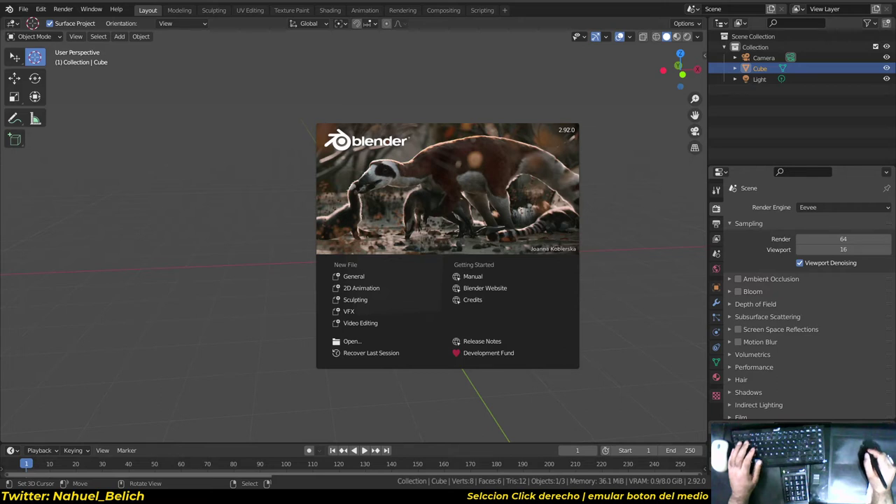
- Close the splash screen and place the 3D cursor beside the cube
left_click(449, 236)
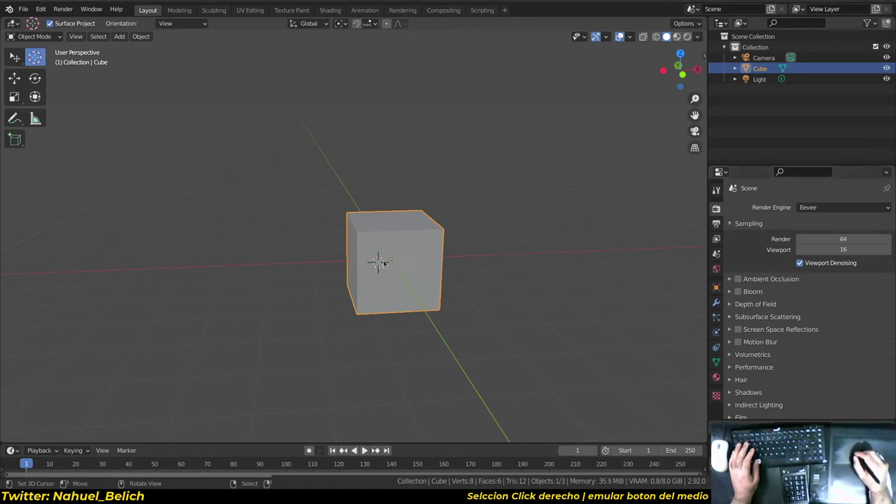
left_click_drag(391, 259, 455, 259)
middle_click_drag(374, 270, 416, 315)
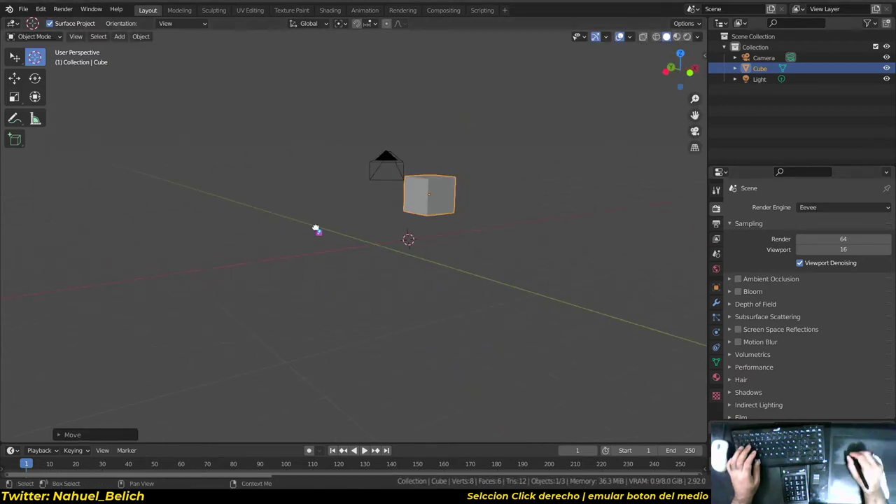
- Add the crewmate sketch sheet as a reference image, position it and clear its rotation
left_click(316, 230)
key("g")
left_click(398, 259)
mouse_move(357, 302)
middle_mouse_down()
mouse_move(324, 264)
mouse_move(324, 322)
middle_mouse_up()
key("alt+r")
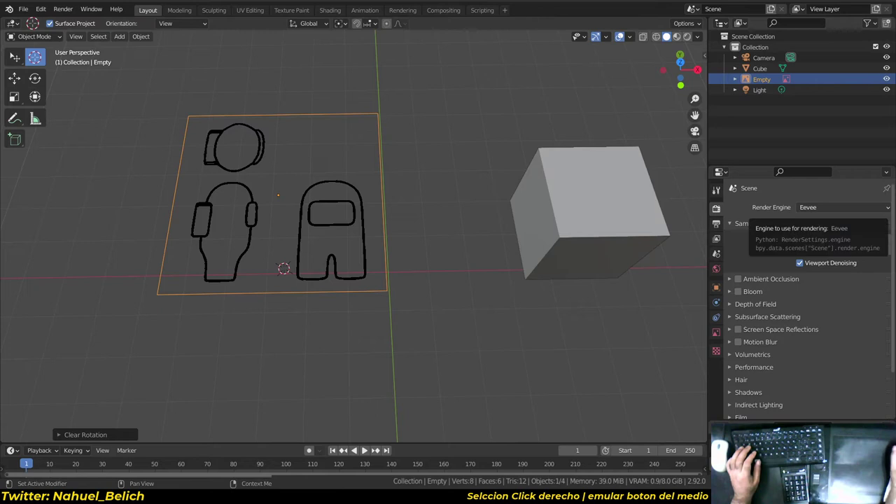
- Switch the reference empty's display to Arrows, then back to Image
middle_click_drag(340, 296, 329, 309)
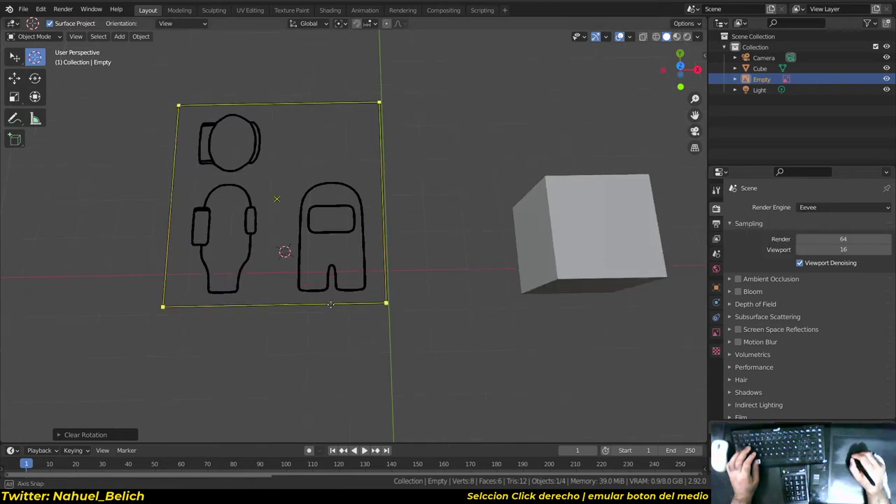
left_click(716, 334)
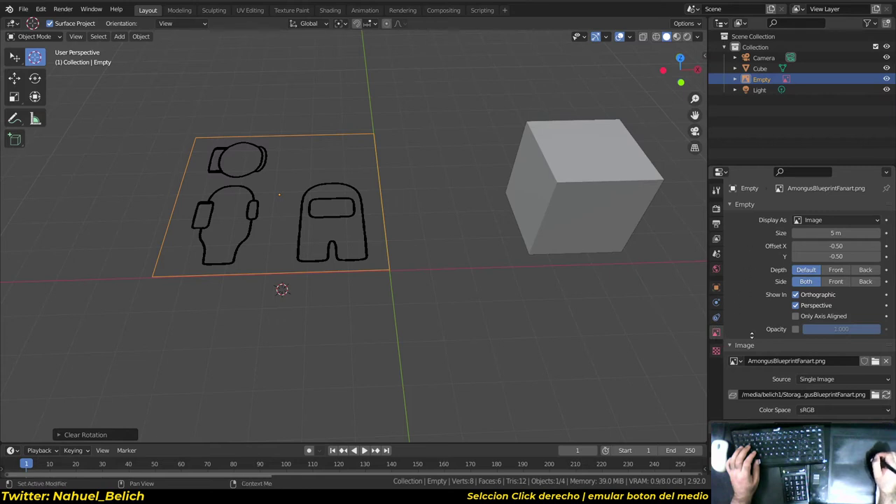
left_click(812, 220)
left_click(817, 245)
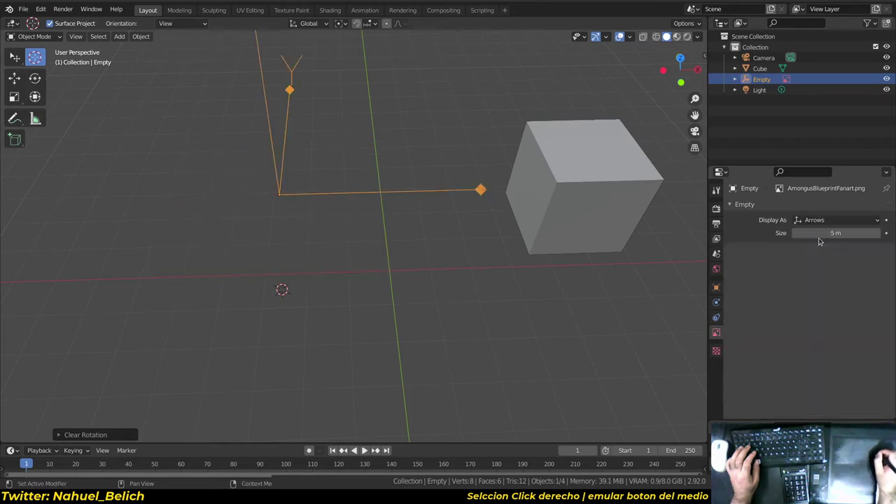
left_click(817, 222)
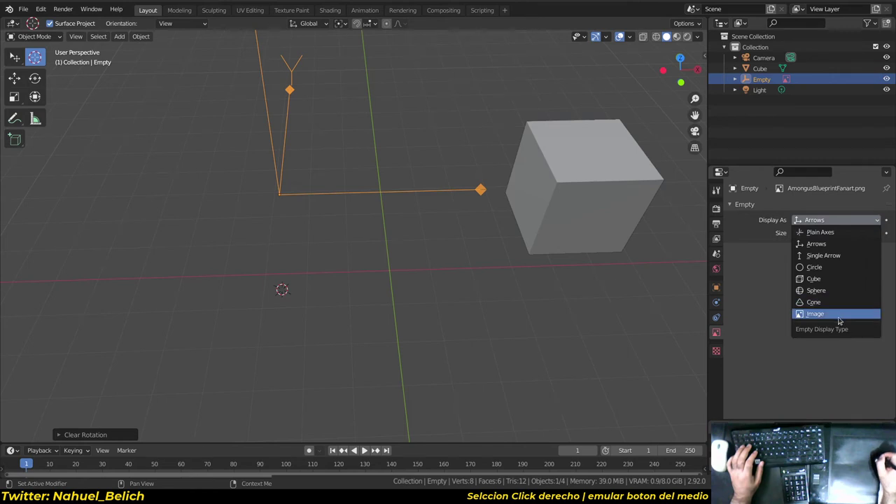
left_click(816, 314)
- Rotate the reference image 90° upright and reposition it
mouse_move(396, 286)
middle_mouse_down()
mouse_move(384, 386)
mouse_move(449, 188)
middle_mouse_up()
type("r")
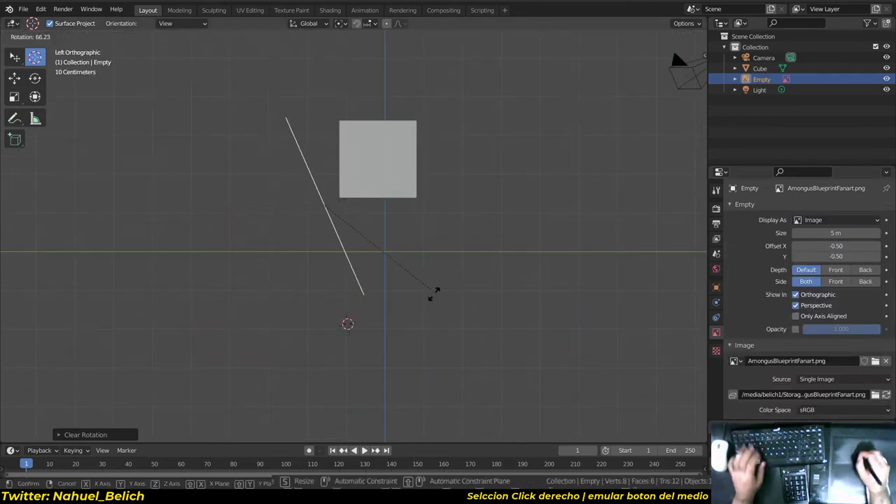
type("90")
key("Return")
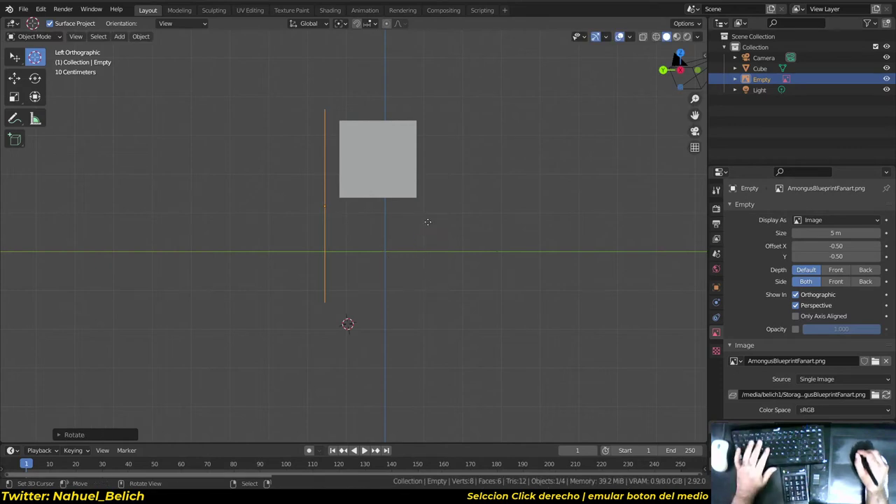
key("g")
left_click(418, 75)
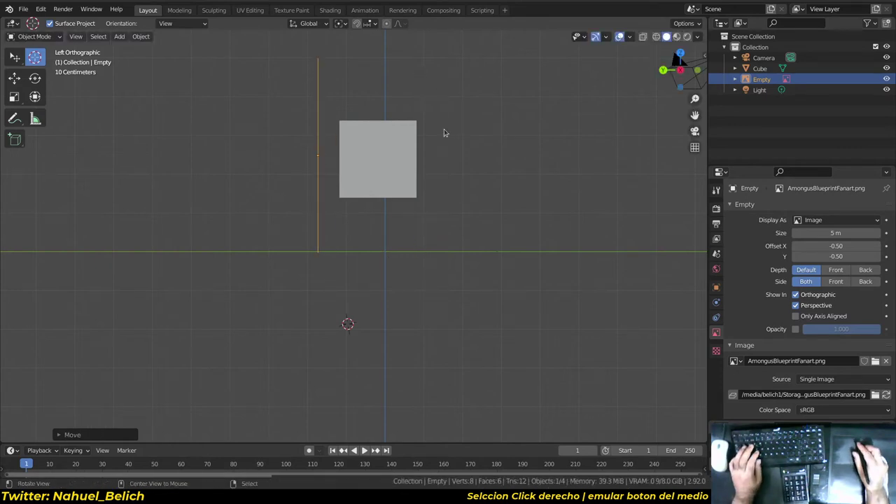
- In Front Orthographic view, slide the blueprint right along X
middle_click_drag(444, 129, 434, 175)
key("KP_1")
key("g")
key("x")
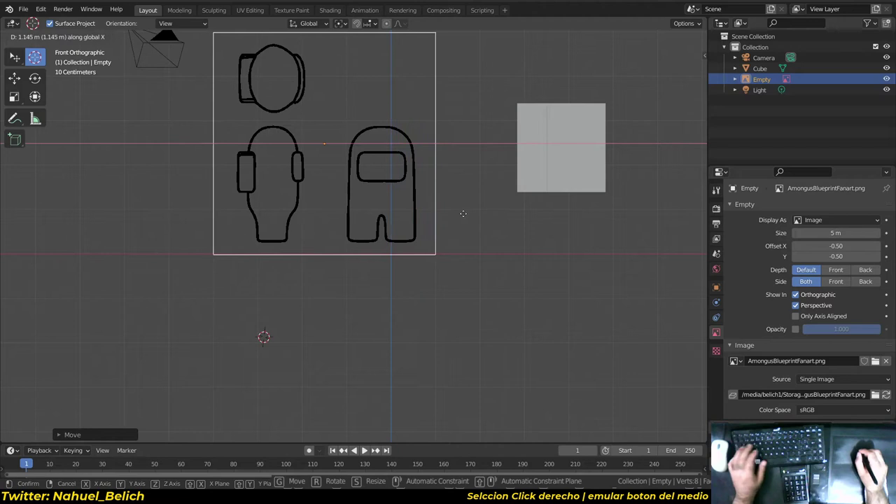
left_click(507, 223)
scroll(506, 223, "up", 3)
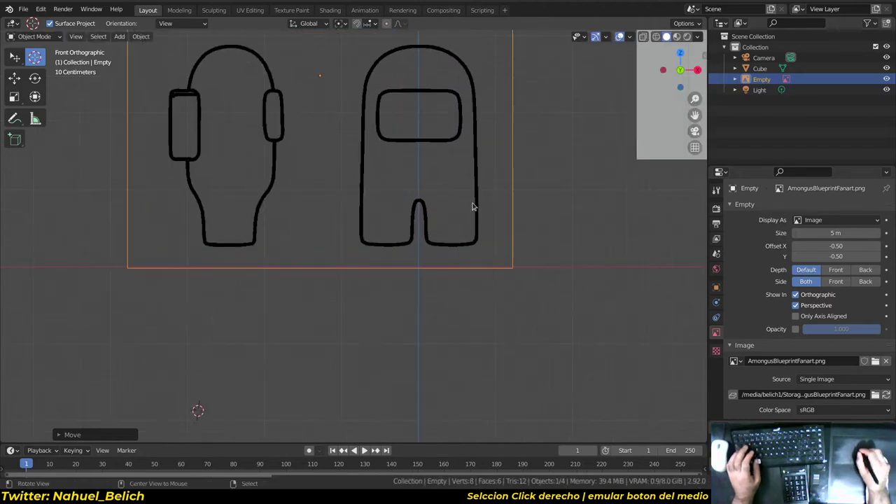
- Adjust the blueprint's Y depth and Z height, then frame the scene and select the cube
key("g")
key("y")
left_click(469, 247)
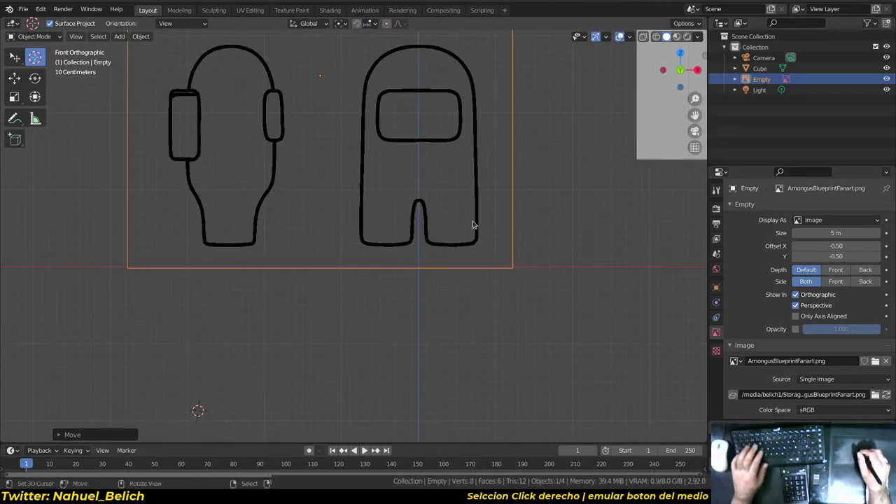
key("g")
key("z")
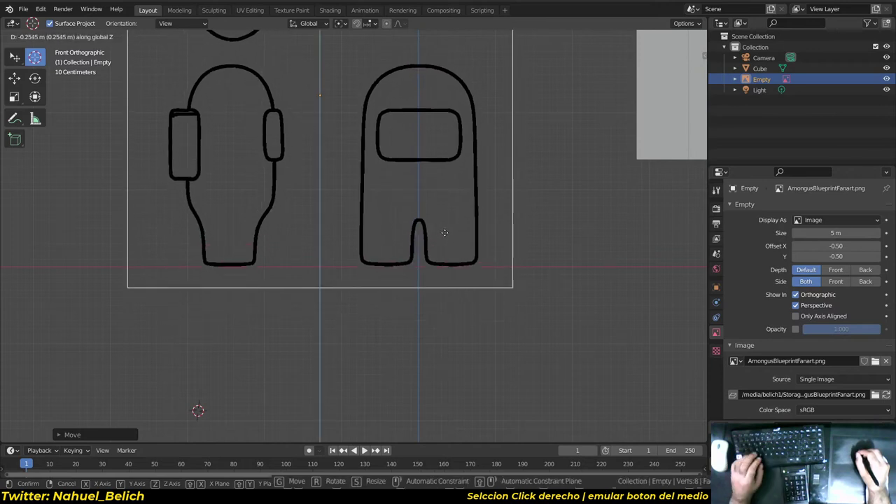
left_click(437, 260)
scroll(442, 244, "down", 3)
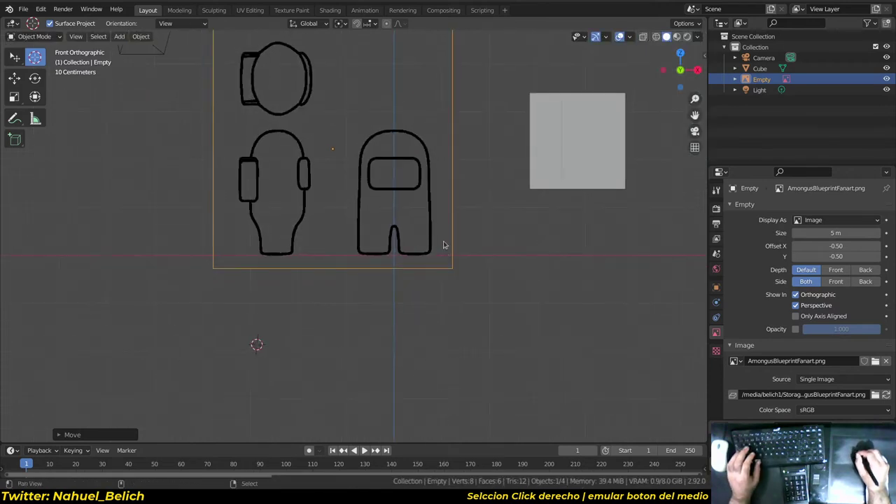
middle_click_drag(442, 244, 416, 337, "shift")
right_click(518, 254)
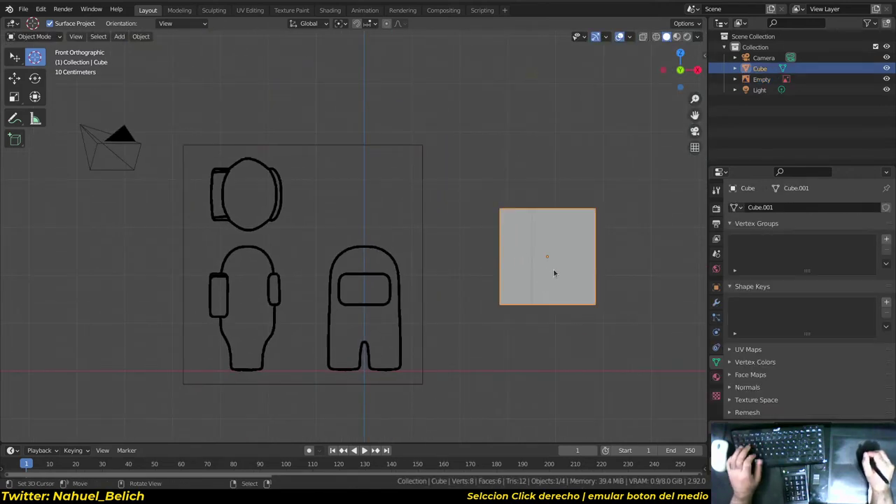
- Delete the cube, snap the cursor to the world origin and add a new cube there
key("Delete")
middle_click_drag(470, 268, 501, 202, "shift")
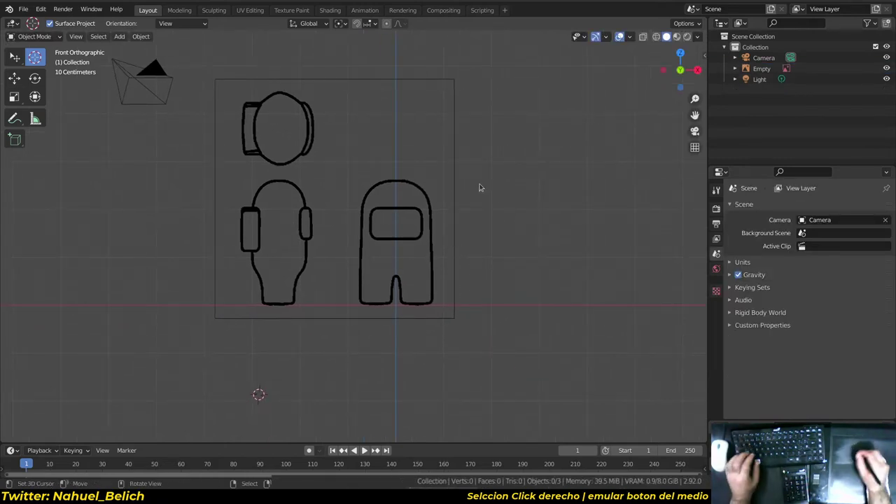
key("shift+s")
middle_click_drag(397, 318, 414, 302, "shift")
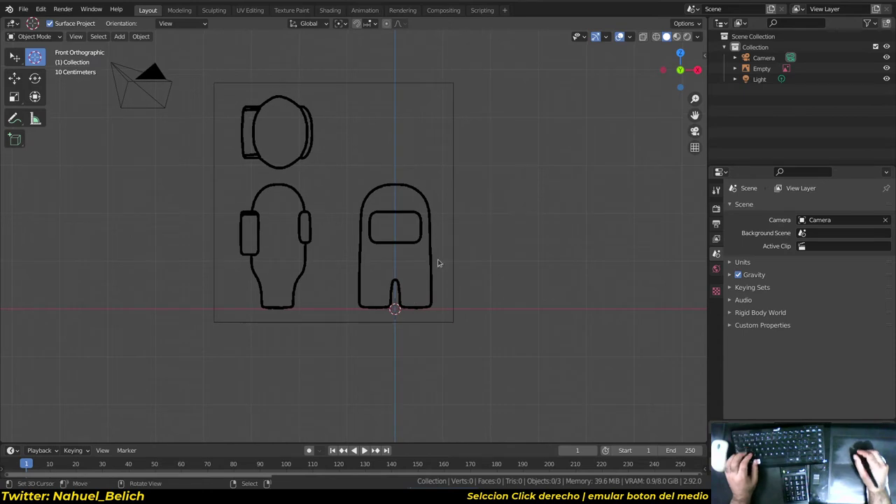
key("shift+a")
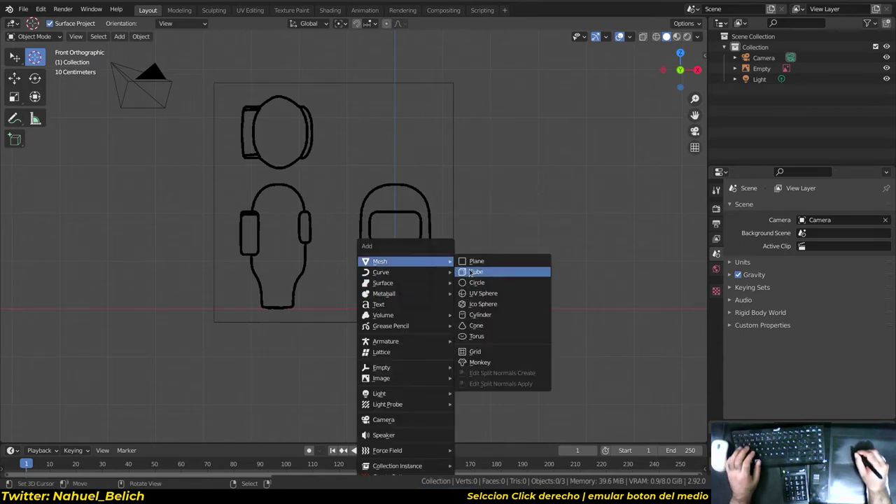
left_click(472, 271)
mouse_move(472, 278)
middle_mouse_down("ctrl")
mouse_move(416, 297)
mouse_move(361, 265)
middle_mouse_up("ctrl")
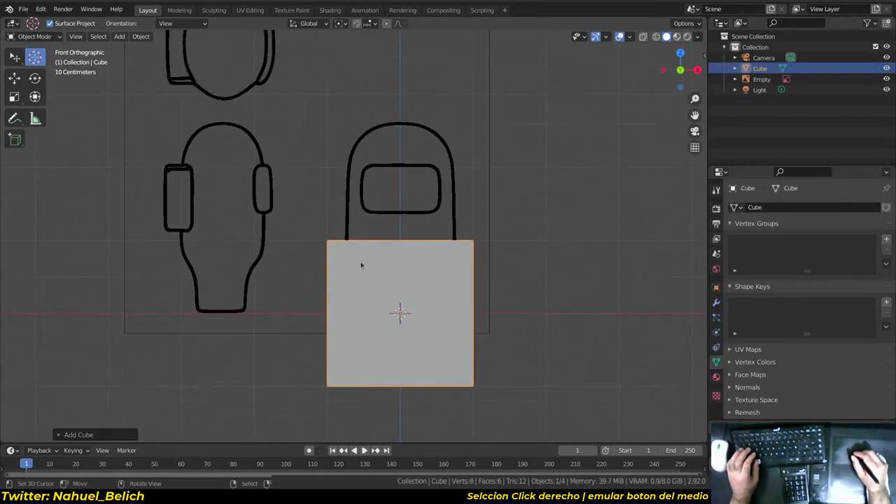
- Enter Edit Mode on the new cube and add a centred loop cut down the middle
right_click(440, 212)
right_click(379, 318)
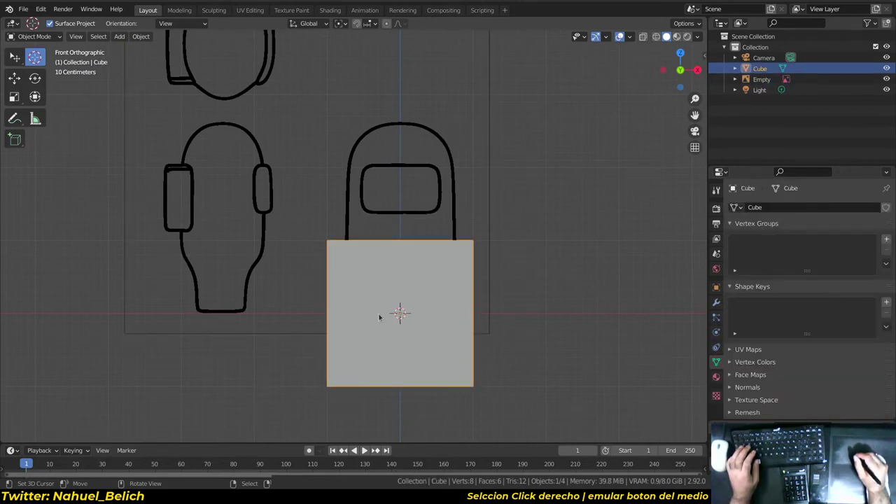
key("ctrl+Tab")
left_click(420, 336)
mouse_move(426, 314)
middle_mouse_down()
mouse_move(414, 323)
mouse_move(442, 310)
mouse_move(438, 298)
middle_mouse_up()
key("ctrl+r")
left_click(436, 292)
right_click(436, 290)
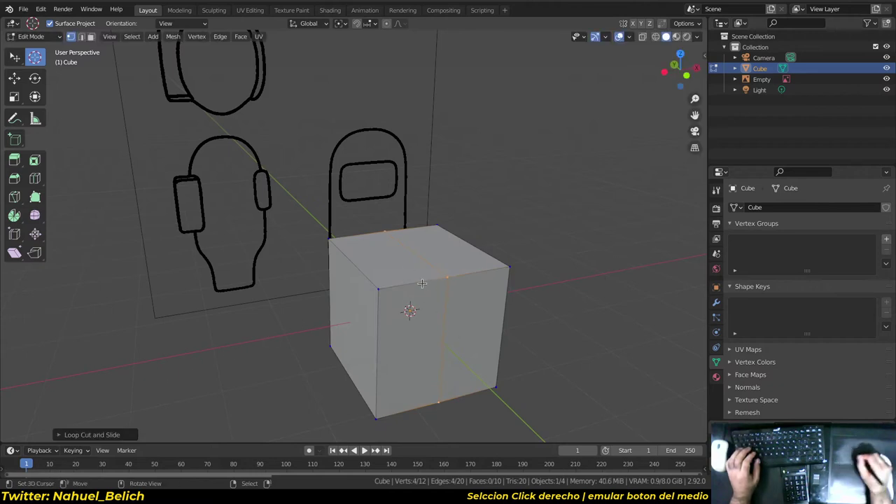
- Delete the left half of the cube's vertices and return to Object Mode
key("3")
right_click(360, 310)
key("x")
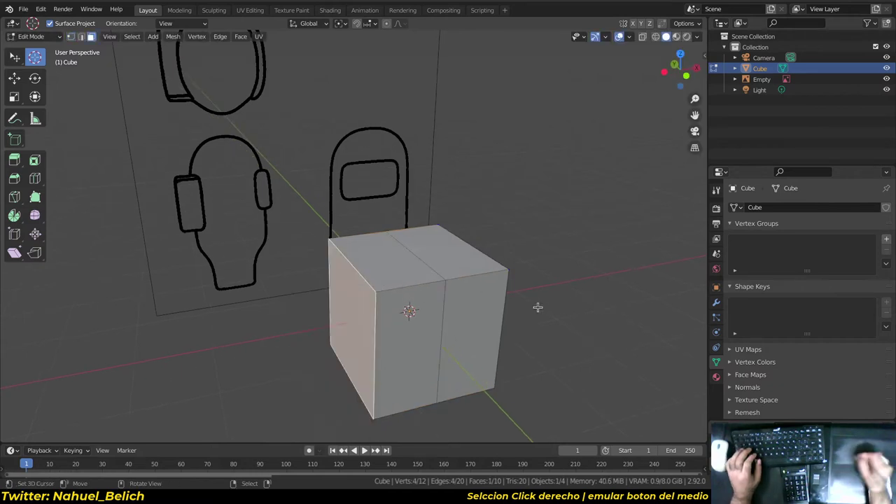
key("x")
left_click(323, 316)
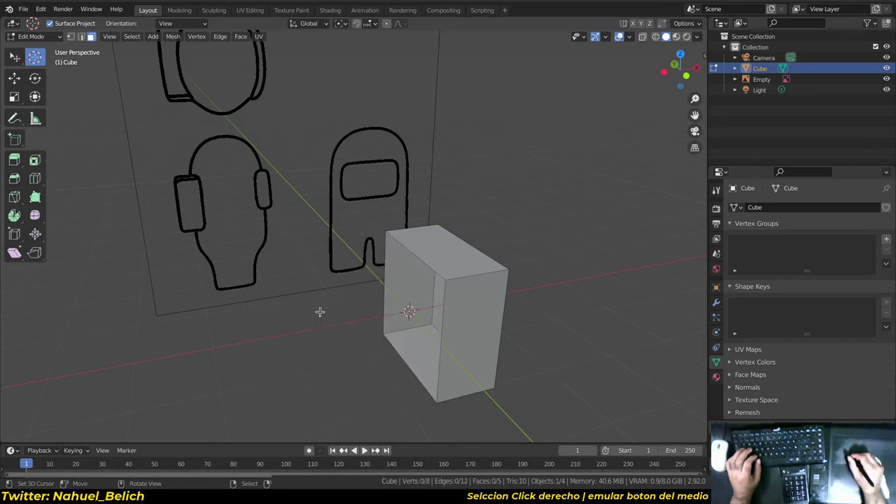
middle_click_drag(353, 318, 320, 278)
key("ctrl+Tab")
left_click(252, 277)
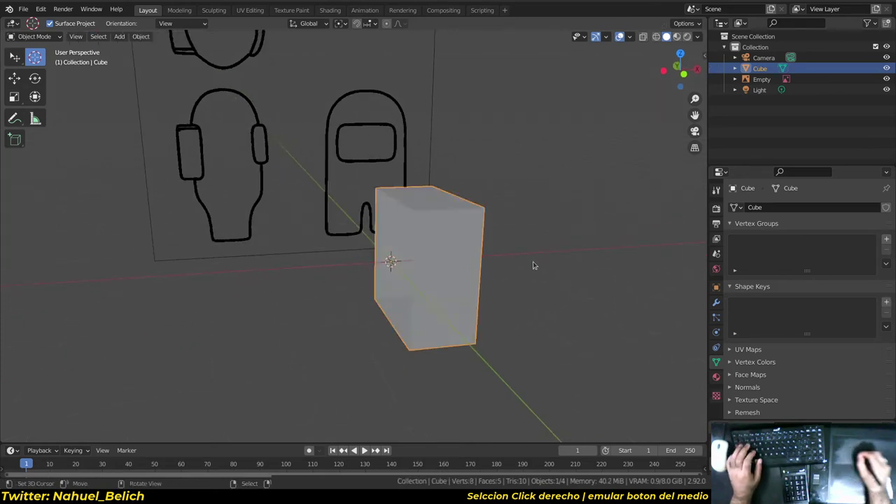
- Add a Mirror modifier to the half cube
left_click(716, 303)
left_click(763, 208)
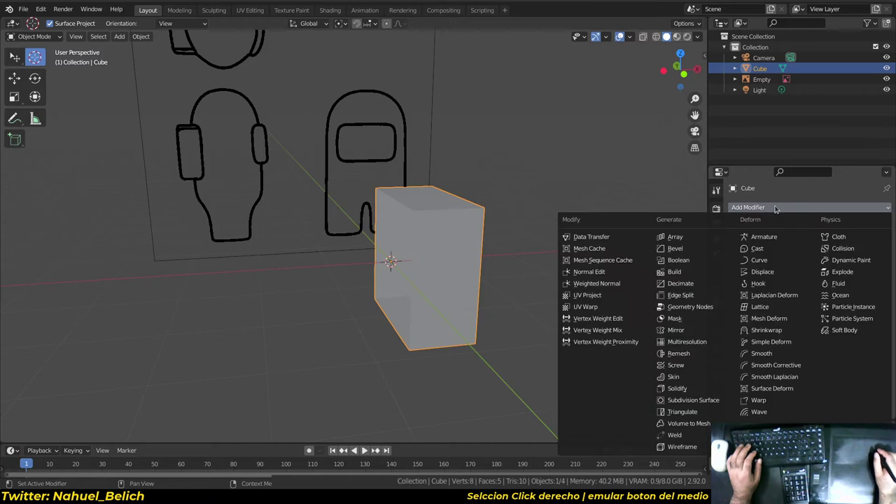
left_click(677, 330)
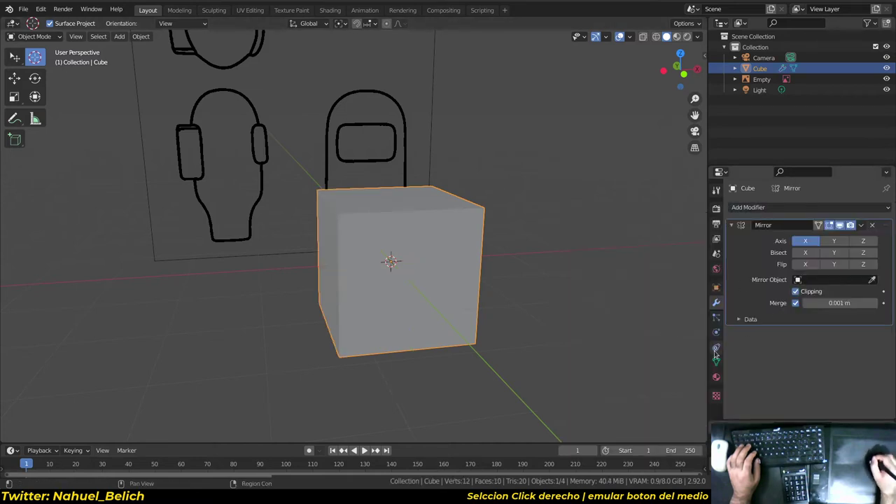
mouse_move(427, 350)
middle_mouse_down()
mouse_move(450, 372)
mouse_move(437, 320)
middle_mouse_up()
- In Edit Mode, raise the whole mesh along Z over the crewmate body outline
key("Tab")
key("a")
key("g")
key("z")
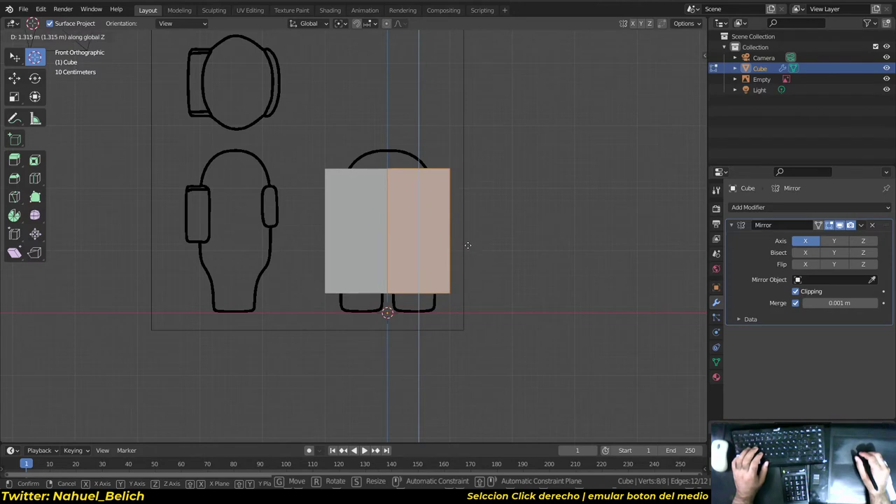
left_click(446, 289)
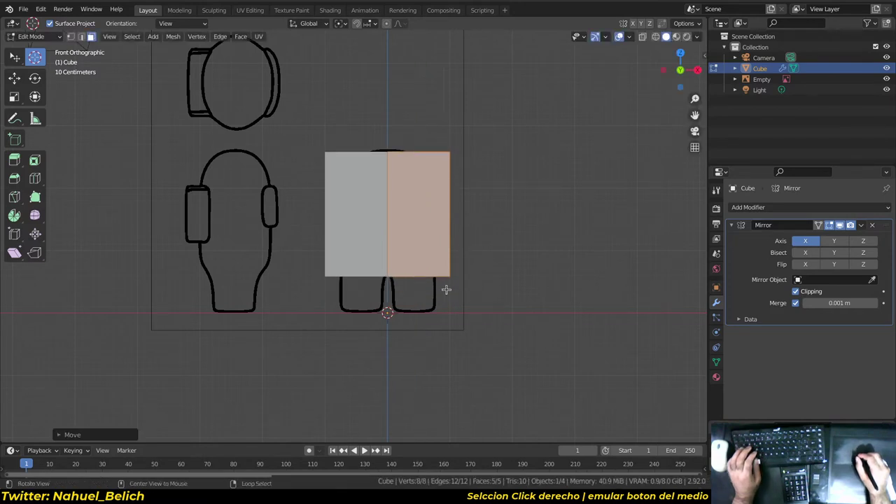
scroll(462, 249, "up", 1)
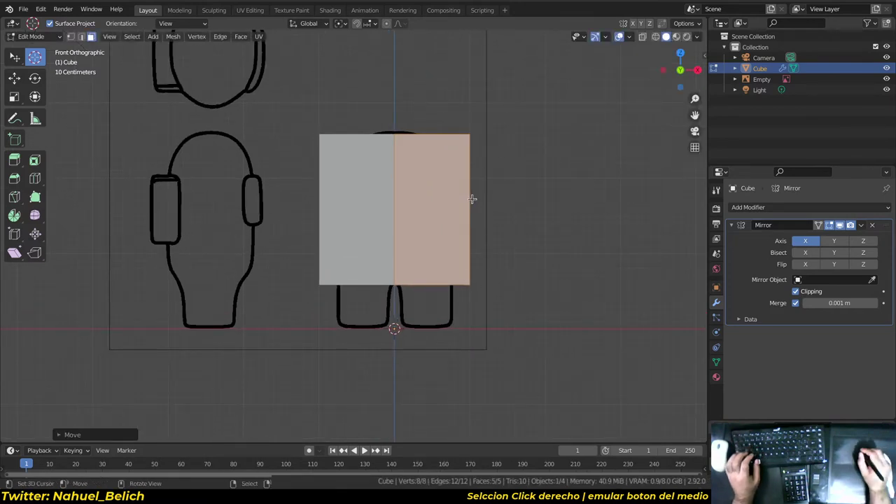
- Back in Object Mode, add a level-1 Subdivision Surface with Ctrl+1 and inspect the result
key("Tab")
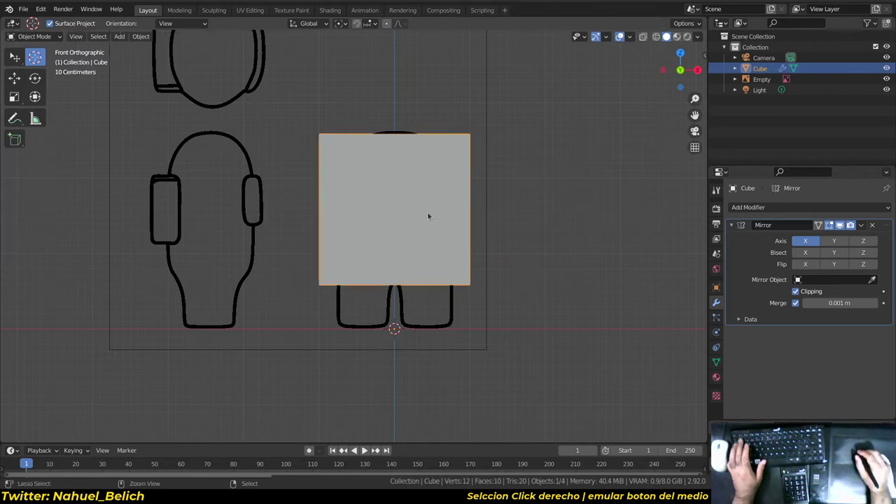
key("ctrl+1")
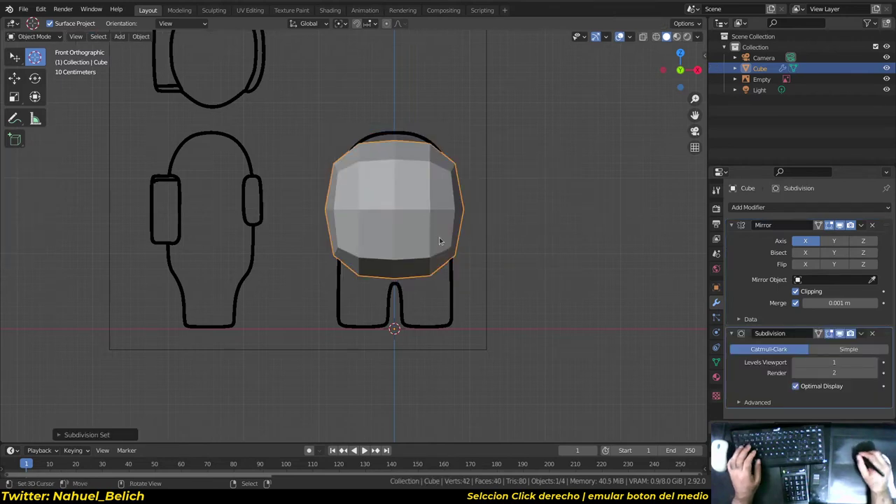
middle_click_drag(460, 228, 463, 264, "shift")
scroll(475, 207, "up", 2)
mouse_move(475, 206)
middle_mouse_down()
mouse_move(349, 284)
mouse_move(486, 223)
middle_mouse_up()
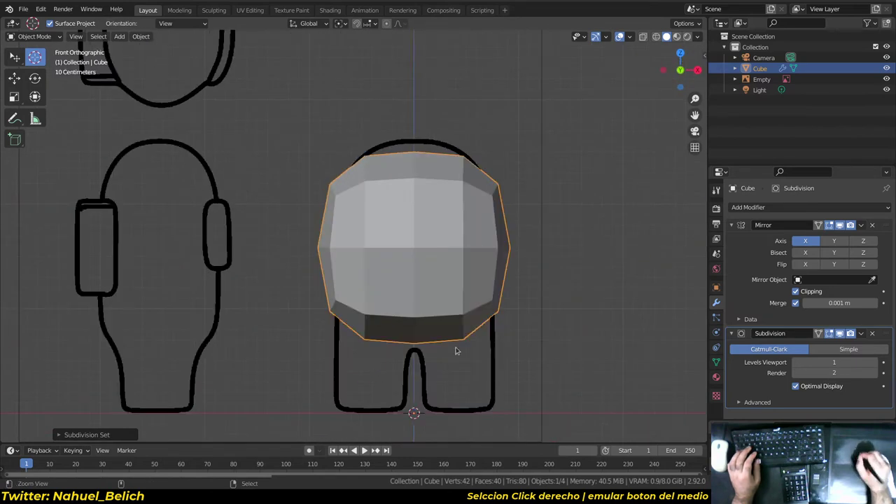
scroll(497, 222, "down", 3)
middle_click_drag(478, 257, 420, 294)
- Select the reference image, try moving it along Y, then undo the move
right_click(421, 294)
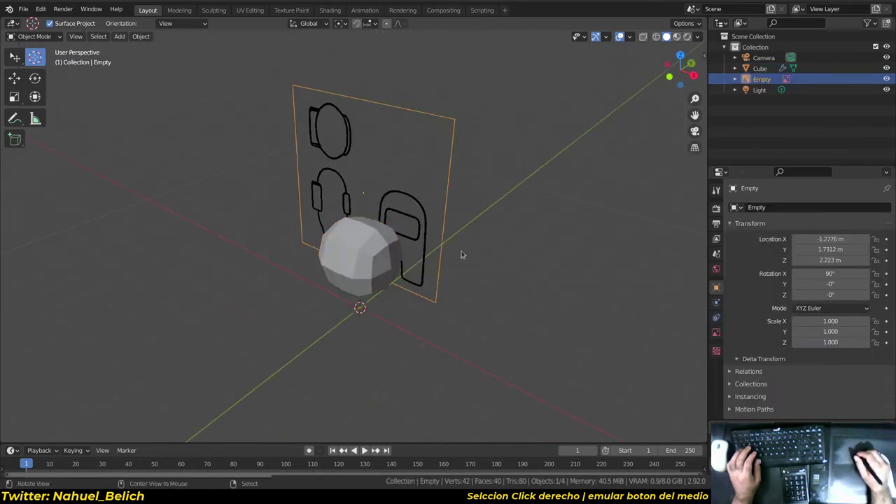
middle_click_drag(462, 254, 421, 257)
key("g")
key("y")
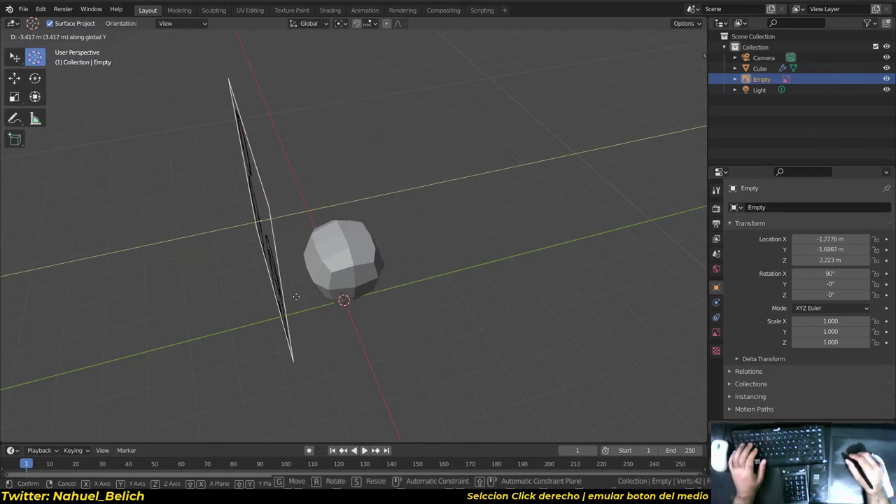
left_click(294, 323)
mouse_move(295, 323)
middle_mouse_down("alt")
mouse_move(448, 232)
mouse_move(422, 251)
mouse_move(476, 273)
middle_mouse_up("alt")
key("ctrl+z")
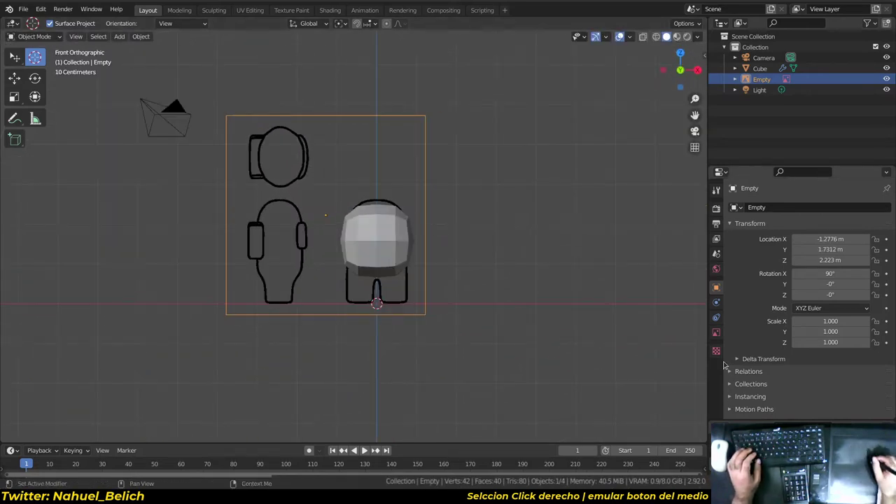
- Set the reference image's Depth to Front in its Object Data properties
left_click(716, 332)
left_click(716, 332)
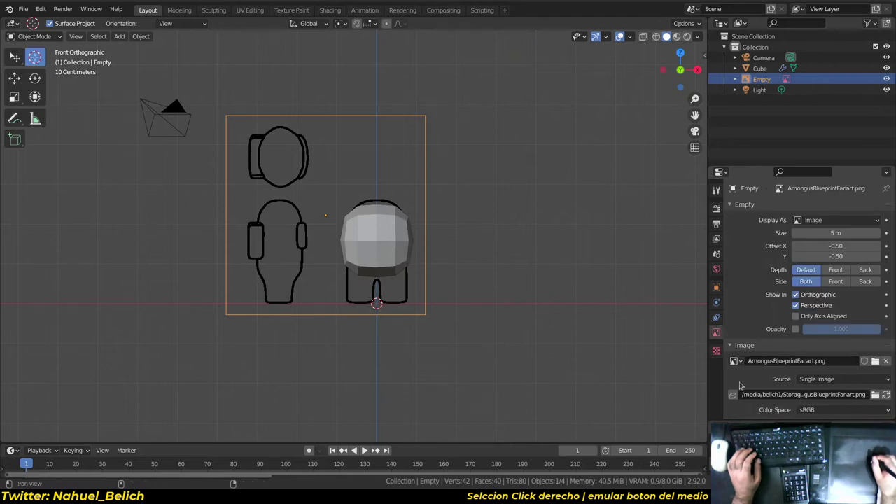
left_click(739, 345)
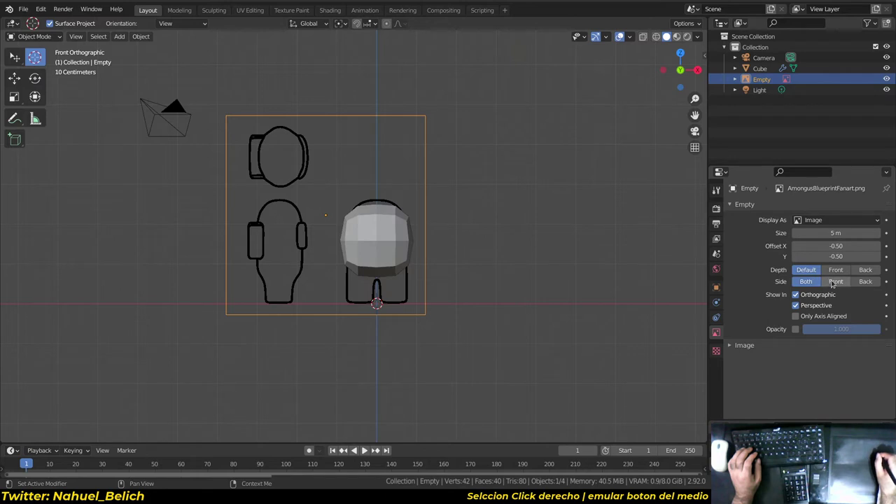
left_click(841, 272)
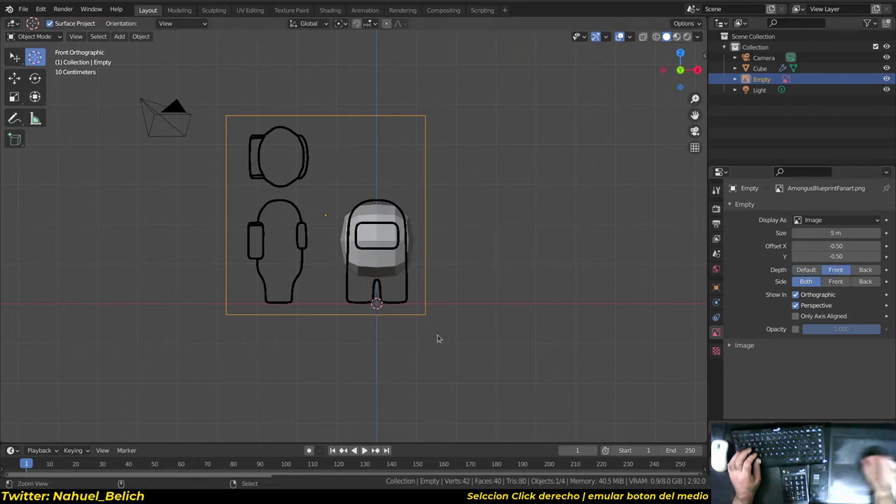
scroll(436, 338, "up", 3)
- Try the Back and Front Side options, leaving the image's Side on Both
left_click(866, 281)
left_click(809, 282)
left_click(867, 282)
left_click(835, 283)
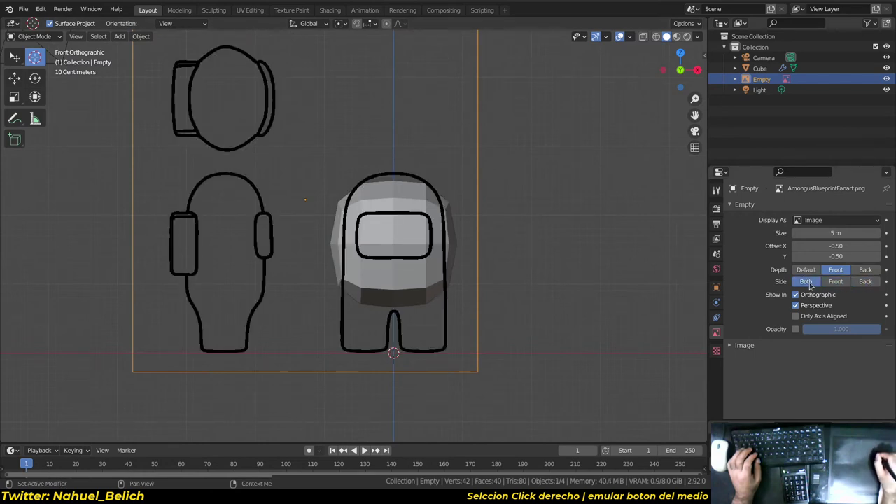
left_click(866, 281)
left_click(837, 282)
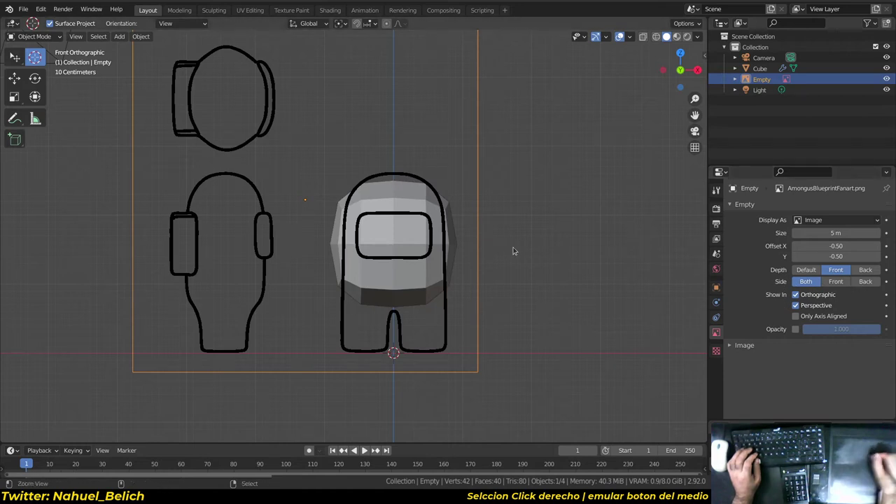
middle_click_drag(513, 251, 489, 261)
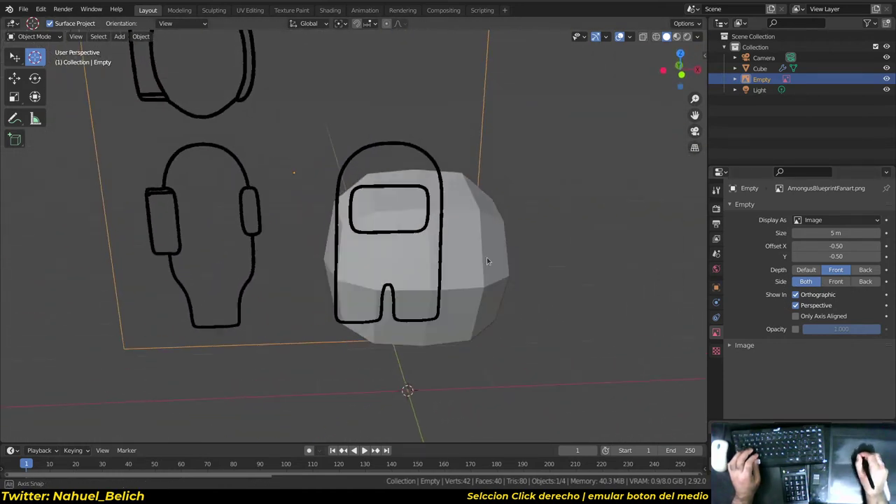
- Edit the cube in front orthographic view with vertex select and X-ray enabled
key("KP_1")
key("KP_5")
right_click(420, 265)
key("Tab")
middle_click_drag(530, 250, 527, 252, "shift")
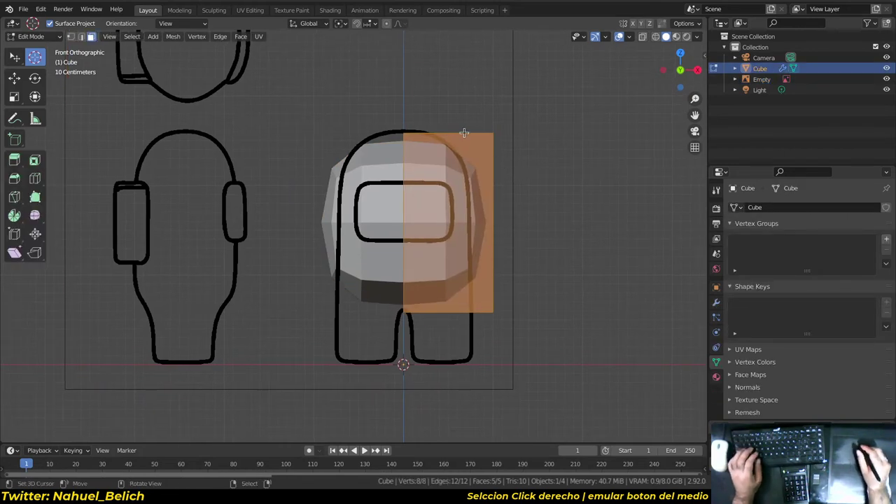
key("1")
key("alt+z")
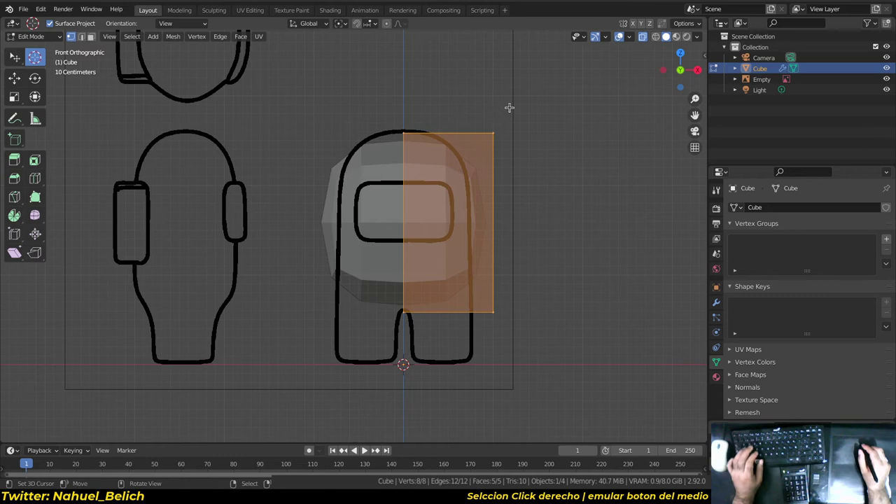
- Lower the half-cube's top vertices vertically down to the visor line
left_click_drag(326, 67, 536, 175)
middle_click_drag(492, 140, 495, 183, "shift")
key("g")
key("z")
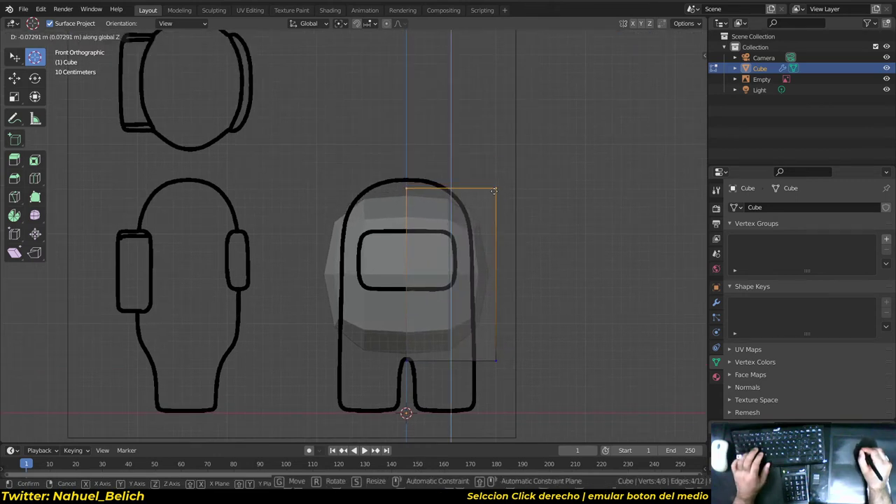
left_click(495, 210)
- Extrude the top face upward to reach the top of the sketched head
key("g")
key("z")
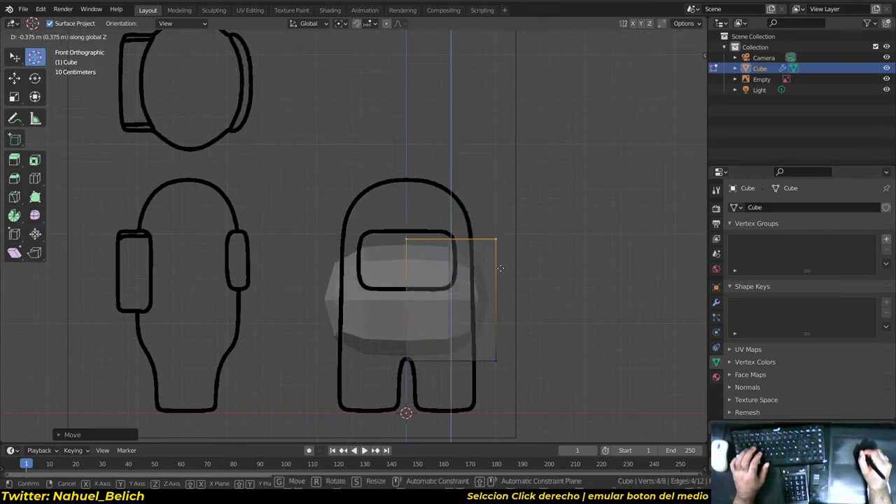
left_click(501, 268)
key("g")
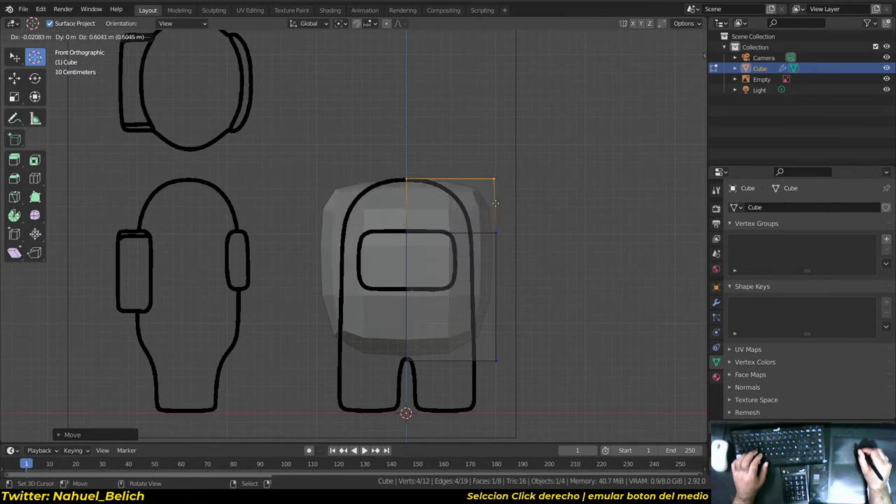
left_click(495, 203)
left_click(517, 157)
mouse_move(516, 157)
left_mouse_down("alt")
mouse_move(476, 172)
mouse_move(495, 173)
left_mouse_up("alt")
key("KP_1")
- Select the top outer corner vertices and toggle the see-through display, leaving it opaque
key("KP_1")
right_click_drag(490, 183, 534, 209, "ctrl")
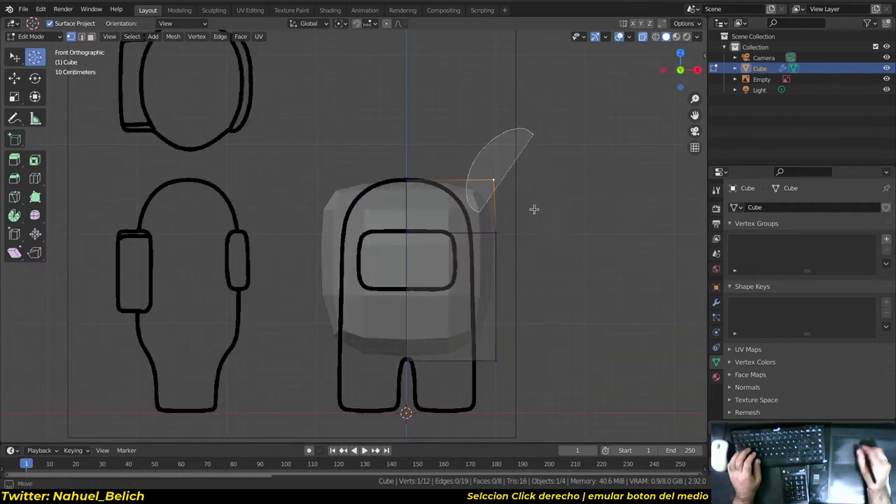
left_click_drag(534, 209, 548, 208, "alt")
key("KP_1")
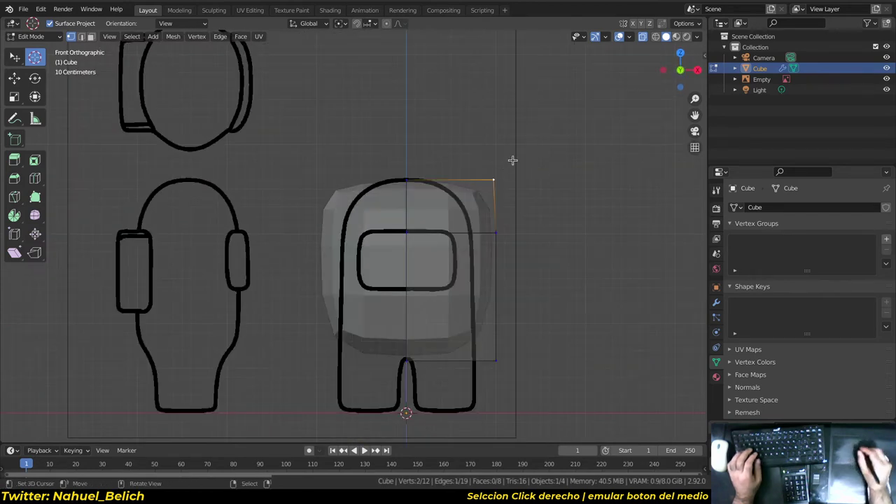
left_click(642, 39)
left_click(642, 39)
left_click(642, 38)
left_click(642, 38)
left_click(642, 39)
left_click(642, 38)
left_click(642, 39)
left_click(643, 38)
left_click(643, 39)
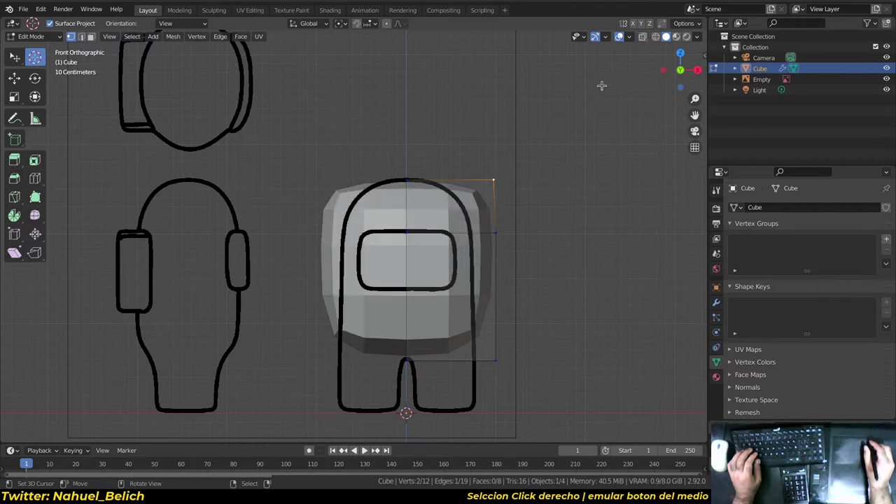
left_click(642, 38)
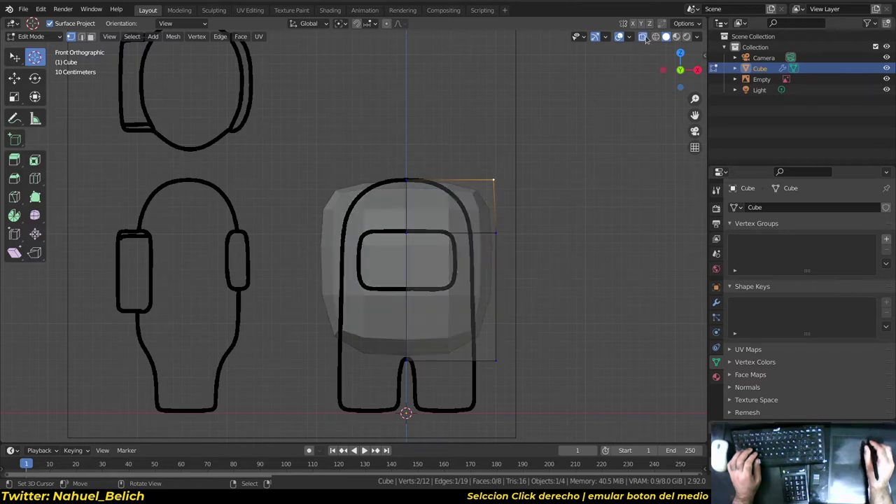
- Re-enable X-ray in viewport shading and move two corner vertices onto the helmet curve
left_click(697, 36)
left_click(637, 248)
left_click(636, 248)
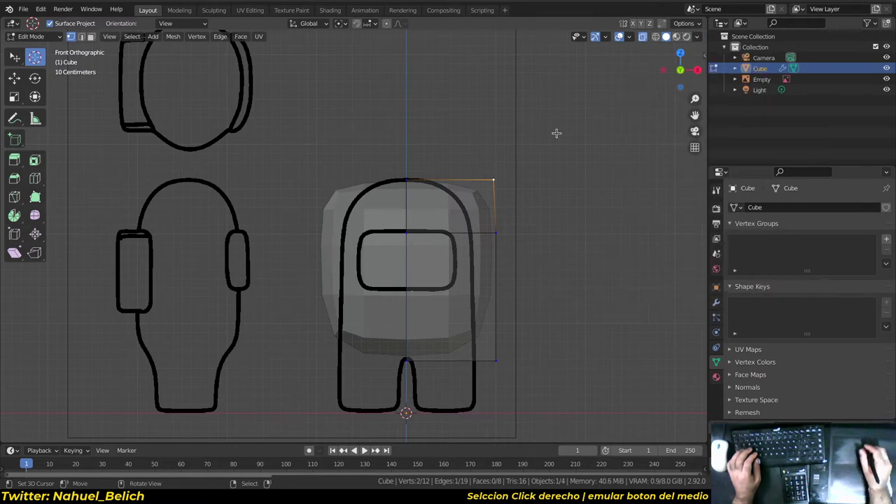
scroll(523, 250, "up", 1)
key("g")
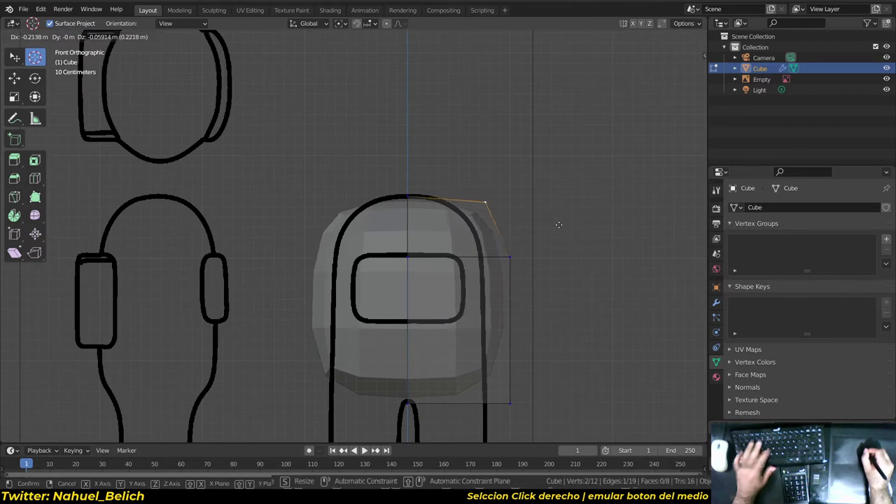
left_click(471, 217)
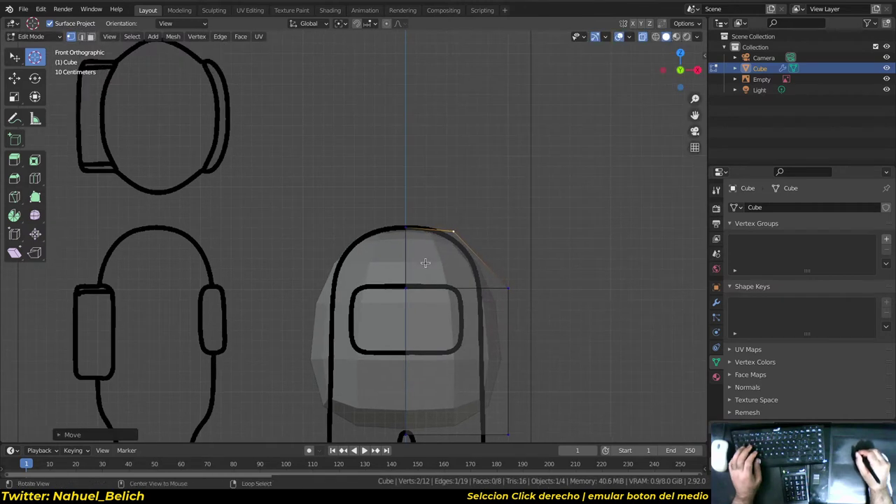
scroll(464, 250, "up", 5)
key("g")
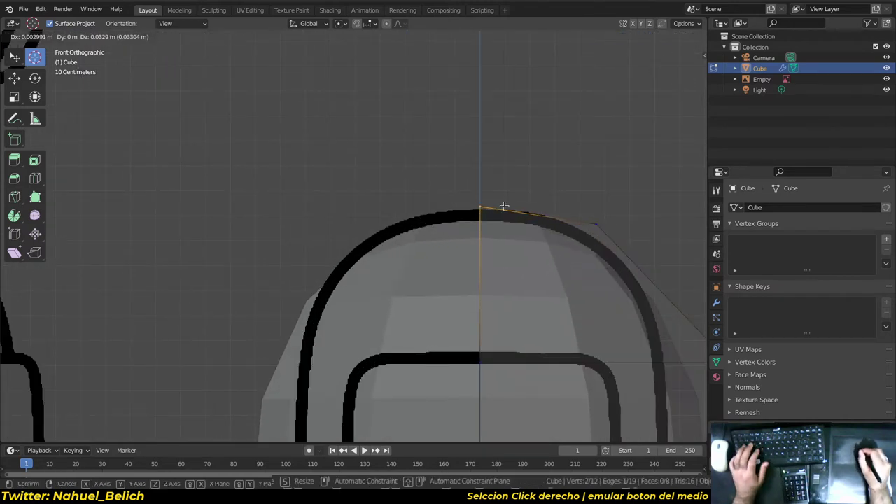
left_click(504, 206)
scroll(502, 255, "down", 1)
scroll(502, 254, "down", 2)
scroll(502, 255, "down", 1)
- Extrude the selected edge downward and line it up with the body side along X
key("e")
left_click(539, 304)
scroll(538, 220, "down", 1)
key("g")
key("x")
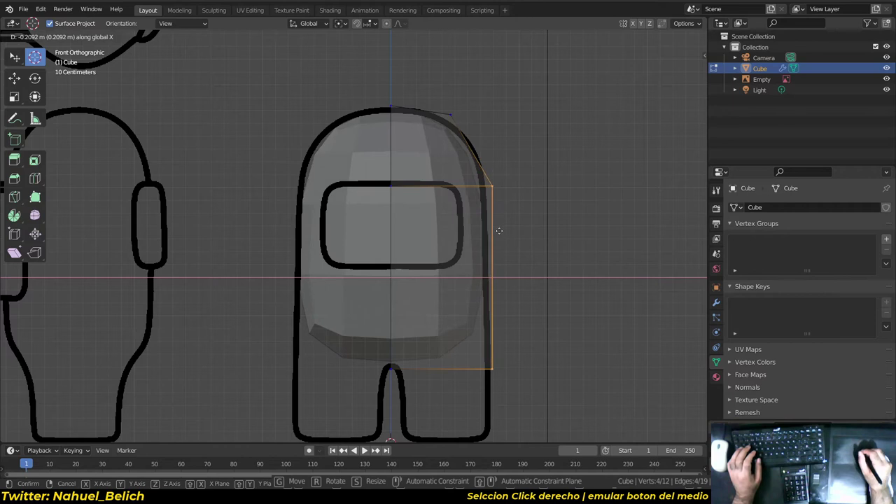
left_click(482, 234)
- Add a horizontal loop cut across the helmet top, slide it into place, and exit Edit Mode
scroll(493, 169, "up", 1)
key("ctrl+r")
left_click(494, 152)
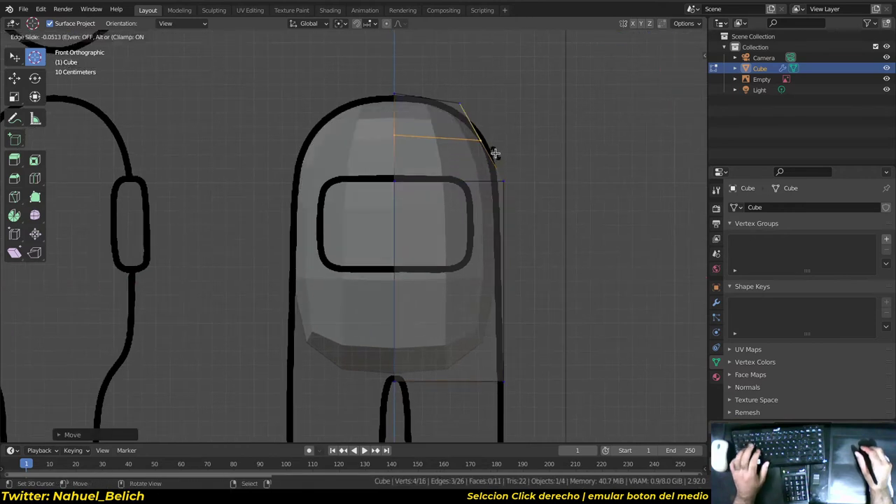
key("g")
key("g")
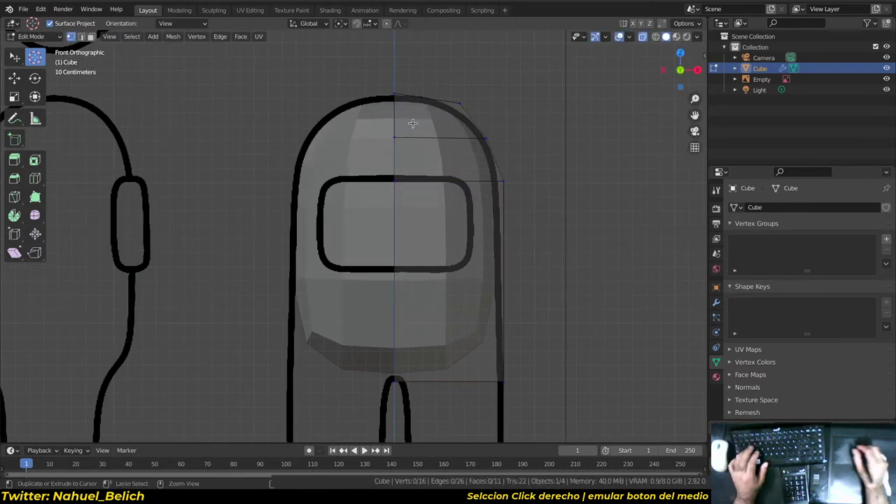
left_click(448, 155)
scroll(491, 189, "down", 1)
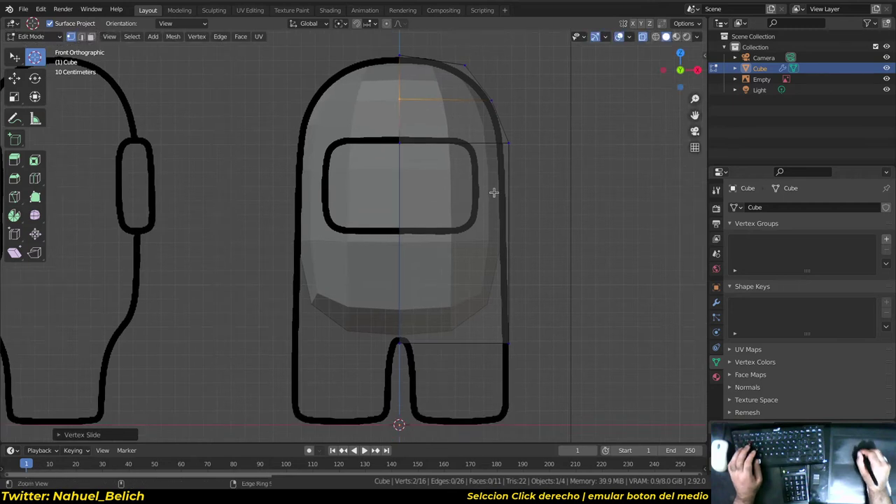
scroll(500, 252, "down", 1)
key("Tab")
- Fade the blueprint reference image by enabling Opacity and lowering it to 0.337
right_click(457, 353)
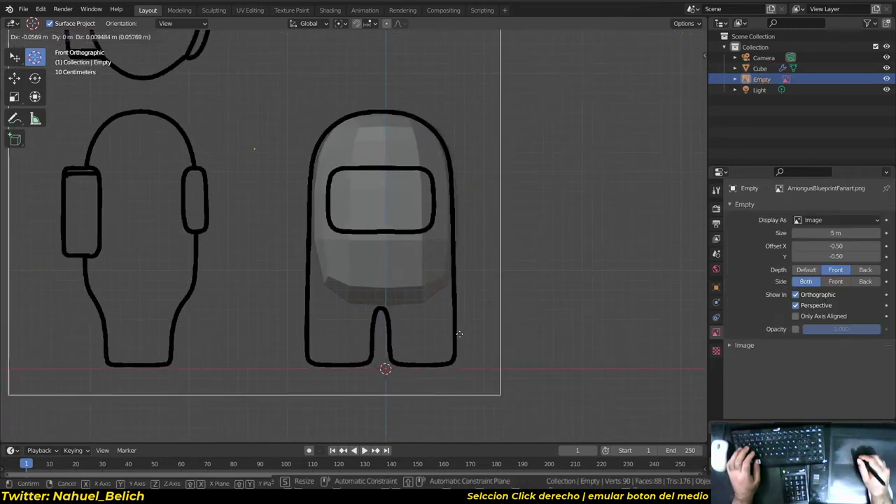
left_click(796, 329)
left_click_drag(843, 331, 809, 332)
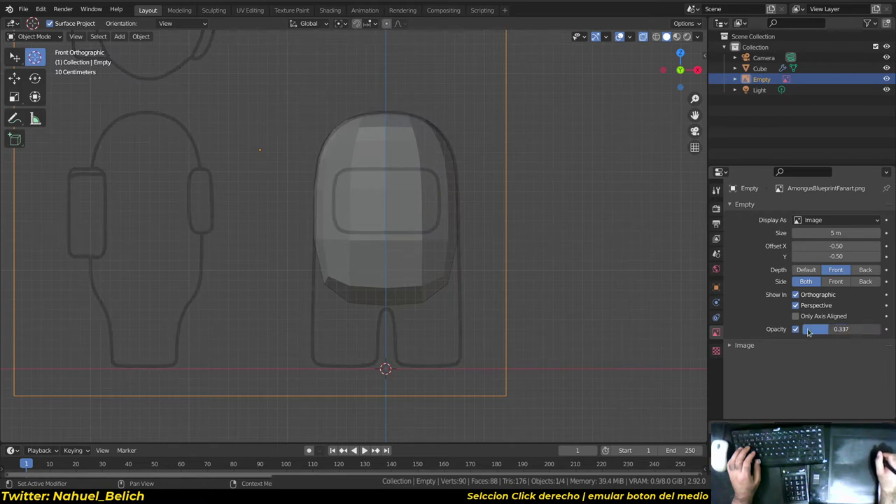
- Edit the crewmate body mesh and reposition the top head vertices to the outline
middle_click_drag(435, 231, 407, 295, "shift")
right_click(407, 326)
key("Tab")
scroll(442, 281, "up", 3)
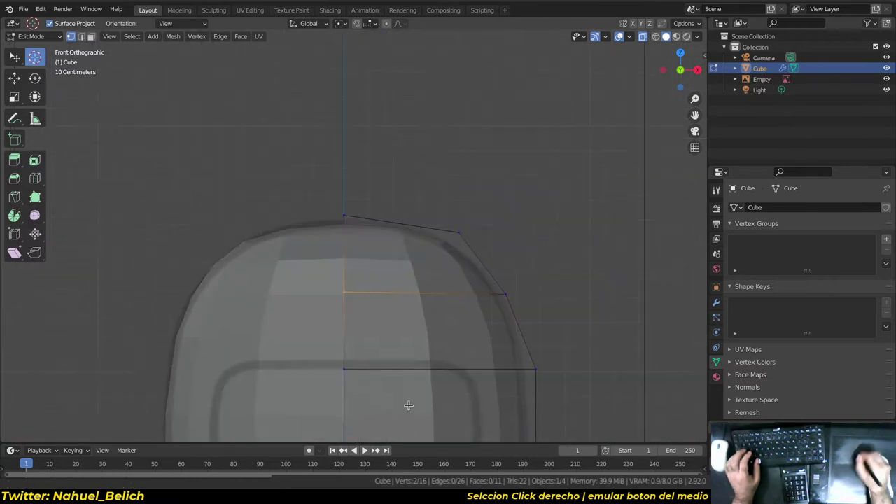
scroll(448, 316, "up", 2)
right_click(500, 249)
key("g")
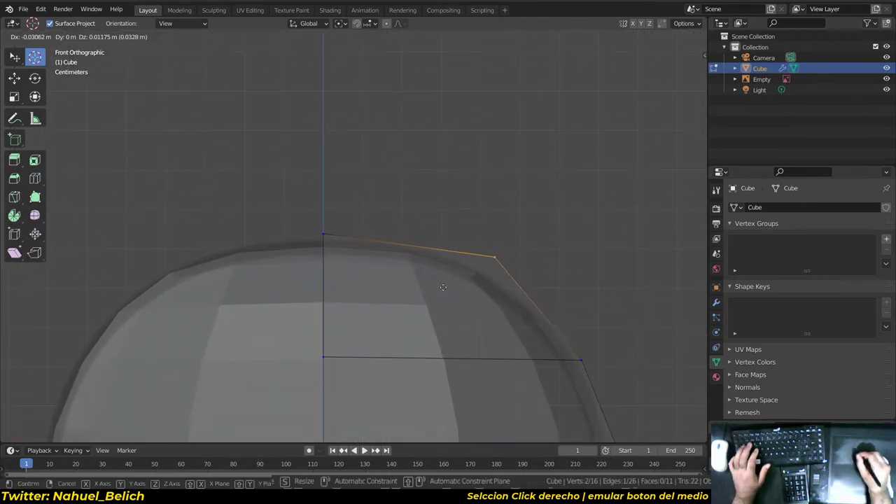
left_click(405, 296)
right_click(379, 238)
key("g")
left_click(380, 240)
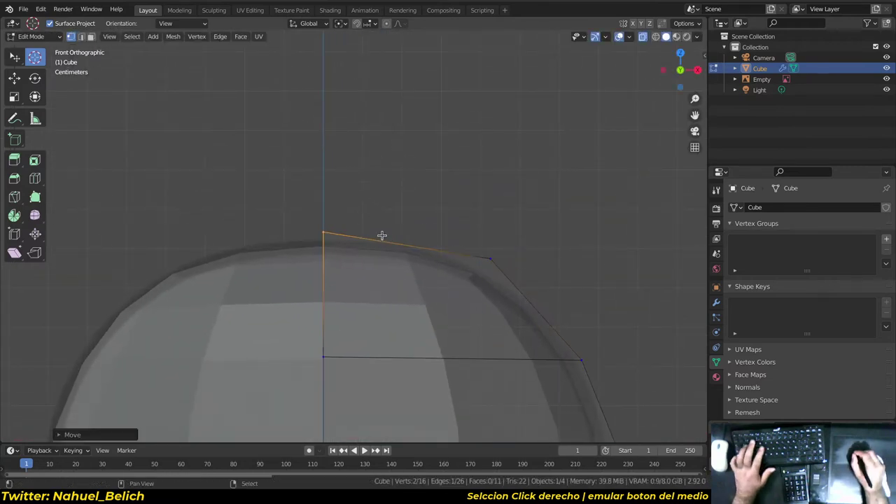
- With X-ray on, add a horizontal edge loop across the body and slide it to height
middle_click_drag(442, 307, 368, 134, "shift")
middle_click_drag(535, 330, 492, 248, "shift")
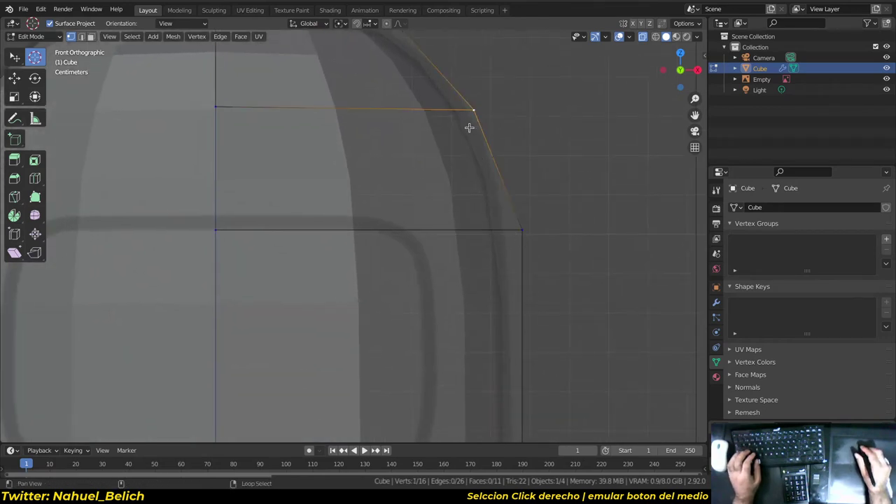
middle_click_drag(470, 128, 479, 213)
key("alt+z")
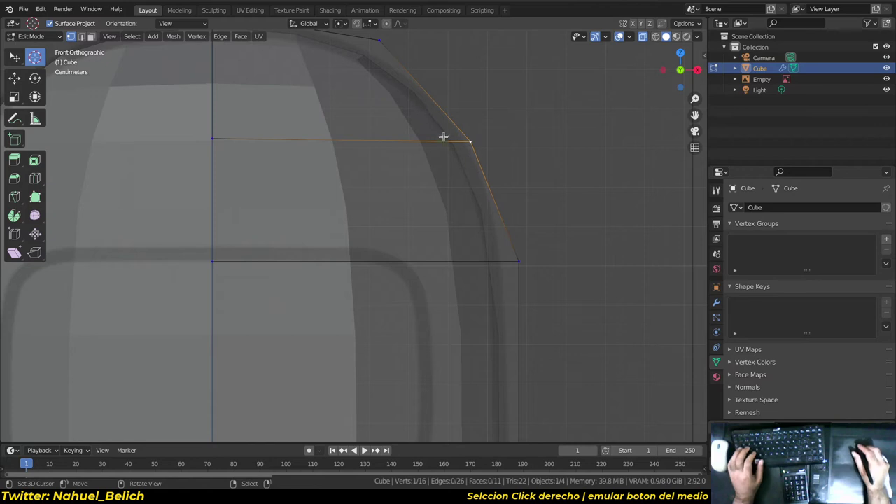
scroll(487, 329, "down", 2)
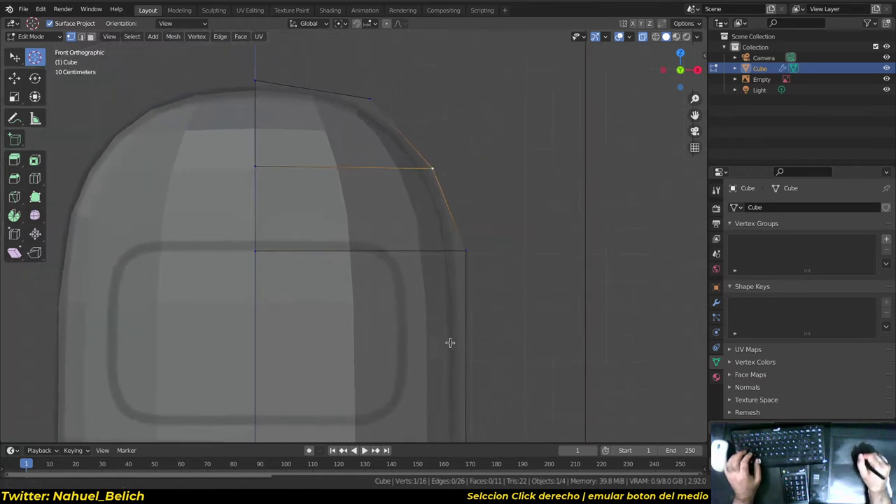
middle_click_drag(451, 342, 467, 287, "shift")
key("ctrl+r")
left_click(474, 280)
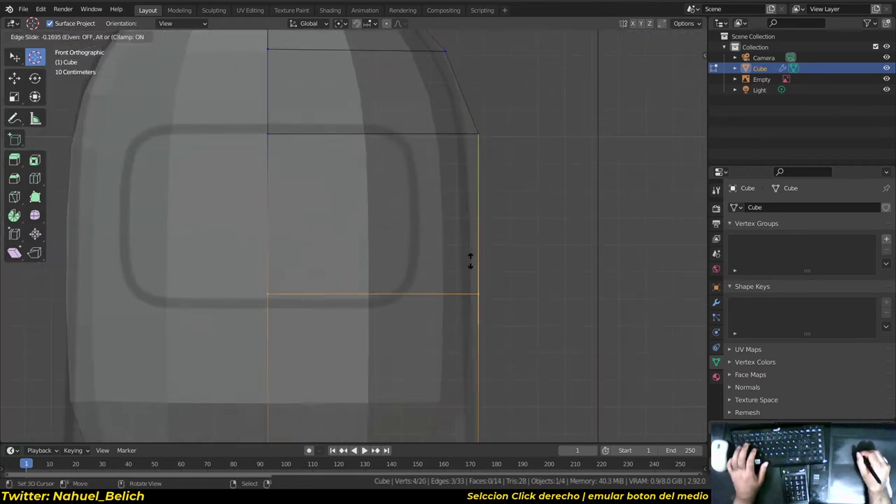
left_click(487, 165)
middle_click_drag(470, 191, 476, 274, "shift")
key("g")
key("g")
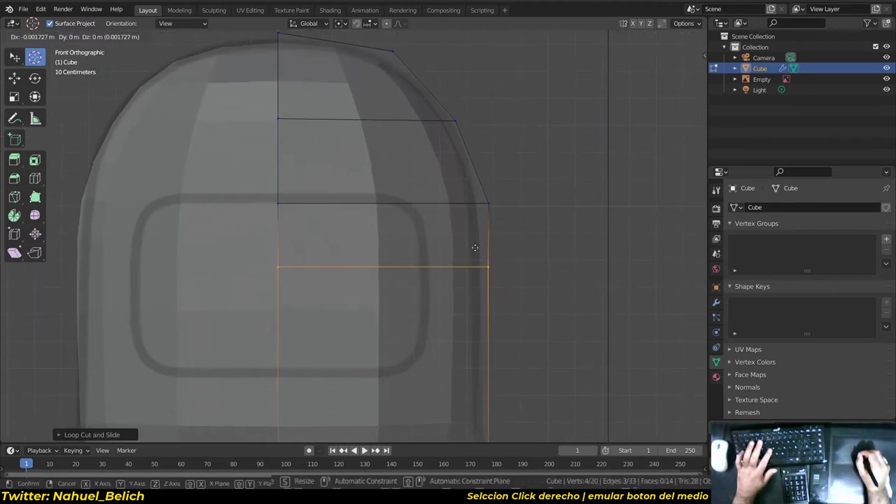
left_click(506, 148)
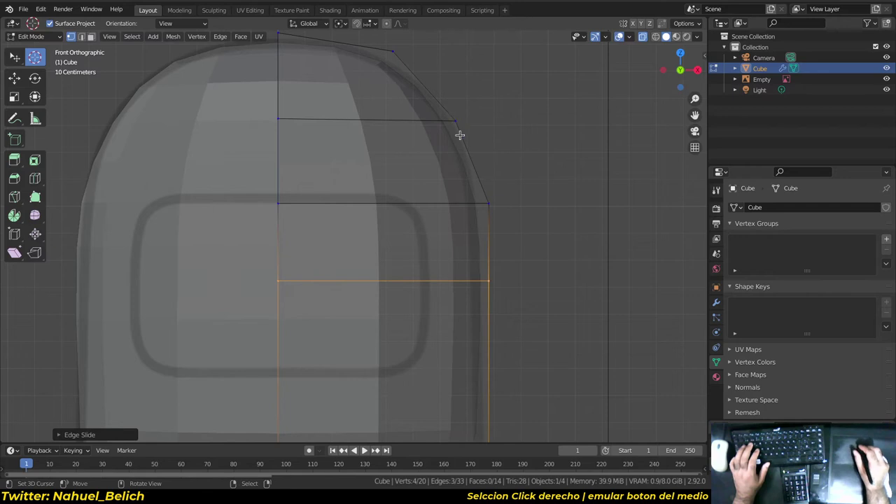
- Add a second edge loop on the lower body above the legs, then check the side view
right_click(427, 119)
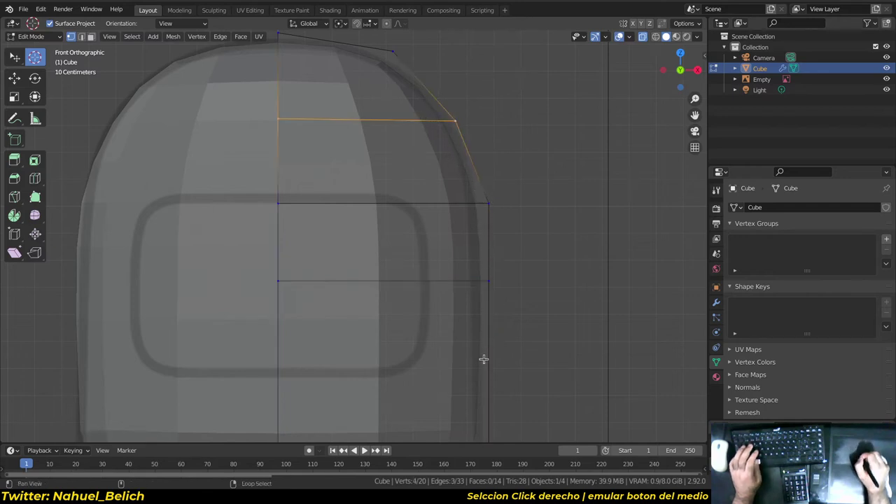
middle_click_drag(483, 359, 476, 146, "shift")
scroll(440, 260, "down", 3)
middle_click_drag(439, 260, 464, 205, "shift")
key("g")
key("g")
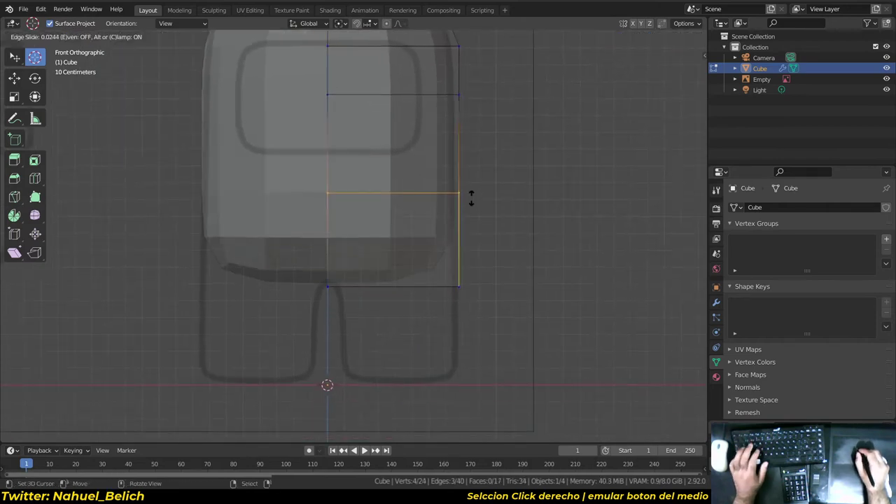
left_click(474, 239)
mouse_move(474, 238)
middle_mouse_down()
mouse_move(436, 287)
mouse_move(408, 250)
mouse_move(371, 295)
middle_mouse_up()
key("KP_3")
- Select all body vertices and scale them along Y to make the body thinner
key("alt+a")
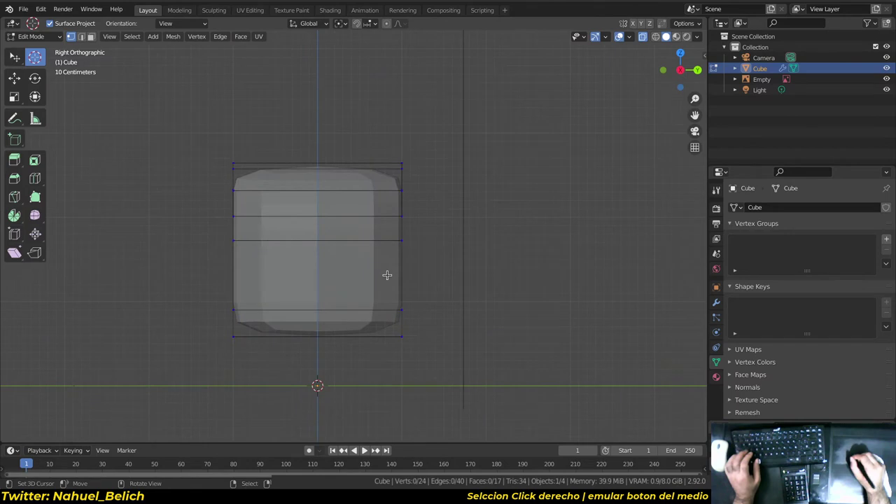
left_click_drag(217, 150, 420, 350)
mouse_move(424, 216)
middle_mouse_down()
mouse_move(544, 250)
mouse_move(516, 238)
middle_mouse_up()
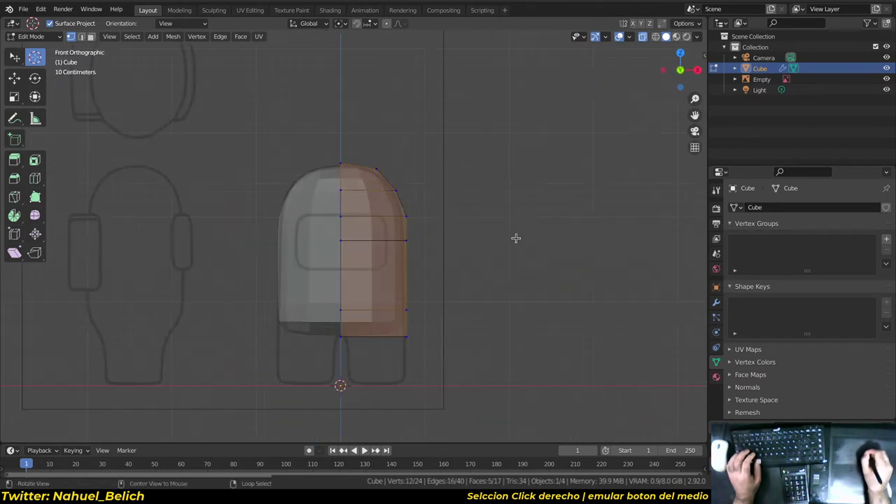
middle_click_drag(332, 235, 205, 283)
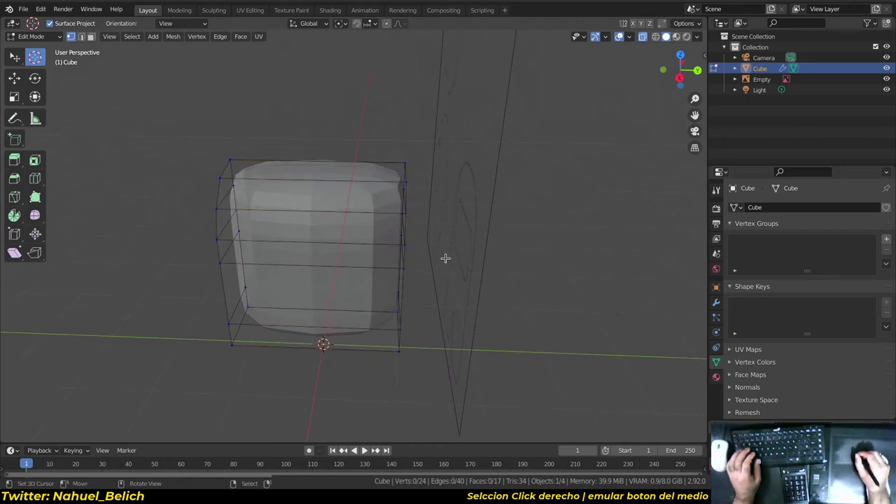
key("a")
middle_click_drag(464, 262, 478, 260)
key("s")
key("y")
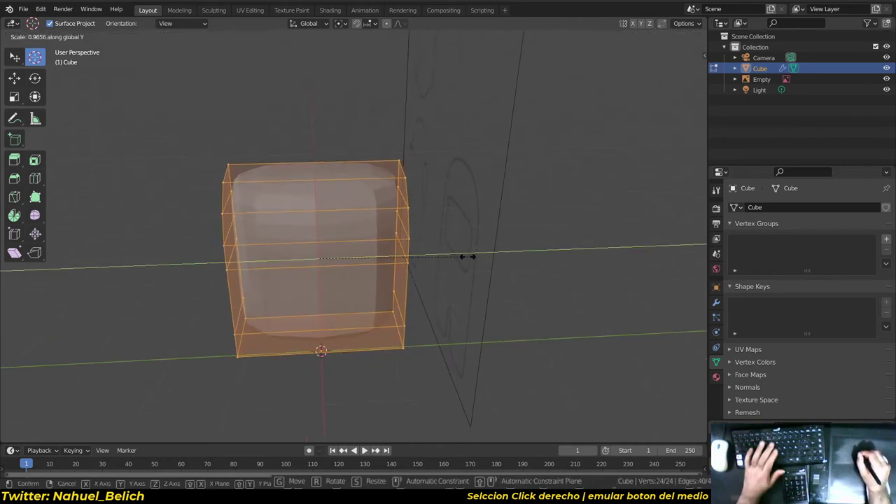
left_click(386, 262)
- Inspect the thinned body in perspective, then return to Edit Mode in front view with nothing selected
middle_click_drag(386, 262, 503, 246)
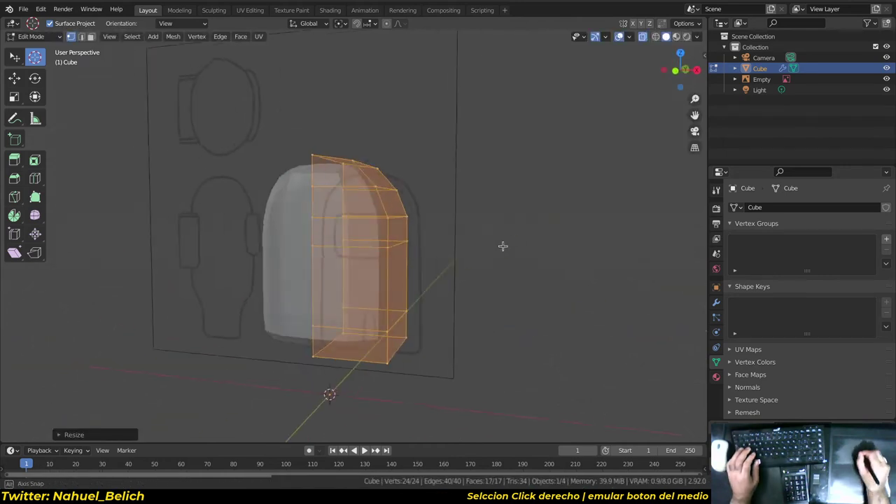
key("KP_1")
key("Tab")
mouse_move(273, 280)
middle_mouse_down()
mouse_move(507, 306)
mouse_move(321, 384)
mouse_move(396, 336)
mouse_move(486, 210)
mouse_move(406, 177)
mouse_move(421, 164)
mouse_move(434, 186)
mouse_move(478, 194)
middle_mouse_up()
key("KP_1")
key("Tab")
scroll(450, 214, "up", 4)
key("alt+a")
- Select the head's top vertices and scale them along X to narrow the head top
right_click(484, 192, "shift")
key("g")
key("g")
key("Escape")
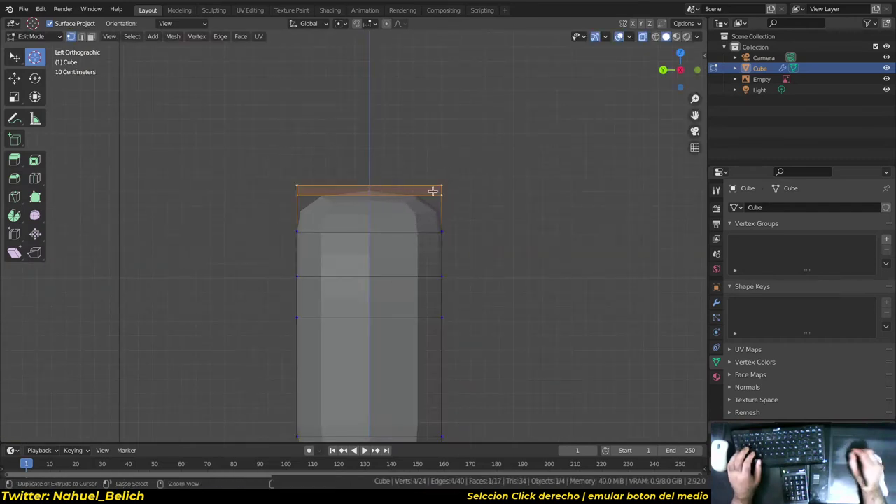
key("s")
key("x")
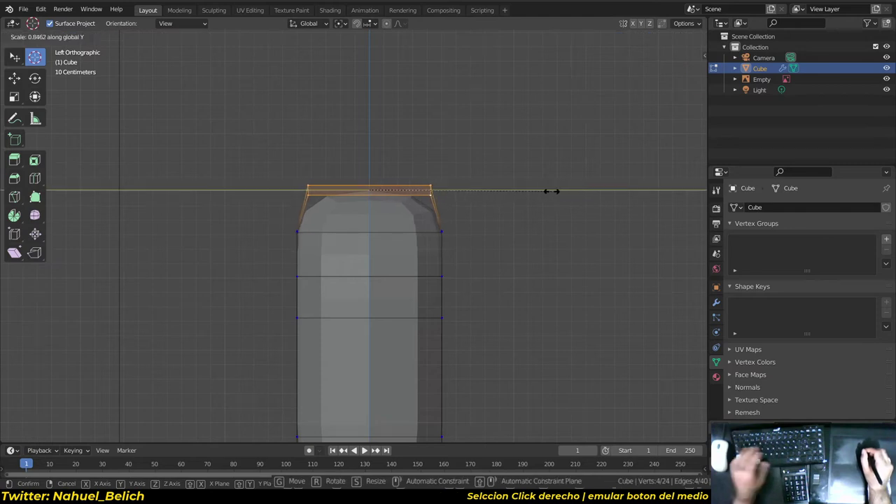
left_click(520, 188)
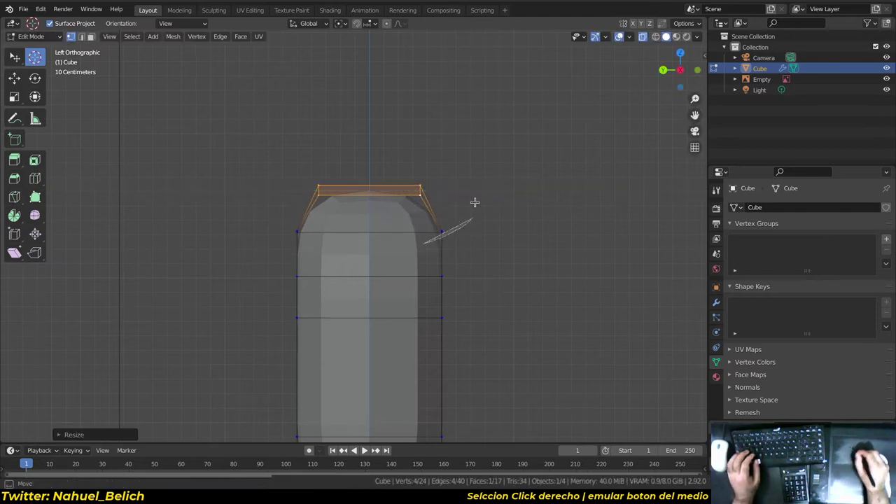
- Scale the head-top ring along Y and the top four vertices inward to round the helmet
right_click_drag(475, 203, 469, 222, "ctrl")
key("s")
key("y")
left_click(560, 221)
right_click_drag(477, 207, 474, 210, "ctrl")
key("s")
key("x")
left_click(390, 200)
key("ctrl+Tab")
- Return to Object Mode and review the reshaped body against the front blueprint
left_click(274, 226)
mouse_move(274, 226)
middle_mouse_down()
mouse_move(430, 274)
mouse_move(257, 427)
mouse_move(234, 272)
mouse_move(298, 230)
middle_mouse_up()
scroll(246, 286, "down", 3)
mouse_move(246, 286)
middle_mouse_down()
mouse_move(274, 396)
mouse_move(492, 273)
middle_mouse_up()
key("KP_1")
middle_click_drag(479, 200, 374, 239, "shift")
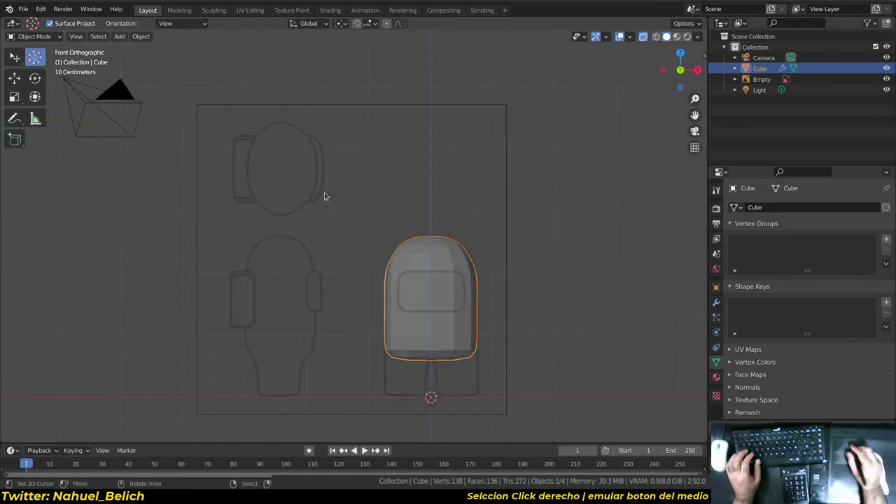
mouse_move(484, 227)
middle_mouse_down()
mouse_move(437, 243)
mouse_move(444, 306)
mouse_move(429, 281)
middle_mouse_up()
mouse_move(463, 196)
middle_mouse_down()
mouse_move(422, 243)
mouse_move(415, 286)
mouse_move(351, 295)
mouse_move(287, 272)
mouse_move(404, 282)
middle_mouse_up()
scroll(404, 283, "up", 2)
scroll(344, 262, "up", 3)
- Enter Edit Mode, select the body's bottom face and extrude it downward
key("ctrl+Tab")
mouse_move(407, 224)
middle_mouse_down()
mouse_move(434, 245)
mouse_move(400, 292)
middle_mouse_up()
left_click(434, 245)
right_click(424, 252)
scroll(401, 291, "up", 2)
key("e")
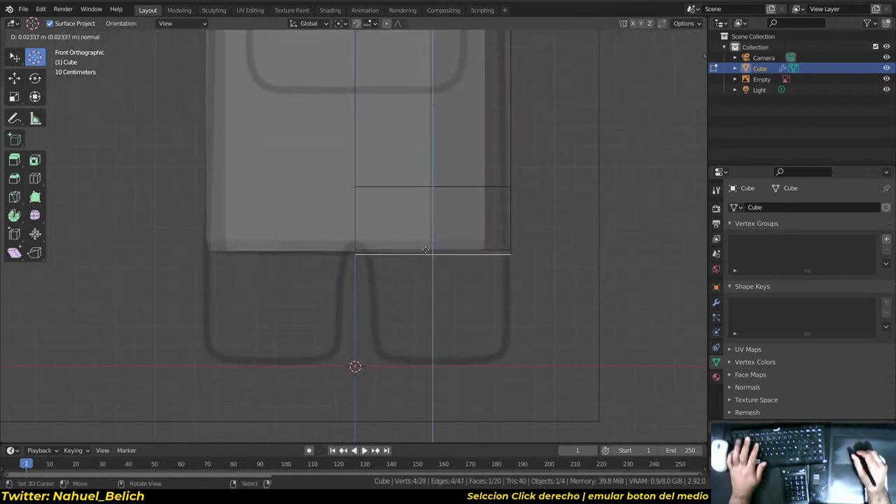
left_click(425, 361)
mouse_move(446, 344)
middle_mouse_down()
mouse_move(504, 320)
mouse_move(414, 320)
mouse_move(498, 330)
mouse_move(626, 260)
middle_mouse_up()
- Extrude the bottom face down into a leg and turn off Mirror Merge
left_click(716, 303)
key("1")
right_click(379, 173)
mouse_move(436, 201)
middle_mouse_down()
mouse_move(449, 161)
mouse_move(450, 250)
mouse_move(402, 226)
middle_mouse_up()
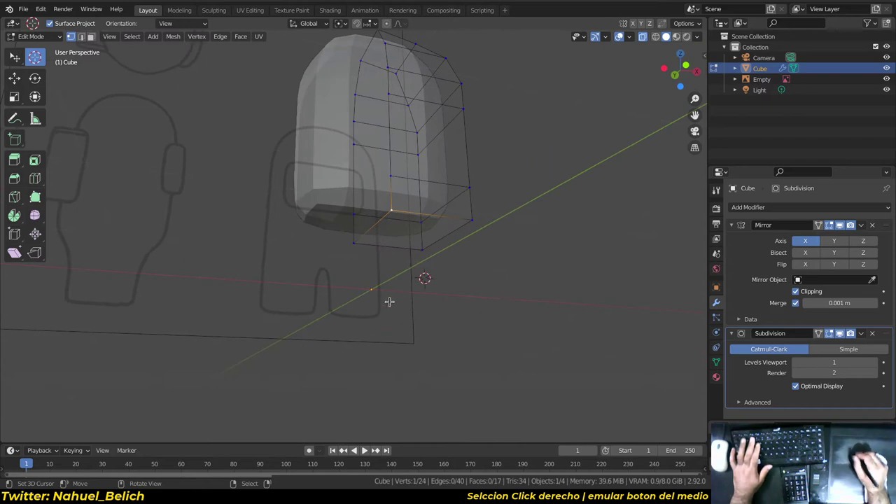
mouse_move(416, 221)
middle_mouse_down()
mouse_move(418, 250)
mouse_move(436, 256)
middle_mouse_up()
left_click(430, 240)
key("e")
left_click(448, 352)
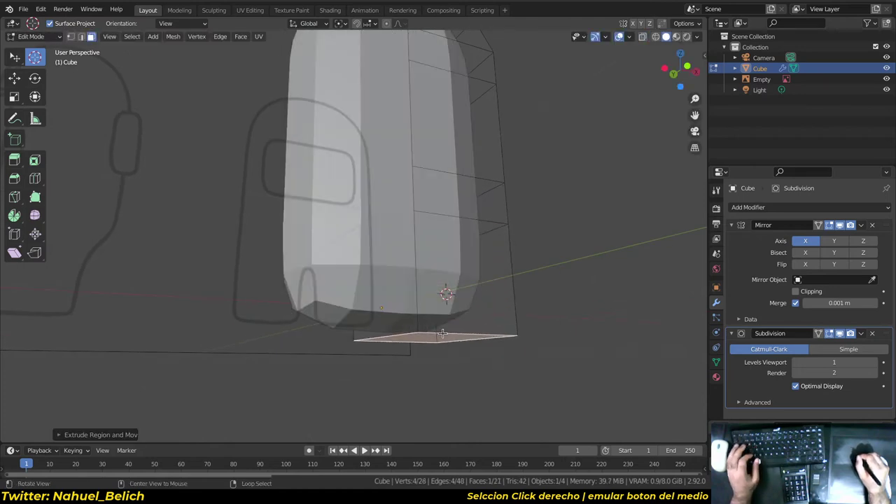
middle_click_drag(448, 352, 462, 329)
left_click(796, 303)
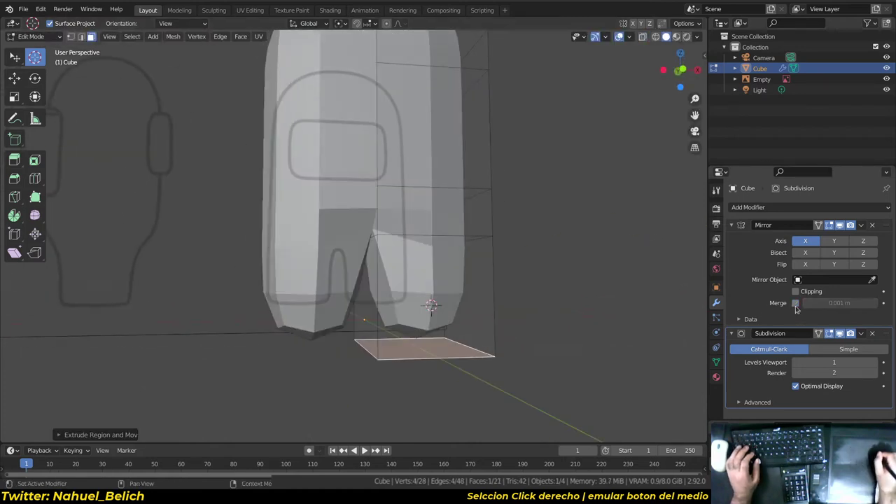
mouse_move(516, 300)
middle_mouse_down()
mouse_move(421, 254)
mouse_move(411, 167)
mouse_move(397, 214)
middle_mouse_up()
- Undo the trial extrusion and extra insets, then inset the leg's bottom face once
key("ctrl+z")
middle_click_drag(453, 245, 444, 133)
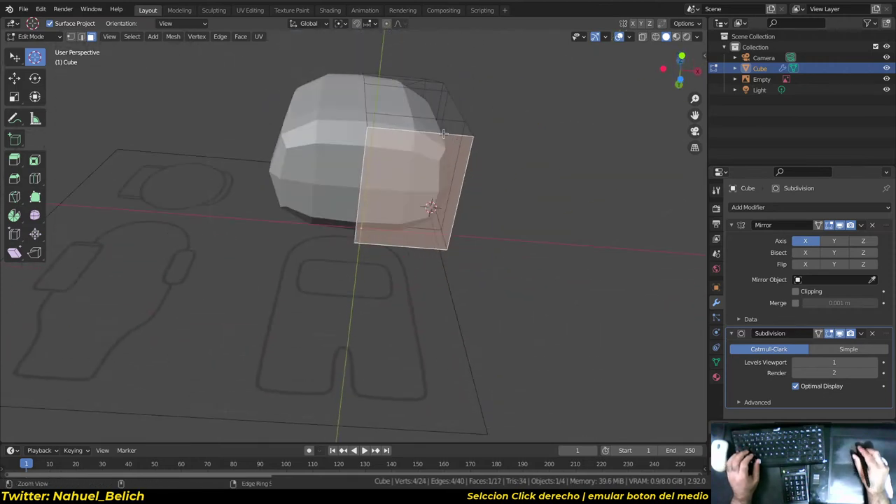
middle_click_drag(476, 203, 476, 248, "shift")
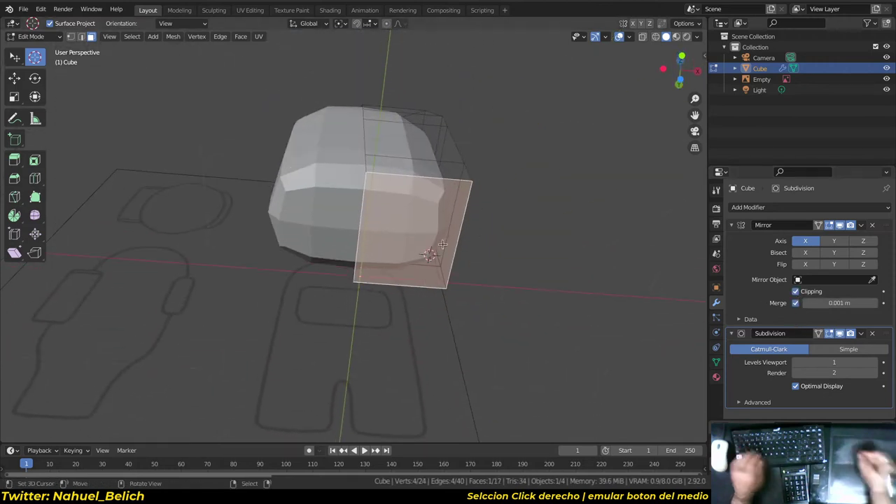
key("i")
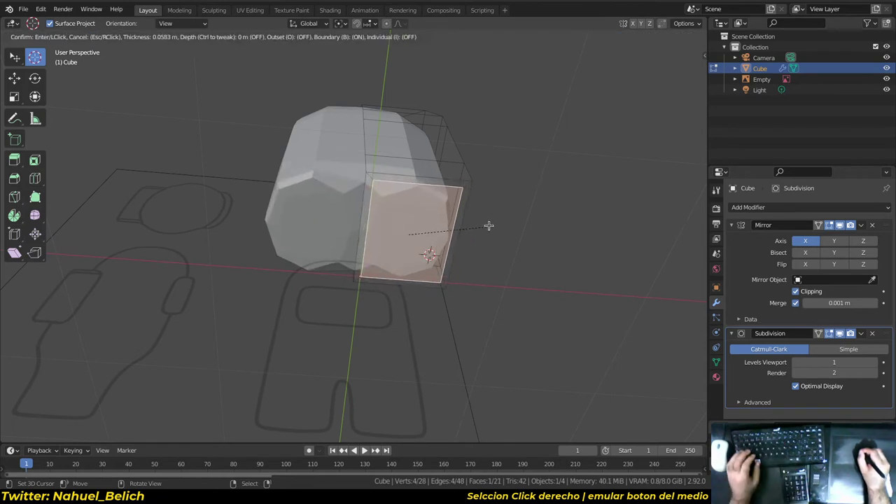
left_click(456, 236)
left_click(34, 160)
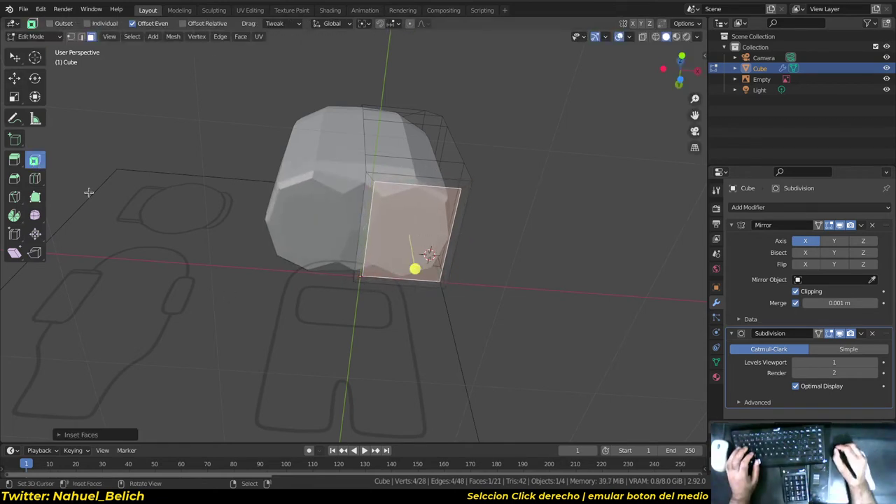
left_click_drag(415, 270, 416, 268)
key("ctrl+z")
key("ctrl+z")
key("ctrl+z")
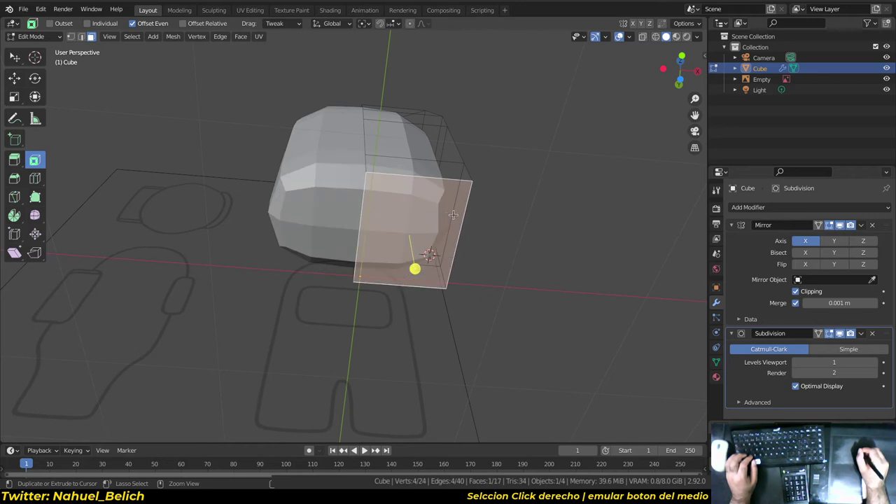
key("shift+space")
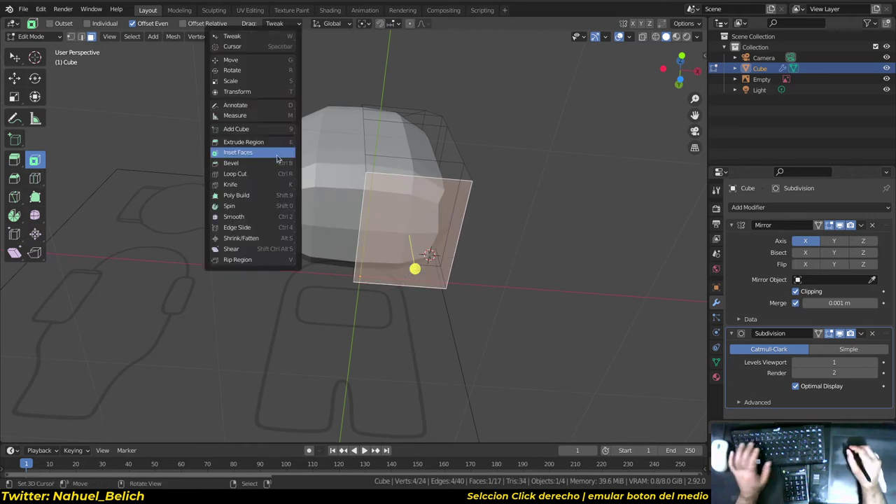
key("space")
middle_click_drag(597, 188, 582, 196)
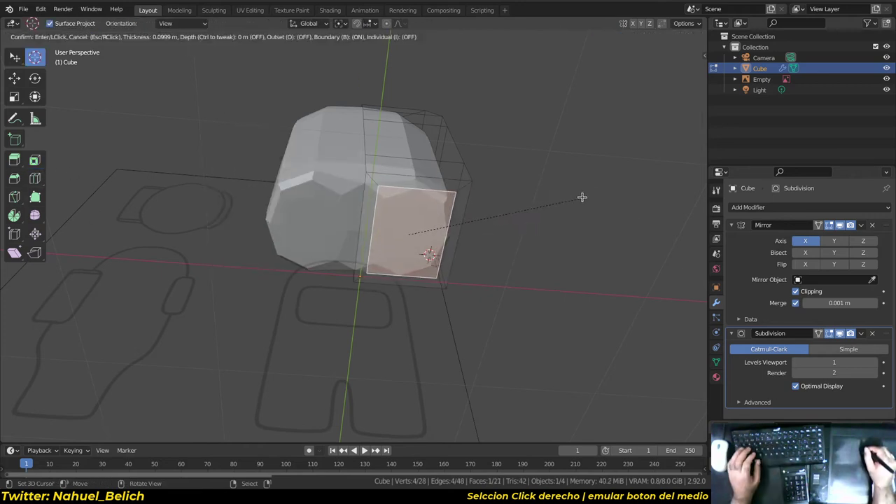
key("i")
left_click(571, 194)
- Extrude the inset face straight down in front view to the reference foot line
mouse_move(439, 278)
middle_mouse_down()
mouse_move(465, 274)
mouse_move(460, 334)
mouse_move(494, 210)
middle_mouse_up()
key("KP_1")
key("e")
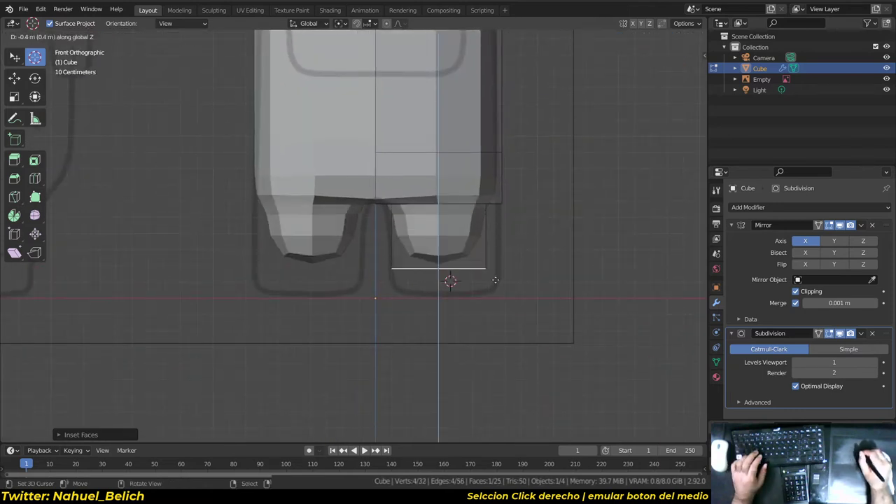
left_click(493, 302)
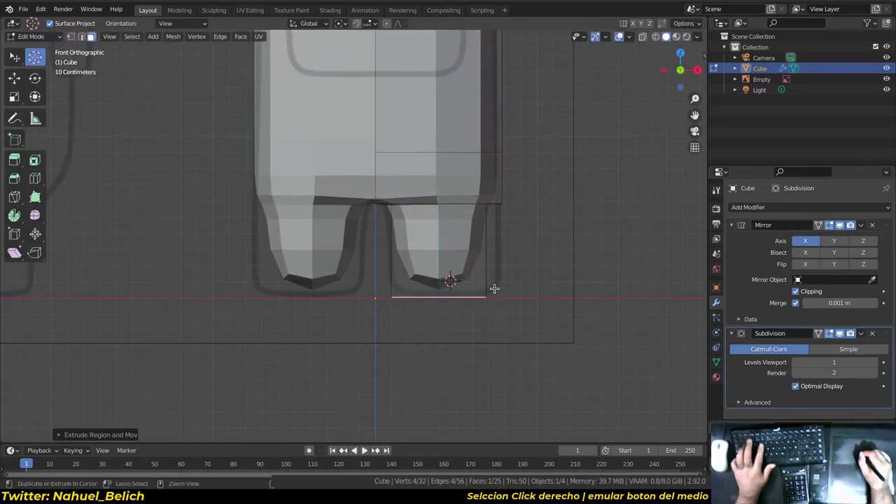
middle_click_drag(517, 262, 489, 251)
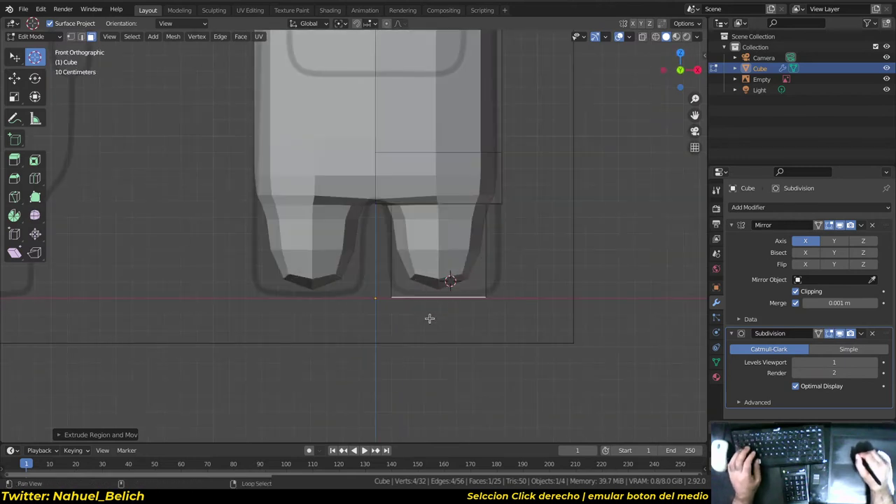
middle_click_drag(430, 319, 356, 315, "shift")
scroll(357, 314, "up", 2)
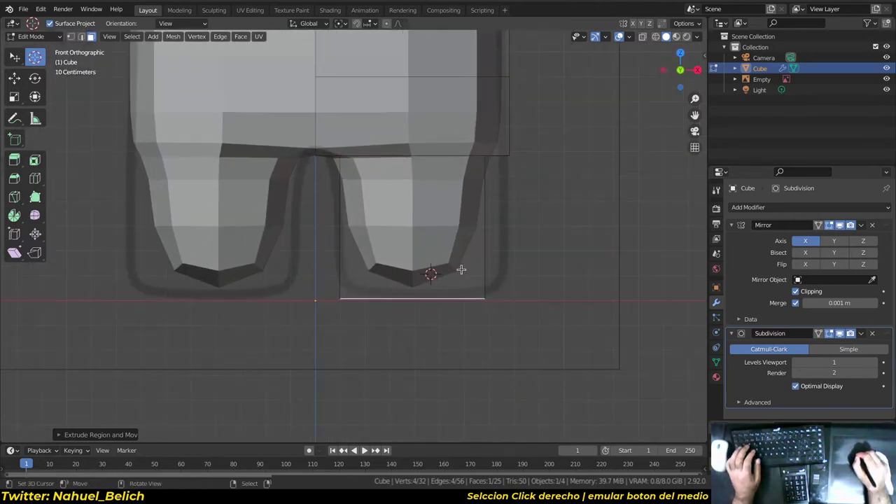
middle_click_drag(490, 318, 512, 273)
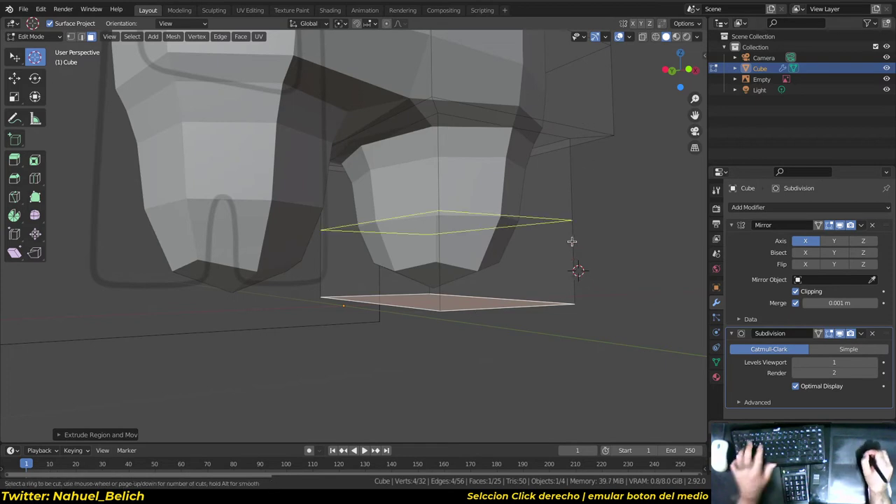
- Add a centered edge loop around the lower leg, undoing the trial extrude
left_click(572, 242)
right_click(580, 204)
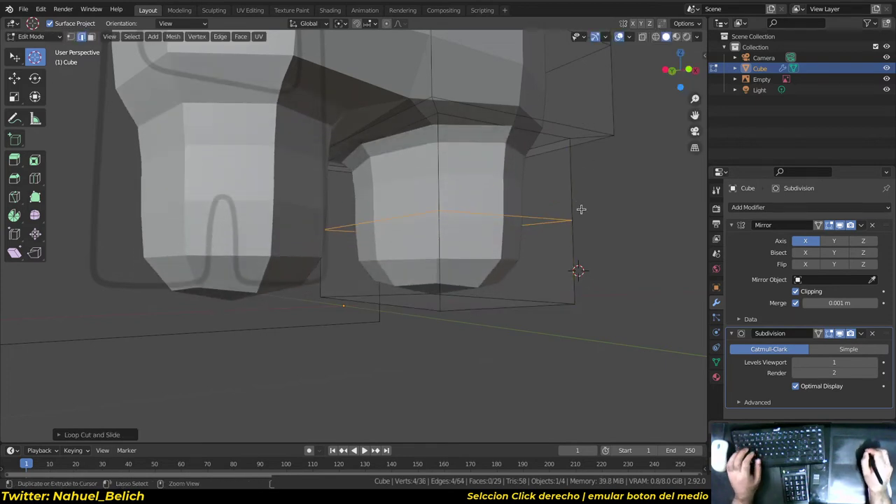
key("e")
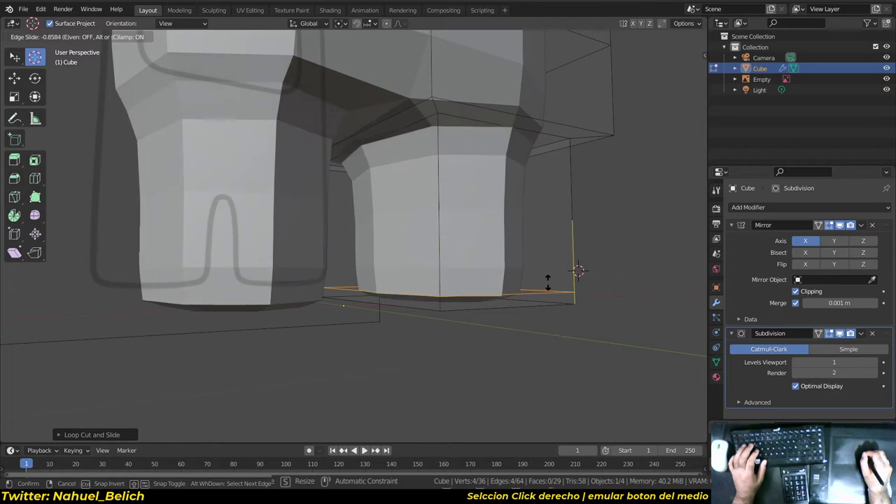
right_click(431, 251)
key("ctrl+z")
left_click_drag(431, 251, 481, 167, "alt")
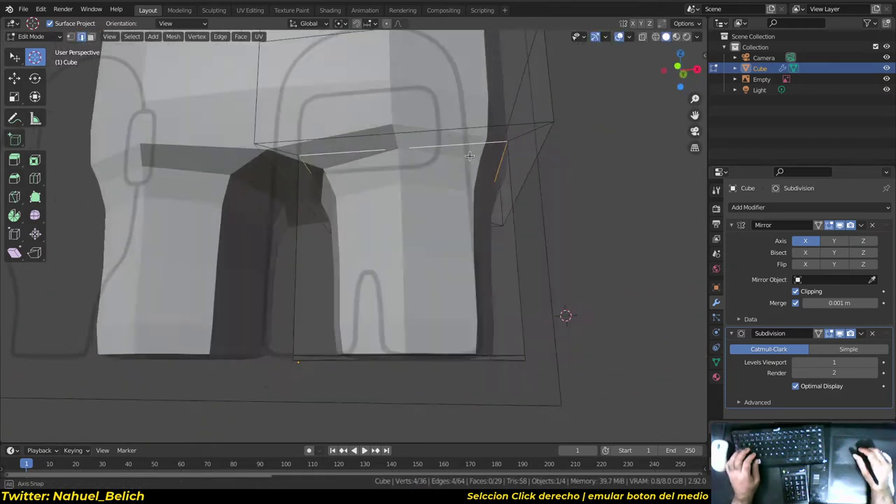
- Move the crotch edge between the legs to a new position and inspect it
key("g")
left_click(440, 259)
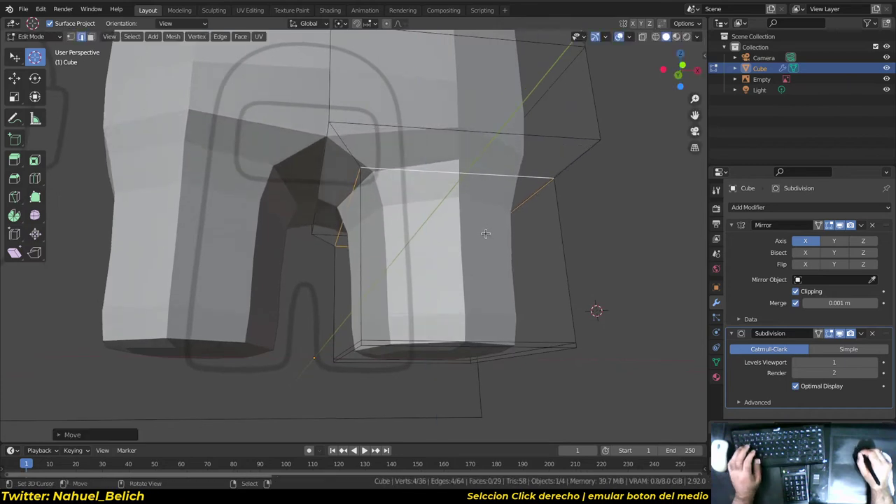
key("KP_1")
mouse_move(440, 260)
left_mouse_down("alt")
mouse_move(436, 280)
mouse_move(460, 221)
mouse_move(420, 186)
mouse_move(439, 194)
mouse_move(411, 278)
mouse_move(504, 190)
left_mouse_up("alt")
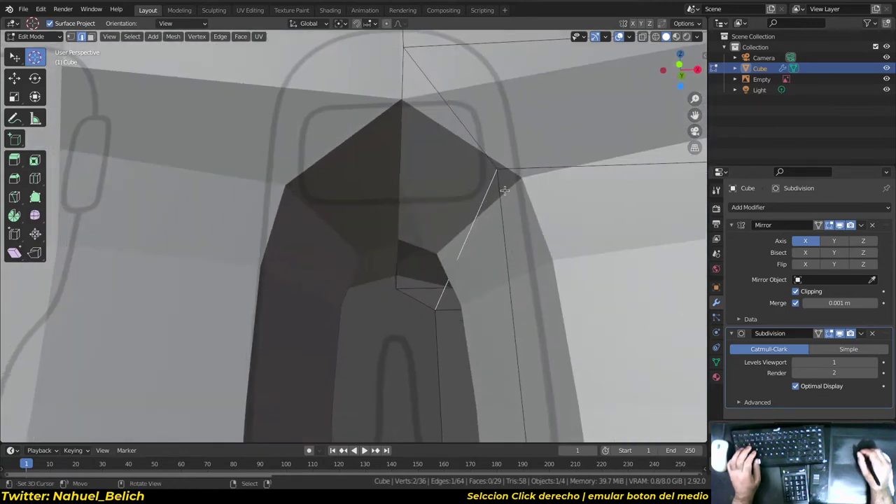
left_click_drag(456, 241, 486, 169, "alt")
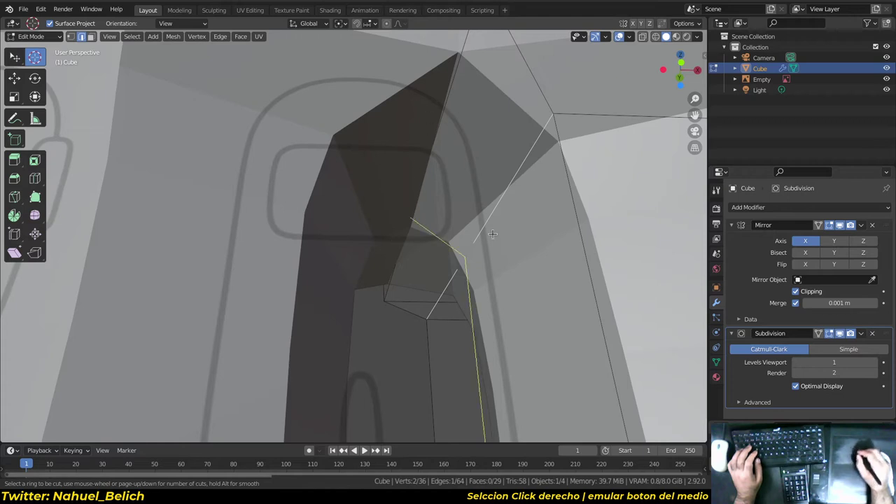
mouse_move(495, 206)
left_mouse_down("alt")
mouse_move(467, 250)
mouse_move(346, 222)
left_mouse_up("alt")
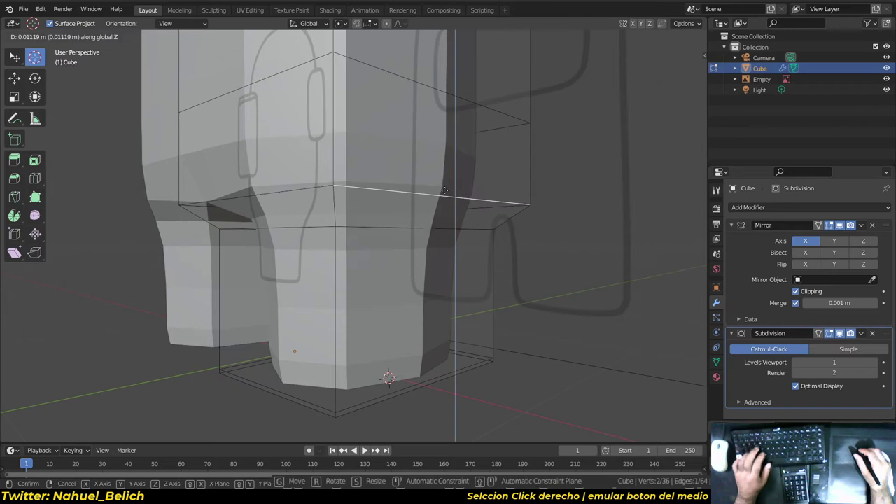
left_click_drag(442, 197, 476, 171, "alt")
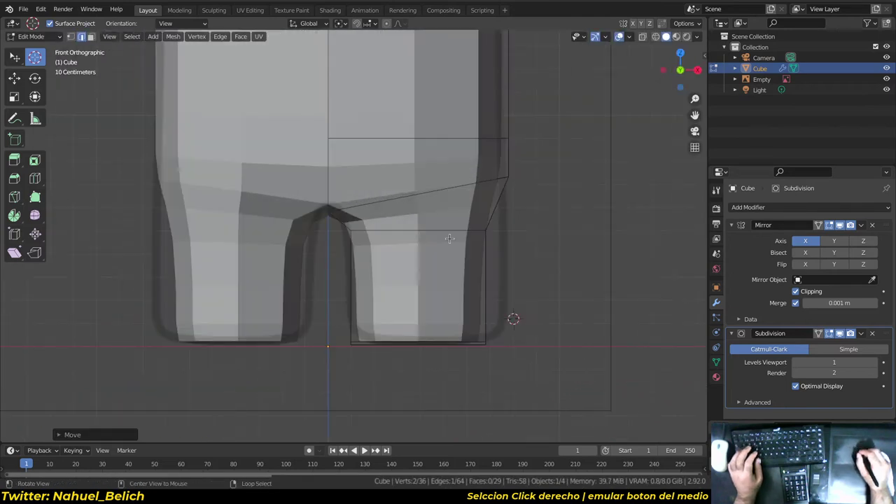
- Loop cut the right leg, lasso-select its faces and shift them slightly along X
left_click(479, 278)
left_click(481, 258)
mouse_move(483, 256)
left_mouse_down("alt+shift")
mouse_move(477, 215)
mouse_move(503, 208)
left_mouse_up("alt+shift")
key("a")
key("alt+a")
right_click_drag(360, 192, 554, 234, "ctrl")
key("g")
key("x")
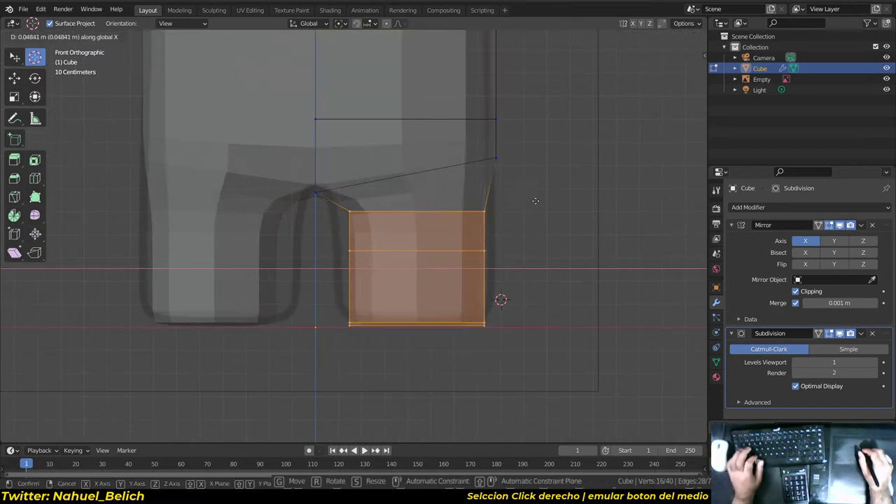
left_click(440, 222)
mouse_move(440, 223)
middle_mouse_down()
mouse_move(531, 224)
mouse_move(411, 296)
mouse_move(540, 260)
middle_mouse_up()
- Scale the leg wider with height locked (Shift+Z), then fine-tune its width
key("s")
key("x")
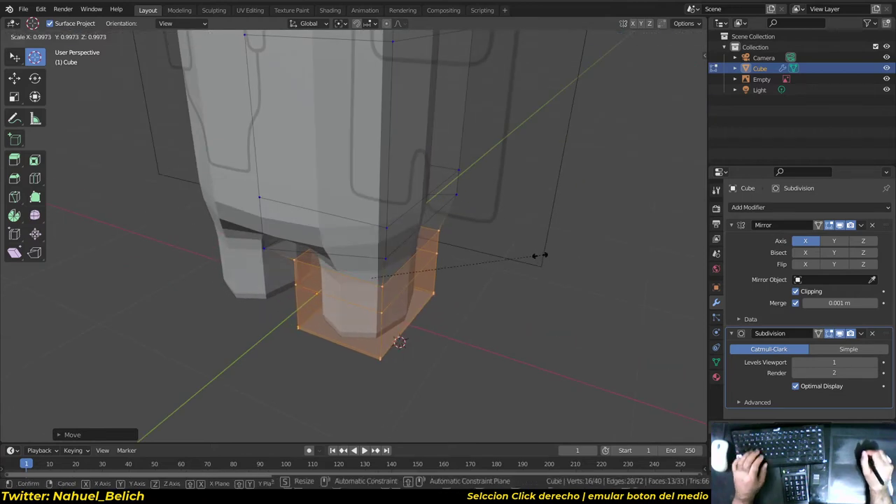
right_click(461, 276)
middle_click_drag(460, 276, 472, 254)
key("s")
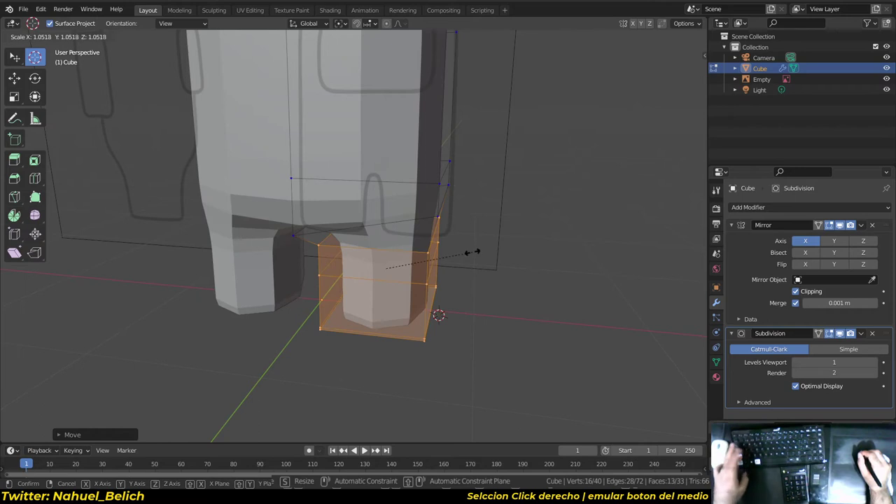
key("shift+z")
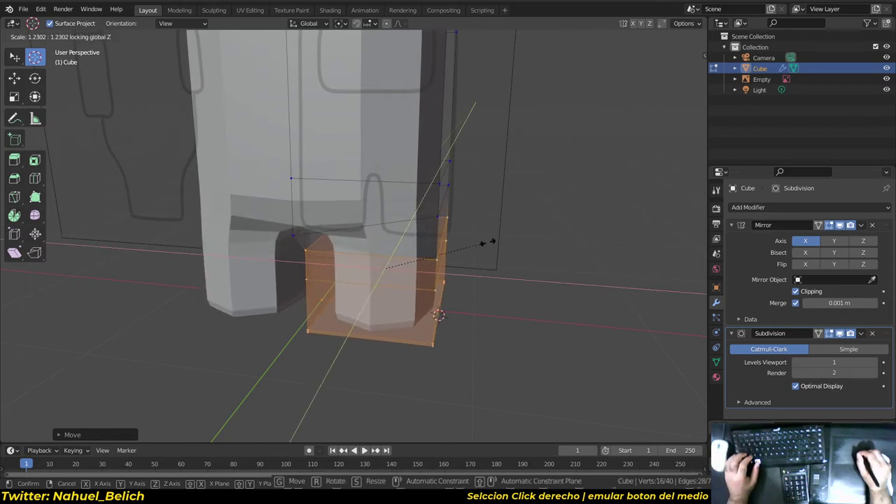
left_click(486, 242)
middle_click_drag(500, 234, 478, 234, "alt")
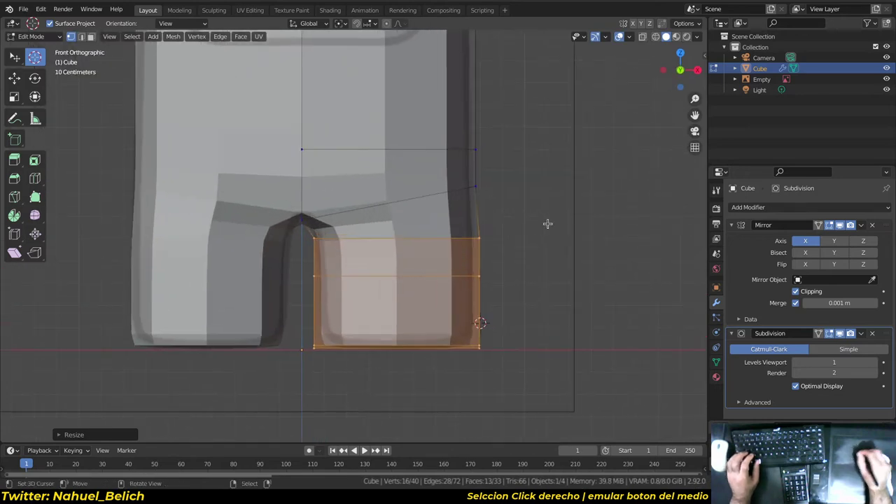
key("s")
key("shift+z")
left_click(534, 231)
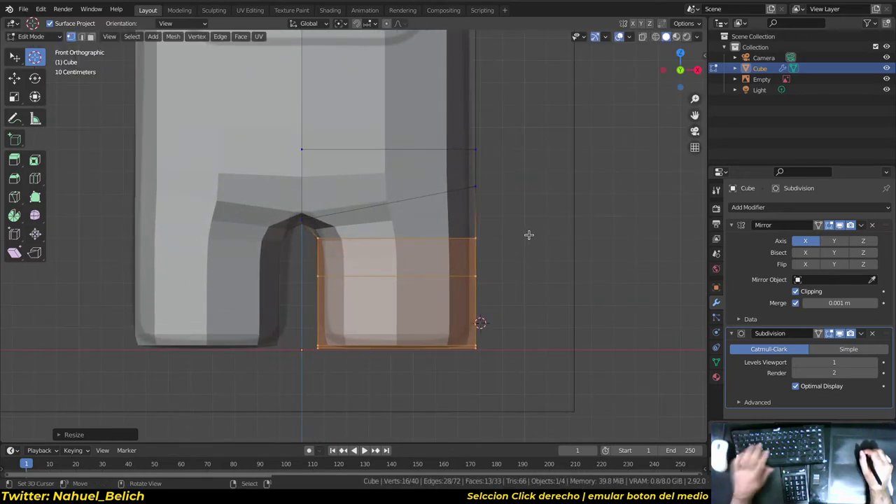
middle_click_drag(530, 234, 379, 175)
left_click(378, 175, "alt")
- Slide and dissolve stray leg edges, then join two vertices with a new edge
key("g")
key("g")
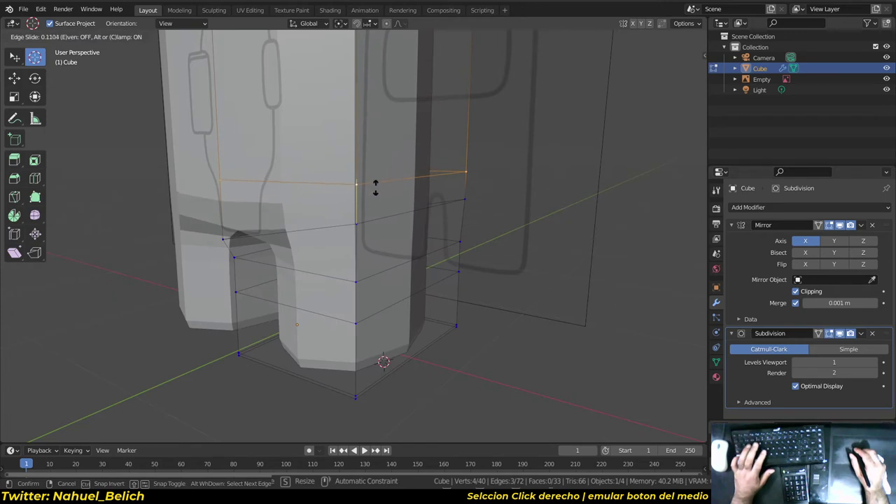
left_click(377, 217)
key("ctrl+x")
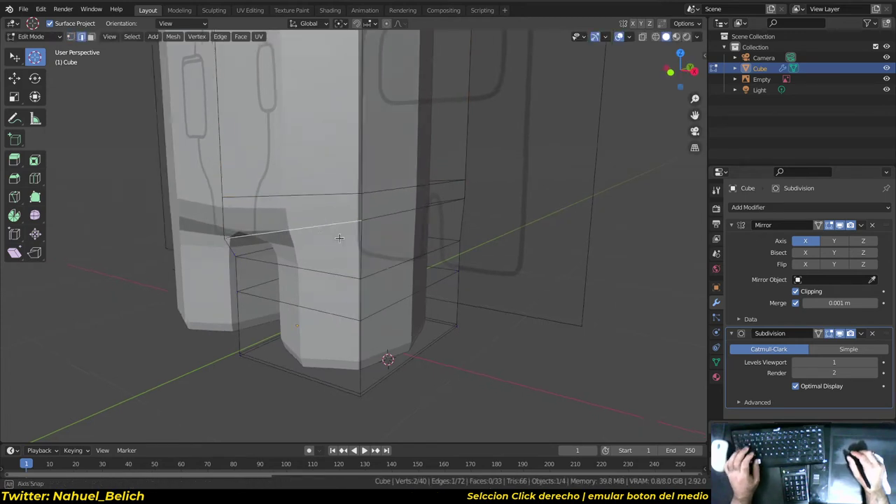
middle_click_drag(376, 217, 362, 221)
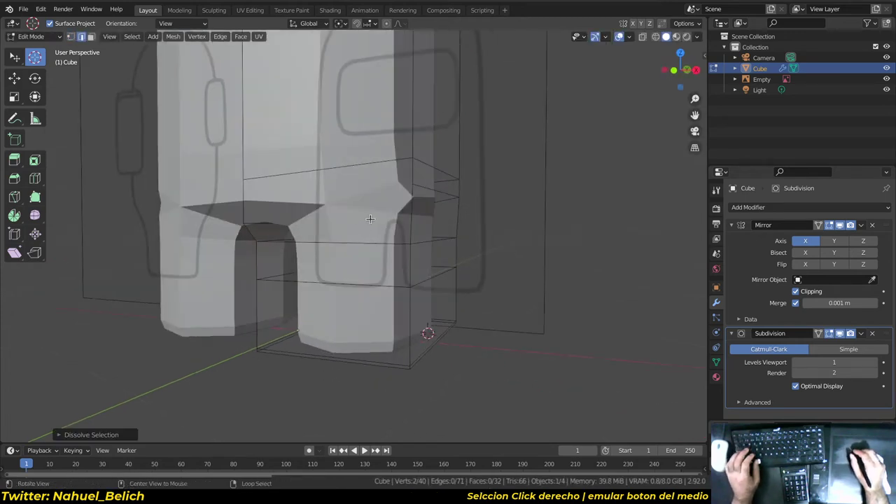
key("alt+z")
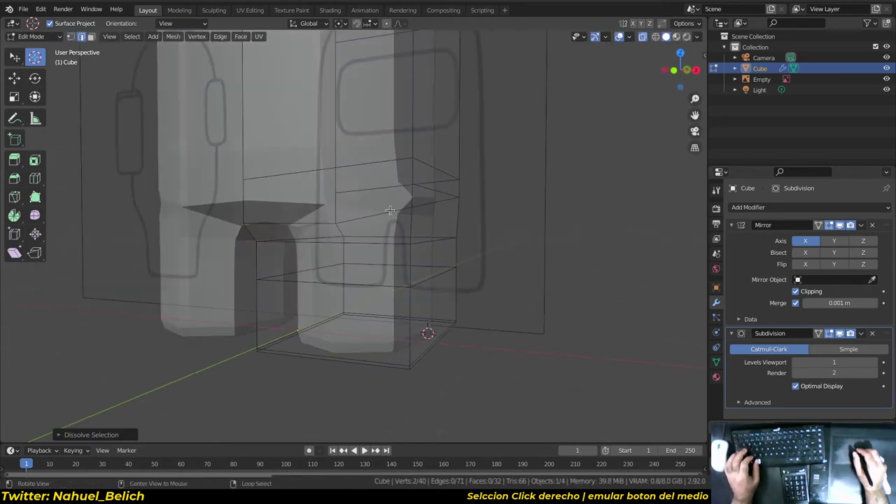
key("ctrl+x")
key("alt+z")
mouse_move(385, 212)
middle_mouse_down()
mouse_move(400, 201)
mouse_move(472, 201)
mouse_move(436, 214)
mouse_move(317, 206)
mouse_move(359, 194)
middle_mouse_up()
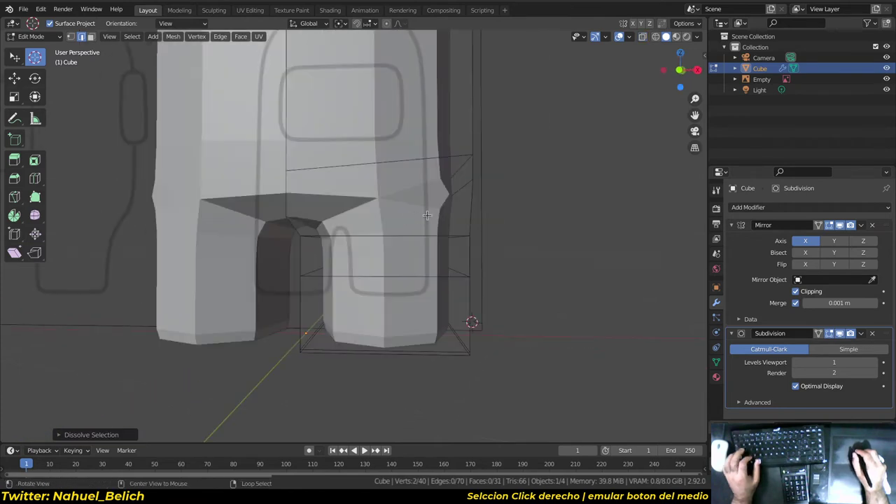
key("ctrl+x")
key("ctrl+z")
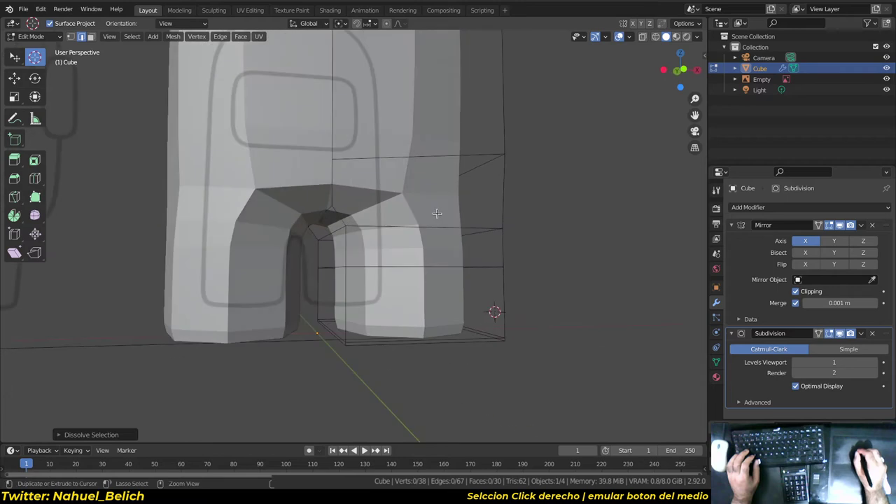
key("j")
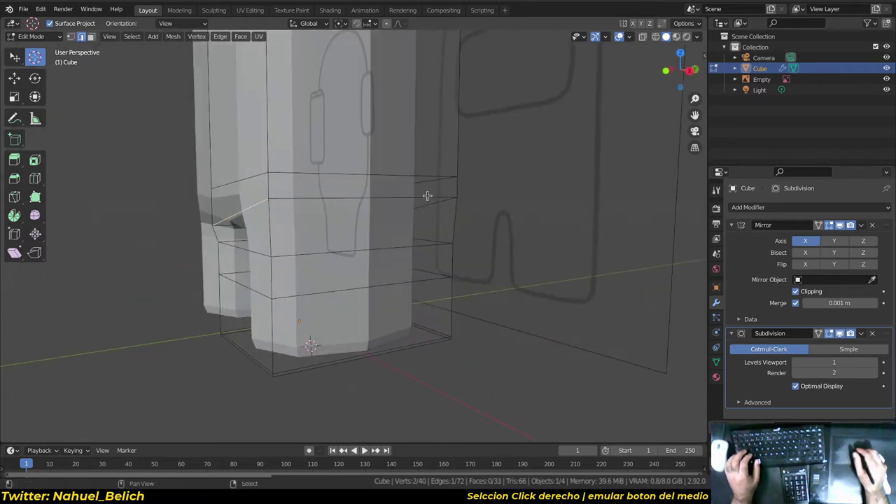
- Select the single edge at the crotch and dissolve it
middle_click_drag(423, 203, 440, 210)
mouse_move(437, 283)
middle_mouse_down()
mouse_move(389, 212)
mouse_move(350, 326)
middle_mouse_up()
scroll(349, 326, "up", 3)
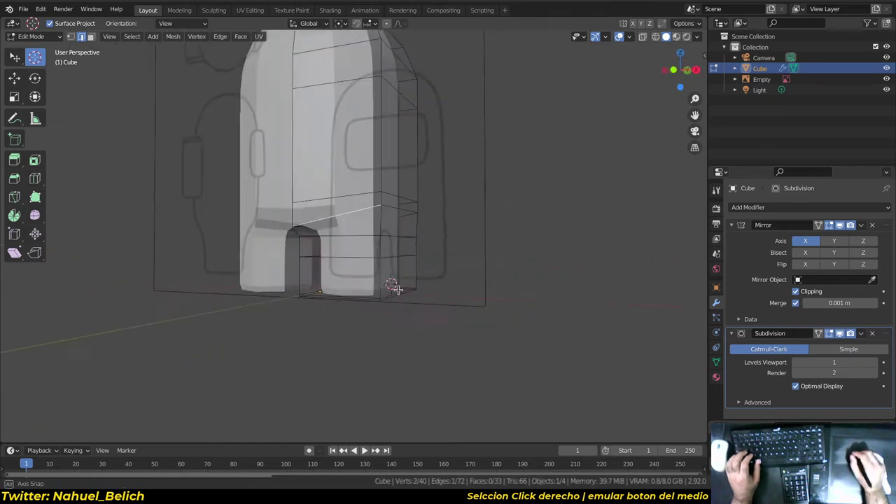
scroll(397, 286, "up", 3)
mouse_move(448, 190)
middle_mouse_down()
mouse_move(430, 244)
mouse_move(450, 250)
mouse_move(400, 262)
mouse_move(396, 197)
middle_mouse_up()
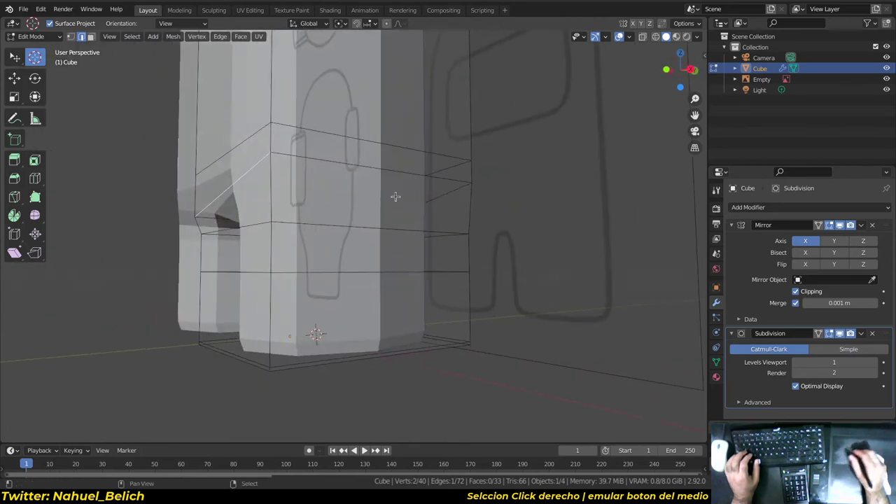
right_click(457, 188)
mouse_move(464, 189)
middle_mouse_down()
mouse_move(328, 196)
mouse_move(576, 216)
middle_mouse_up()
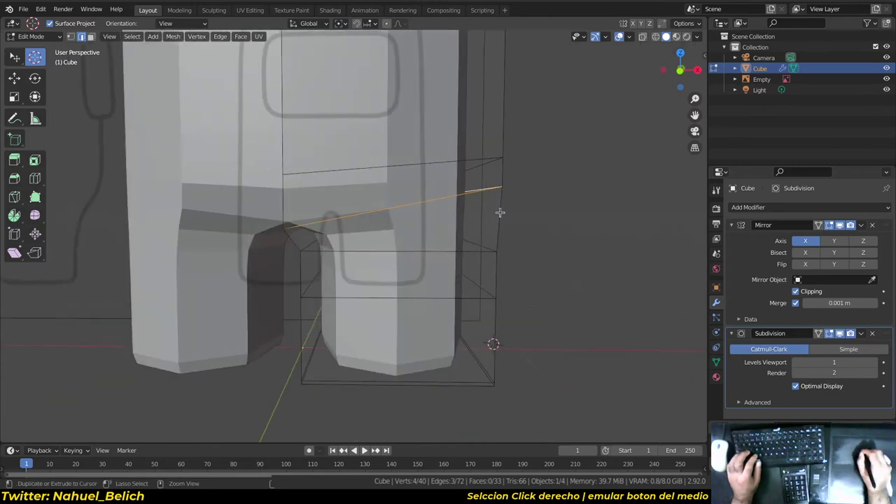
middle_click_drag(500, 214, 432, 201, "ctrl")
key("ctrl+x")
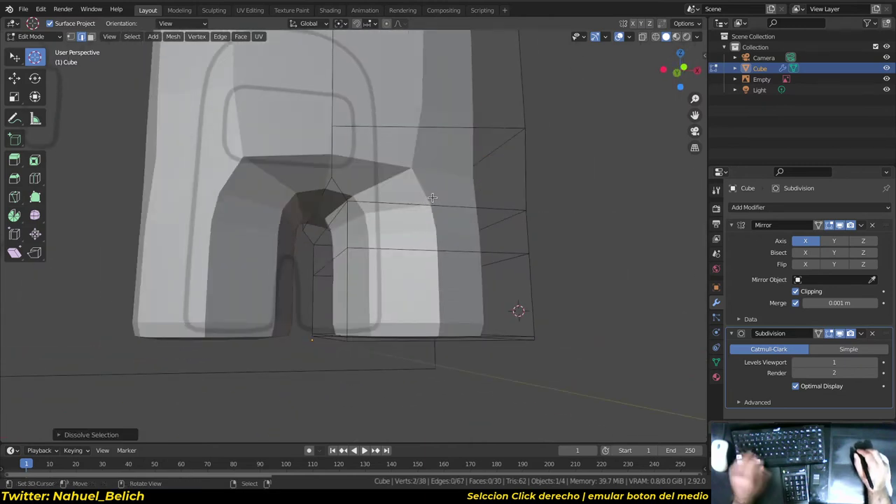
key("KP_1")
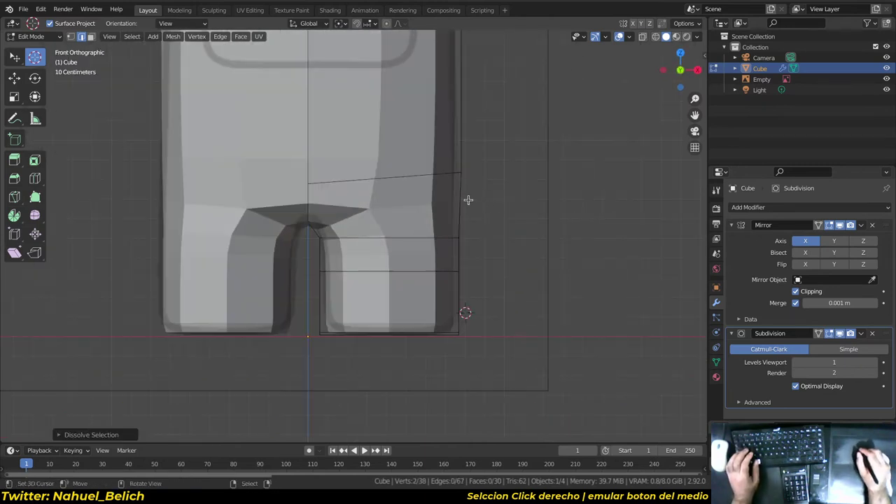
- Toggle to Object Mode and back, then select the face above the right leg
scroll(463, 175, "up", 3)
mouse_move(441, 184)
middle_mouse_down()
mouse_move(430, 206)
mouse_move(486, 189)
middle_mouse_up()
key("Tab")
scroll(351, 198, "down", 5)
key("Tab")
right_click(466, 187)
middle_click_drag(429, 237, 448, 247)
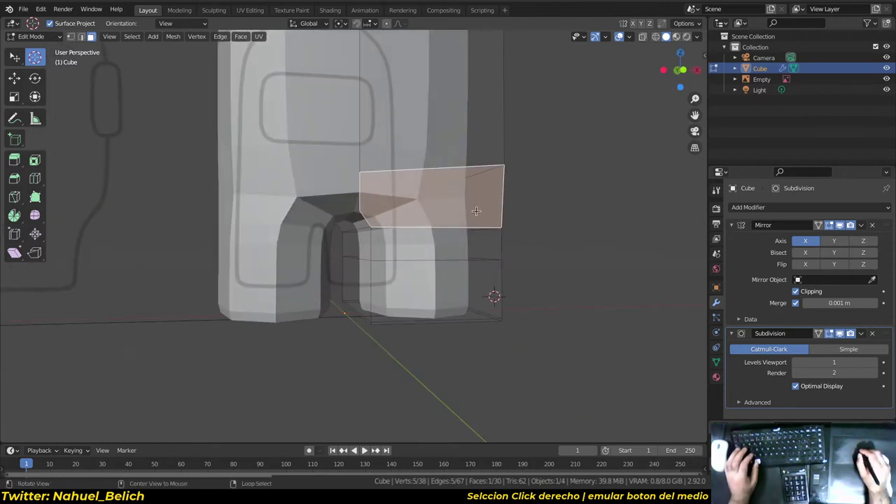
- Test Subdivision viewport level 2, revert to 1, and return to Object Mode
key("KP_1")
scroll(452, 232, "up", 2)
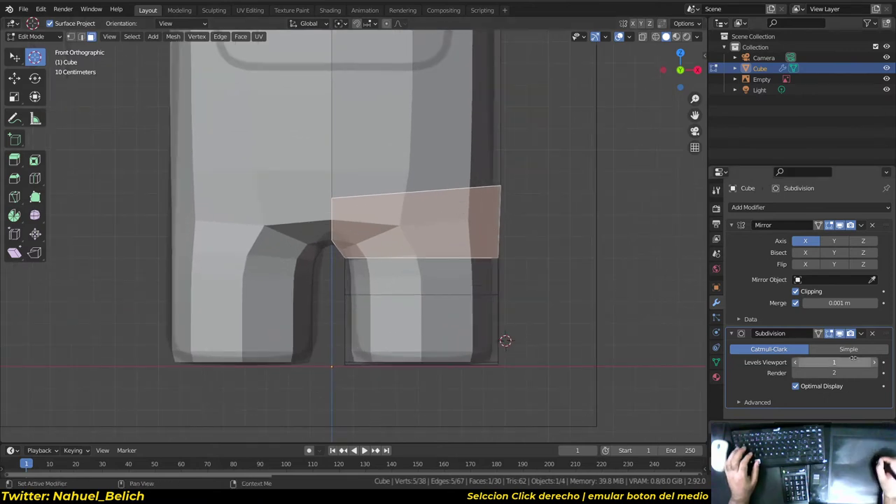
left_click(875, 363)
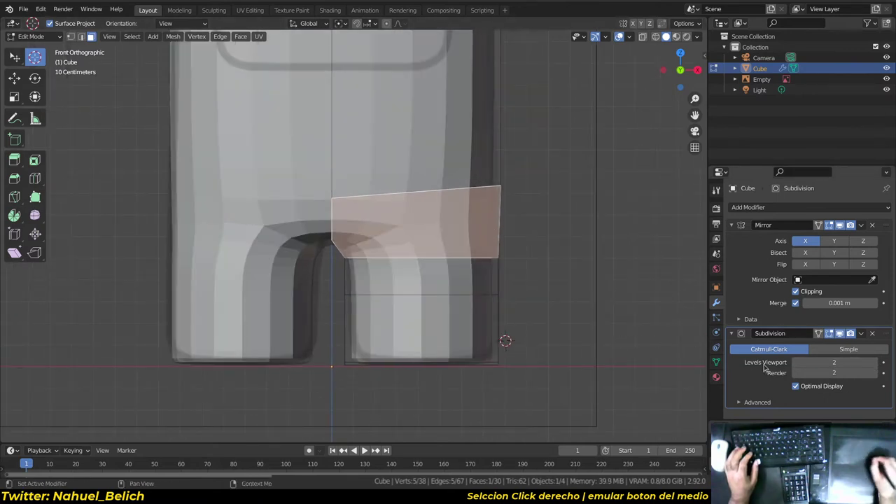
left_click(796, 365)
scroll(414, 259, "up", 1)
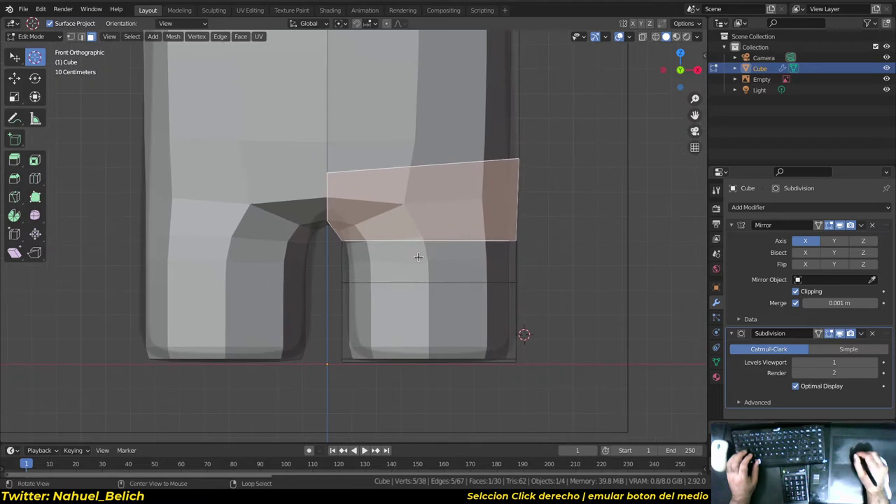
key("ctrl+Tab")
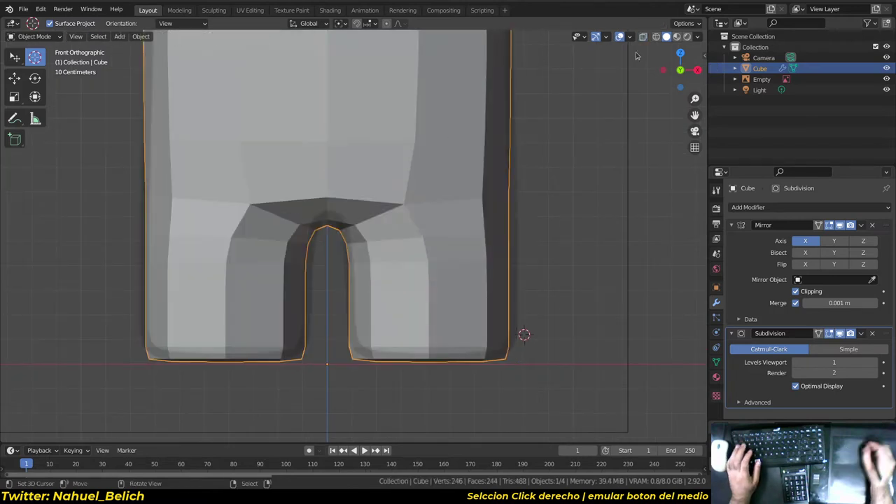
left_click(630, 37)
- Turn on the wireframe overlay and disable Optimal Display to show all edges
left_click(567, 215)
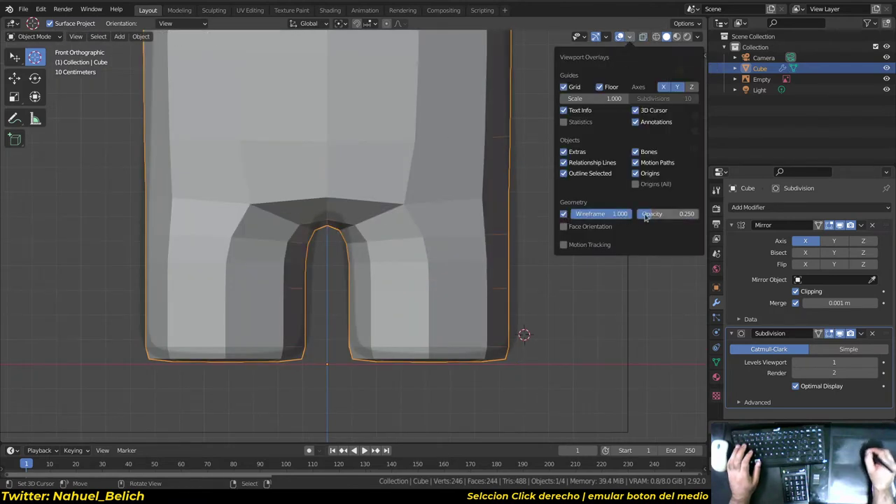
left_click_drag(508, 252, 535, 237, "alt")
left_click(812, 386)
mouse_move(435, 245)
left_mouse_down("alt")
mouse_move(461, 272)
mouse_move(487, 232)
mouse_move(486, 198)
left_mouse_up("alt")
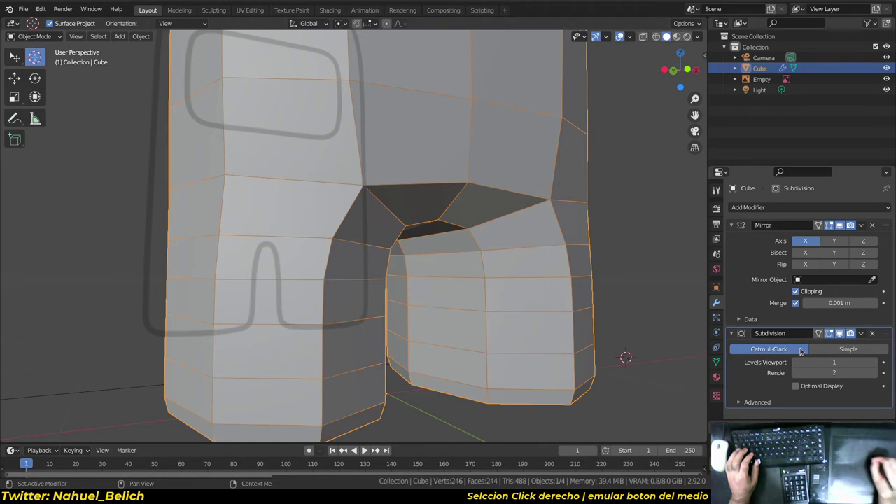
left_click_drag(438, 202, 439, 188, "alt")
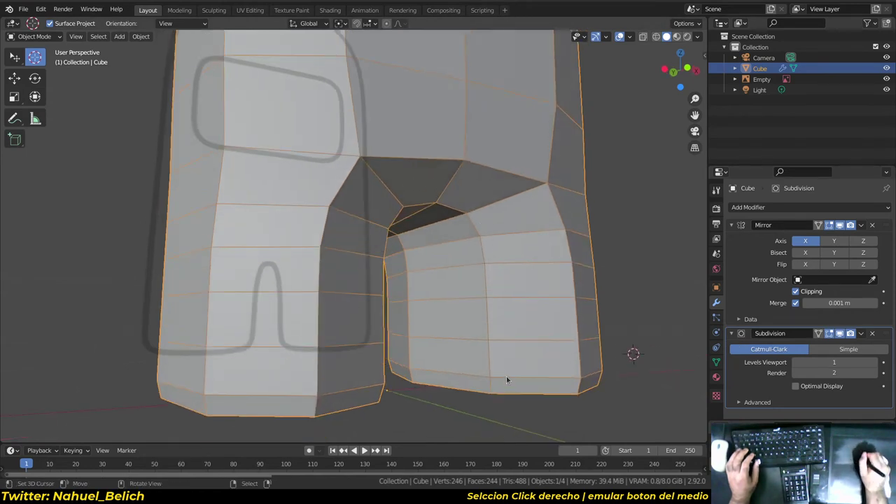
mouse_move(495, 352)
left_mouse_down("alt")
mouse_move(432, 358)
mouse_move(430, 276)
mouse_move(344, 226)
left_mouse_up("alt")
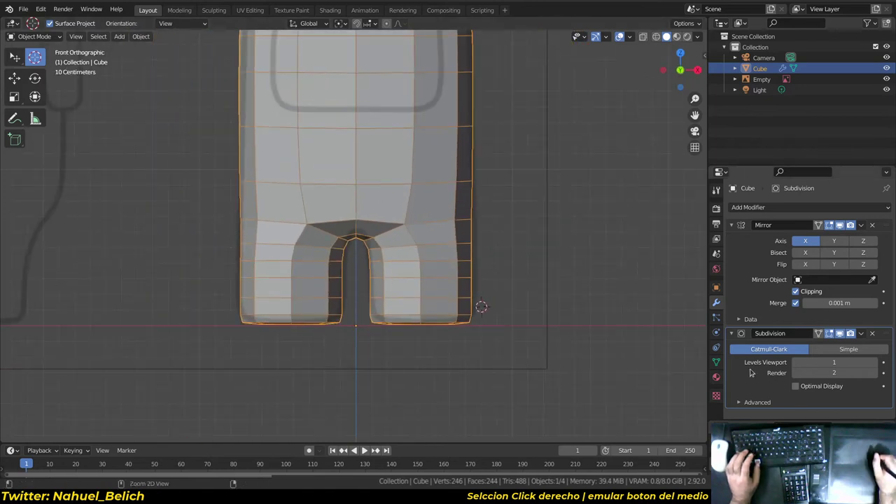
- Apply the Subdivision modifier, leaving only Mirror on the body
left_click(740, 229)
left_click(744, 343)
left_click(863, 334)
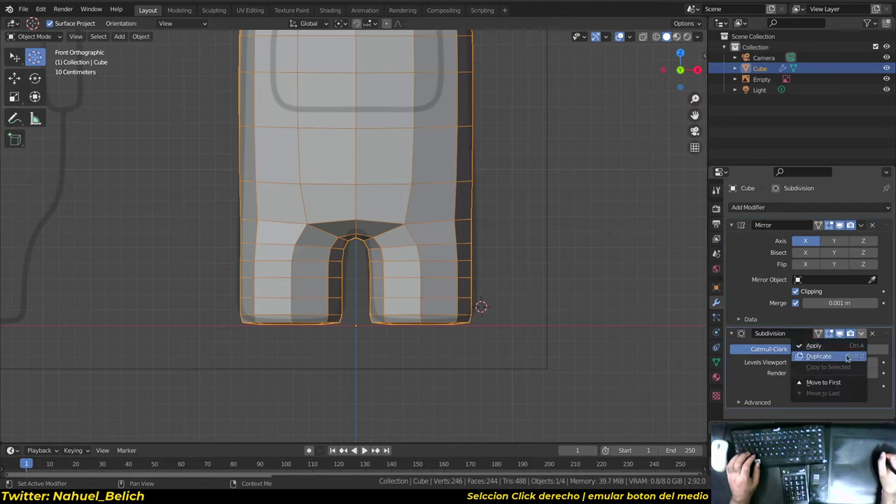
left_click(812, 342)
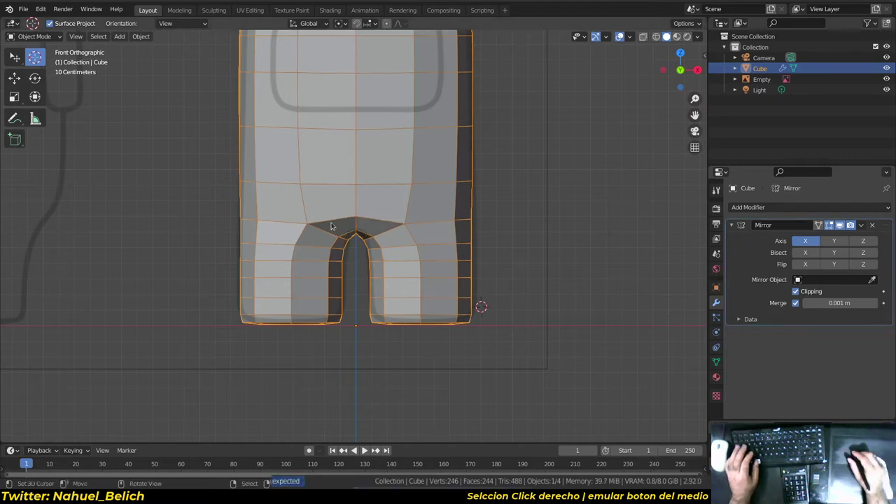
- In edit mode, cut a new edge loop across the crewmate's upper leg
key("Tab")
middle_click_drag(332, 226, 369, 205)
key("ctrl+r")
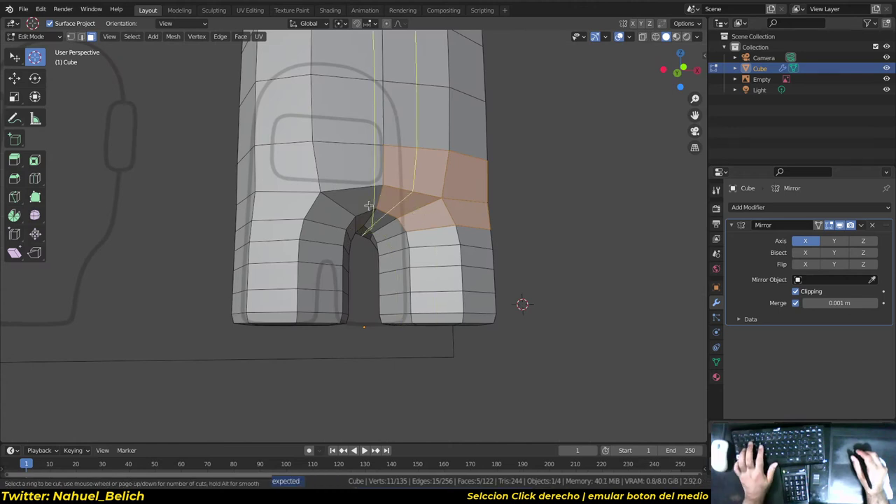
left_click(420, 222)
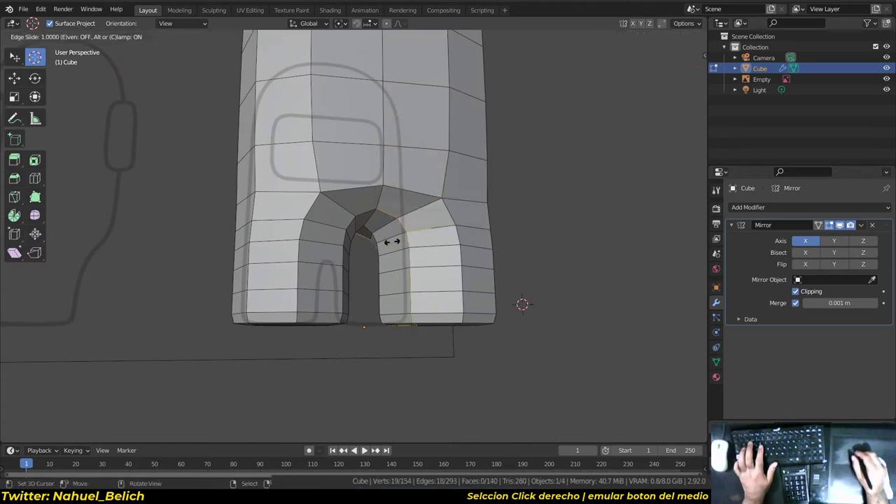
left_click(407, 224)
- Dissolve the extra edge loops on the leg with Ctrl+X
left_click_drag(371, 178, 426, 236)
key("KP_1")
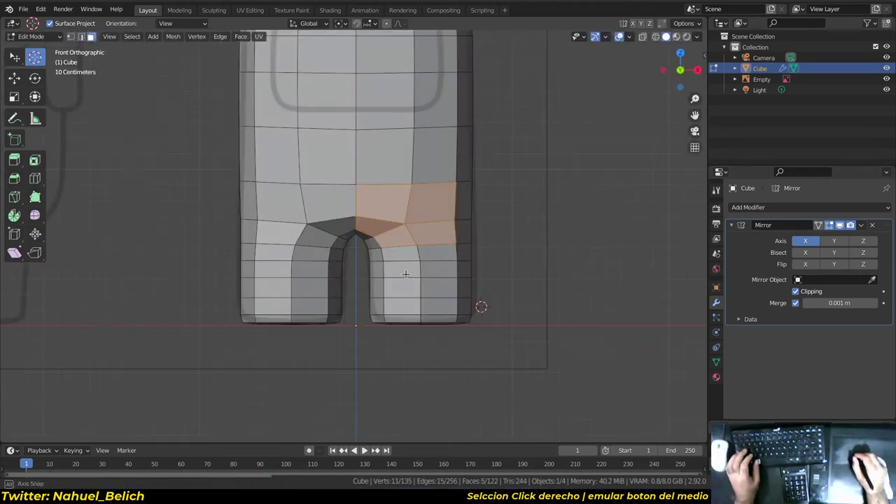
key("alt+a")
key("1")
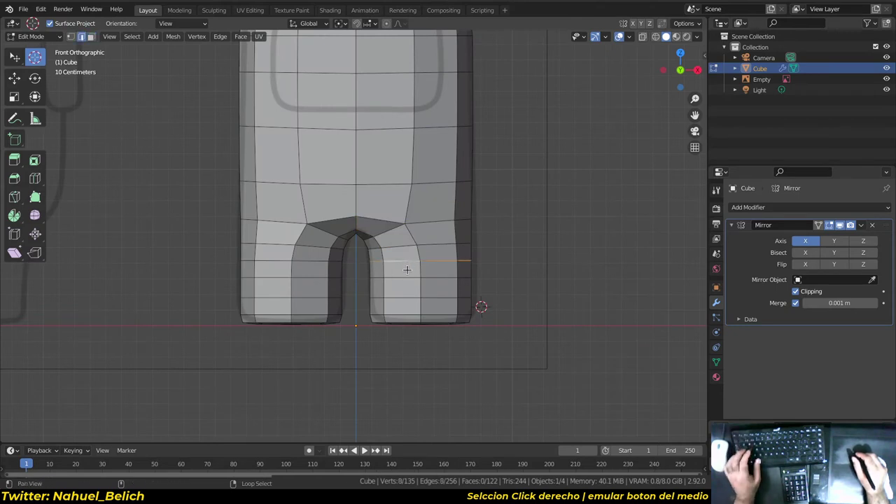
key("ctrl+x")
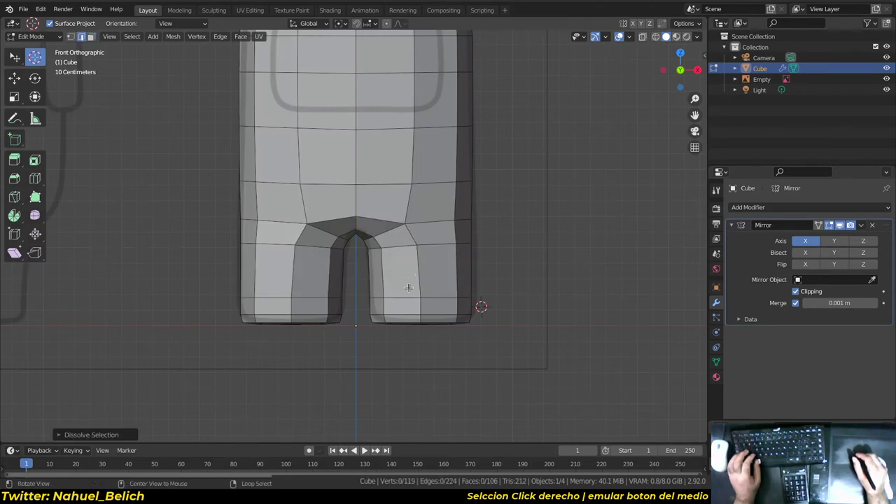
left_click(410, 295, "ctrl+alt")
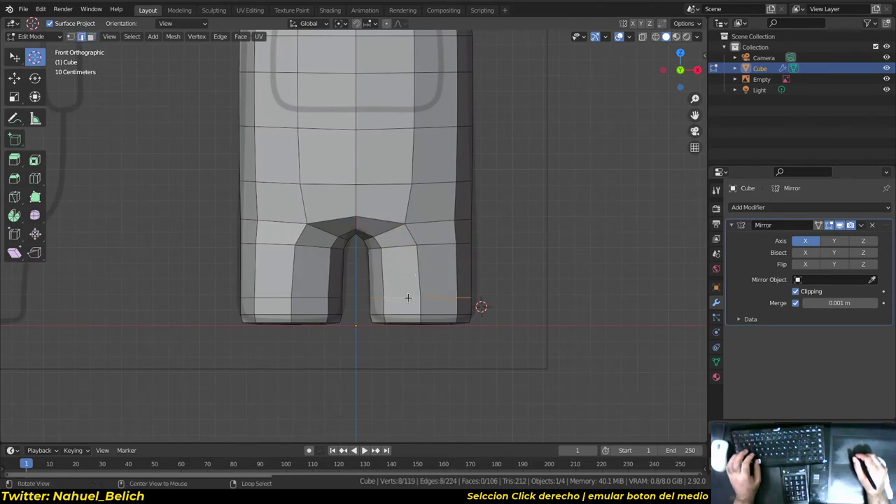
key("ctrl+x")
- Flatten the slanted leg loop with S Z 0 and slide it lower down the leg
scroll(420, 260, "up", 2)
left_click(476, 250, "alt")
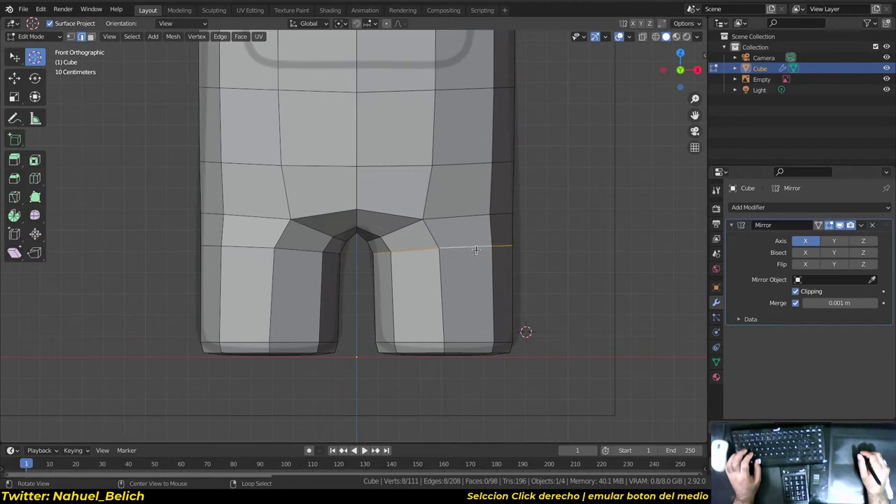
key("s")
key("z")
key("0")
key("Return")
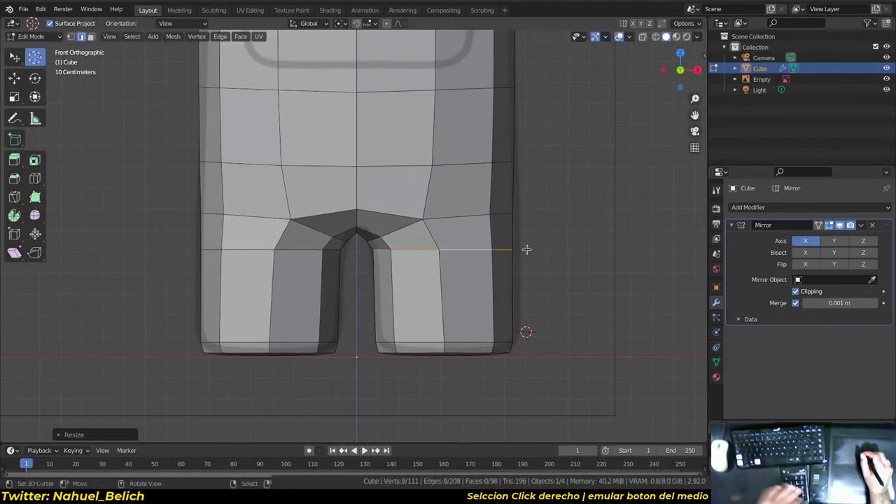
key("g")
key("g")
left_click(465, 267)
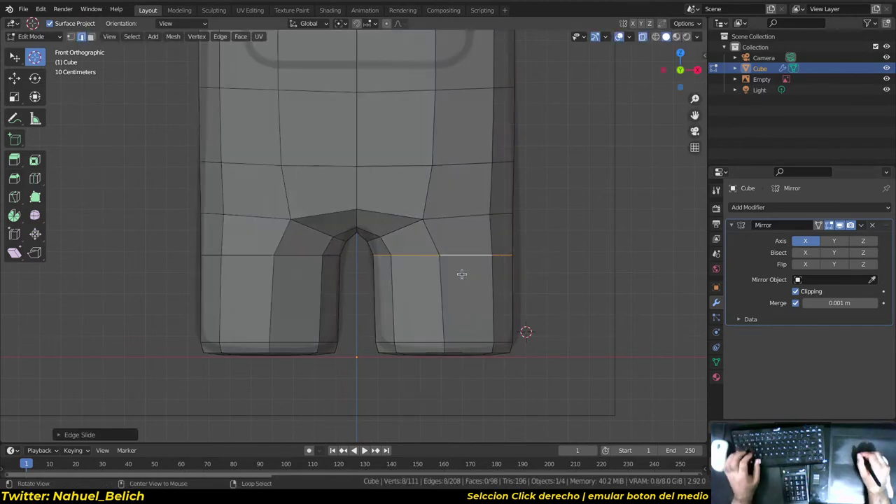
- Move the crotch centre vertex higher
right_click(357, 211)
key("g")
left_click(357, 200)
right_click(359, 164)
key("g")
key("g")
left_click(362, 149)
- Return to object mode with the crewmate selected, viewed in perspective
mouse_move(362, 150)
middle_mouse_down()
mouse_move(395, 253)
mouse_move(382, 302)
middle_mouse_up()
key("KP_7")
key("Tab")
right_click(392, 340)
middle_click_drag(392, 341, 385, 214, "ctrl")
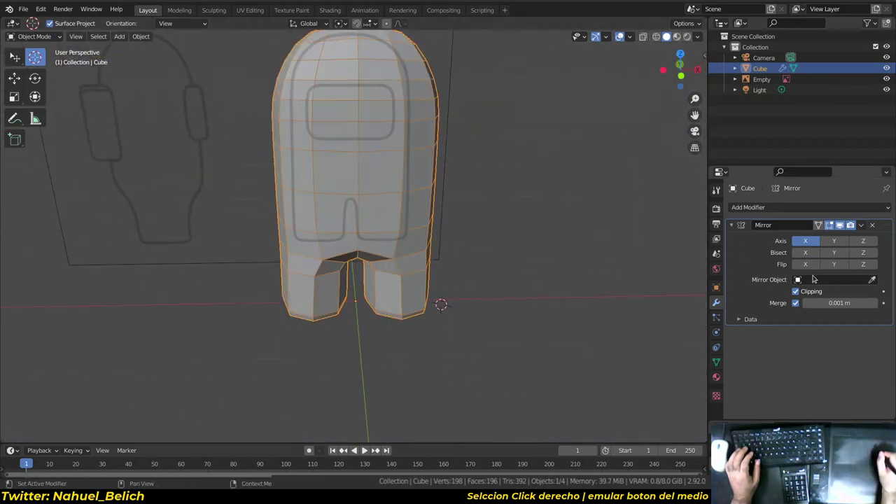
- Inspect the legs from the top and front, zooming in on them
mouse_move(382, 350)
middle_mouse_down()
mouse_move(380, 380)
mouse_move(377, 213)
middle_mouse_up()
key("KP_7")
mouse_move(397, 329)
middle_mouse_down()
mouse_move(418, 218)
mouse_move(417, 251)
middle_mouse_up()
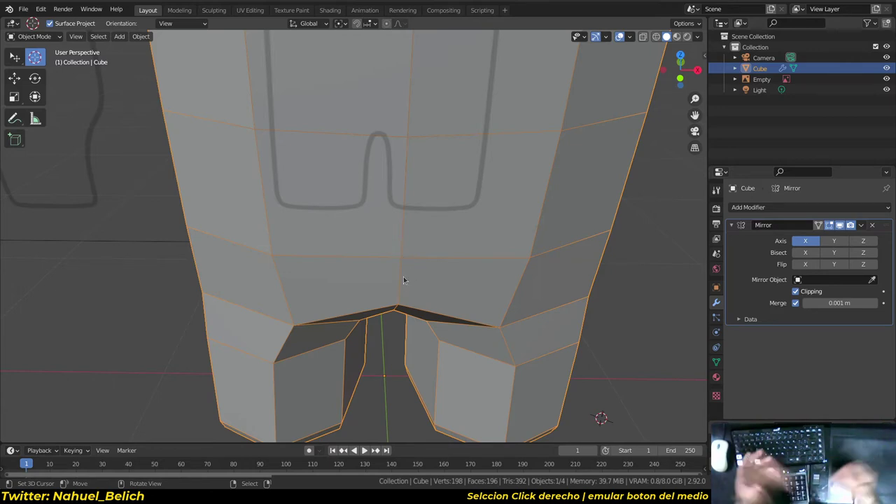
key("KP_1")
scroll(359, 274, "up", 1)
scroll(375, 272, "up", 2)
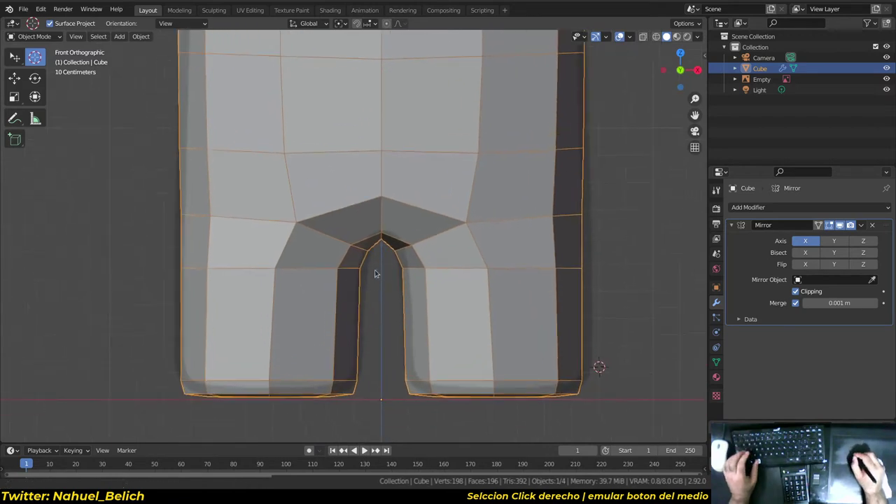
middle_click_drag(375, 269, 359, 228, "shift")
- Select the crewmate mesh, enter edit mode and pick the vertical edge loop on the right leg
key("alt+a")
right_click(463, 255)
right_click(470, 254)
key("Tab")
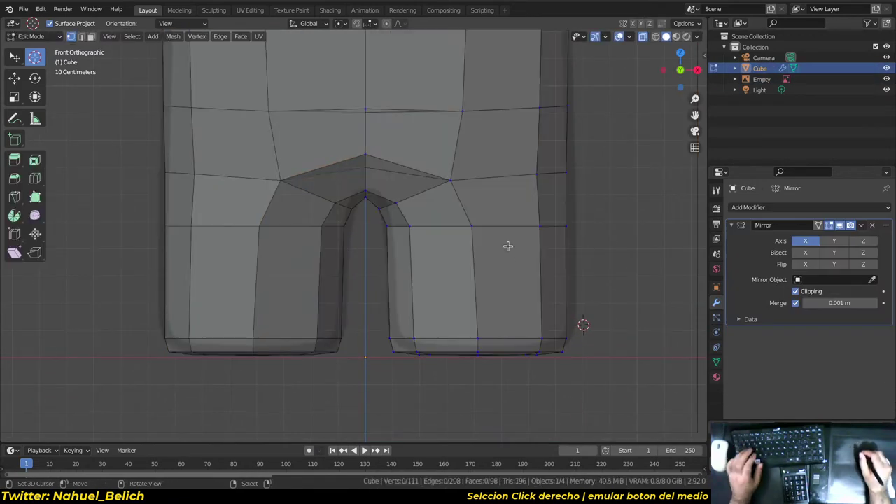
right_click(482, 204, "alt")
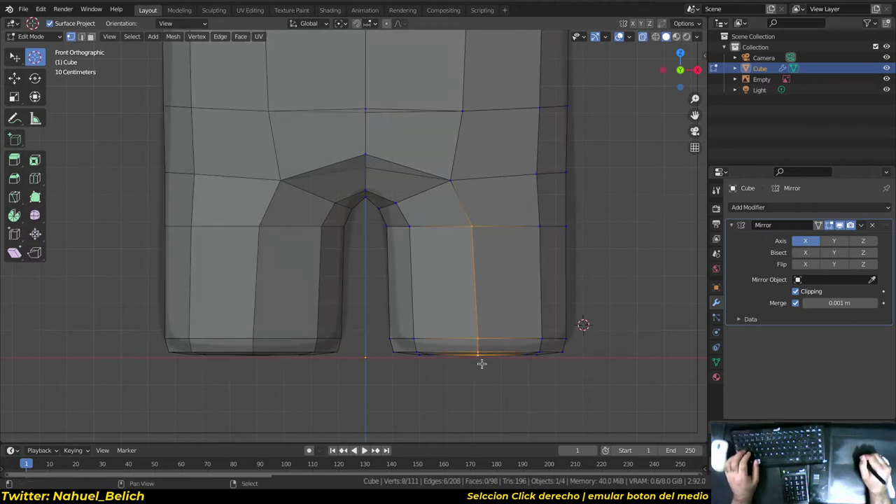
mouse_move(481, 369)
middle_mouse_down()
mouse_move(478, 381)
mouse_move(480, 316)
middle_mouse_up()
right_click(499, 205, "alt")
mouse_move(486, 386)
middle_mouse_down()
mouse_move(474, 340)
mouse_move(472, 246)
mouse_move(491, 373)
middle_mouse_up()
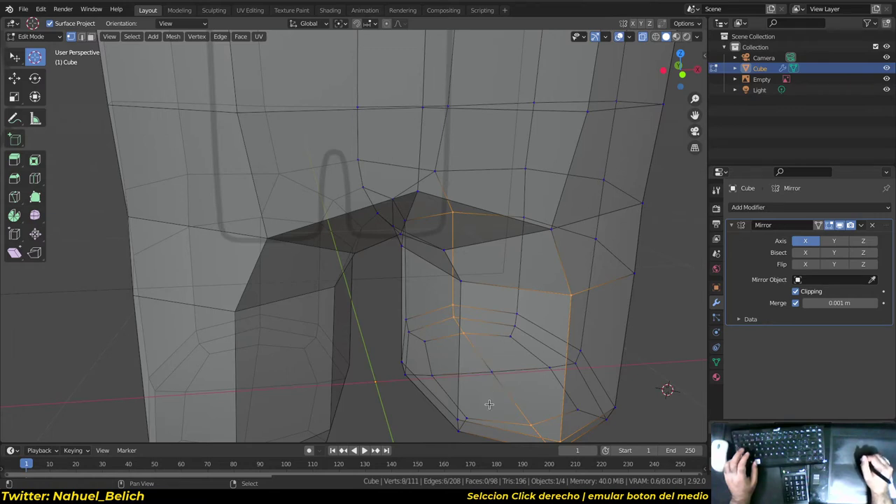
middle_click_drag(491, 399, 470, 323, "alt")
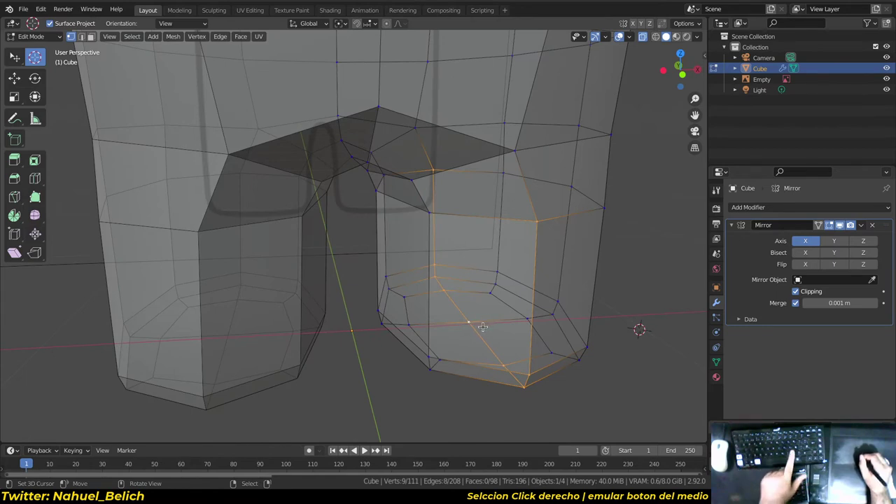
- Set the transform pivot point to Active Element
key("period")
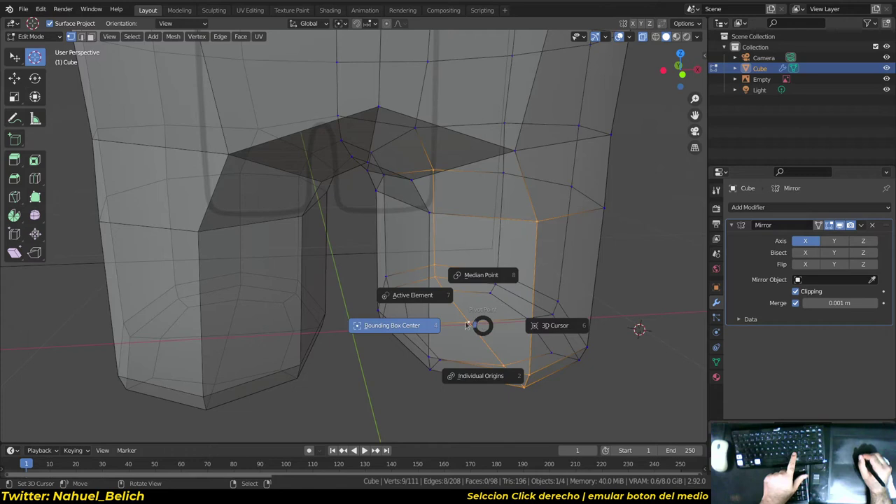
left_click(430, 298)
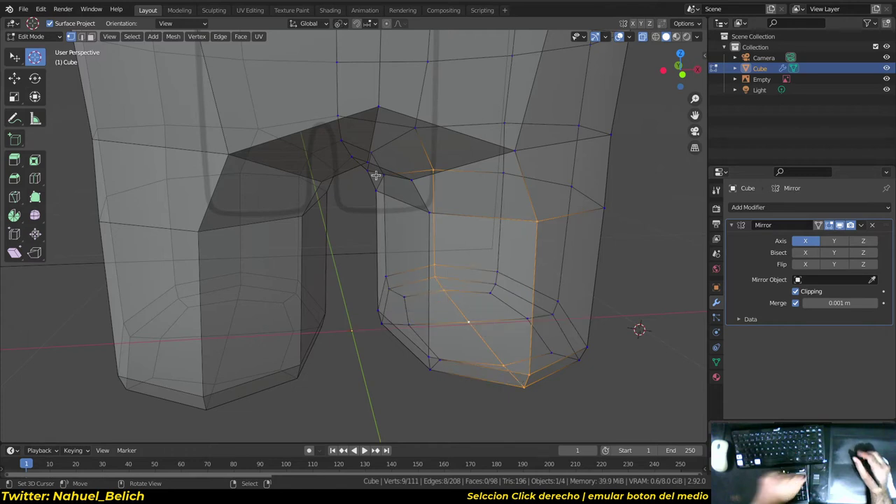
left_click(340, 23)
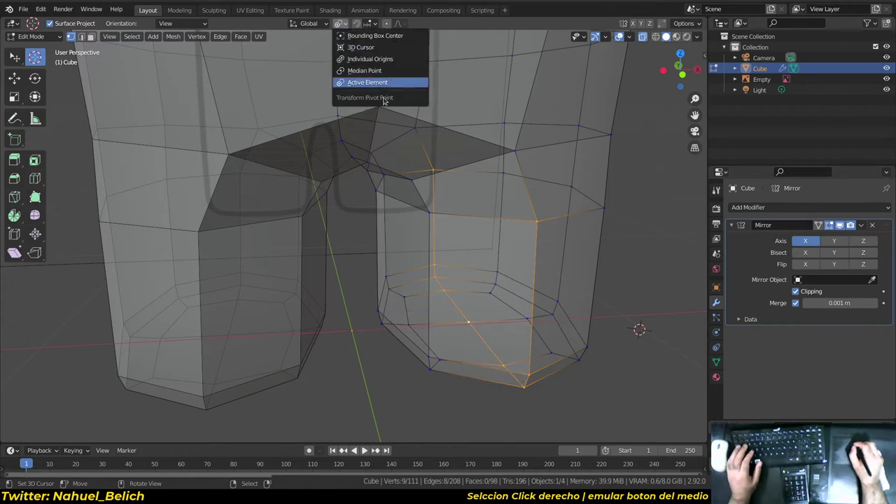
- Check the legs from the front with see-through toggled, cancelling a trial scale of the leg bottom
key("KP_1")
mouse_move(538, 220)
left_mouse_down("alt")
mouse_move(490, 203)
mouse_move(595, 174)
left_mouse_up("alt")
mouse_move(476, 262)
left_mouse_down("alt")
mouse_move(526, 374)
mouse_move(547, 395)
left_mouse_up("alt")
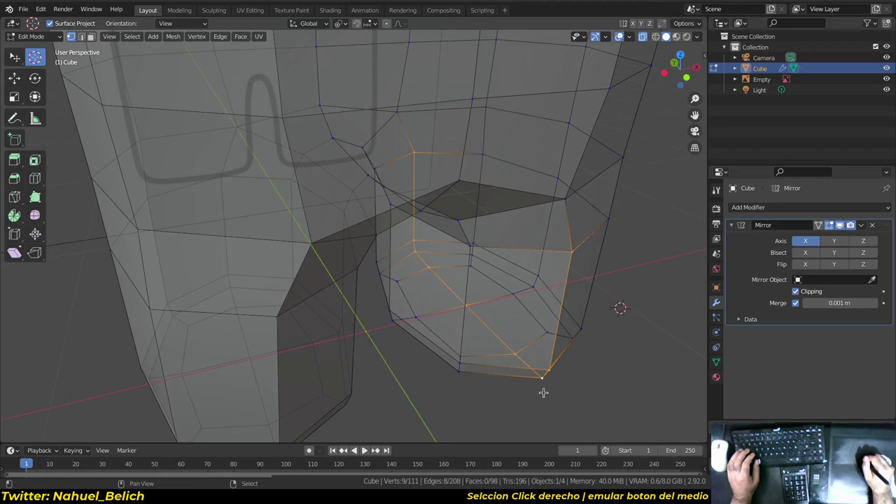
key("alt+z")
key("alt+z")
key("alt+z")
key("alt+z")
key("KP_1")
key("alt+z")
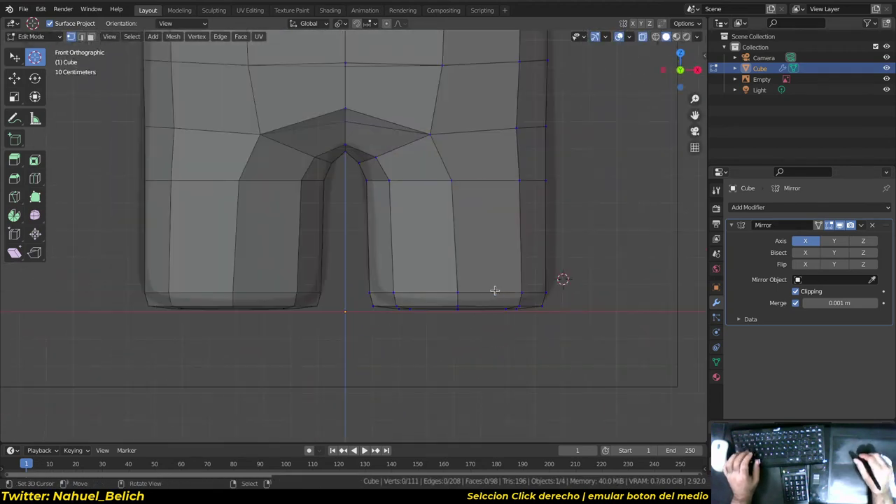
key("alt+z")
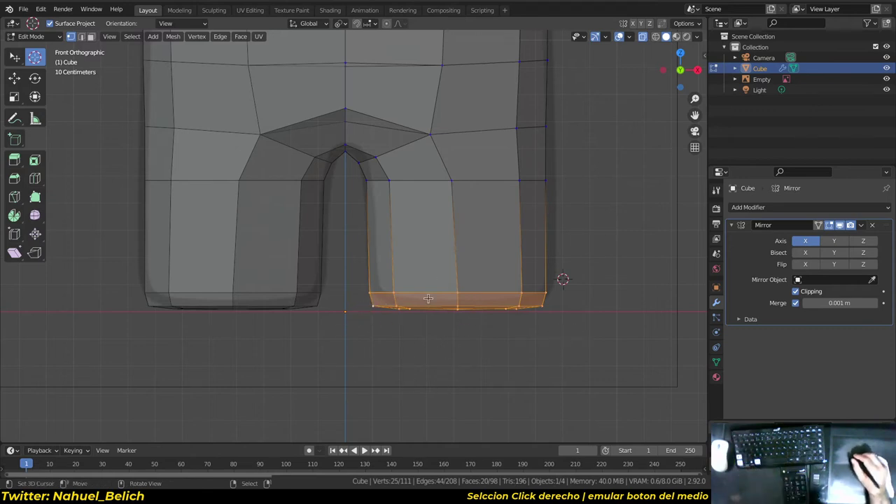
key("s")
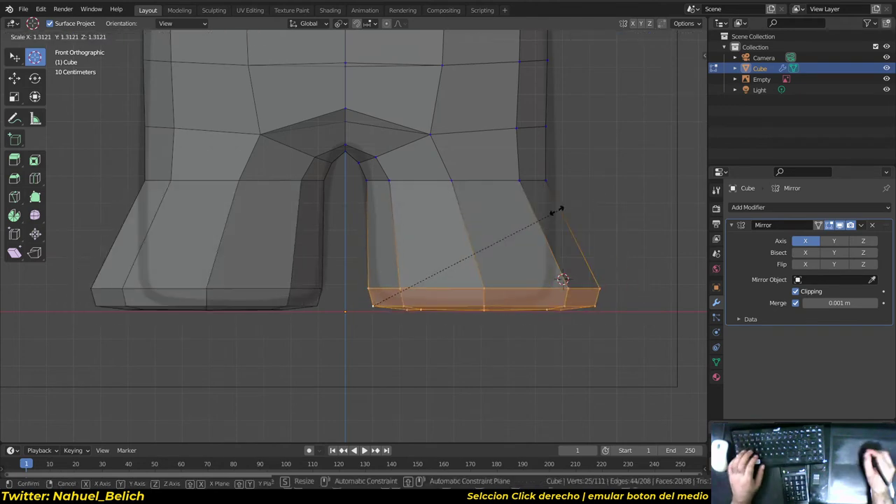
right_click(563, 279)
scroll(467, 284, "up", 2)
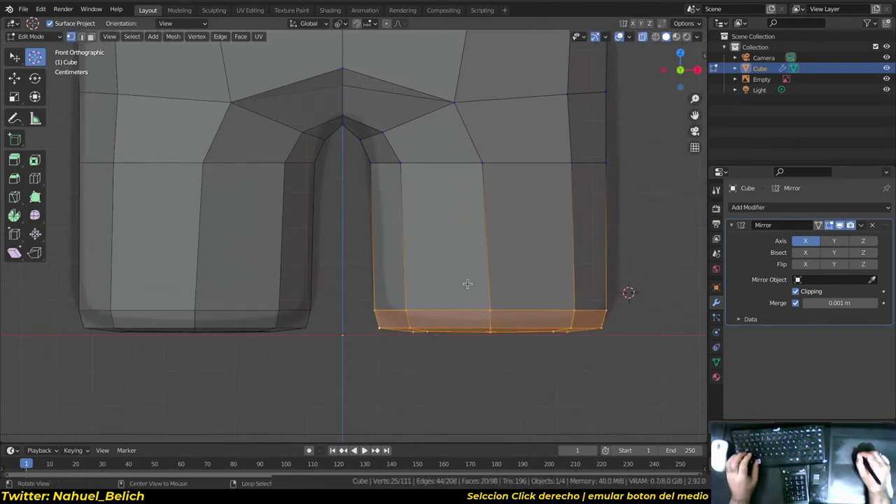
- Select the edge path along the inner leg and inspect it from several angles
left_click(380, 304, "ctrl")
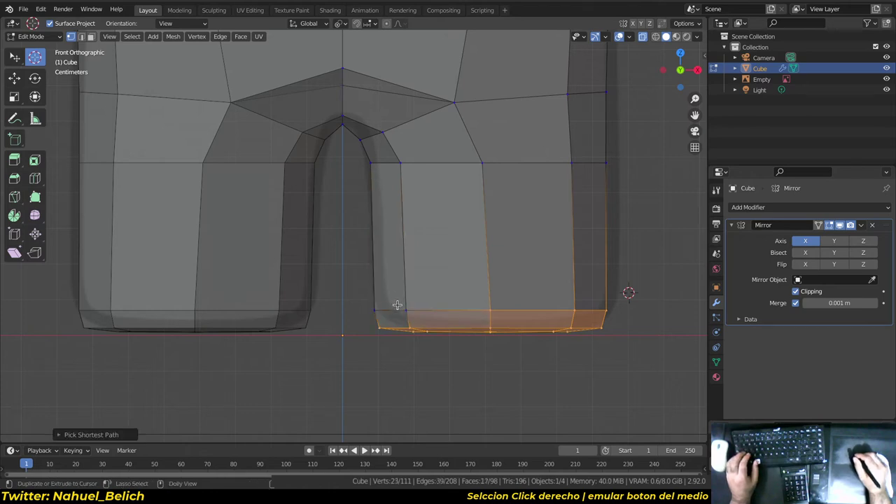
left_click_drag(391, 290, 366, 336, "alt")
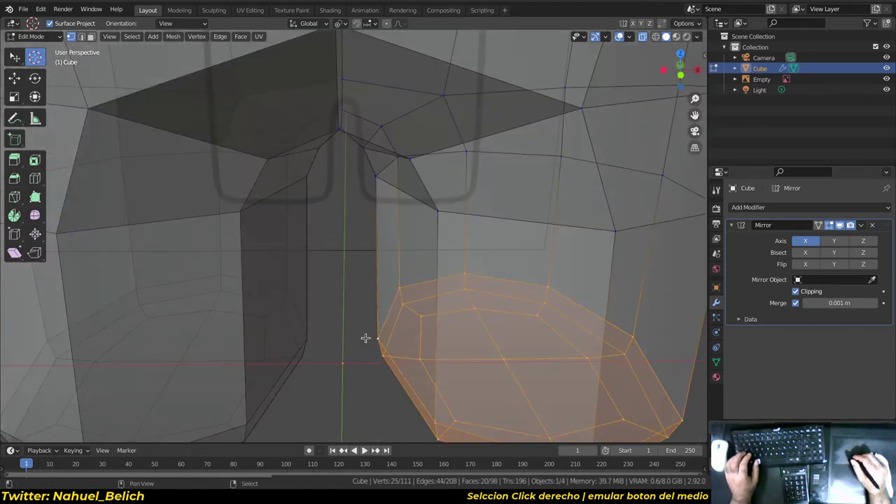
left_click_drag(358, 400, 379, 272, "alt")
scroll(379, 271, "down", 3)
scroll(395, 340, "down", 2)
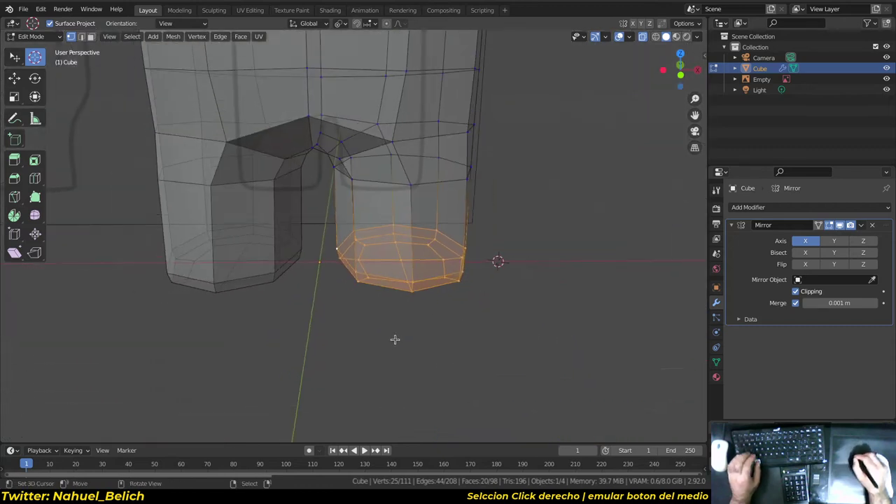
mouse_move(396, 340)
left_mouse_down("alt")
mouse_move(386, 302)
mouse_move(406, 325)
mouse_move(398, 249)
mouse_move(400, 284)
left_mouse_up("alt")
- Rotate and resize a vertical edge loop on the right leg, then return to object mode
left_click(390, 213)
right_click(390, 214, "alt")
key("r")
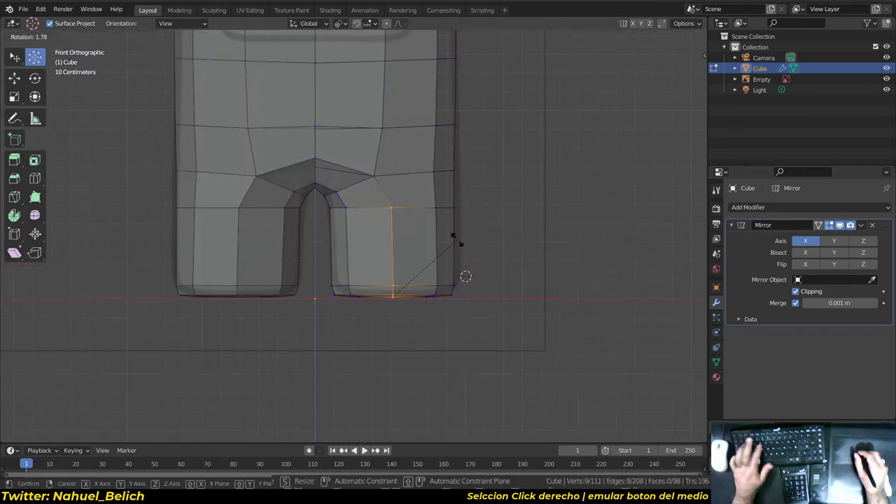
key("s")
left_click(479, 243)
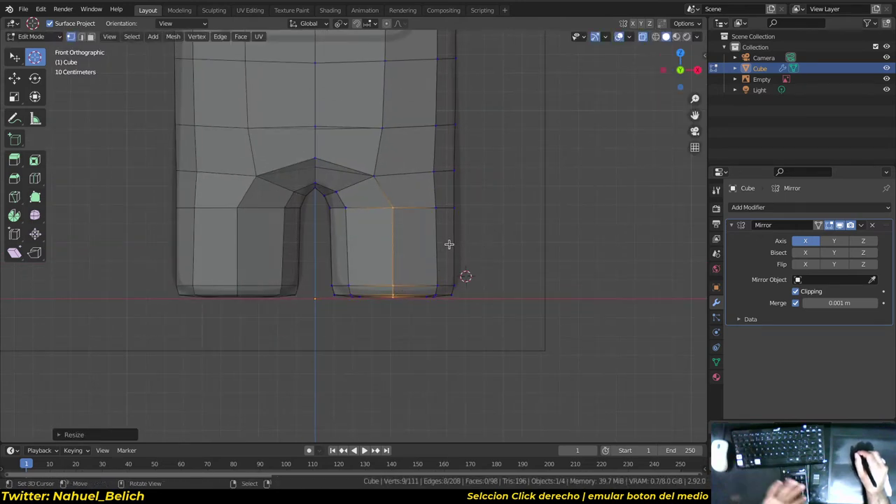
key("Tab")
mouse_move(456, 258)
left_mouse_down("alt")
mouse_move(300, 268)
mouse_move(432, 269)
left_mouse_up("alt")
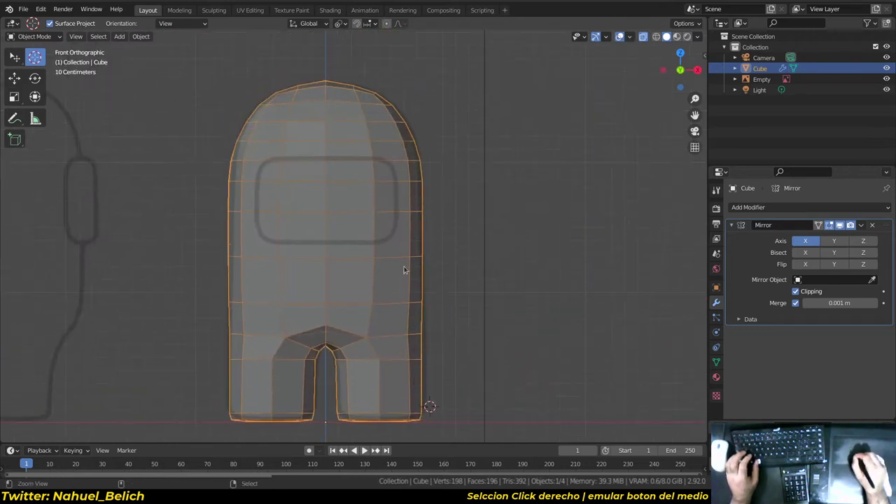
- In edit mode, scale two horizontal edge loops on the upper body
scroll(416, 283, "up", 2)
scroll(416, 282, "down", 2)
mouse_move(376, 269)
left_mouse_down("alt")
mouse_move(480, 273)
mouse_move(358, 262)
left_mouse_up("alt")
scroll(359, 262, "up", 3)
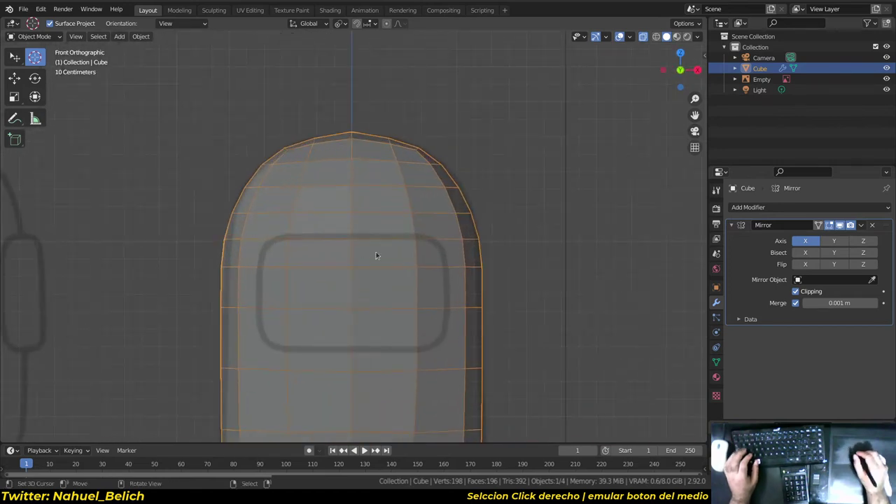
key("Tab")
scroll(390, 264, "up", 1)
left_click_drag(398, 332, 417, 300, "alt+shift")
right_click(418, 301, "alt")
key("s")
left_click(520, 275)
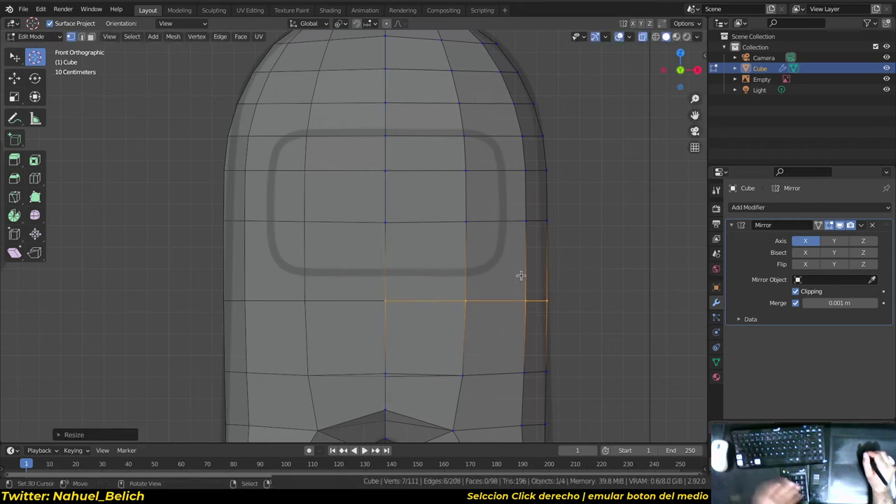
middle_click_drag(424, 377, 425, 326, "shift")
right_click(426, 323, "alt")
key("s")
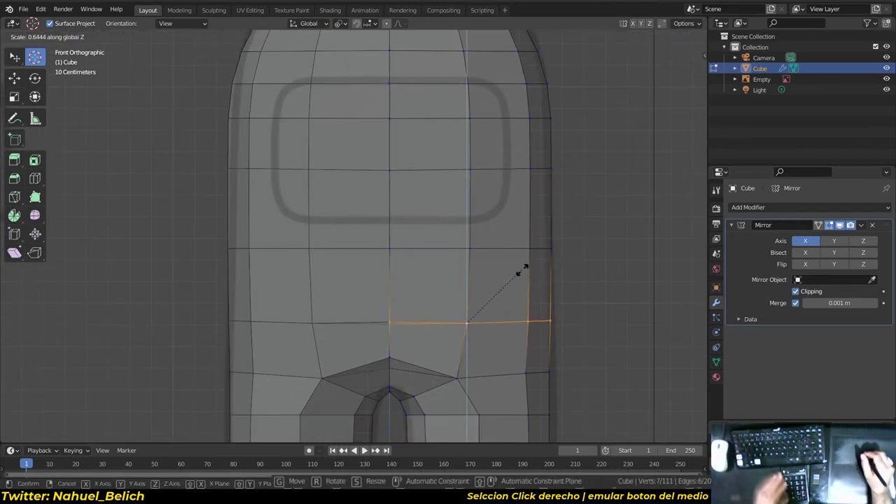
left_click(510, 277)
- Select the edge loop across the visor and scale it vertically
middle_click_drag(486, 273, 444, 156, "shift")
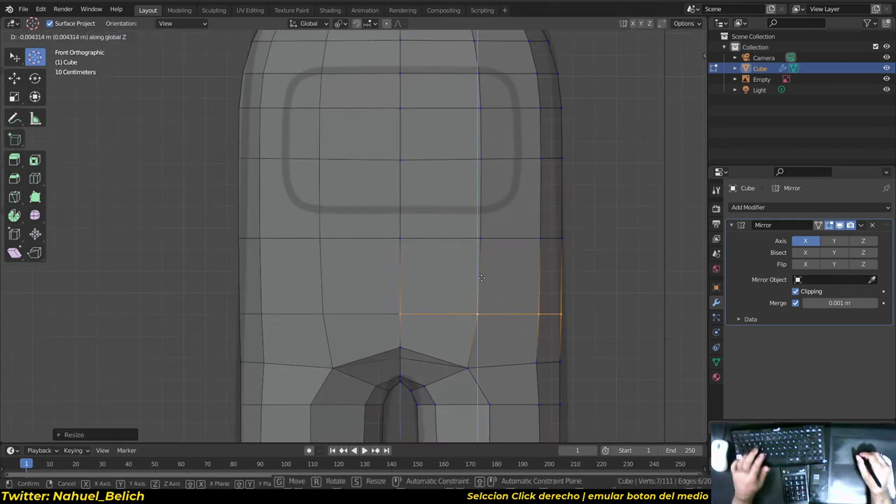
right_click(443, 158, "alt")
right_click(440, 106, "alt")
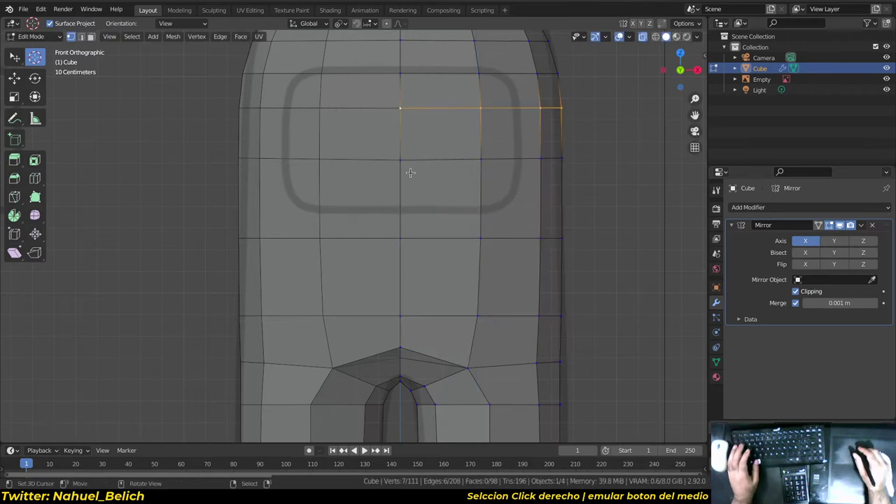
middle_click_drag(454, 194, 434, 301, "shift")
right_click(429, 291, "alt")
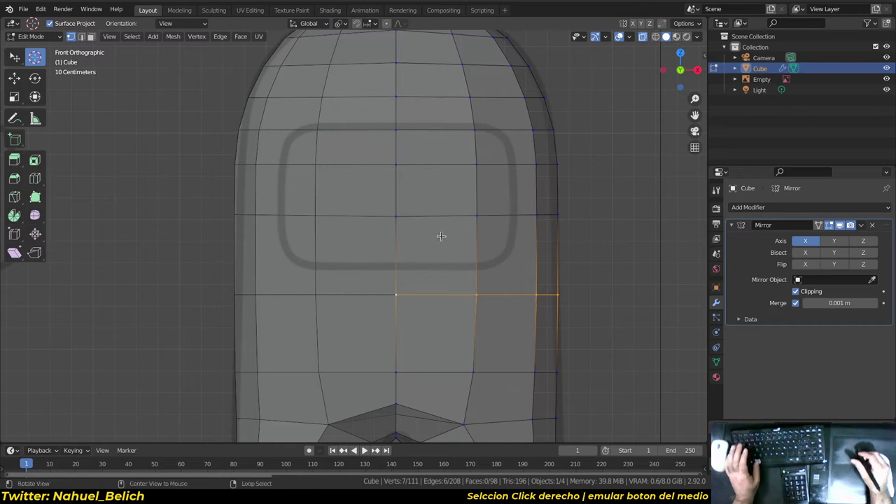
right_click(428, 359, "alt")
right_click(441, 292, "alt")
right_click(440, 219, "alt")
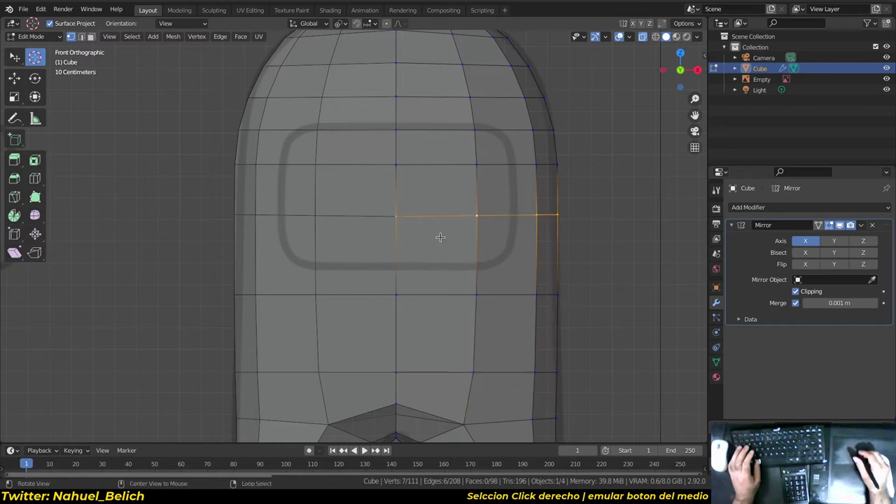
middle_click_drag(474, 223, 461, 255, "shift")
key("s")
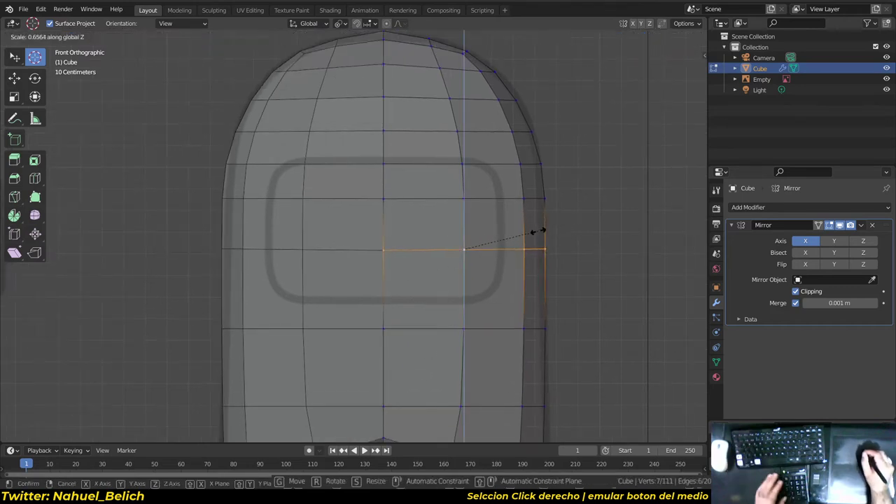
left_click(518, 224)
- Slide the edge loops above and below the visor to fit its outline
right_click(428, 168, "alt")
key("g")
key("g")
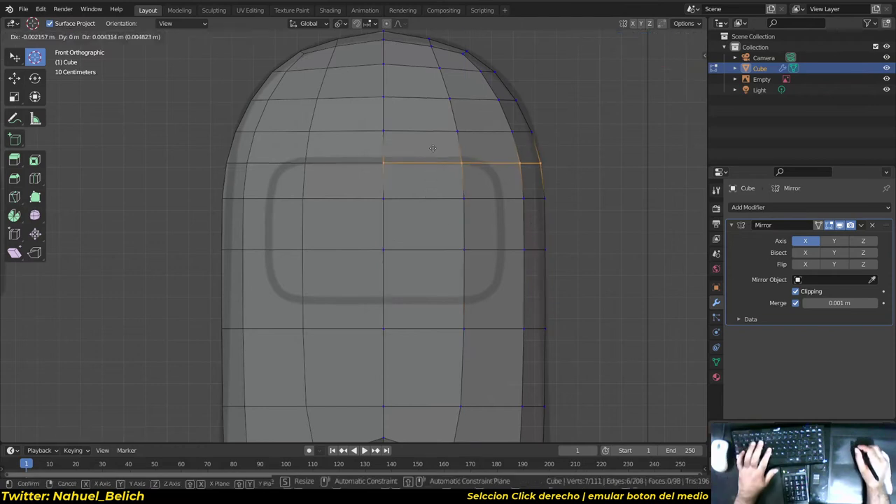
left_click(432, 124)
right_click(485, 190, "alt")
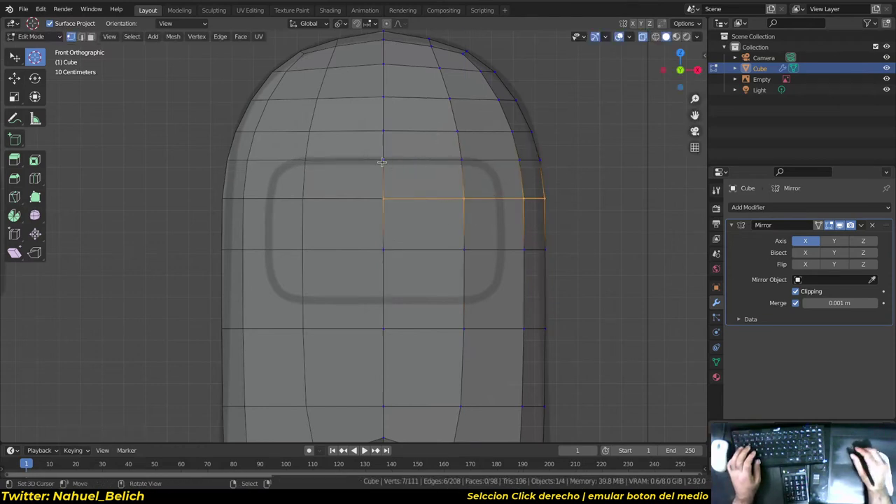
right_click(422, 331, "alt")
key("g")
key("g")
left_click(428, 300)
- Back in object mode, add a level 2 Subdivision Surface with Ctrl+2
mouse_move(428, 300)
middle_mouse_down()
mouse_move(457, 215)
mouse_move(465, 252)
mouse_move(442, 236)
middle_mouse_up()
key("KP_1")
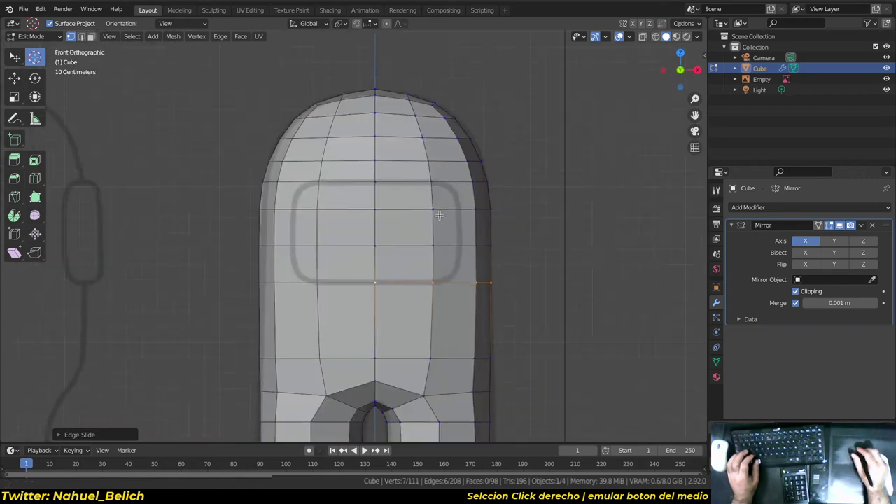
scroll(413, 245, "down", 4)
mouse_move(420, 256)
middle_mouse_down()
mouse_move(416, 295)
mouse_move(476, 296)
mouse_move(418, 118)
mouse_move(392, 280)
mouse_move(420, 282)
mouse_move(303, 281)
mouse_move(423, 230)
mouse_move(432, 265)
mouse_move(409, 262)
mouse_move(425, 243)
mouse_move(441, 256)
middle_mouse_up()
key("Tab")
key("ctrl+2")
- In edit mode, select the six faces covering the visor area
key("KP_1")
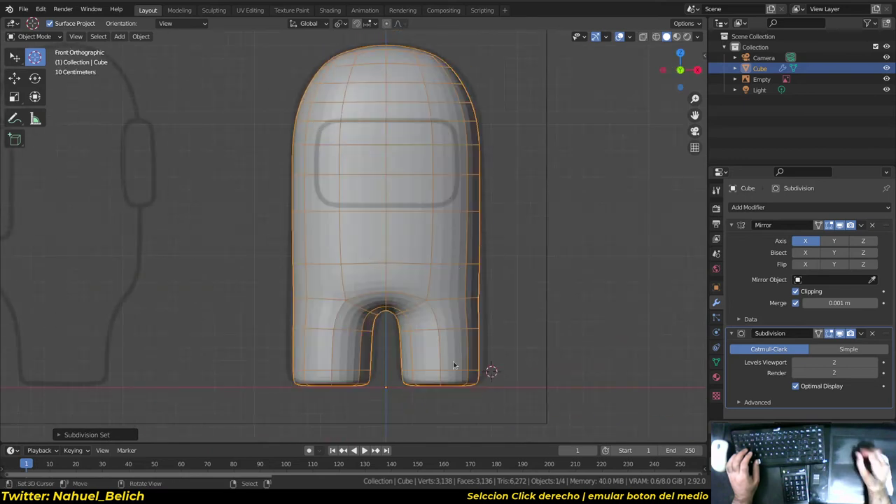
key("Tab")
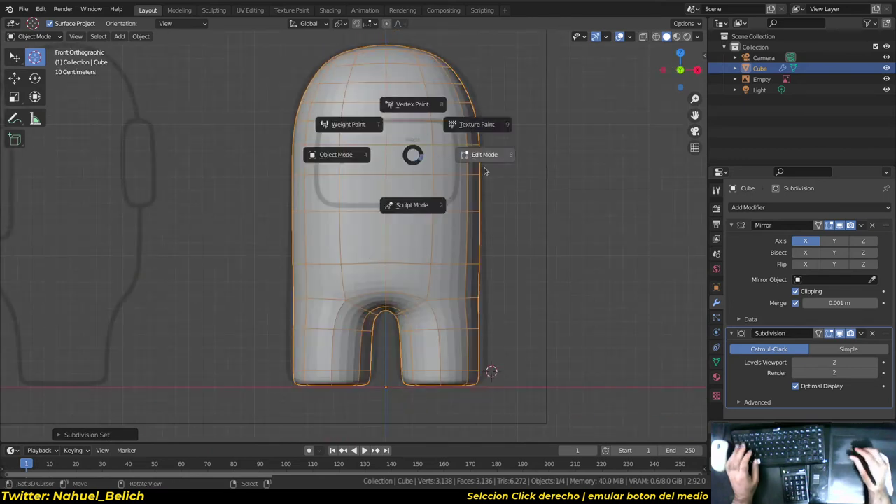
left_click(451, 152)
scroll(416, 274, "up", 3)
right_click(409, 243)
right_click(411, 215, "shift")
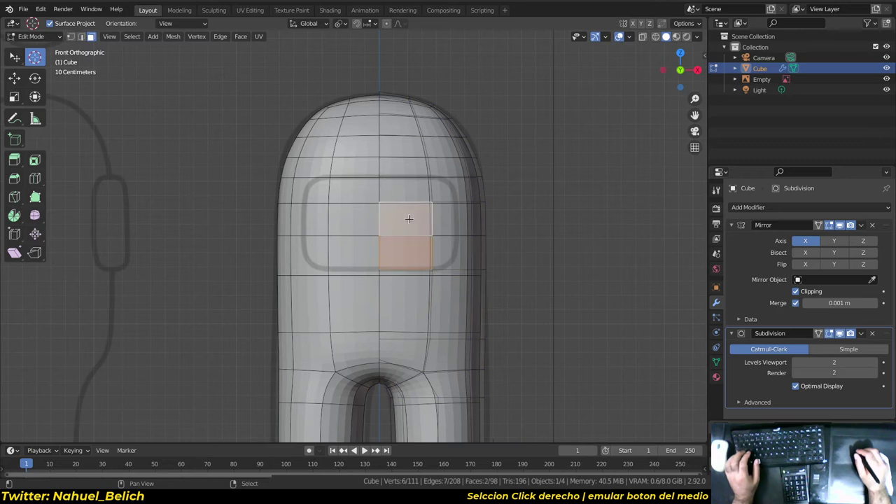
right_click(413, 186, "shift")
right_click(452, 189, "shift")
right_click(452, 219, "shift")
right_click(452, 253, "shift")
- Inset the selected visor faces
mouse_move(452, 252)
middle_mouse_down()
mouse_move(402, 262)
mouse_move(310, 256)
mouse_move(419, 260)
middle_mouse_up()
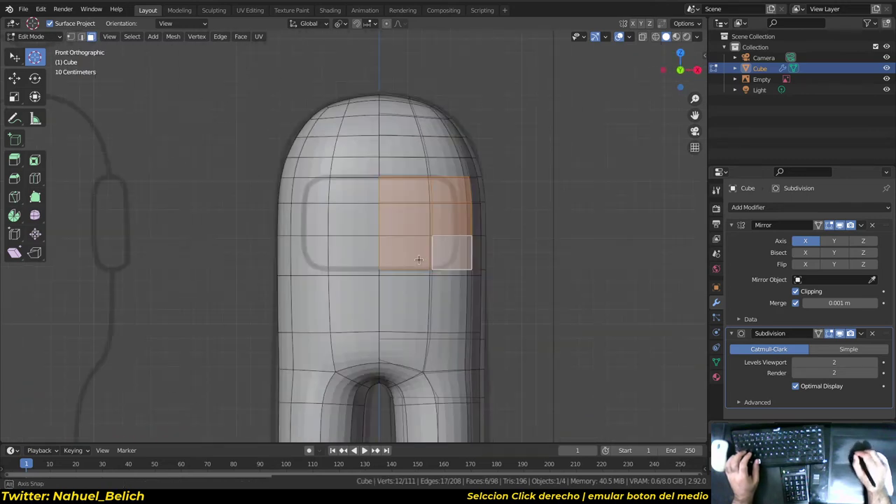
key("i")
left_click(555, 183)
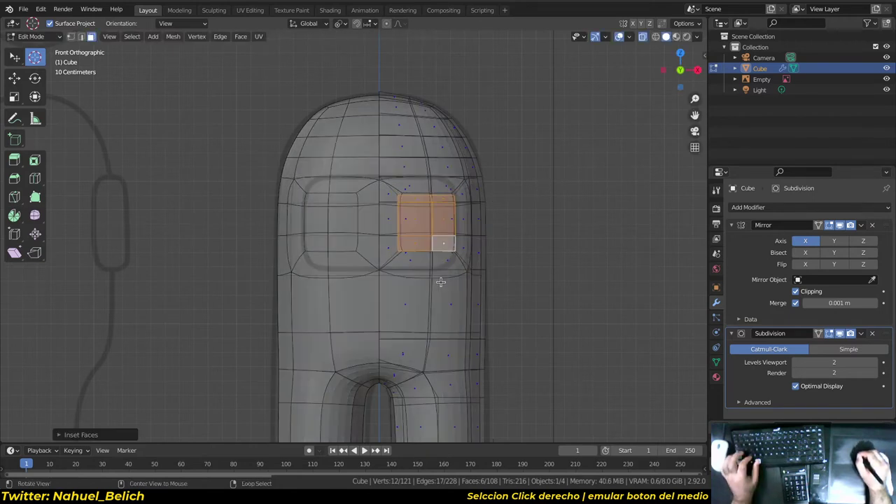
- Hide the mirrored half in the viewport and extend the visor selection around the side
mouse_move(441, 283)
middle_mouse_down()
mouse_move(433, 264)
mouse_move(484, 274)
middle_mouse_up()
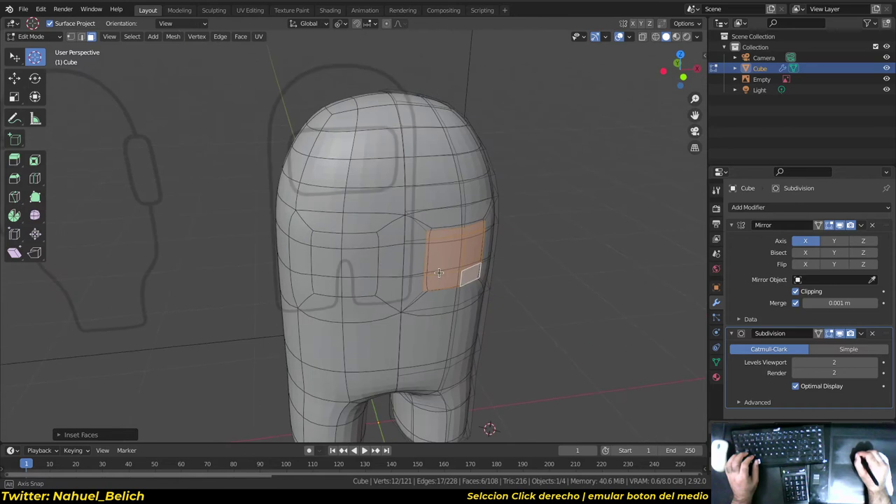
left_click(840, 225)
left_click(840, 226)
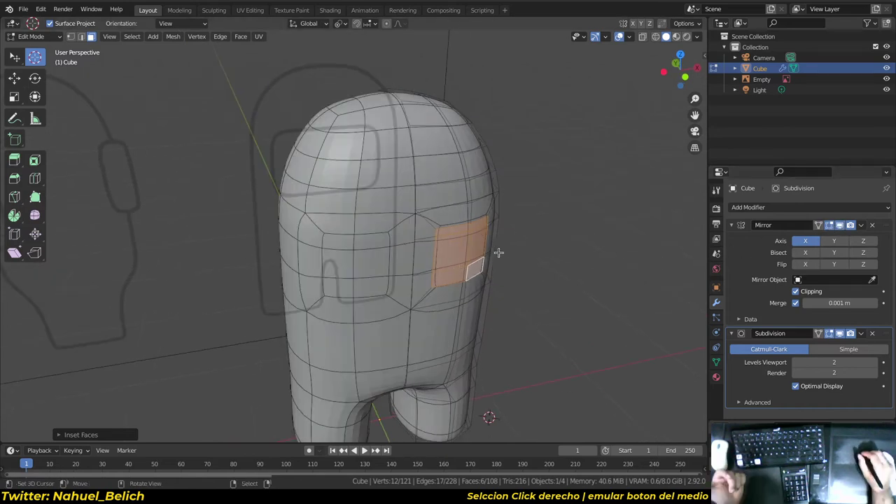
left_click(840, 226)
middle_click_drag(294, 189, 365, 196)
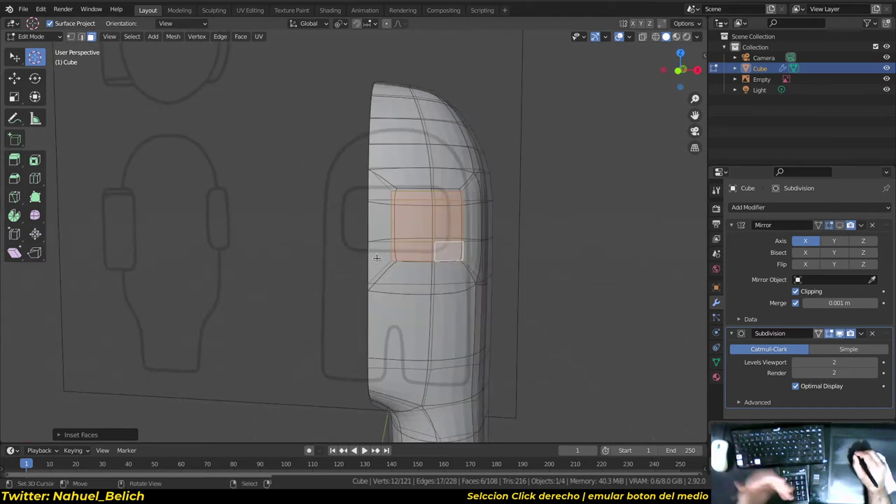
right_click(363, 228, "alt+shift")
middle_click_drag(432, 286, 441, 280)
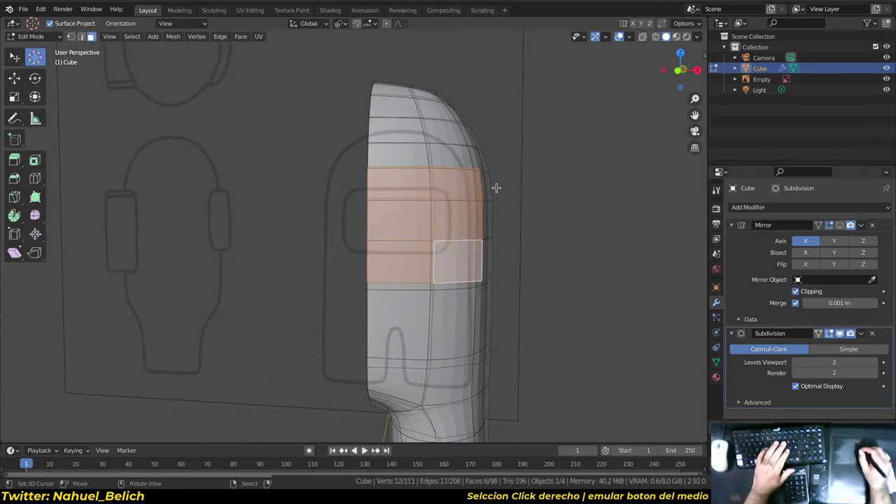
- Inset the visor faces with Boundary unchecked and 0.09494 m thickness
key("i")
left_click(473, 203)
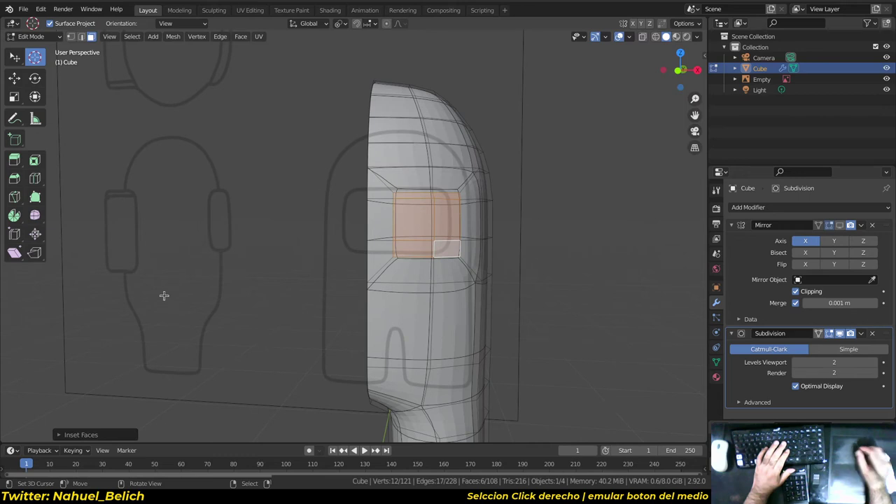
left_click(59, 435)
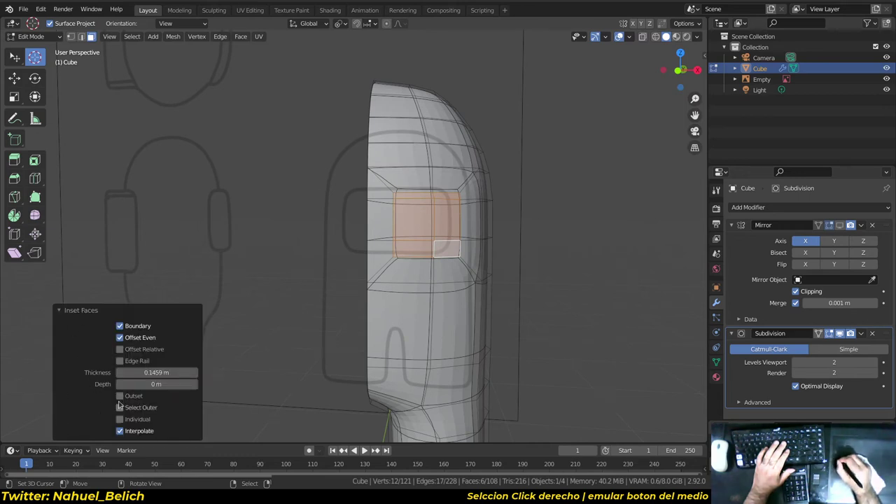
left_click(120, 326)
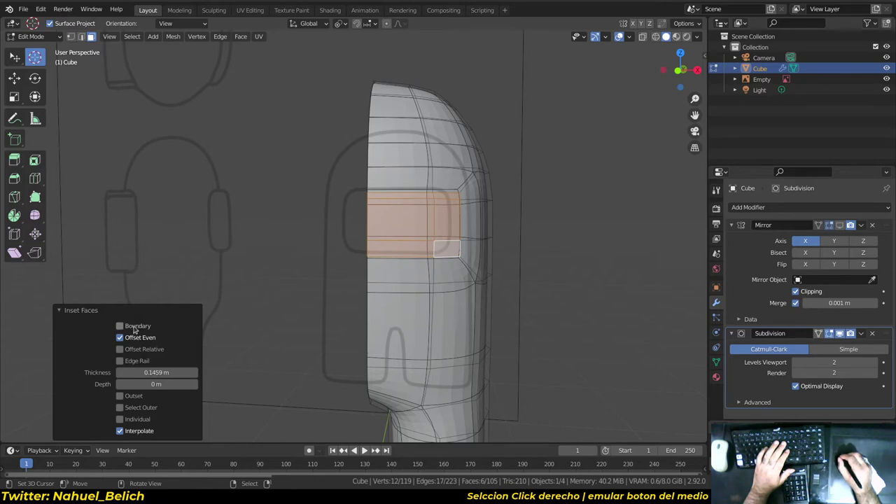
left_click_drag(157, 373, 297, 262)
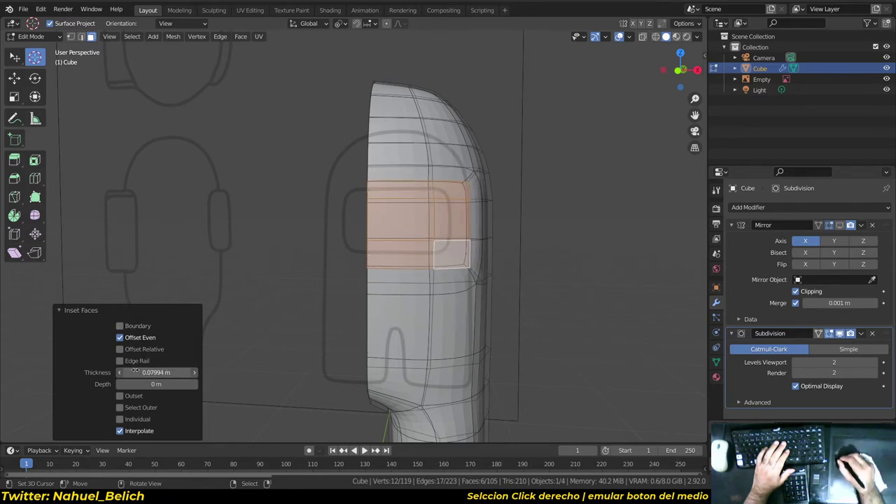
left_click(147, 323)
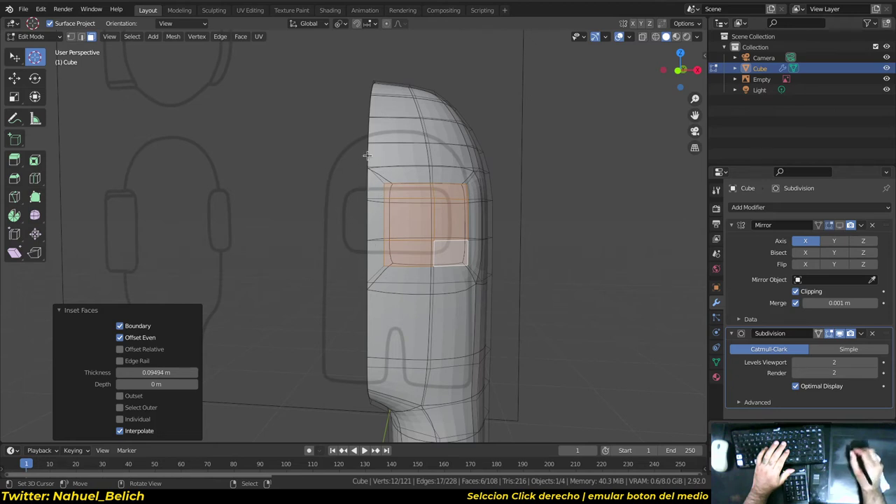
left_click(152, 327)
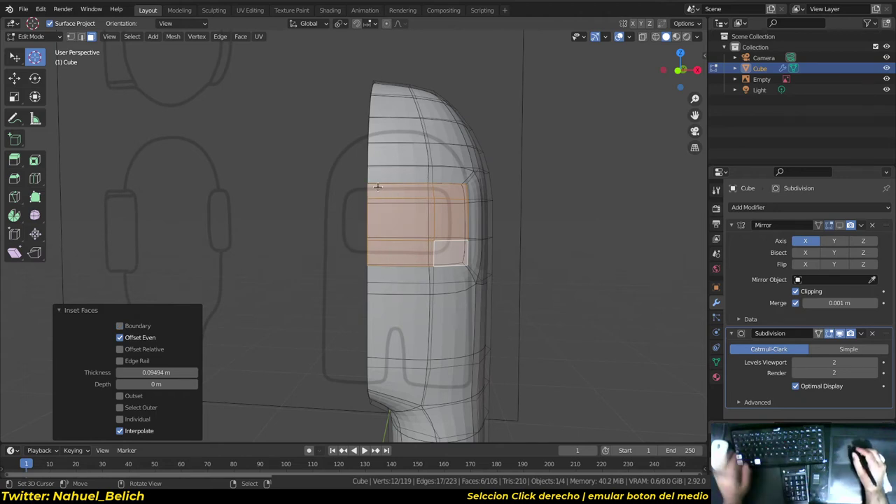
key("KP_1")
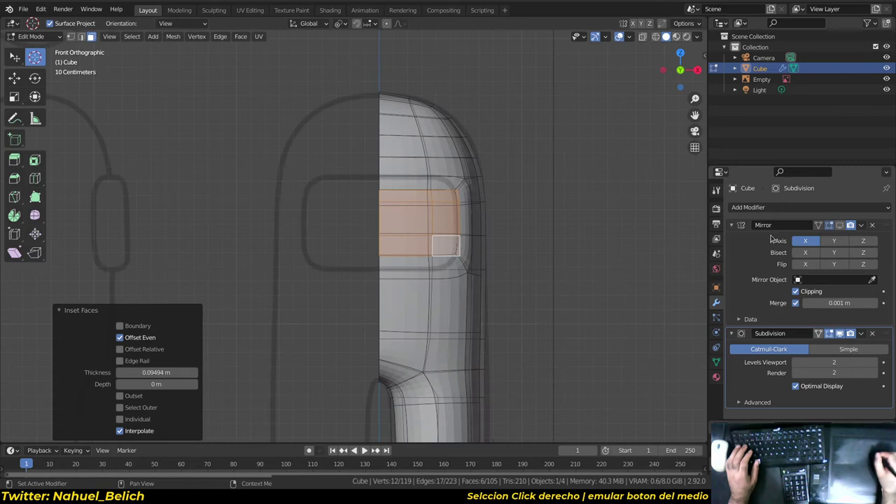
- Show the Mirror modifier in Edit Mode and scale the visor faces vertically to 1.201
left_click(839, 225)
scroll(391, 227, "up", 1)
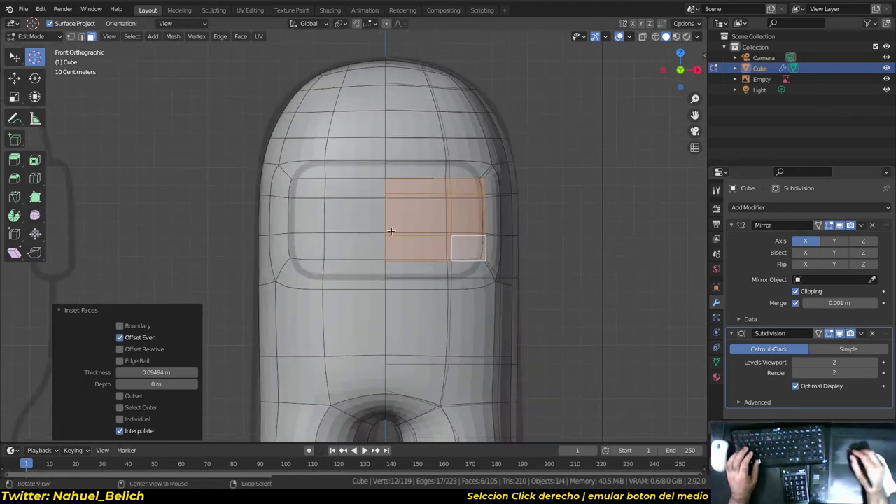
scroll(392, 231, "up", 2)
scroll(416, 256, "up", 1)
scroll(416, 256, "up", 1)
key("s")
key("z")
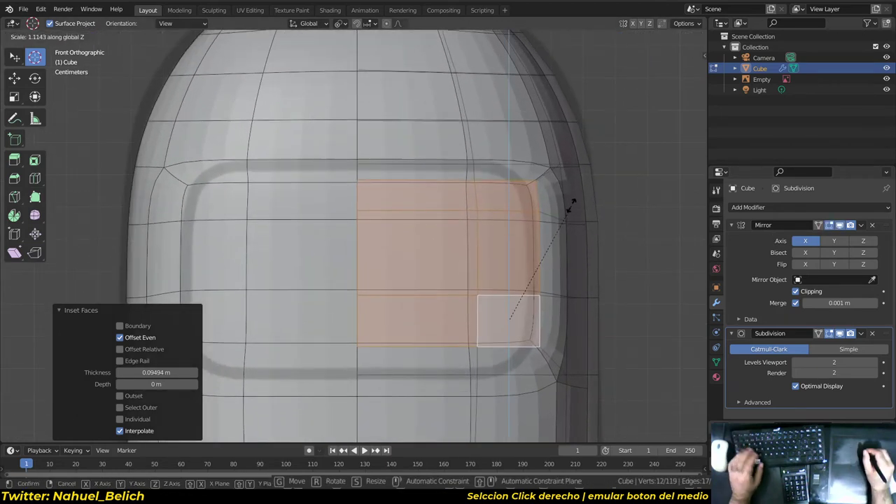
left_click(616, 148)
- Preview the taller visor in Object Mode from an angle and check the viewport overlays
middle_click_drag(558, 184, 443, 236)
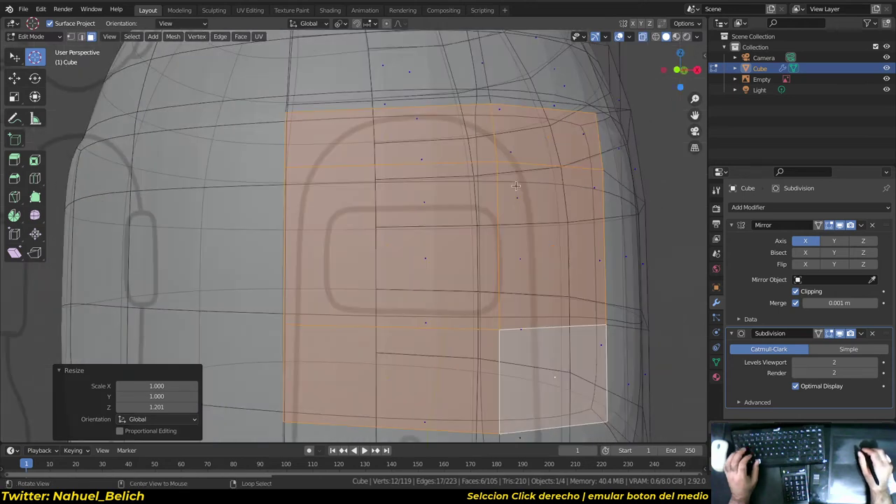
scroll(455, 266, "down", 3)
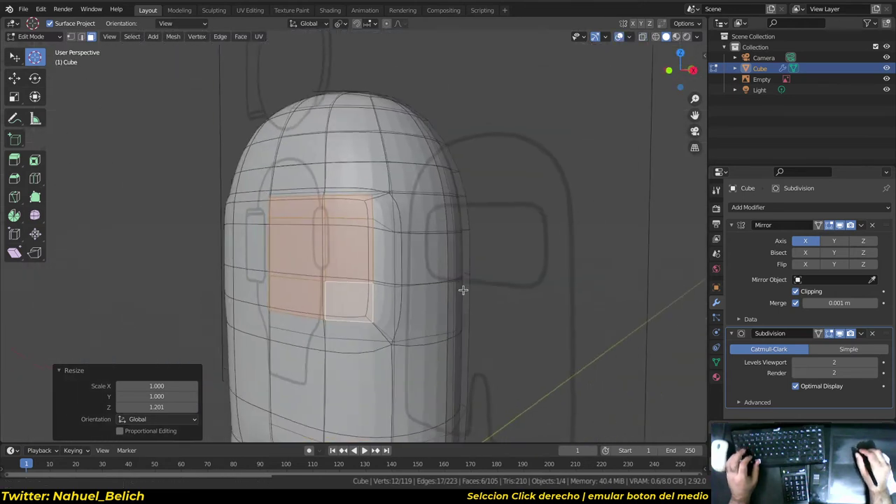
key("ctrl+Tab")
left_click(346, 240)
scroll(420, 245, "up", 2)
mouse_move(461, 243)
left_mouse_down("alt")
mouse_move(471, 275)
mouse_move(516, 202)
left_mouse_up("alt")
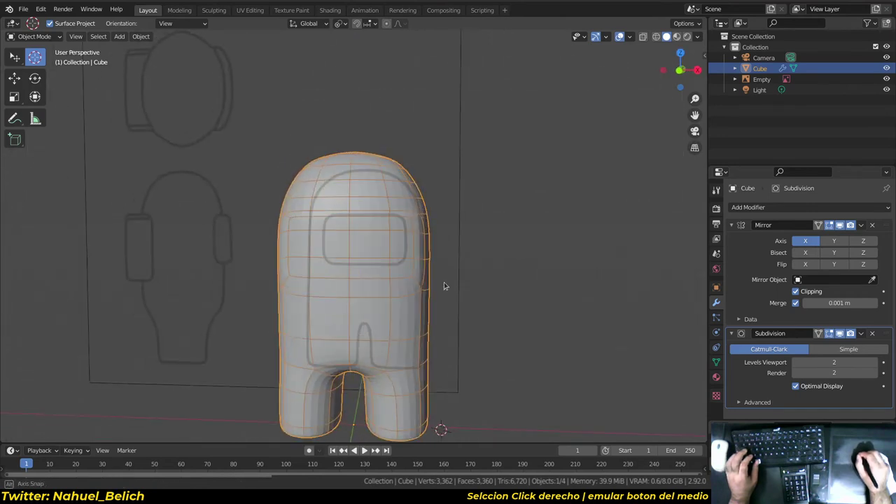
left_click(629, 37)
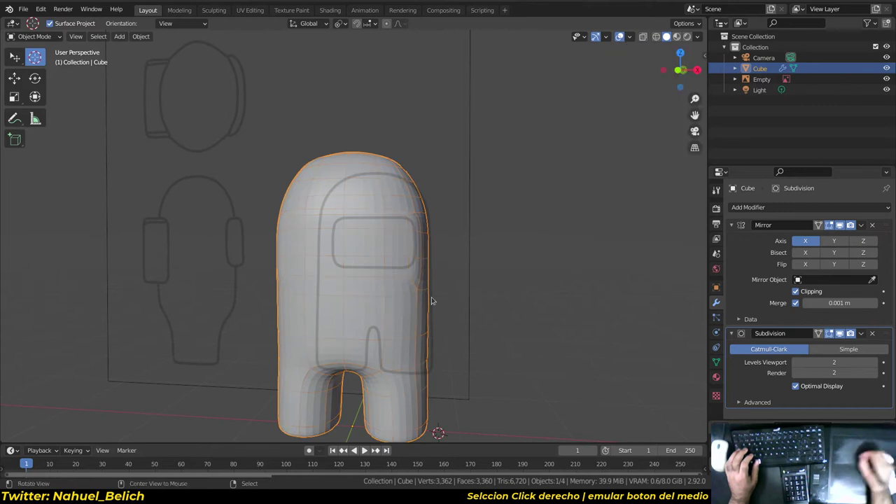
- Back in Edit Mode, select a face and vertex by the visor, then leave for Object Mode in front view
key("Tab")
scroll(467, 264, "up", 2)
scroll(453, 252, "up", 3)
left_click_drag(410, 320, 388, 339, "alt")
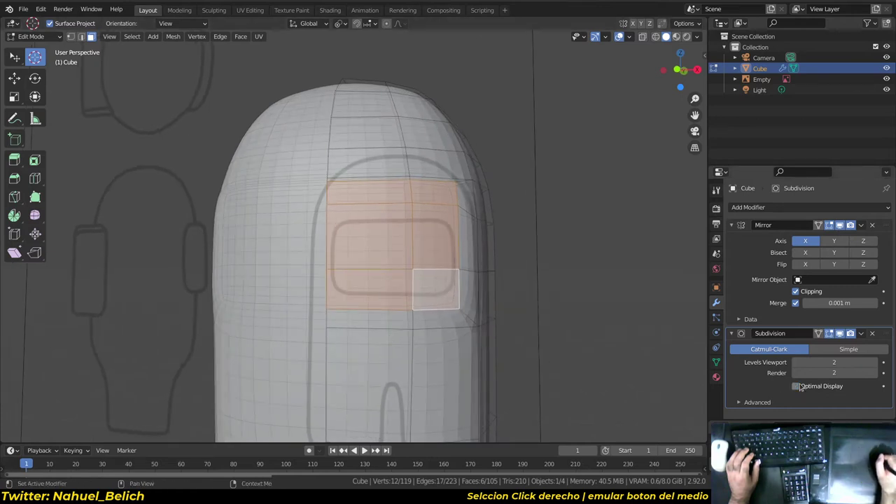
right_click(378, 382)
scroll(386, 372, "up", 3)
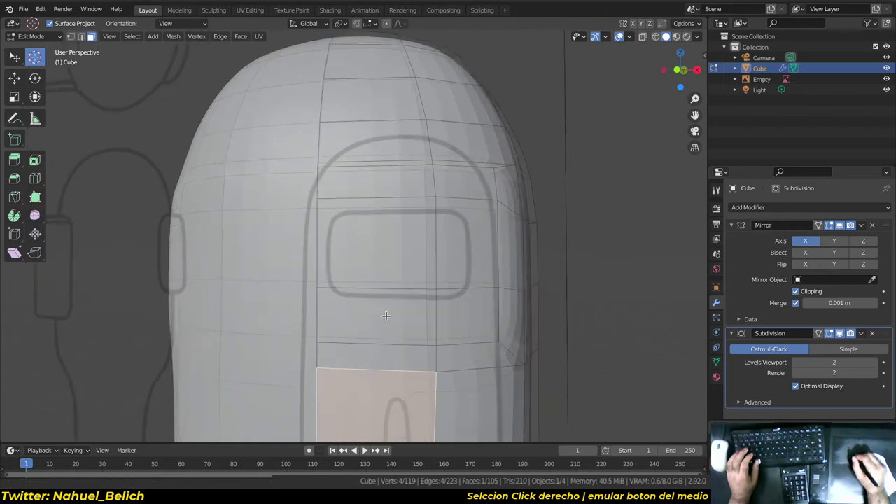
key("1")
right_click(439, 351)
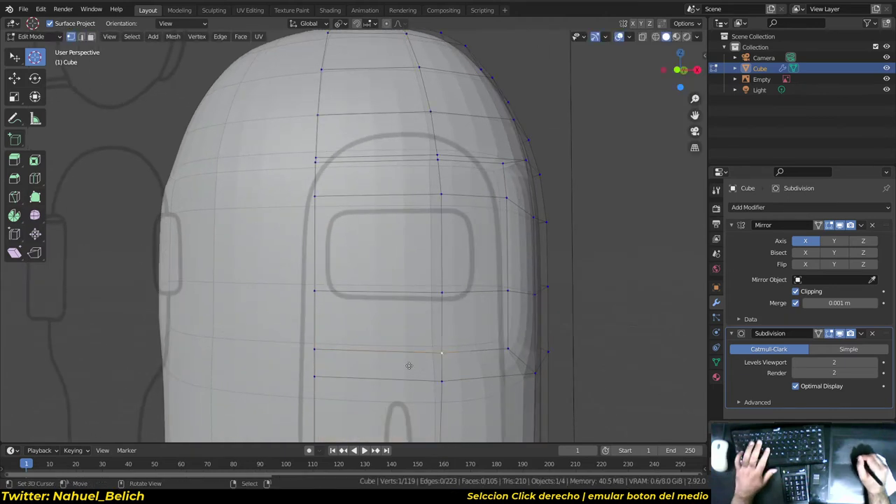
left_click(629, 36)
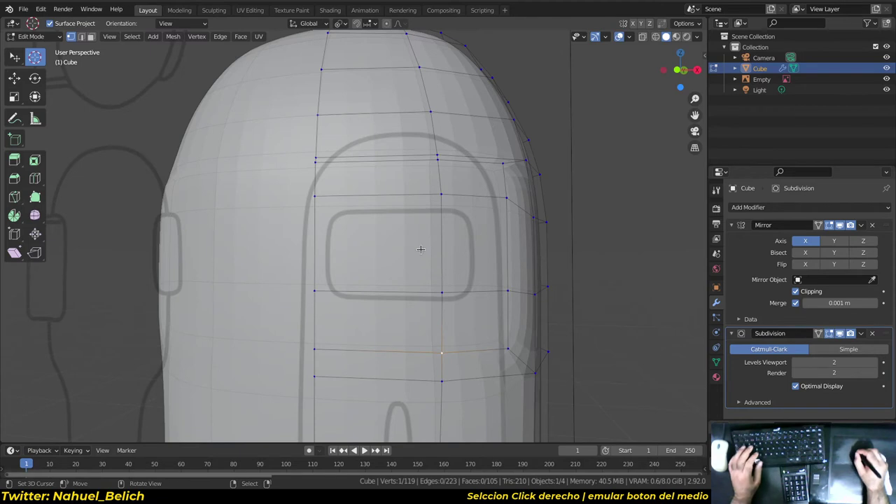
key("KP_1")
key("Tab")
- Select the reference Empty and drop its image opacity to about 0.071
left_click(762, 80)
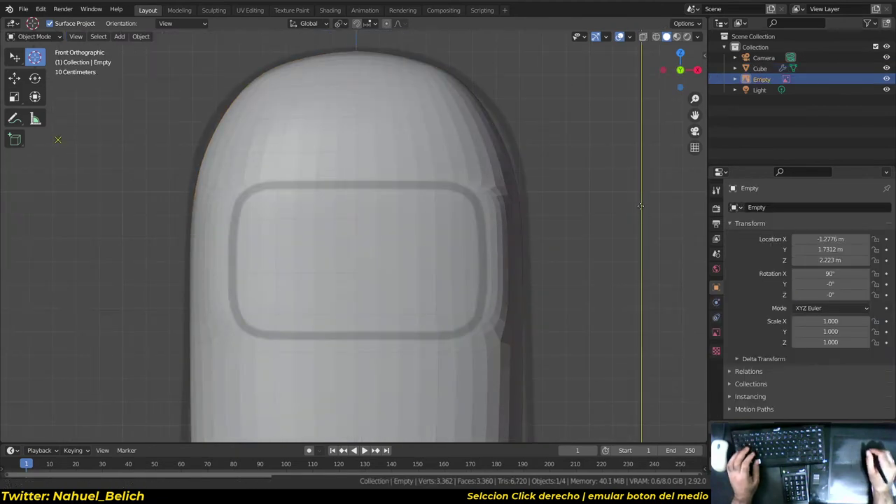
scroll(631, 231, "down", 4)
left_click(716, 353)
left_click(717, 333)
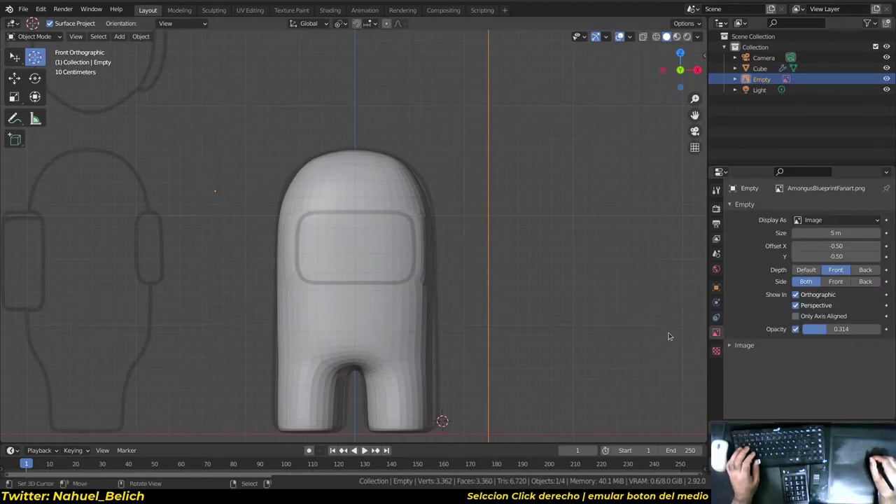
middle_click_drag(448, 308, 501, 289)
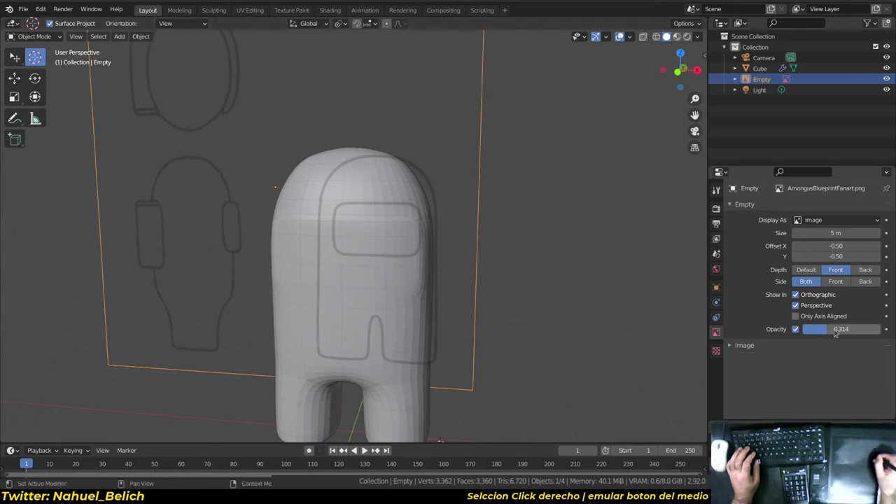
left_click_drag(833, 330, 809, 330)
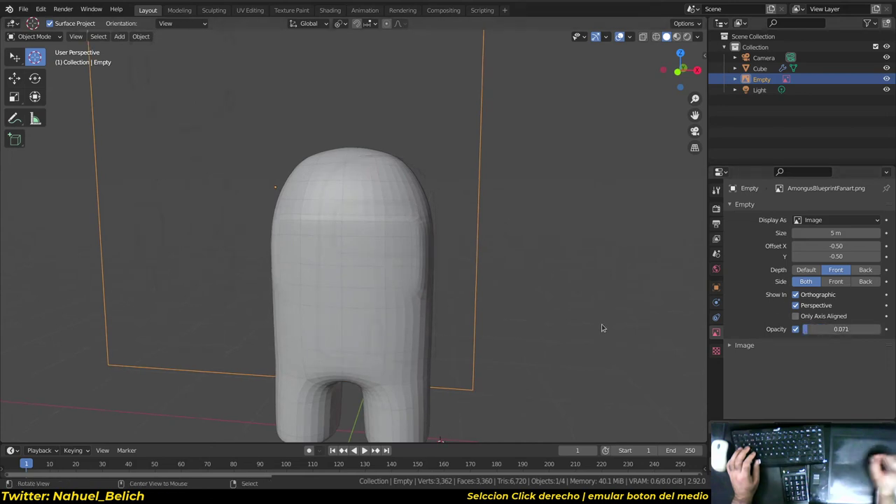
- From the front view, select the crewmate mesh and enter Edit Mode
key("KP_1")
left_click(409, 266)
key("Tab")
- Edge-slide the visor's side edge loops inward with G G
scroll(425, 308, "up", 3)
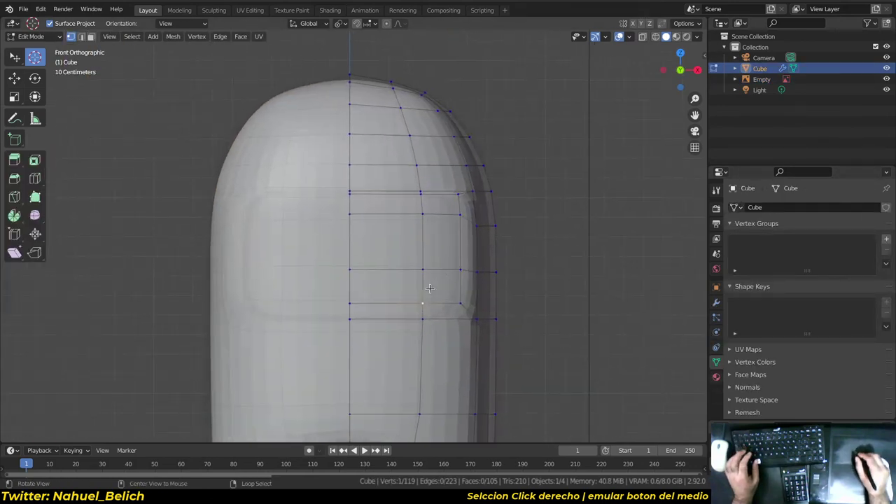
scroll(516, 205, "up", 3)
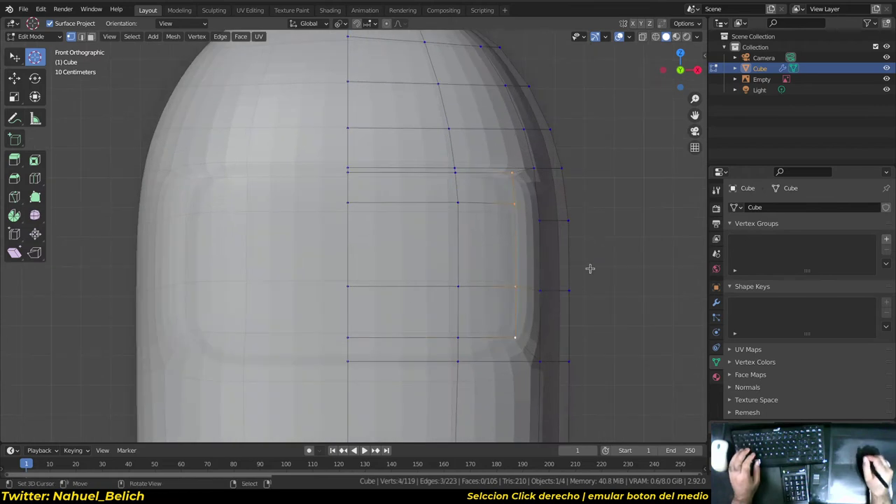
key("g")
key("g")
left_click(486, 262)
left_click(537, 180)
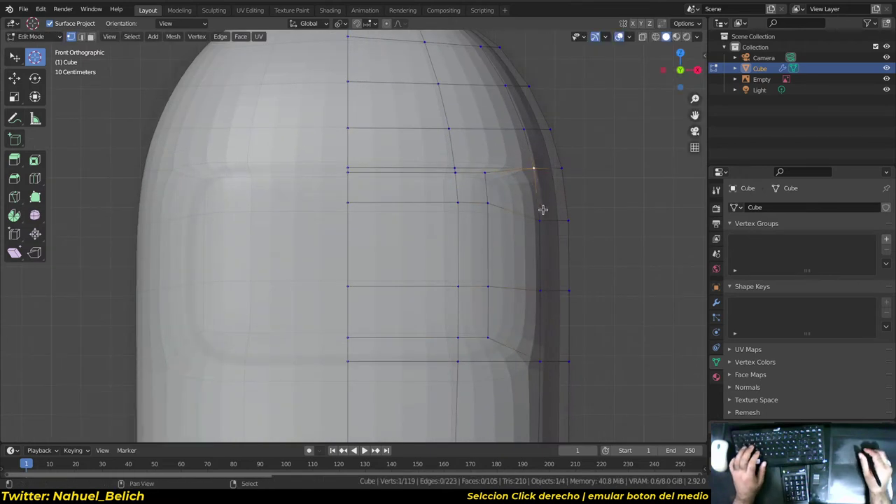
middle_click_drag(553, 289, 536, 256)
key("g")
key("g")
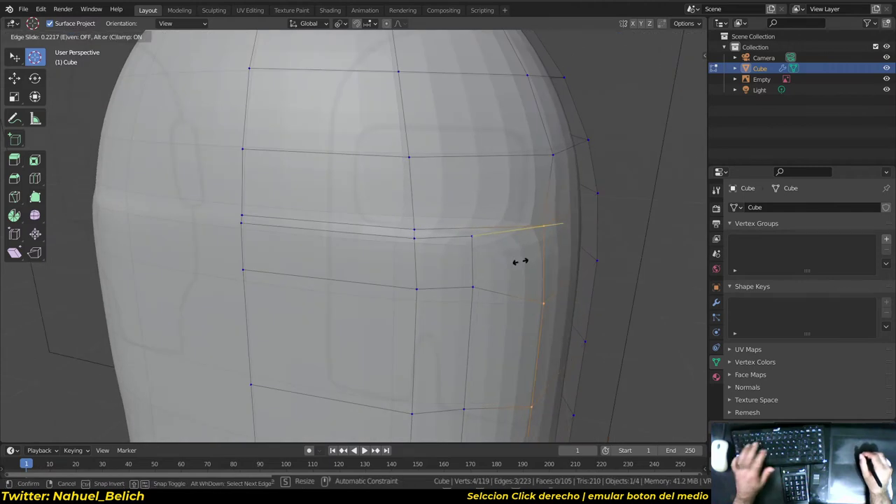
left_click(330, 276)
- Try sliding a side vertex, undo it, and extend the selection along the visor's side
scroll(466, 278, "down", 5)
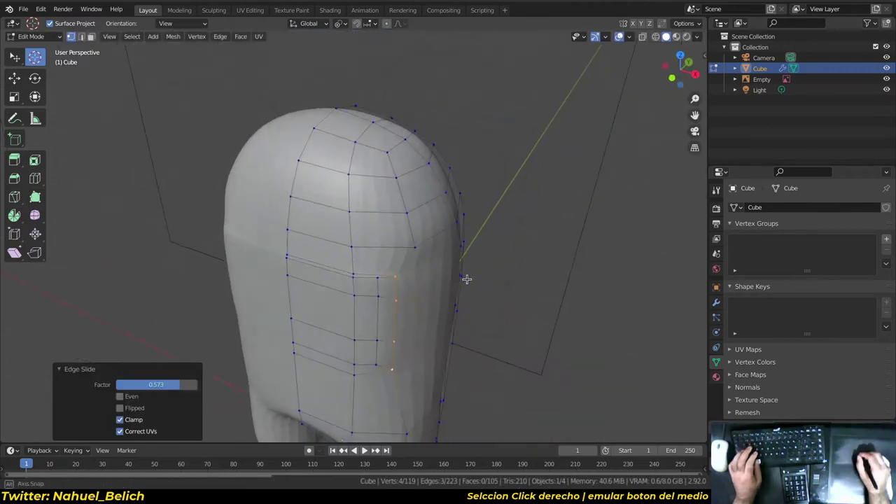
middle_click_drag(466, 278, 406, 264)
left_click(399, 265)
key("g")
key("g")
left_click(394, 265)
key("ctrl+z")
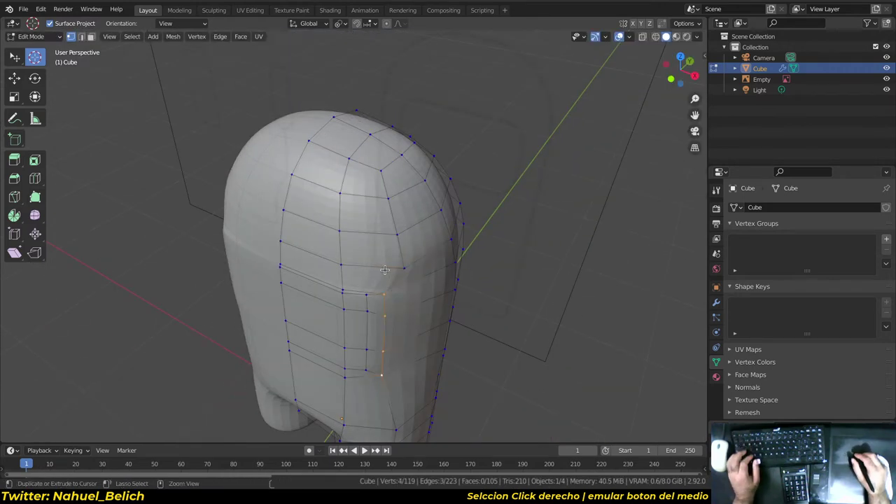
key("ctrl+z")
left_click(366, 371, "ctrl")
mouse_move(366, 371)
middle_mouse_down()
mouse_move(445, 238)
mouse_move(472, 212)
mouse_move(436, 245)
middle_mouse_up()
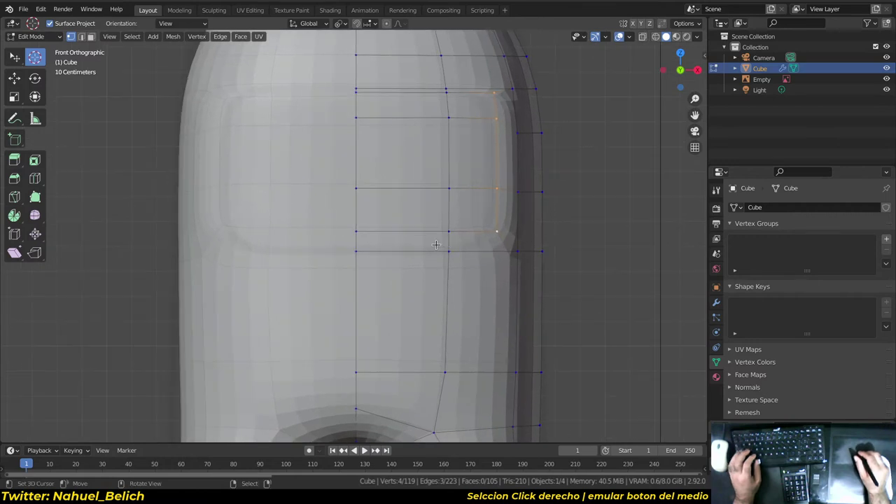
- Lower the thin face under the visor along Z
key("3")
left_click(424, 241)
key("g")
key("z")
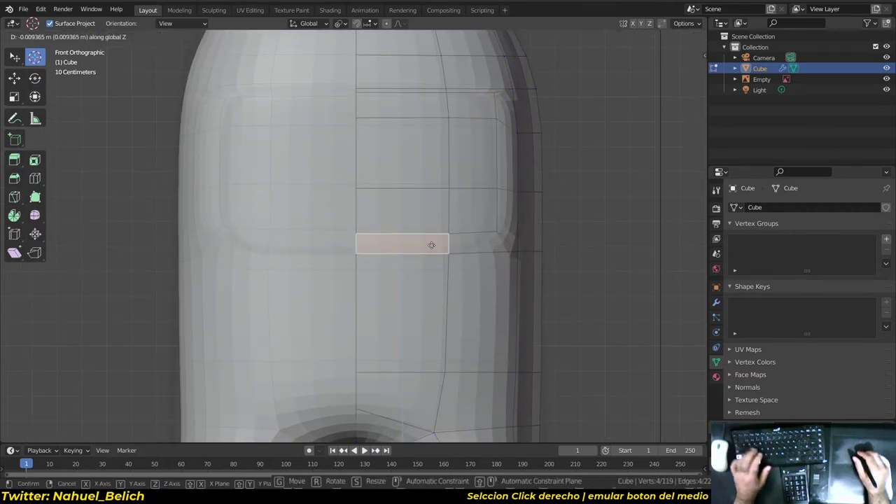
left_click(435, 313)
scroll(449, 212, "down", 3)
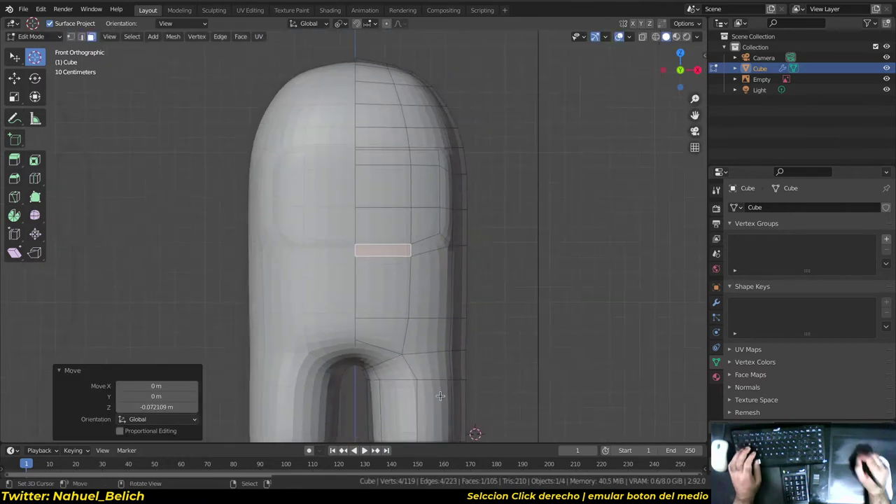
- Inspect the head in Object Mode from the front, then return to Edit Mode
key("Tab")
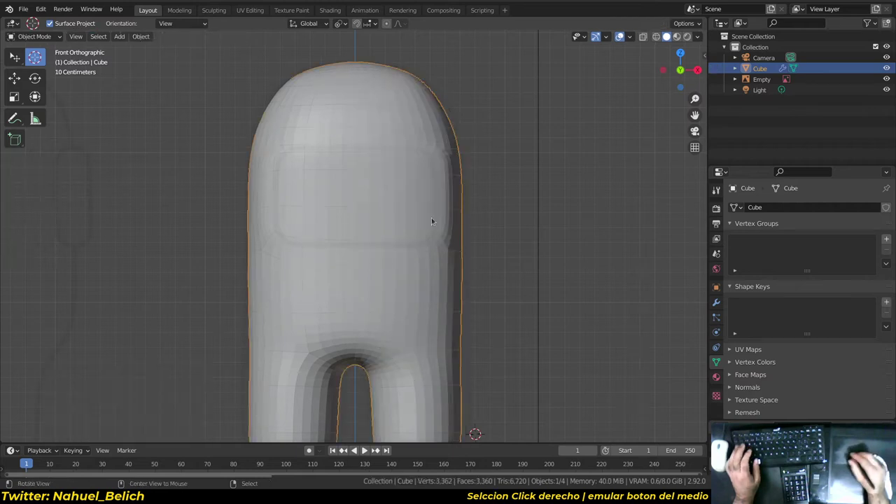
middle_click_drag(431, 217, 316, 198)
key("KP_1")
key("ctrl+Tab")
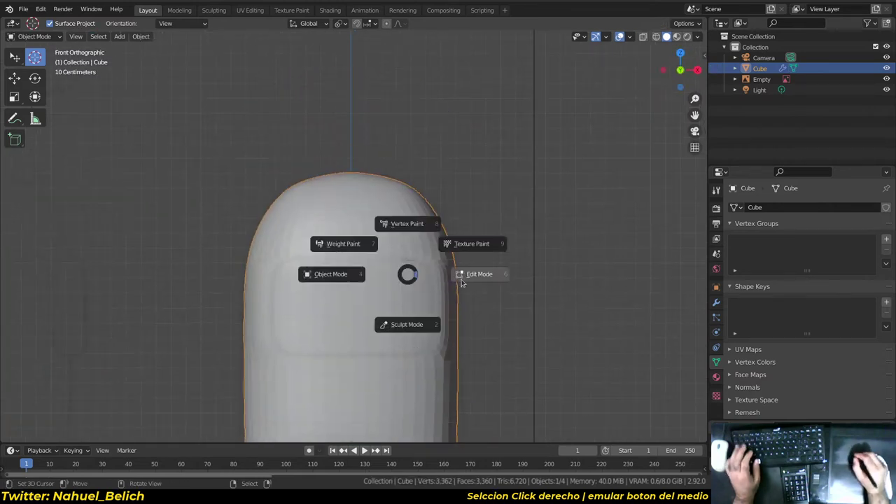
left_click(462, 276)
scroll(390, 296, "up", 2)
- Move the selected edge vertically and slide the visor corner vertex along its edge
key("g")
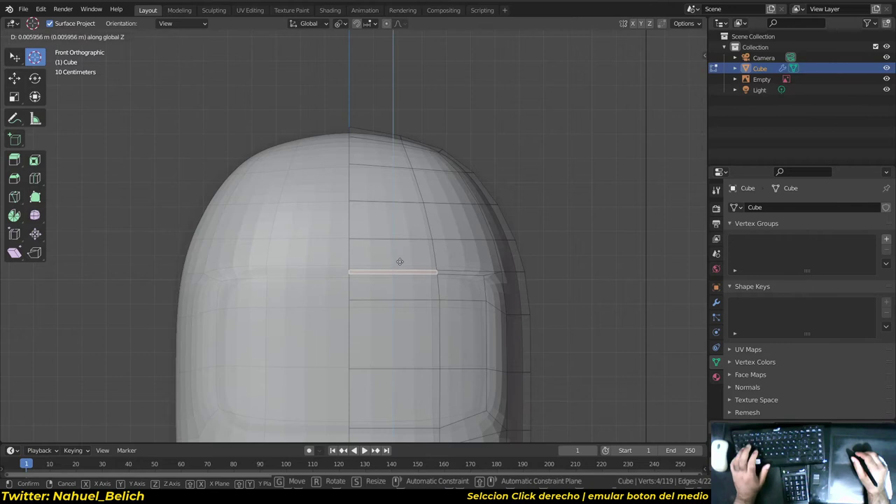
left_click(397, 265)
key("g")
key("g")
left_click(393, 257)
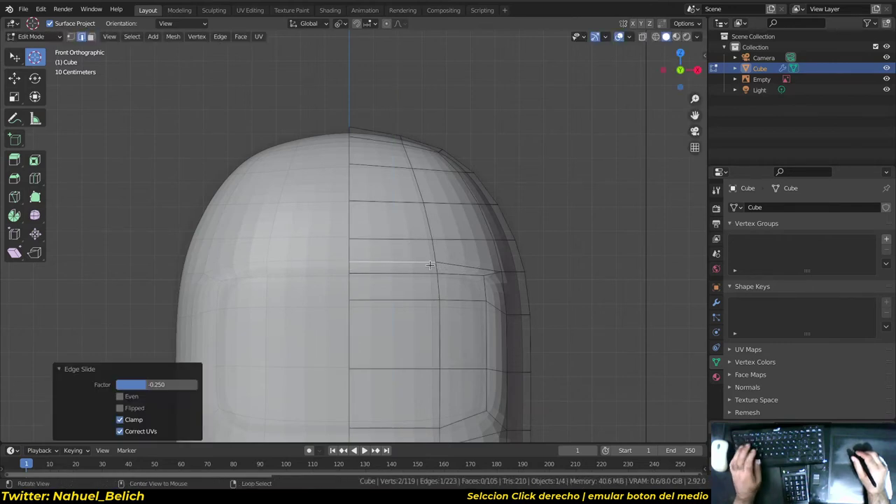
key("1")
left_click(513, 268)
- Edge-slide further loops along the head surface to follow the visor outline
key("g")
key("g")
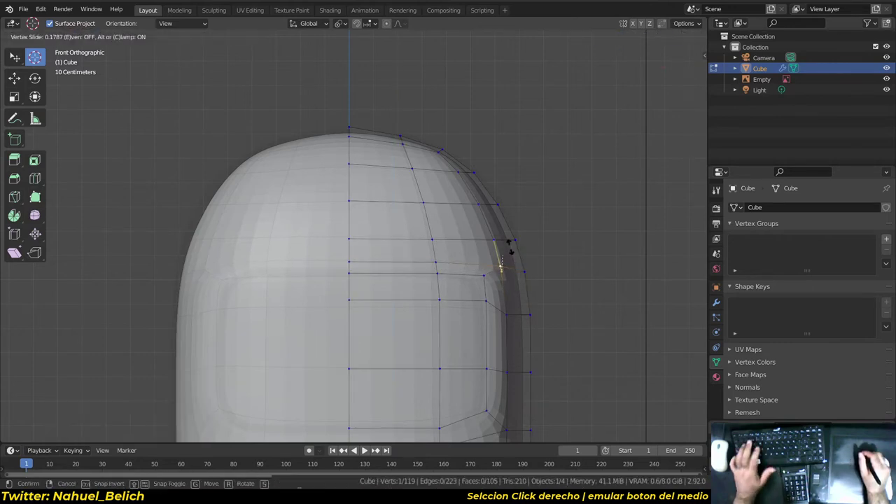
left_click(504, 249)
scroll(455, 210, "down", 3, "shift")
key("g")
key("g")
left_click(393, 201)
scroll(434, 273, "down", 4, "shift")
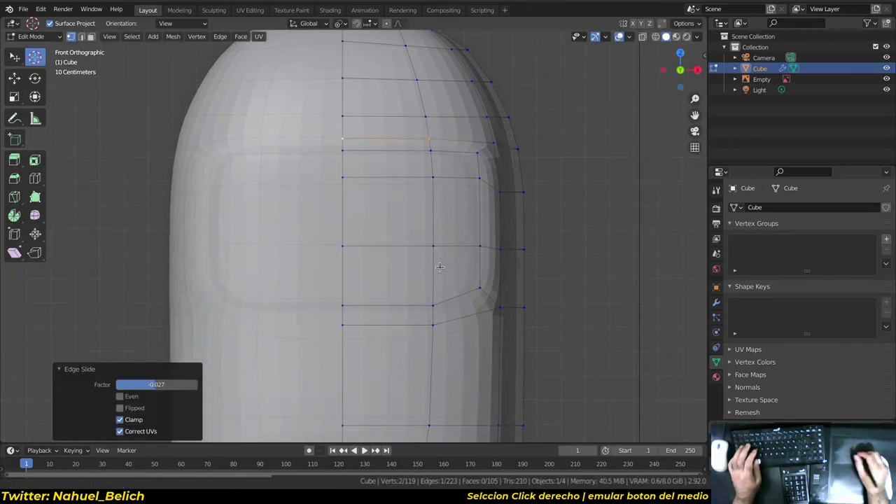
scroll(440, 266, "up", 8, "shift")
key("g")
key("g")
left_click(430, 292)
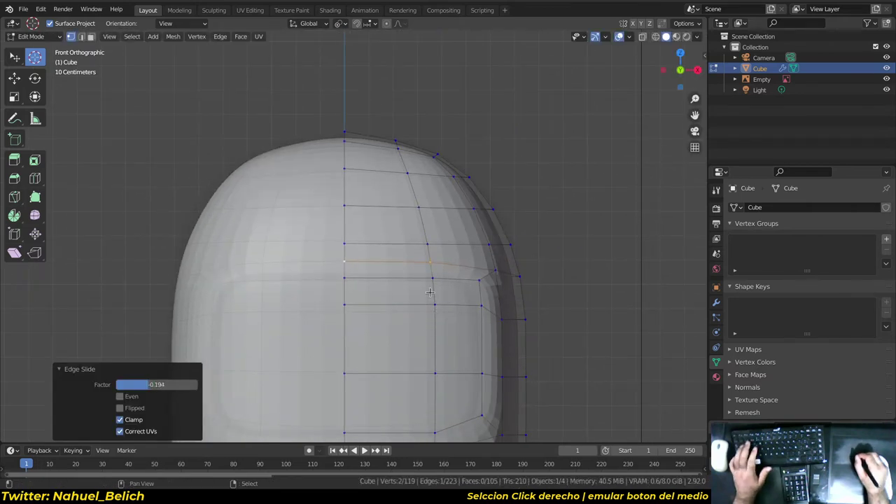
- Raise the edge near the visor top and vertex-slide the visor corner vertices
right_click(404, 241, "alt")
key("g")
key("g")
left_click(449, 238)
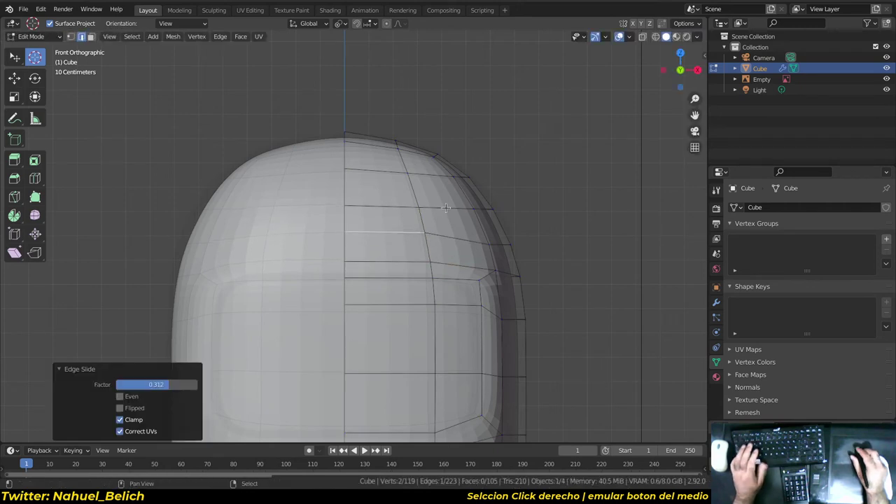
right_click(488, 245)
key("shift+v")
left_click(484, 234)
middle_click_drag(484, 234, 469, 203, "shift")
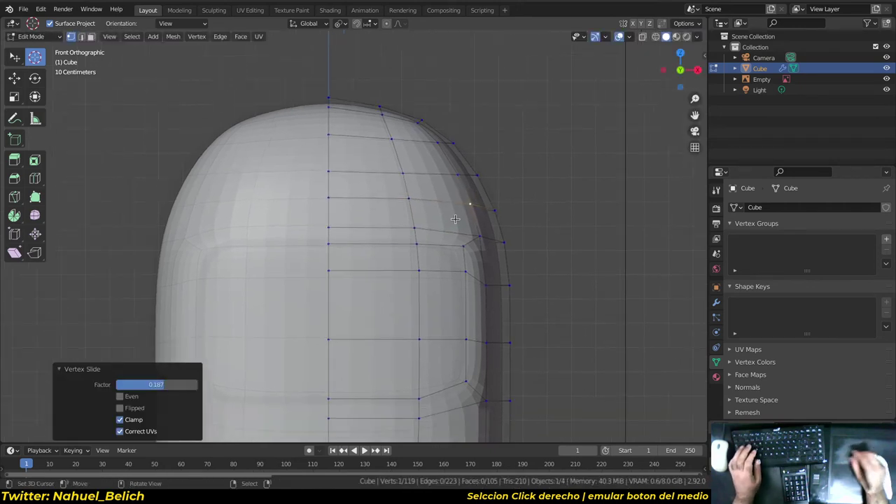
scroll(469, 215, "down", 3, "shift")
key("shift+v")
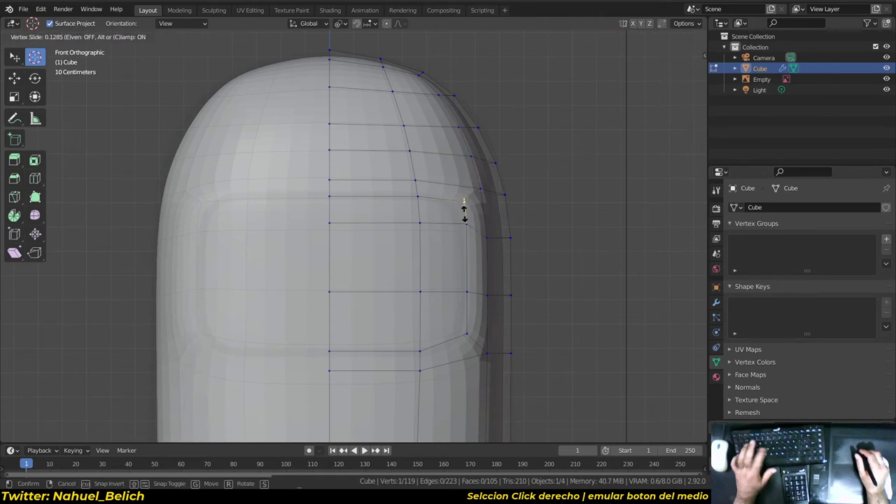
left_click(464, 208)
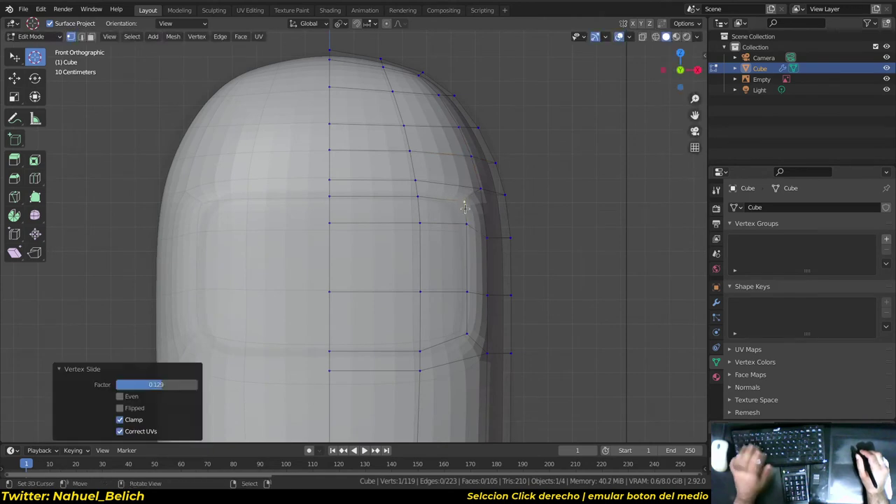
- Lower three vertices along Z and raise the face below the visor
right_click(472, 332, "shift")
right_click(486, 354, "shift")
key("g")
key("z")
left_click(486, 368)
right_click(419, 350)
right_click(420, 370, "shift")
right_click(327, 349, "shift")
key("g")
key("z")
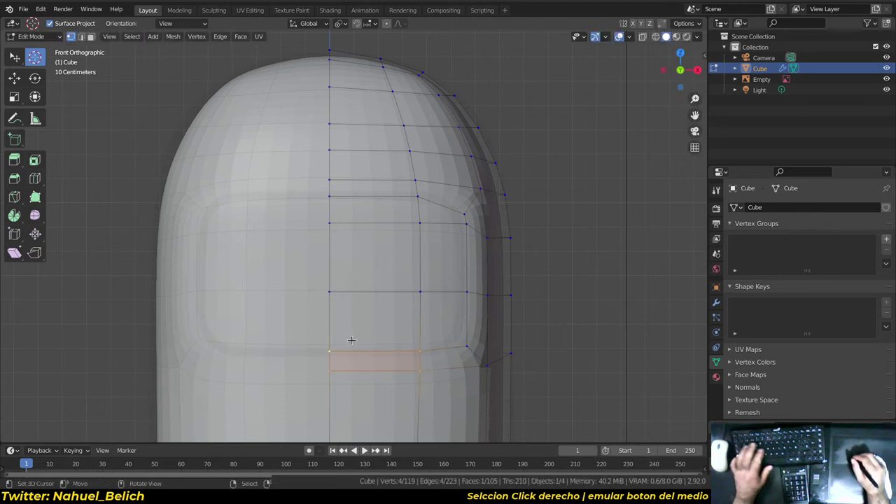
left_click(340, 338)
- Edge-slide the visor's bottom edge up along the head surface
key("2")
right_click(365, 344)
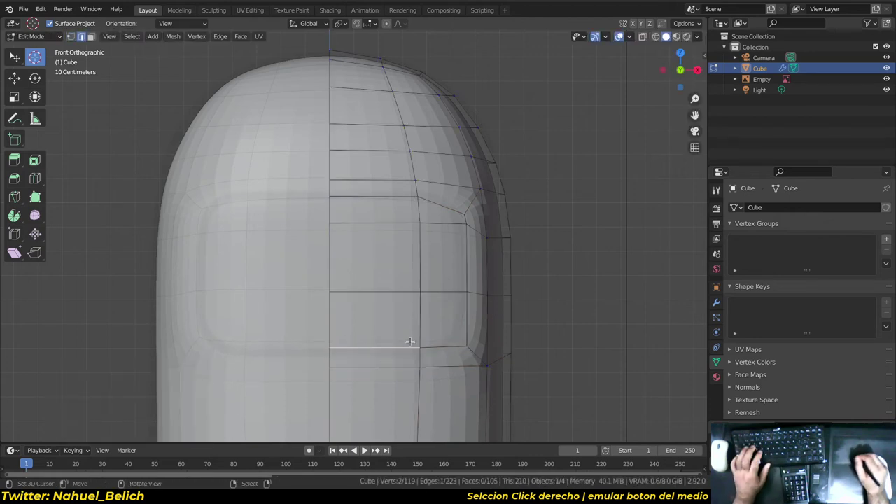
key("g")
key("g")
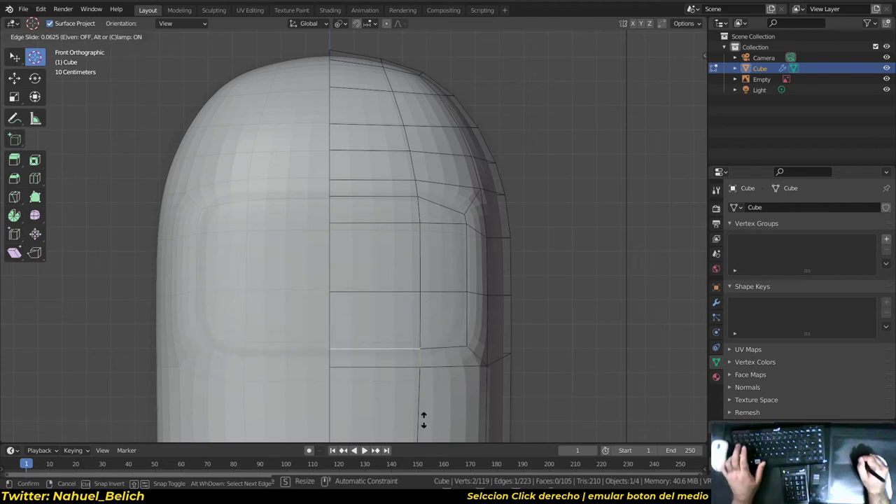
left_click(428, 393)
scroll(435, 297, "down", 2)
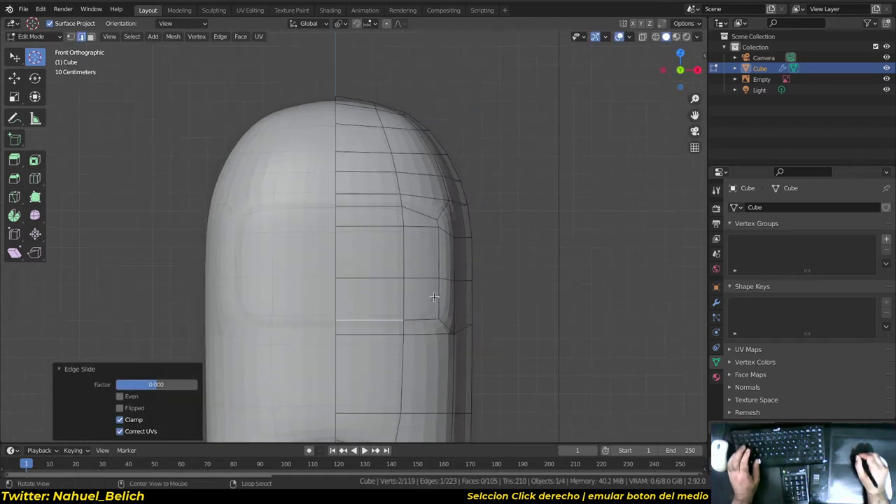
- Raise the vertex at the visor's upper outer corner by about 0.067 m
key("1")
right_click(438, 220)
key("g")
left_click(455, 147)
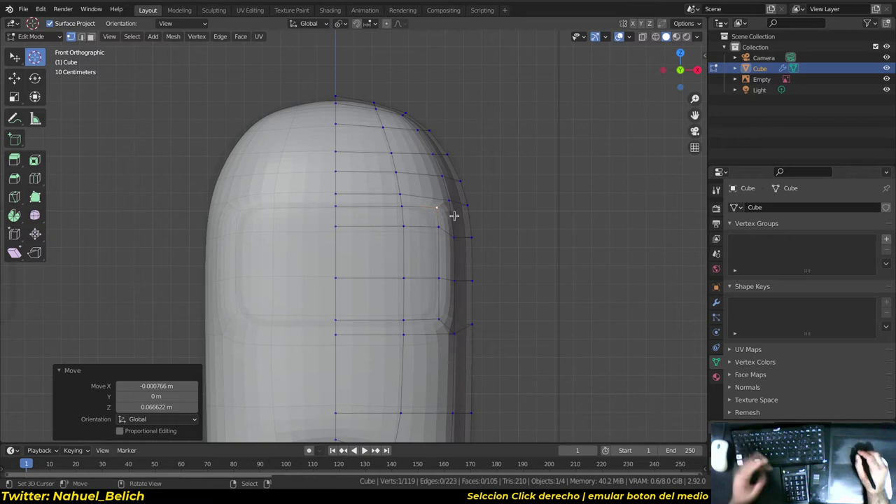
left_click_drag(469, 279, 417, 272, "alt")
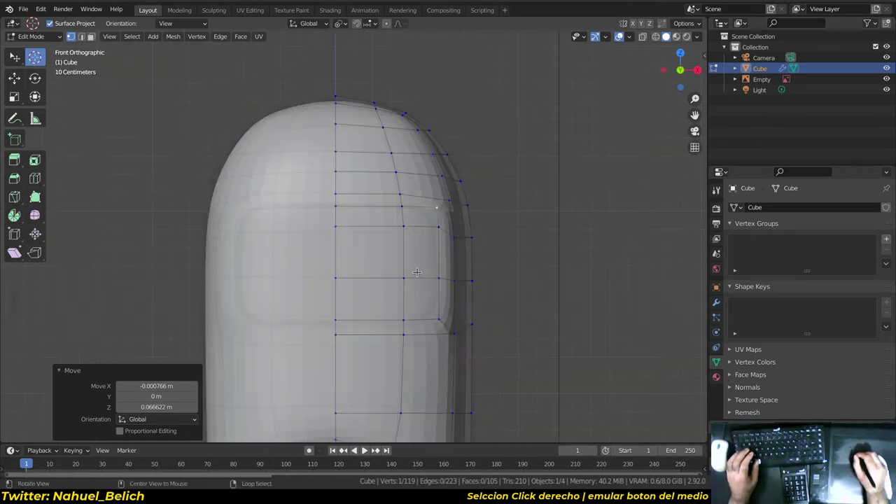
key("3")
left_click(412, 222)
- Try filling blocks of visor faces with shortest-path picks, undoing a stray vertical path
left_click(368, 294, "ctrl+shift")
mouse_move(368, 292)
left_mouse_down("alt")
mouse_move(432, 277)
mouse_move(435, 218)
left_mouse_up("alt")
left_click(422, 210)
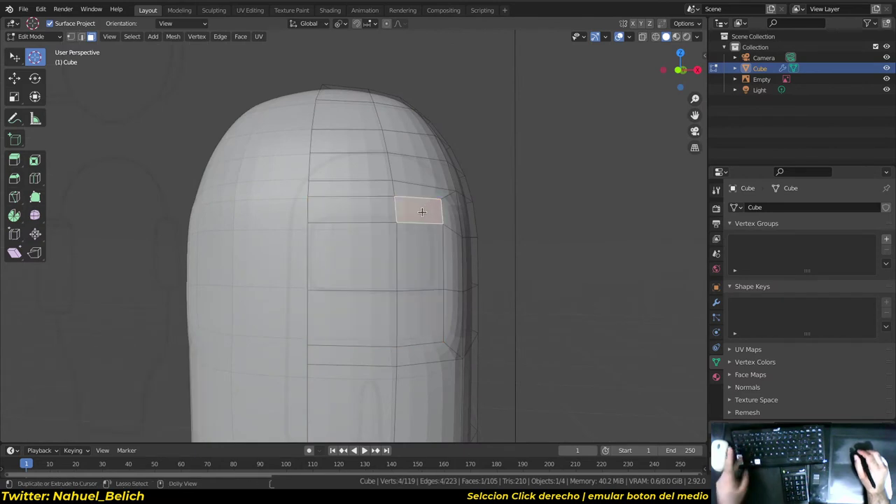
left_click(373, 315, "ctrl+shift")
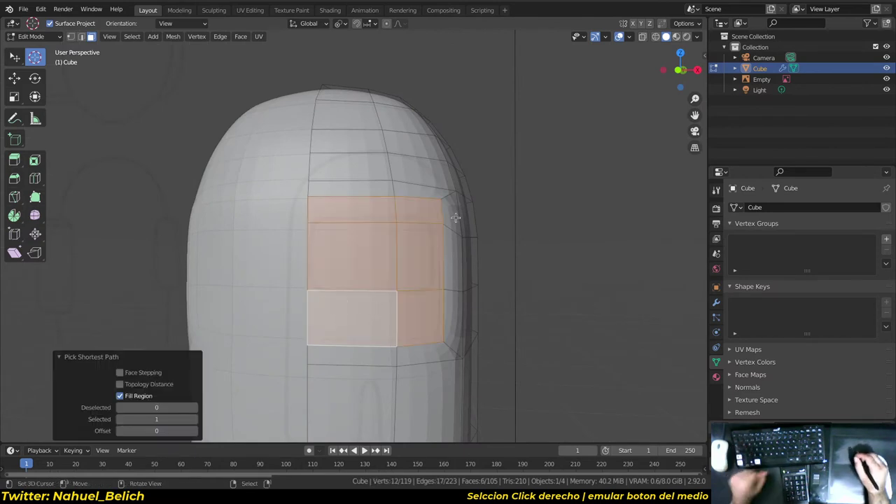
left_click_drag(456, 218, 147, 396, "alt")
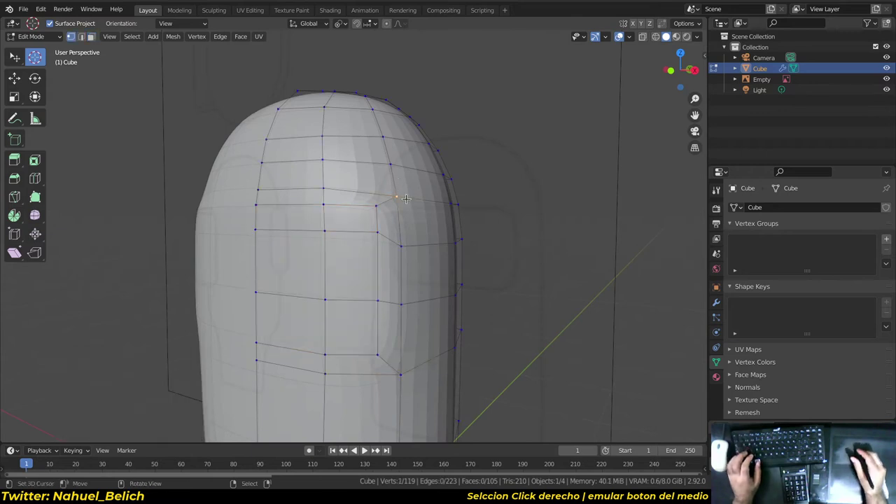
left_click(401, 375, "ctrl")
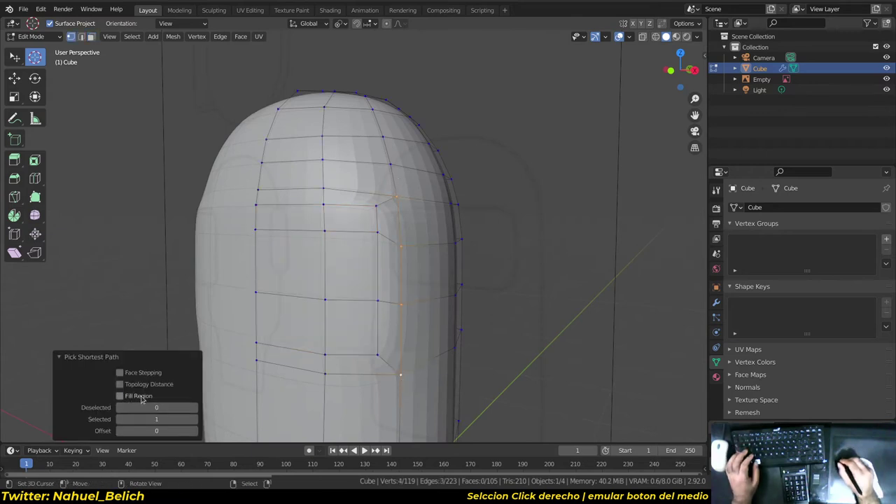
key("ctrl+z")
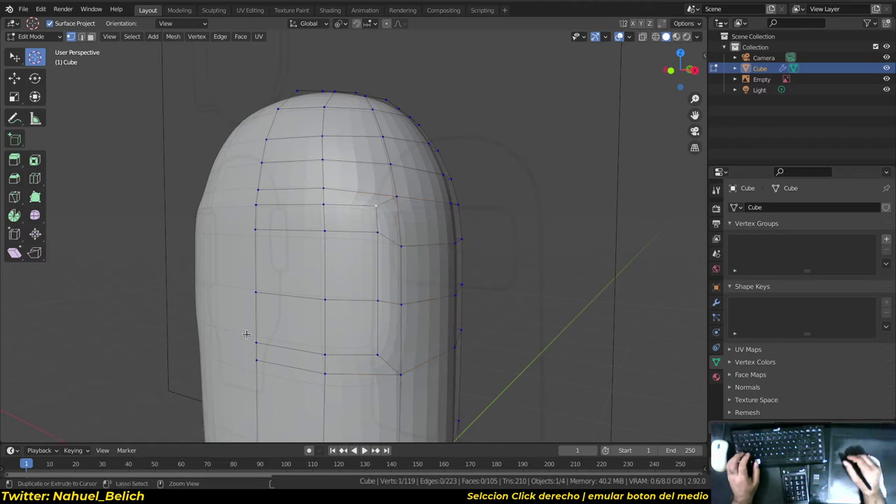
- Pick a path around the visor border and enable Fill Region to select the visor faces
left_click(254, 344, "ctrl")
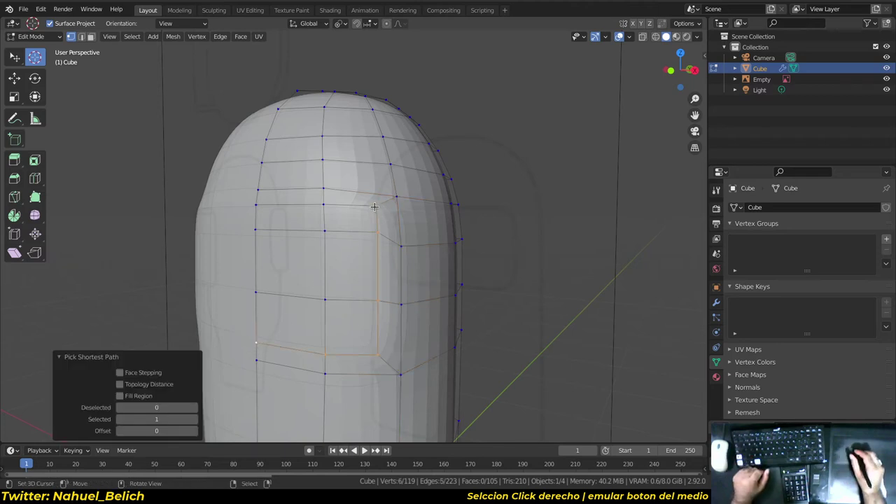
key("ctrl+z")
key("ctrl+shift+z")
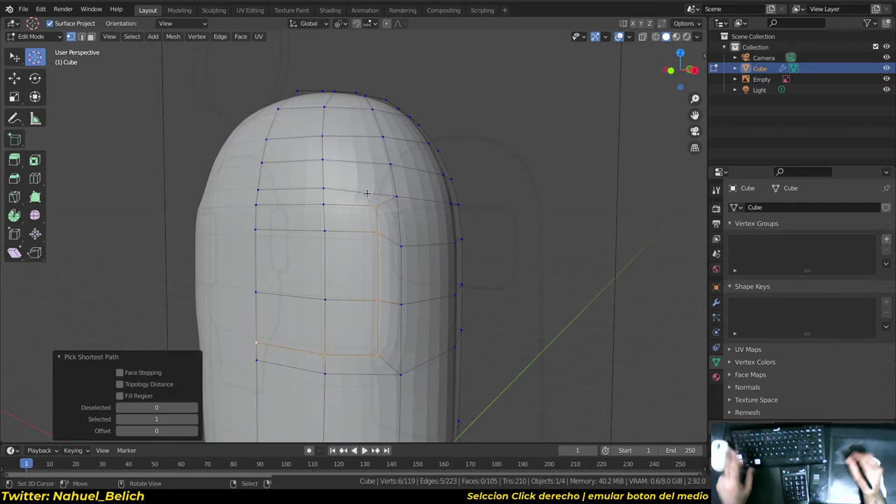
left_click(120, 397)
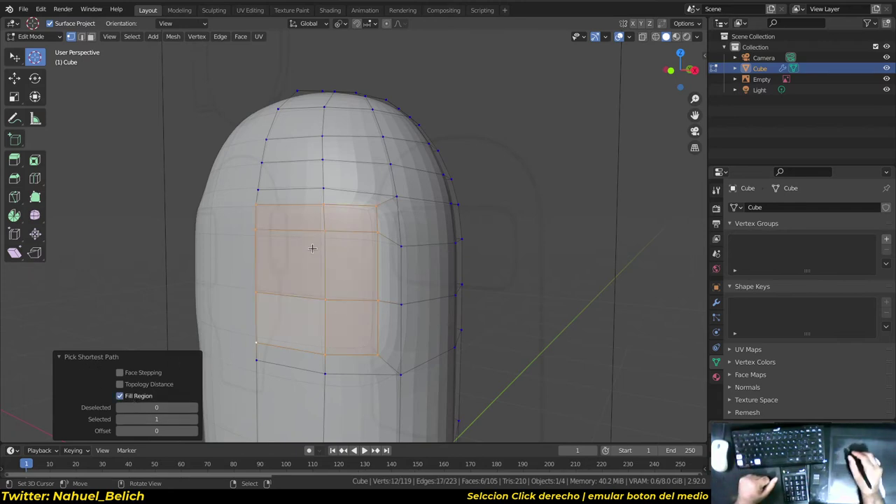
middle_click_drag(286, 226, 431, 166)
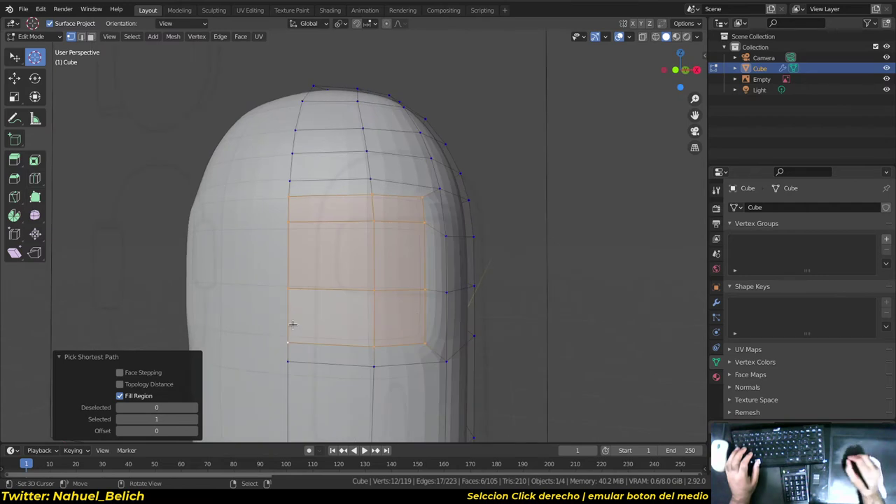
middle_click_drag(395, 336, 412, 315, "alt")
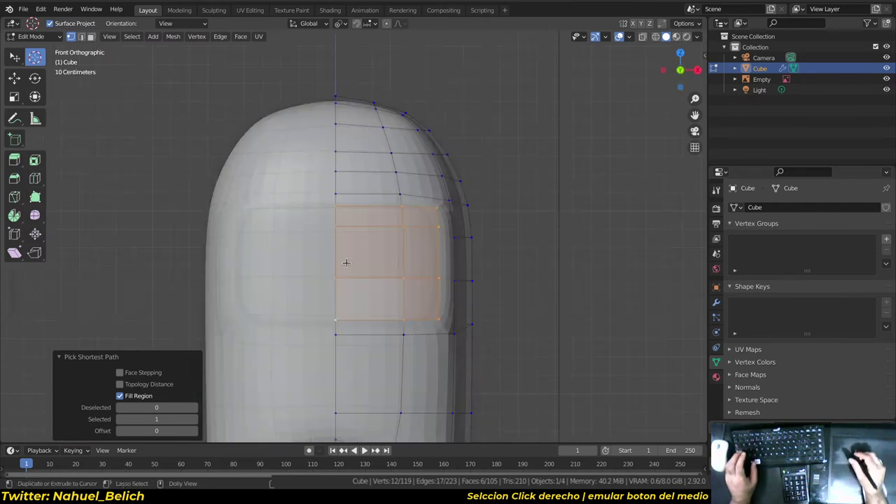
left_click(430, 228)
left_click(331, 310, "ctrl")
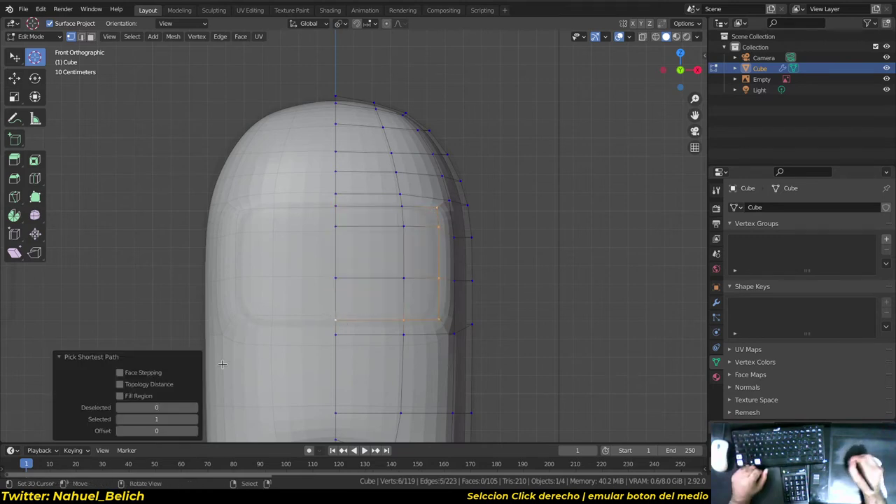
left_click(120, 396)
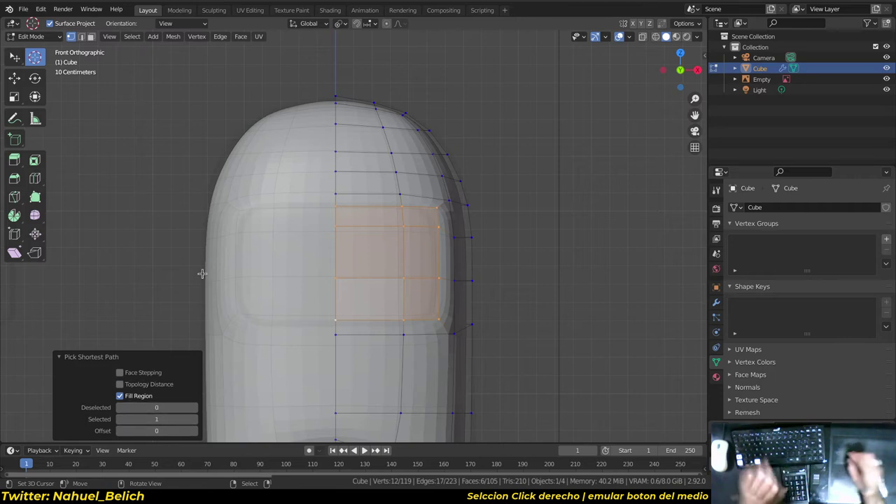
- Extrude the selected visor faces outward from the head
middle_click_drag(412, 308, 444, 262)
key("e")
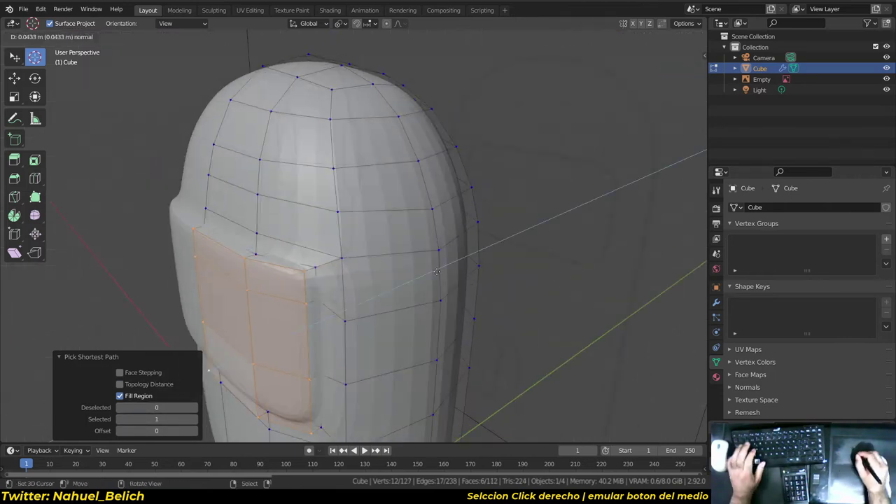
left_click(427, 276)
mouse_move(400, 280)
middle_mouse_down()
mouse_move(456, 234)
mouse_move(320, 260)
mouse_move(365, 234)
mouse_move(322, 280)
mouse_move(303, 287)
mouse_move(466, 367)
mouse_move(356, 226)
mouse_move(425, 276)
mouse_move(454, 180)
mouse_move(446, 250)
mouse_move(395, 269)
mouse_move(369, 227)
middle_mouse_up()
- Add an edge loop with Ctrl+R near the visor rim, then check the shape in object mode
key("ctrl+r")
left_click(361, 242)
left_click(374, 248)
key("Tab")
mouse_move(446, 243)
middle_mouse_down()
mouse_move(284, 250)
mouse_move(384, 273)
middle_mouse_up()
- Back in edit mode, add a centred edge loop across the body, then select a back face
key("ctrl+Tab")
left_click(454, 255)
mouse_move(454, 255)
middle_mouse_down()
mouse_move(303, 294)
mouse_move(195, 296)
middle_mouse_up()
mouse_move(420, 289)
middle_mouse_down()
mouse_move(507, 270)
mouse_move(366, 222)
mouse_move(396, 304)
mouse_move(290, 308)
mouse_move(326, 259)
mouse_move(447, 257)
mouse_move(310, 278)
mouse_move(449, 243)
mouse_move(340, 217)
middle_mouse_up()
scroll(420, 239, "up", 3)
key("ctrl+r")
left_click(304, 260)
right_click(304, 265)
key("3")
right_click(313, 168)
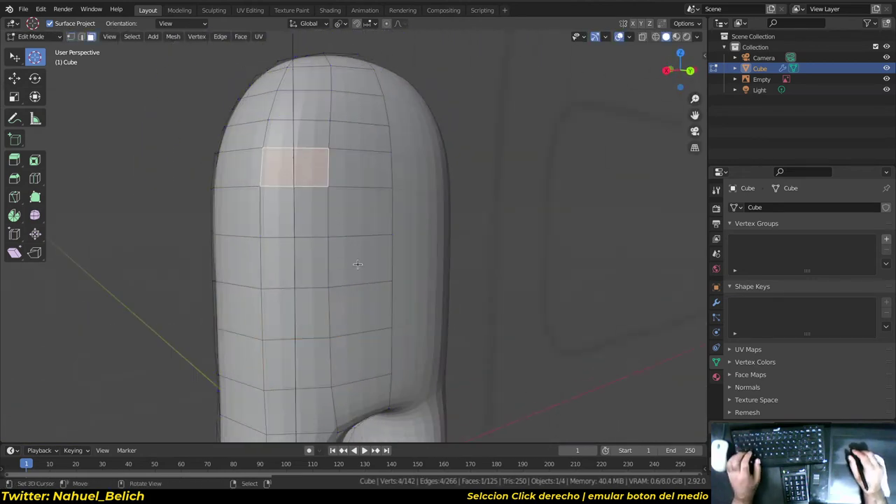
- Select the block of faces on the crewmate's back that will form the backpack
right_click(356, 304, "ctrl+shift")
mouse_move(356, 304)
middle_mouse_down()
mouse_move(402, 304)
mouse_move(420, 384)
mouse_move(392, 285)
mouse_move(426, 354)
mouse_move(430, 250)
mouse_move(330, 216)
mouse_move(449, 200)
mouse_move(377, 276)
mouse_move(296, 236)
middle_mouse_up()
key("ctrl+z")
right_click(344, 311, "ctrl+shift")
middle_click_drag(344, 310, 344, 323)
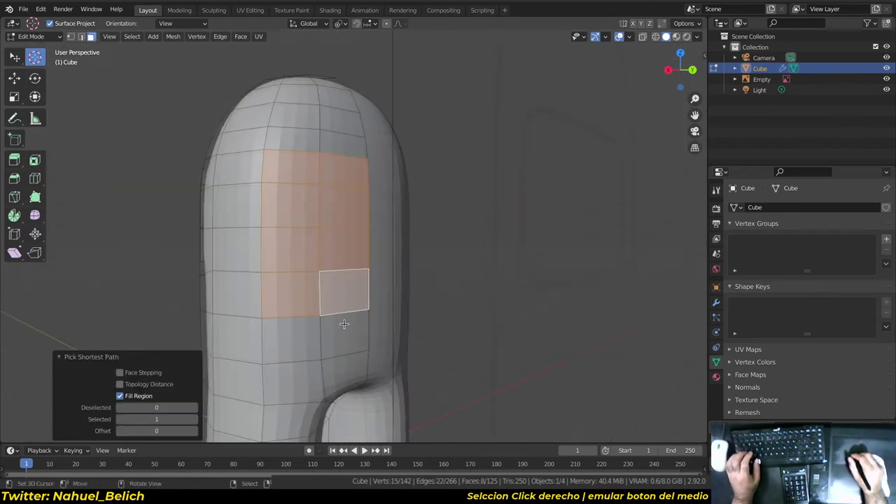
right_click(300, 340, "ctrl")
right_click(299, 340, "shift")
right_click(343, 336, "shift")
right_click(304, 282, "shift")
right_click(343, 293, "shift")
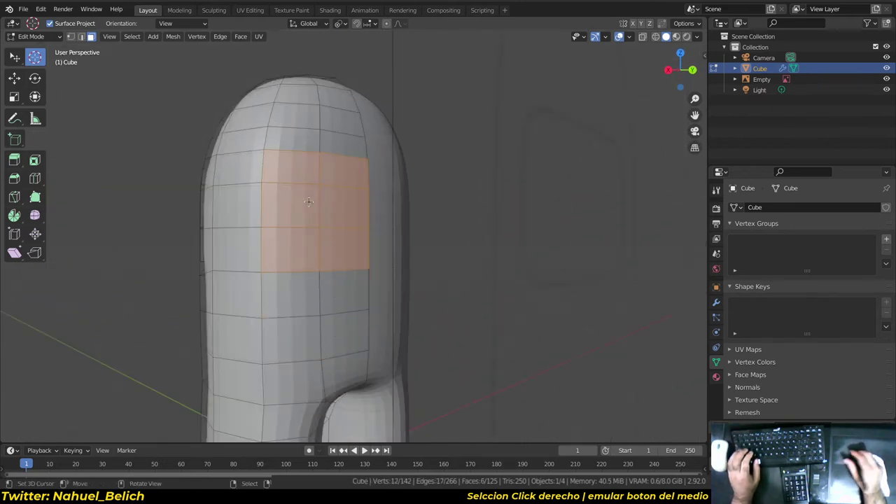
middle_click_drag(309, 202, 320, 257)
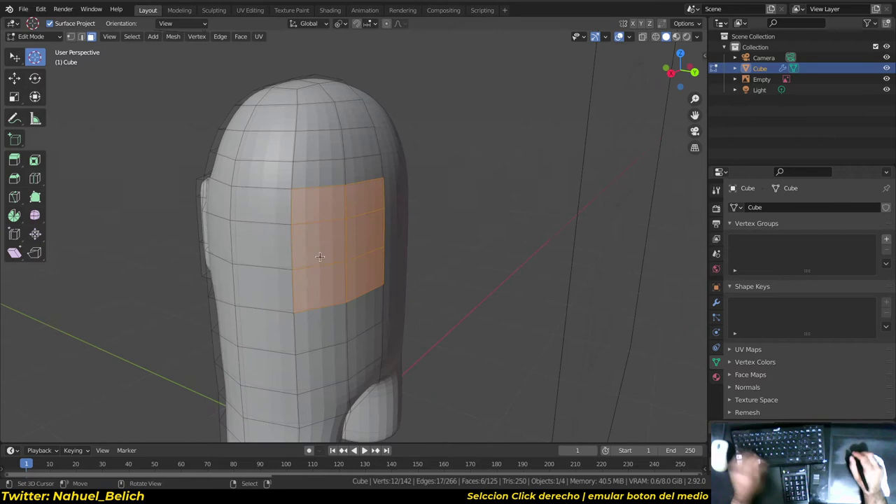
right_click(328, 320, "shift")
right_click(355, 314, "shift")
middle_click_drag(356, 314, 361, 260)
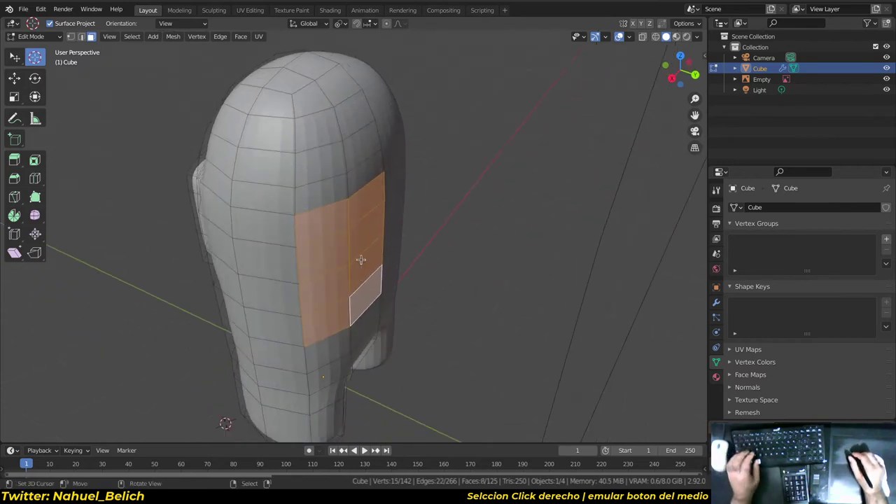
middle_click_drag(361, 181, 378, 232)
- Extrude the backpack faces outward and view the result in object mode
key("e")
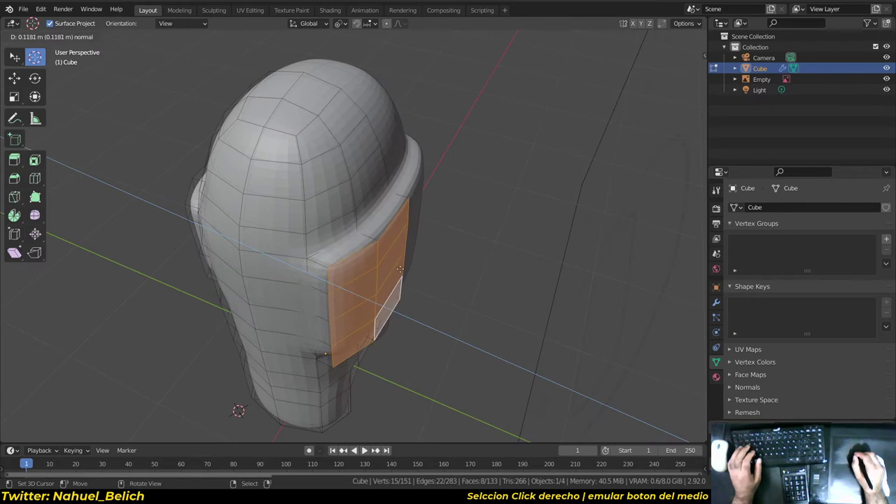
left_click(659, 281)
key("Tab")
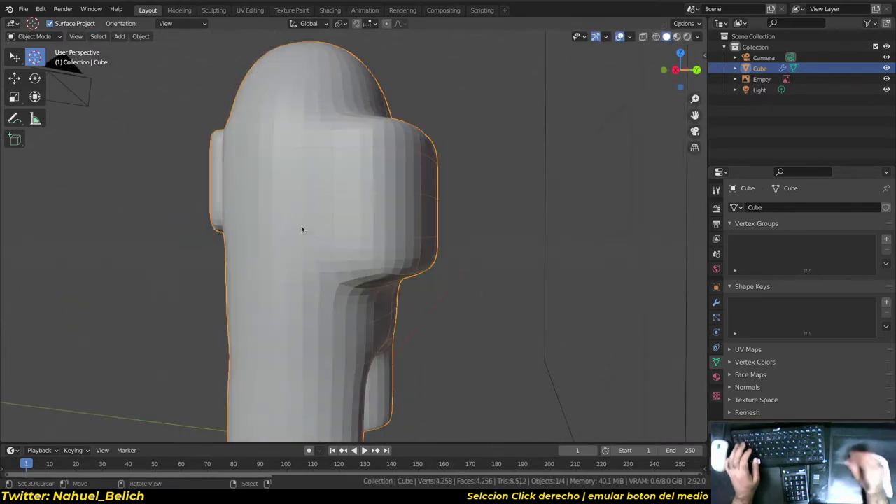
scroll(329, 266, "down", 3)
middle_click_drag(357, 307, 355, 304)
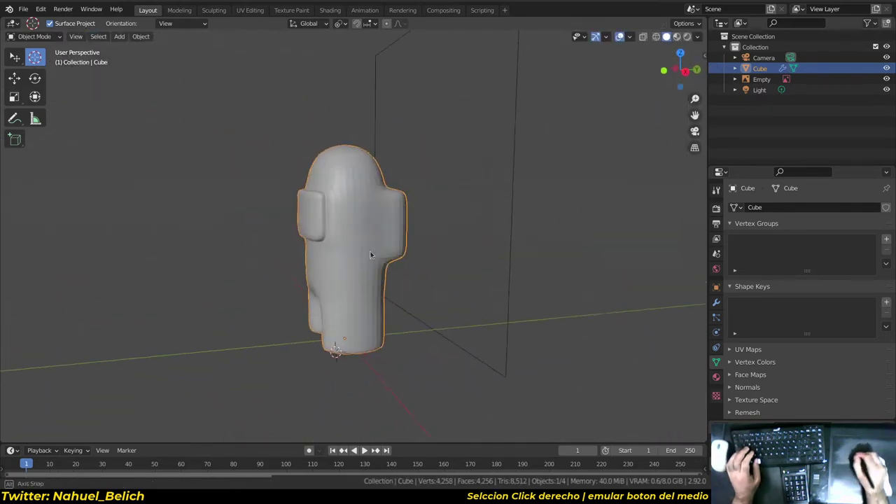
- Add an edge loop near the backpack's edge and check it in object mode
key("Tab")
left_click(423, 255, "alt")
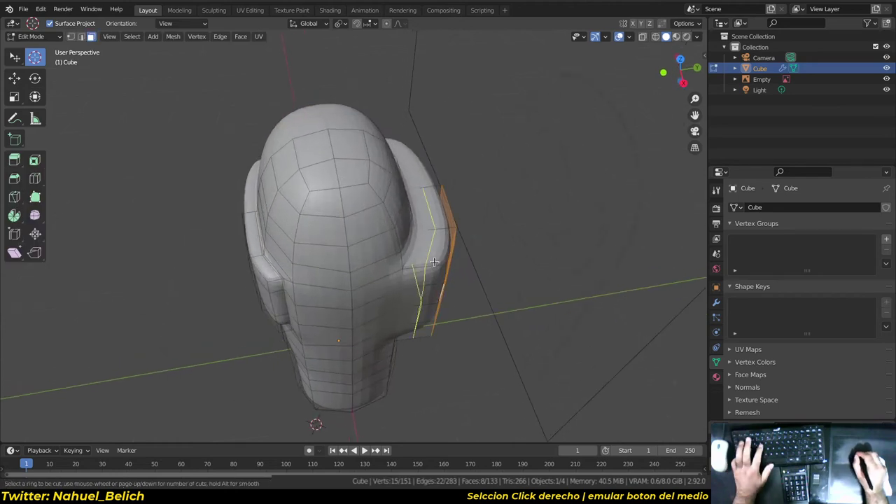
key("g")
key("g")
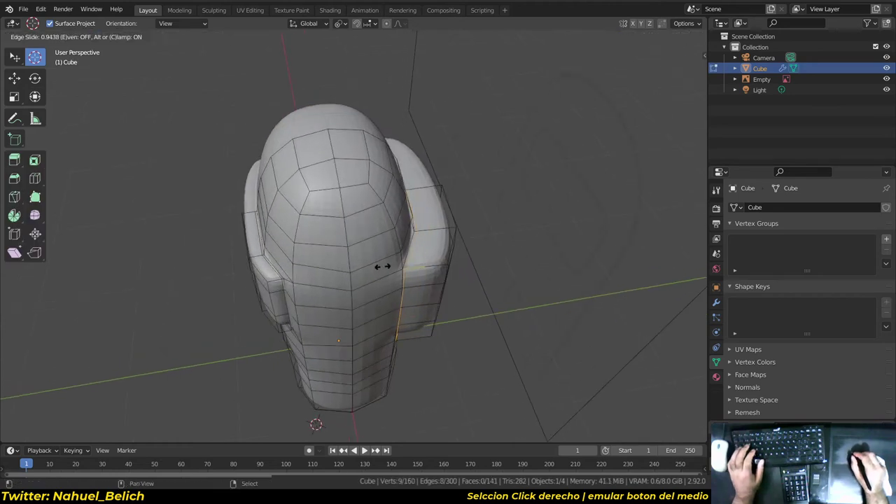
left_click(381, 266)
mouse_move(414, 240)
middle_mouse_down()
mouse_move(350, 319)
mouse_move(374, 234)
mouse_move(347, 257)
mouse_move(368, 255)
middle_mouse_up()
key("Tab")
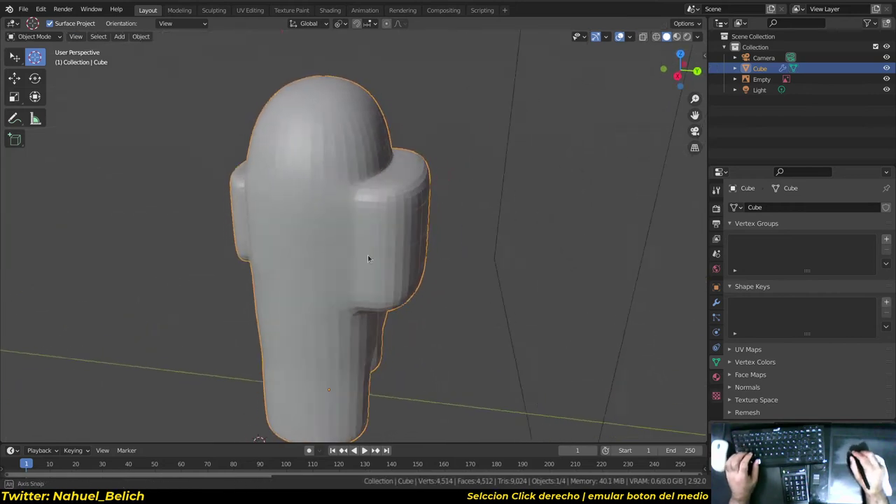
scroll(376, 211, "up", 2)
scroll(400, 172, "up", 2)
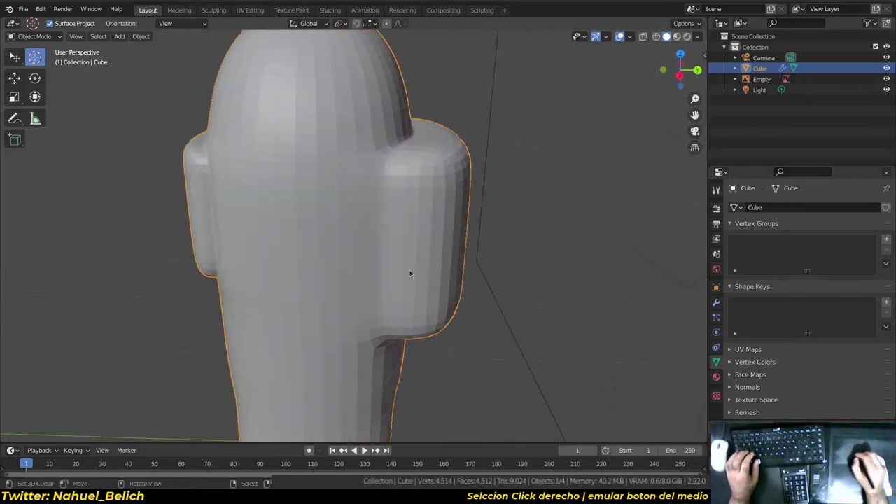
middle_click_drag(411, 274, 396, 265)
mouse_move(375, 231)
middle_mouse_down()
mouse_move(396, 300)
mouse_move(428, 257)
middle_mouse_up()
- Add another edge loop on the backpack, slid toward its edge
key("Tab")
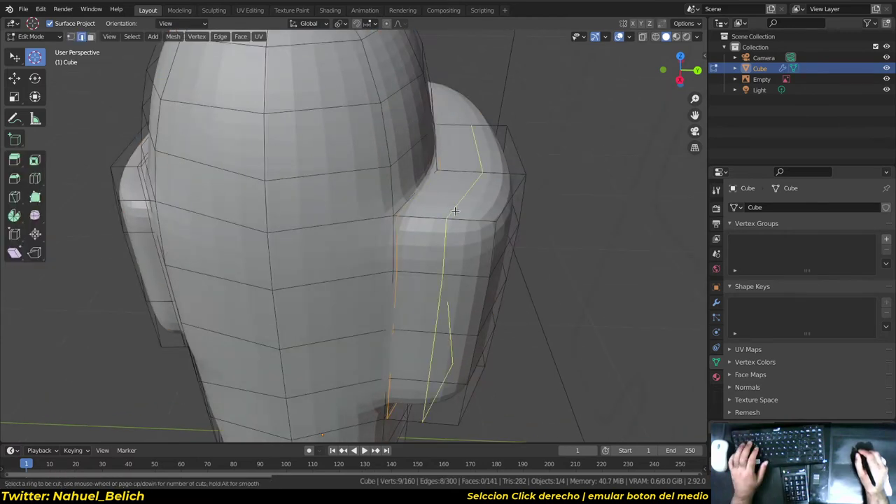
left_click(455, 210)
left_click(489, 215)
mouse_move(489, 215)
middle_mouse_down()
mouse_move(440, 194)
mouse_move(435, 128)
mouse_move(350, 210)
middle_mouse_up()
- Select the backpack face region and move it slightly along the Y axis
right_click(429, 151)
right_click(356, 295, "ctrl+shift")
middle_click_drag(358, 282, 431, 257)
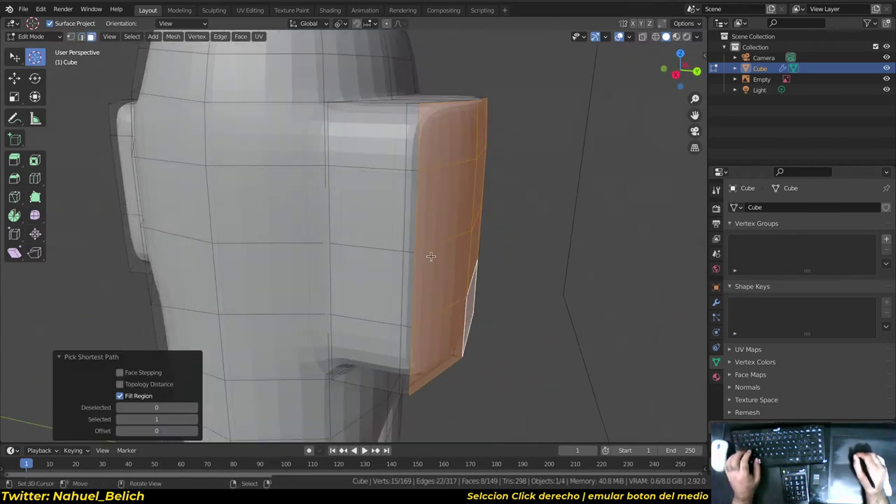
mouse_move(410, 169)
middle_mouse_down()
mouse_move(473, 231)
mouse_move(396, 278)
mouse_move(372, 274)
middle_mouse_up()
key("g")
key("y")
left_click(459, 238)
- Select the backpack's back faces along with the adjacent face loop
right_click(414, 251)
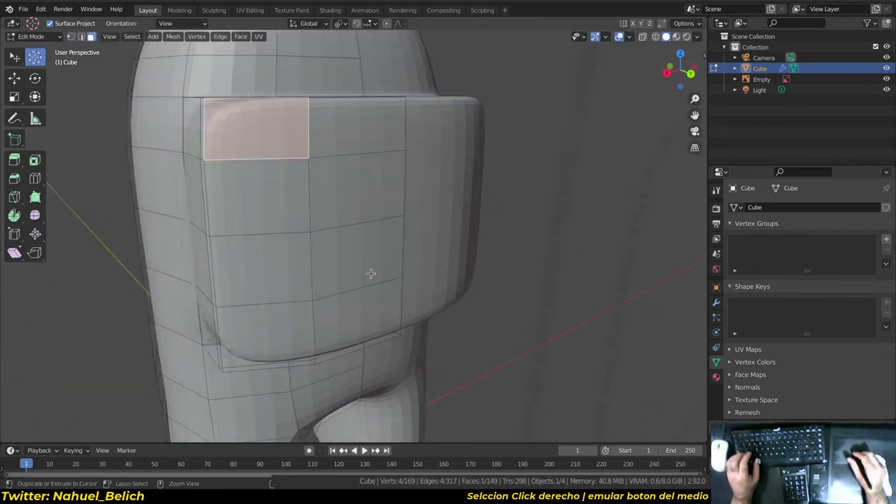
right_click(358, 308, "ctrl+shift")
right_click(364, 304, "shift")
mouse_move(364, 304)
middle_mouse_down()
mouse_move(461, 229)
mouse_move(451, 196)
middle_mouse_up()
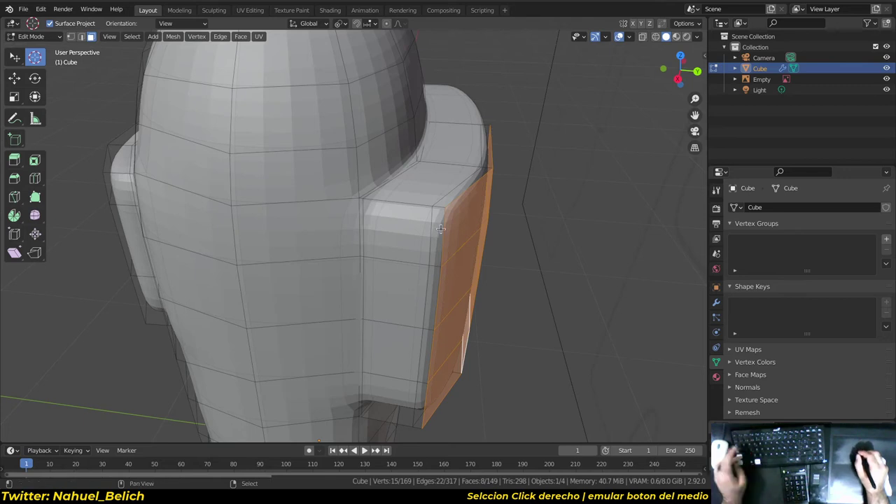
right_click(438, 209, "alt+shift")
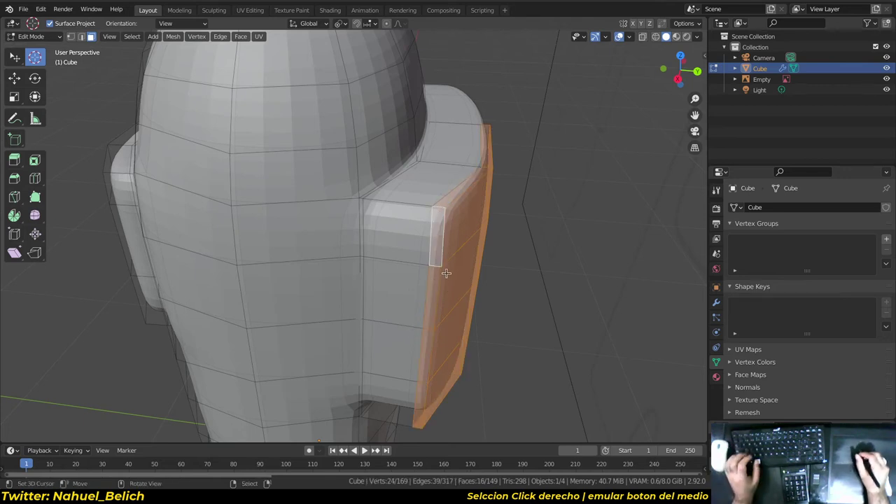
middle_click_drag(446, 273, 424, 248)
- Select the vertical face loops over the backpack and the horizontal loop around the body
right_click(407, 182)
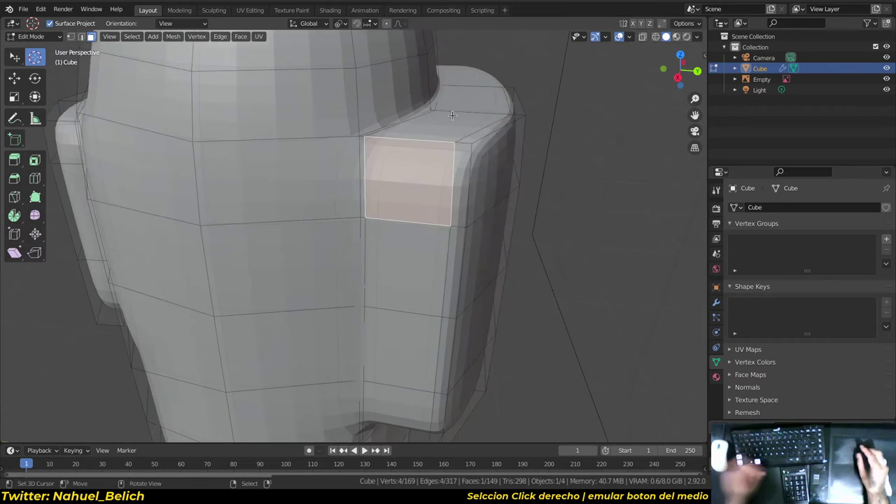
right_click(427, 155, "alt")
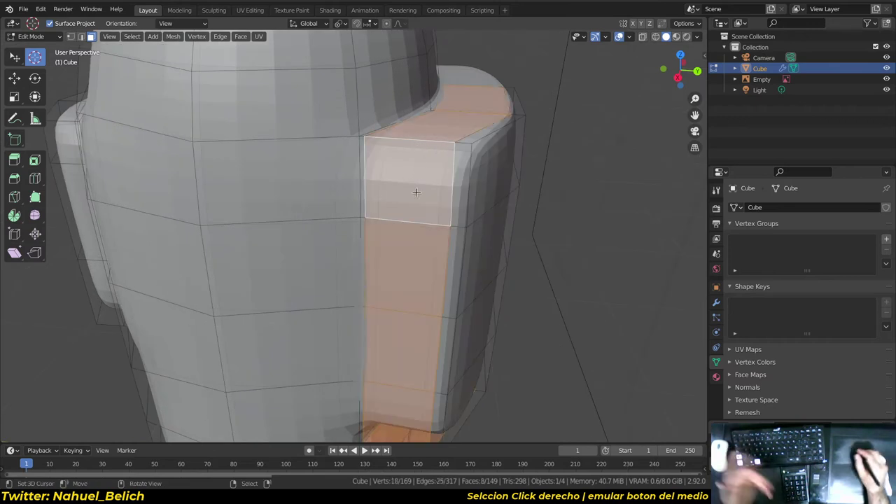
middle_click_drag(431, 195, 411, 222)
right_click(408, 220)
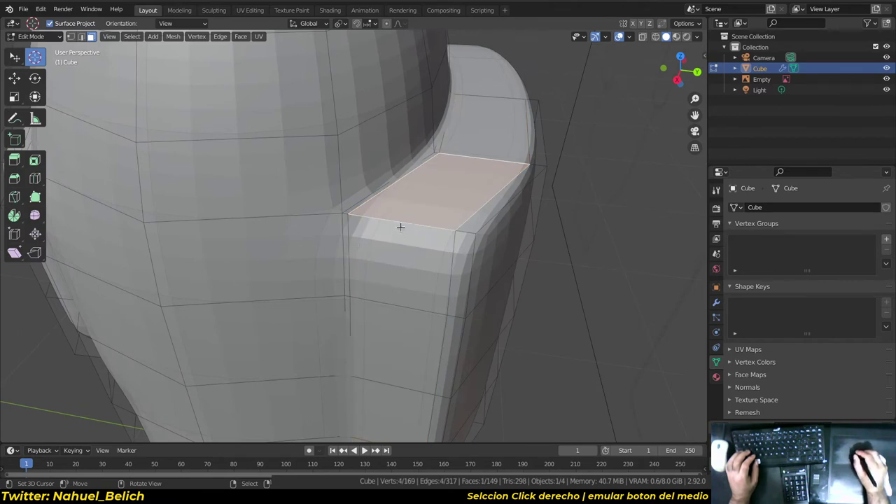
right_click(401, 300, "alt")
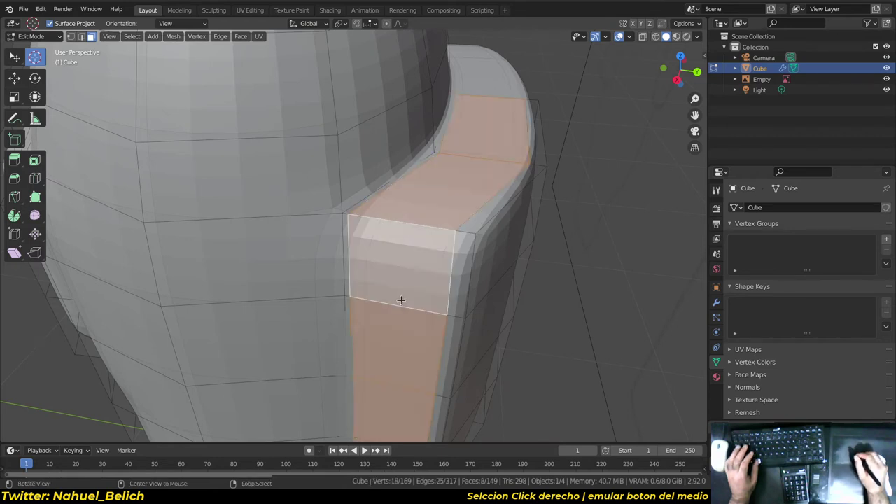
right_click(411, 226, "alt+shift")
right_click(413, 243, "alt+shift")
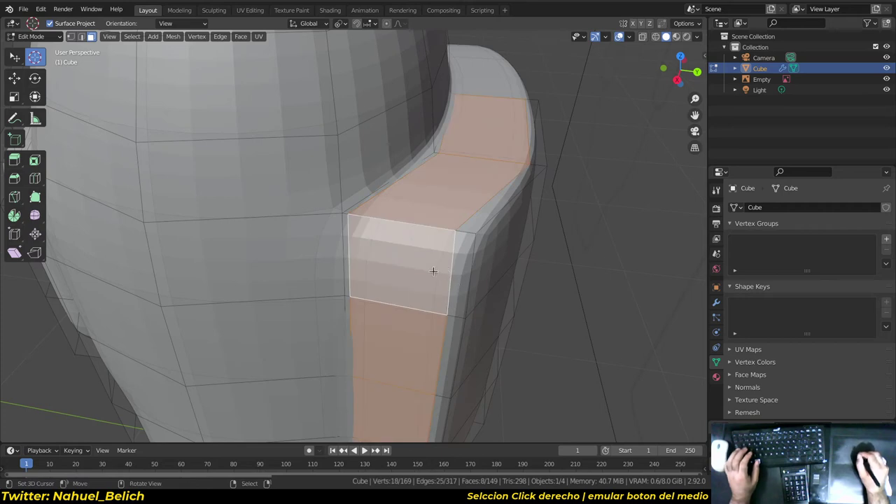
right_click(470, 285, "alt")
- Switch to vertex select and try horizontal and vertical loops around the backpack edge
key("1")
right_click(557, 92, "alt")
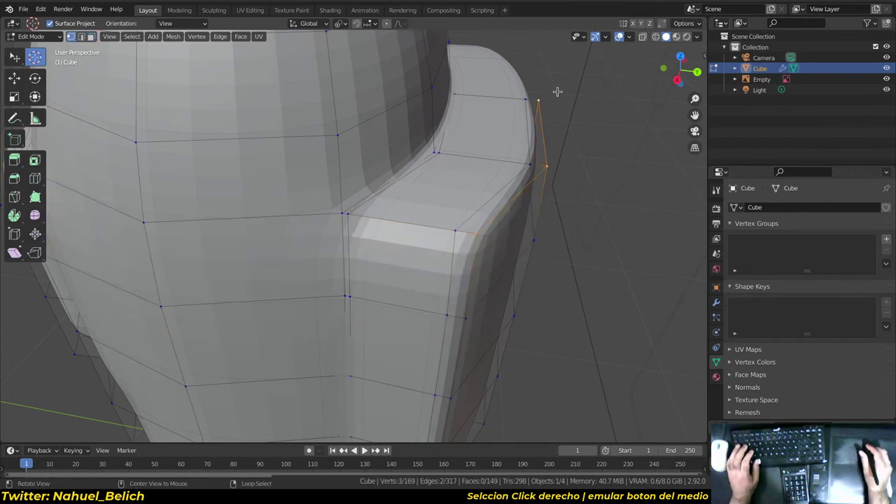
right_click(471, 268, "alt")
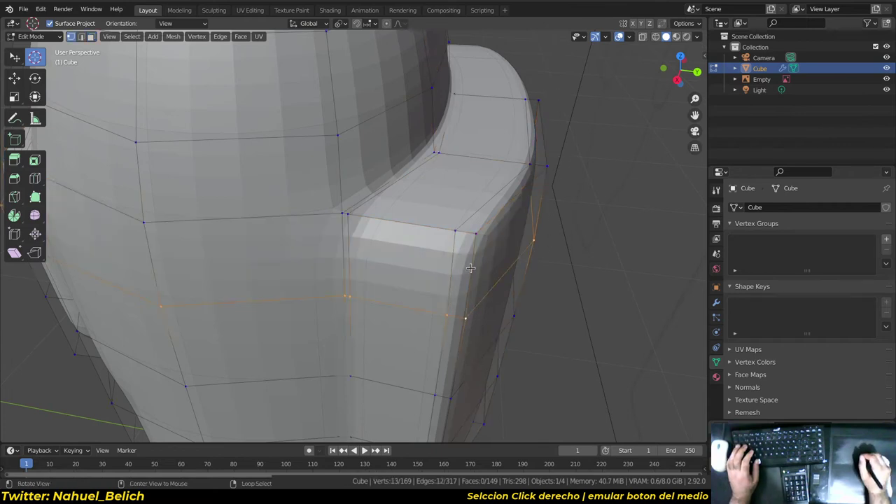
right_click(361, 260, "alt")
right_click(399, 240, "alt")
right_click(353, 266, "alt")
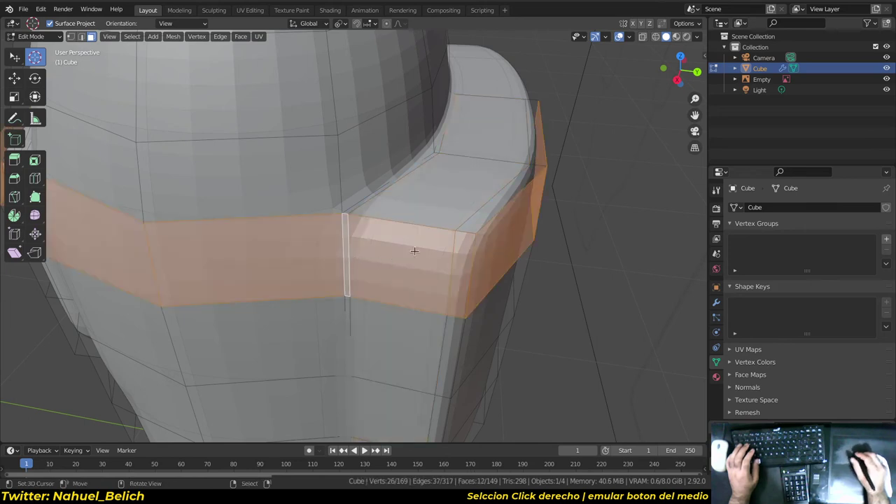
right_click(449, 268, "alt")
right_click(410, 246, "alt")
right_click(353, 264, "alt")
right_click(443, 262, "alt")
right_click(403, 292, "alt")
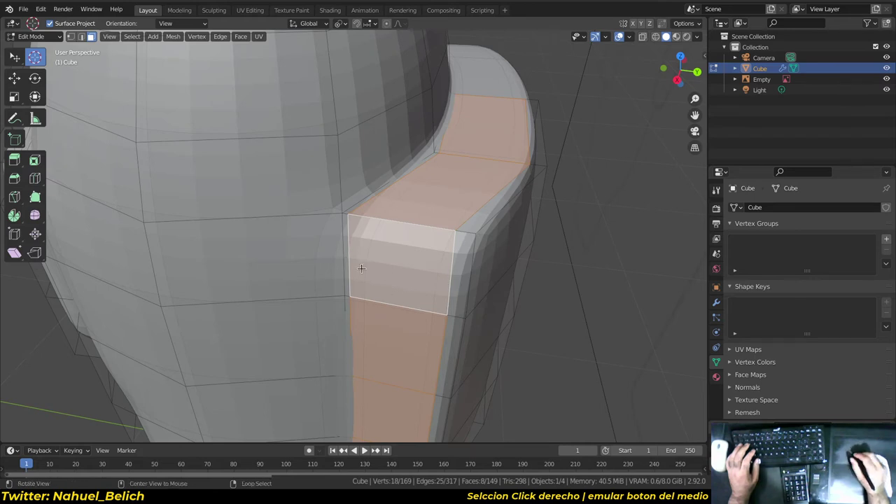
- Cycle through loops on the body's left and select the narrow loop along the backpack seam
right_click(362, 258, "alt")
right_click(362, 278, "alt")
right_click(406, 279, "alt")
right_click(414, 226, "alt")
right_click(348, 246, "alt")
right_click(321, 232, "alt")
right_click(345, 232, "alt")
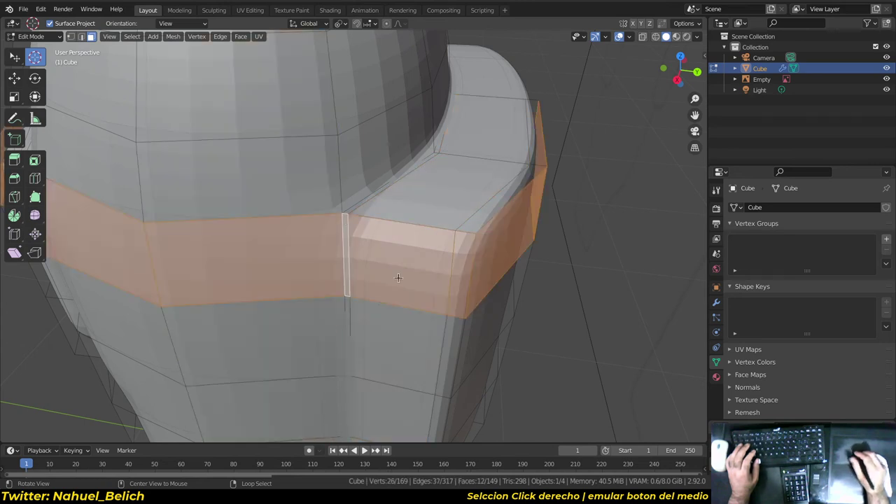
middle_click_drag(399, 276, 434, 323)
right_click(433, 323)
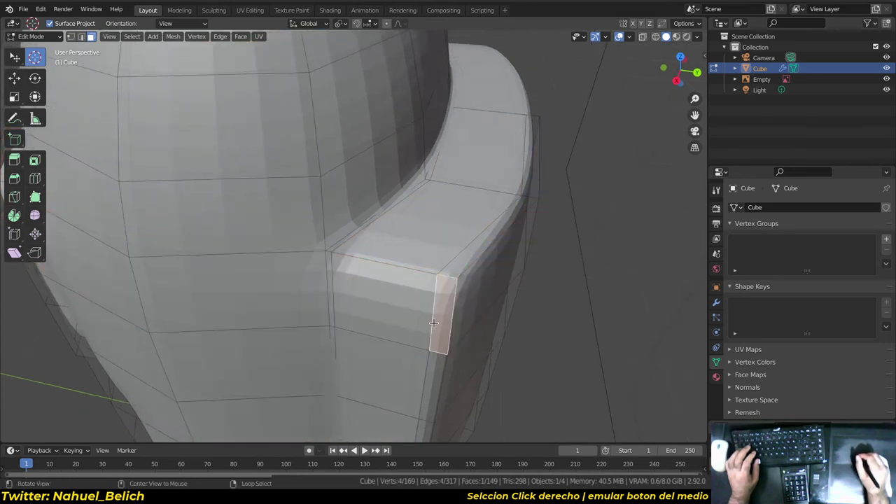
right_click(330, 250, "alt")
right_click(330, 250, "alt")
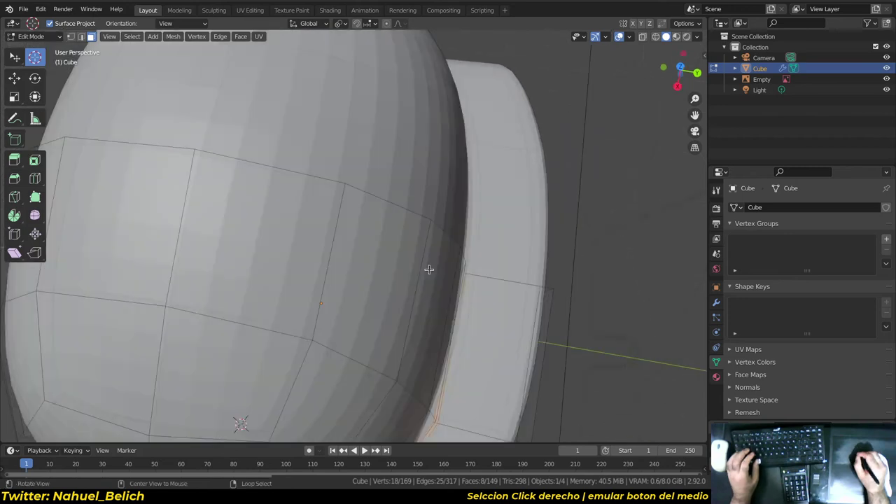
- Return to object mode and snap to the front view of the character
mouse_move(429, 194)
middle_mouse_down()
mouse_move(444, 250)
mouse_move(416, 264)
middle_mouse_up()
scroll(444, 250, "down", 5)
key("Tab")
key("w")
key("Escape")
key("KP_1")
- Apply Shade Smooth to the crewmate and orbit to inspect it
key("w")
left_click(416, 257)
mouse_move(356, 300)
middle_mouse_down()
mouse_move(429, 285)
mouse_move(369, 216)
middle_mouse_up()
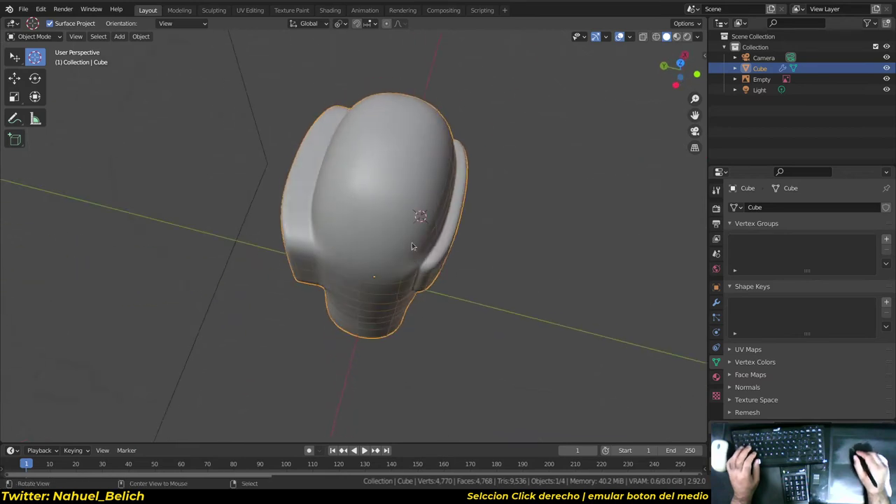
mouse_move(397, 185)
middle_mouse_down()
mouse_move(345, 191)
mouse_move(379, 231)
mouse_move(386, 264)
mouse_move(351, 284)
middle_mouse_up()
- In vertex select mode, move two vertices near the backpack seam to refine the body
key("Tab")
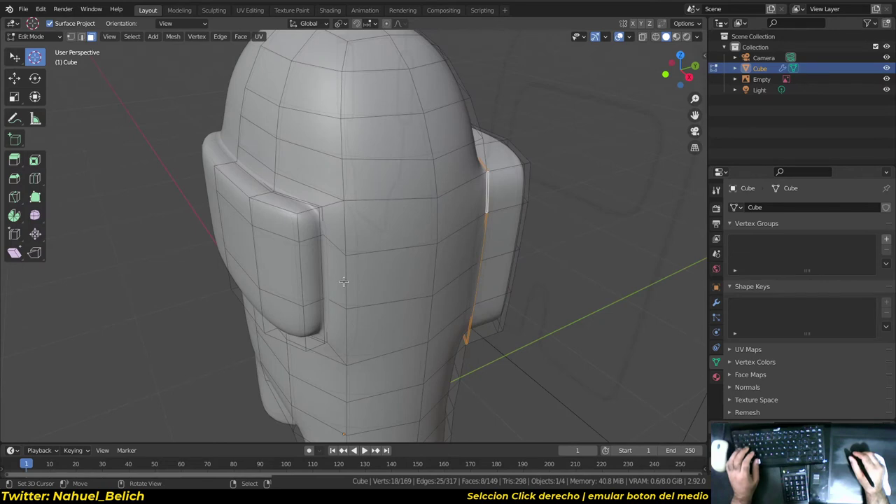
left_click(354, 287)
key("alt+a")
key("1")
key("g")
key("g")
left_click(353, 368)
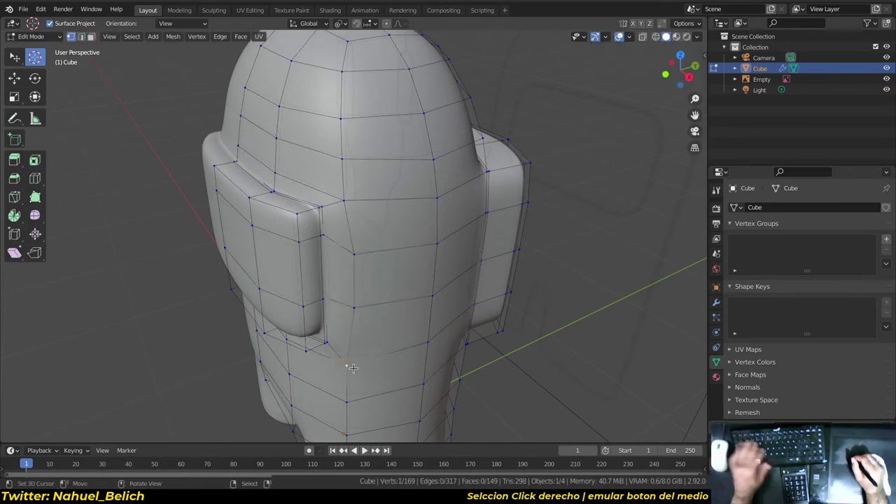
key("g")
left_click(361, 295)
right_click(237, 145)
key("g")
left_click(346, 184)
- Return to object mode and orbit around to inspect the smoothed crewmate
key("Tab")
mouse_move(230, 223)
middle_mouse_down()
mouse_move(428, 179)
mouse_move(454, 146)
mouse_move(333, 206)
mouse_move(370, 280)
mouse_move(386, 224)
mouse_move(366, 266)
mouse_move(295, 169)
mouse_move(397, 145)
middle_mouse_up()
mouse_move(413, 333)
middle_mouse_down()
mouse_move(439, 260)
mouse_move(403, 274)
middle_mouse_up()
scroll(414, 158, "up", 2)
middle_click_drag(415, 215, 312, 278)
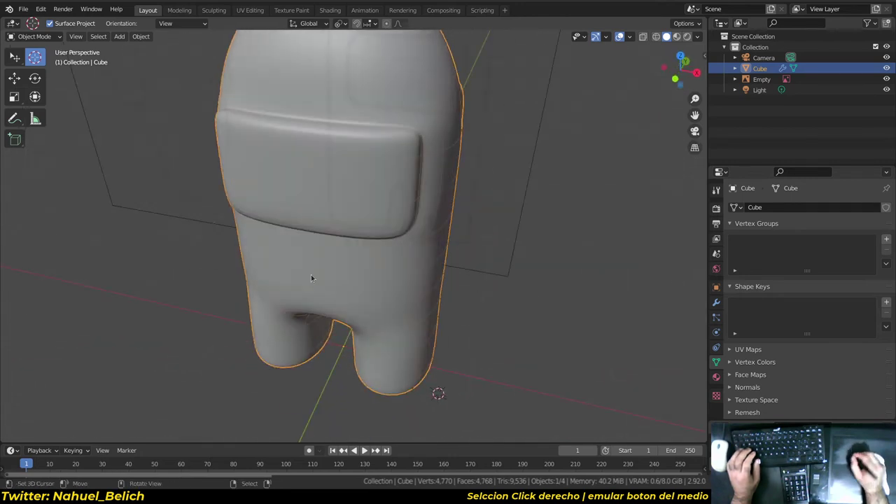
mouse_move(451, 216)
middle_mouse_down()
mouse_move(411, 146)
mouse_move(436, 244)
middle_mouse_up()
key("ctrl+Tab")
- Edge-slide the loop across the top of the head to a new position
left_click(490, 210)
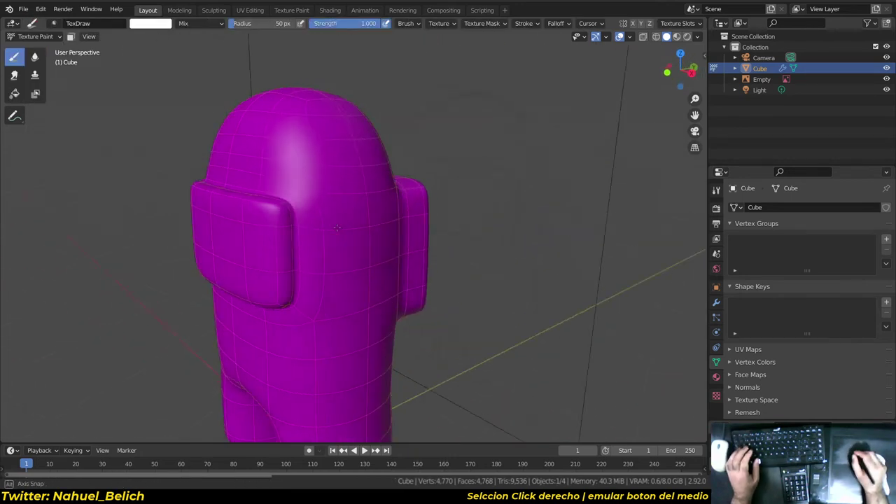
key("Tab")
mouse_move(369, 241)
middle_mouse_down()
mouse_move(393, 250)
mouse_move(346, 199)
middle_mouse_up()
right_click(414, 240, "alt")
key("g")
key("g")
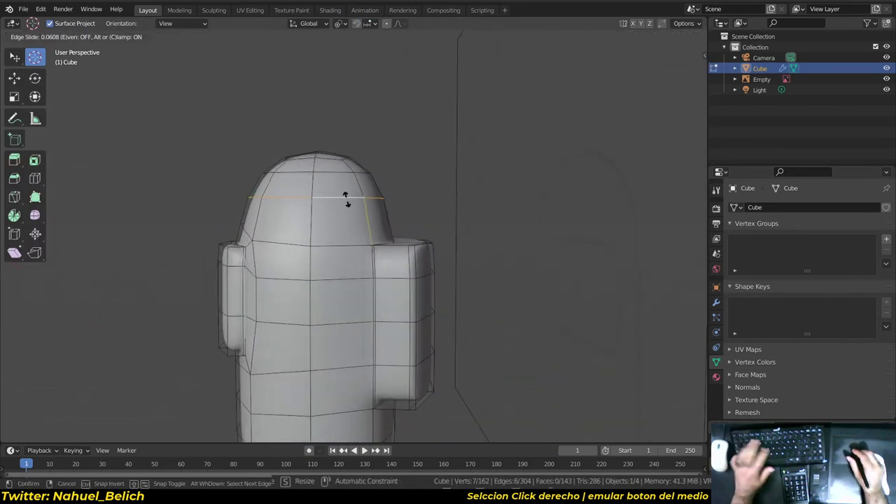
left_click(347, 200)
key("alt+s")
key("Escape")
middle_click_drag(421, 216, 402, 203)
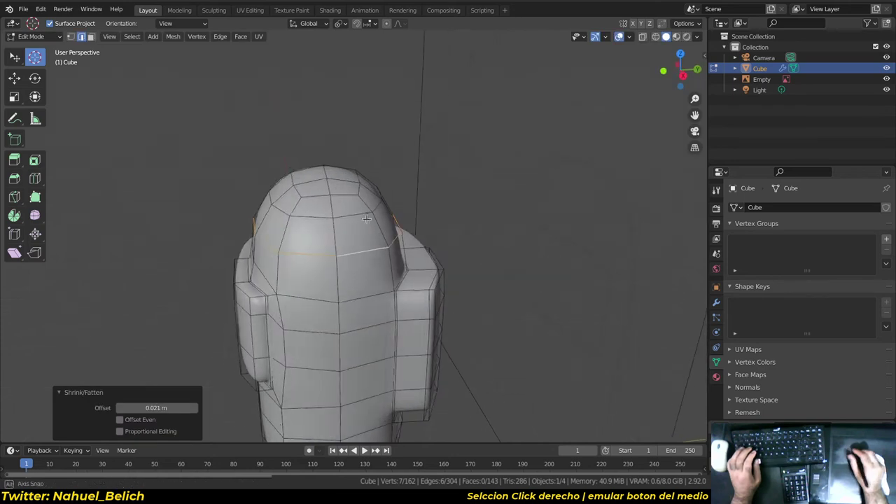
key("g")
key("g")
left_click(418, 215)
- Apply level-2 subdivision smoothing and inspect the model from the side
key("Tab")
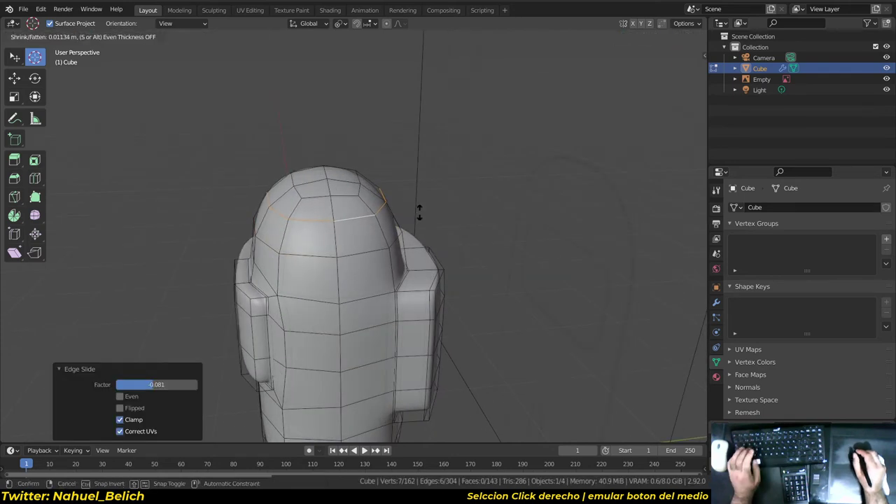
key("ctrl+2")
middle_click_drag(418, 215, 288, 314)
mouse_move(288, 314)
left_mouse_down("alt")
mouse_move(422, 206)
mouse_move(416, 270)
mouse_move(366, 213)
mouse_move(513, 269)
mouse_move(370, 192)
mouse_move(348, 213)
mouse_move(442, 253)
mouse_move(405, 220)
mouse_move(388, 236)
left_mouse_up("alt")
key("ctrl+Tab")
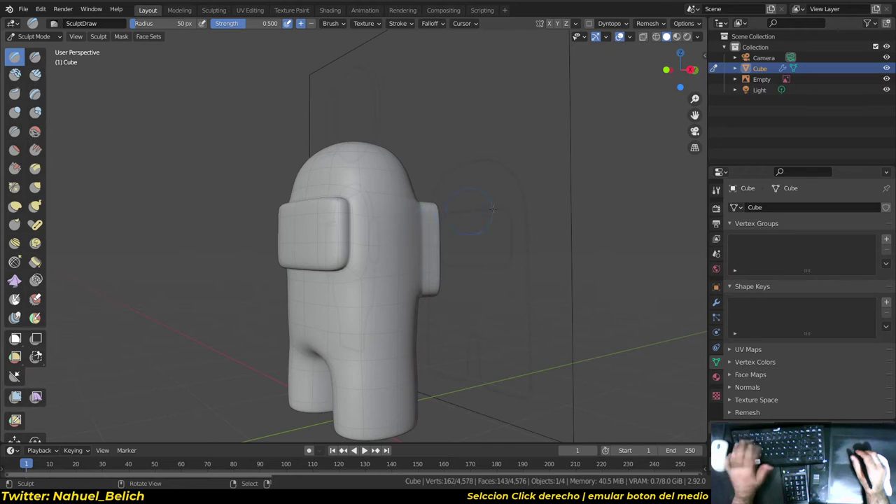
key("Tab")
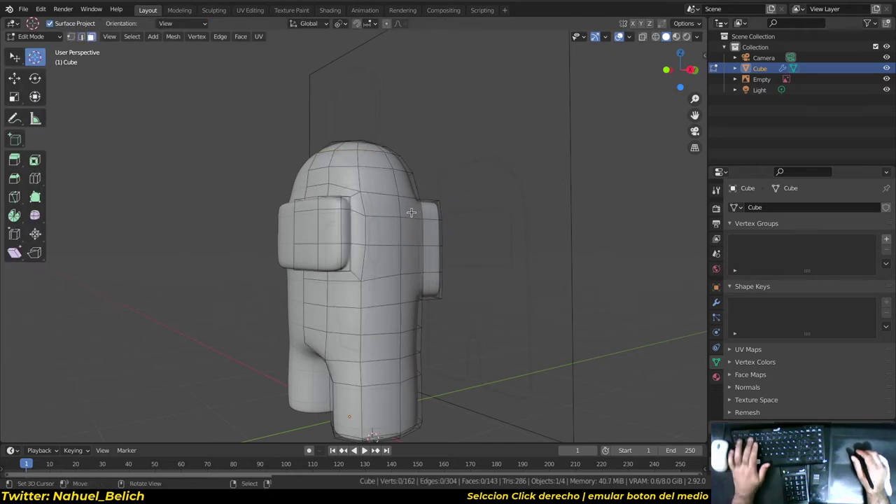
- Extrude the visor faces further outward along their normals
right_click(379, 267, "ctrl+shift")
mouse_move(410, 287)
left_mouse_down("alt")
mouse_move(512, 271)
mouse_move(443, 214)
mouse_move(378, 250)
left_mouse_up("alt")
key("Tab")
key("Tab")
right_click(378, 250)
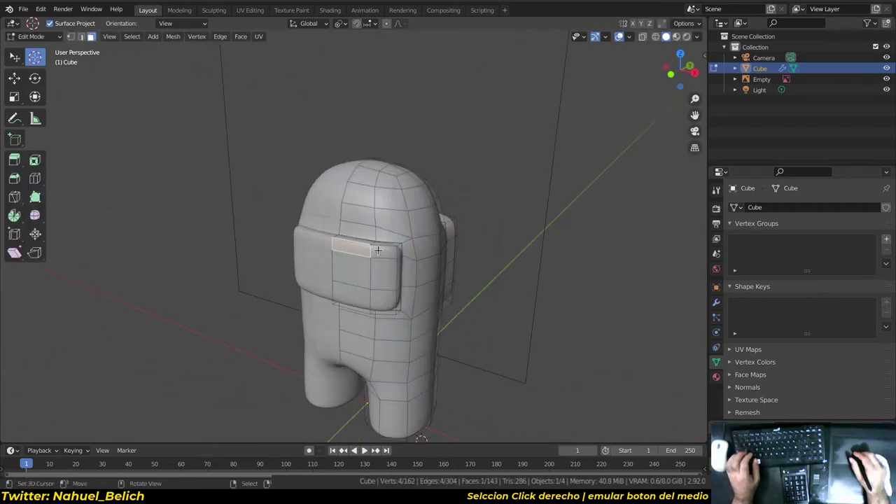
right_click(349, 298, "ctrl+shift")
key("alt+e")
mouse_move(462, 257)
left_mouse_down("alt")
mouse_move(421, 245)
mouse_move(530, 235)
mouse_move(370, 224)
left_mouse_up("alt")
left_click(368, 245)
key("Tab")
- Vertex-slide a vertex above the visor twice, then check the smoothed head
mouse_move(407, 213)
middle_mouse_down()
mouse_move(472, 184)
mouse_move(460, 230)
mouse_move(474, 232)
mouse_move(410, 300)
middle_mouse_up()
scroll(383, 241, "up", 4)
key("1")
right_click(414, 315)
key("shift+v")
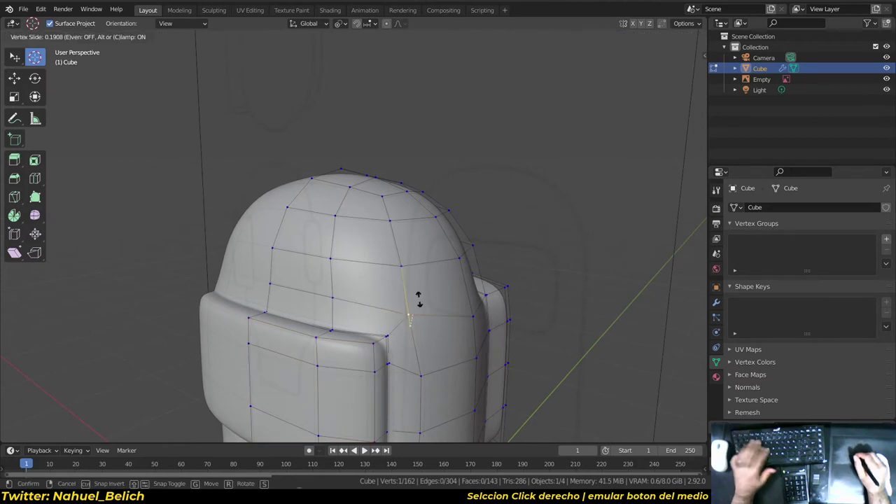
left_click(424, 310)
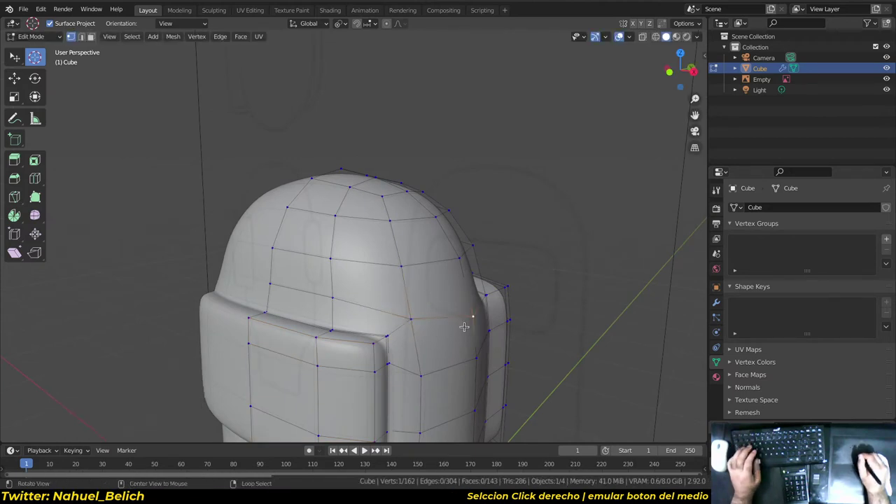
middle_click_drag(420, 321, 443, 258)
key("shift+v")
left_click(442, 257)
key("Tab")
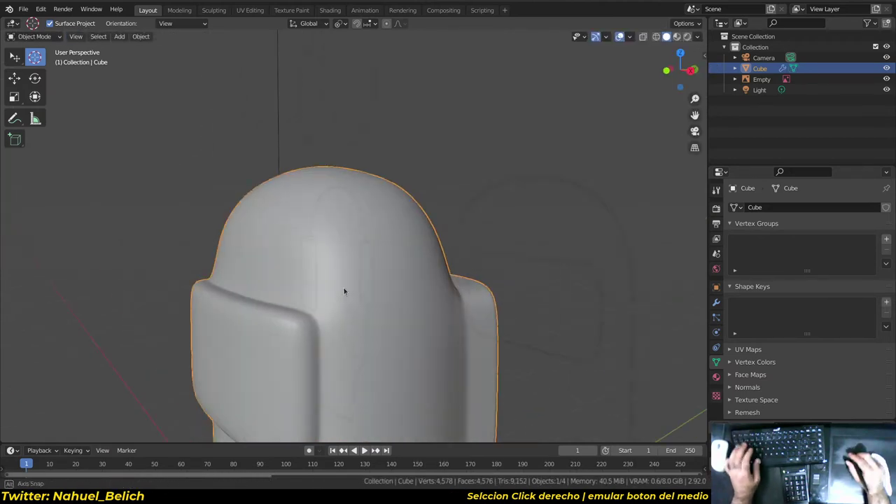
key("1")
mouse_move(380, 261)
middle_mouse_down()
mouse_move(450, 284)
mouse_move(391, 235)
mouse_move(408, 270)
mouse_move(501, 250)
mouse_move(456, 234)
mouse_move(485, 264)
mouse_move(203, 244)
mouse_move(259, 236)
mouse_move(465, 300)
mouse_move(413, 313)
mouse_move(286, 295)
mouse_move(419, 276)
mouse_move(389, 281)
mouse_move(379, 300)
mouse_move(434, 281)
middle_mouse_up()
- Add a single armature bone at the origin between the legs
right_click(418, 277)
scroll(415, 322, "up", 3)
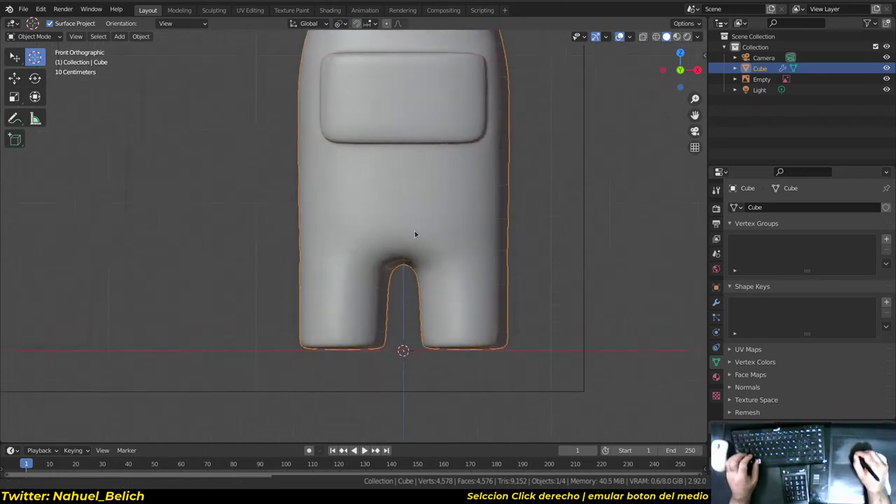
middle_click_drag(415, 322, 362, 333)
key("shift+a")
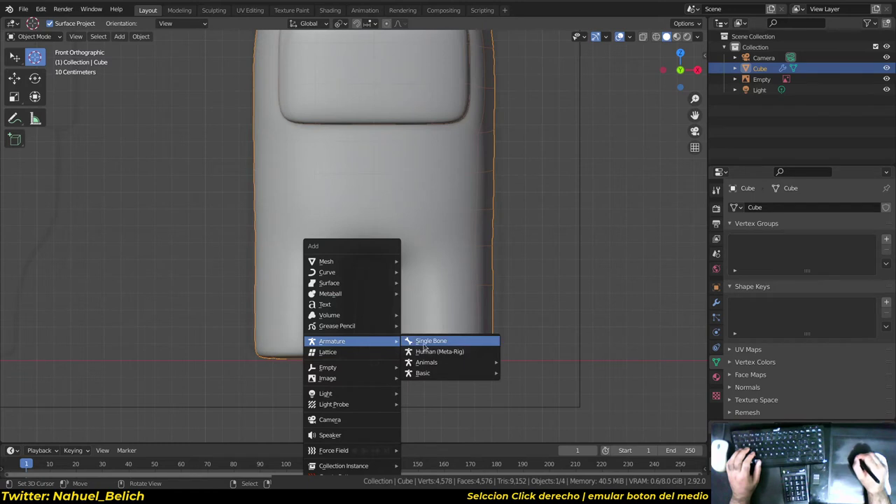
left_click(432, 342)
- Toggle X-ray display to see the bone inside the mesh, then return to solid
scroll(433, 340, "down", 2)
middle_click_drag(406, 254, 392, 272, "shift")
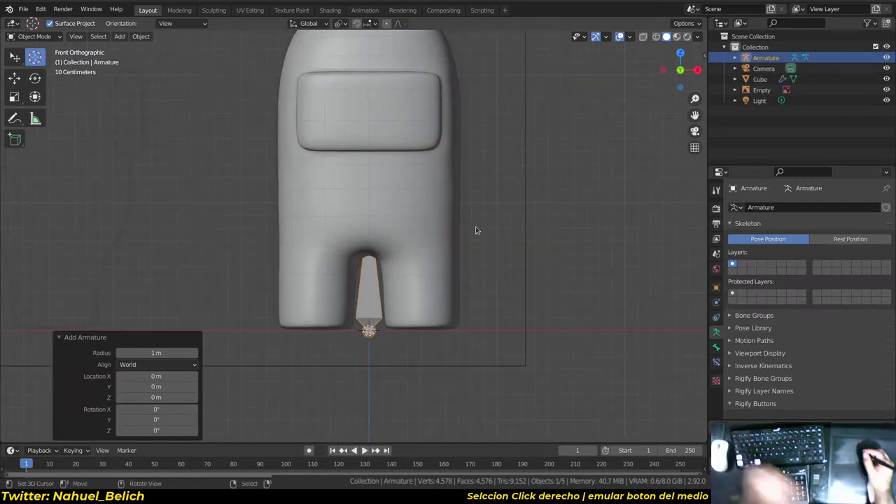
scroll(398, 364, "up", 3)
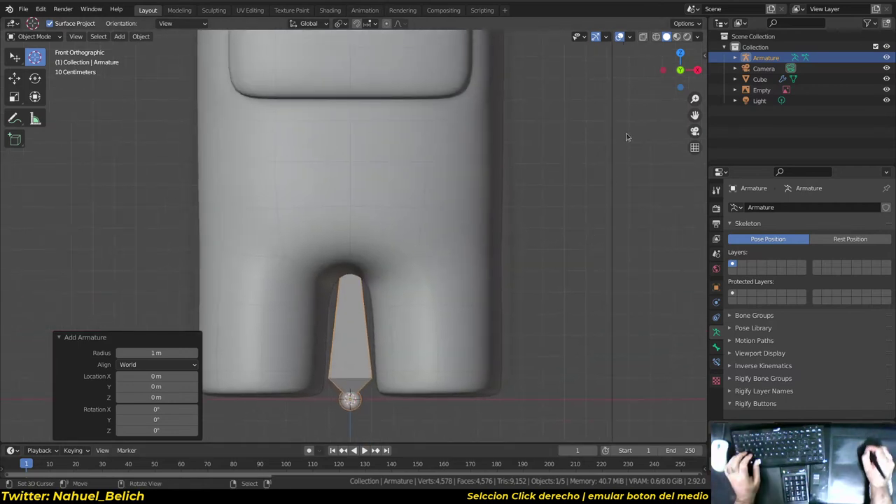
left_click(642, 37)
left_click(642, 37)
left_click(642, 37)
left_click(643, 37)
left_click(642, 37)
left_click(642, 40)
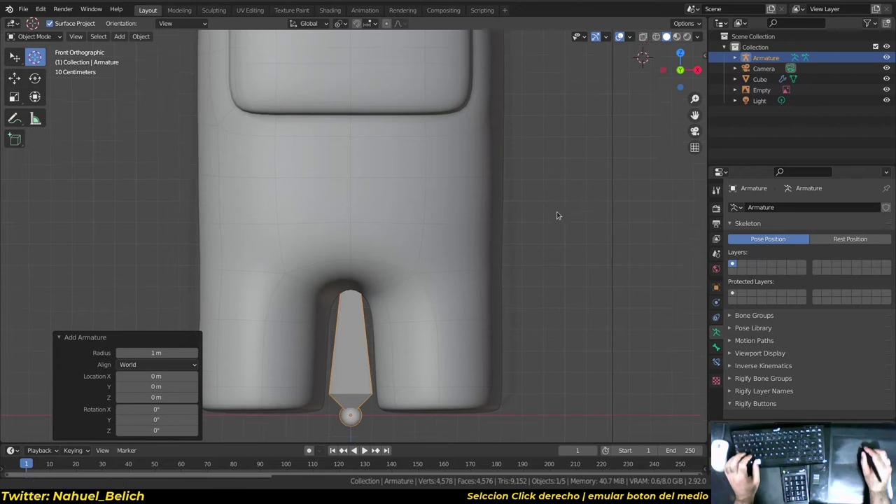
scroll(444, 274, "down", 2)
- Select the reference image empty and delete it
right_click(374, 334)
right_click(358, 355)
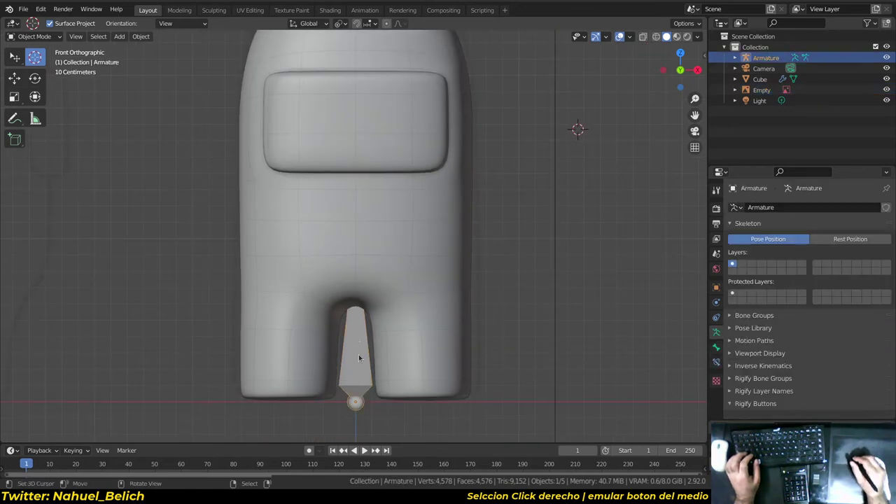
scroll(476, 384, "down", 5)
right_click(434, 323)
key("Delete")
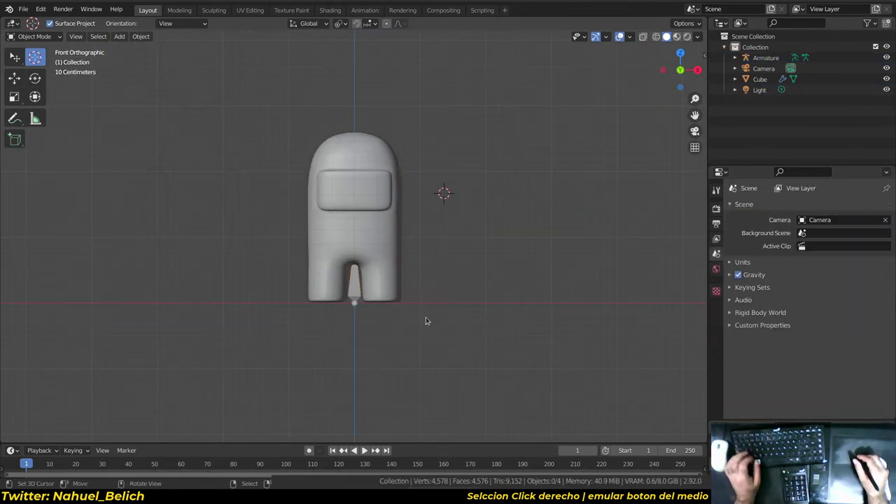
middle_click_drag(425, 320, 411, 341, "shift")
scroll(499, 270, "up", 1)
key("shift+s")
key("Escape")
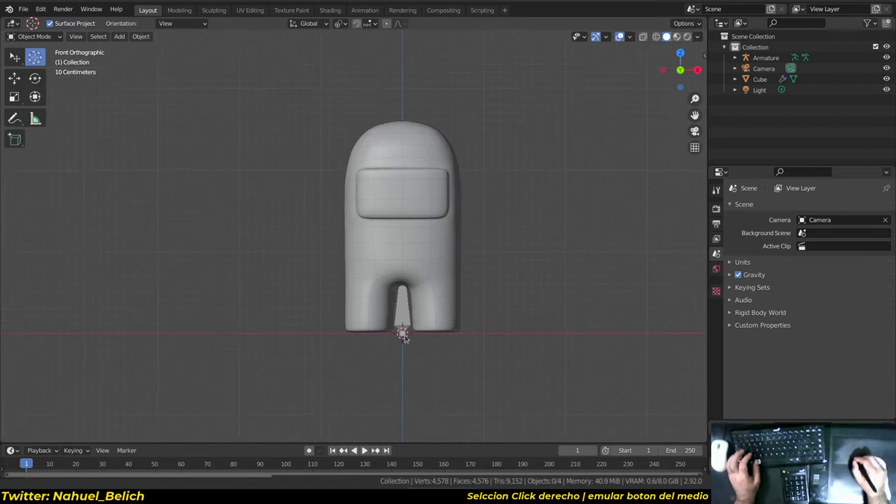
- Select the armature bone and recheck its placement in X-ray view
right_click(401, 329)
scroll(401, 329, "up", 1)
scroll(401, 329, "up", 1)
left_click(643, 36)
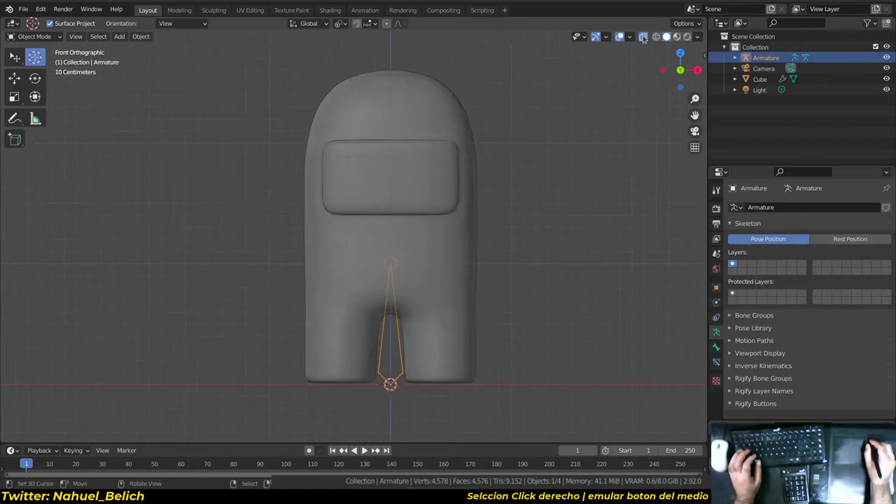
left_click(644, 37)
double_click(644, 36)
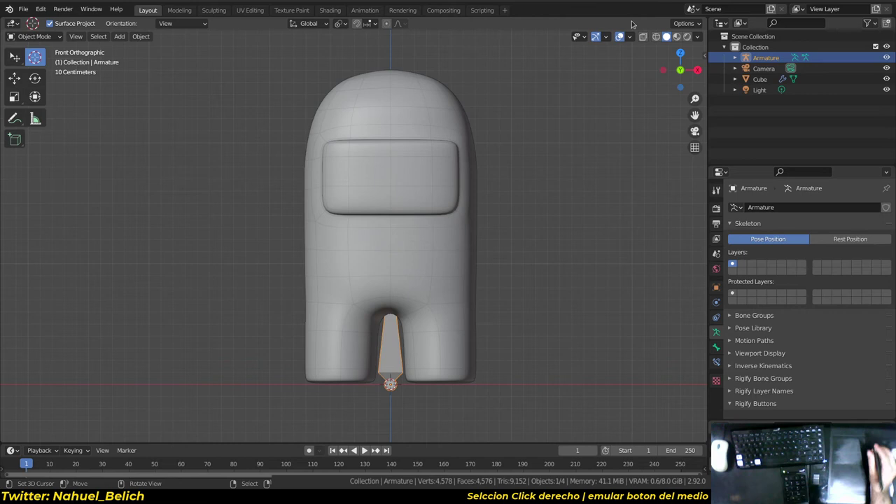
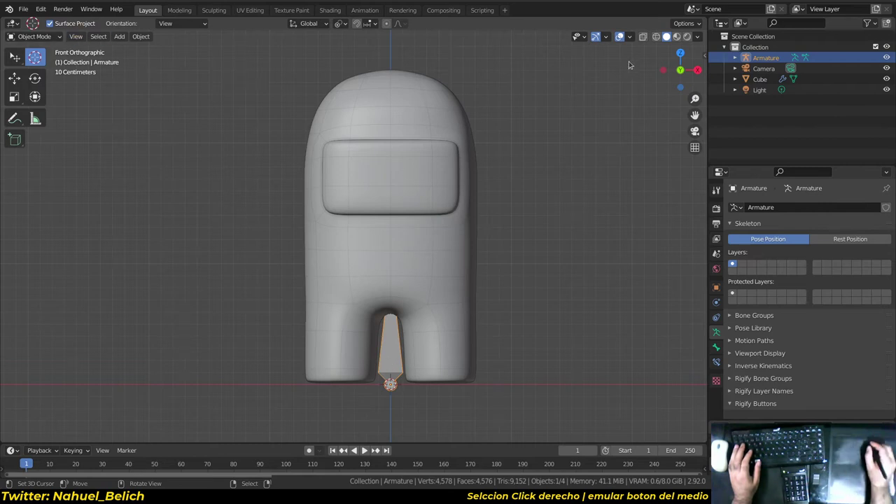
- Switch the armature to Pose Mode with X-ray off and select the leg bone
left_click(644, 37)
left_click(643, 36)
left_click(643, 36)
left_click(644, 37)
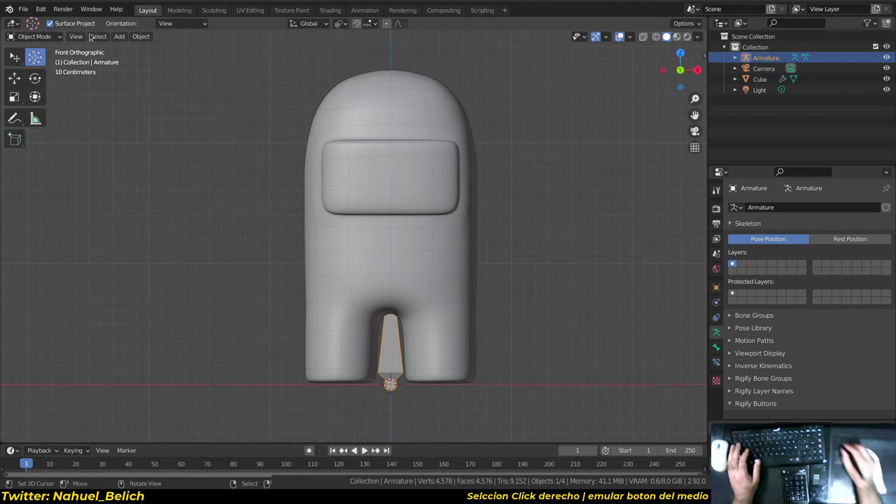
left_click(34, 36)
left_click(28, 71)
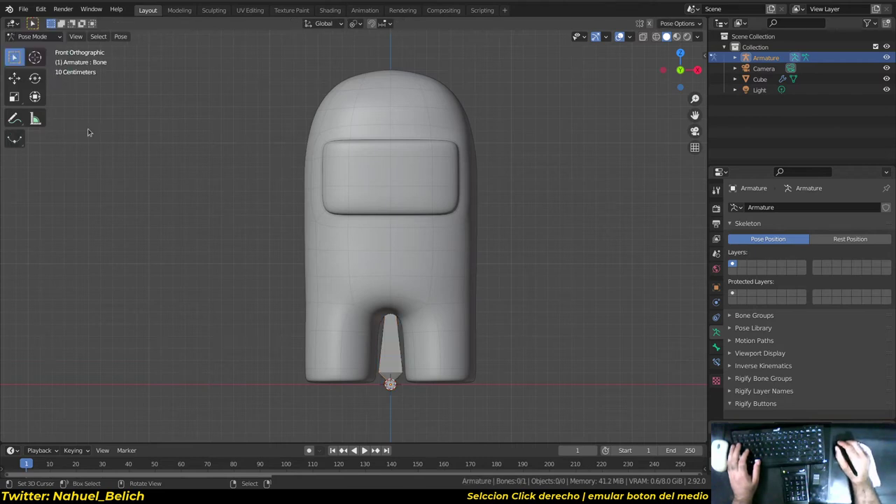
left_click(643, 37)
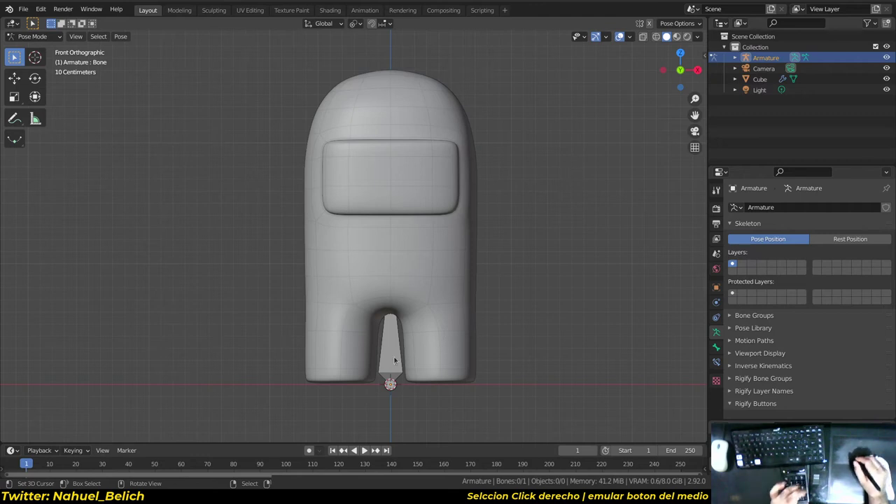
right_click(386, 351)
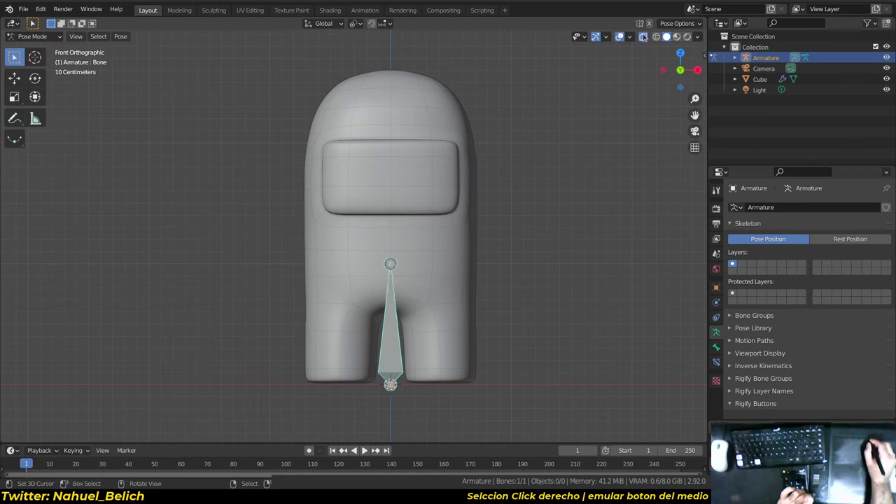
- Try X-Ray in the Viewport Shading options, leaving the body opaque
left_click(698, 37)
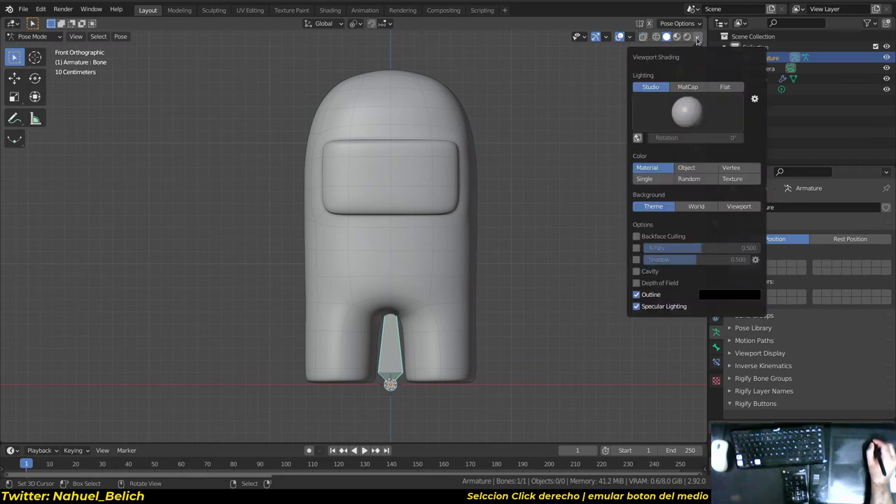
left_click(636, 248)
left_click(637, 248)
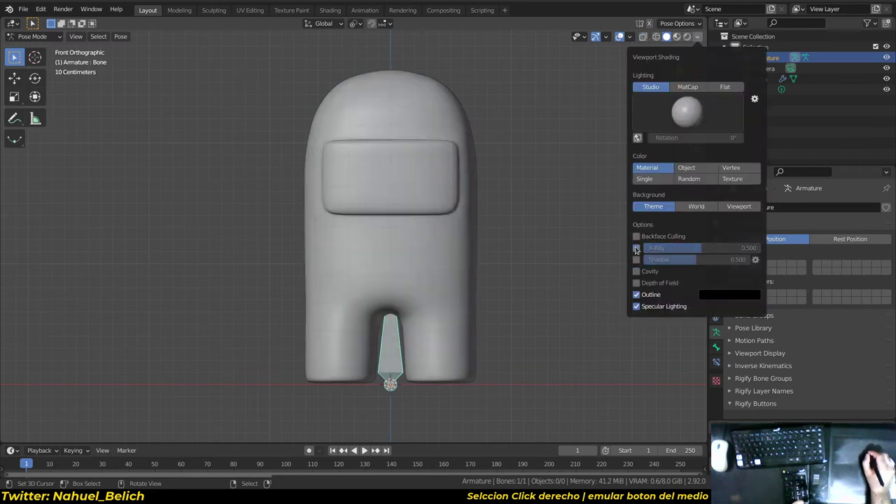
left_click(637, 248)
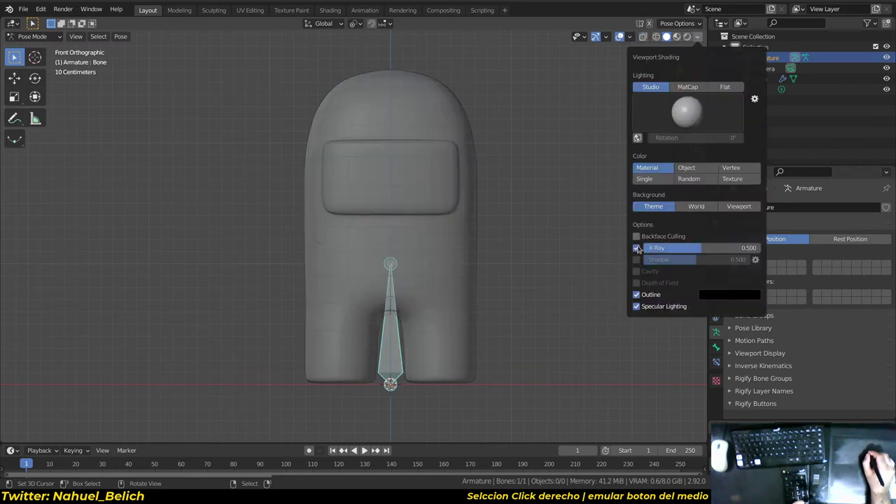
left_click(695, 43)
left_click(630, 37)
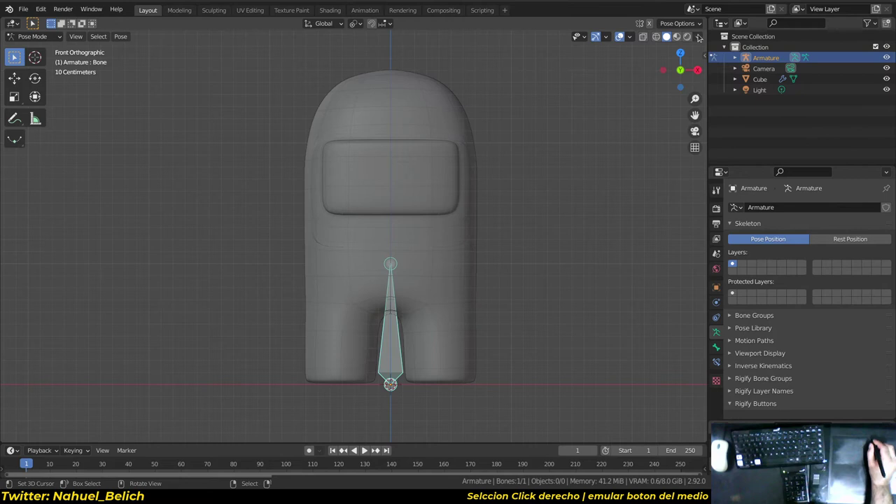
left_click(697, 36)
left_click(636, 248)
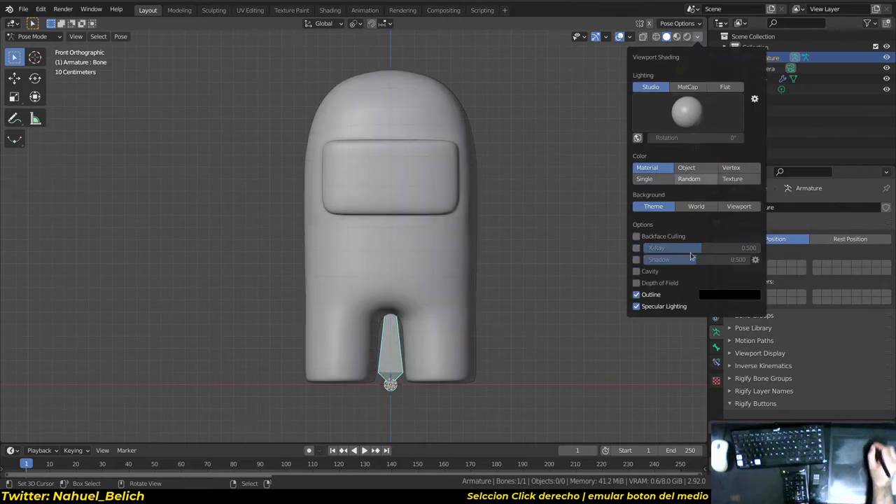
- Test Fade Geometry in the overlays and toggle X-Ray, ending with see-through off
left_click(630, 37)
left_click(563, 276)
left_click(563, 276)
left_click(563, 275)
left_click(563, 276)
left_click(563, 276)
left_click(563, 276)
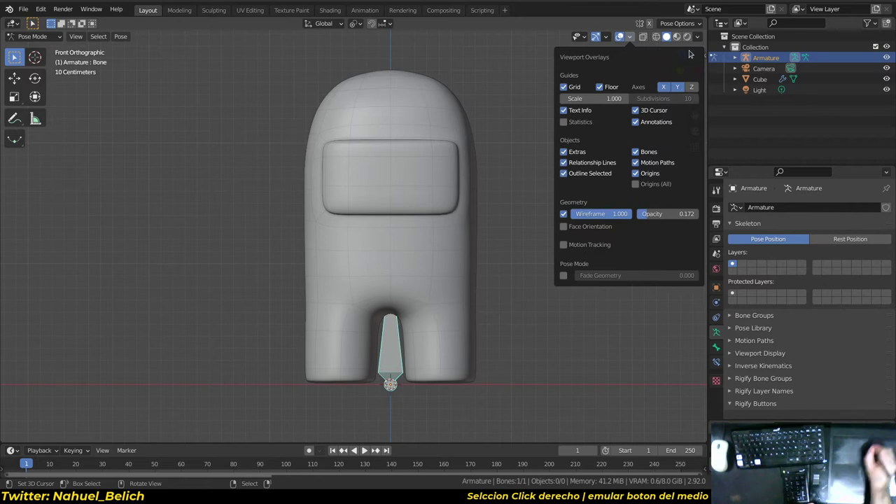
left_click(698, 37)
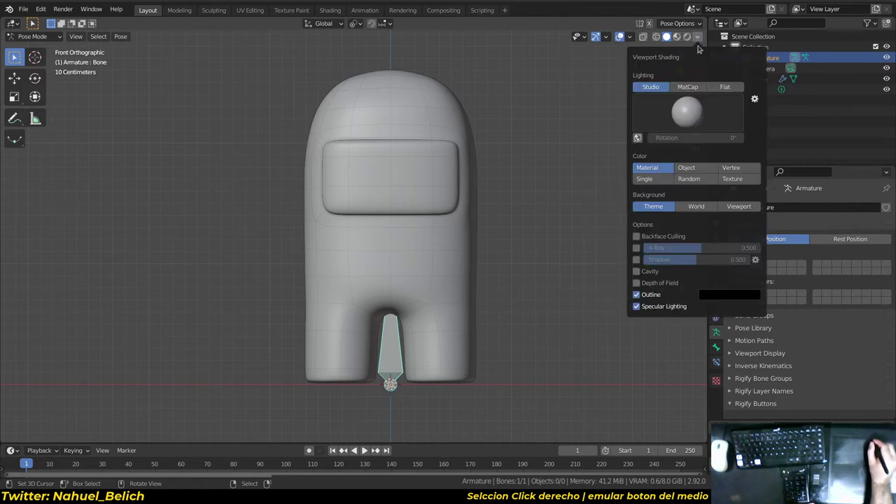
left_click(638, 249)
left_click(637, 249)
left_click(637, 249)
left_click(637, 250)
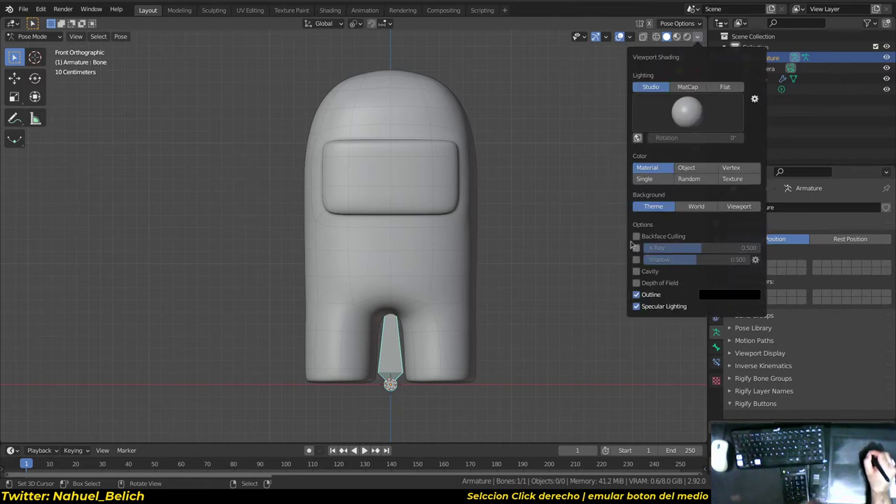
left_click(644, 38)
left_click(643, 38)
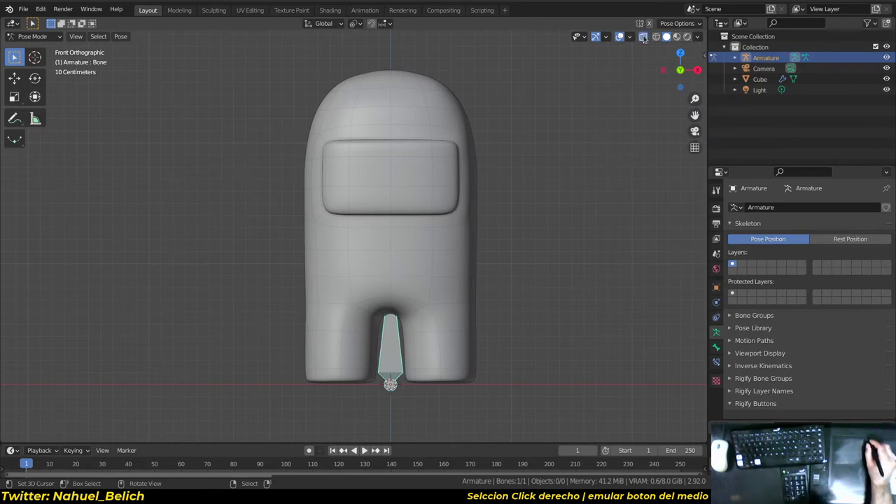
left_click(644, 37)
left_click(644, 37)
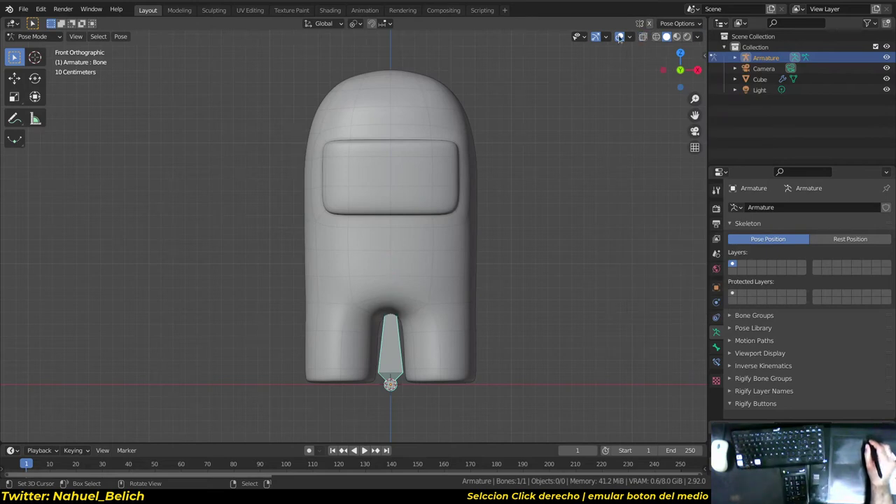
- Enable Fade Geometry, adjust its strength, and turn on X-Ray so the bone shows
left_click(629, 37)
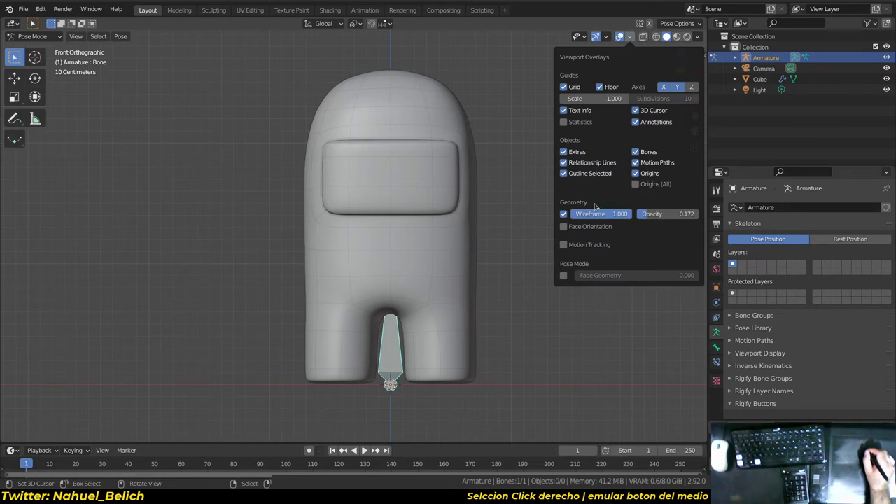
left_click(632, 37)
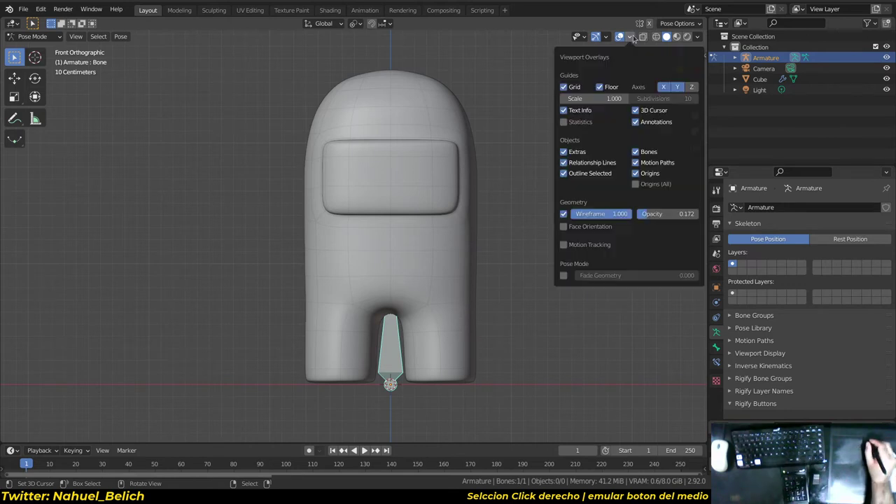
left_click(563, 275)
left_click_drag(629, 276, 706, 280)
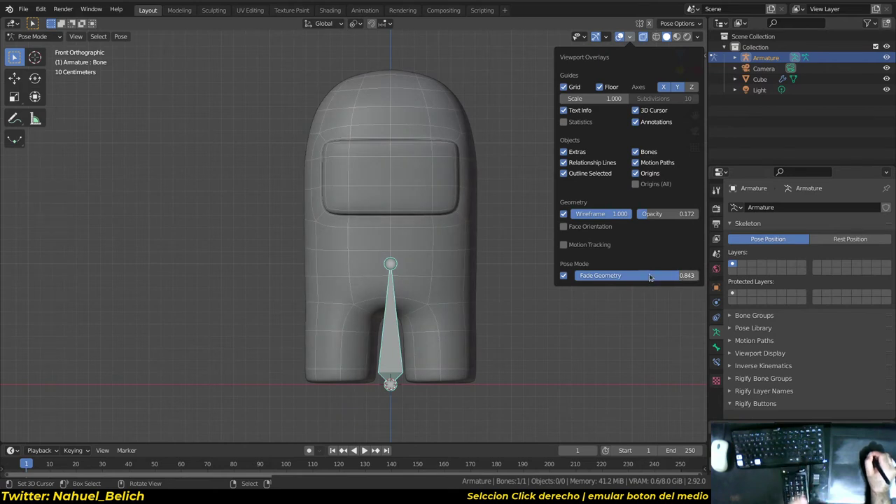
left_click_drag(659, 278, 616, 278)
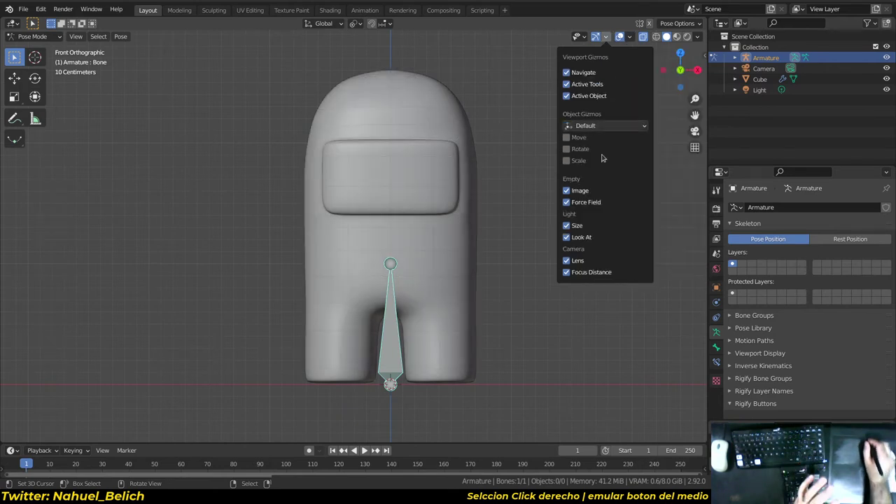
left_click(698, 37)
left_click(637, 248)
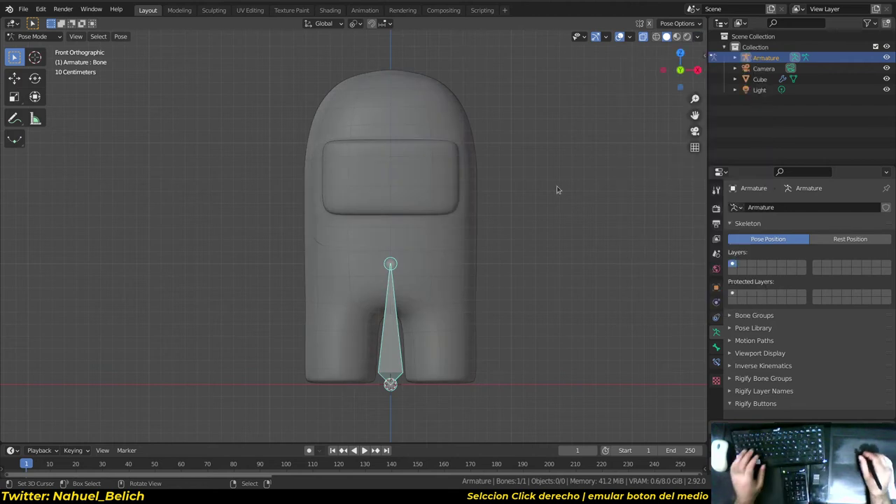
- Enter Edit Mode on the armature and frame the character with the body opaque
scroll(479, 351, "up", 1)
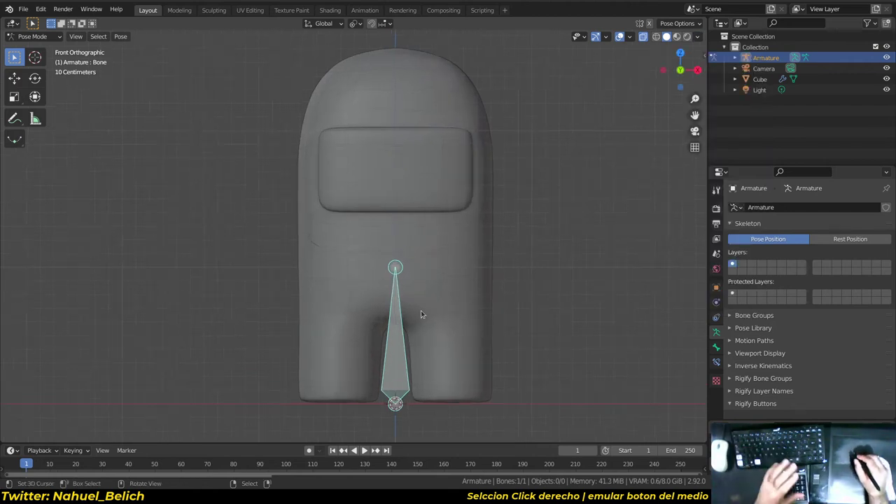
key("Tab")
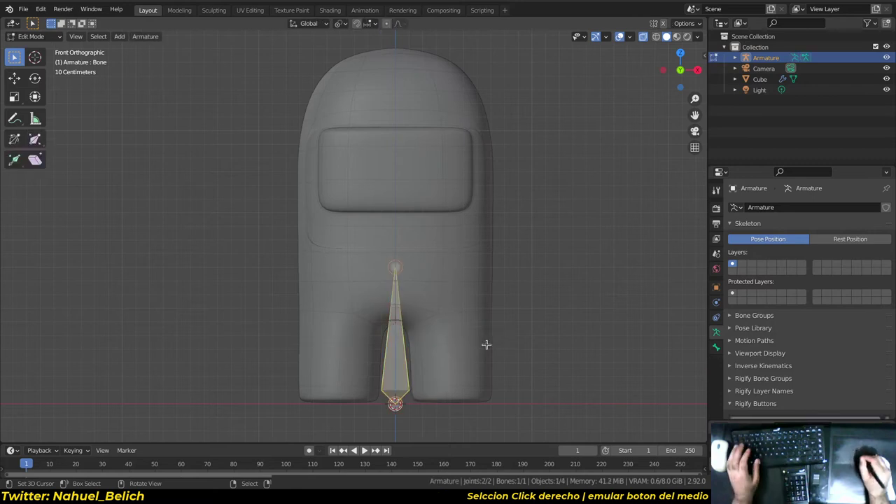
left_click(643, 37)
left_click(643, 37)
left_click(643, 37)
left_click(643, 38)
left_click(643, 37)
left_click(643, 37)
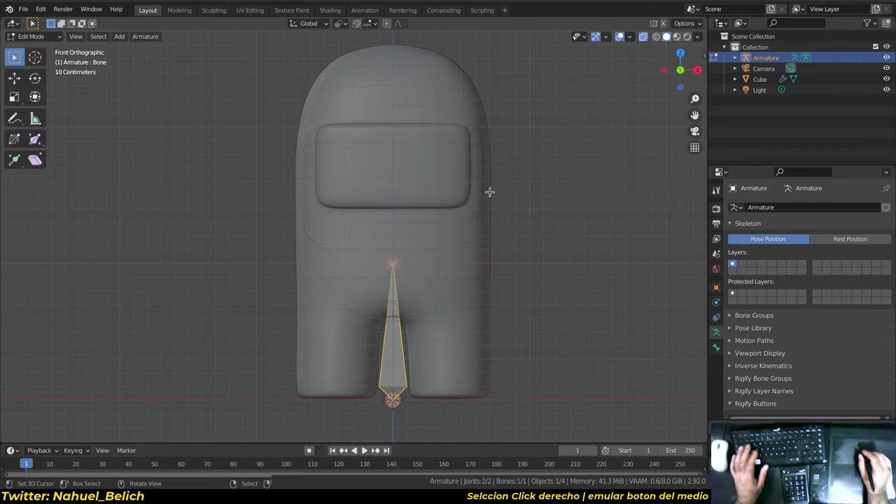
middle_click_drag(523, 182, 424, 248, "shift")
middle_click_drag(423, 339, 433, 237, "ctrl")
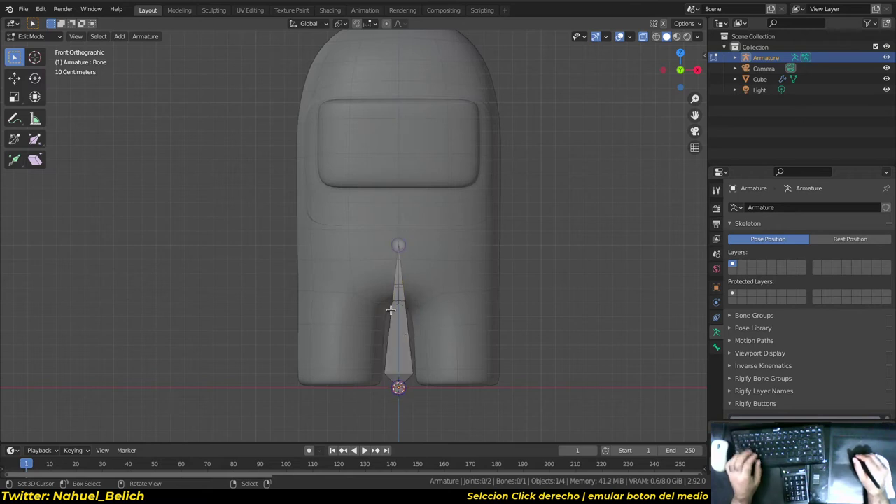
- Select the bone in Edit Mode and raise it vertically into the body
key("Tab")
key("Tab")
key("Tab")
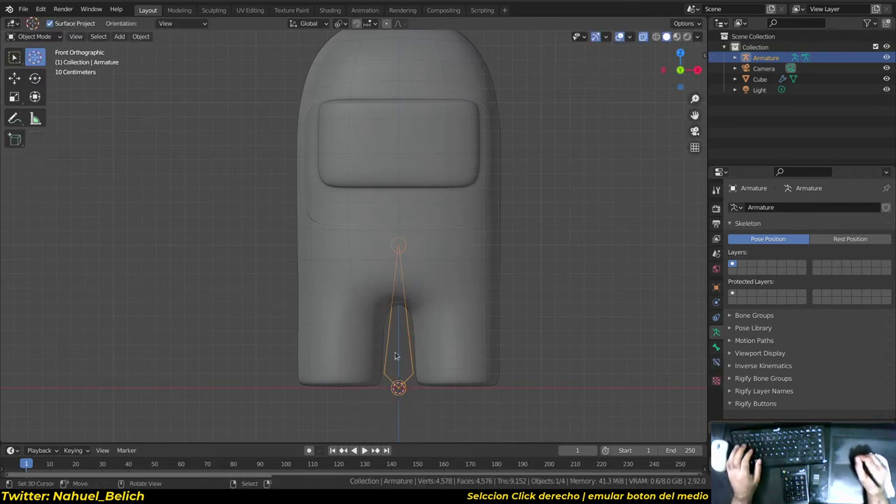
left_click(522, 343)
right_click(416, 364)
key("g")
key("z")
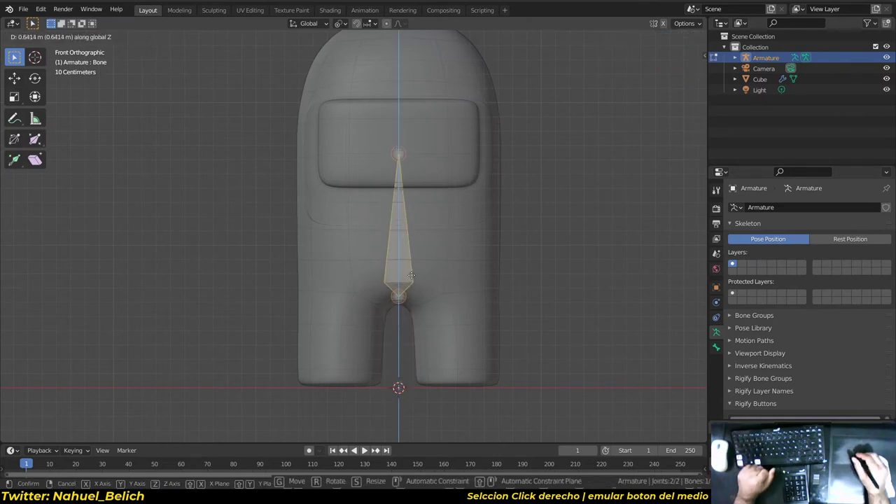
left_click(414, 271)
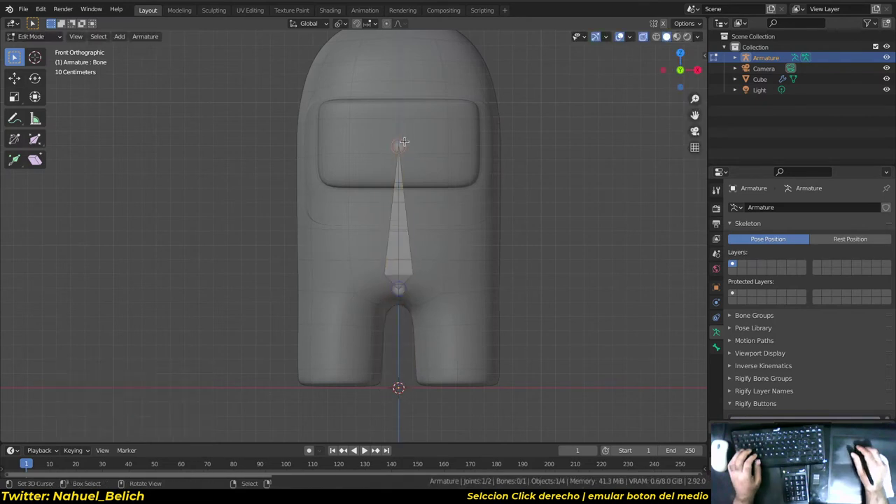
- Raise the bone tip up to the head and subdivide the bone into two
scroll(426, 224, "up", 2)
key("g")
key("z")
left_click(429, 124)
right_click(385, 276)
key("w")
left_click(456, 277)
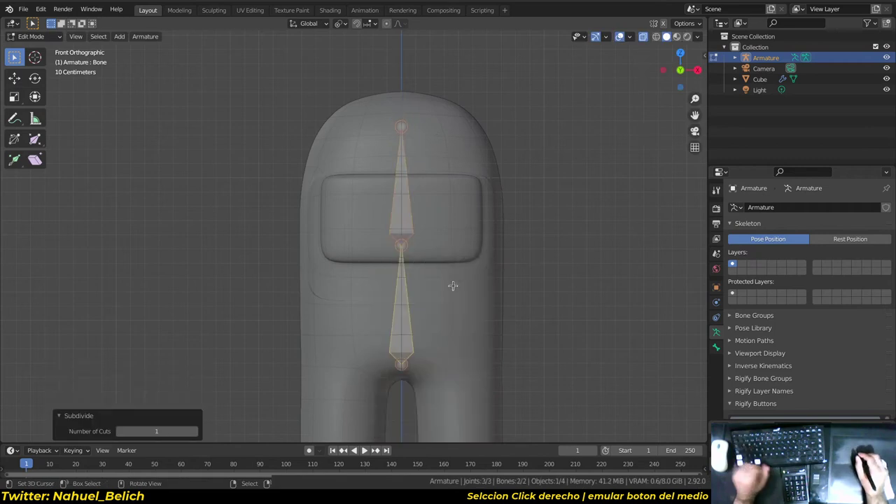
- Lower the bottom joint to the character's base along Z and select the lower bone
scroll(441, 294, "down", 1)
scroll(427, 266, "down", 1)
key("g")
key("z")
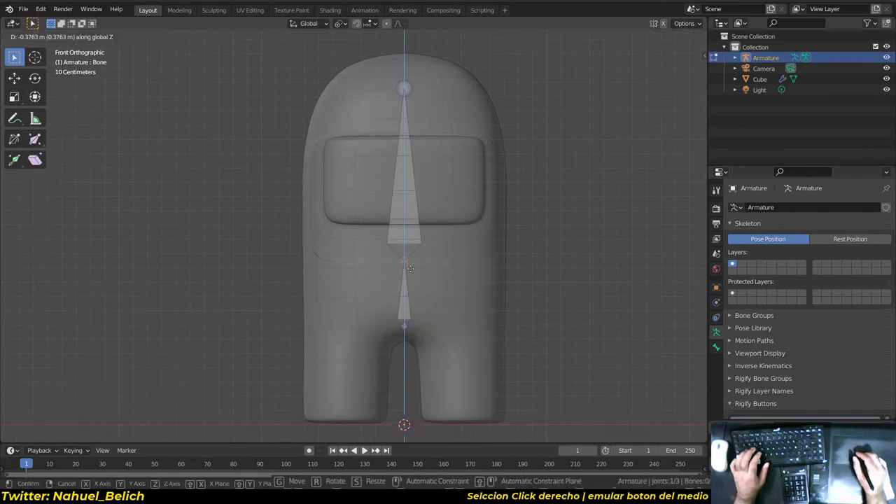
left_click(412, 241)
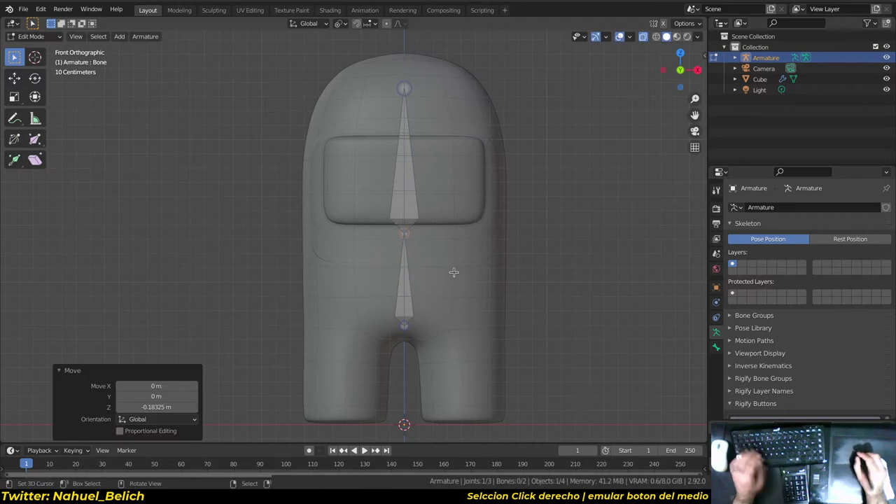
mouse_move(446, 281)
middle_mouse_down()
mouse_move(598, 243)
mouse_move(463, 278)
middle_mouse_up()
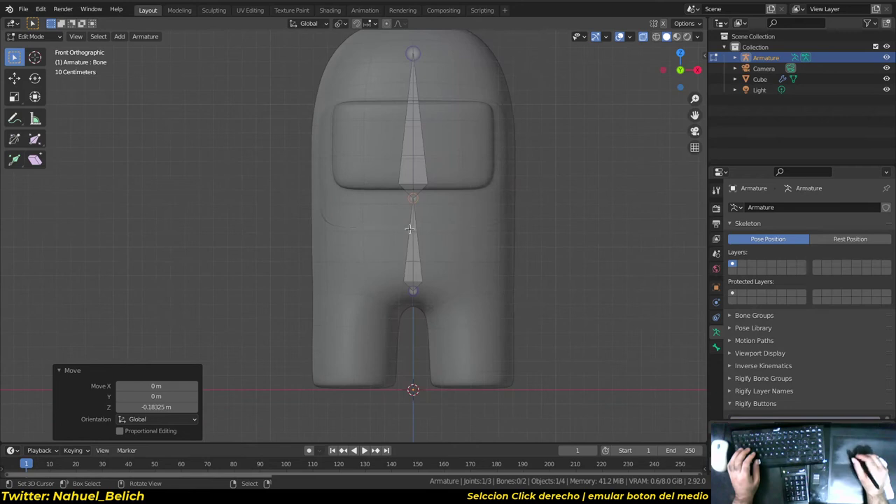
right_click(420, 250)
- Duplicate the lower body bone, flip it 180° and move it into the right-hand leg
middle_click_drag(478, 308, 411, 231, "shift")
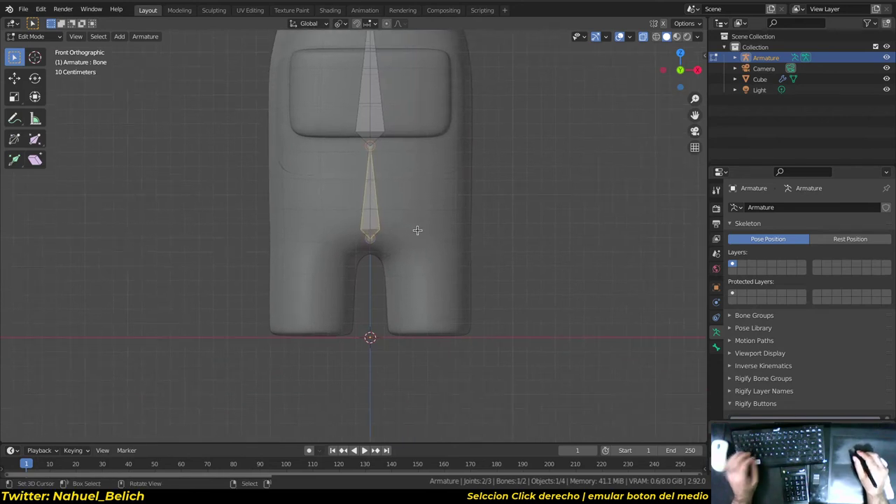
key("shift+d")
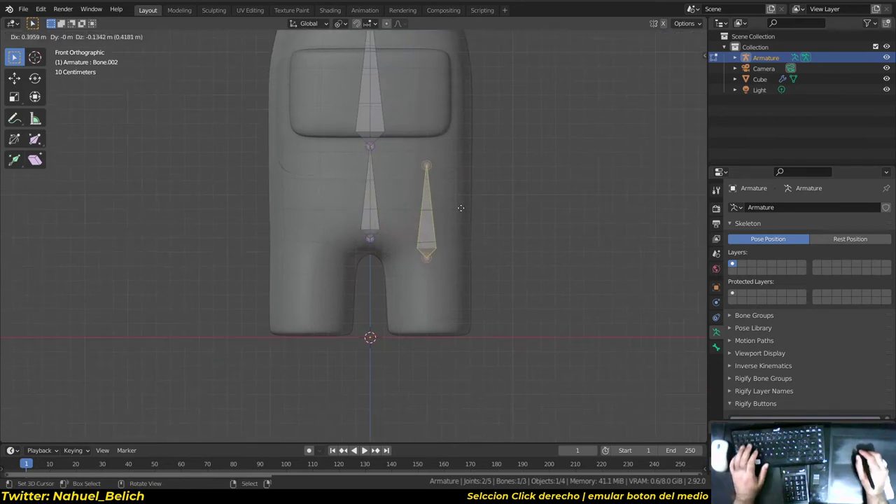
left_click(461, 208)
key("r")
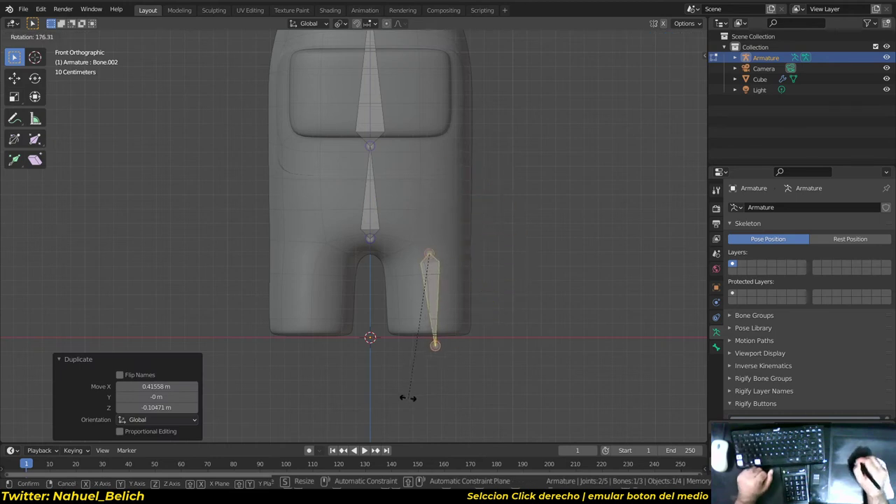
left_click(402, 395)
key("g")
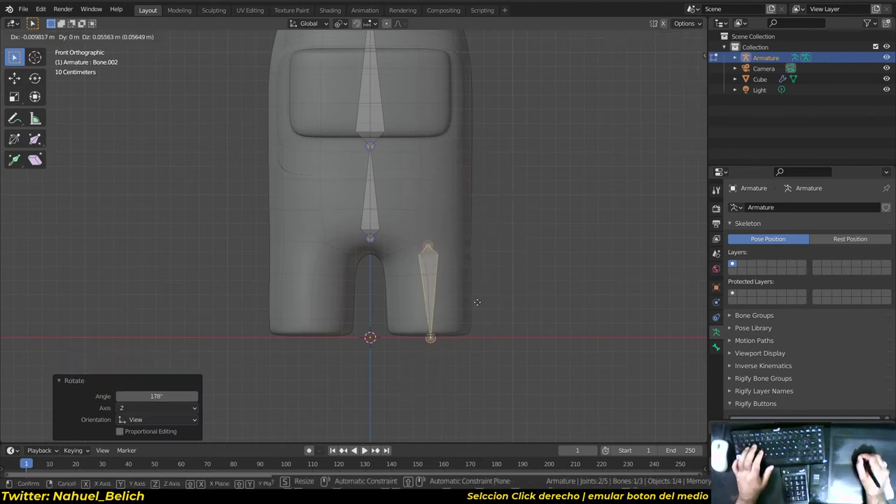
left_click(472, 276)
- Fine-tune the leg bone's rotation and position inside the leg
key("r")
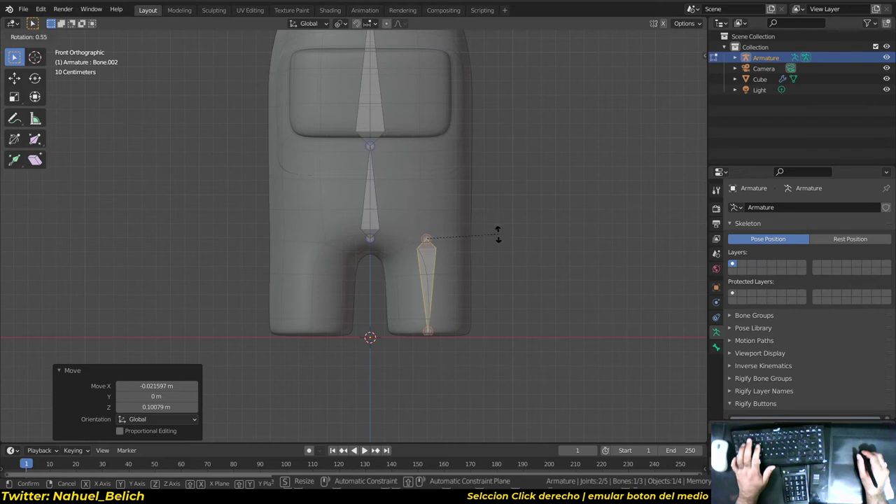
left_click(498, 234)
key("g")
left_click(502, 241)
key("r")
right_click(503, 217)
key("g")
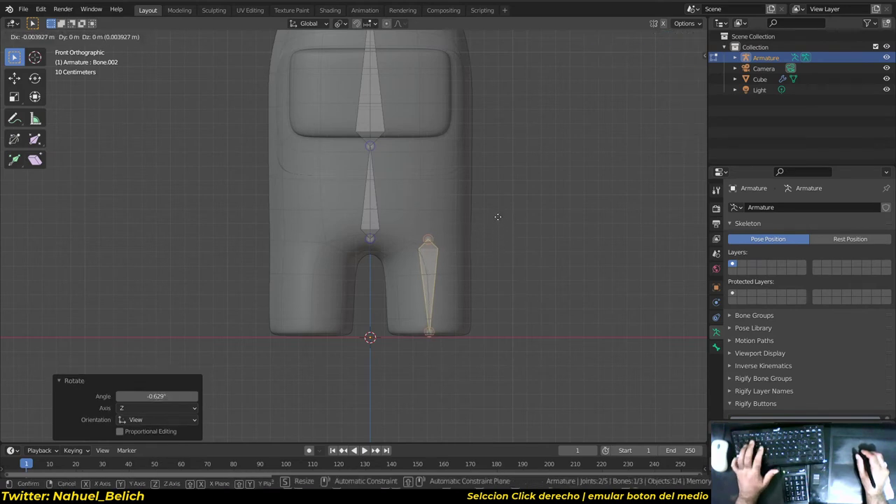
left_click(498, 215)
- Subdivide the leg bone into two and adjust the middle knee joint from the side
right_click(461, 296)
left_click(458, 296)
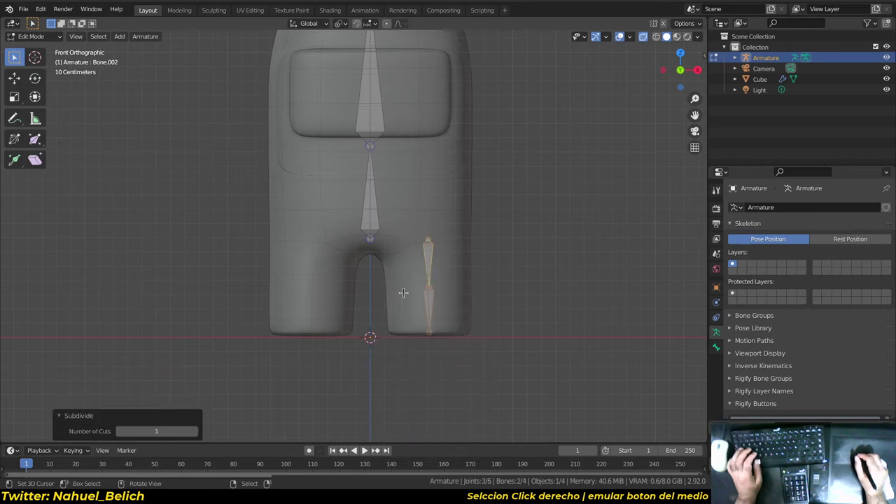
middle_click_drag(402, 294, 578, 292, "alt")
scroll(434, 308, "up", 3)
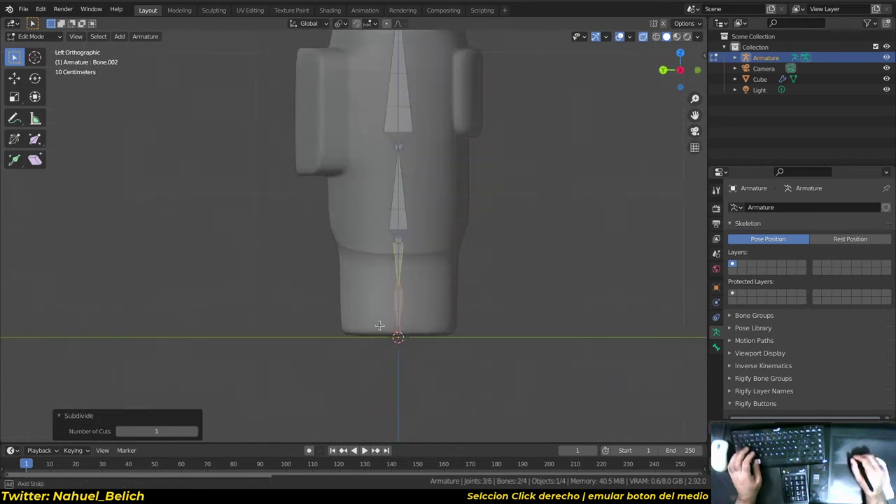
right_click(427, 317)
key("g")
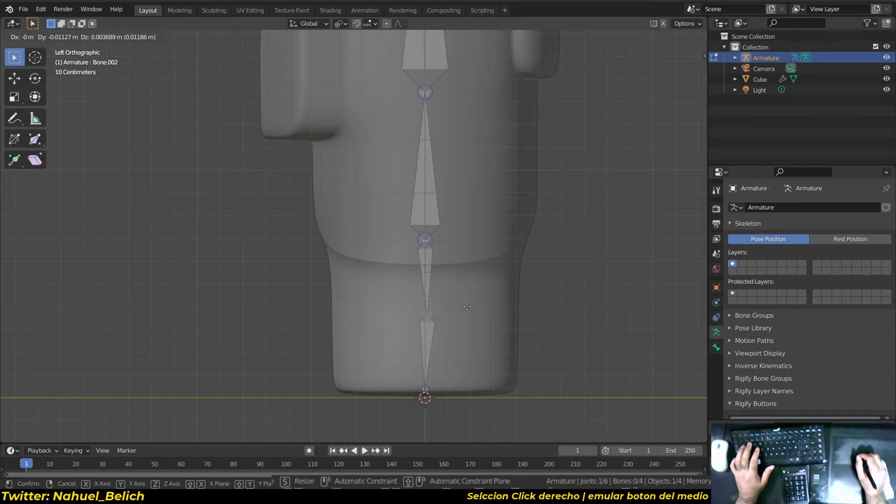
left_click(467, 306)
key("Tab")
mouse_move(482, 274)
middle_mouse_down("alt")
mouse_move(302, 260)
mouse_move(375, 289)
mouse_move(390, 308)
mouse_move(335, 378)
middle_mouse_up("alt")
mouse_move(335, 344)
middle_mouse_down("alt")
mouse_move(436, 312)
mouse_move(453, 316)
middle_mouse_up("alt")
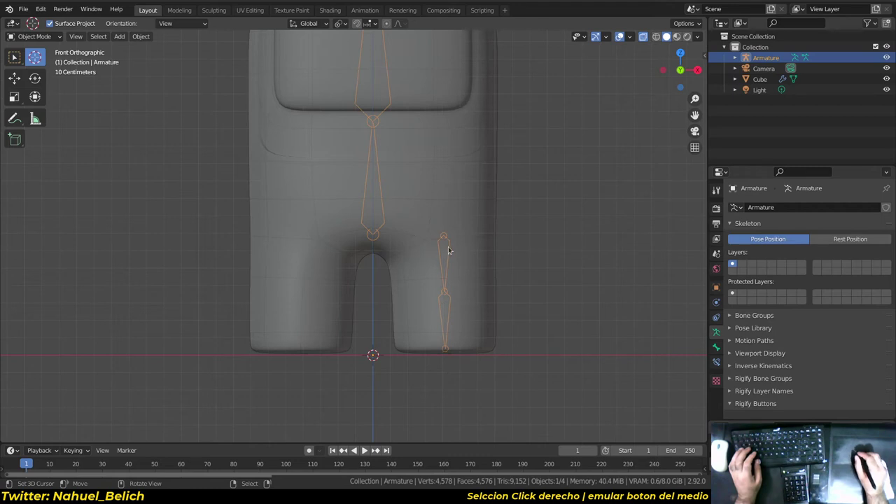
- Select both leg bones and duplicate them, keeping the copies in place
key("Tab")
right_click(455, 287, "shift")
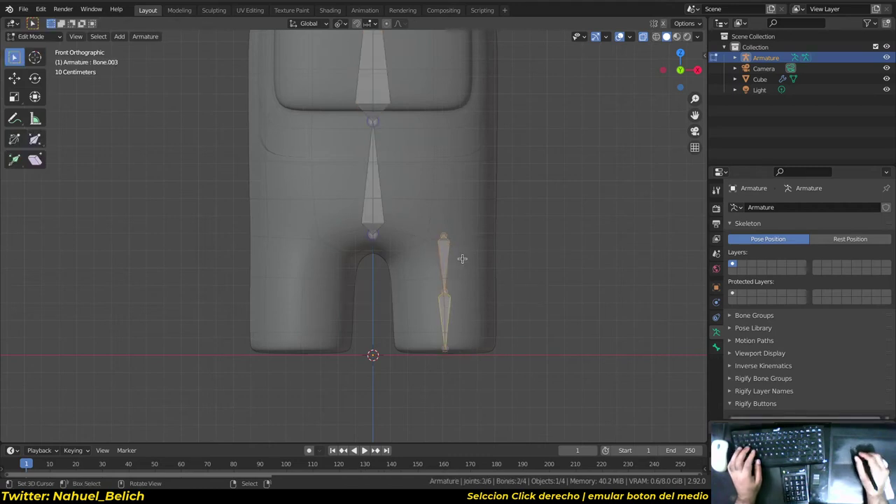
key("shift+d")
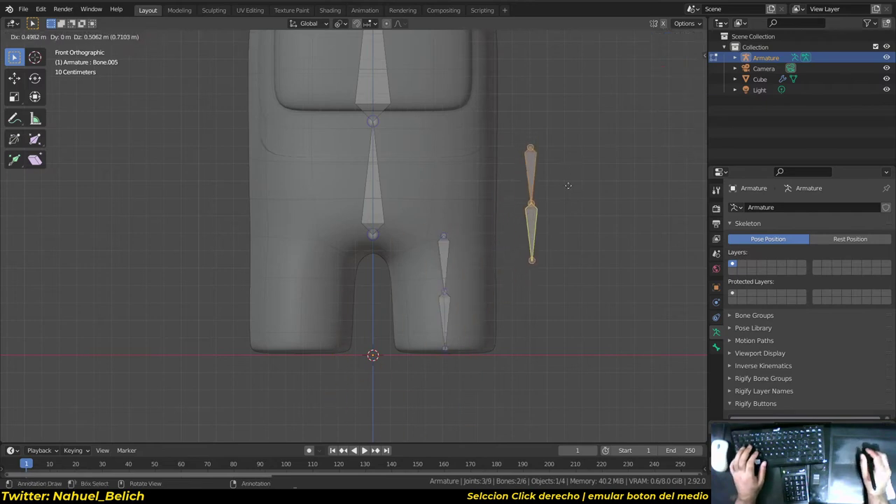
right_click(581, 193)
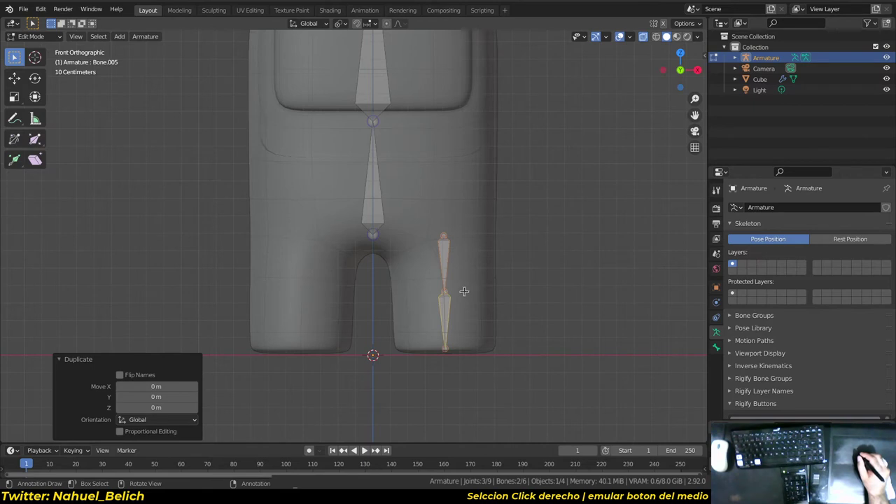
key("g")
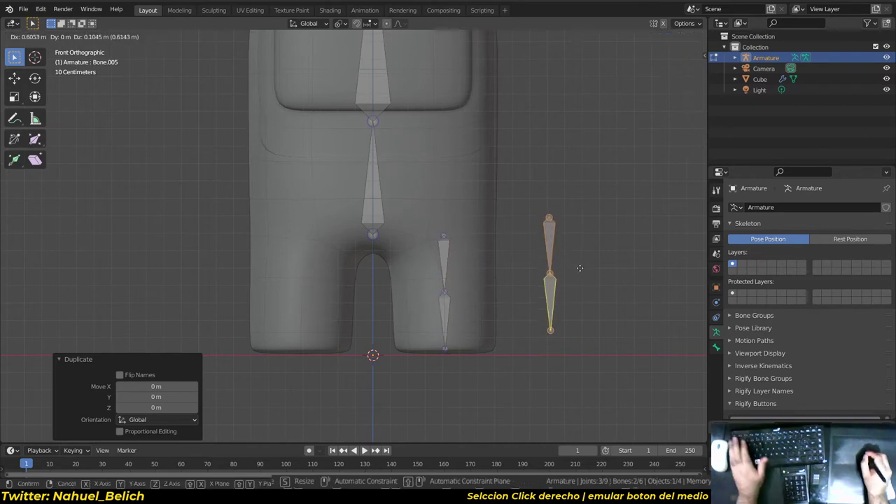
right_click(573, 262)
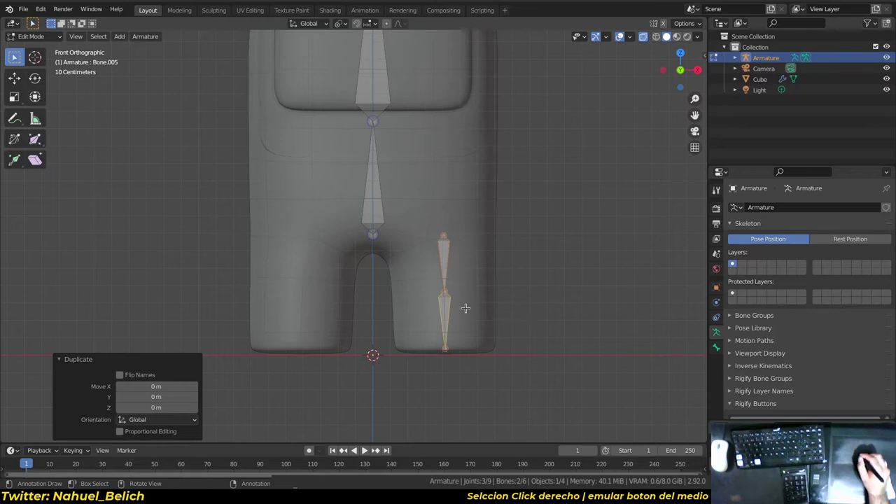
- Snap the 3D cursor to the world origin and return to front view
middle_click_drag(445, 286, 365, 382)
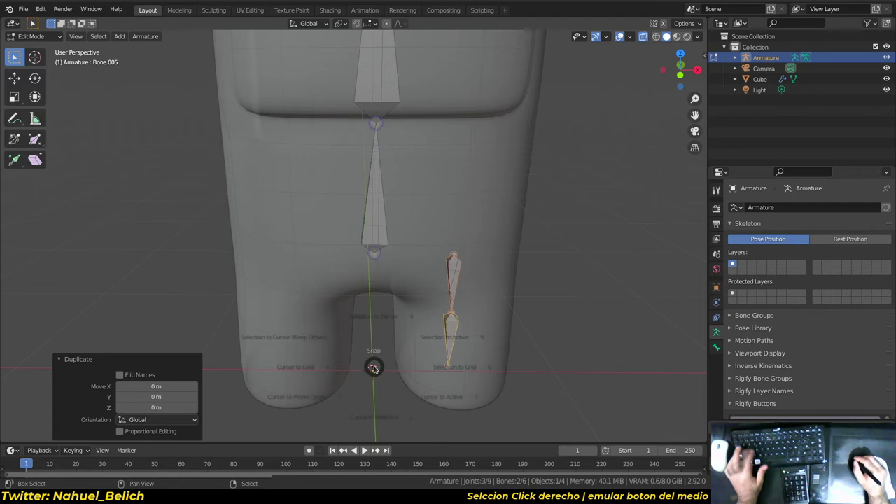
key("shift+s")
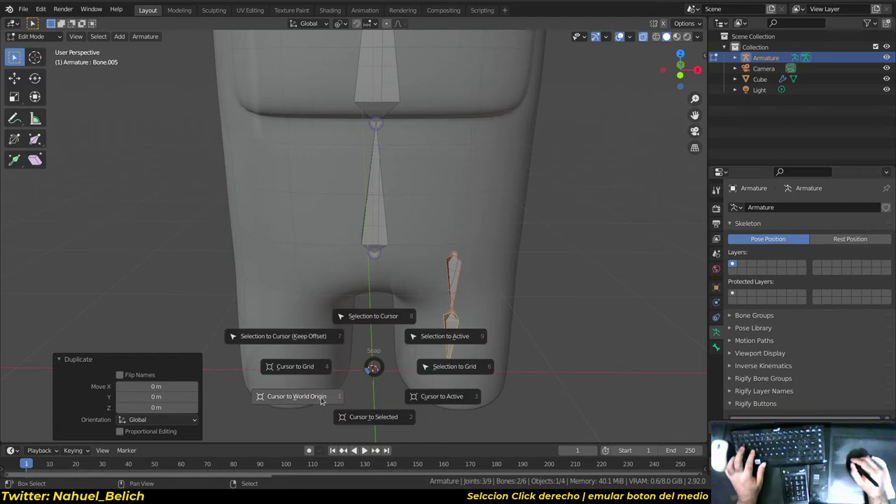
left_click(321, 400)
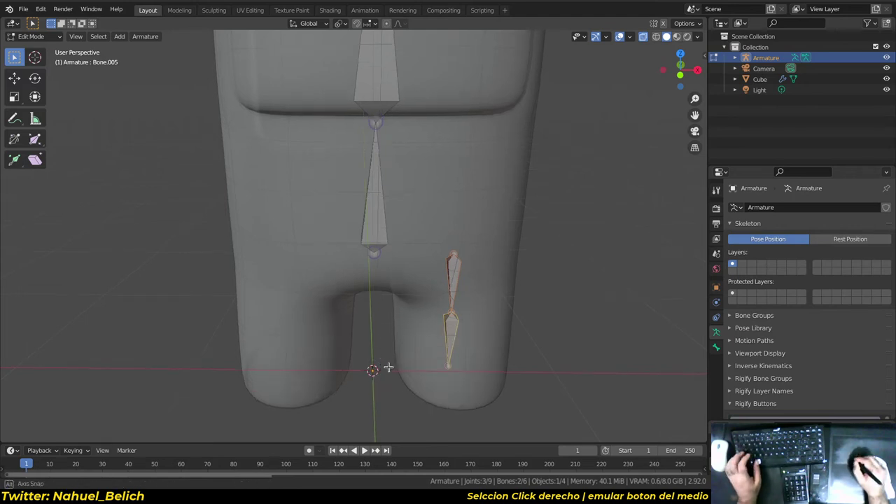
key("KP_1")
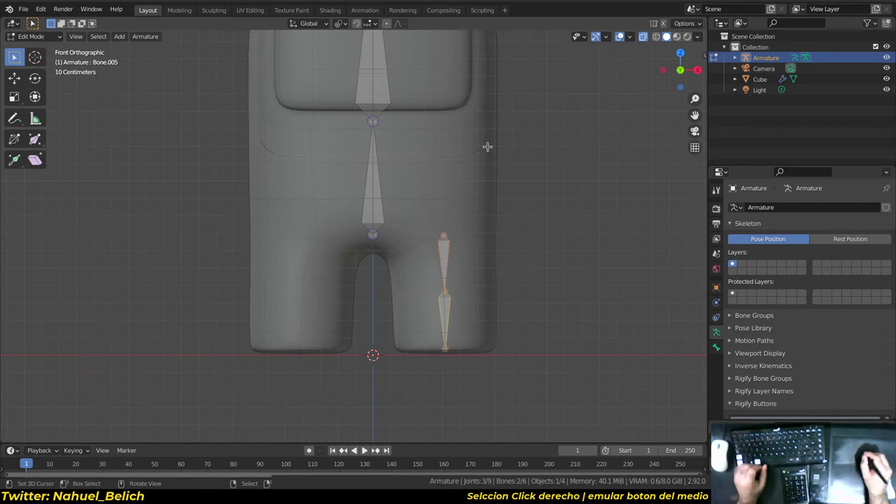
- Set the transform pivot point to the 3D cursor
left_click(342, 24)
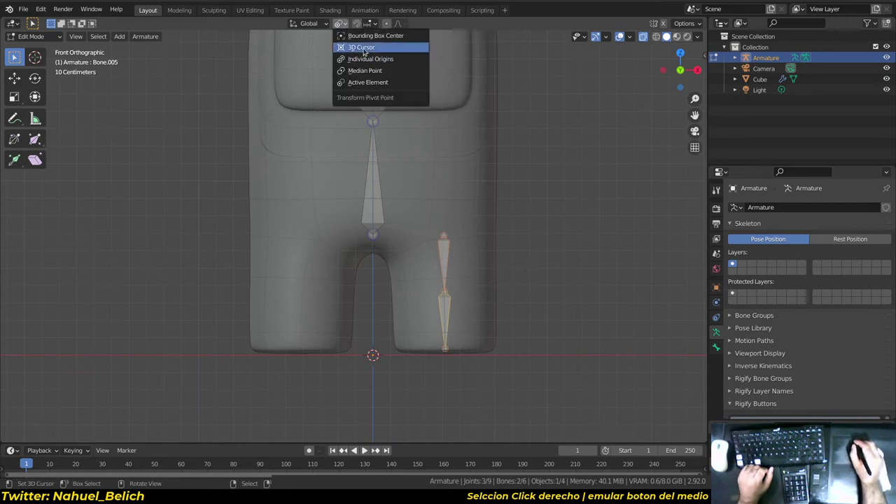
left_click(367, 47)
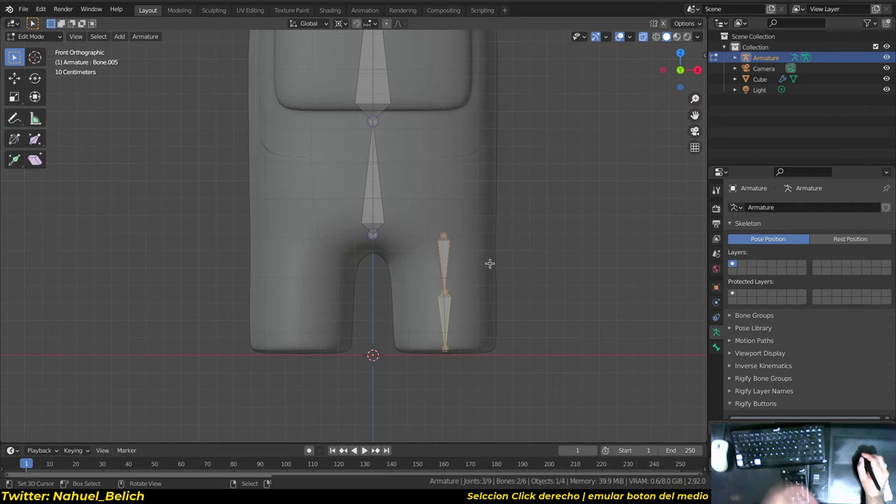
key("r")
key("Escape")
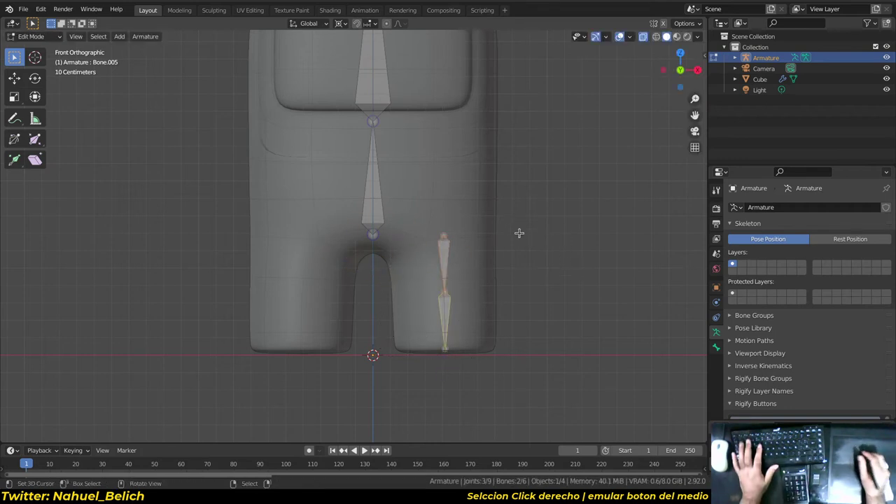
key("period")
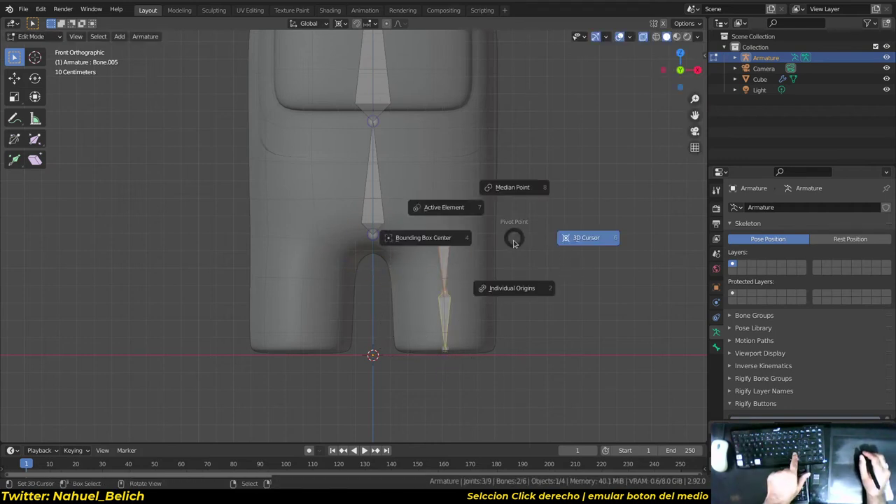
left_click(587, 240)
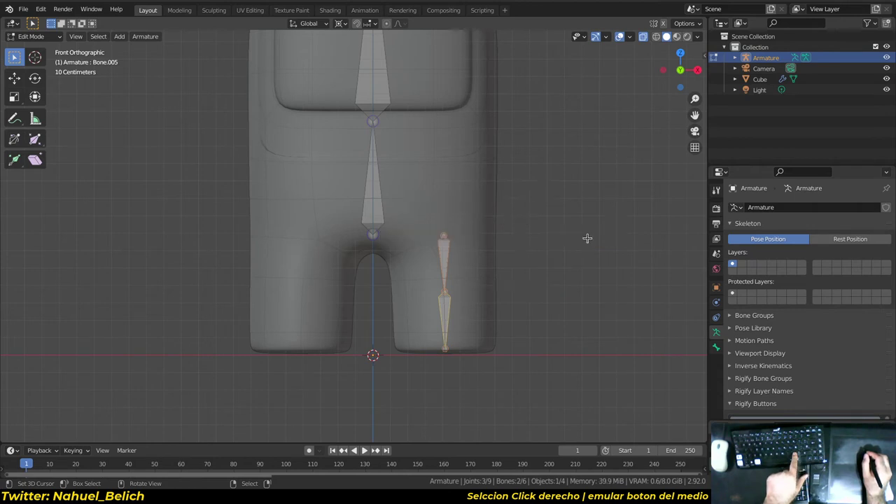
- Mirror the duplicate leg bones with X scale -1 and select both bones in the other leg
key("s")
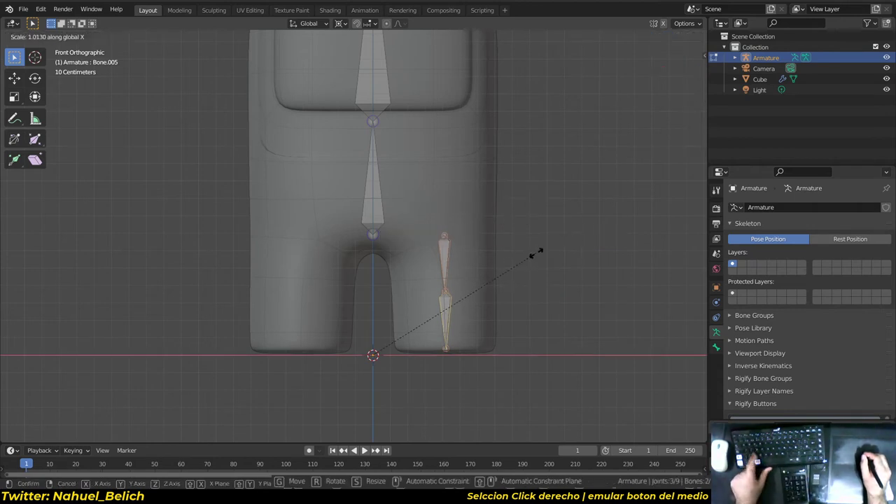
key("x")
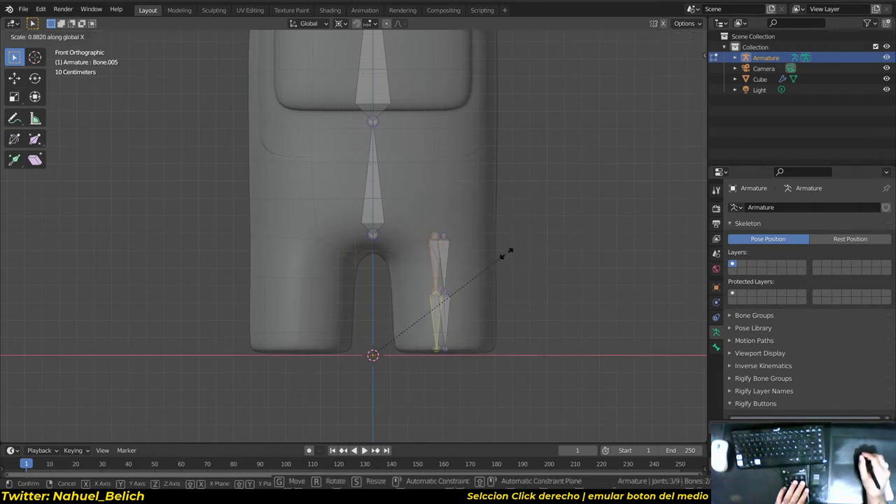
type("-1")
key("Return")
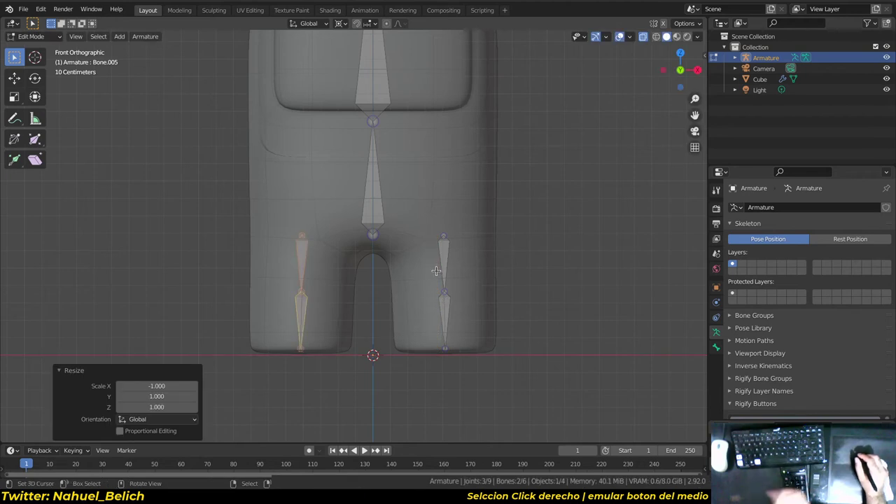
scroll(431, 280, "up", 1)
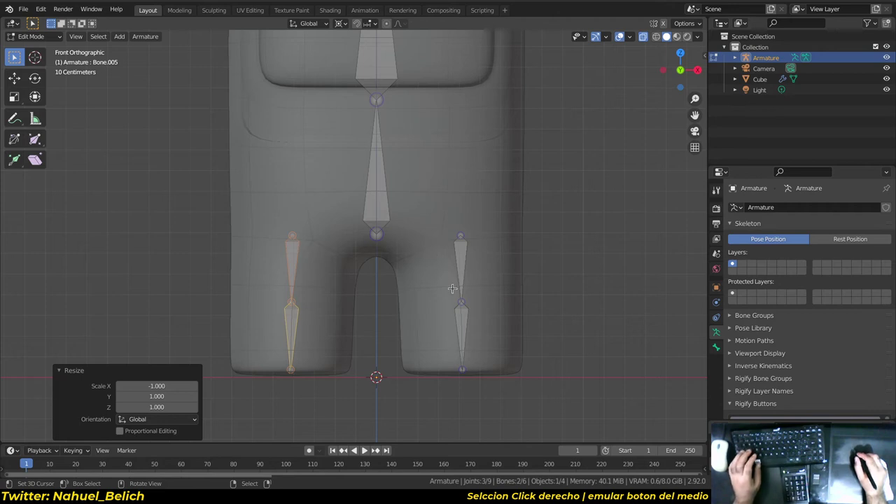
right_click(463, 257)
right_click(462, 335)
scroll(462, 329, "up", 1)
middle_click_drag(462, 280, 447, 235, "shift")
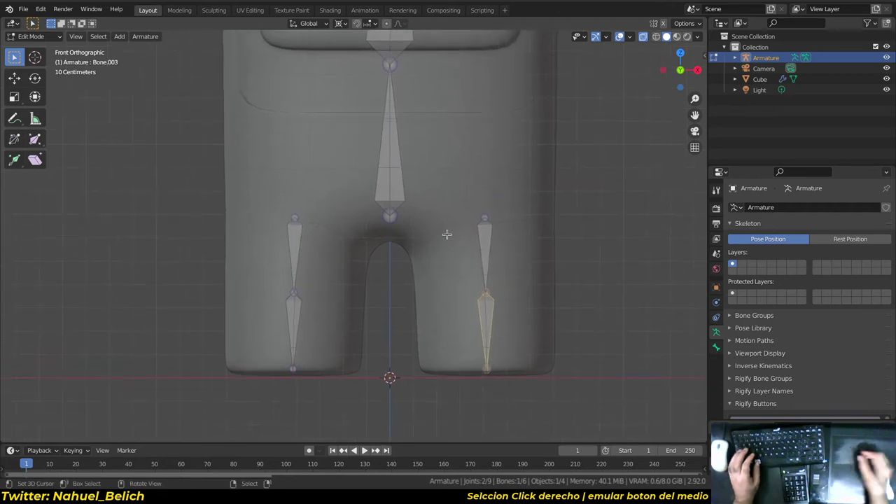
- Turn on Names under the Armature's Viewport Display settings
left_click(717, 347)
left_click(716, 332)
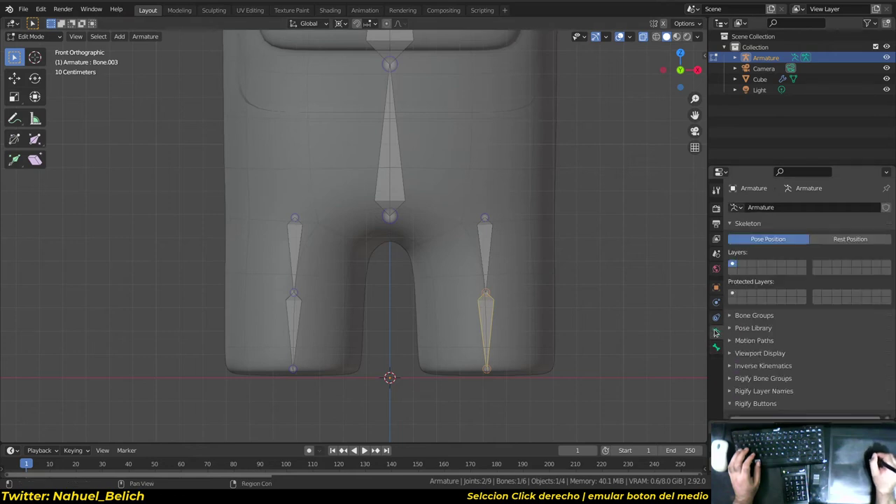
left_click(757, 353)
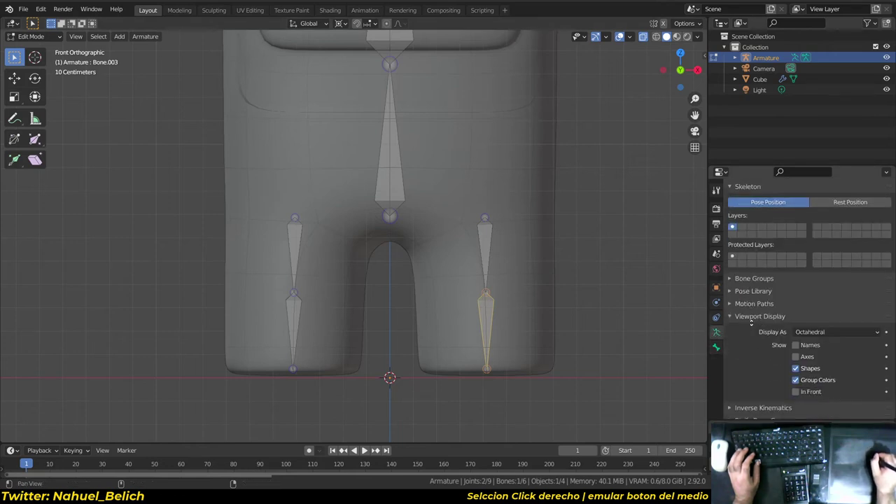
left_click(795, 339)
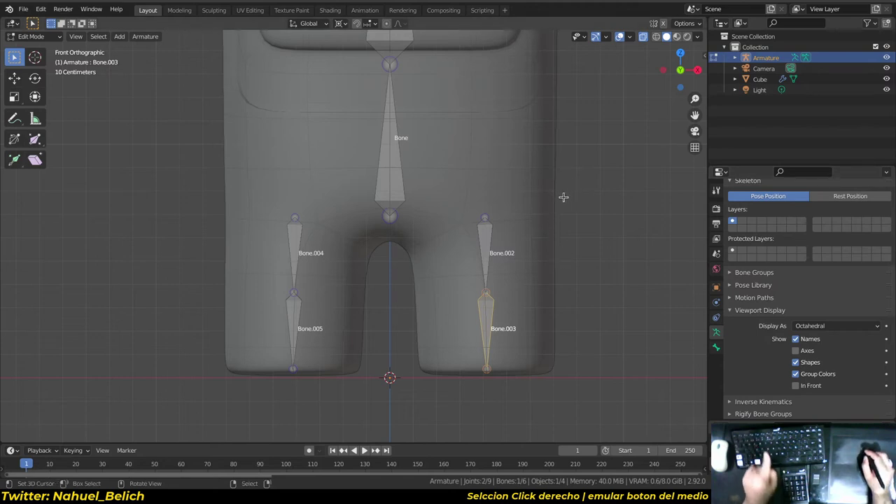
- Deselect all bones, return to Object Mode and select the body mesh
key("alt+a")
key("ctrl+Tab")
left_click(430, 300)
right_click(526, 304)
- Select the armature, switch it to Pose Mode, frame the legs and pick the Annotate tool
left_click(717, 303)
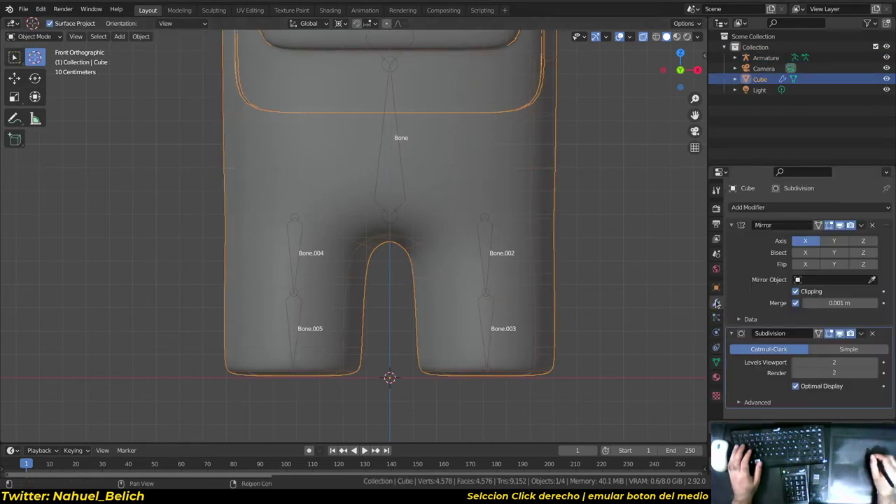
right_click(496, 314)
key("ctrl+Tab")
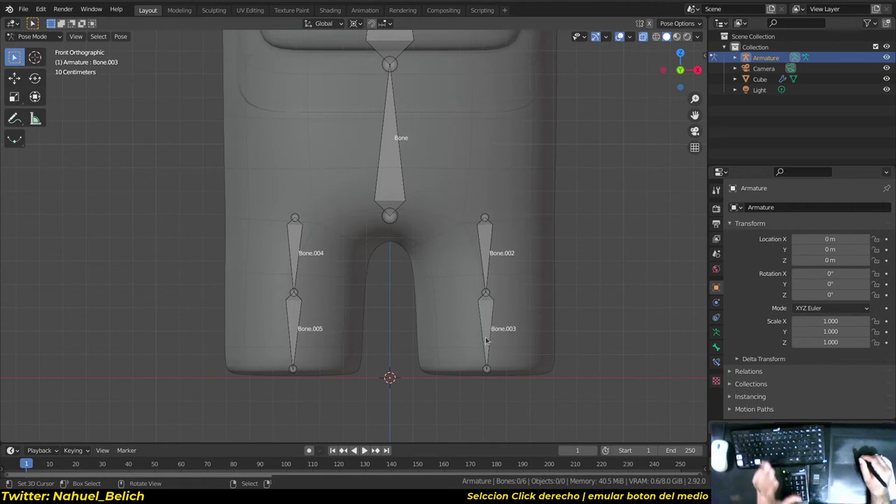
middle_click_drag(513, 316, 515, 254, "shift")
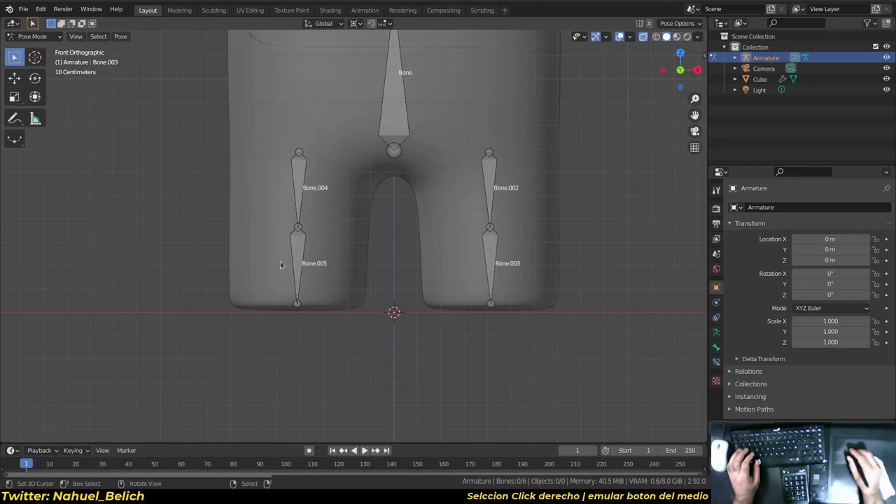
mouse_move(340, 198)
middle_mouse_down()
mouse_move(401, 385)
mouse_move(275, 317)
mouse_move(361, 283)
mouse_move(109, 182)
middle_mouse_up()
left_click(14, 119)
- Sketch a centre line and .R/.L notes below the legs, undoing and erasing bad strokes
left_click_drag(393, 259, 391, 245)
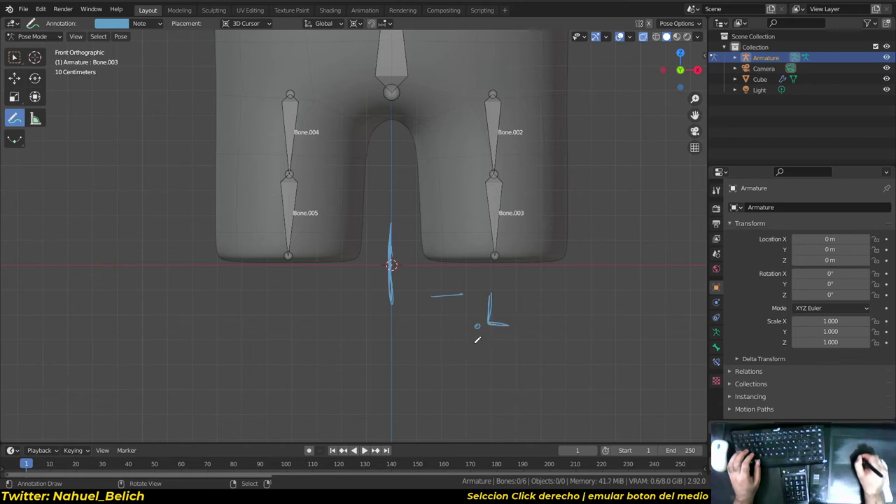
key("ctrl+z")
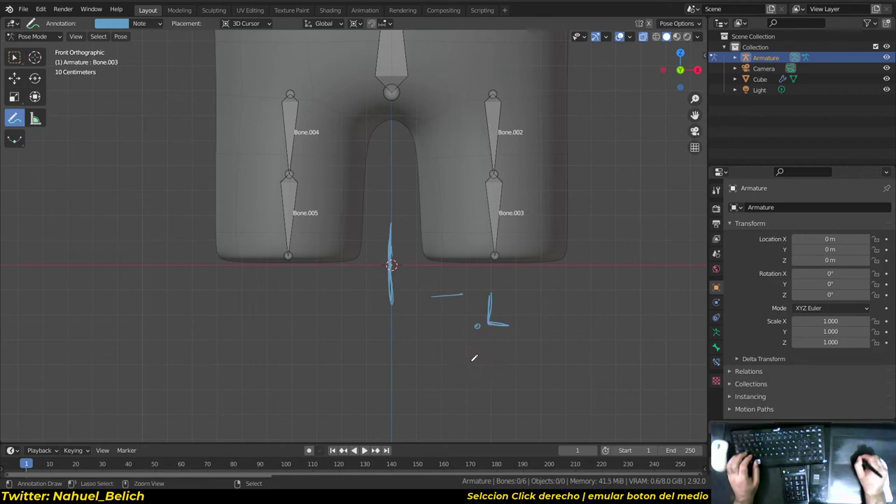
key("a")
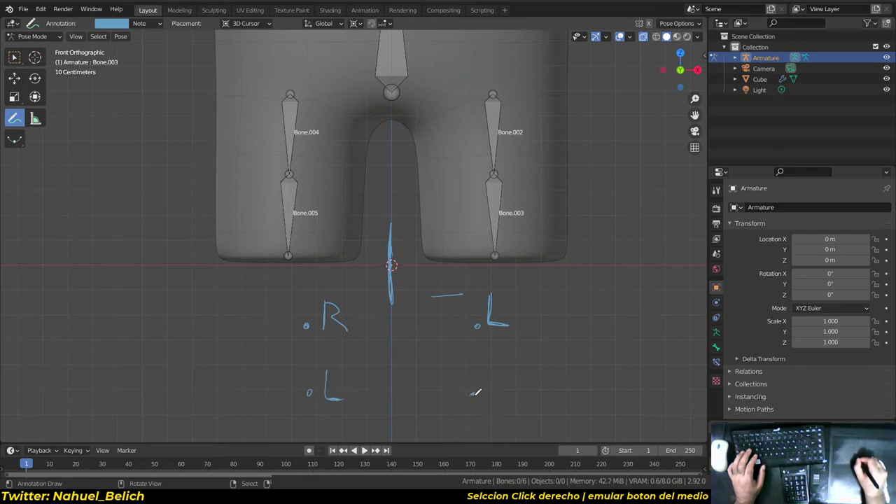
left_click_drag(506, 384, 497, 372, "ctrl")
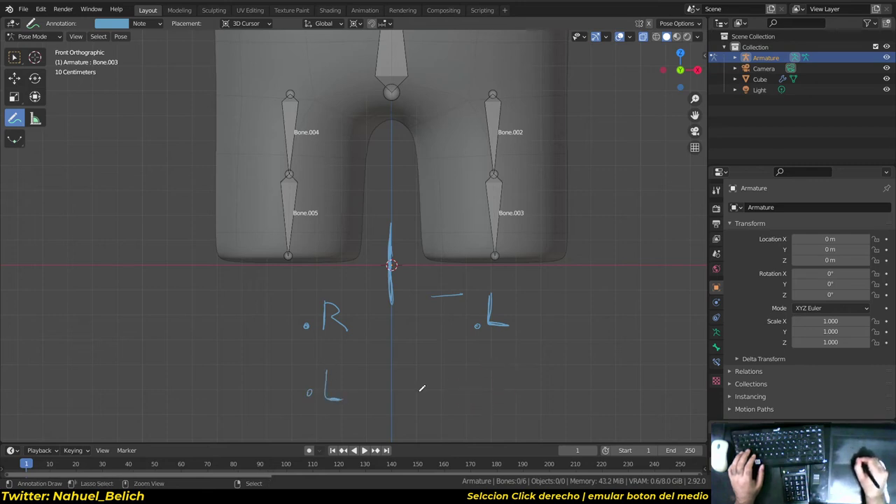
scroll(339, 380, "up", 4, "shift")
scroll(338, 381, "down", 3)
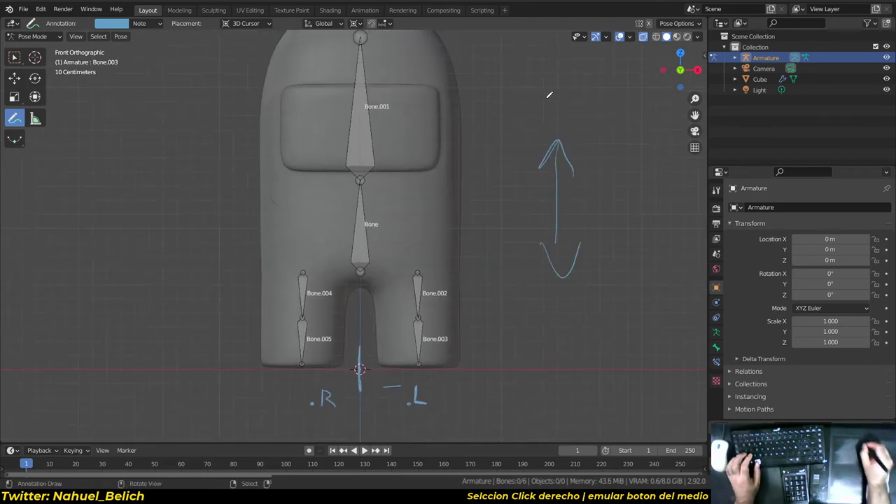
left_click_drag(550, 111, 557, 108)
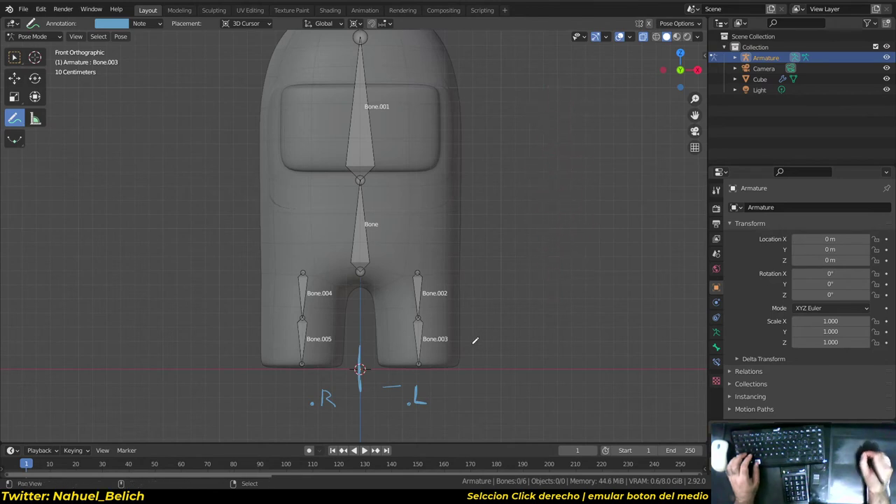
- Reframe the front view on the legs and R/L notes, then bring up the mode menu
middle_click_drag(474, 341, 524, 154, "ctrl")
middle_click_drag(524, 260, 526, 365)
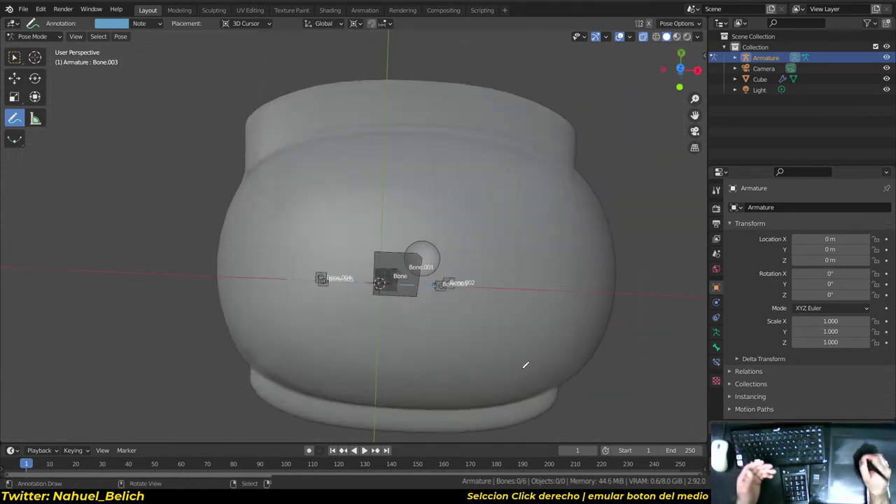
middle_click_drag(538, 308, 532, 174, "alt")
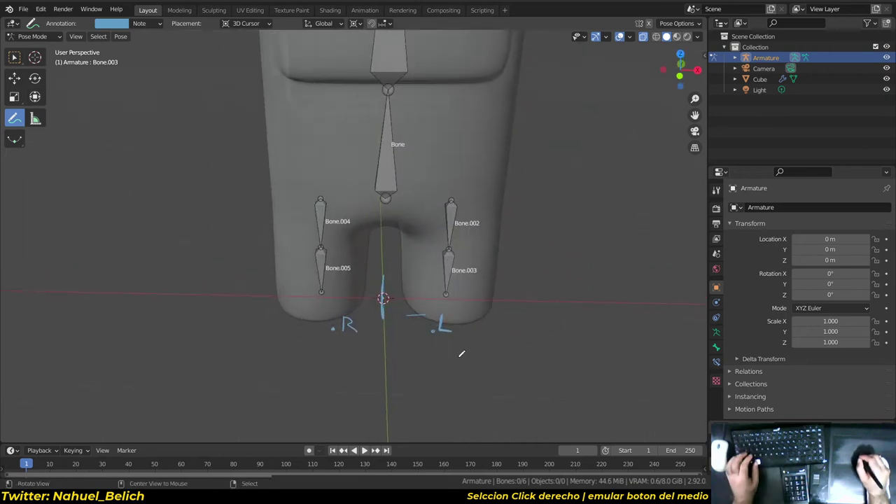
middle_click_drag(460, 356, 456, 291, "ctrl")
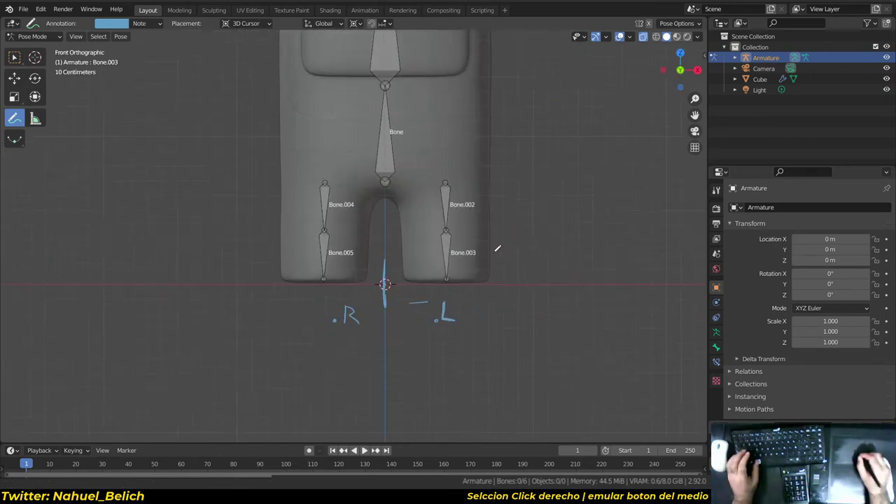
middle_click_drag(496, 248, 526, 352, "ctrl")
middle_click_drag(497, 306, 480, 262, "shift")
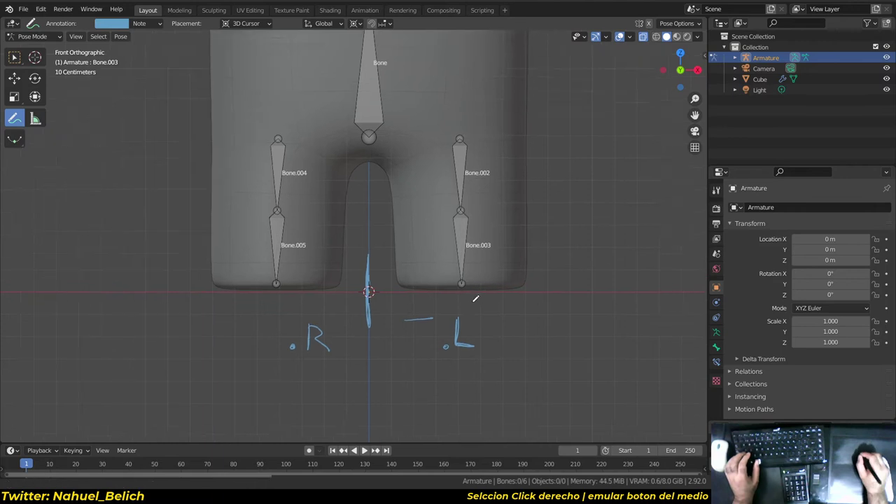
key("ctrl+Tab")
- In armature Edit Mode, name the .L leg bones cualqueir.L (upper) and sarasa.L (lower)
left_click(354, 256)
left_click(454, 252)
left_click(454, 253)
key("Tab")
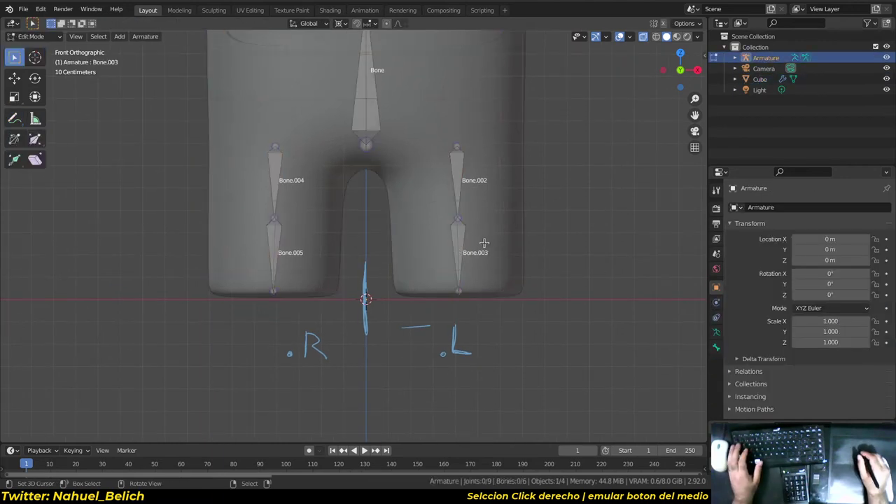
right_click(458, 182)
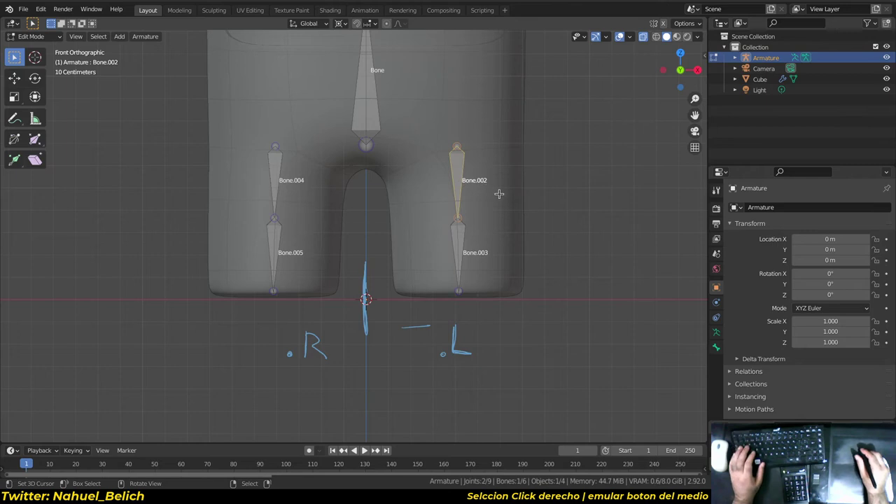
left_click(716, 347)
left_click(789, 211)
type("cualq")
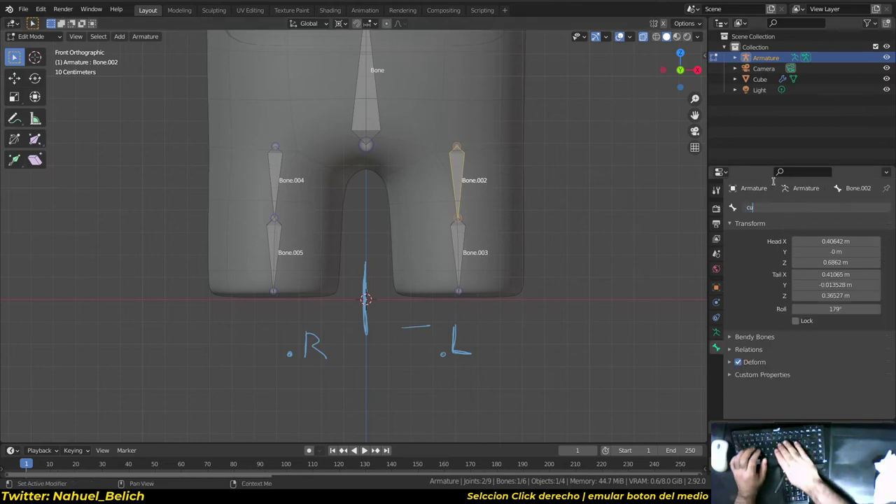
type("ueir")
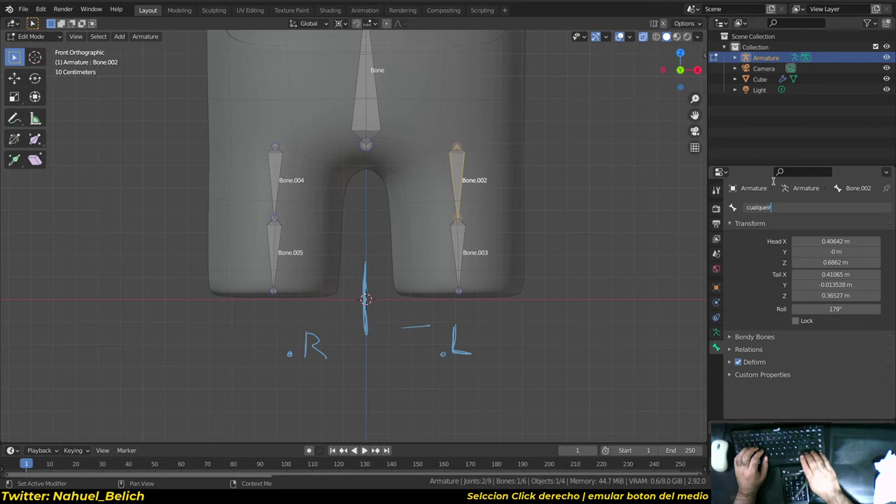
type(".L")
key("Return")
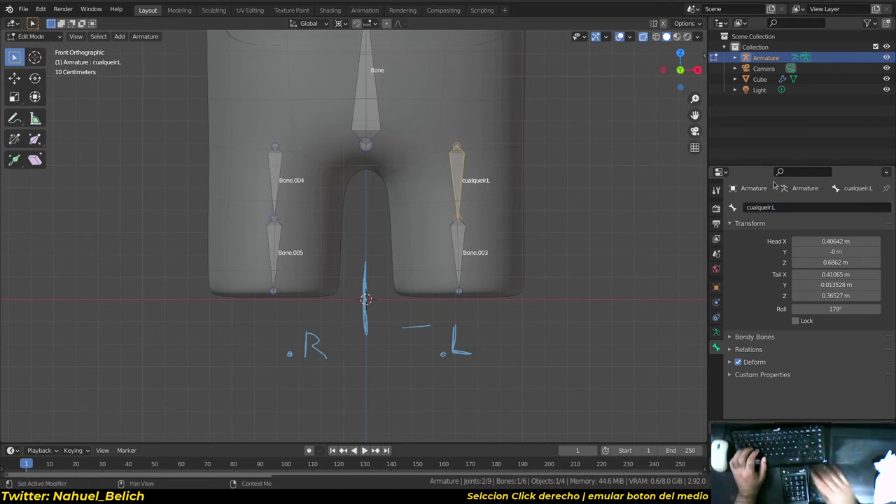
right_click(466, 244)
left_click(760, 208)
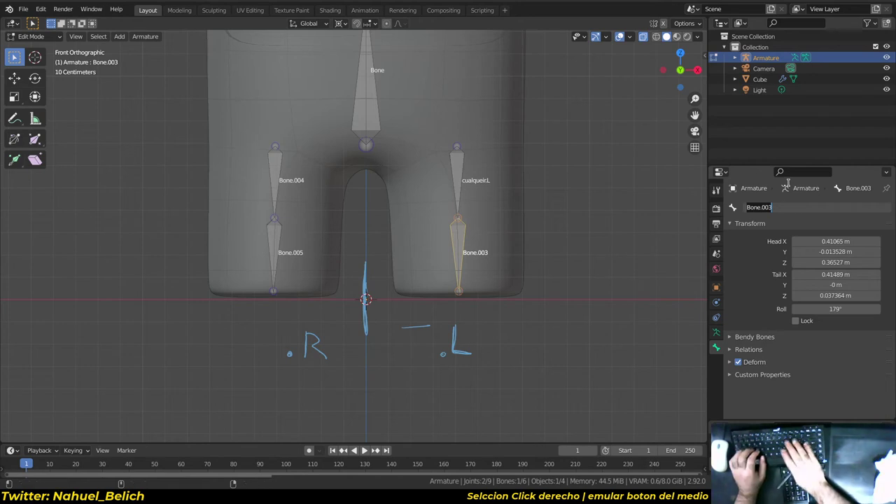
type("sarasa")
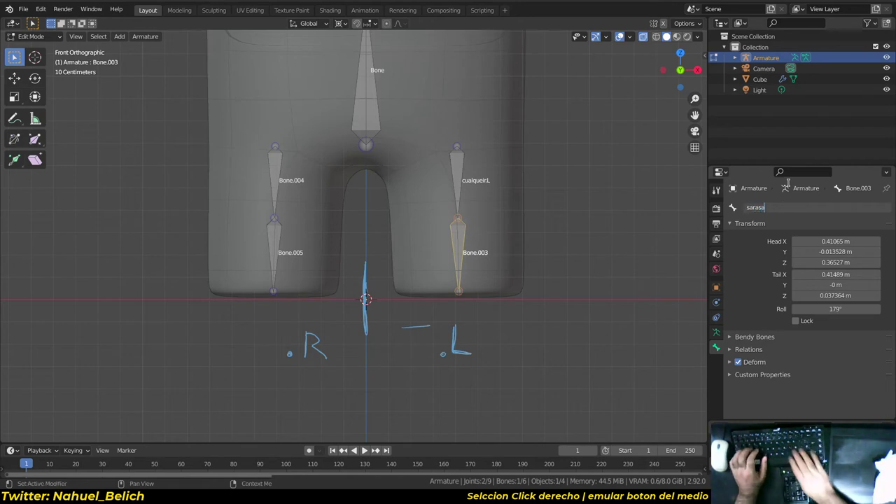
type(".L")
key("Return")
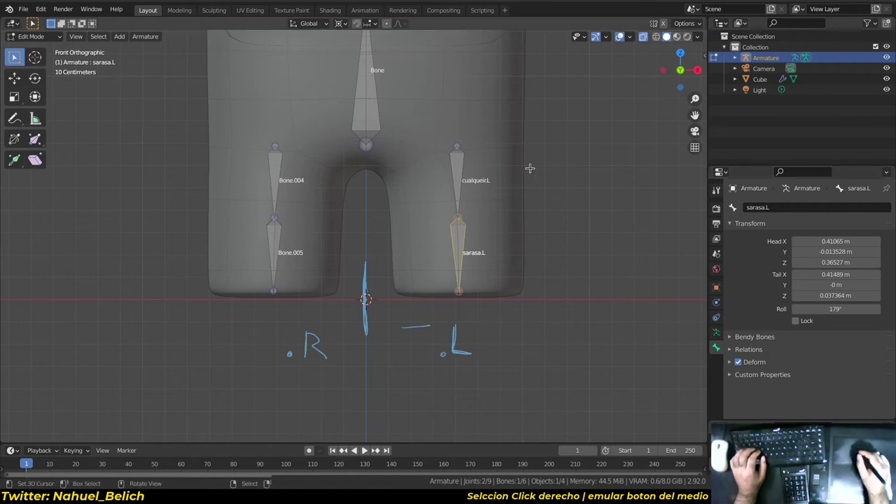
- Rename the upper .R leg bone to cualqueir.R using the pasted .L name
right_click(275, 184)
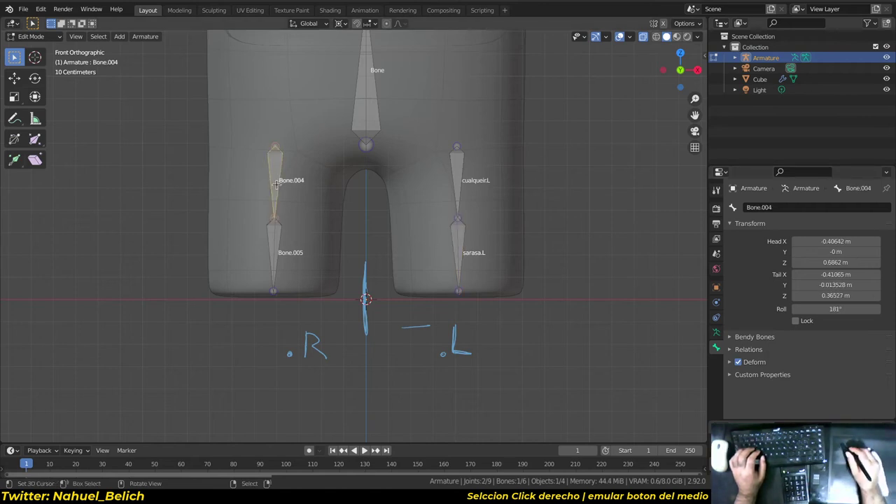
right_click(462, 182)
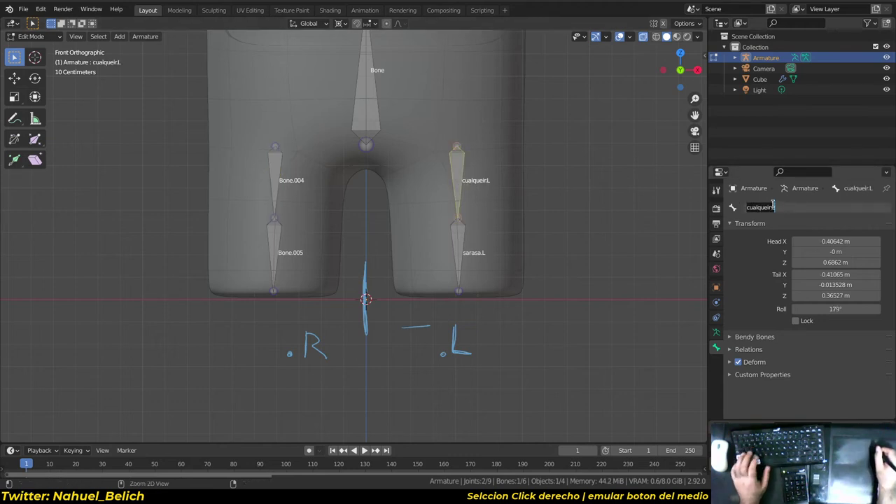
right_click(283, 182)
left_click(805, 207)
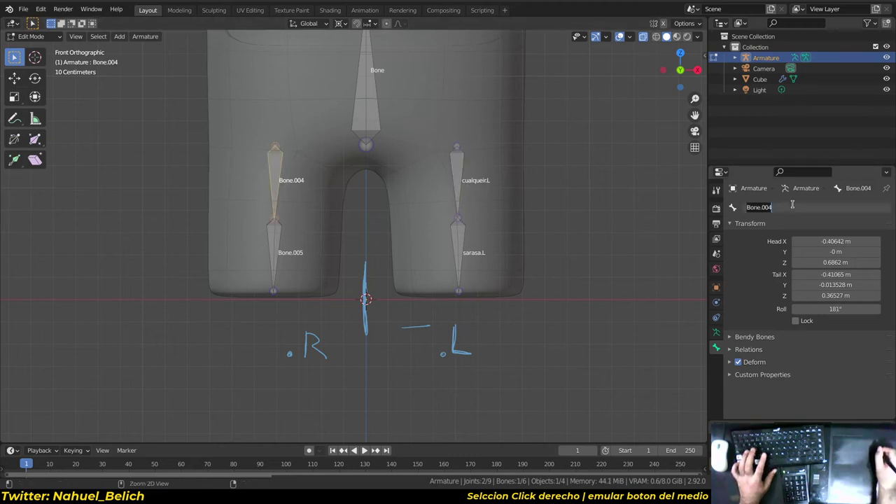
type("cualqueir.L")
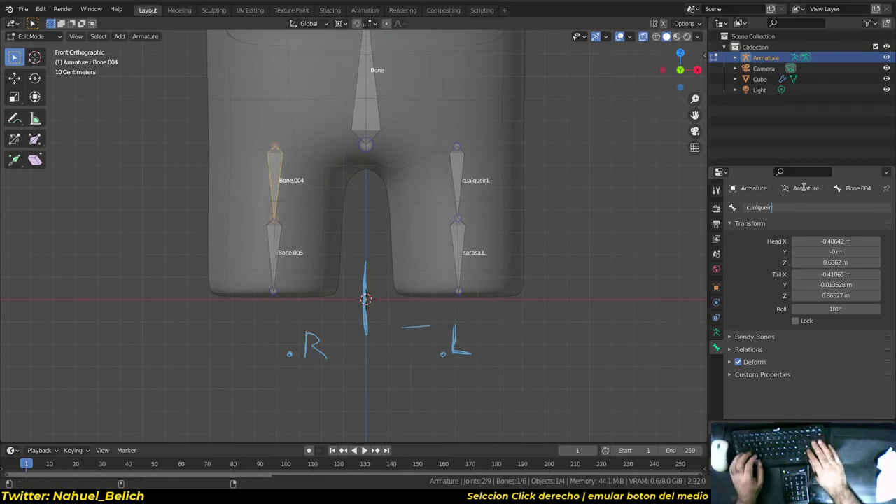
key("BackSpace")
type("R")
key("Return")
mouse_move(801, 193)
middle_mouse_down("ctrl")
mouse_move(791, 201)
mouse_move(783, 188)
middle_mouse_up("ctrl")
left_click(782, 190)
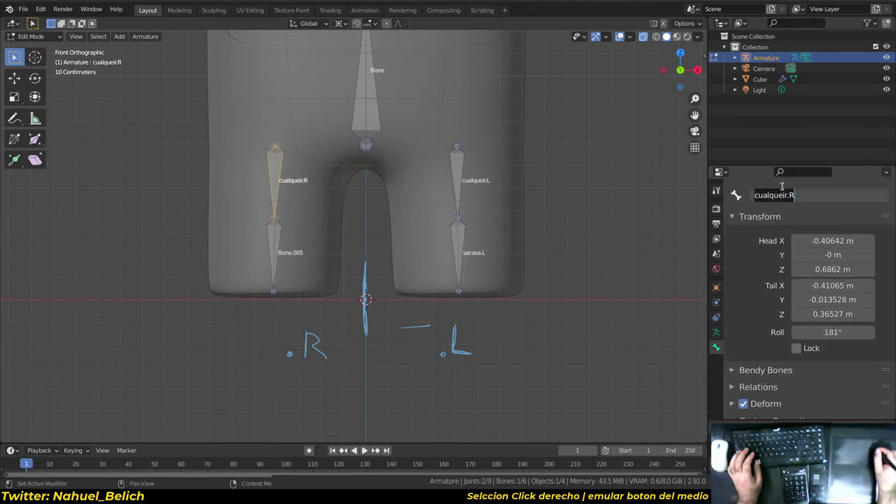
- Select the sarasa.L bone and copy its name from the name field
right_click(459, 249)
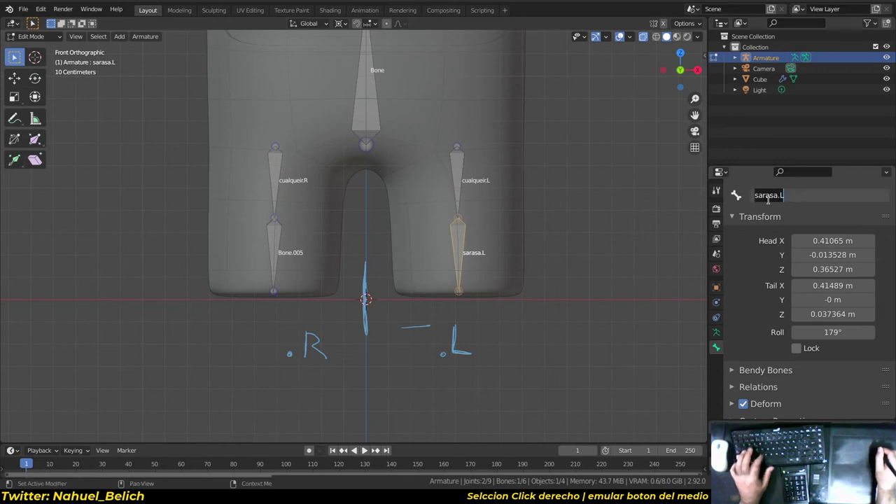
right_click(458, 248)
left_click(796, 195)
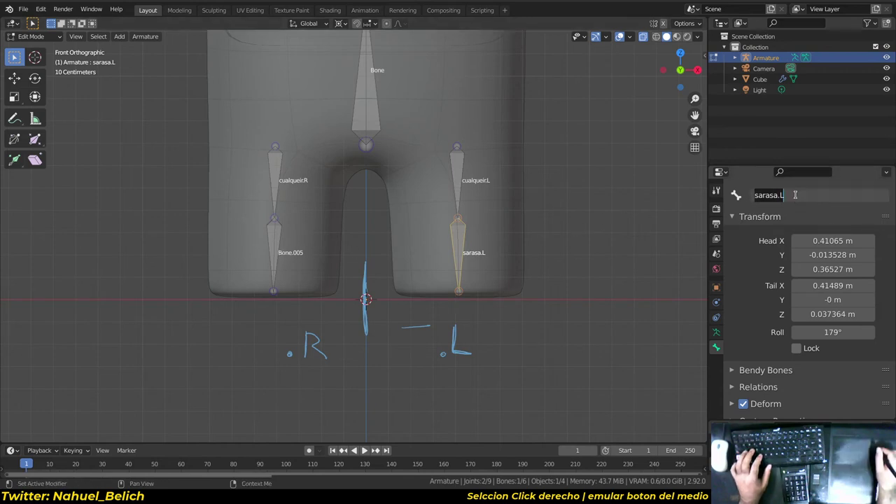
key("Return")
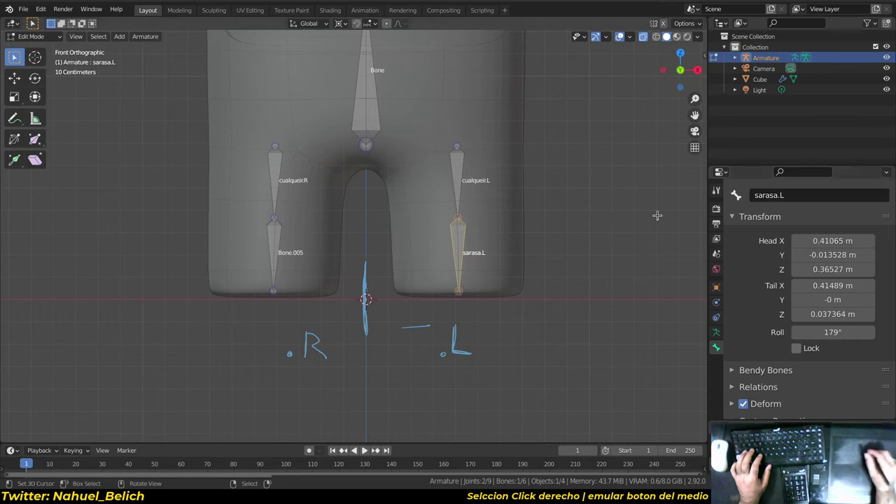
left_click(788, 198)
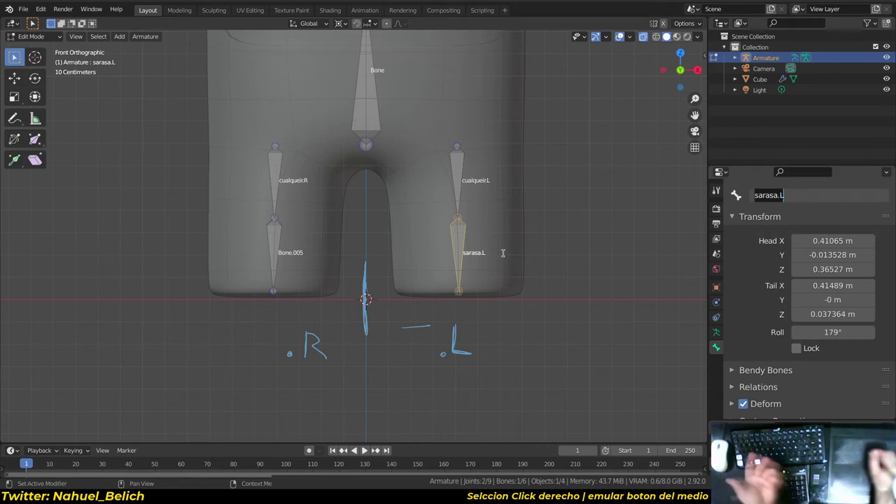
left_click(581, 194)
- Rename the lower .R leg bone Bone.005 to sarasa.R, fixing the duplicate suffix
right_click(273, 254)
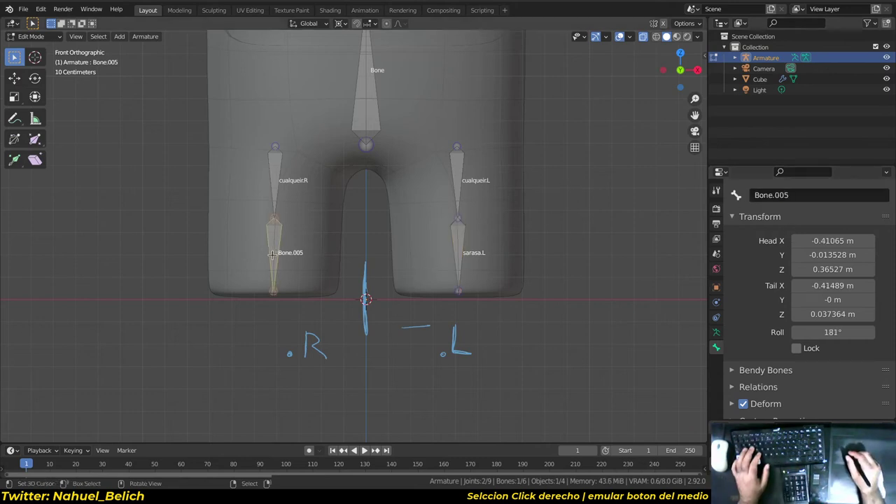
left_click(805, 199)
type("sarasa.L")
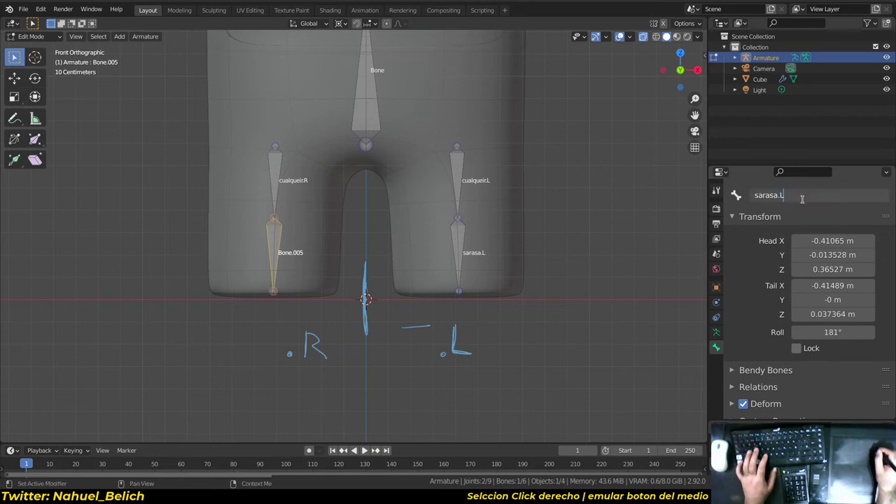
key("BackSpace")
type("R")
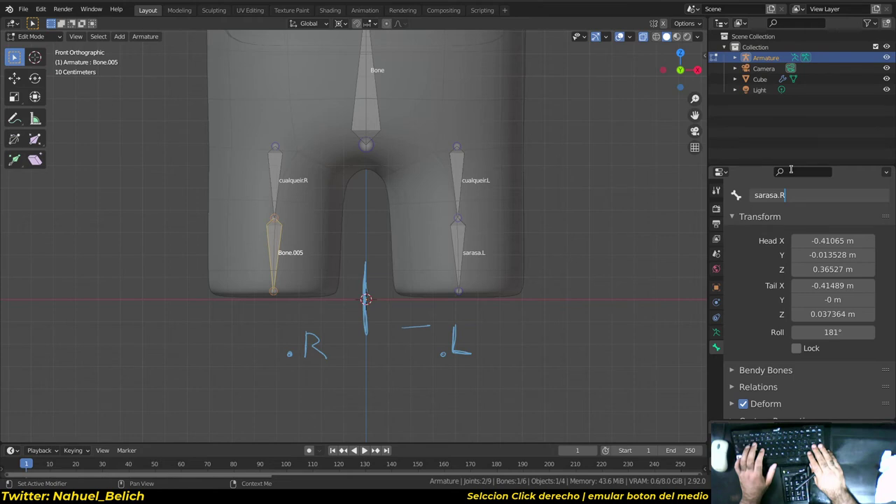
key("BackSpace")
type("L")
key("Return")
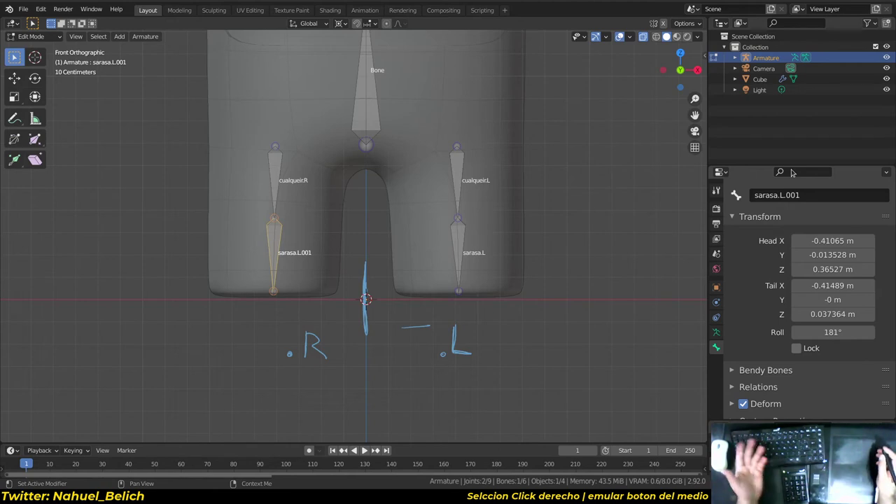
double_click(815, 194)
key("BackSpace")
key("BackSpace")
key("BackSpace")
type("R")
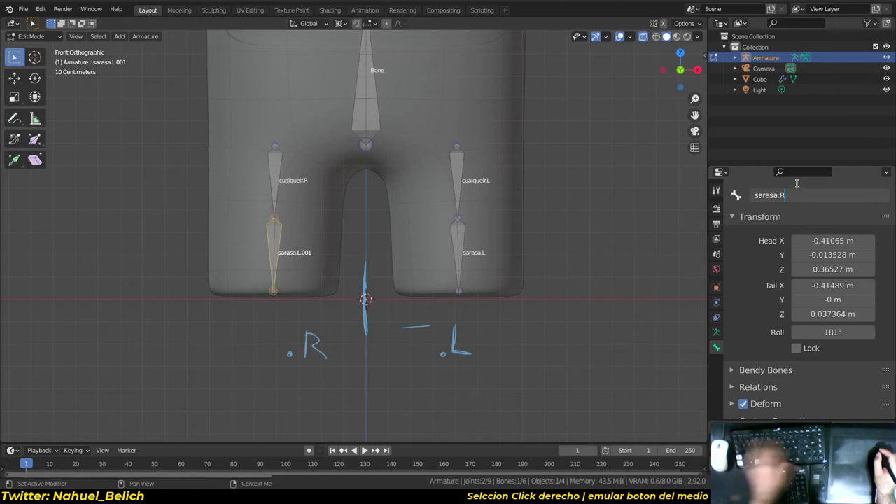
key("Return")
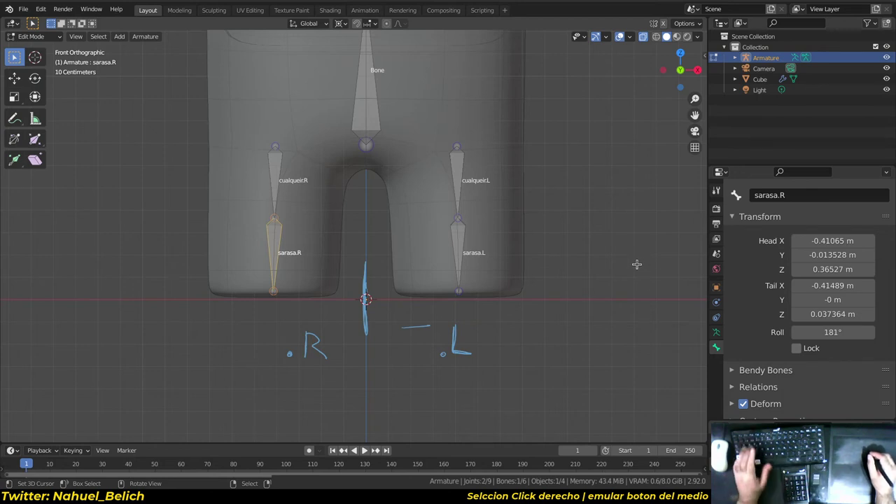
scroll(465, 336, "down", 1)
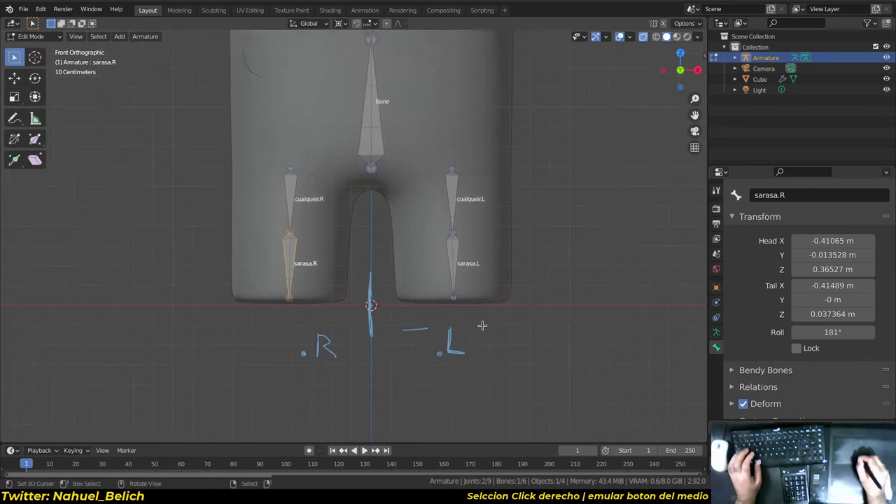
- Loop-cut the Cube's .L leg in Edit Mode and select the faces below the cut
key("Tab")
right_click(452, 356)
right_click(452, 291)
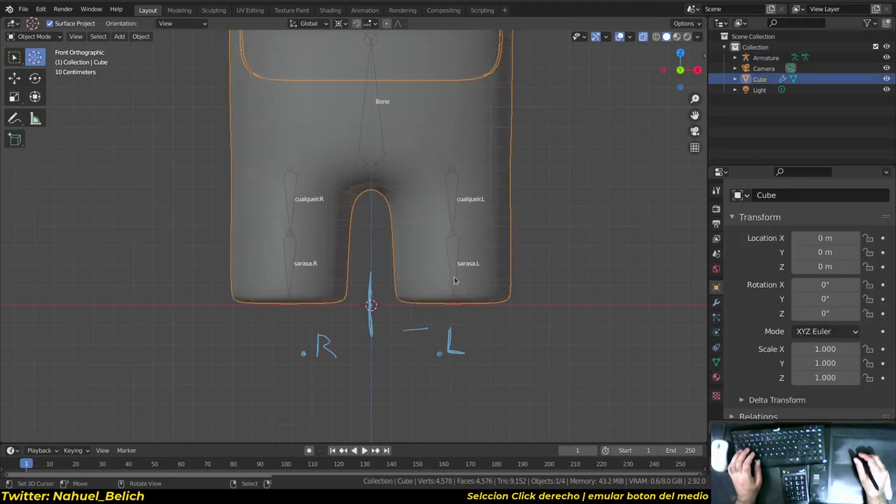
key("ctrl+z")
right_click(482, 286)
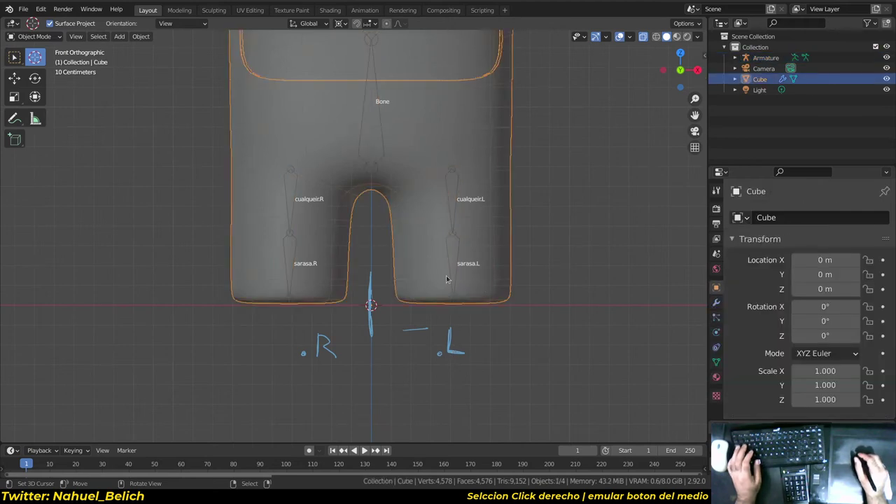
key("Tab")
key("ctrl+r")
left_click(519, 252)
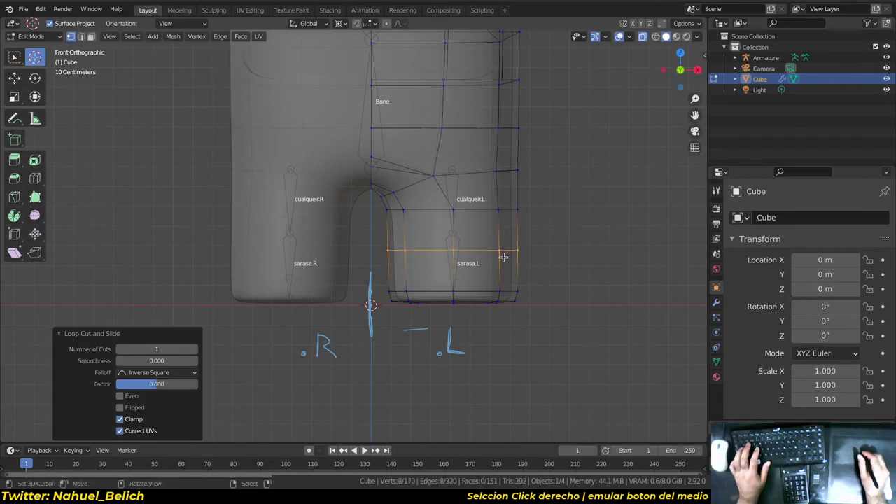
right_click(516, 253)
middle_click_drag(502, 280, 553, 202)
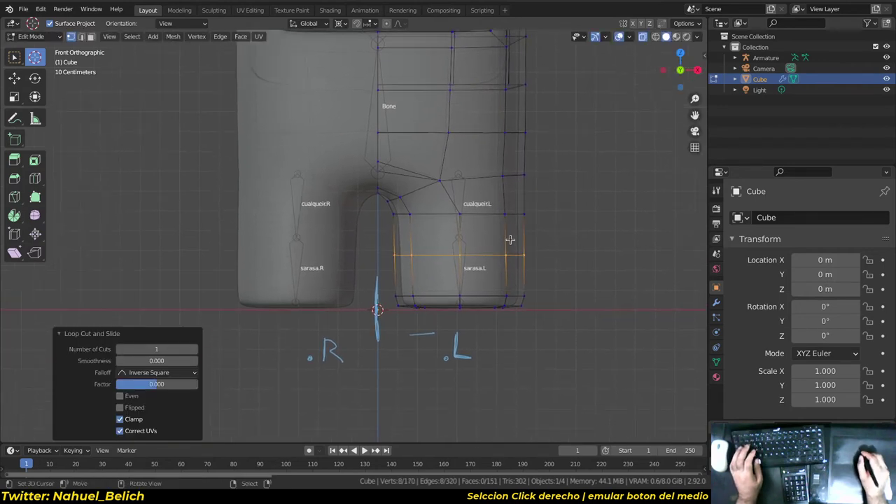
key("alt+a")
left_click_drag(569, 247, 619, 320, "ctrl")
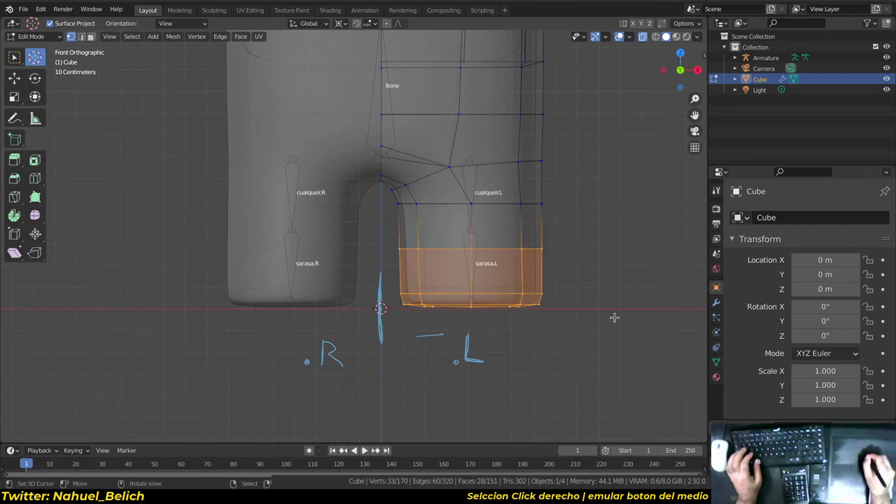
middle_click_drag(615, 317, 545, 309)
key("KP_1")
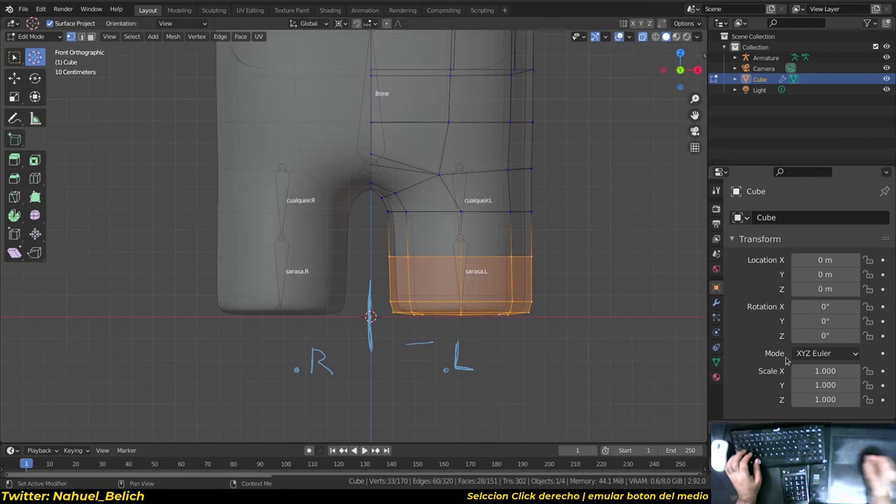
- Create a vertex group named sarasa.L and assign the selected lower leg to it
left_click(716, 303)
left_click(716, 361)
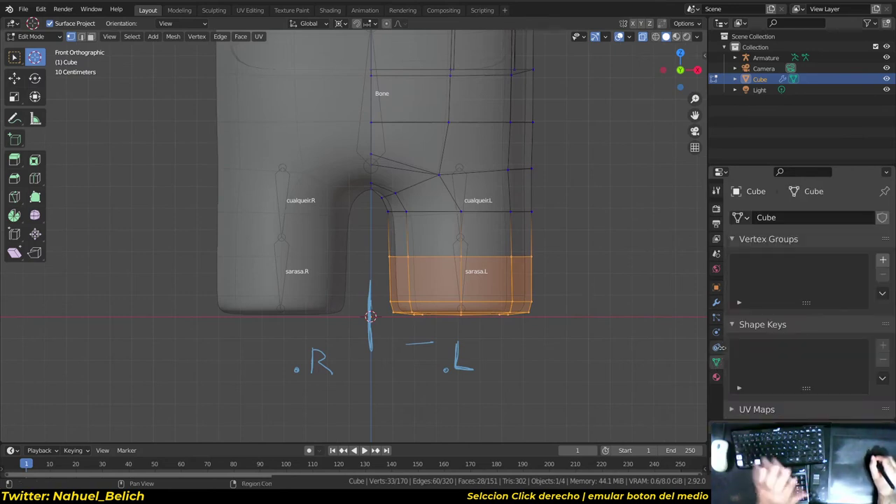
left_click(883, 259)
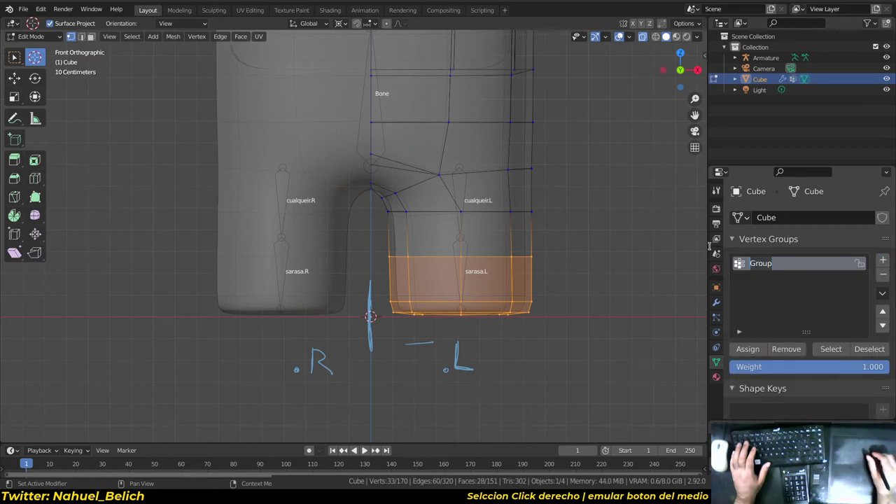
type("sarasa")
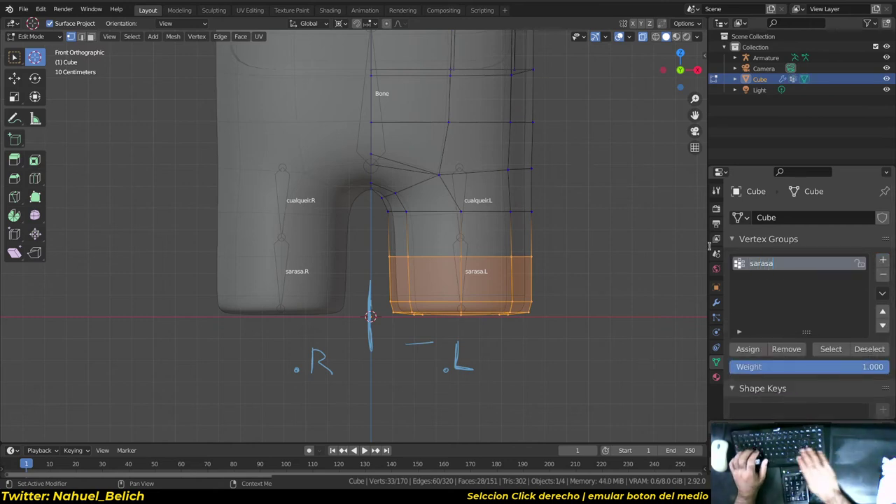
type(".L")
key("Return")
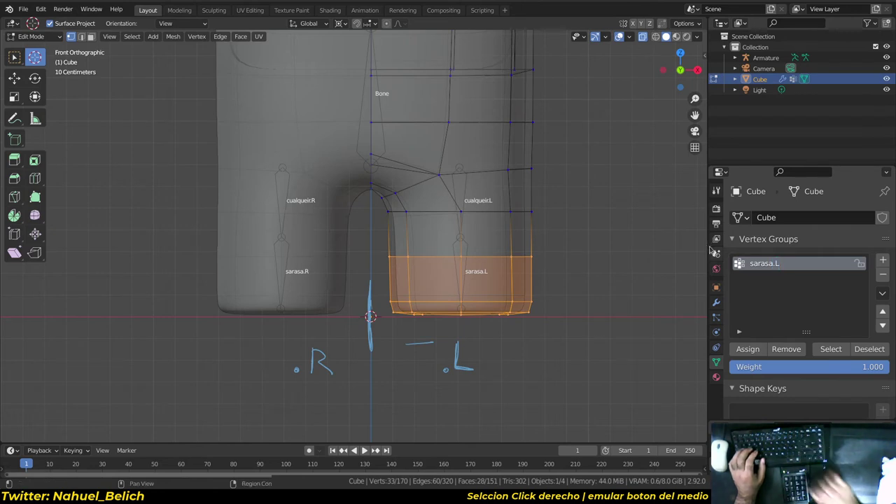
left_click(749, 350)
- Preview the sarasa.L weights in Weight Paint mode, then return the Cube to Object Mode
key("ctrl+Tab")
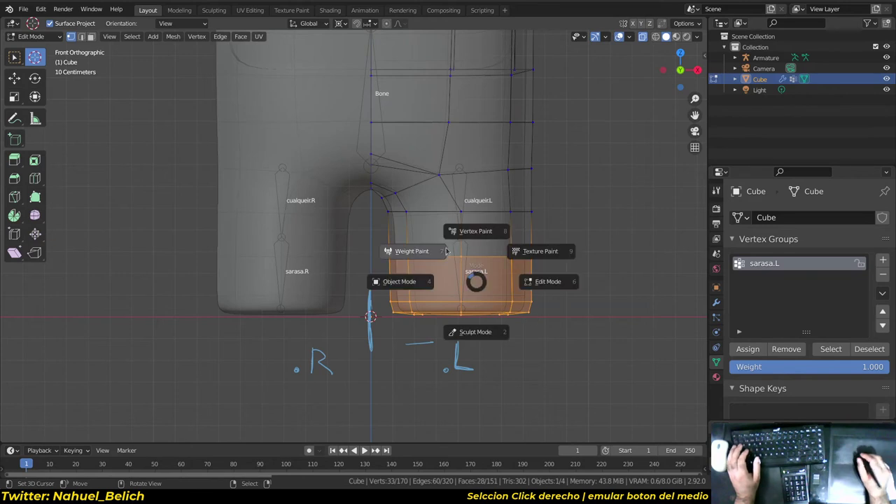
left_click(420, 251)
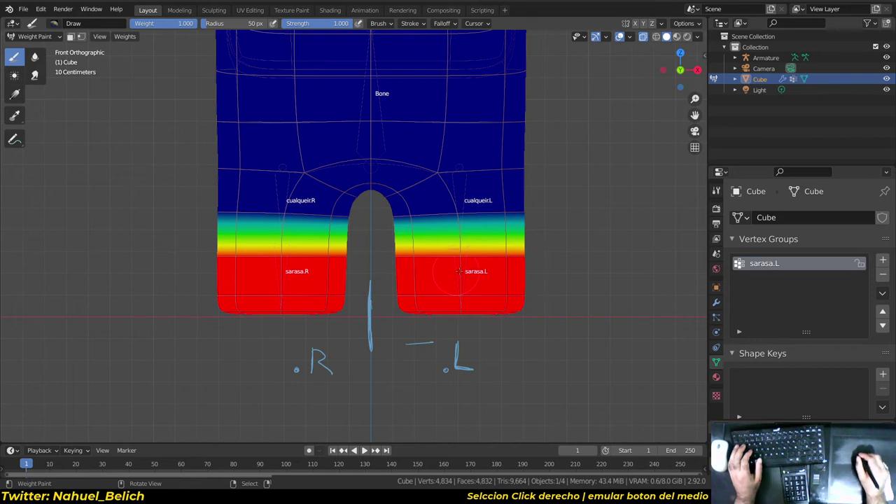
key("ctrl+Tab")
left_click(351, 272)
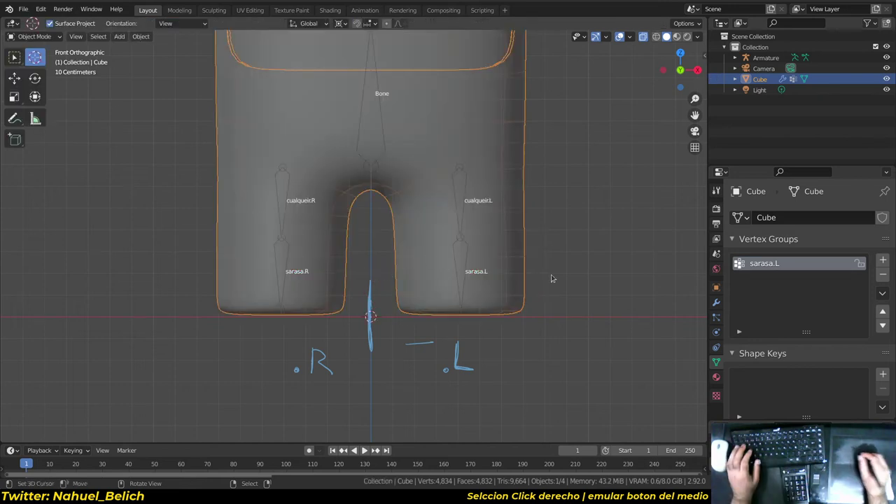
middle_click_drag(530, 248, 721, 298)
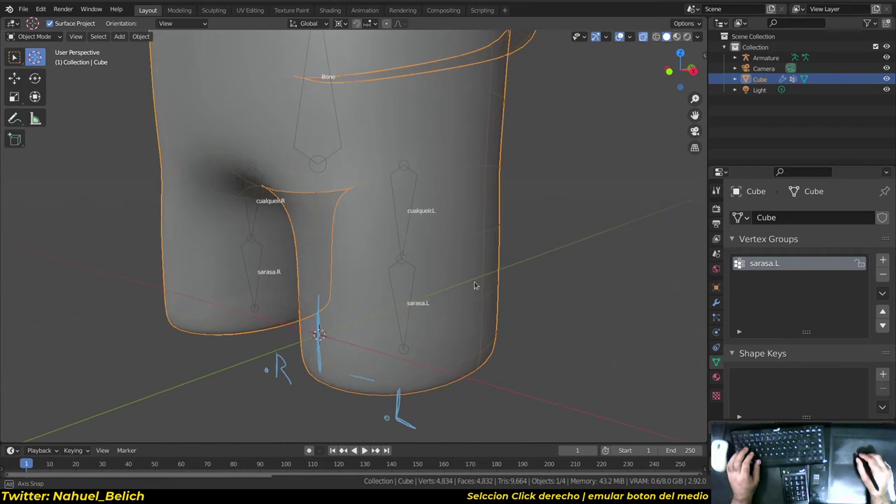
- Add an Armature modifier to the Cube and move it to the top of the stack
left_click(717, 301)
middle_click_drag(693, 312, 713, 257)
left_click(734, 241)
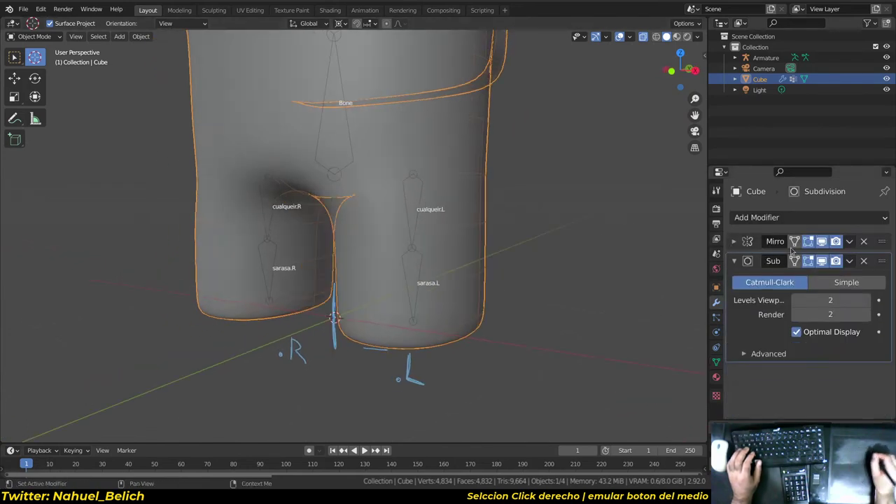
left_click(795, 219)
left_click(716, 257)
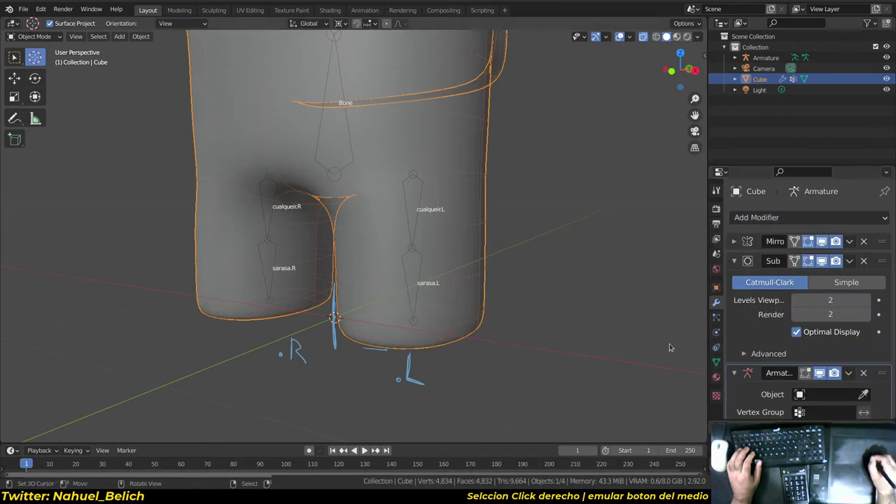
mouse_move(882, 376)
left_mouse_down()
mouse_move(882, 242)
mouse_move(867, 322)
left_mouse_up()
scroll(739, 268, "down", 2)
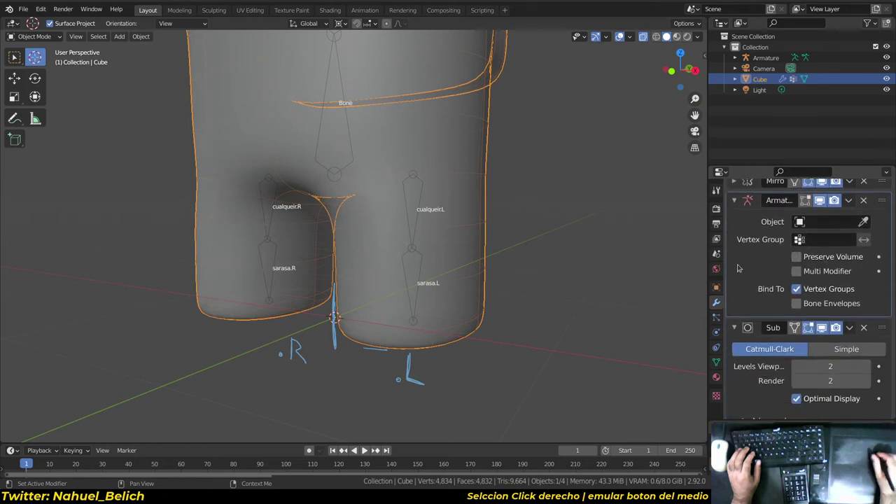
left_click(741, 332)
- Set the Armature modifier's Object to Armature, then select the armature
left_click(864, 283)
left_click(420, 283)
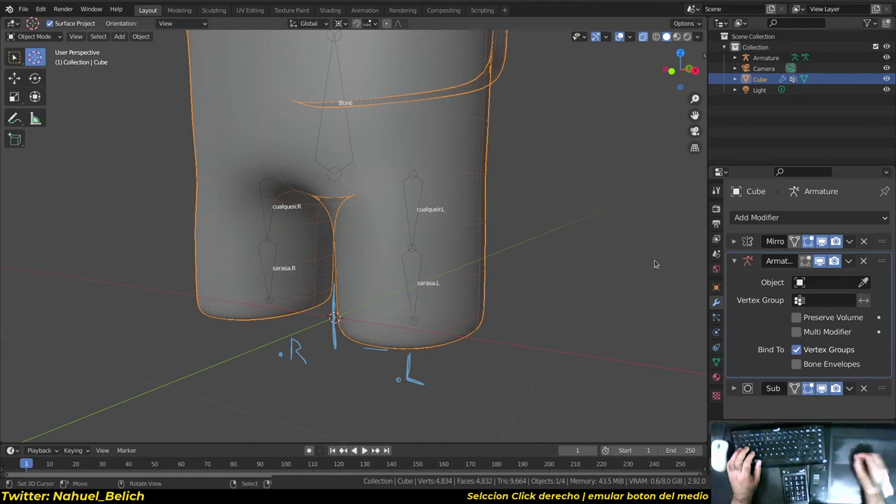
left_click(813, 282)
left_click(812, 301)
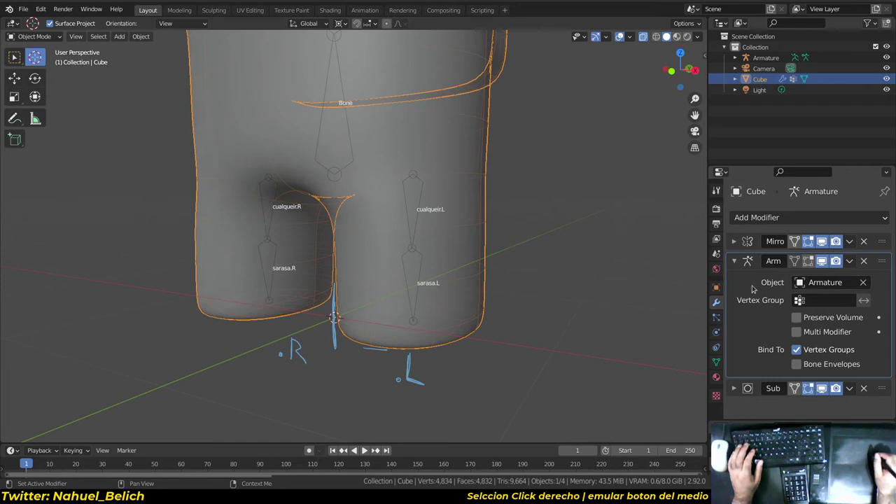
left_click(717, 362)
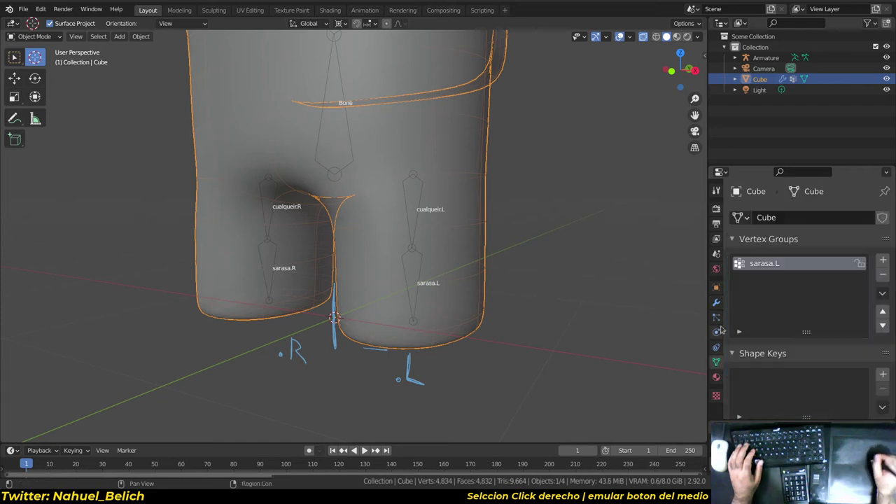
left_click(717, 302)
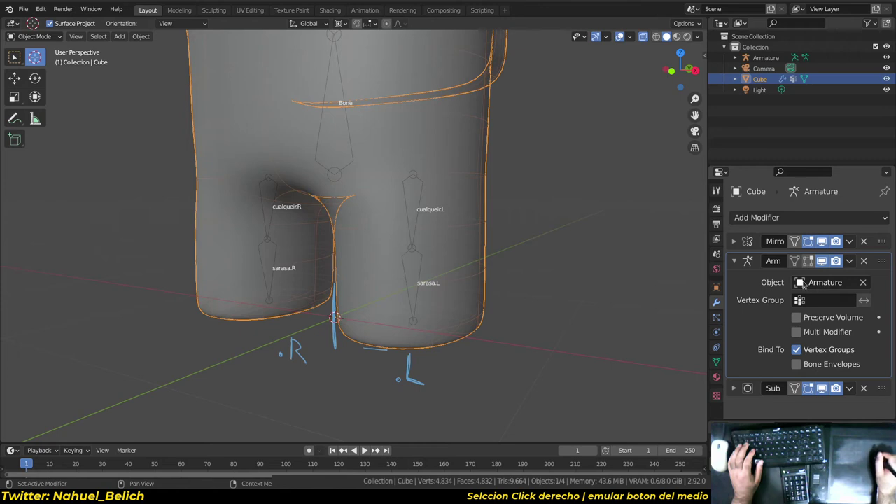
right_click(420, 264)
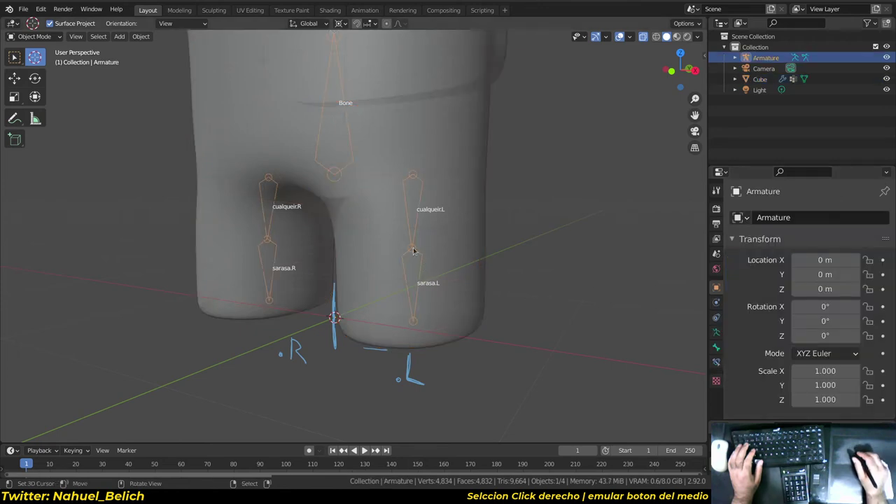
- Test-rotate the sarasa.L bone in Pose Mode, canceling each rotation to leave the leg upright
key("ctrl+Tab")
right_click(417, 268)
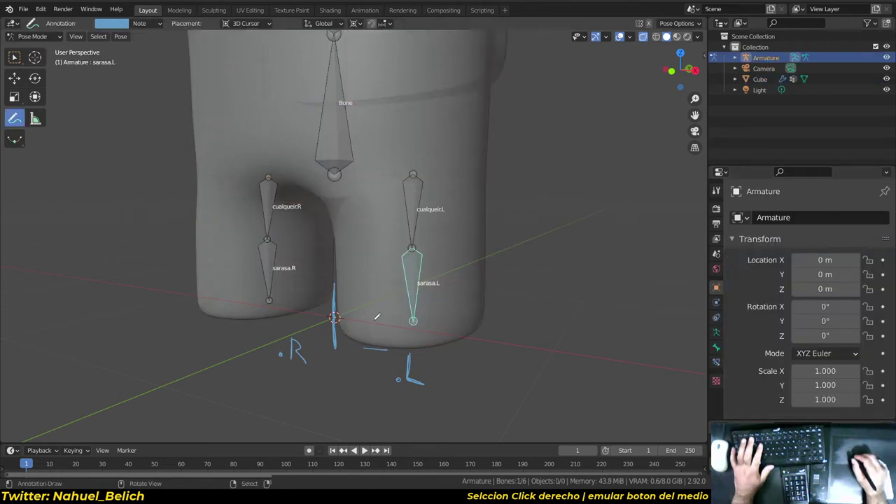
key("r")
key("x")
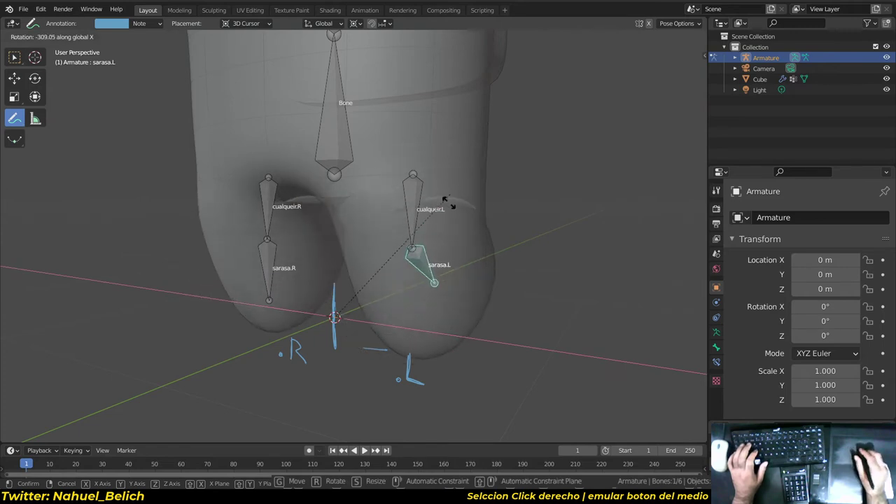
key("Escape")
key("KP_1")
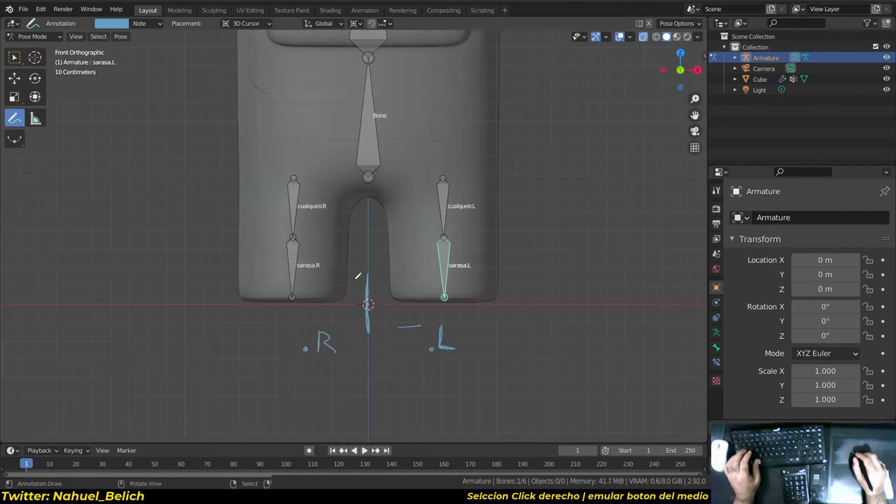
mouse_move(319, 251)
middle_mouse_down()
mouse_move(436, 249)
mouse_move(385, 265)
mouse_move(496, 252)
middle_mouse_up()
key("r")
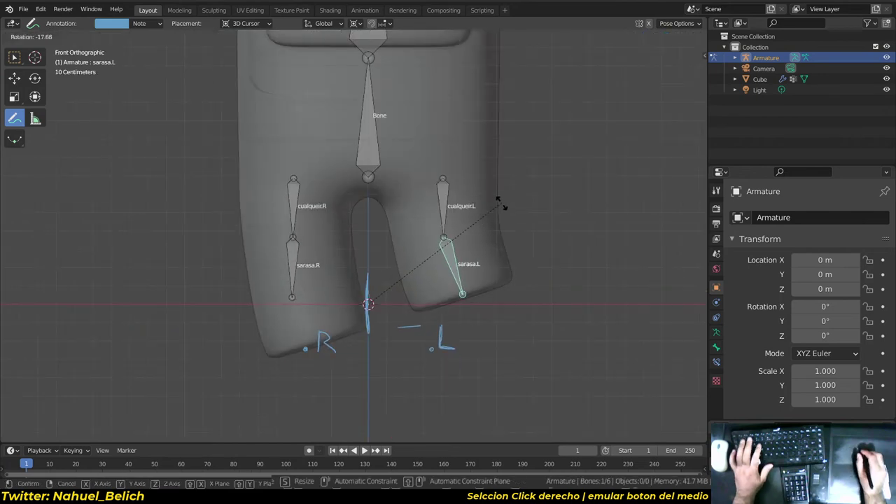
key("Escape")
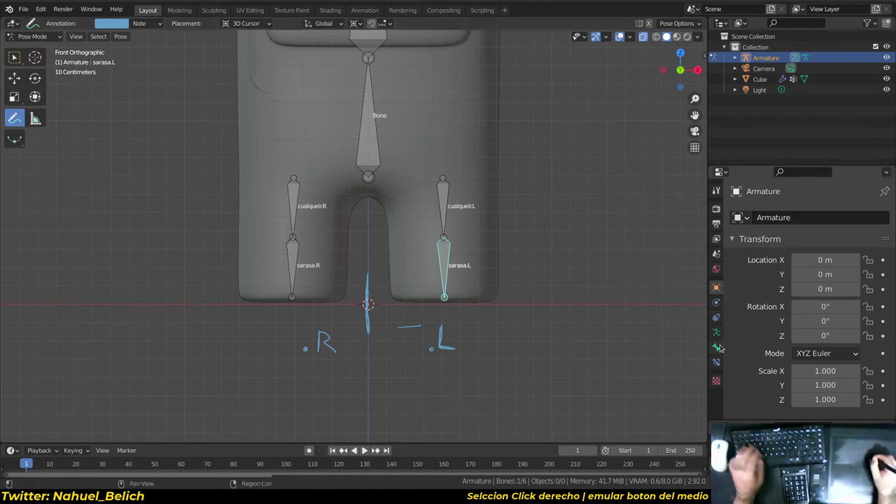
right_click(469, 277)
- Return the body to Object Mode, expand the Mirror modifier's Data options, and view its vertex groups
key("ctrl+Tab")
left_click(500, 244)
right_click(489, 254)
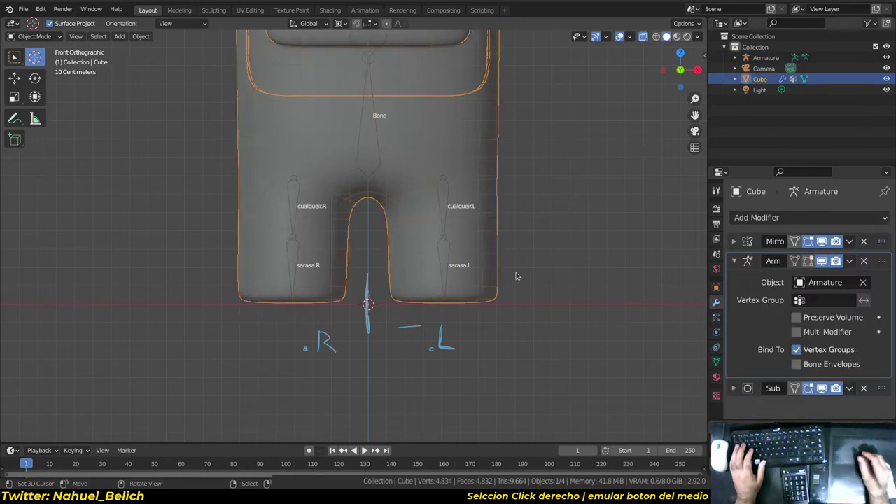
left_click(736, 242)
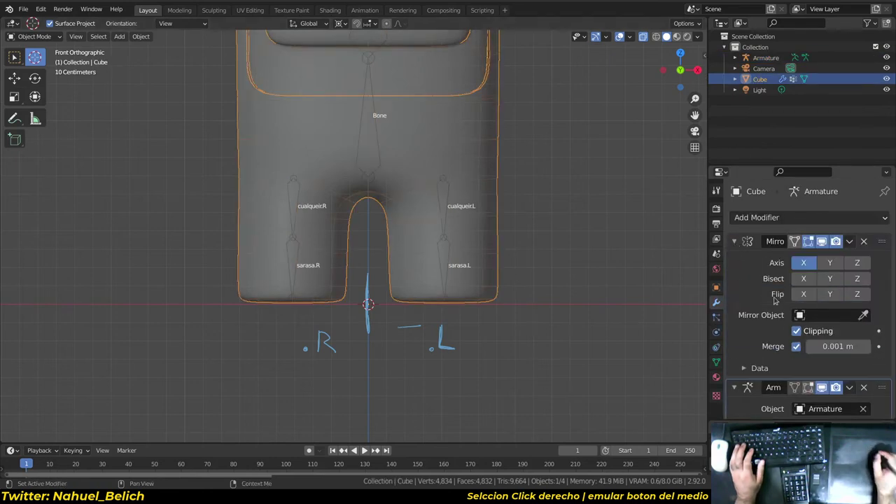
scroll(768, 281, "down", 3)
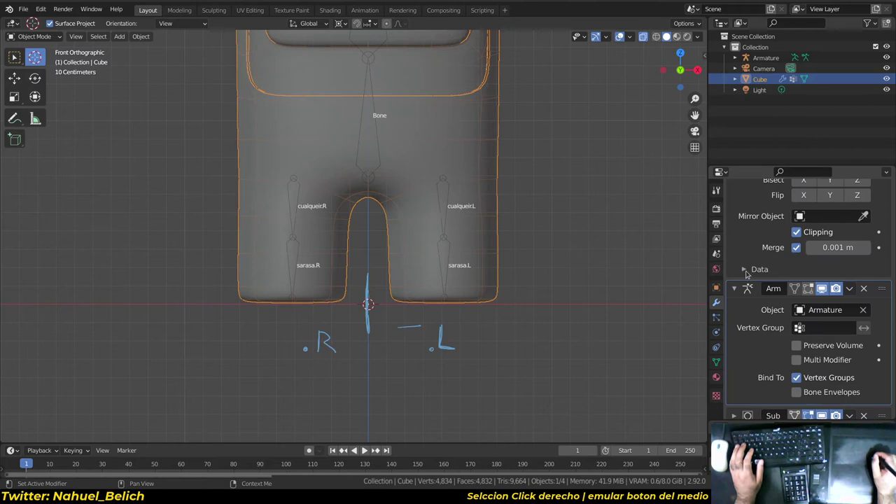
left_click(747, 271)
scroll(791, 330, "down", 2)
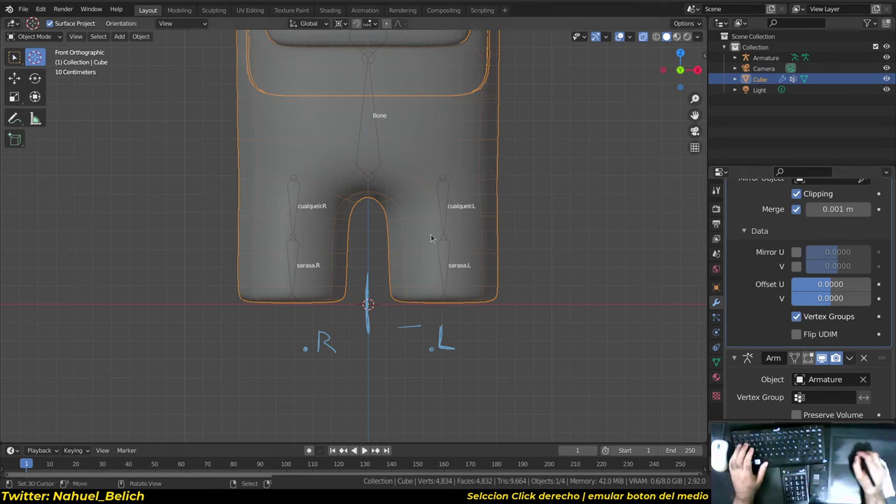
left_click(716, 363)
scroll(760, 280, "up", 5)
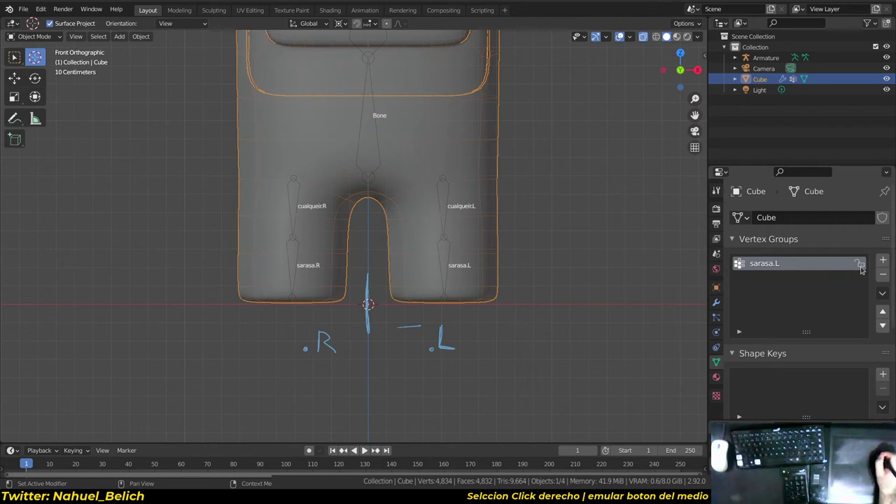
- Add a vertex group named sarasa.R to the body and return to Object Mode
left_click(884, 260)
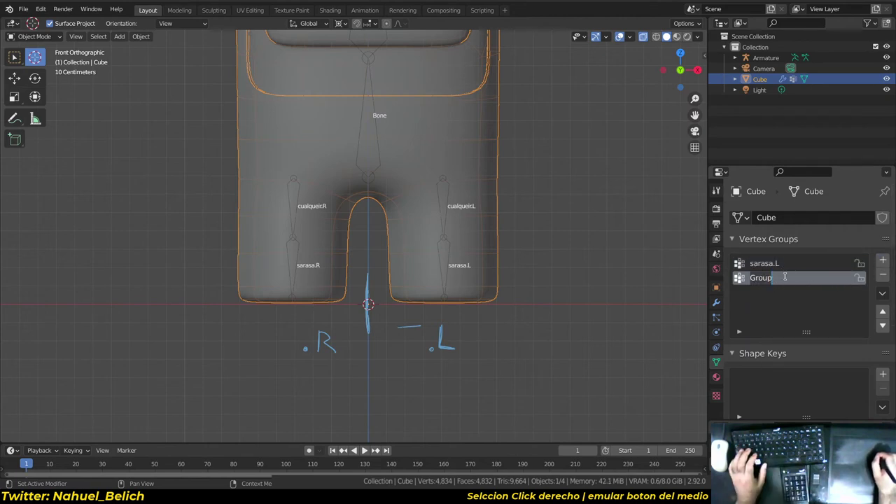
type("sarasa")
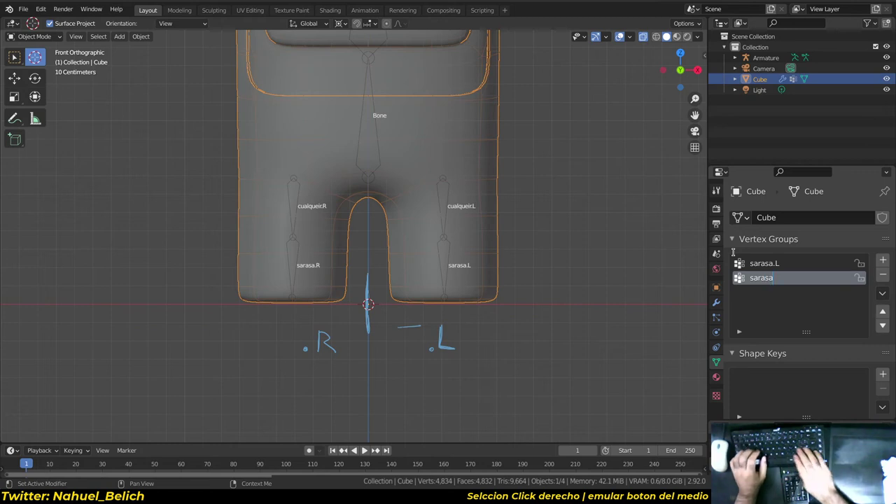
type(".R")
key("Return")
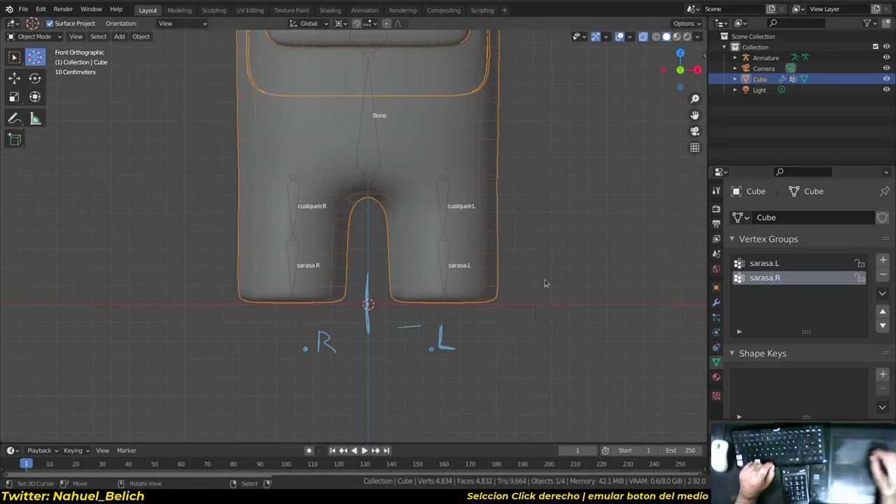
key("Tab")
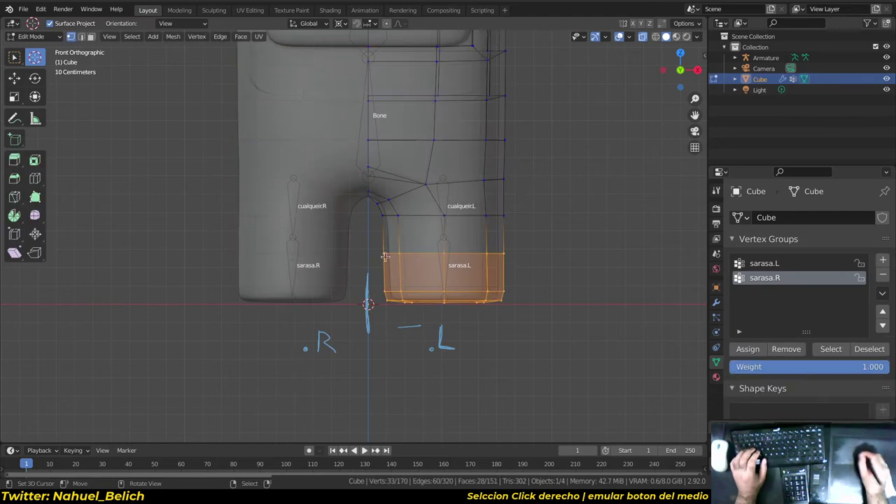
key("Tab")
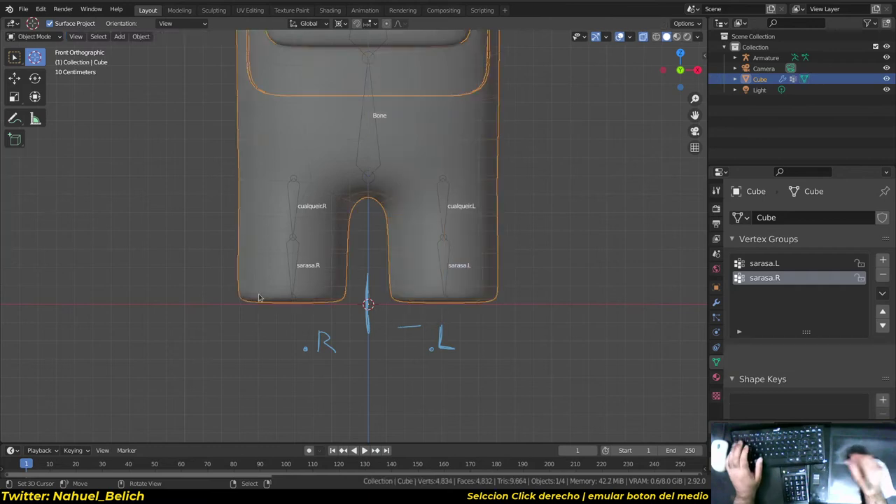
key("Tab")
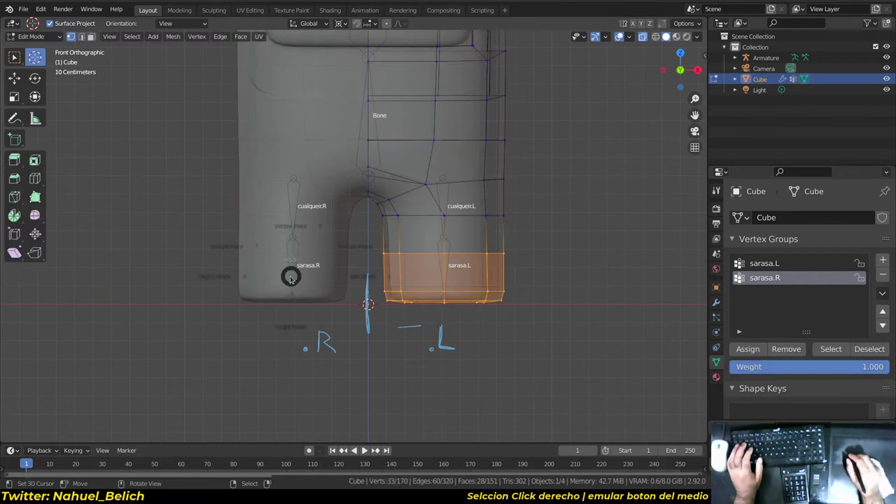
key("ctrl+Tab")
left_click(213, 293)
middle_click_drag(214, 292, 642, 284)
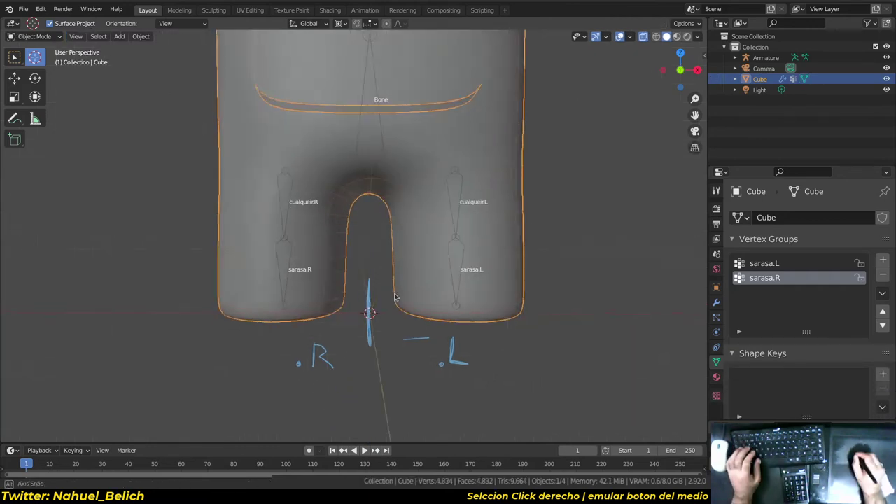
- Test-rotate the sarasa.R bone in Pose Mode to check the right leg, then reselect the body
right_click(282, 287)
mouse_move(283, 287)
middle_mouse_down()
mouse_move(262, 302)
mouse_move(287, 243)
middle_mouse_up()
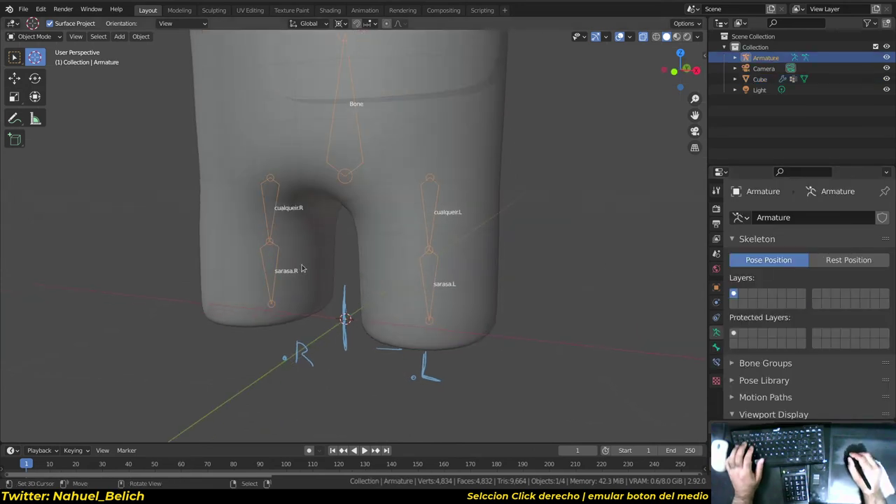
key("ctrl+Tab")
right_click(275, 289)
key("r")
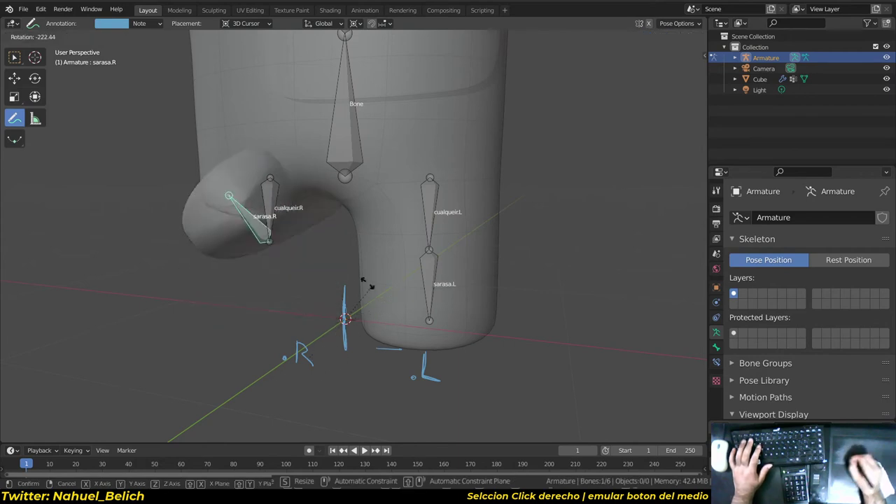
right_click(287, 231)
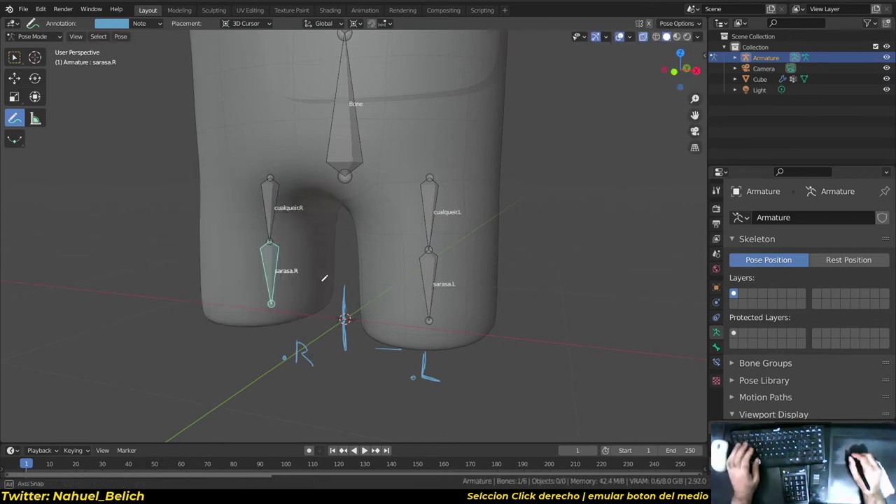
key("KP_1")
middle_click_drag(395, 269, 285, 320)
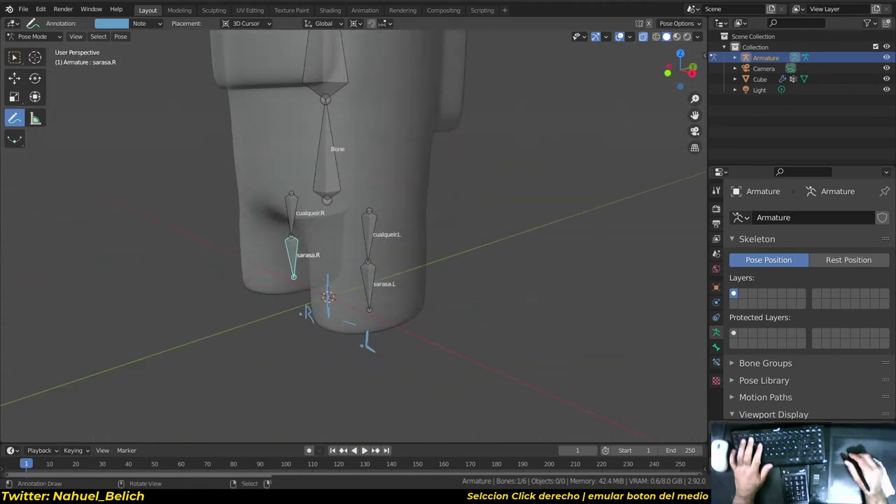
key("ctrl+Tab")
right_click(403, 213)
middle_click_drag(402, 214, 677, 331)
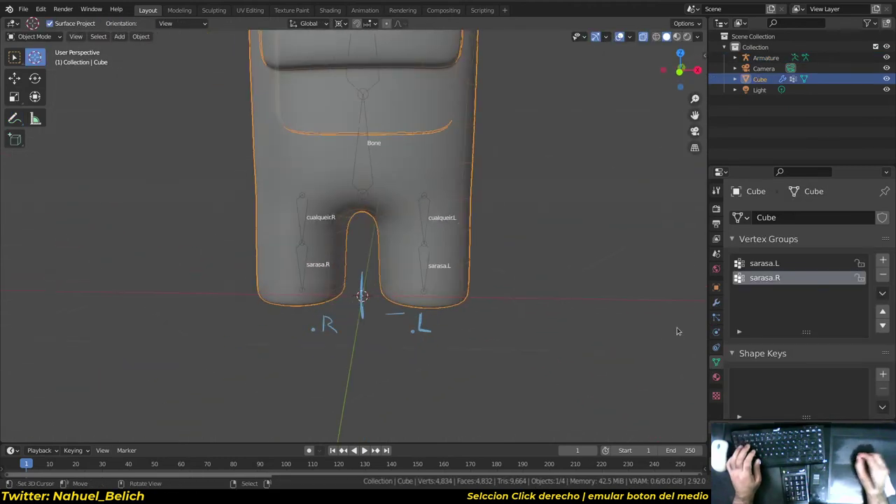
left_click(715, 302)
- Hide the Mirror modifier in the viewport and collapse its settings
left_click(822, 242)
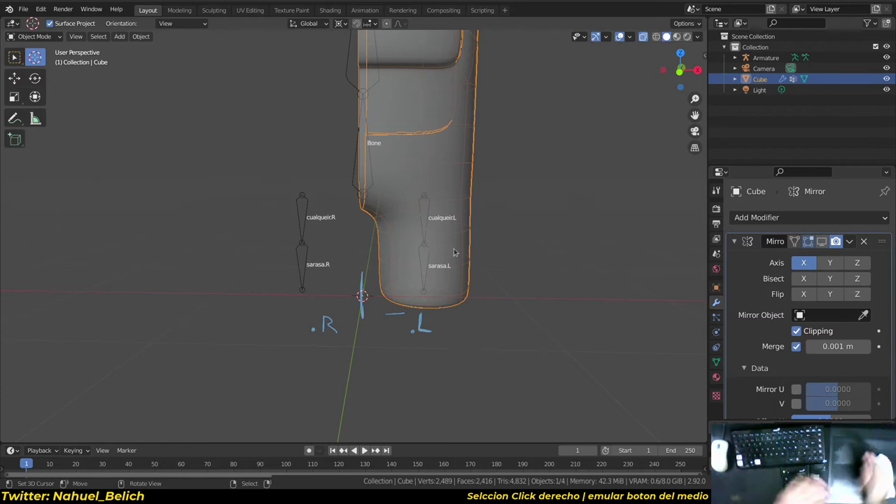
middle_click_drag(454, 252, 531, 303)
middle_click_drag(760, 316, 773, 252)
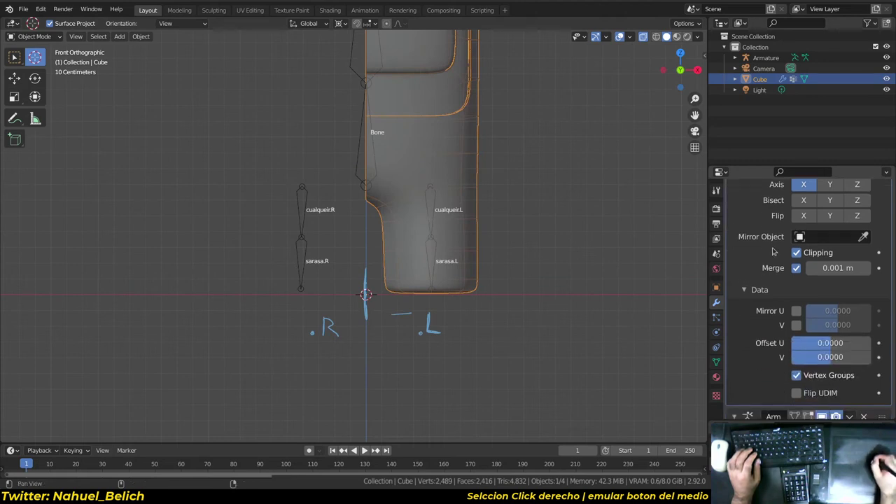
scroll(766, 278, "up", 3)
left_click(749, 236)
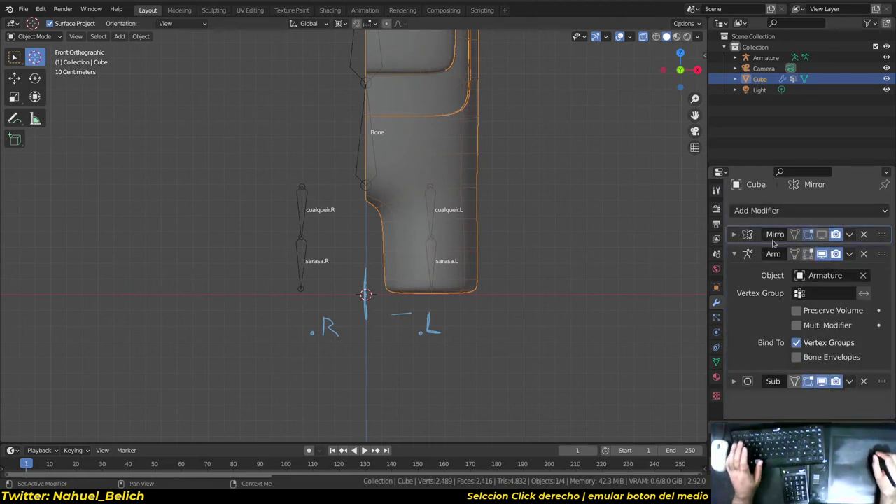
- Delete the Armature modifier and both vertex groups, then show the mirrored half again
left_click(863, 253)
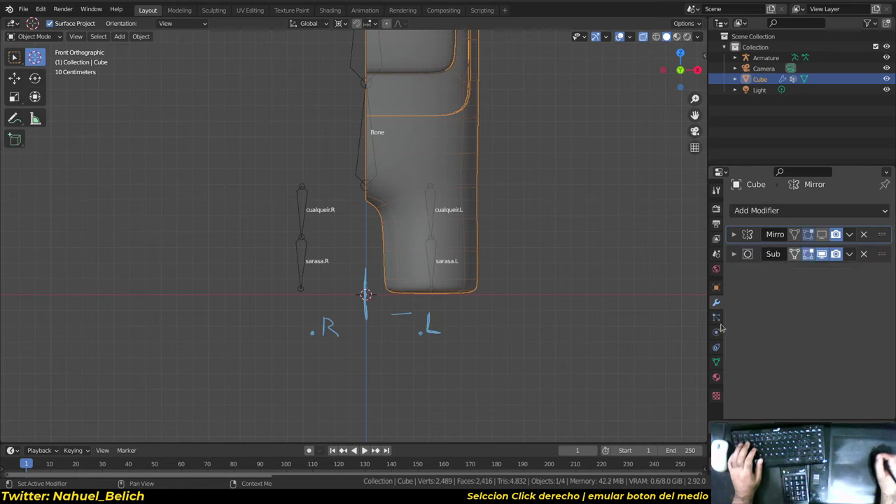
left_click(717, 362)
left_click(883, 268)
left_click(883, 269)
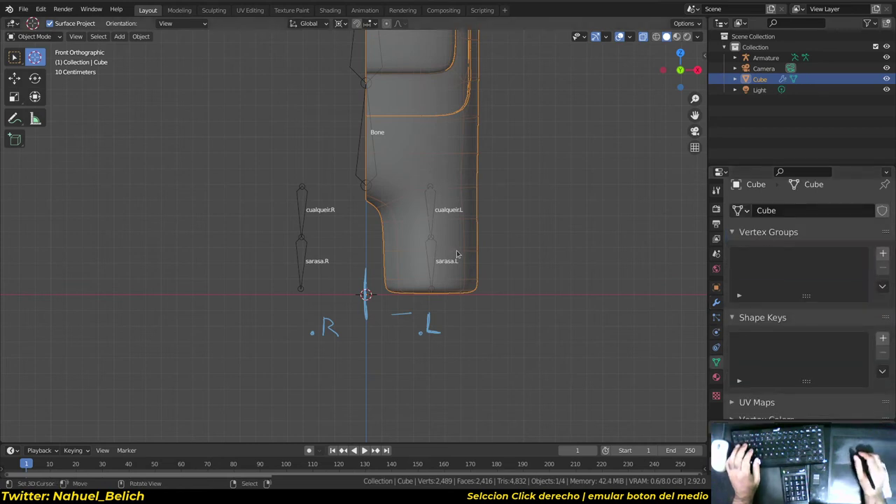
left_click(716, 302)
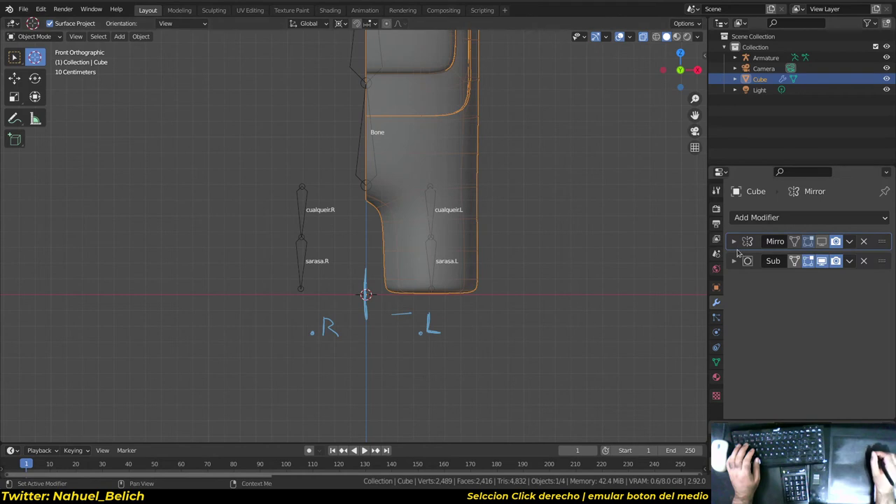
left_click(822, 241)
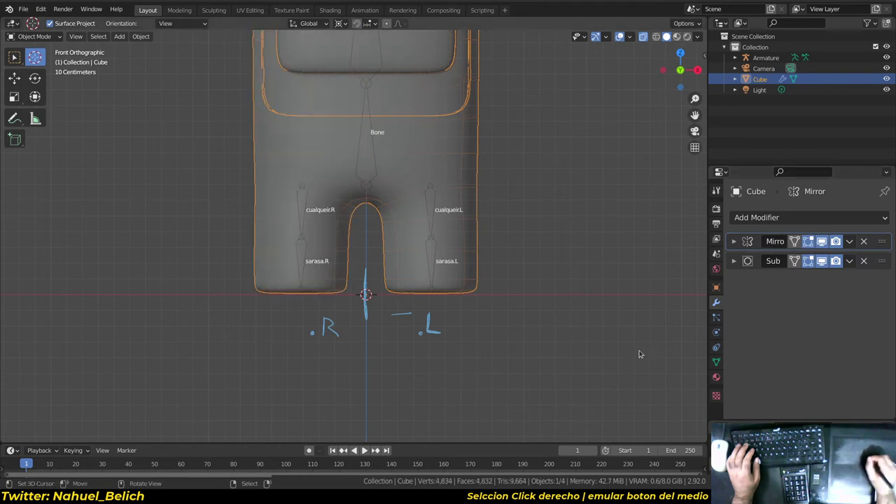
middle_click_drag(434, 258, 481, 269)
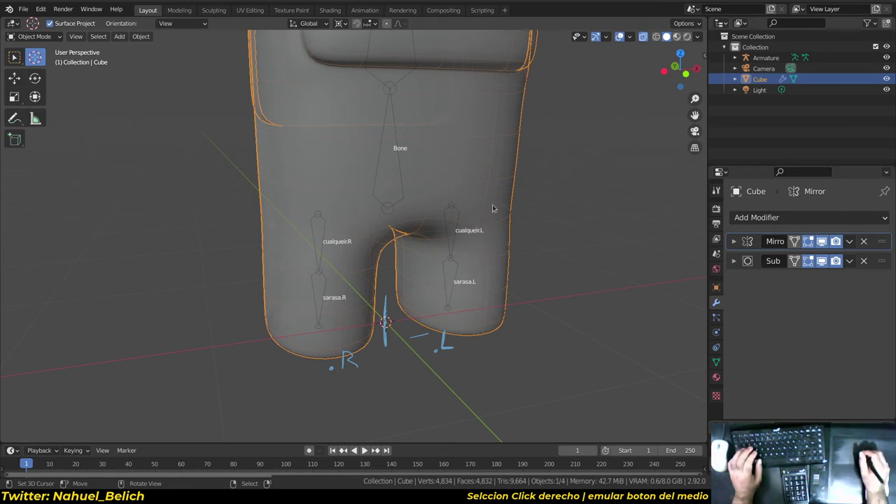
- Parent the Cube to the armature with automatic weights and check its six bone vertex groups
right_click(456, 218, "shift")
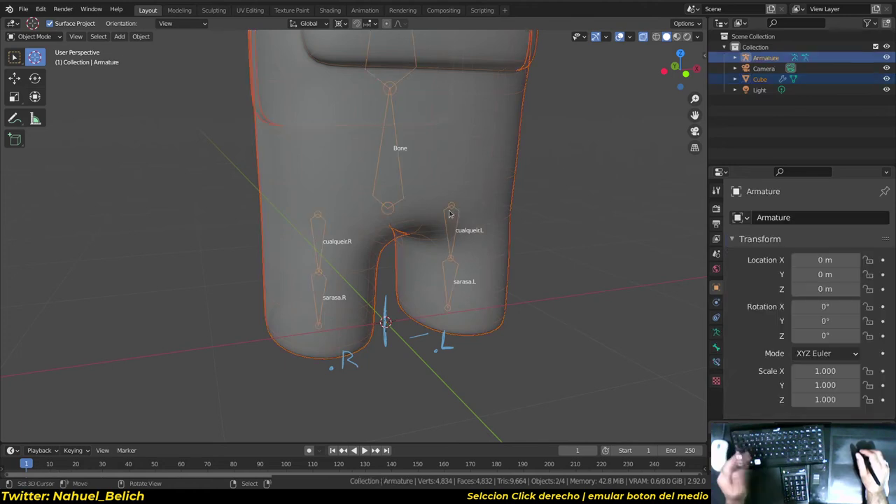
key("ctrl+p")
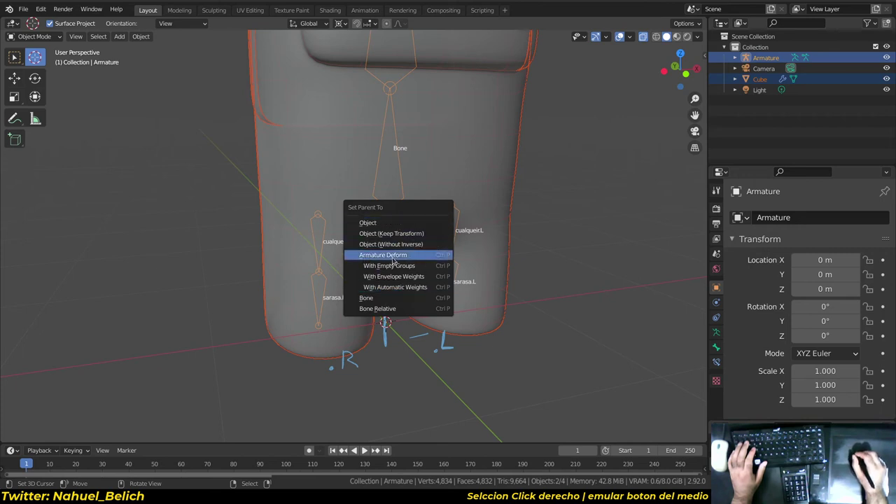
left_click(430, 290)
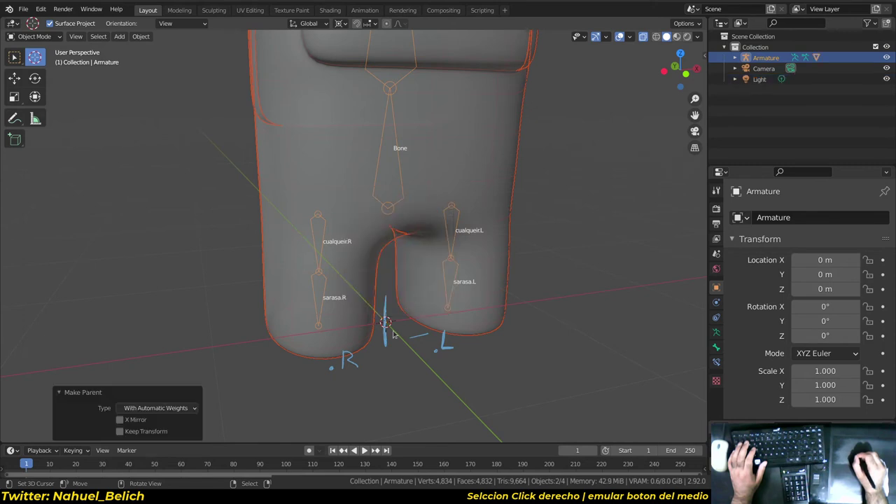
left_click(716, 333)
right_click(501, 264)
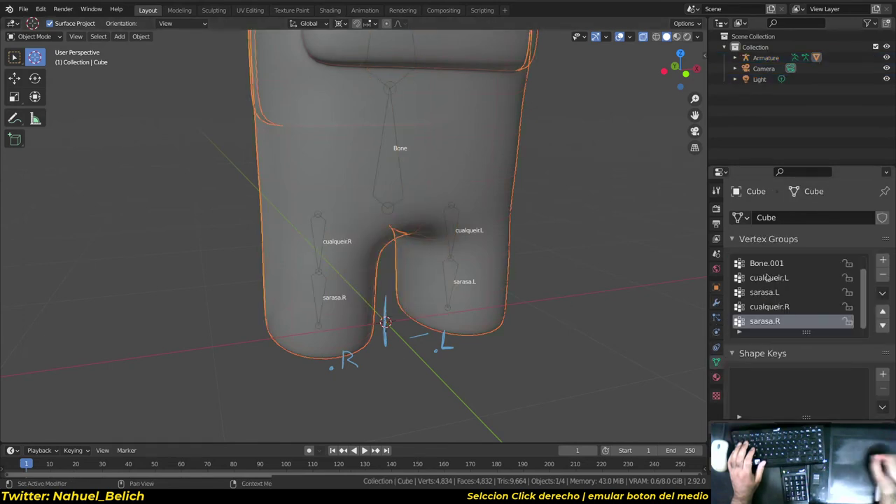
mouse_move(807, 332)
left_mouse_down()
mouse_move(806, 365)
mouse_move(807, 346)
left_mouse_up()
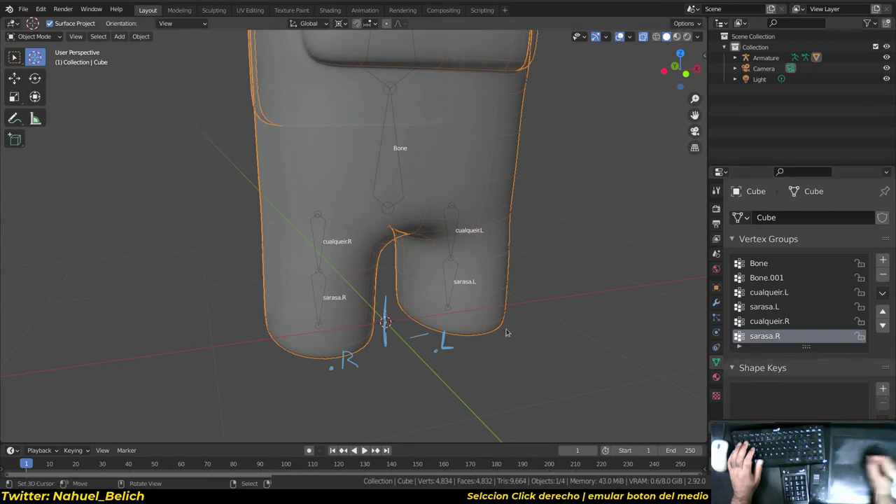
middle_click_drag(453, 279, 440, 281)
- Enter Pose Mode and test-rotate the sarasa.L and cualqueir.L leg bones, then cancel
key("ctrl+Tab")
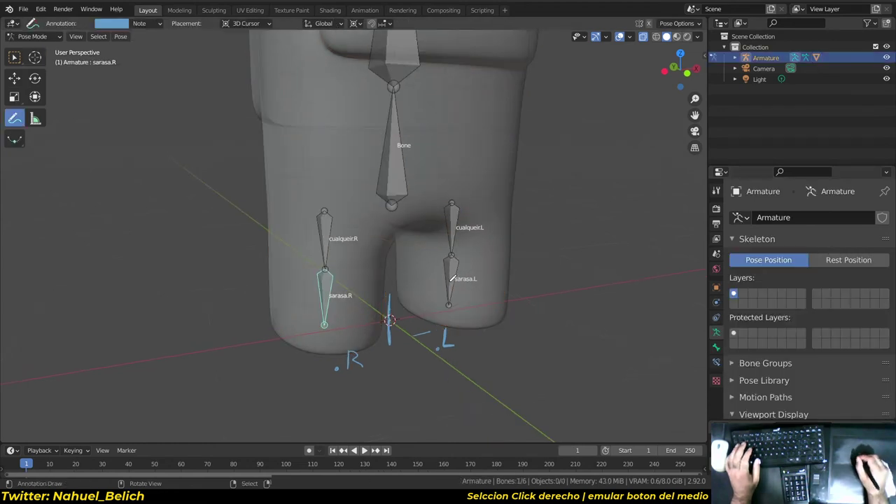
right_click(449, 270)
left_click_drag(449, 269, 434, 329, "alt")
key("r")
right_click(424, 363)
right_click(434, 230)
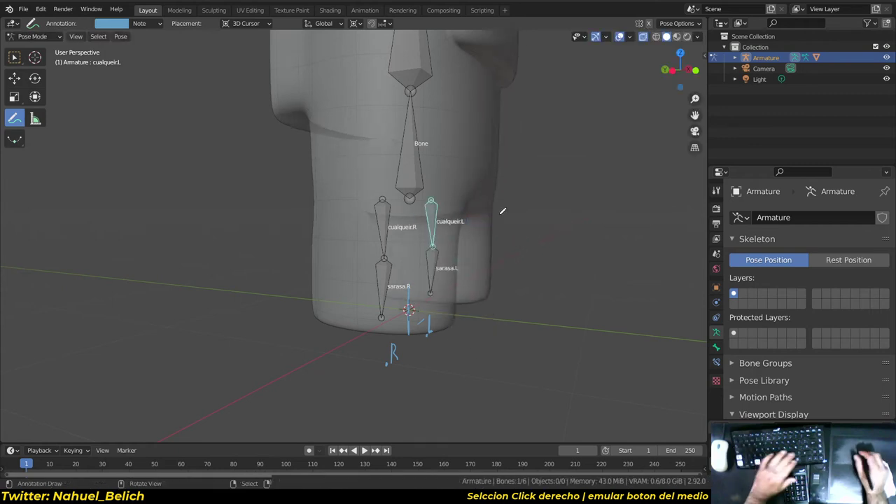
key("r")
right_click(393, 218)
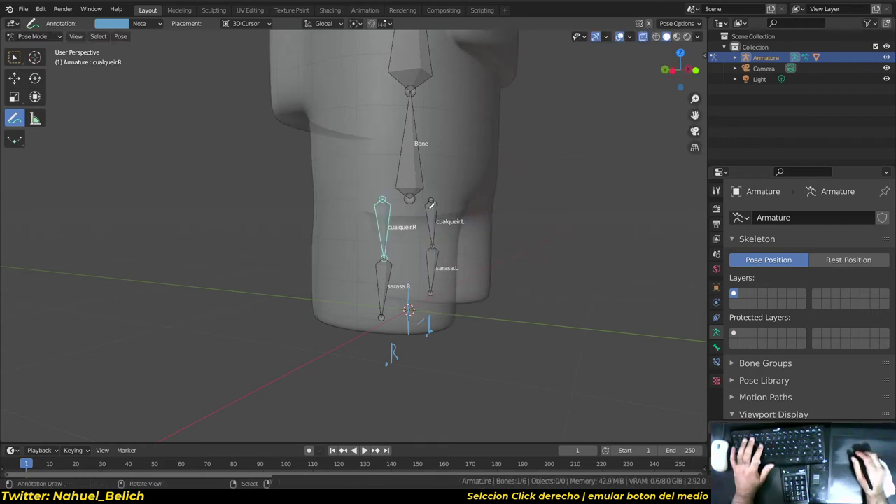
left_click_drag(432, 204, 353, 255, "alt")
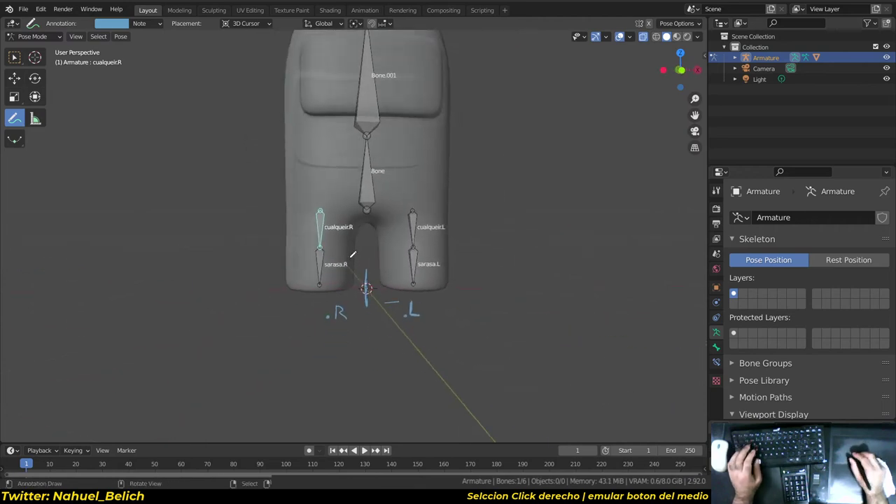
left_click_drag(443, 209, 478, 276, "alt")
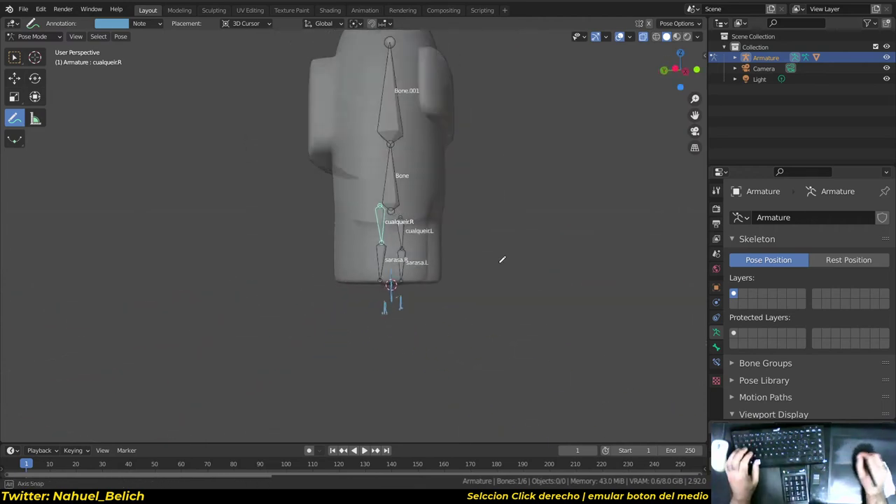
scroll(478, 276, "up", 2)
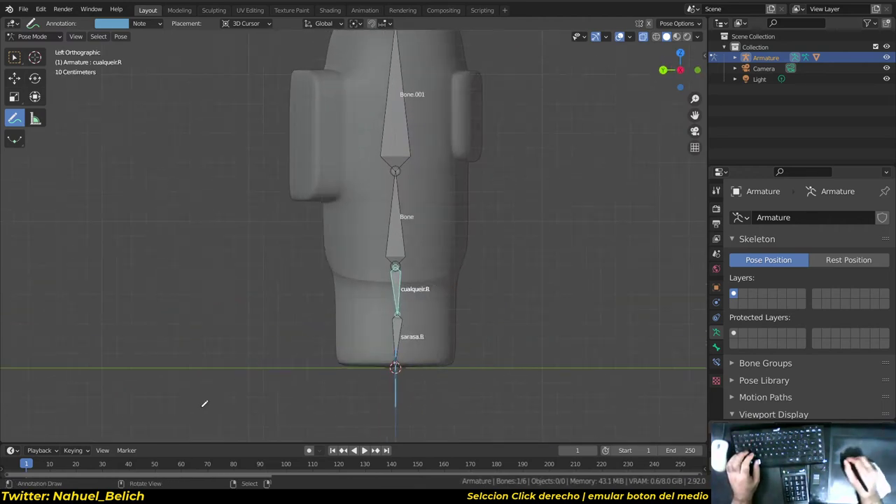
- Key location and rotation of all six bones at frame 1
key("a")
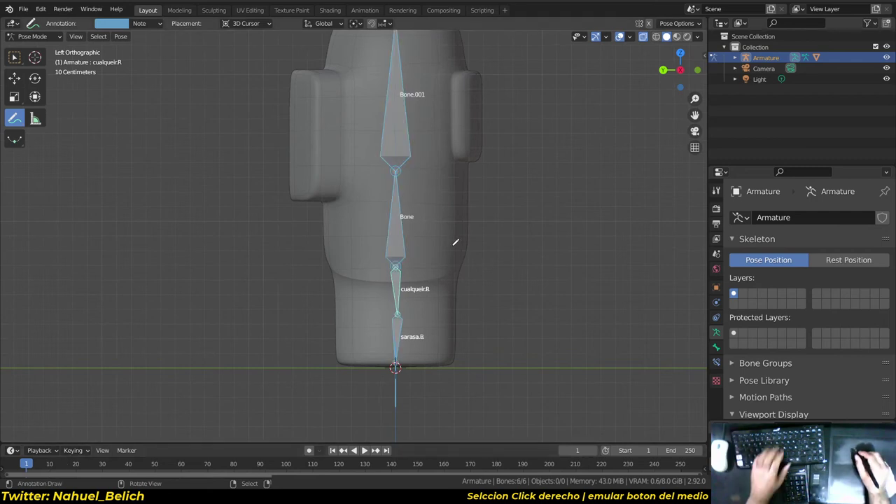
key("i")
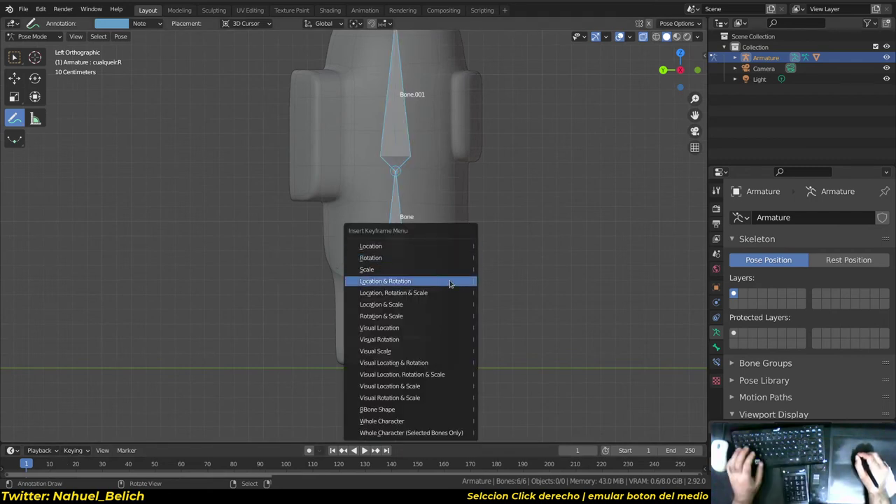
left_click(451, 283)
- At frame 40, bend the body forward with Bone and rotate the right leg bones
middle_click_drag(427, 304, 432, 292, "shift")
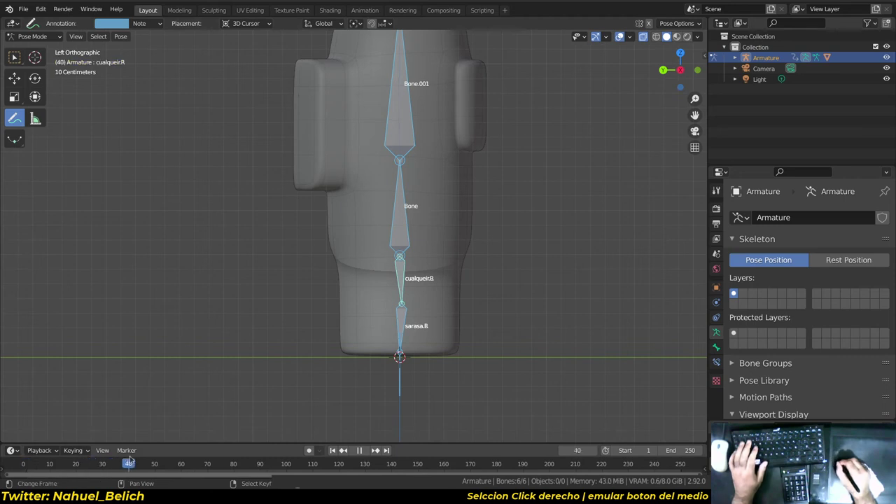
right_click(408, 209)
key("r")
left_click(442, 218)
right_click(404, 284)
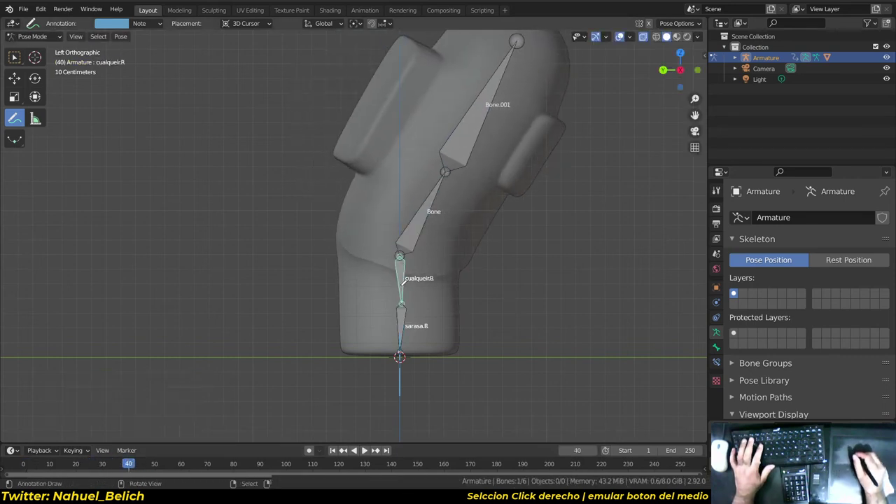
key("r")
left_click(455, 295)
right_click(442, 302)
key("r")
left_click(467, 300)
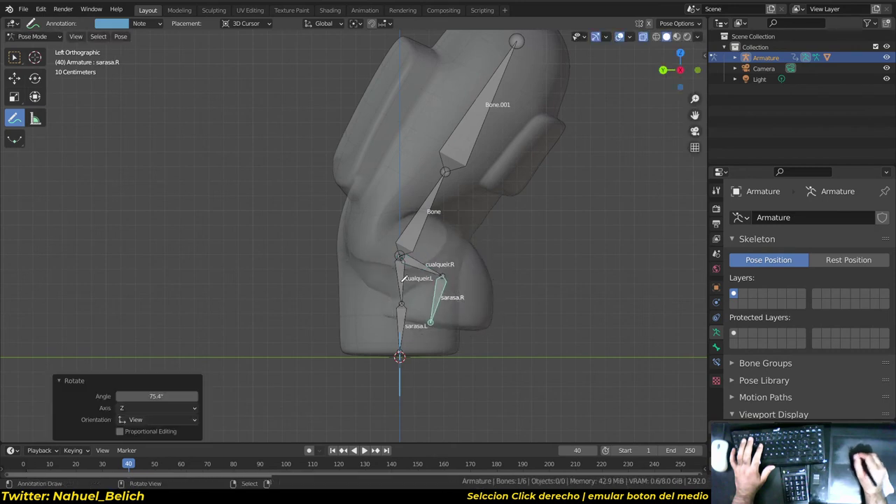
- Rotate cualqueir.L and Bone.001, then key all bones' location and rotation at frame 40
right_click(404, 280)
key("r")
left_click(423, 295)
right_click(463, 161)
key("r")
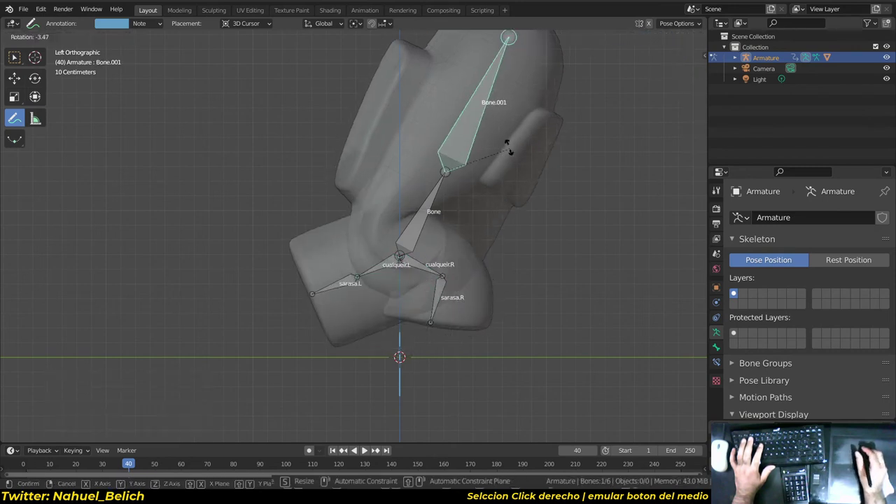
left_click(469, 138)
key("a")
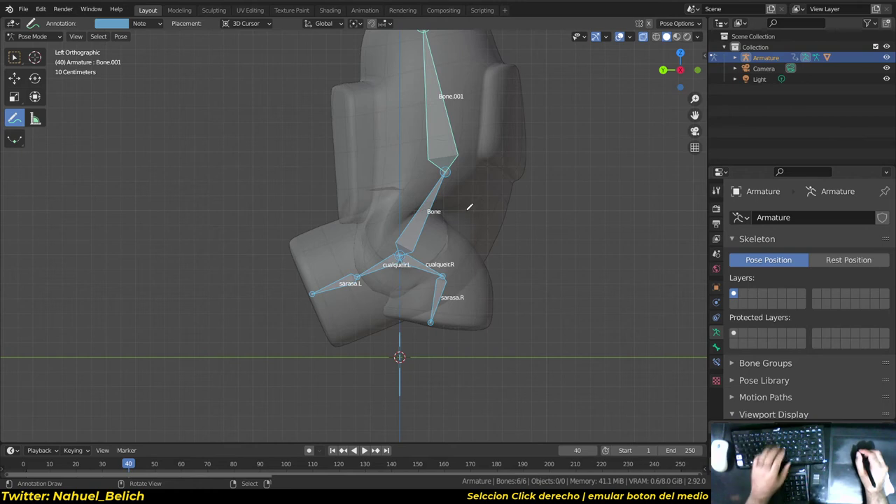
key("i")
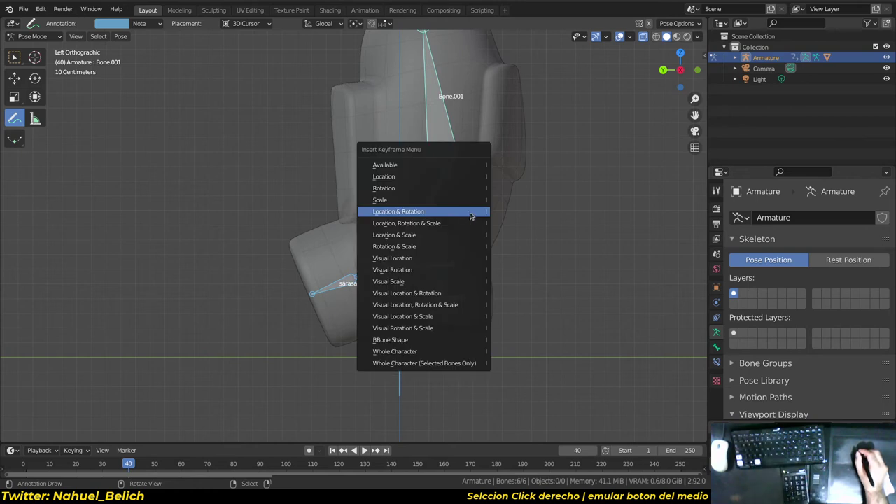
left_click(470, 214)
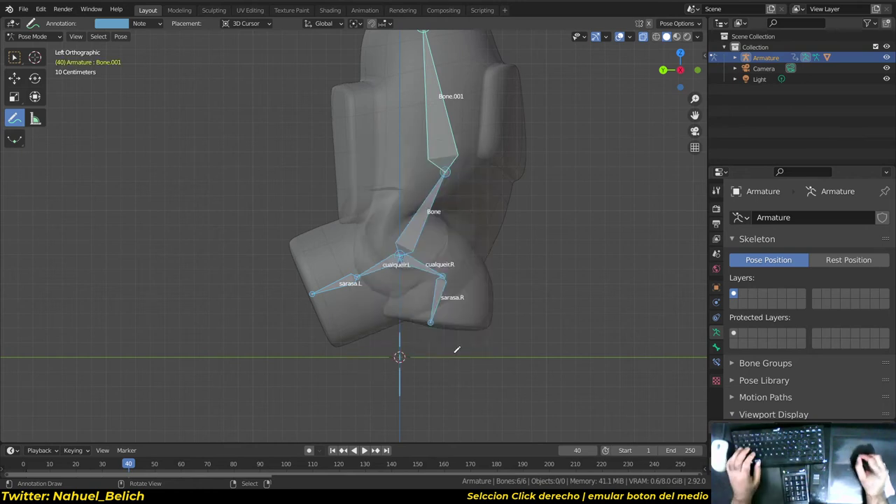
left_click_drag(456, 350, 340, 353, "alt")
- Turn off the see-through display and play back the animation, then stop it
mouse_move(454, 290)
left_mouse_down("alt")
mouse_move(477, 246)
mouse_move(480, 278)
left_mouse_up("alt")
left_click(697, 36)
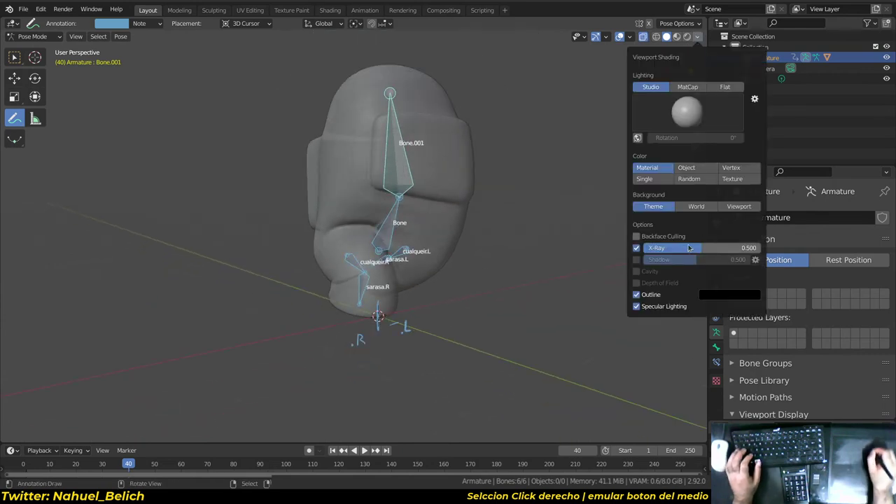
left_click(636, 248)
left_click(94, 463)
key("space")
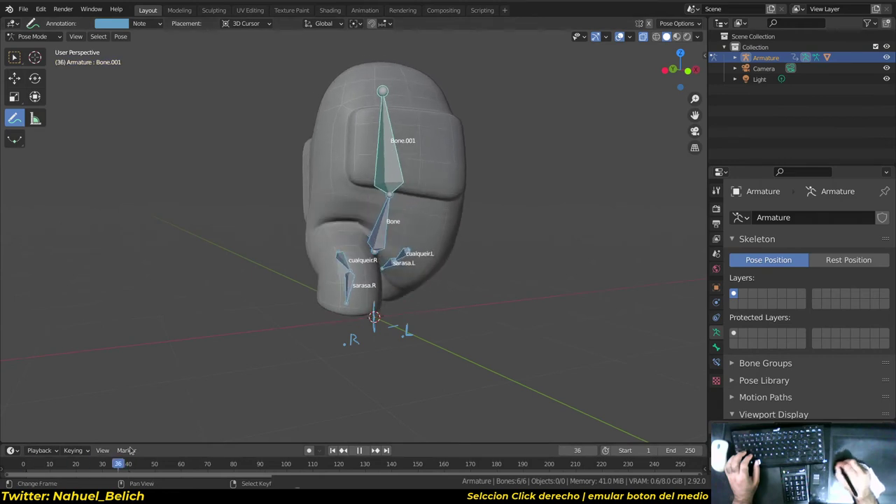
key("space")
- Uncheck Fade Geometry in the overlays and select the character body mesh
left_click(629, 39)
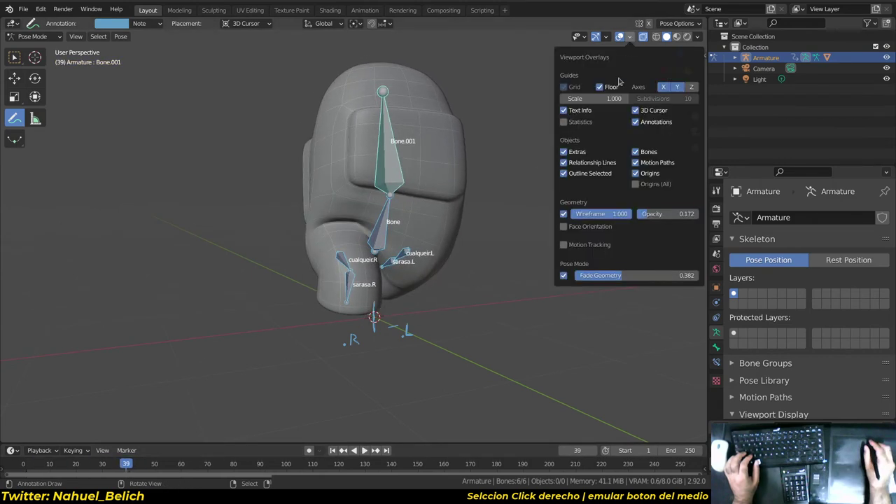
left_click(564, 276)
key("space")
left_click(7, 469)
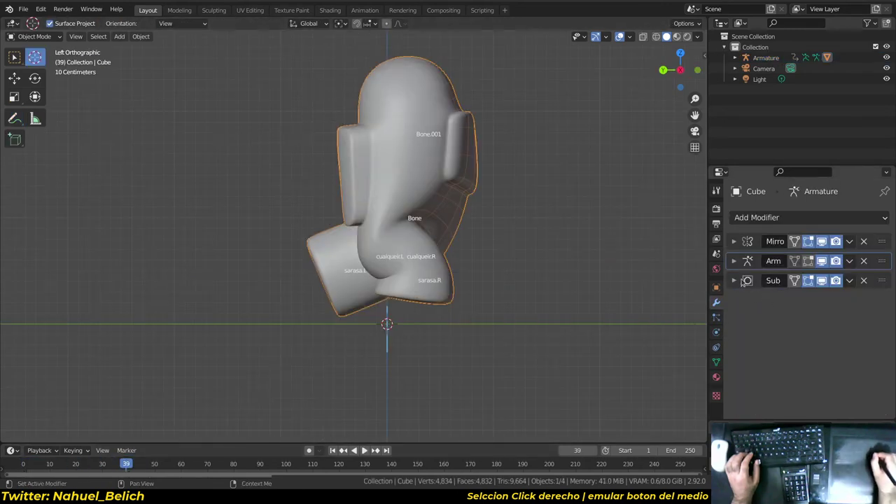
- Expand the Subdivision and Armature modifiers and widen the properties area
left_click(743, 281)
left_click(739, 263)
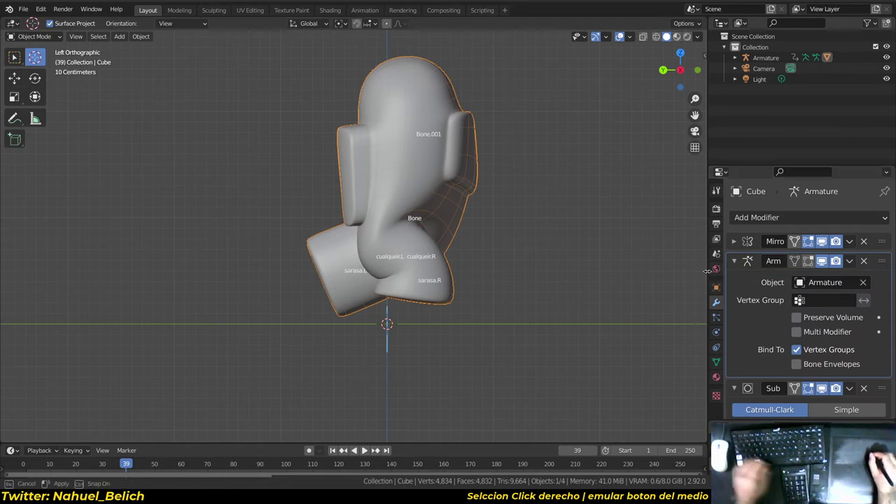
left_click_drag(708, 274, 658, 275)
middle_click_drag(406, 287, 484, 291)
left_click(777, 221)
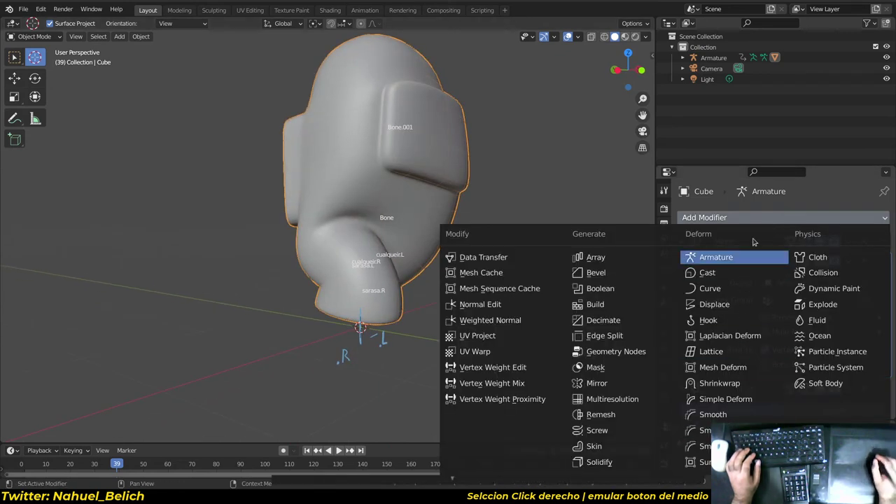
left_click(716, 257)
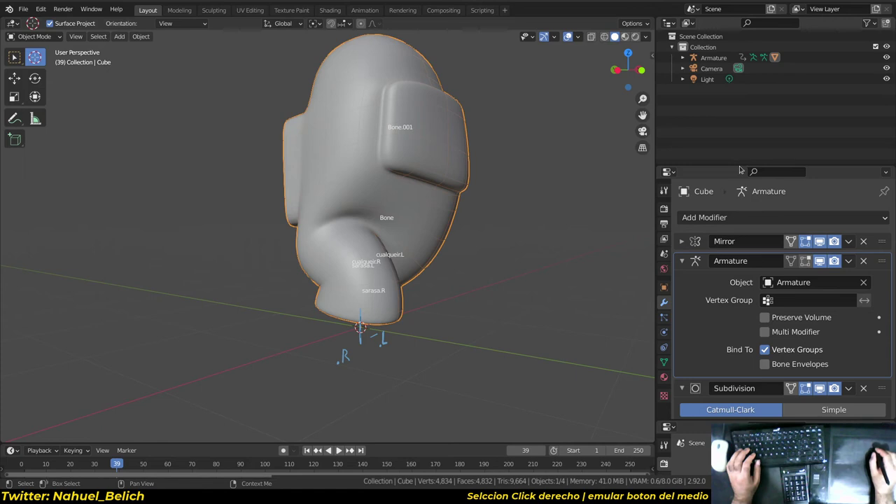
left_click_drag(745, 167, 746, 70)
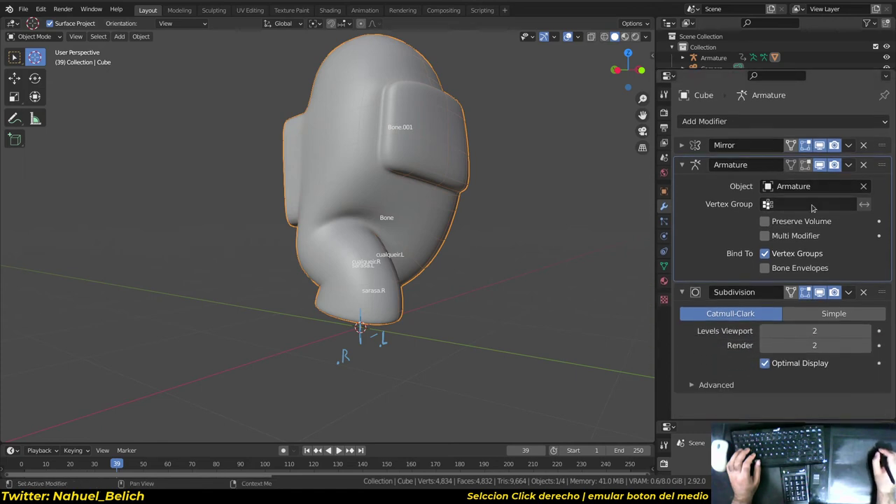
- Add a Corrective Smooth modifier and move Subdivision below it, collapsed
left_click(767, 126)
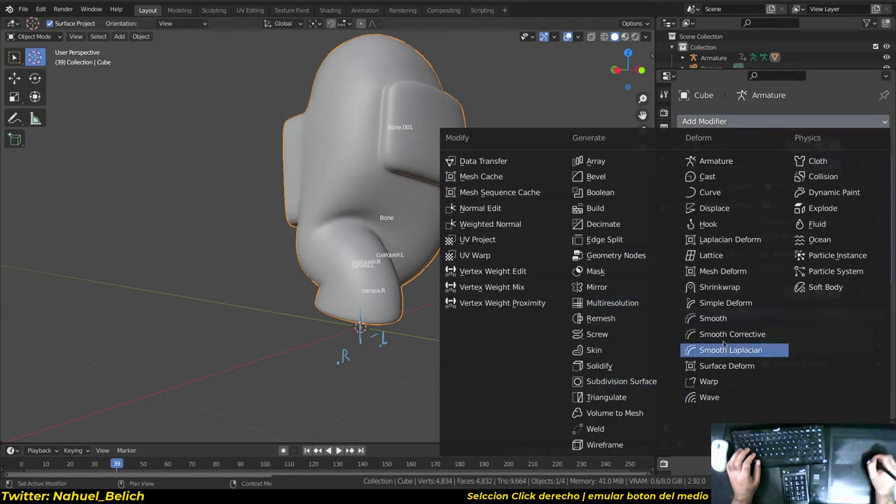
left_click(748, 336)
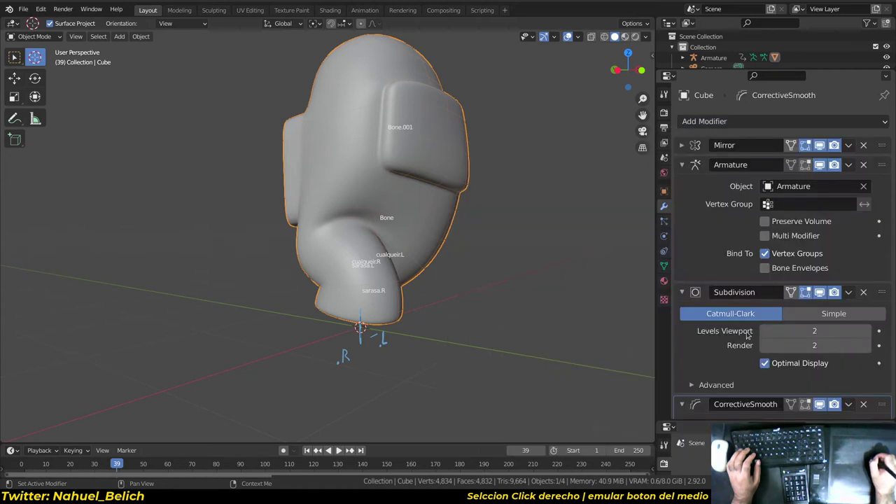
left_click(867, 294)
left_click_drag(867, 295, 868, 392)
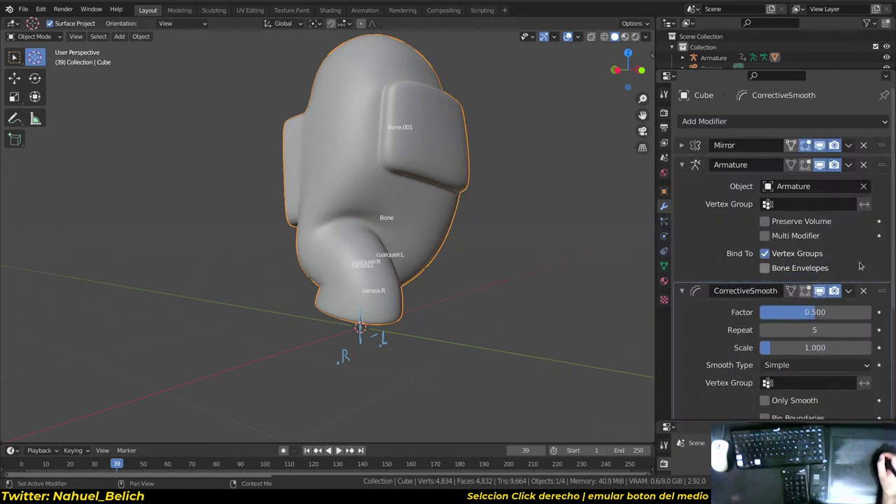
scroll(791, 358, "down", 4)
left_click(791, 350)
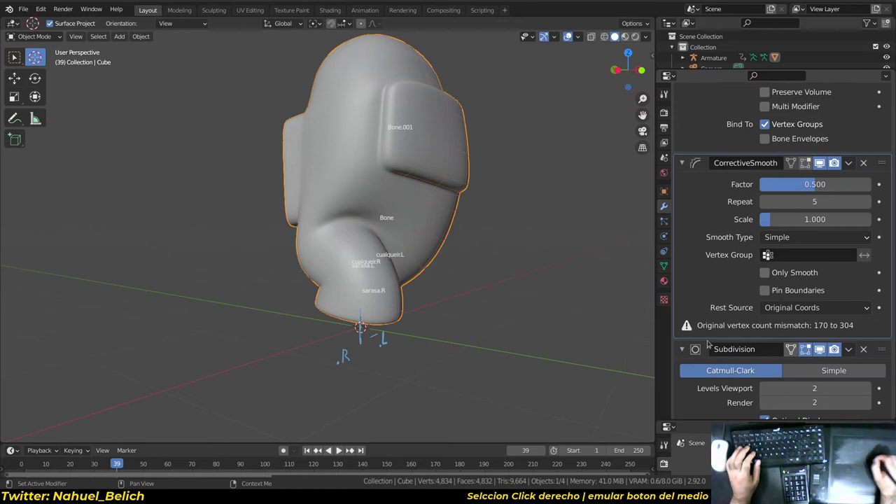
left_click(708, 345)
scroll(736, 350, "up", 1)
scroll(749, 353, "down", 1)
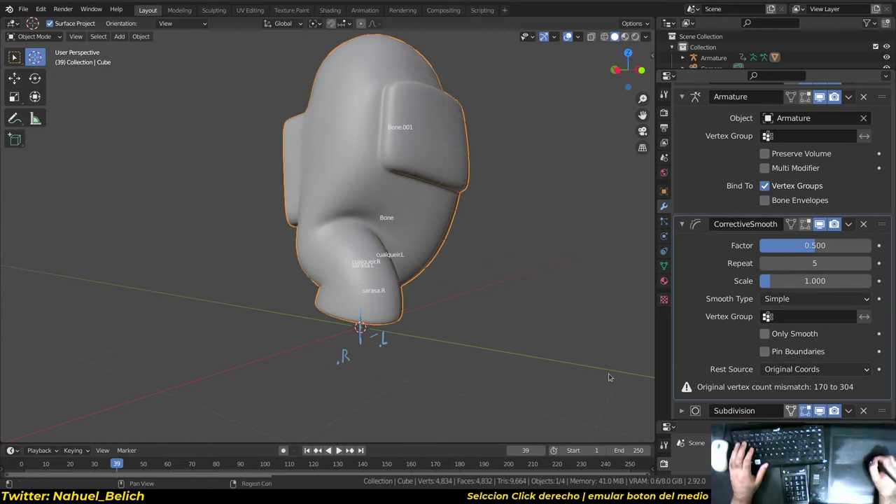
- Jump to frame 1 and try Bind Coords as rest source, then revert to Original Coords
key("shift+Left")
mouse_move(329, 294)
left_mouse_down("alt")
mouse_move(361, 287)
mouse_move(392, 301)
left_mouse_up("alt")
left_click(801, 369)
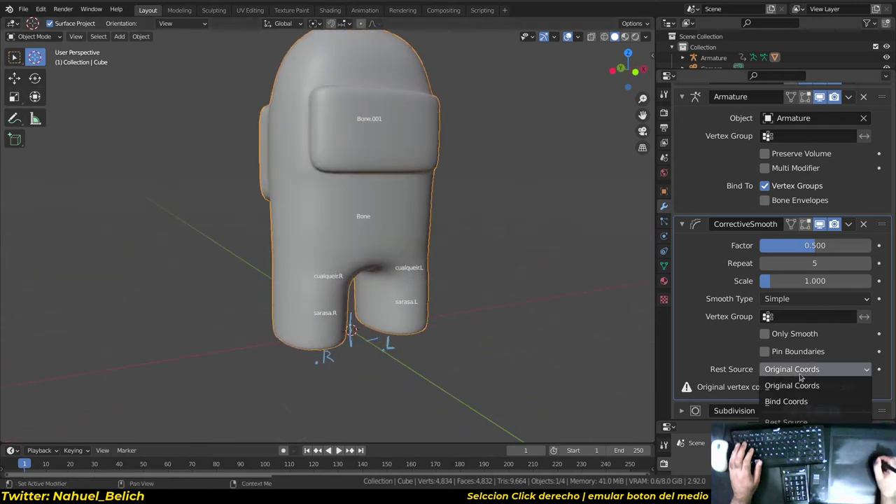
left_click(808, 405)
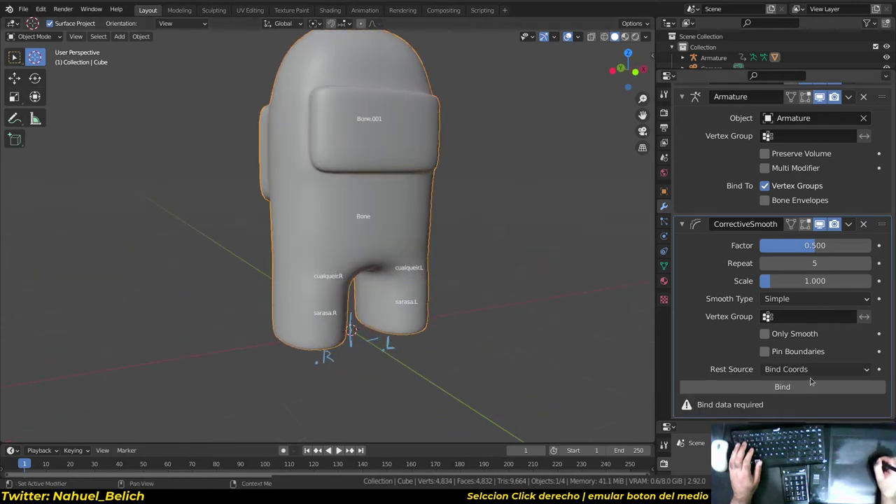
left_click(811, 371)
left_click(814, 384)
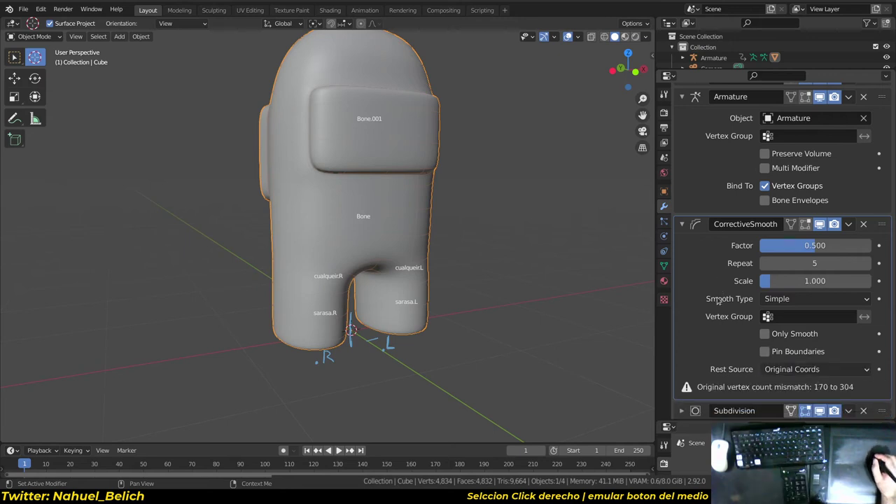
scroll(722, 299, "up", 3)
scroll(736, 299, "down", 2)
scroll(749, 300, "down", 1)
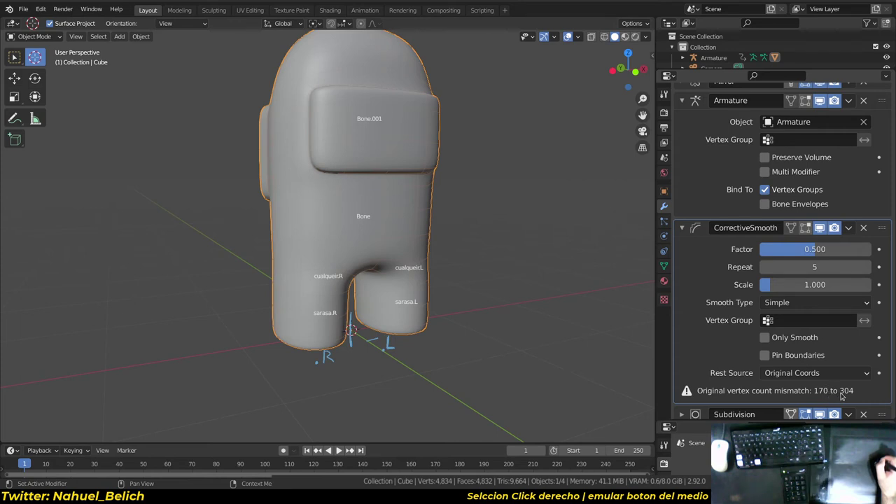
scroll(757, 273, "up", 3)
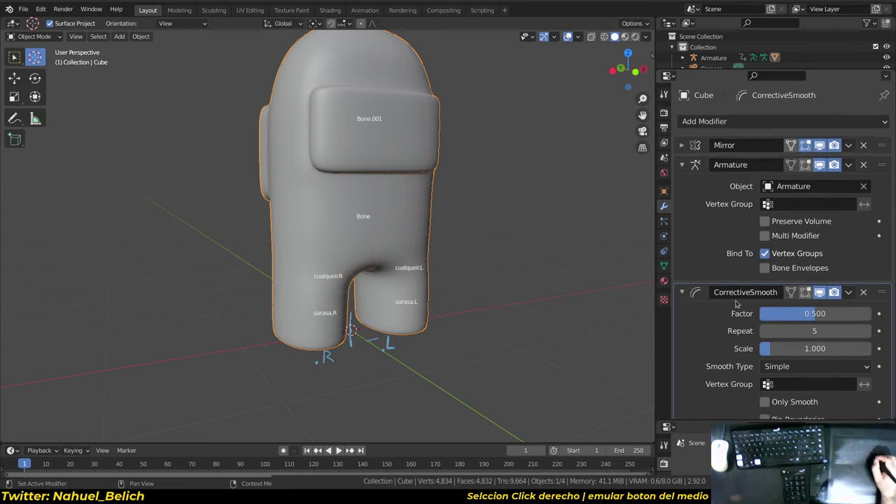
- Set the Corrective Smooth rest source to Bind Coords and bind it at frame 1
left_click(682, 165)
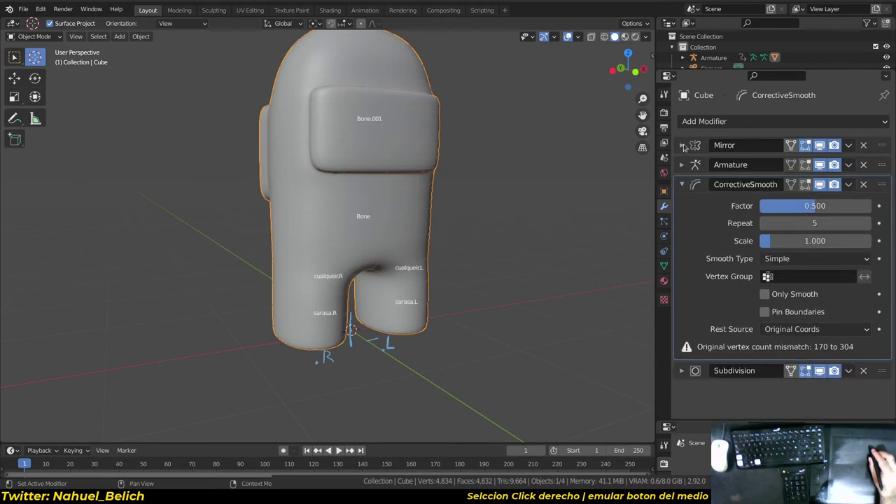
left_click(820, 145)
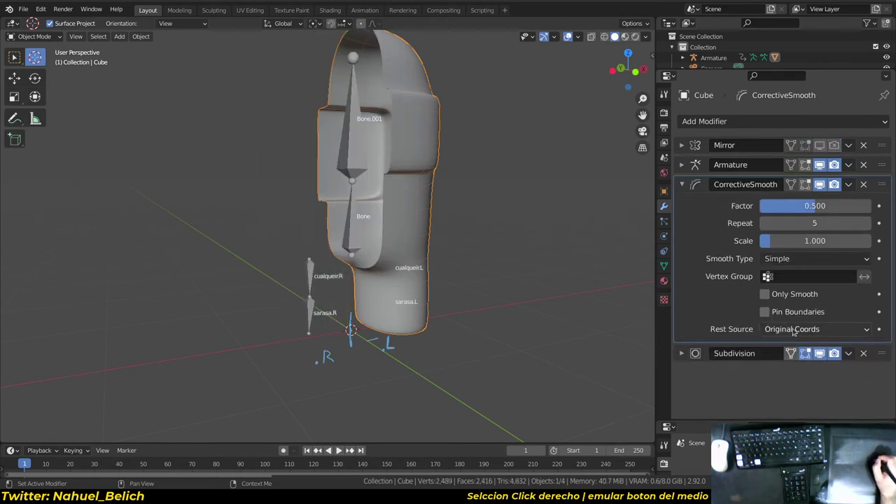
left_click(818, 145)
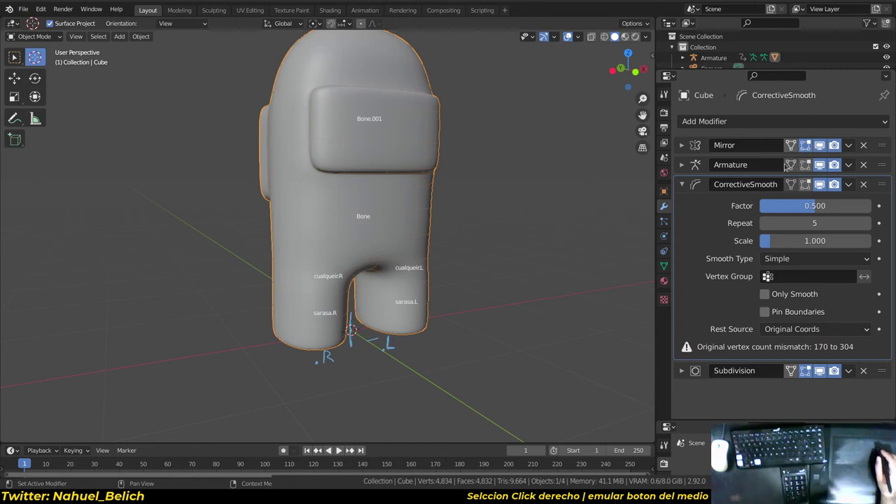
left_click(816, 331)
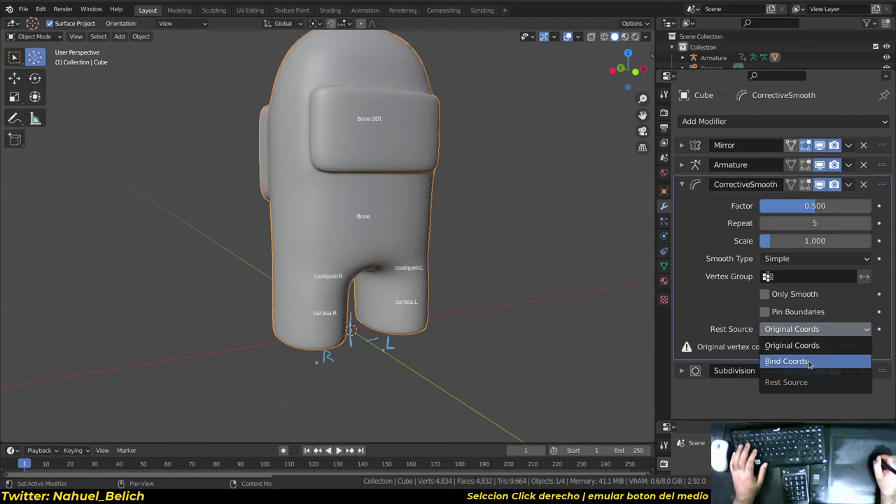
left_click(809, 362)
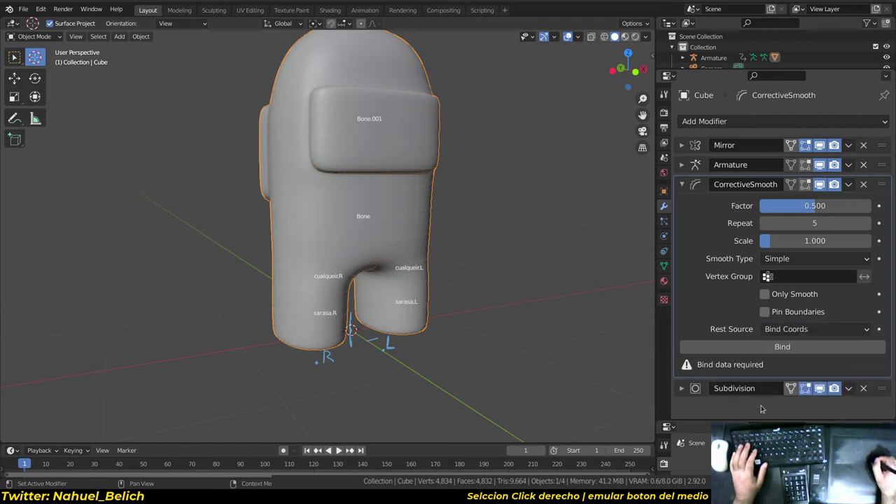
left_click(731, 349)
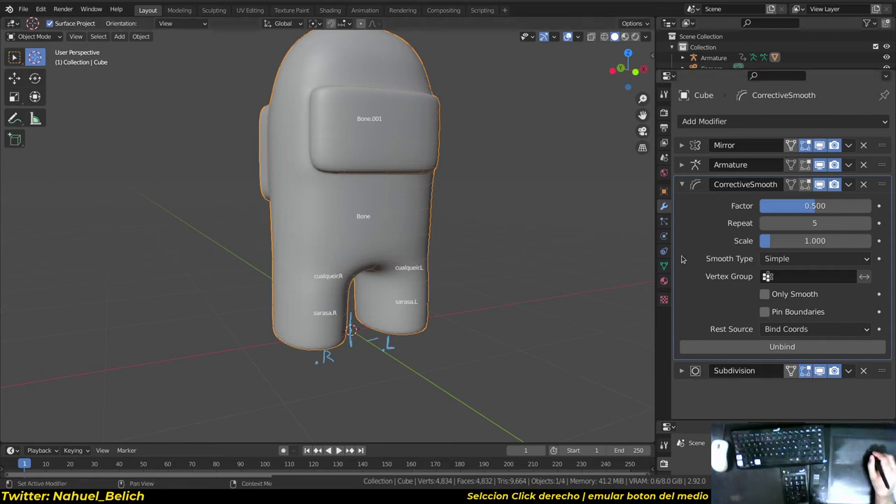
- Play to frame 40 and toggle Corrective Smooth's Only Smooth on and off to compare
key("space")
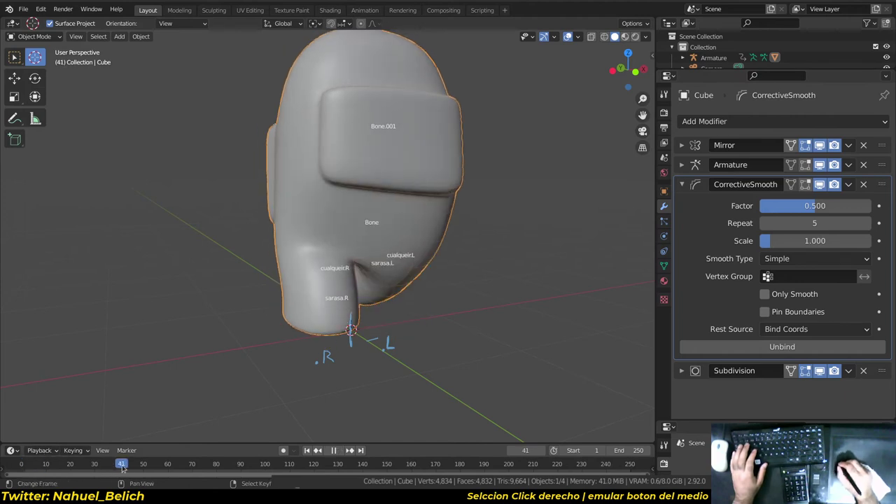
key("space")
mouse_move(294, 294)
middle_mouse_down()
mouse_move(314, 303)
mouse_move(308, 308)
middle_mouse_up()
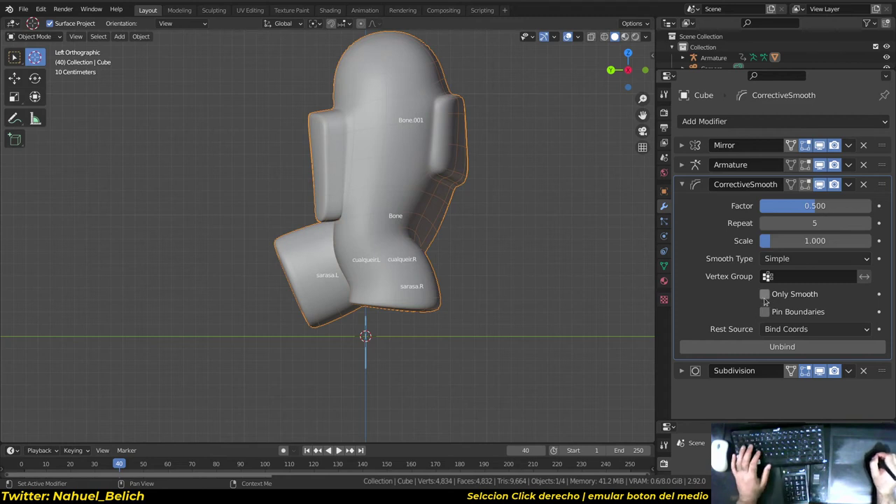
left_click(765, 296)
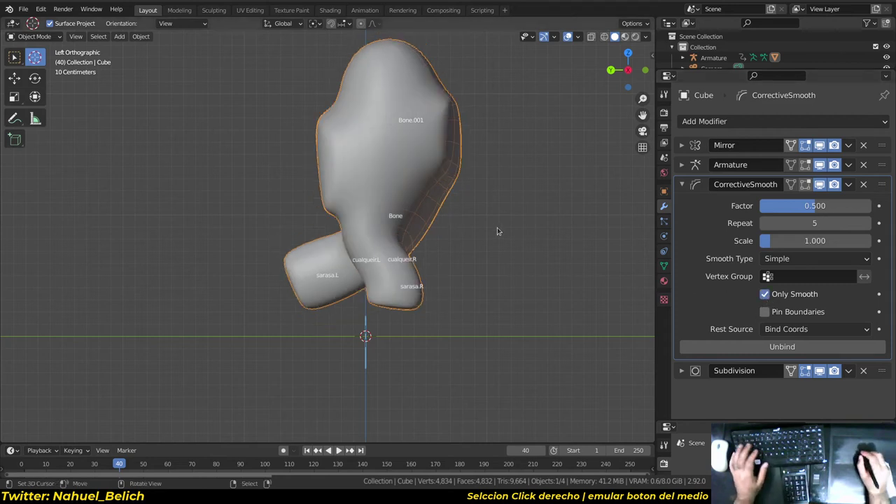
left_click(766, 295)
middle_click_drag(364, 266, 384, 264)
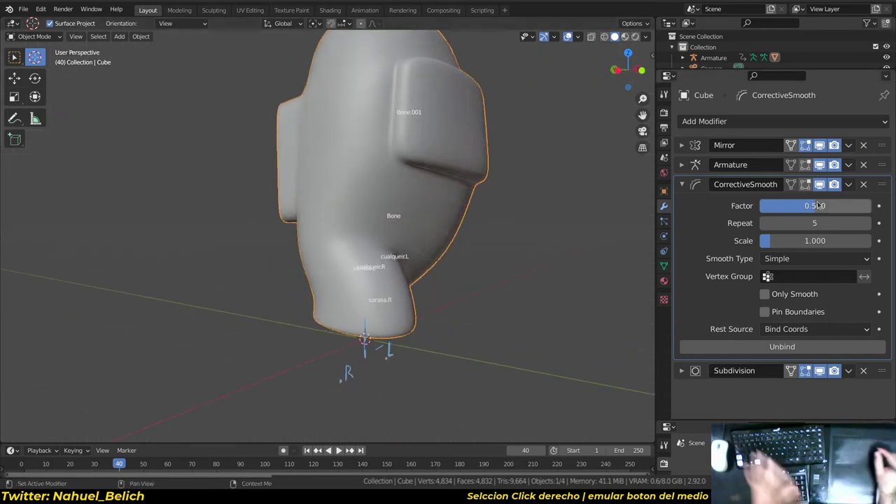
middle_click_drag(488, 275, 450, 254)
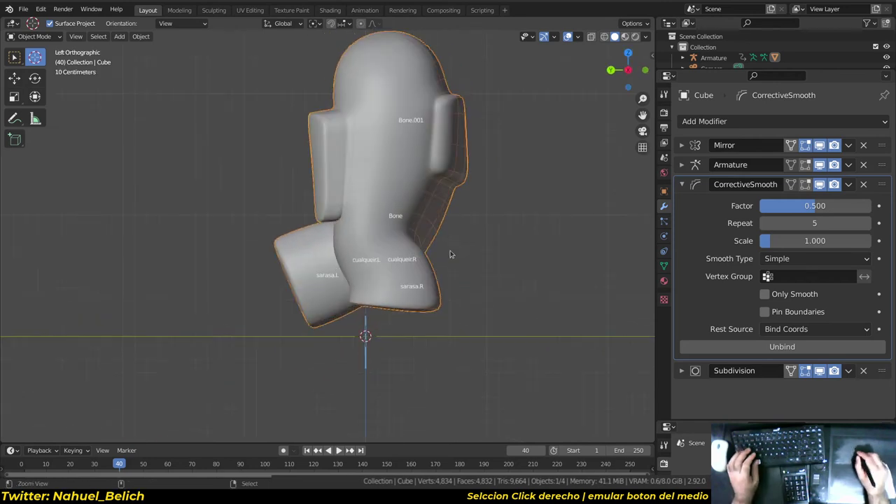
- Set the Corrective Smooth factor to 0 and compare the bend
left_click(815, 206)
type("0")
key("Return")
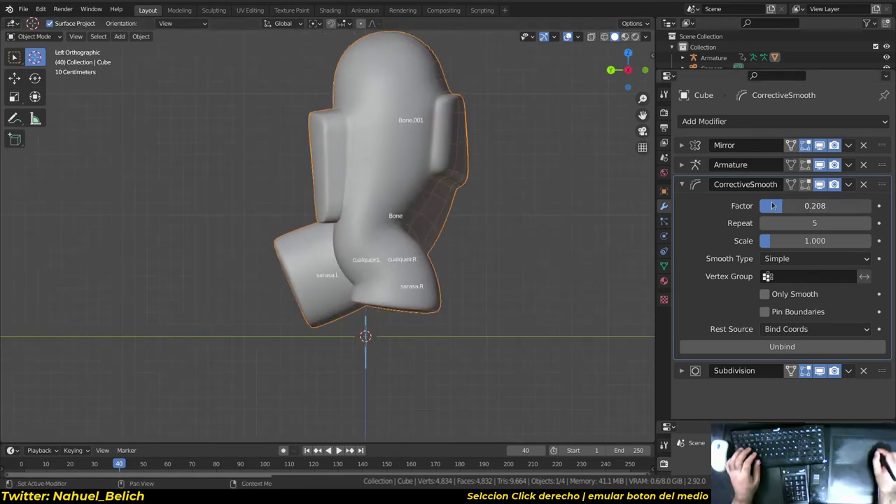
mouse_move(770, 206)
left_mouse_down()
mouse_move(886, 205)
mouse_move(771, 196)
left_mouse_up()
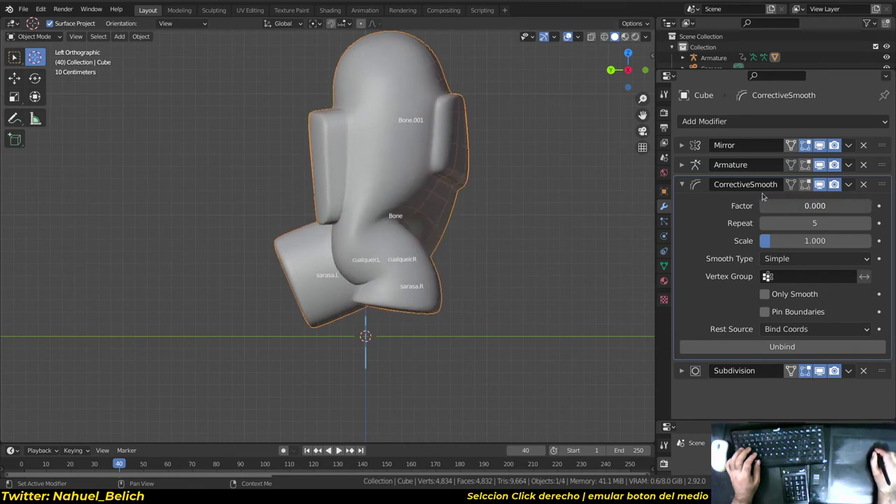
middle_click_drag(500, 260, 448, 252)
key("ctrl+Tab")
- Return the body to Object Mode and snap to the left orthographic view
left_click(433, 223)
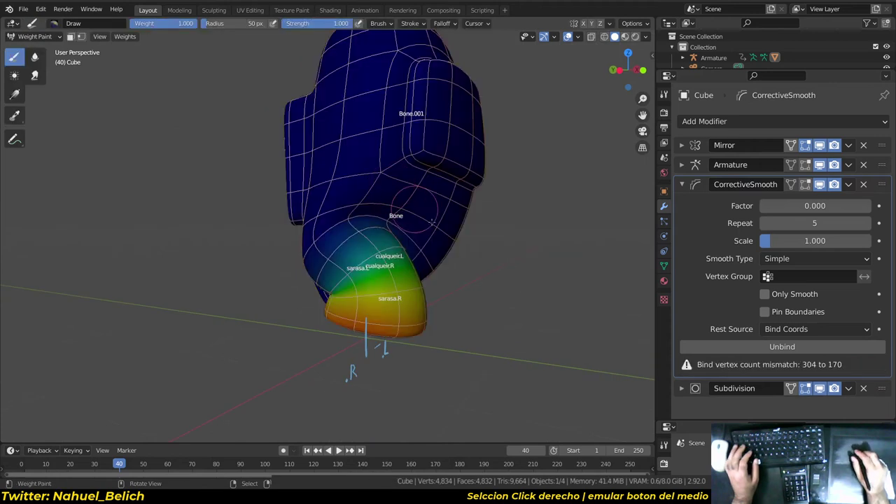
middle_click_drag(433, 221, 306, 248)
key("ctrl+Tab")
left_click(262, 250)
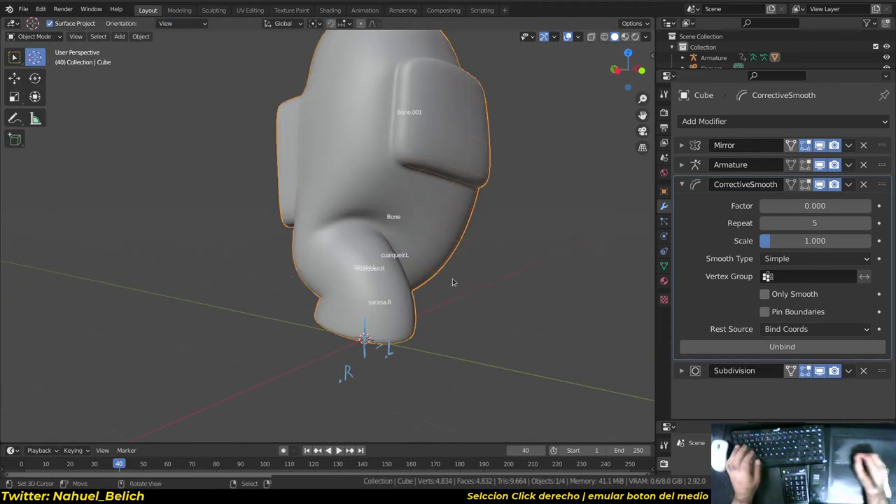
key("ctrl+KP_3")
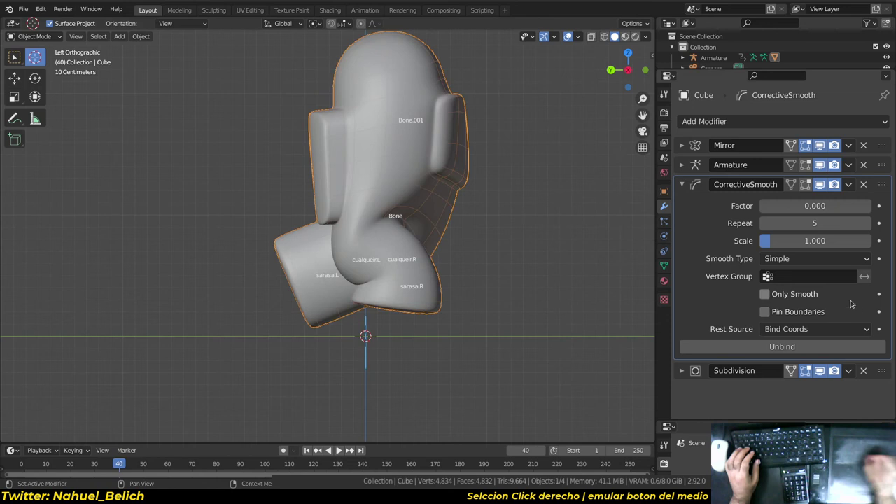
- Set Corrective Smooth factor 0.298, repeat 6 and scale 1.053
left_click_drag(816, 206, 837, 207)
left_click(867, 224)
left_click_drag(804, 241, 785, 245)
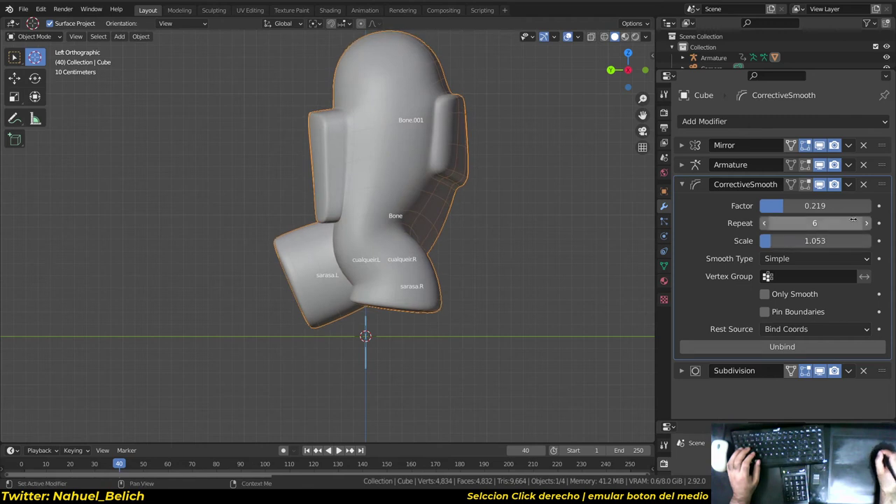
left_click_drag(837, 206, 842, 206)
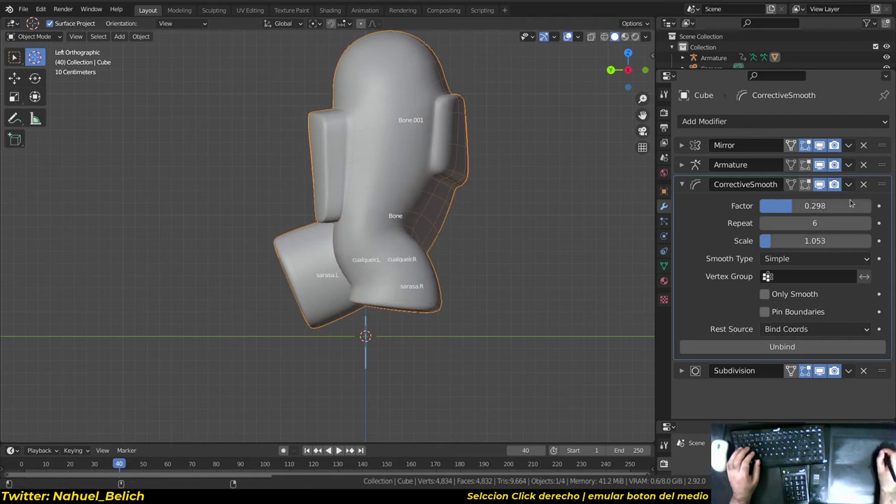
left_click(790, 278)
key("Escape")
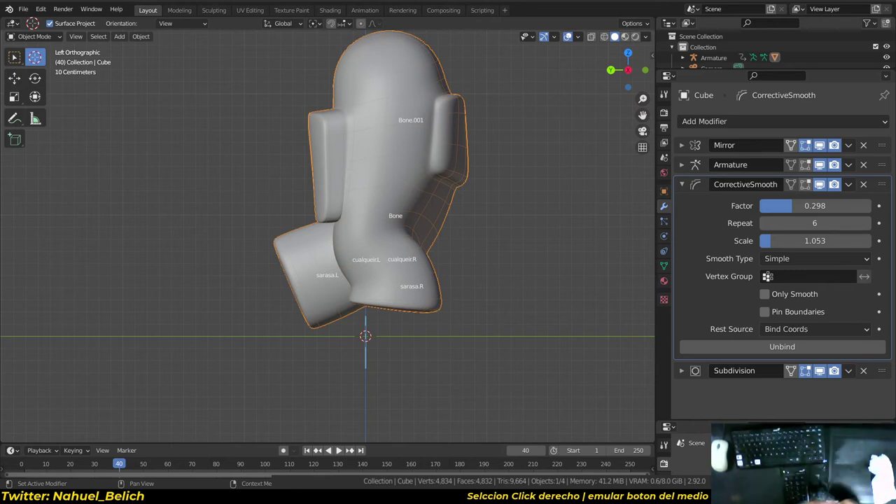
- Stretch the sarasa.R bone along its local Y axis to 1.423
right_click(394, 296)
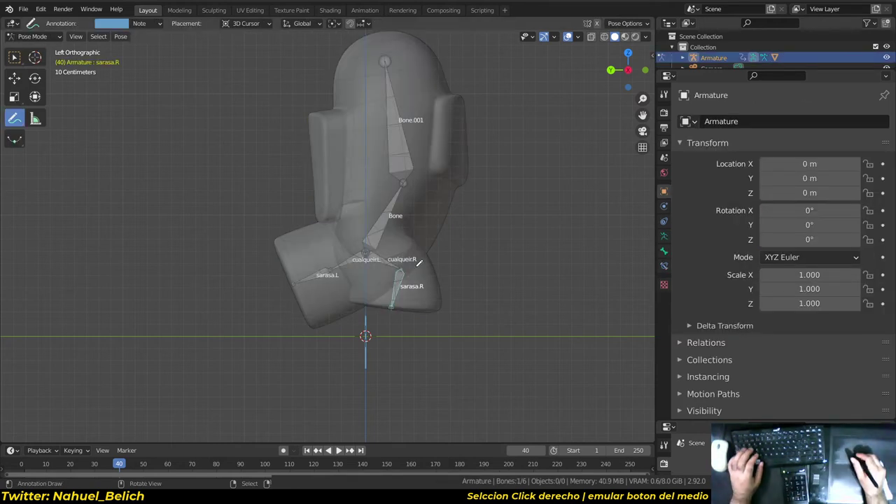
key("s")
key("y")
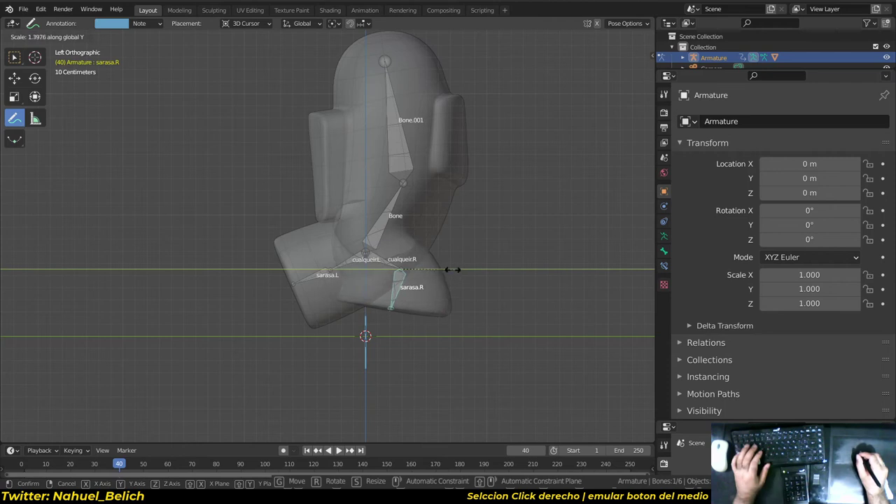
key("y")
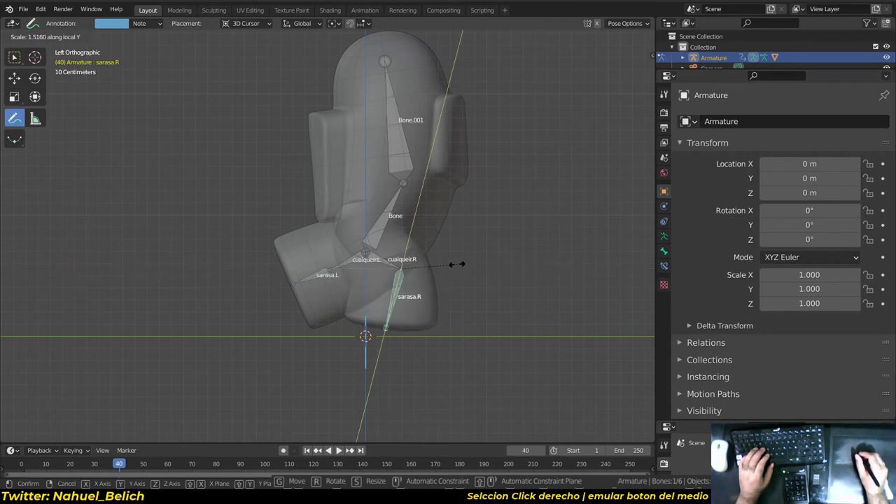
left_click(451, 267)
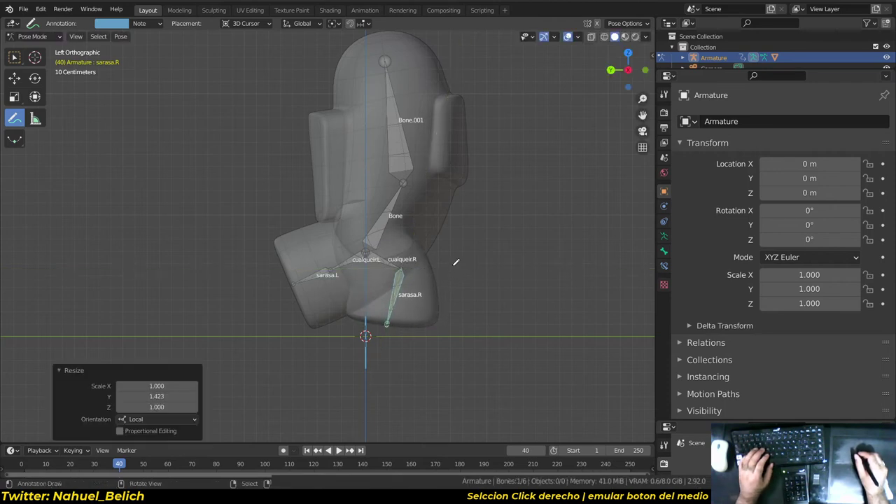
key("i")
left_click(451, 267)
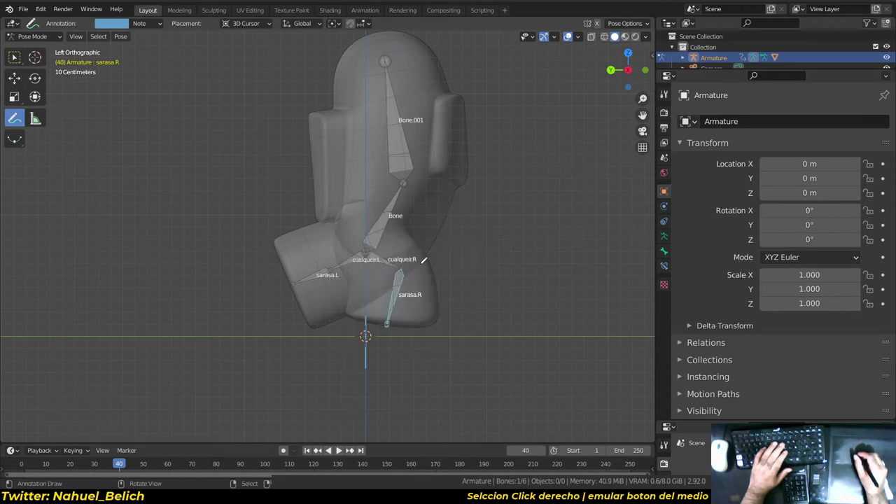
- Rotate cualqueir.R and sarasa.R 7.7°, then return to Object Mode
right_click(401, 257)
key("r")
left_click(413, 256)
right_click(403, 287)
key("r")
left_click(433, 255)
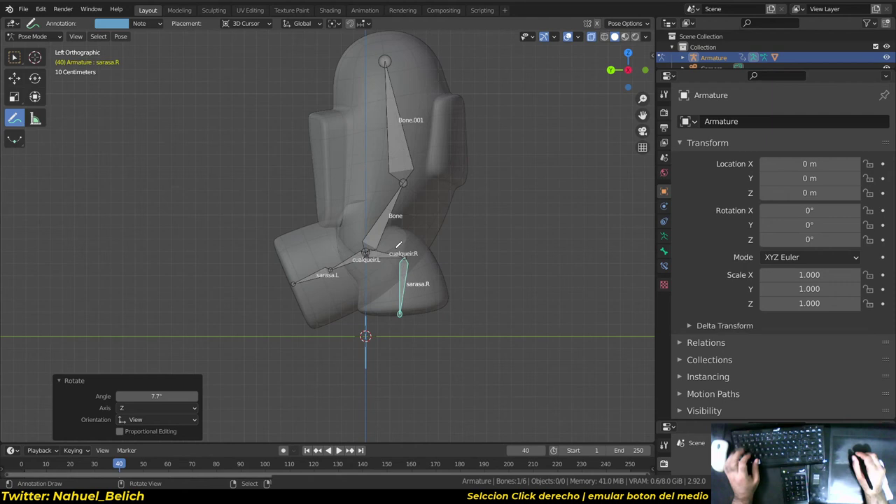
key("ctrl+Tab")
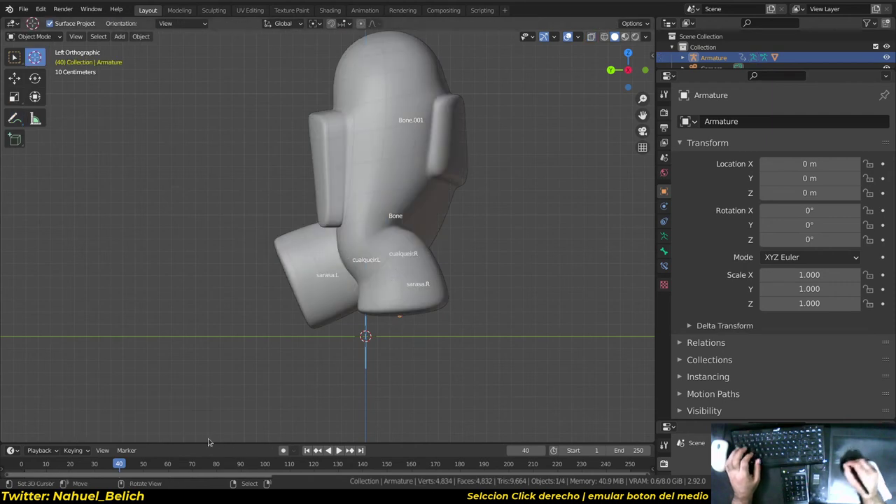
- Play back the animation to check the deformation, then jump to frame 115
key("space")
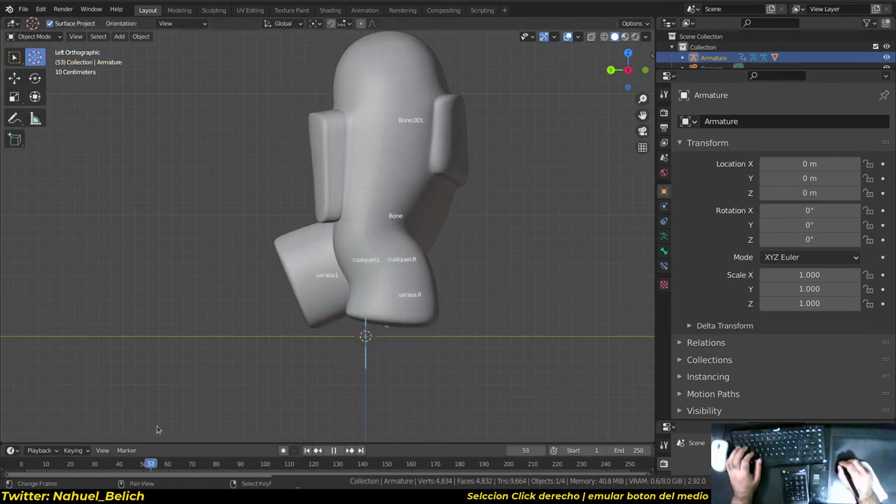
key("Escape")
key("ctrl+Tab")
key("ctrl+Tab")
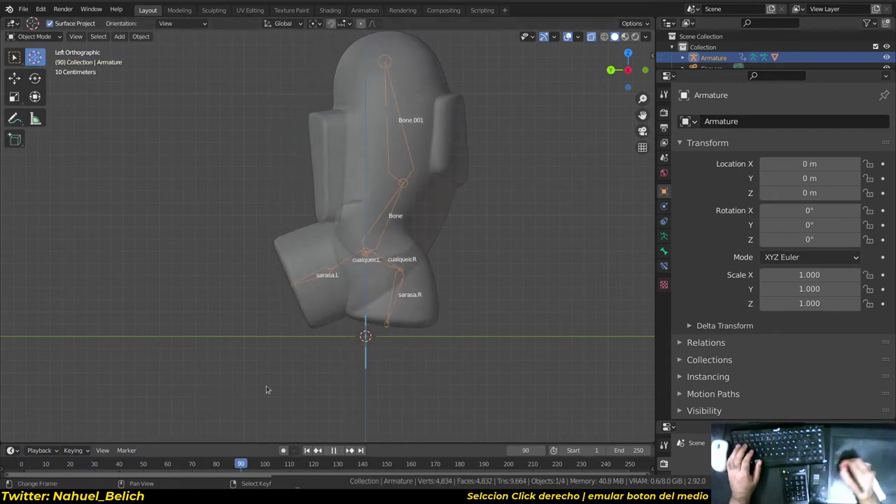
left_click_drag(33, 464, 302, 365)
mouse_move(461, 166)
middle_mouse_down()
mouse_move(265, 224)
mouse_move(321, 211)
mouse_move(381, 175)
mouse_move(396, 200)
mouse_move(442, 224)
middle_mouse_up()
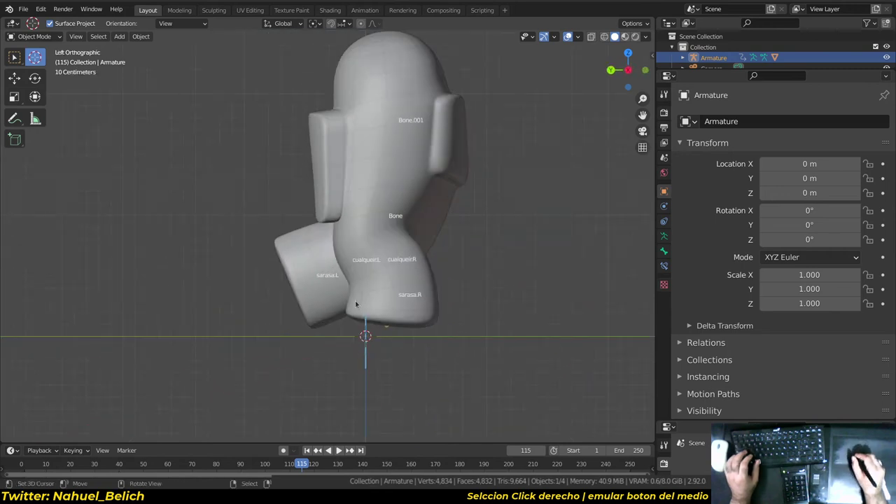
- Enable X-Ray and select the cualqueir.R bone in Pose Mode
key("alt+z")
right_click(392, 267)
right_click(391, 267)
key("ctrl+Tab")
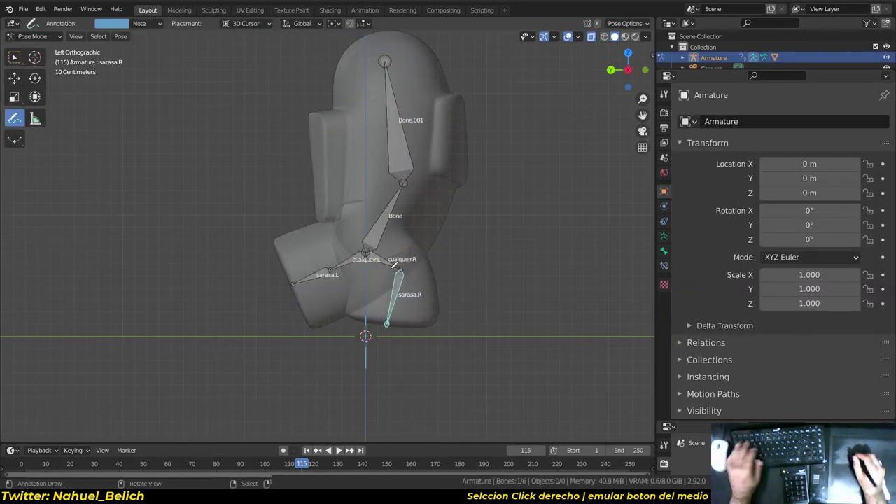
right_click(393, 265)
- Reposition the cualqueir.R bone, checking it from the left side view
key("g")
left_click(413, 261)
key("g")
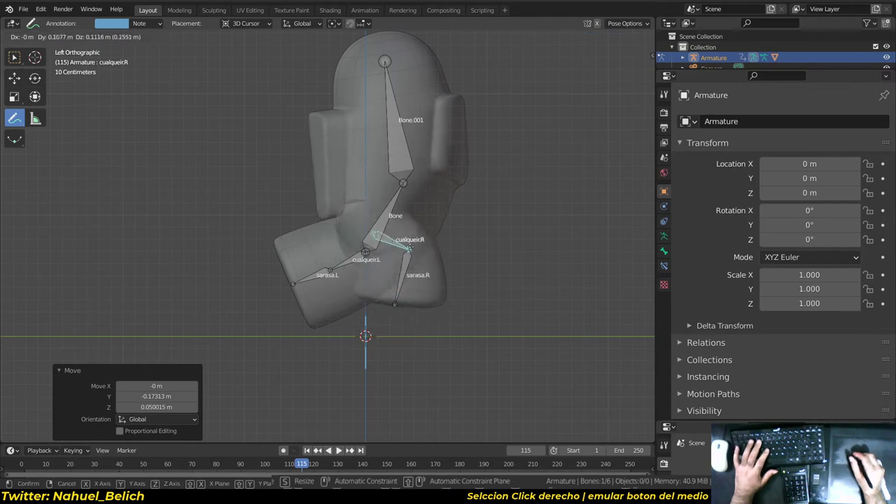
left_click(396, 267)
mouse_move(397, 267)
left_mouse_down("alt")
mouse_move(394, 236)
mouse_move(293, 250)
left_mouse_up("alt")
key("ctrl+KP_3")
key("g")
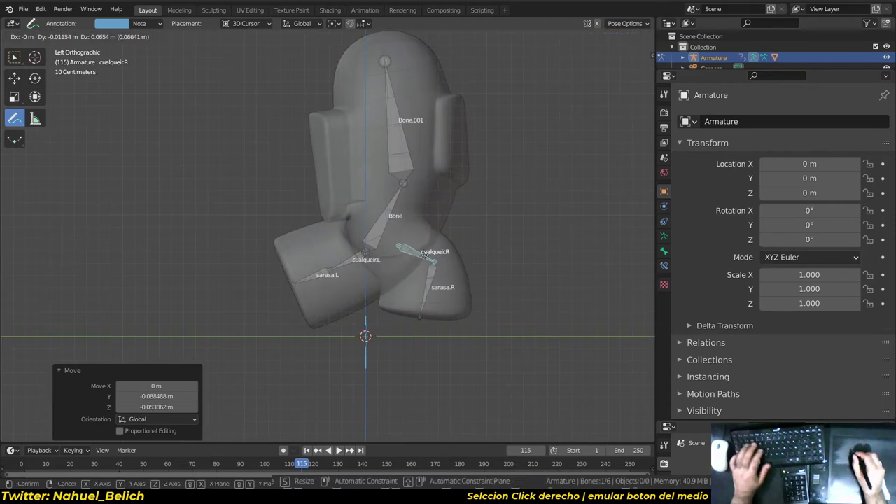
left_click(314, 325)
- At frame 40, raise cualqueir.R up and right and key its Location, Rotation & Scale
left_click_drag(142, 467, 119, 465)
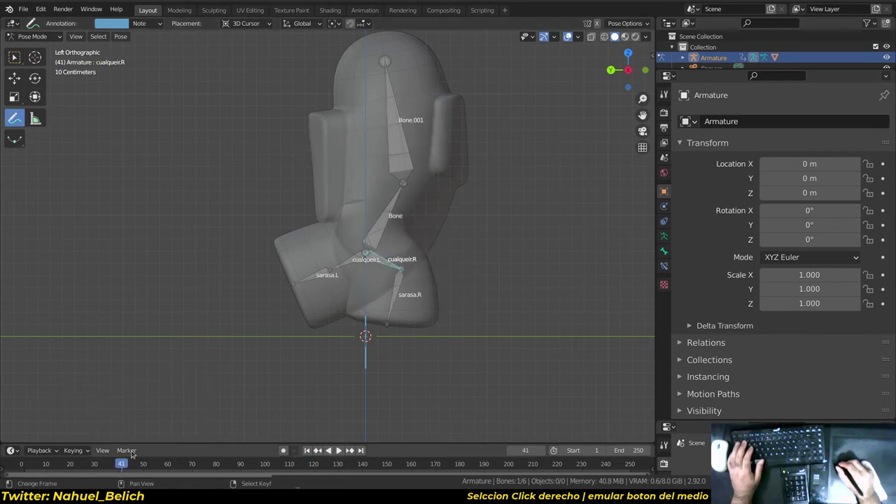
key("g")
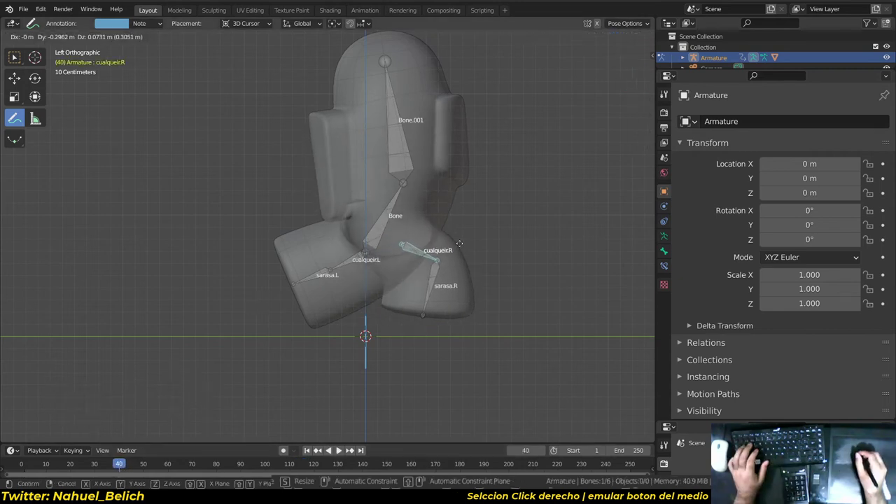
left_click(460, 238)
key("i")
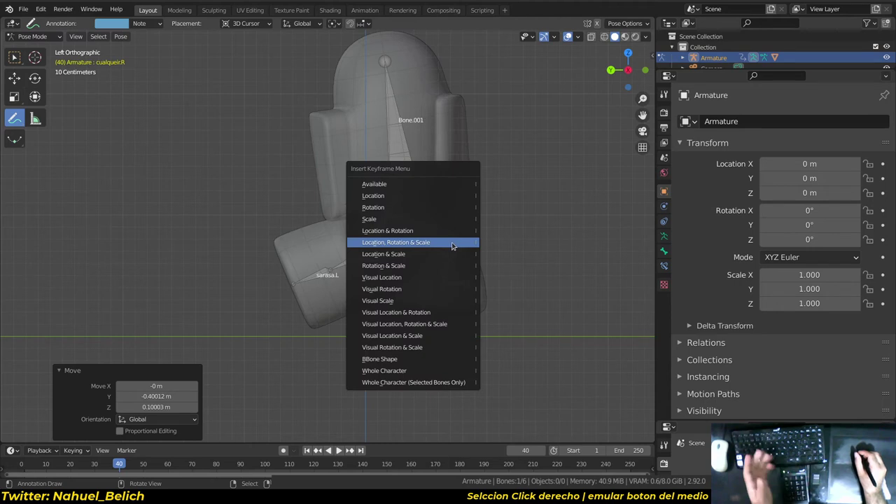
left_click(455, 242)
- Return the armature to Object Mode and switch to the 3D cursor tool
middle_click_drag(476, 273, 373, 250)
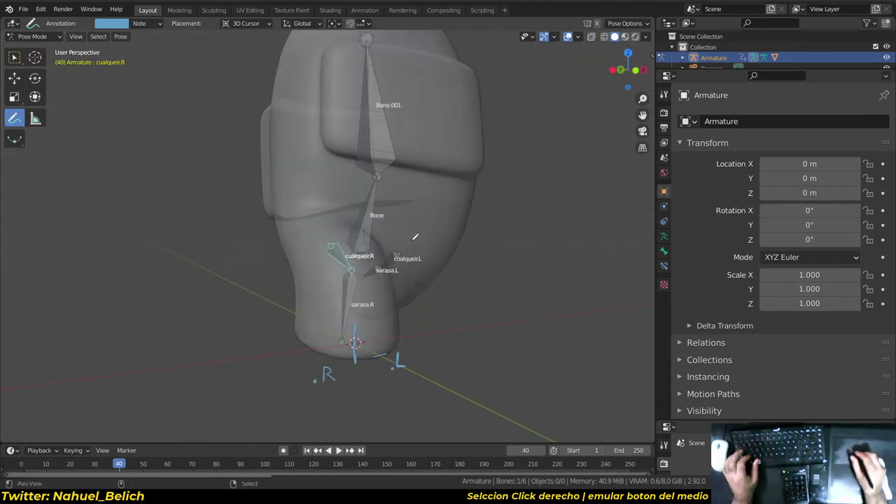
key("ctrl+Tab")
key("shift+space")
left_click(350, 233)
scroll(394, 295, "down", 3)
mouse_move(393, 295)
middle_mouse_down()
mouse_move(512, 272)
mouse_move(410, 257)
mouse_move(414, 248)
mouse_move(489, 264)
middle_mouse_up()
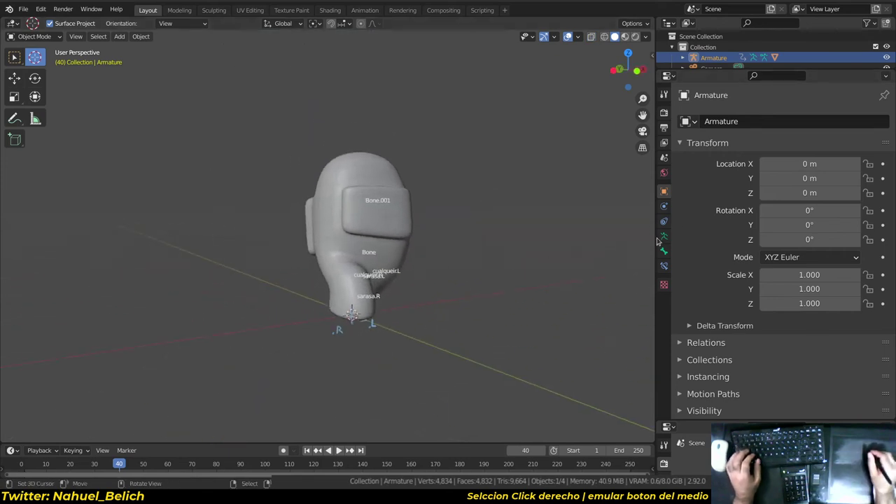
- Uncheck Names in the armature's Viewport Display settings to hide the bone labels
left_click(664, 236)
mouse_move(392, 287)
middle_mouse_down()
mouse_move(420, 293)
mouse_move(483, 266)
mouse_move(450, 247)
mouse_move(464, 291)
mouse_move(512, 266)
middle_mouse_up()
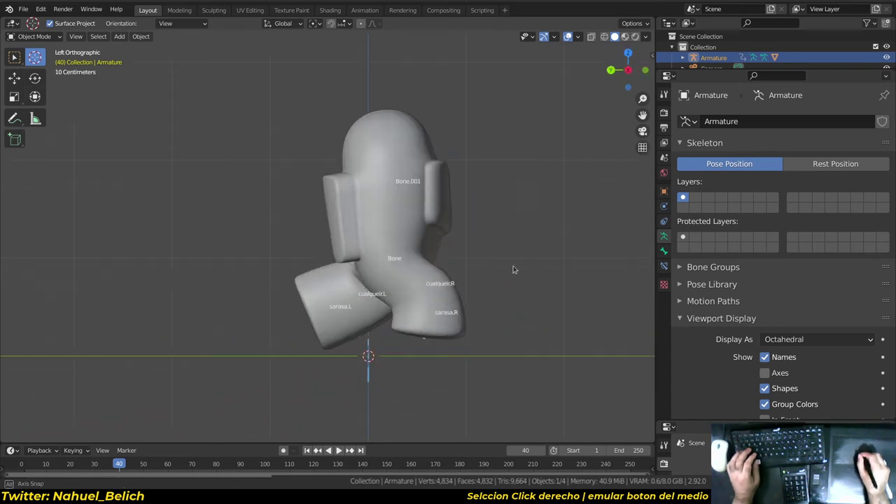
mouse_move(390, 347)
middle_mouse_down()
mouse_move(349, 343)
mouse_move(383, 323)
middle_mouse_up()
left_click(14, 118)
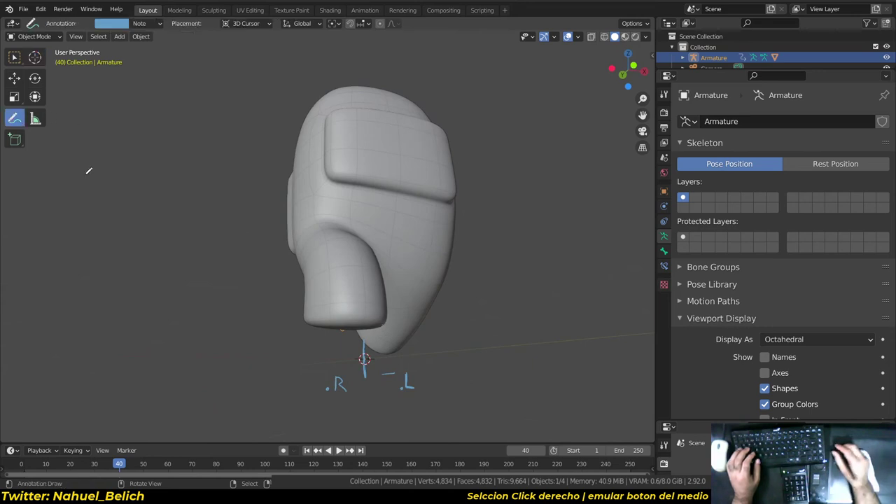
middle_click_drag(425, 395, 461, 326)
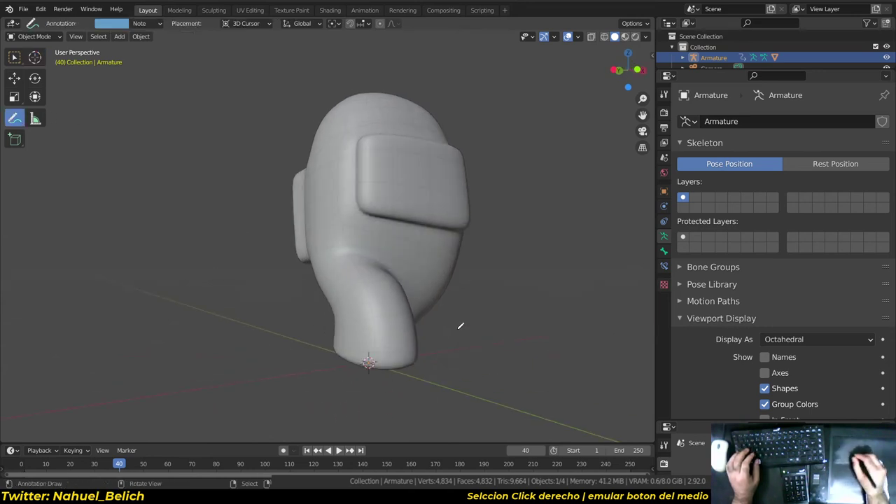
key("shift+space")
middle_click_drag(407, 297, 444, 294)
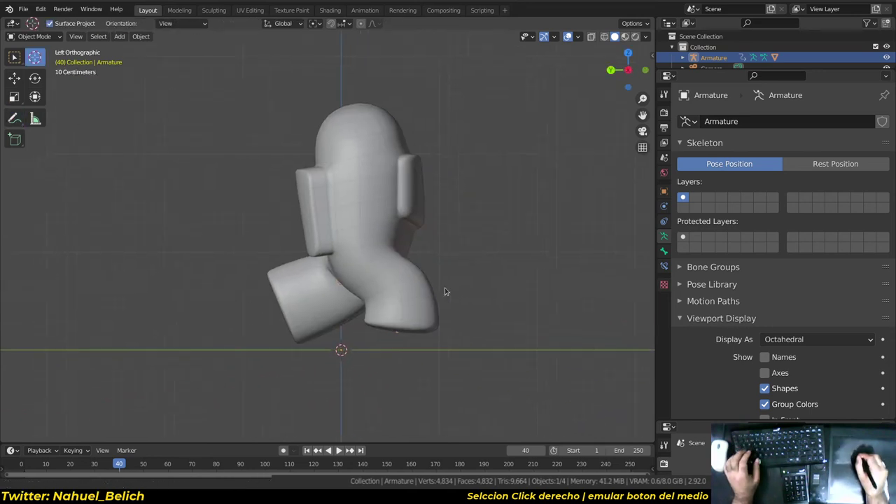
- Add a plane as the ground and scale it up, first to 2.135, then larger
middle_click_drag(448, 184, 352, 303)
key("shift+a")
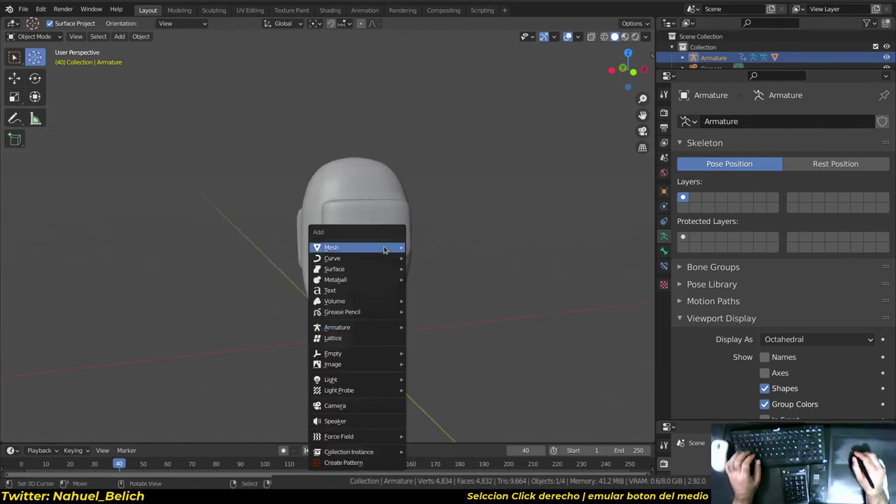
left_click(434, 248)
key("s")
left_click(455, 273)
mouse_move(455, 274)
middle_mouse_down()
mouse_move(534, 287)
mouse_move(409, 308)
middle_mouse_up()
key("s")
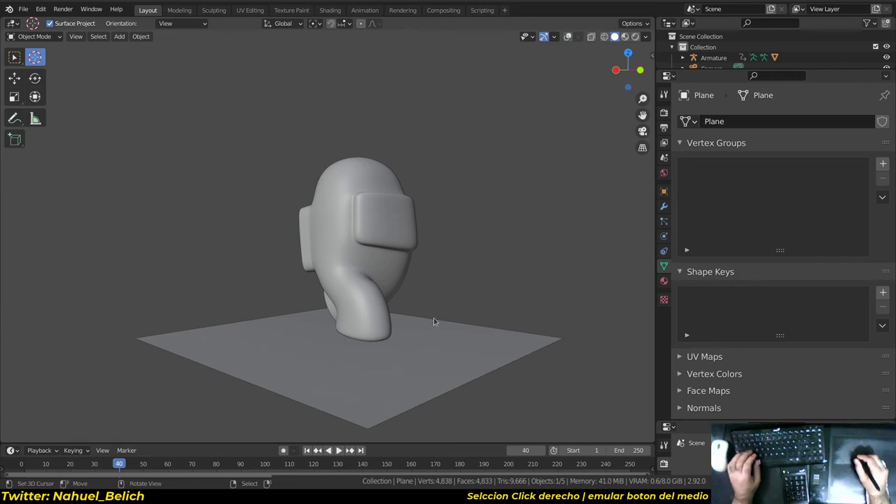
left_click(511, 302)
mouse_move(443, 327)
middle_mouse_down()
mouse_move(427, 282)
mouse_move(442, 312)
middle_mouse_up()
- Switch the viewport to Material Preview and split off a Shader Editor beside it
key("z")
left_click(288, 152)
middle_click_drag(424, 250, 400, 236)
left_click_drag(652, 28, 357, 210)
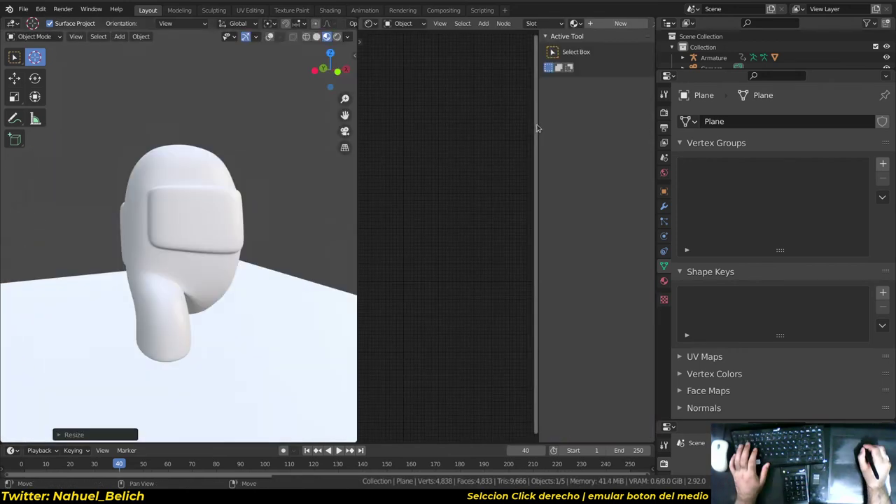
left_click_drag(550, 123, 604, 138)
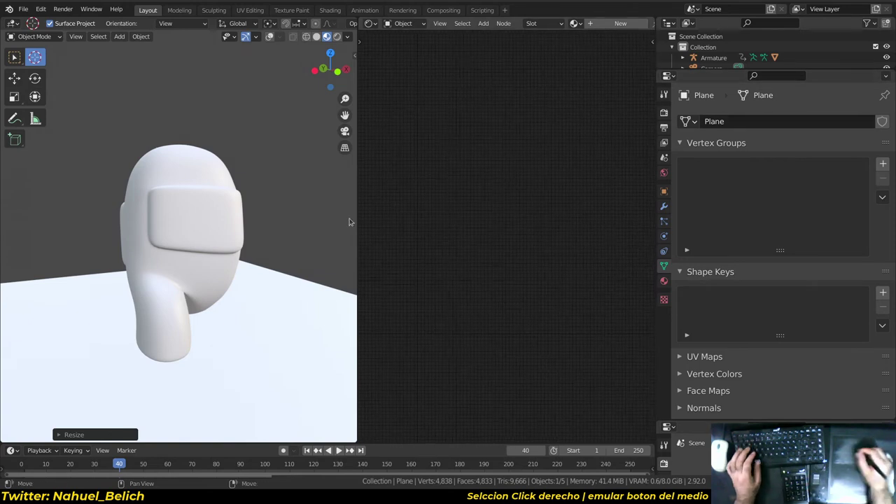
- Browse the other workspaces, then back in Layout give the plane a new material
left_click(306, 12)
left_click(254, 11)
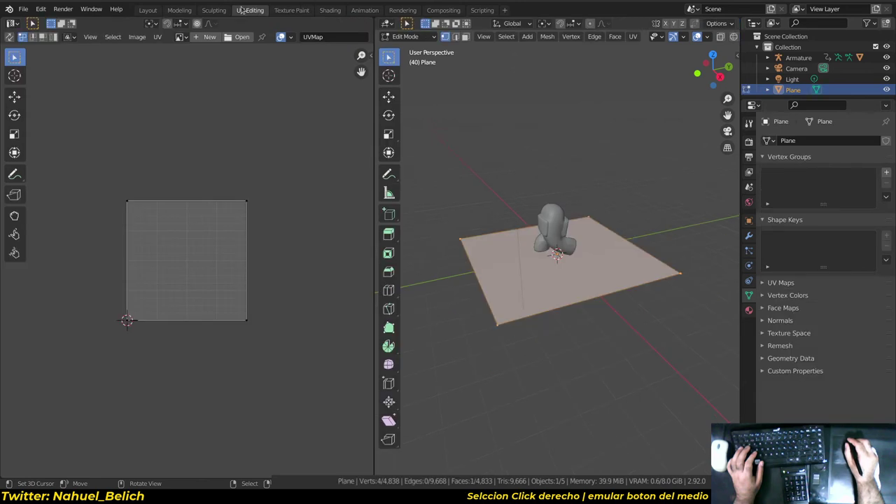
key("ctrl+Page_Up")
left_click(330, 9)
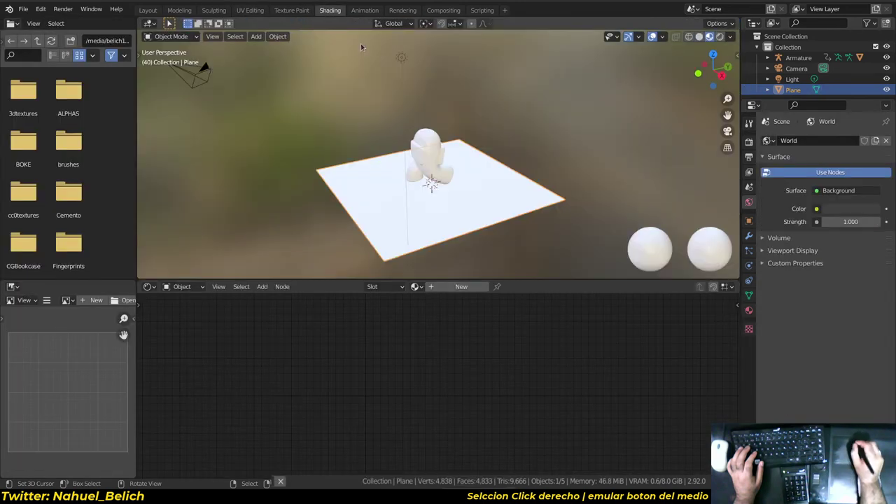
middle_click_drag(352, 190, 358, 140)
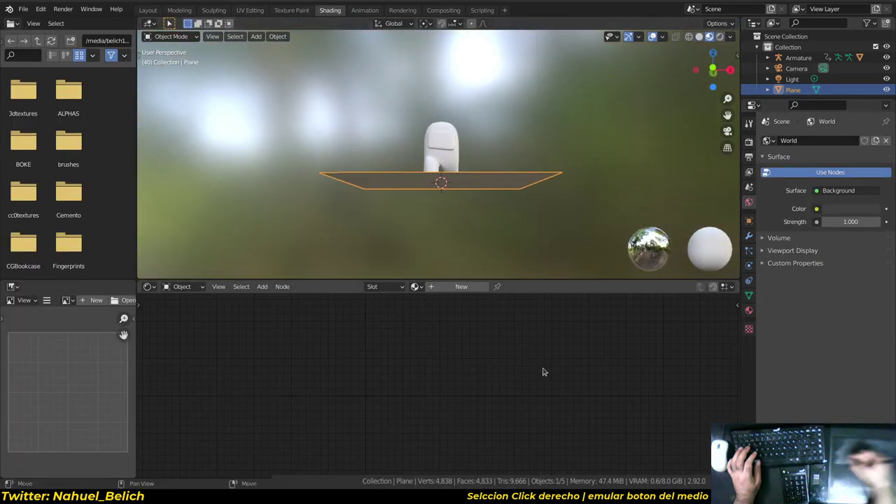
left_click(148, 10)
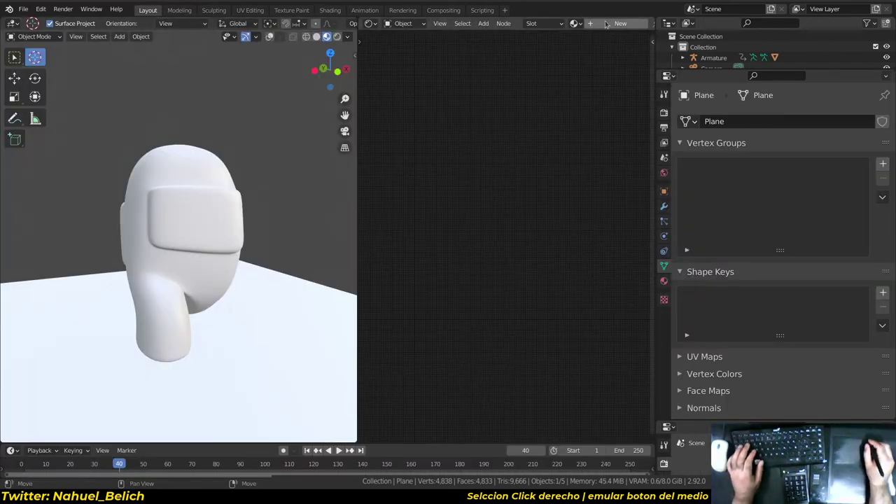
middle_click_drag(546, 24, 486, 43)
left_click(558, 24)
- Set the plane material's Base Color to light grey
key("Home")
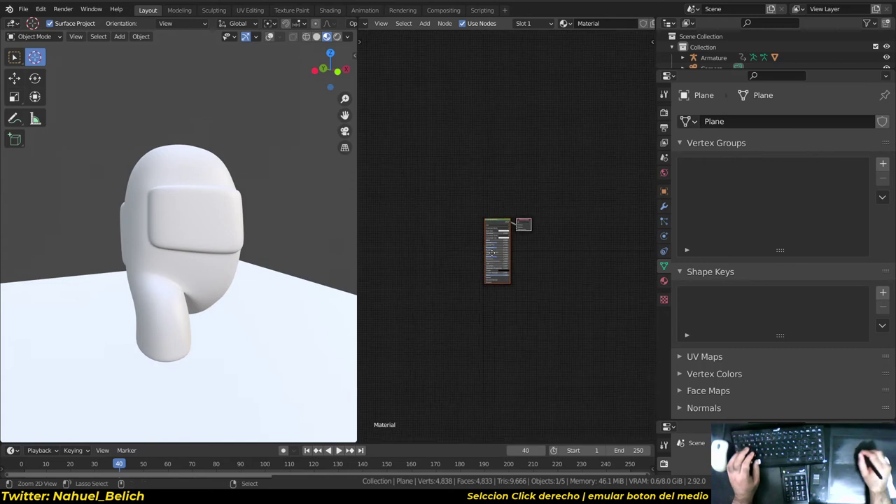
left_click(500, 218)
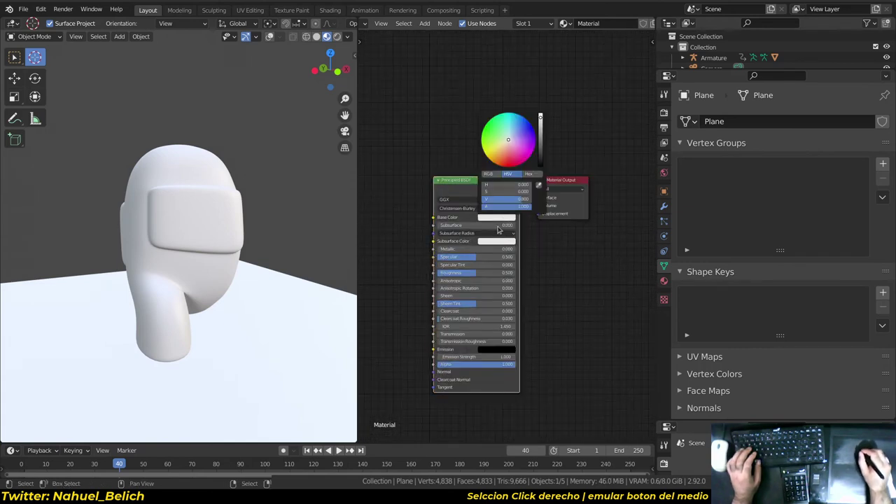
mouse_move(517, 152)
left_mouse_down()
mouse_move(527, 133)
mouse_move(524, 156)
left_mouse_up()
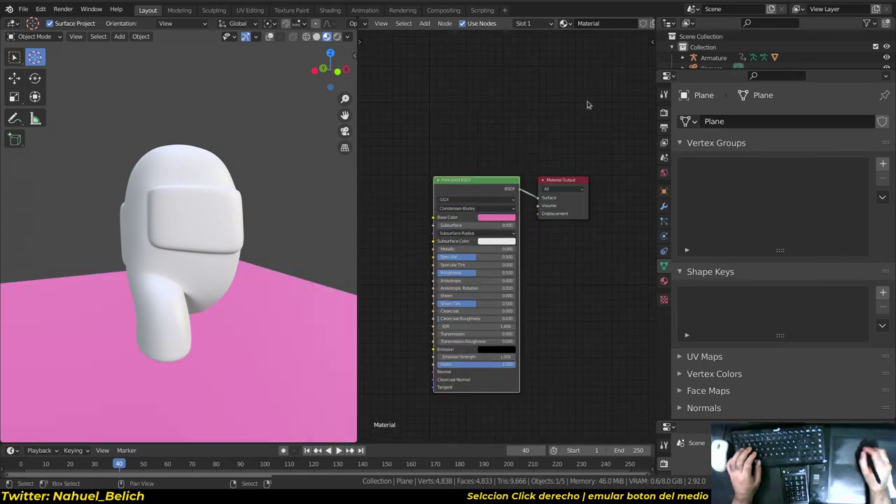
left_click(489, 185)
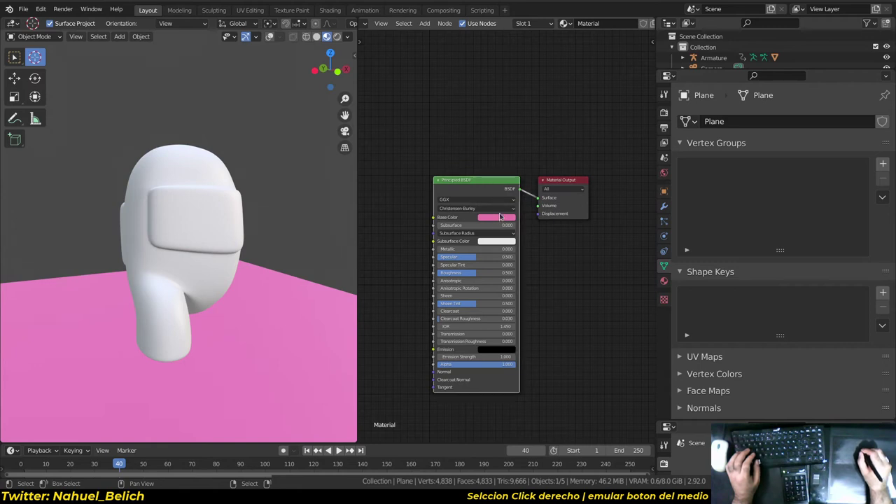
left_click(507, 219)
mouse_move(509, 192)
left_mouse_down()
mouse_move(483, 192)
mouse_move(491, 199)
left_mouse_up()
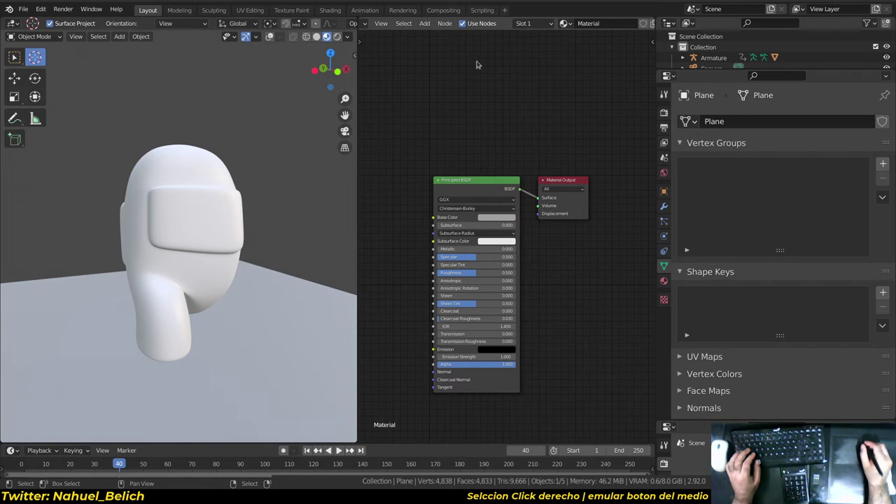
- Create a new material, Material.001, for the character body and arrange its nodes
right_click(214, 200)
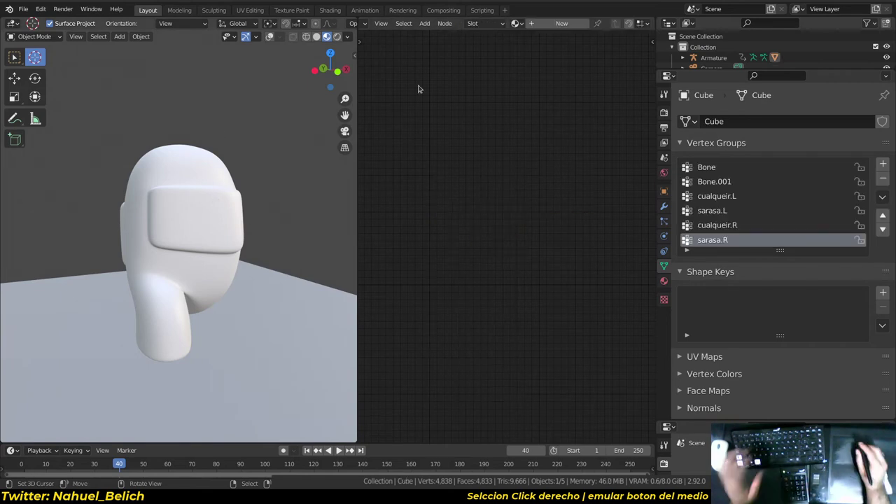
left_click(568, 28)
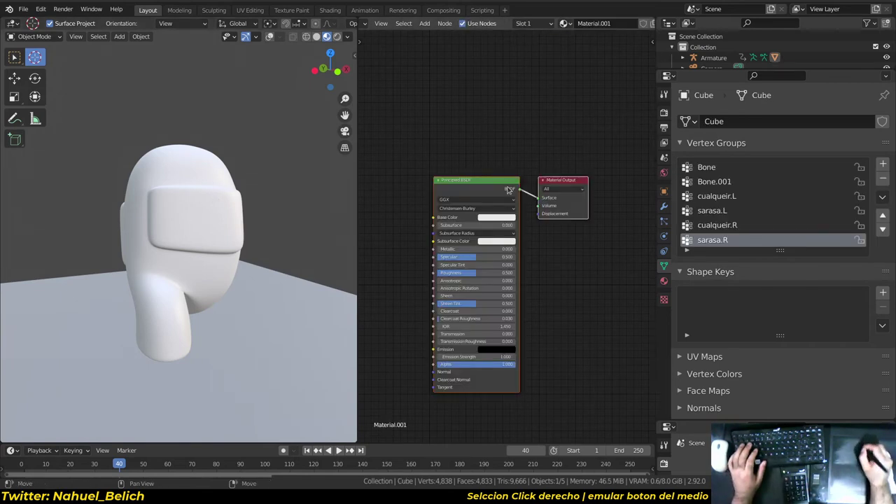
left_click_drag(301, 273, 330, 271, "alt")
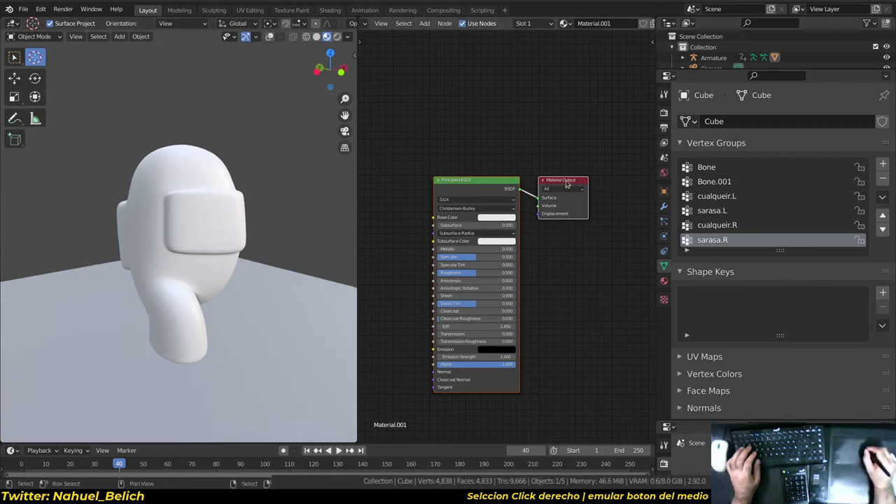
left_click_drag(508, 149, 571, 147, "alt")
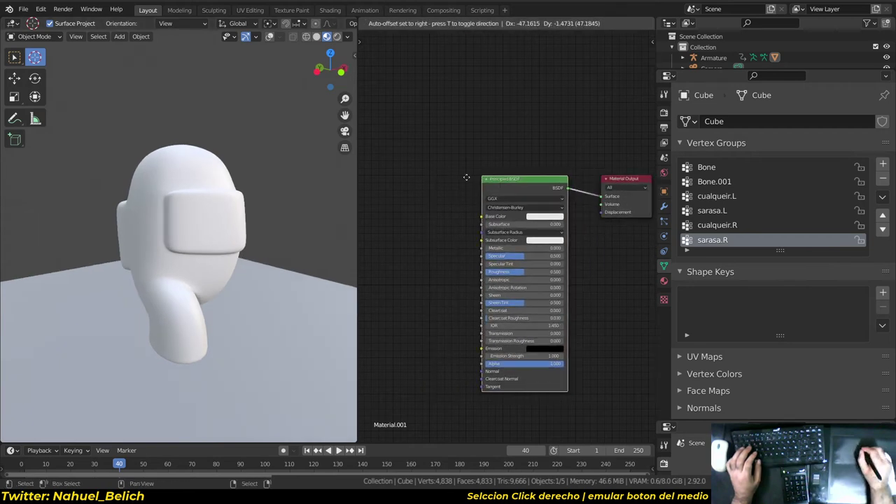
left_click_drag(485, 179, 373, 163)
left_click_drag(359, 231, 274, 231)
left_click_drag(220, 229, 234, 229, "alt")
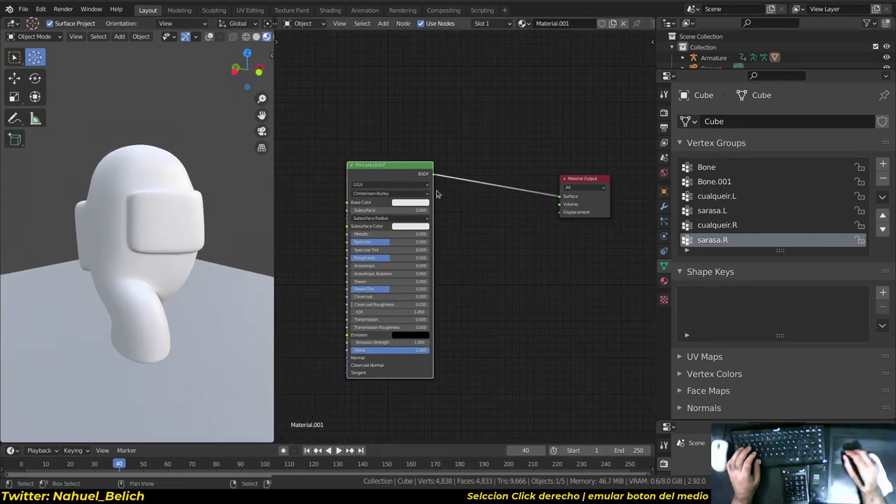
left_click_drag(586, 178, 614, 156)
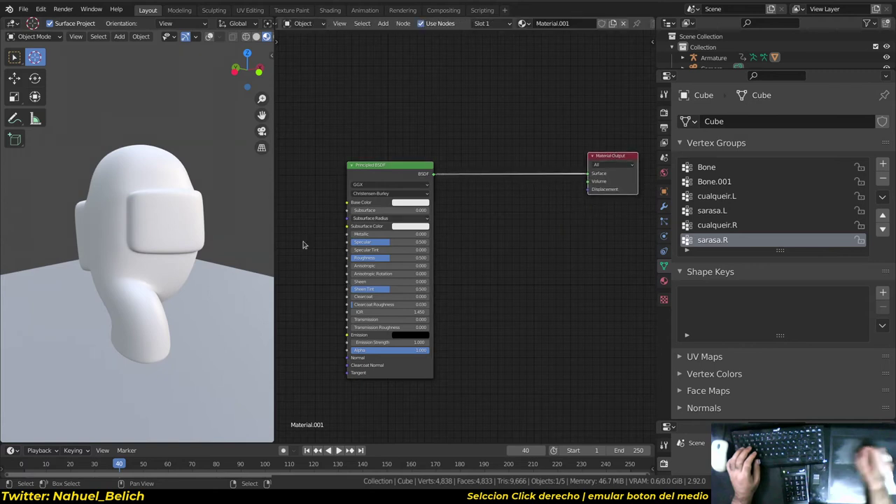
scroll(217, 36, "down", 2)
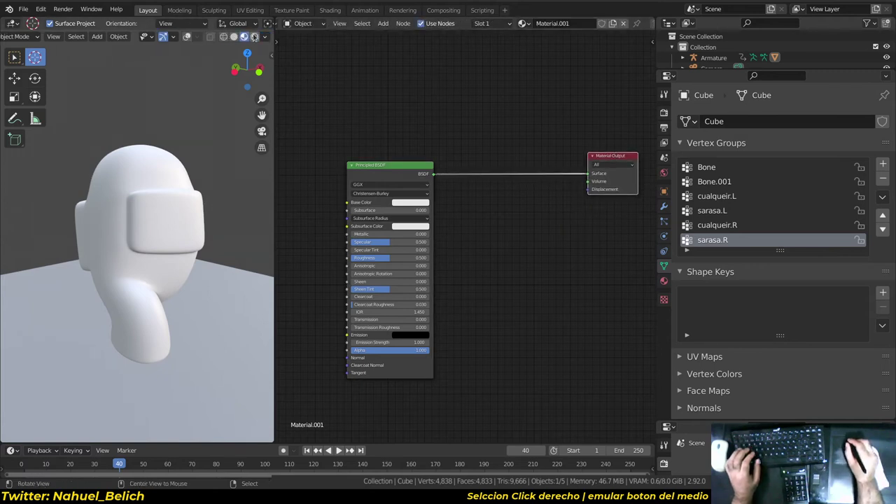
- Switch to Rendered shading with Scene World lighting and turn overlays back on
left_click(254, 36)
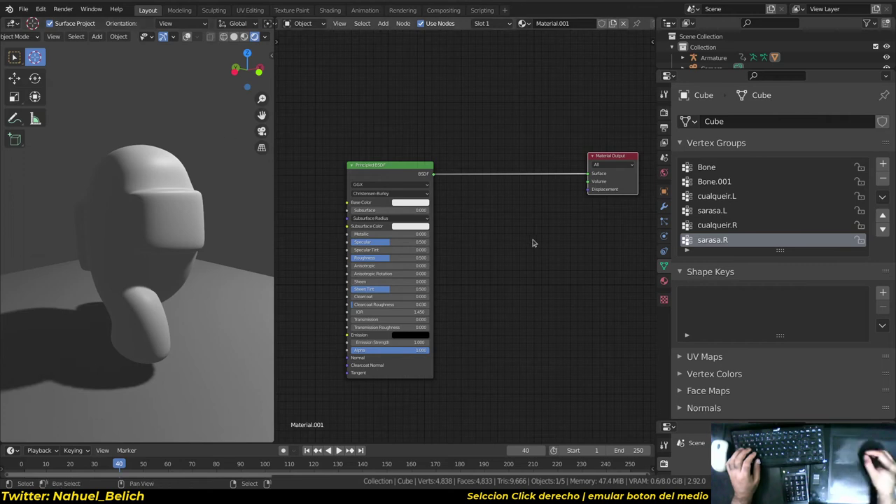
left_click(266, 37)
left_click(231, 101)
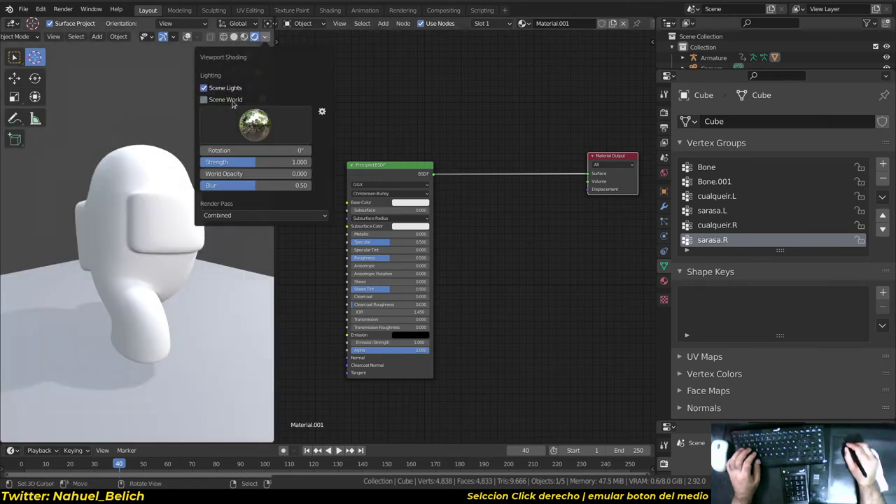
scroll(173, 296, "down", 4)
key("shift+alt+z")
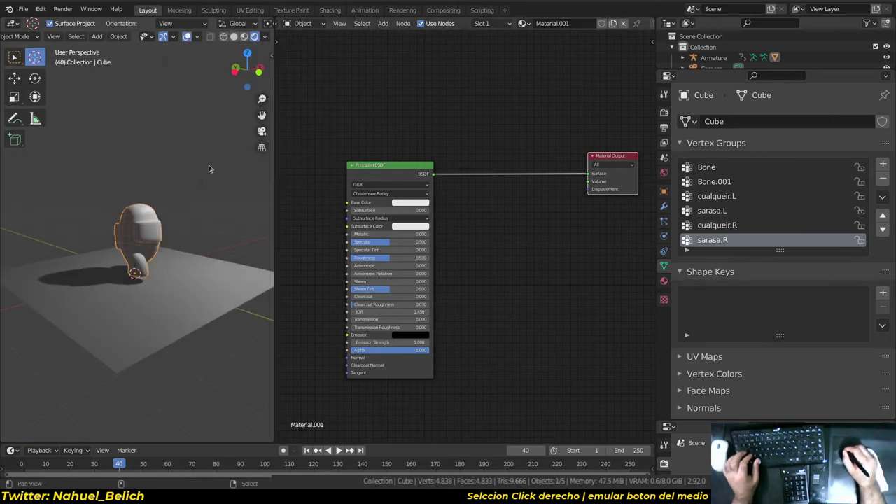
mouse_move(197, 158)
middle_mouse_down()
mouse_move(228, 195)
mouse_move(150, 263)
middle_mouse_up()
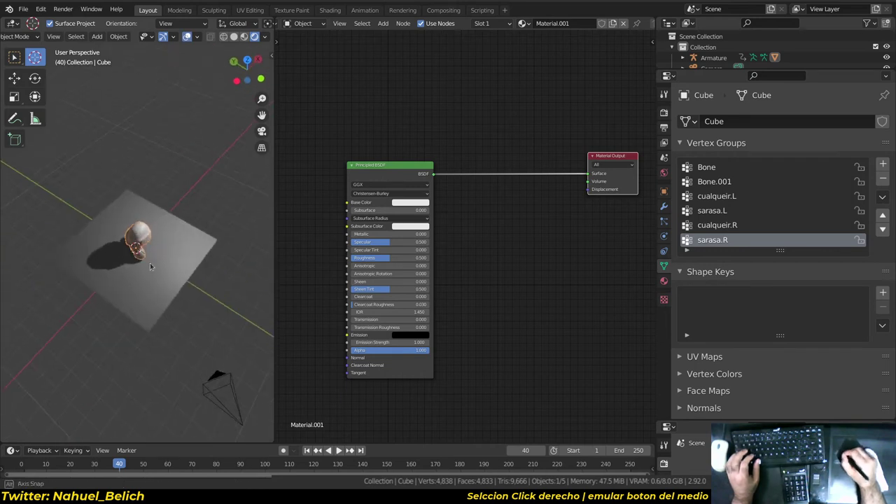
- Move the point light above the crewmate so its shadow falls on the floor
right_click(221, 166)
middle_click_drag(223, 174, 232, 208)
key("g")
left_click(176, 282)
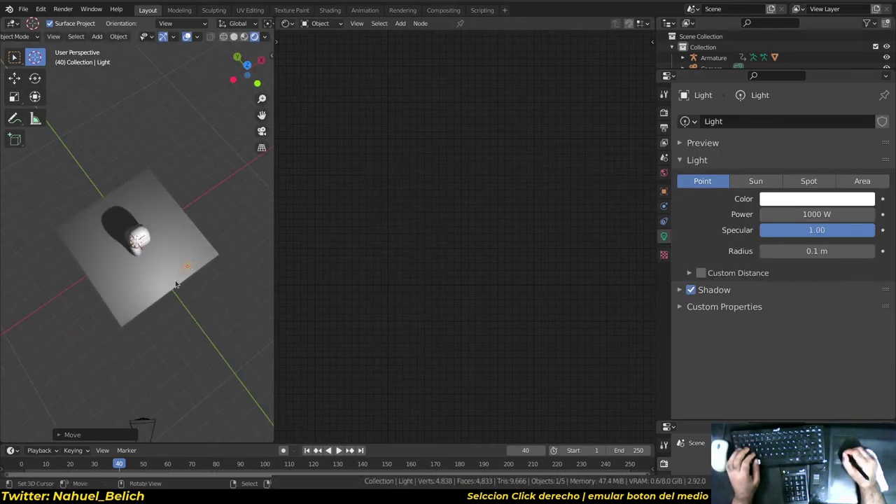
middle_click_drag(176, 283, 188, 201)
mouse_move(180, 251)
middle_mouse_down()
mouse_move(186, 202)
mouse_move(172, 226)
mouse_move(172, 191)
middle_mouse_up()
scroll(186, 202, "up", 3)
scroll(179, 206, "up", 4)
left_click(173, 193)
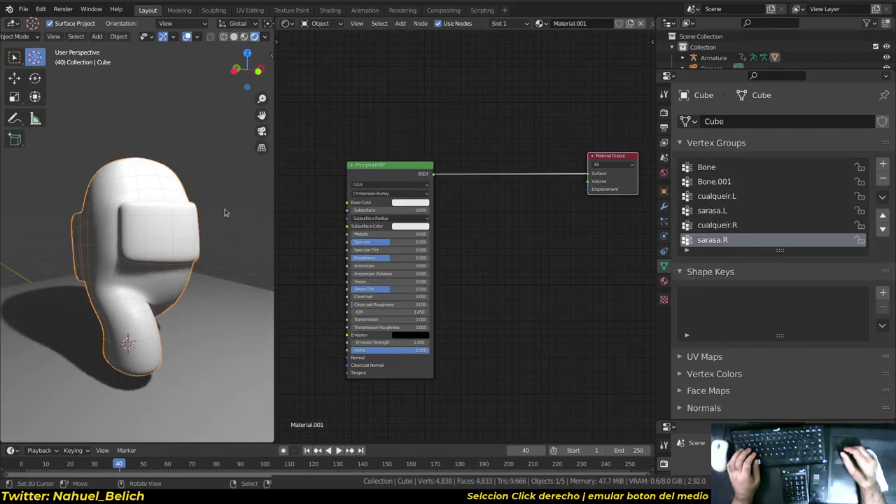
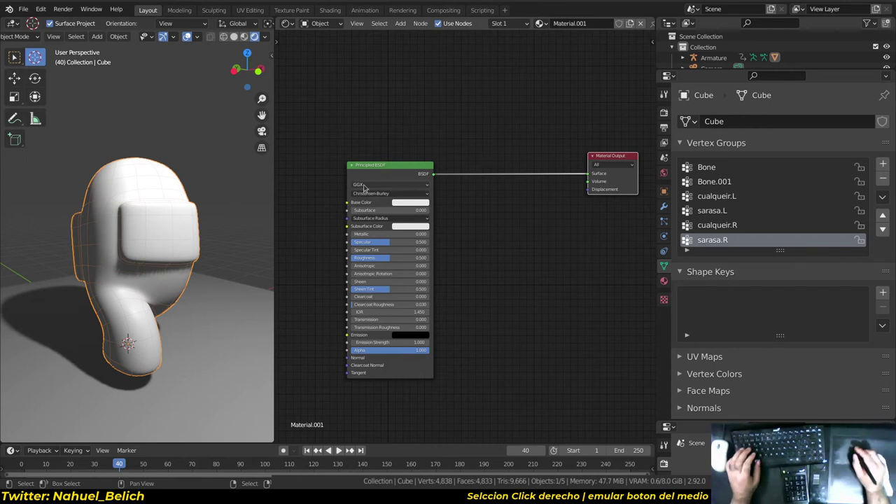
- Add a Shader to RGB node to the character's material node tree
middle_click_drag(457, 197, 441, 197)
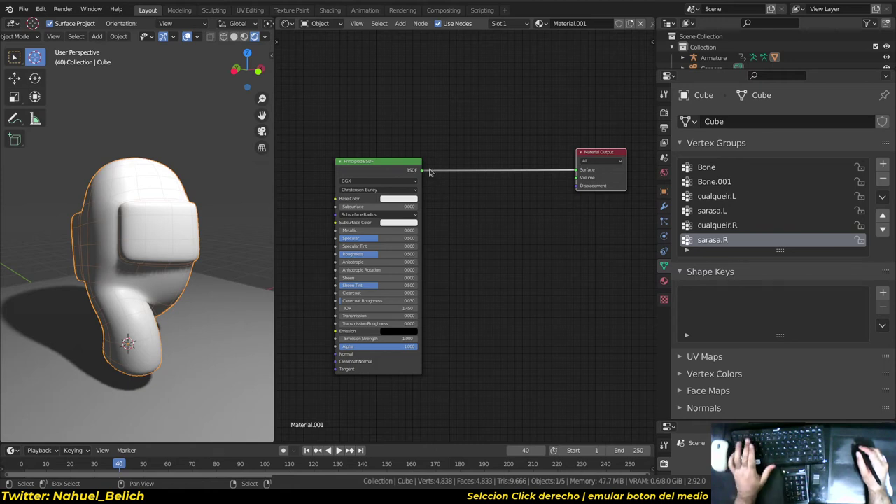
middle_click_drag(222, 283, 226, 276)
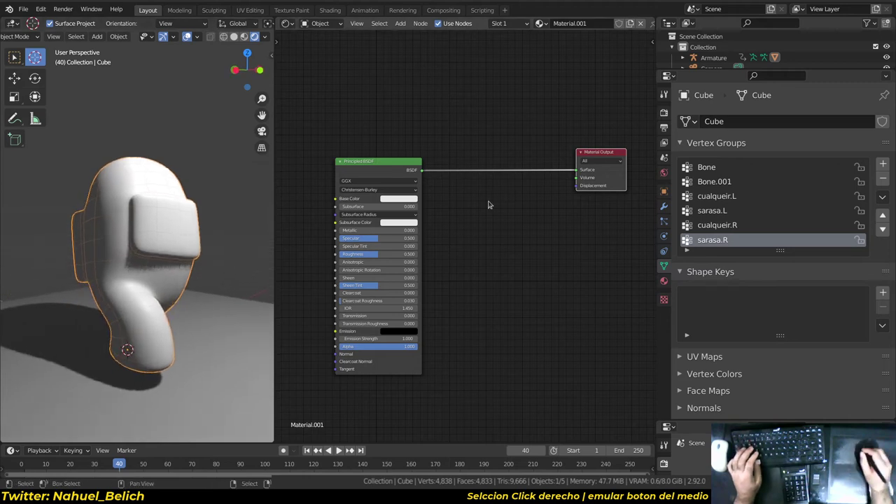
key("shift+a")
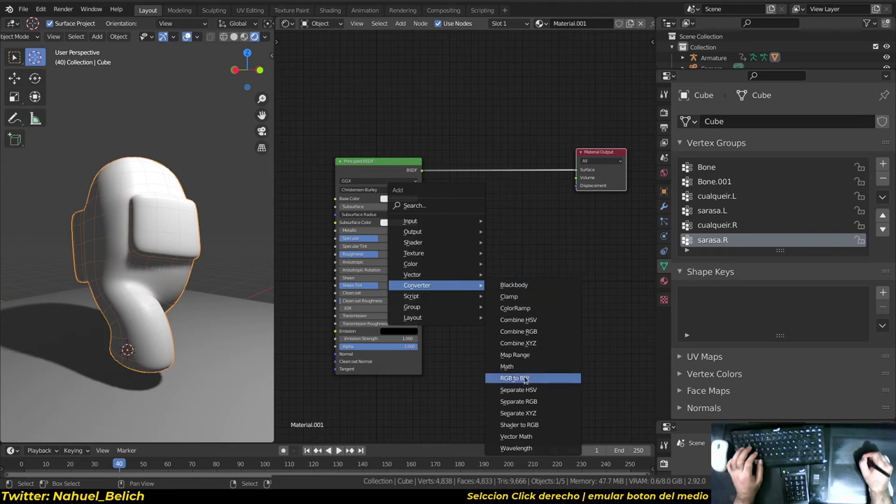
key("shift+a")
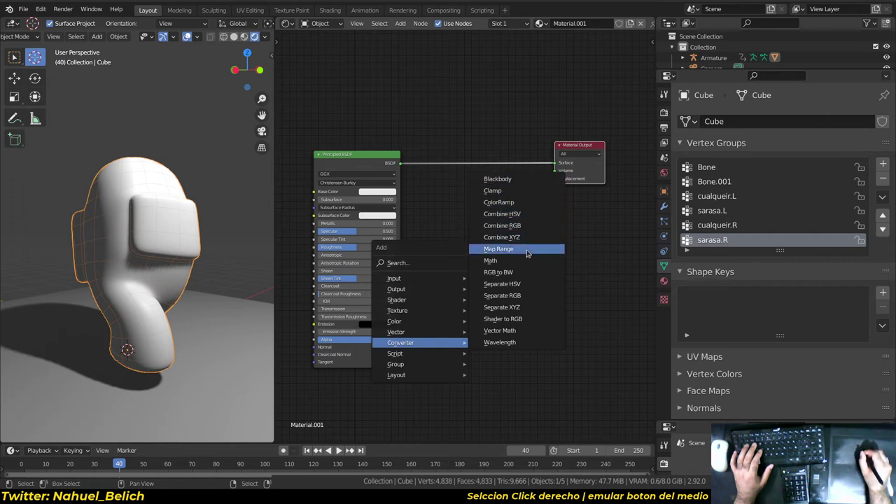
left_click(524, 320)
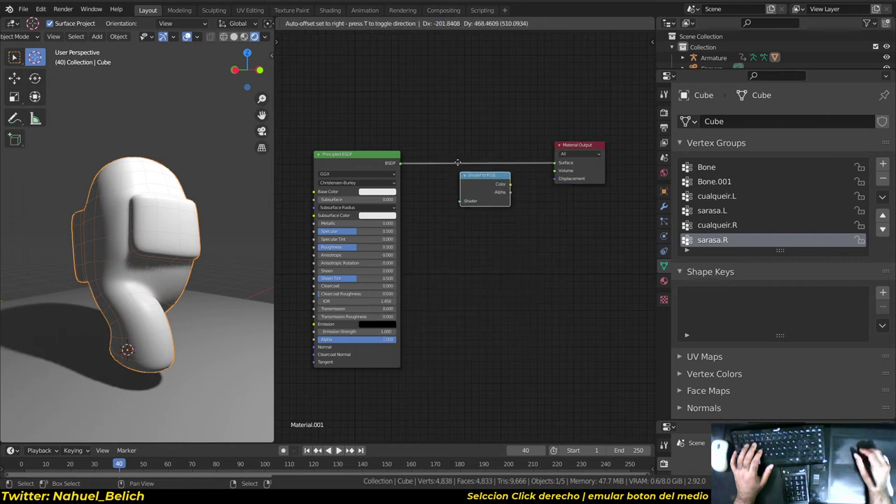
left_click(449, 205)
mouse_move(141, 308)
middle_mouse_down()
mouse_move(171, 313)
mouse_move(404, 194)
middle_mouse_up()
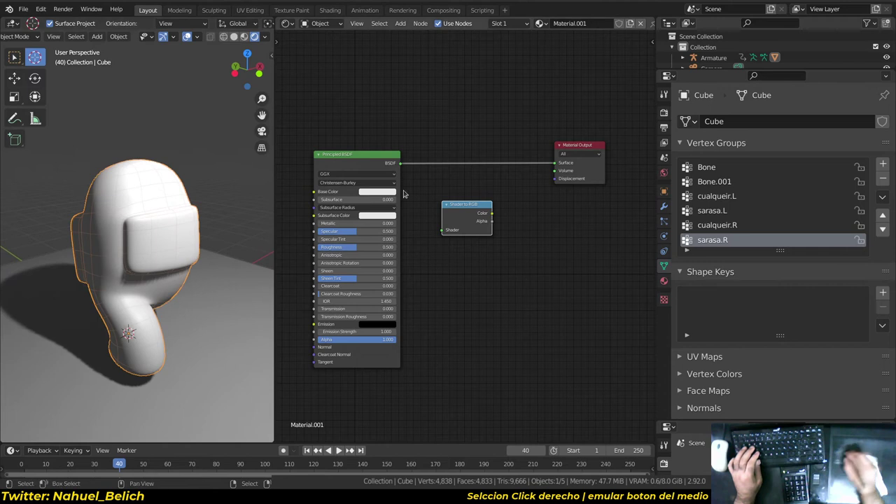
- Drop the Shader to RGB node onto the Principled BSDF–Material Output link to wire it in
left_click(375, 159)
scroll(408, 181, "up", 2)
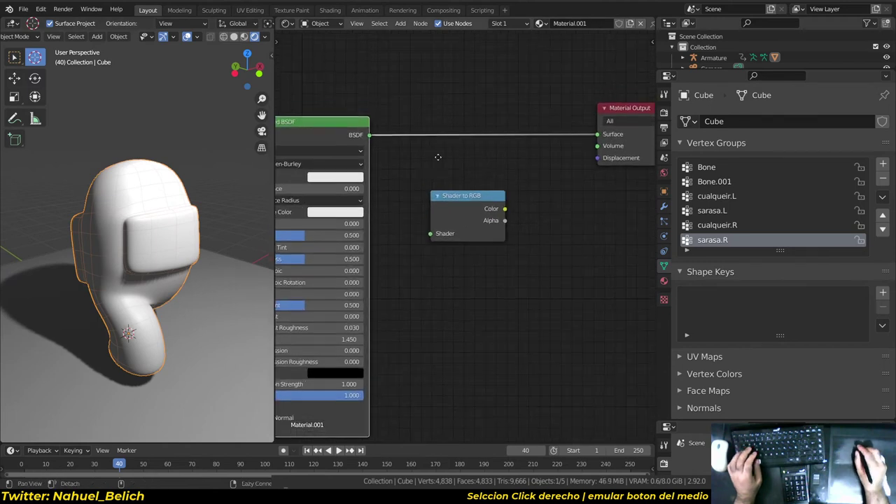
scroll(386, 186, "up", 1)
middle_click_drag(475, 176, 409, 177)
left_click(595, 151)
middle_click_drag(407, 267, 460, 275)
left_click_drag(460, 275, 414, 192)
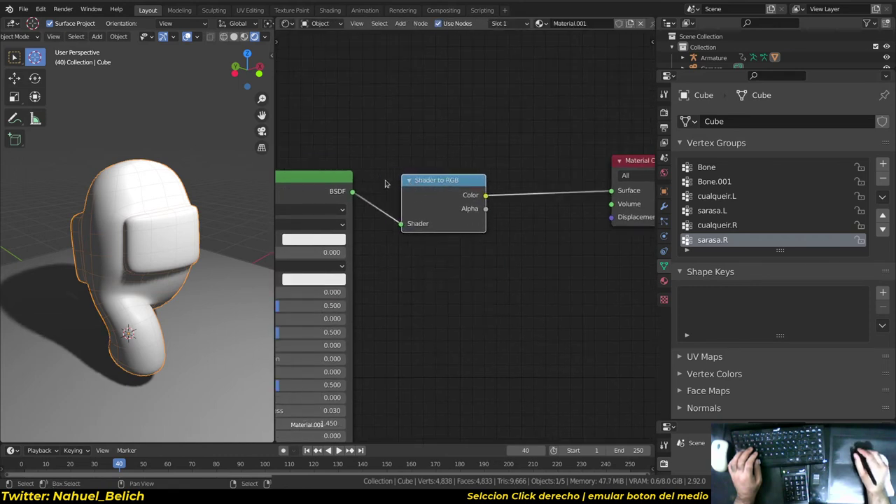
left_click_drag(469, 196, 444, 193)
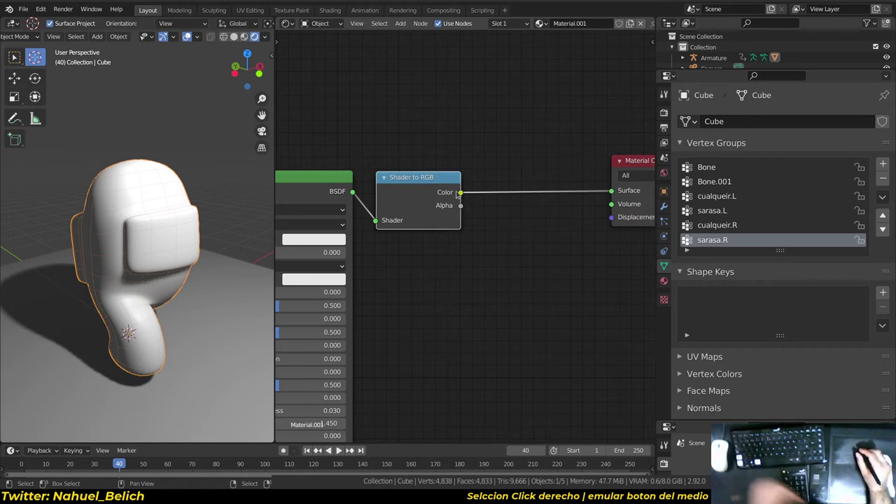
key("shift+a")
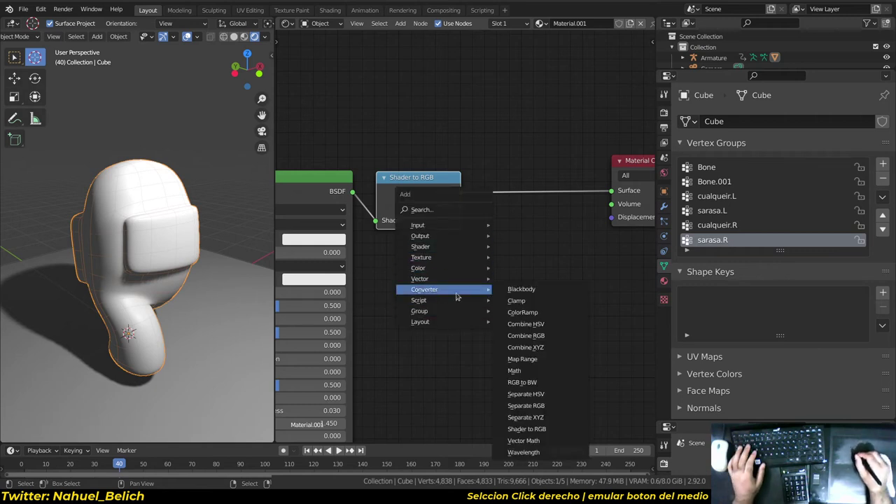
mouse_move(421, 257)
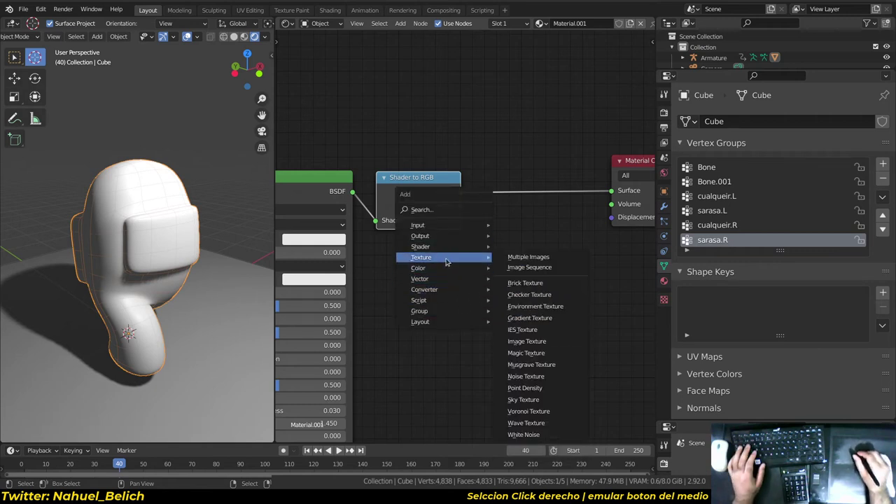
- Add a test Musgrave Texture and connect its Height to the material Surface
left_click(532, 365)
left_click(480, 279)
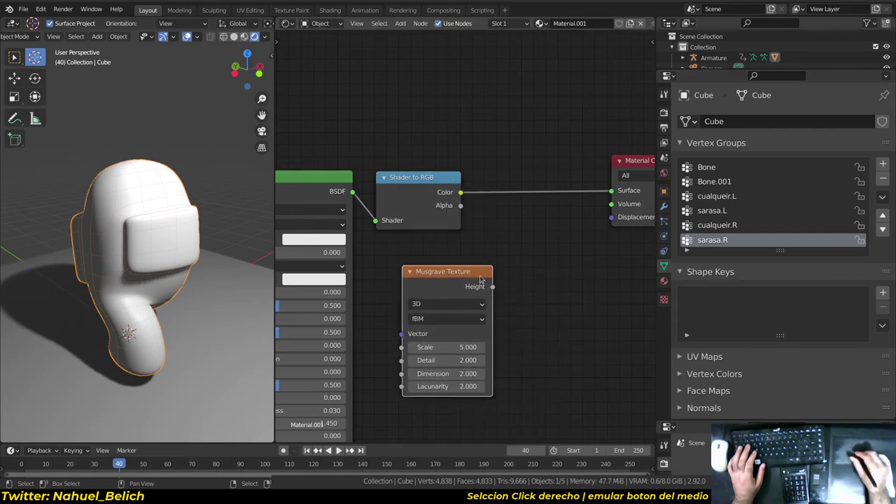
left_click_drag(600, 197, 572, 197)
left_click_drag(494, 286, 611, 190)
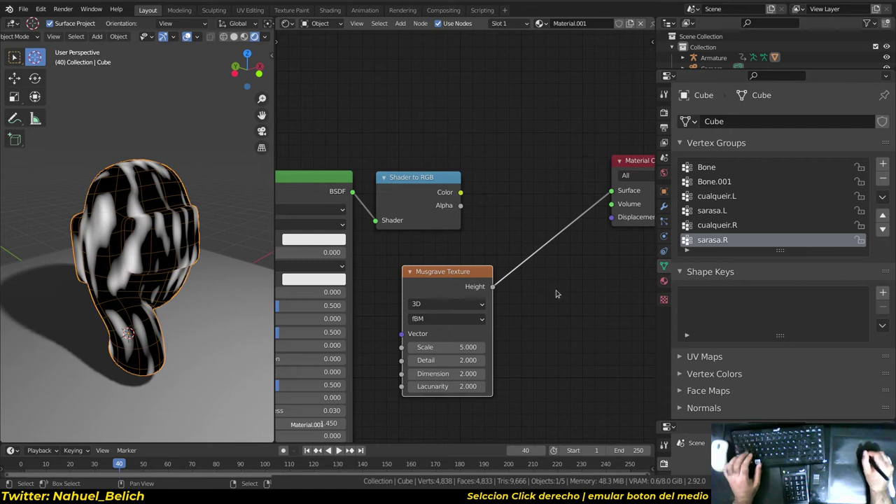
- Try an Emission node between Musgrave and the output, then delete it and reconnect Musgrave directly
key("shift+a")
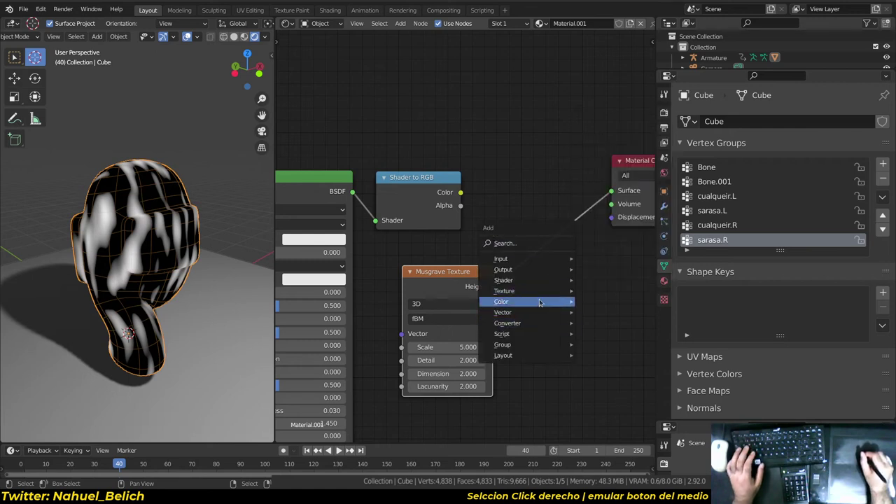
mouse_move(504, 280)
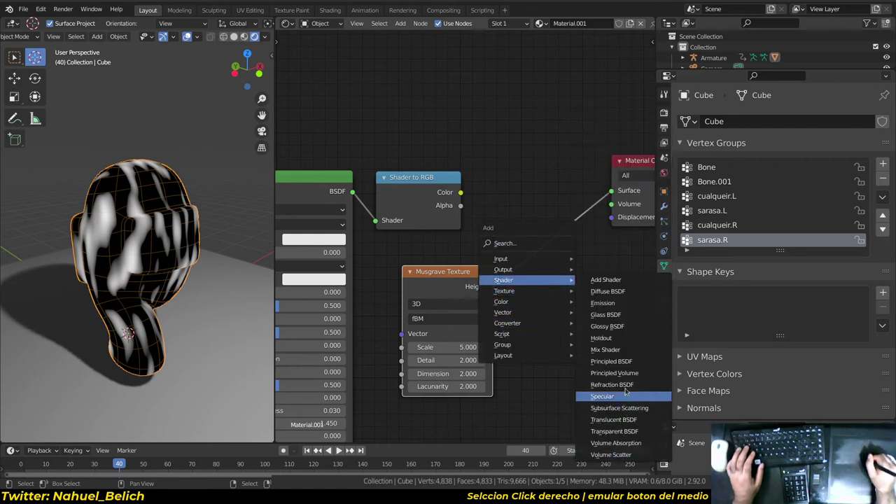
left_click(606, 304)
left_click(537, 219)
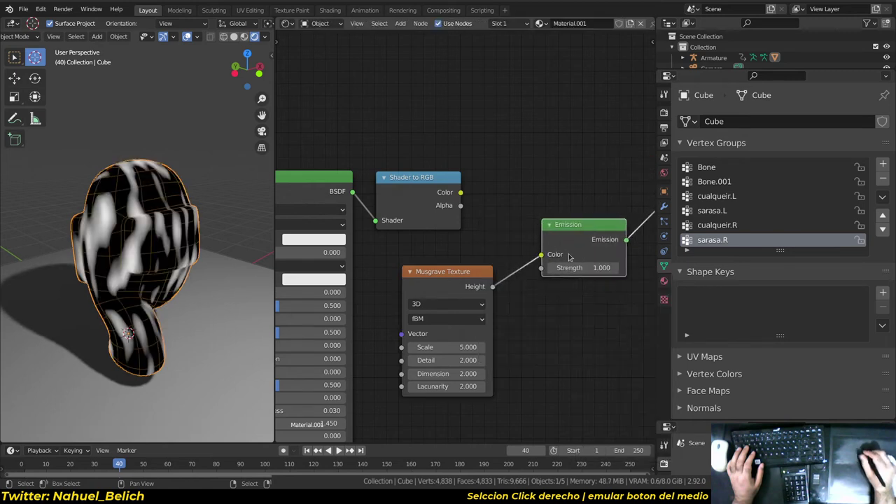
middle_click_drag(550, 256, 456, 265)
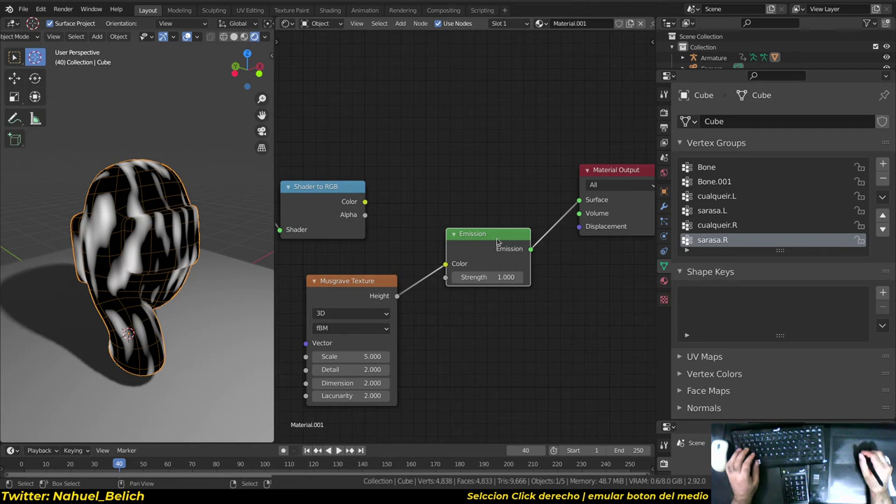
key("x")
left_click_drag(594, 198, 581, 200)
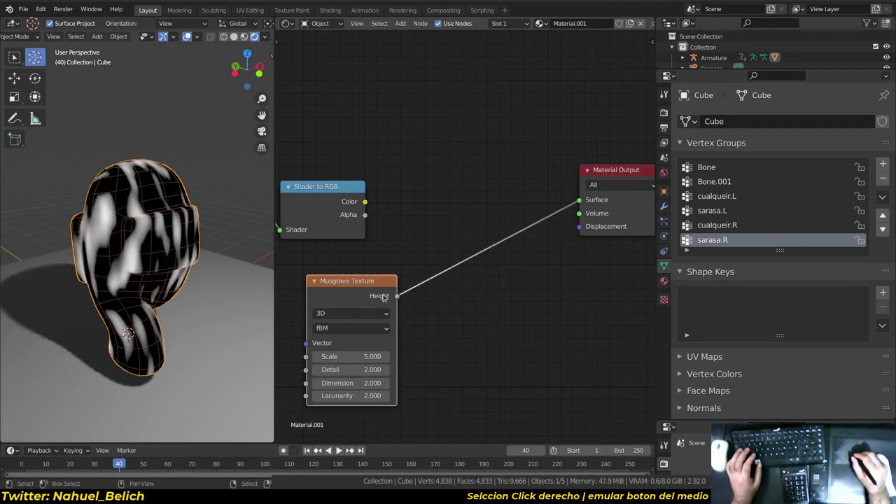
- Cut the Musgrave-to-output link and delete the Musgrave Texture node
left_click(629, 171)
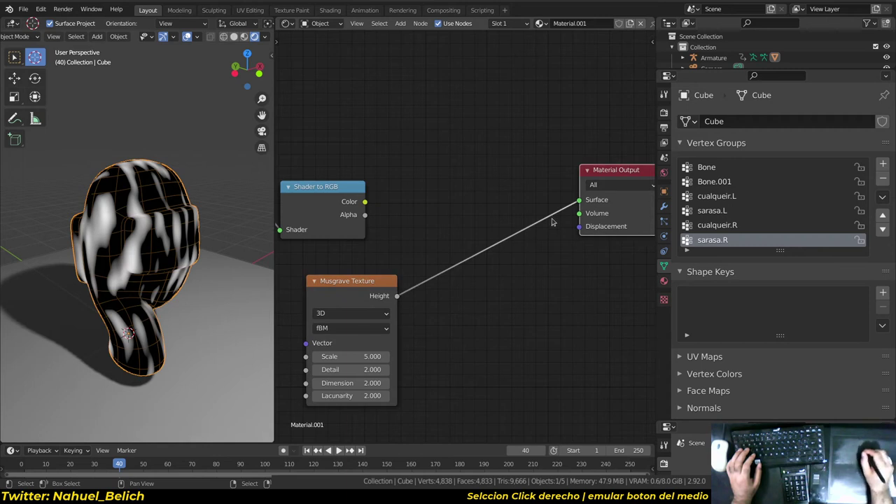
right_click_drag(428, 294, 456, 259, "ctrl")
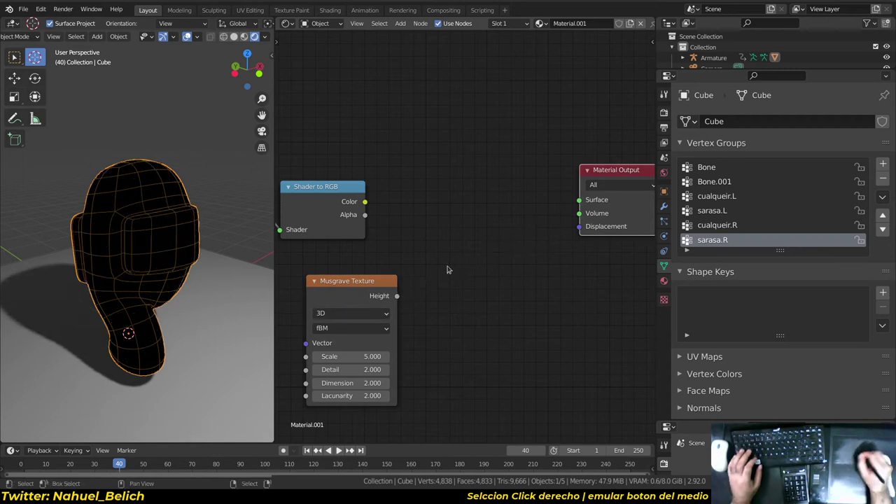
left_click(371, 280)
key("x")
middle_click_drag(374, 268, 387, 188)
key("shift+a")
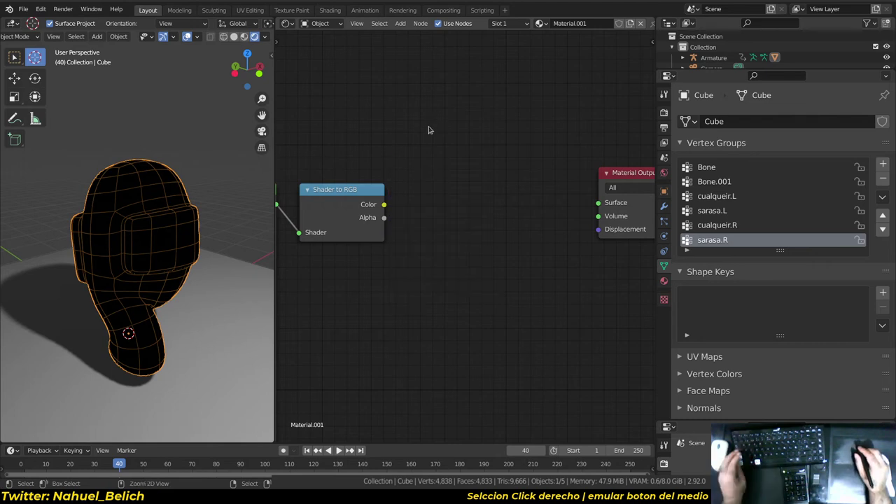
- Preview the Shader to RGB colour through a Viewer node and frame the node tree
left_click(360, 205, "ctrl+shift")
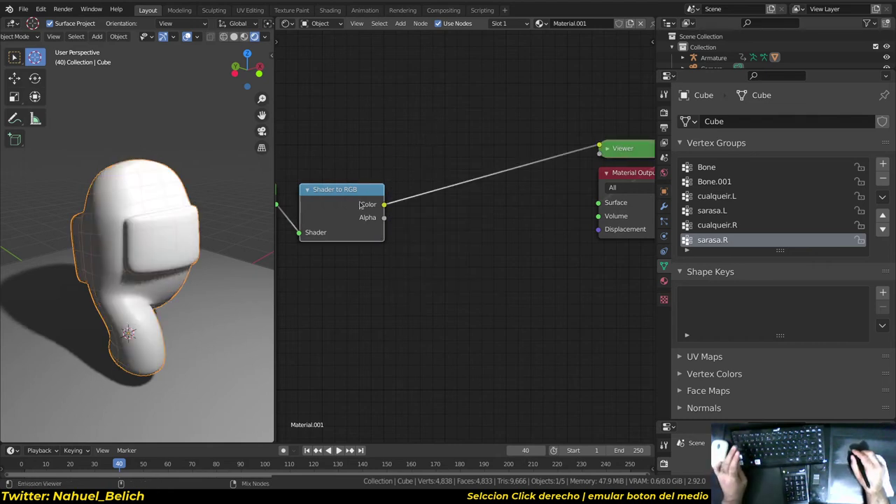
middle_click_drag(416, 216, 288, 251)
left_click(480, 185)
left_click(480, 184)
middle_click_drag(370, 247, 502, 201)
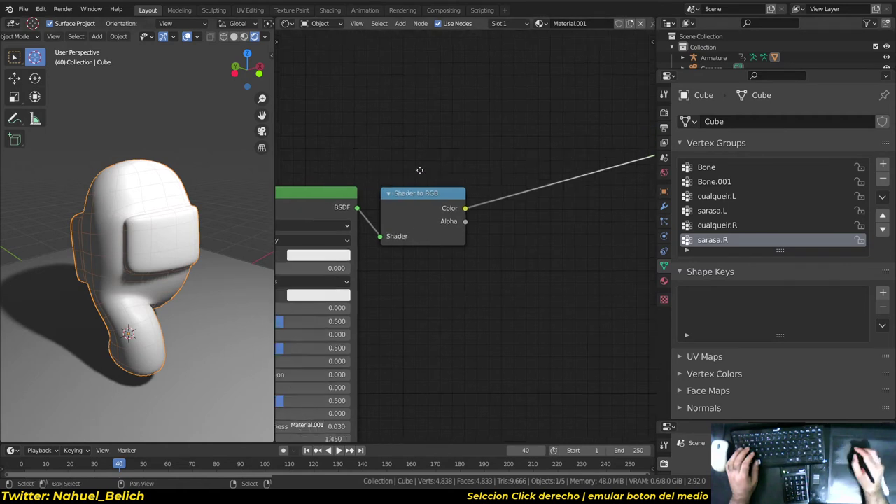
middle_click_drag(418, 187, 548, 208)
middle_click_drag(168, 280, 126, 287)
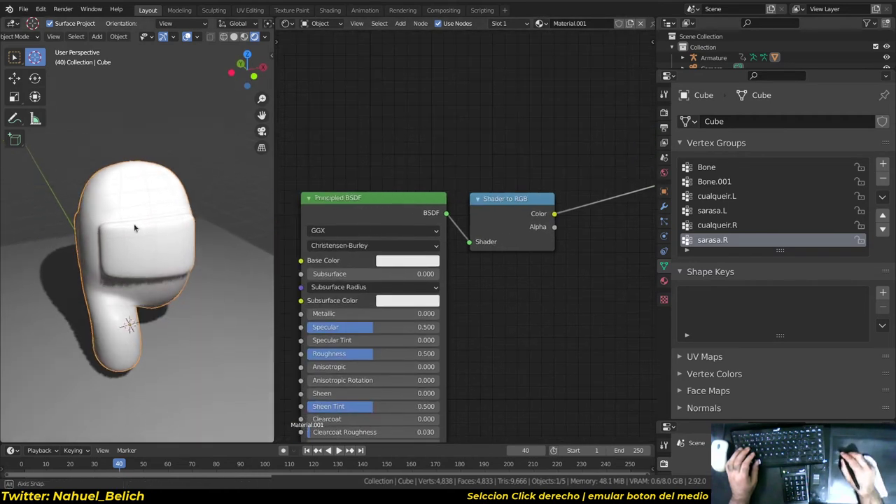
middle_click_drag(554, 217, 452, 146)
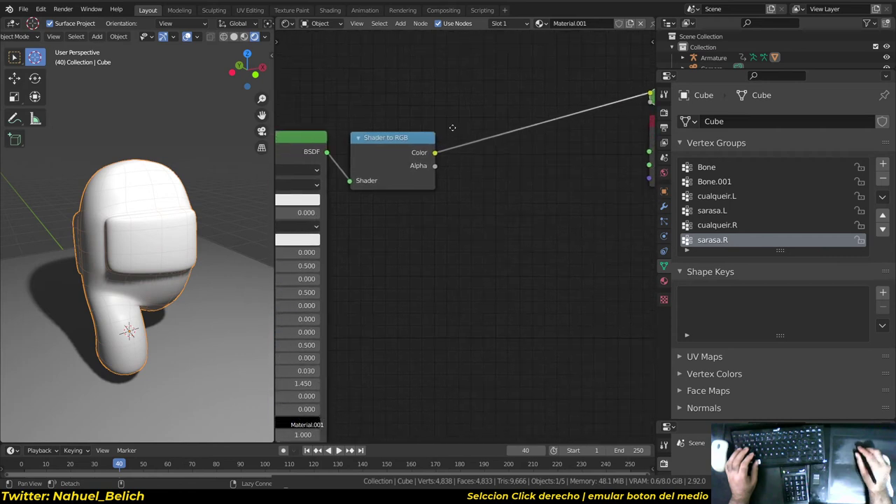
- Insert a ColorRamp before the Viewer, set it to Constant, with the white stop at 0.490
key("shift+a")
mouse_move(478, 205)
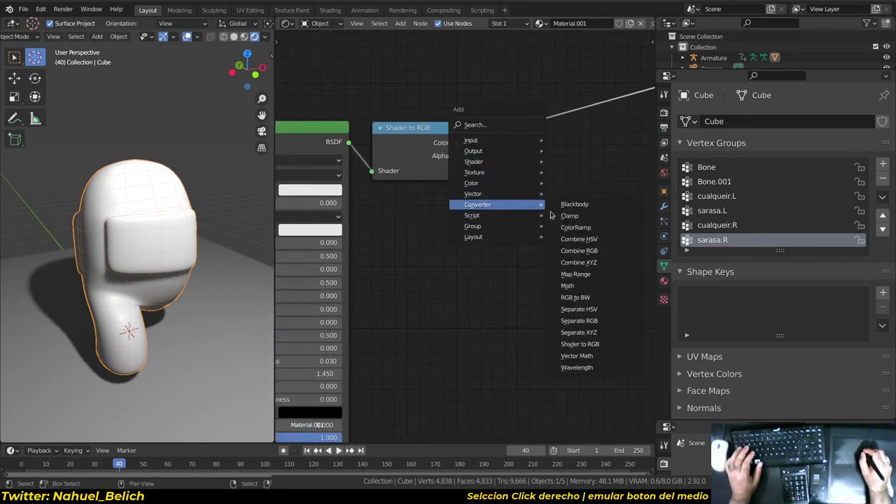
left_click(575, 227)
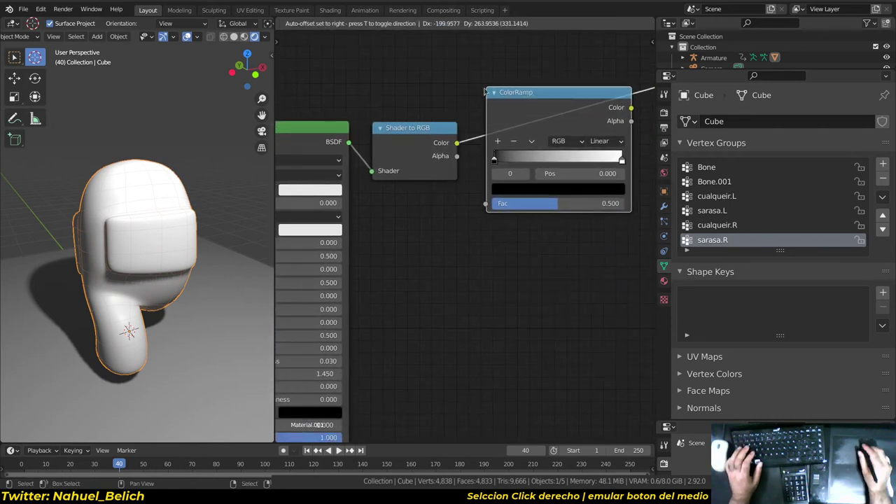
left_click(435, 202)
left_click(534, 183)
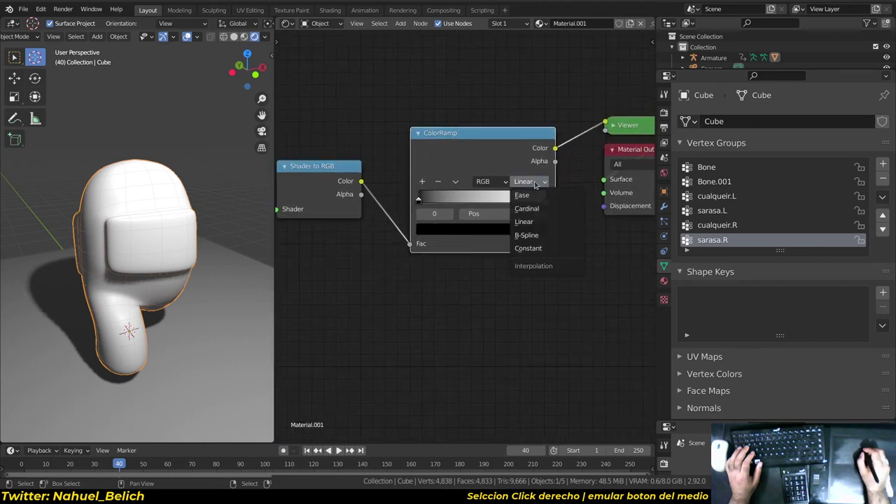
left_click(545, 250)
mouse_move(546, 200)
left_mouse_down()
mouse_move(464, 198)
mouse_move(481, 200)
left_mouse_up()
middle_click_drag(200, 296, 238, 280)
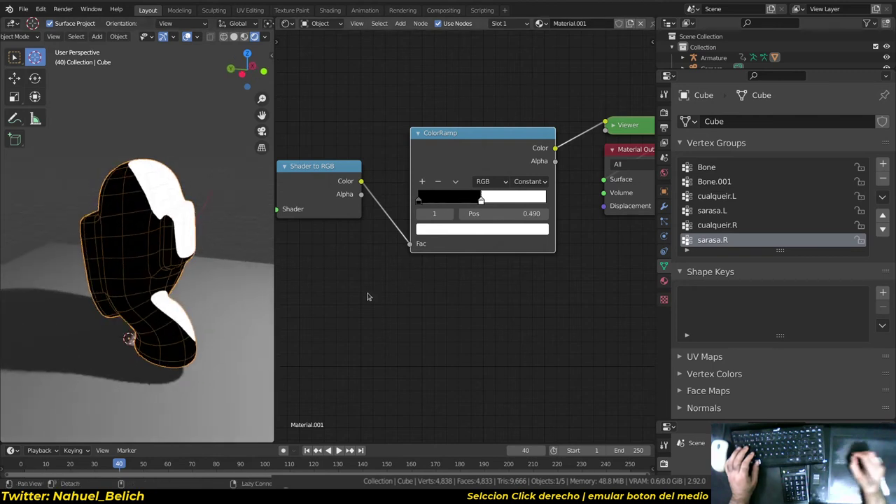
middle_click_drag(369, 246, 559, 255)
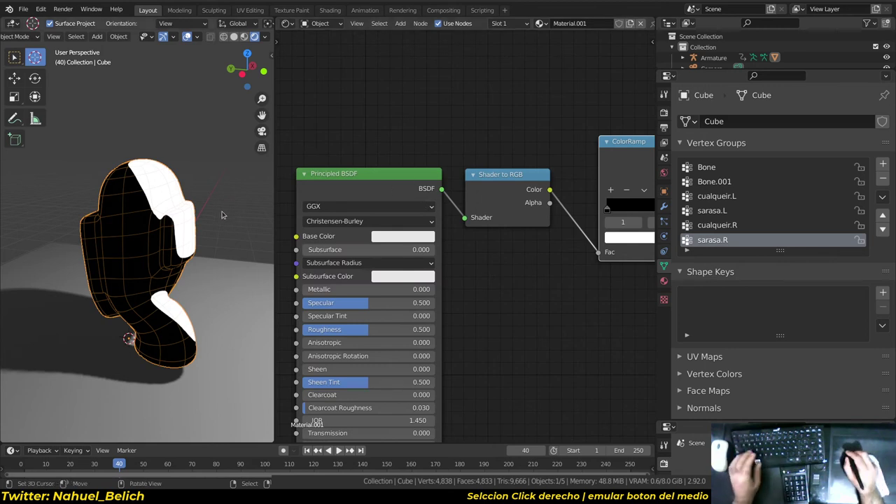
scroll(210, 280, "down", 3)
scroll(336, 326, "up", 2)
scroll(462, 192, "down", 4)
middle_click_drag(216, 243, 182, 274)
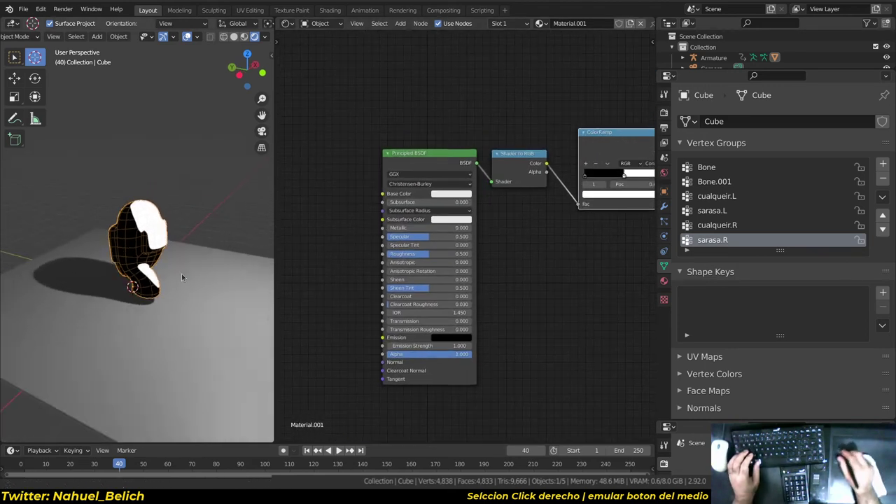
- Toggle scene world lighting in the viewport shading and select the character body
right_click(170, 149)
mouse_move(170, 150)
middle_mouse_down()
mouse_move(196, 213)
mouse_move(187, 252)
middle_mouse_up()
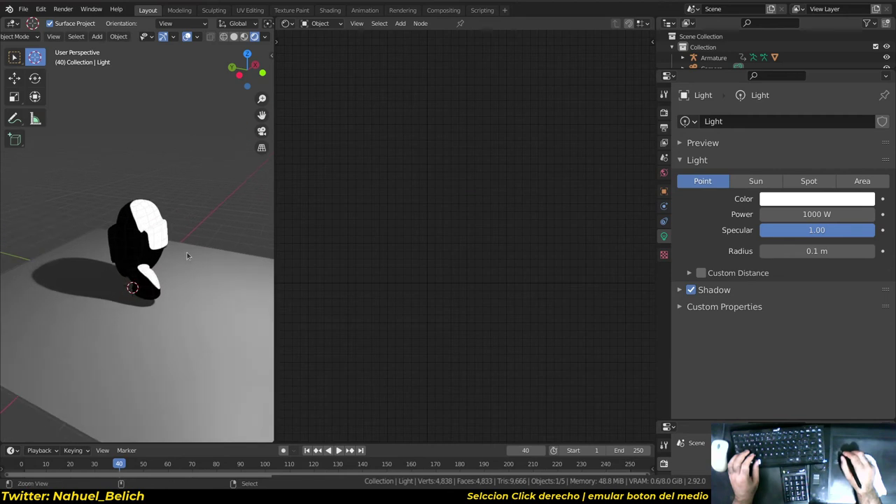
scroll(187, 252, "up", 3)
left_click(264, 38)
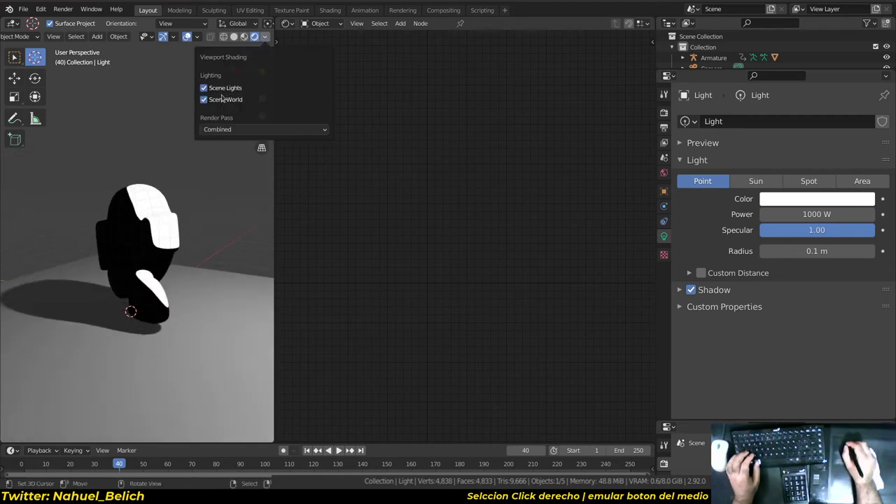
left_click(221, 99)
middle_click_drag(140, 267, 123, 270)
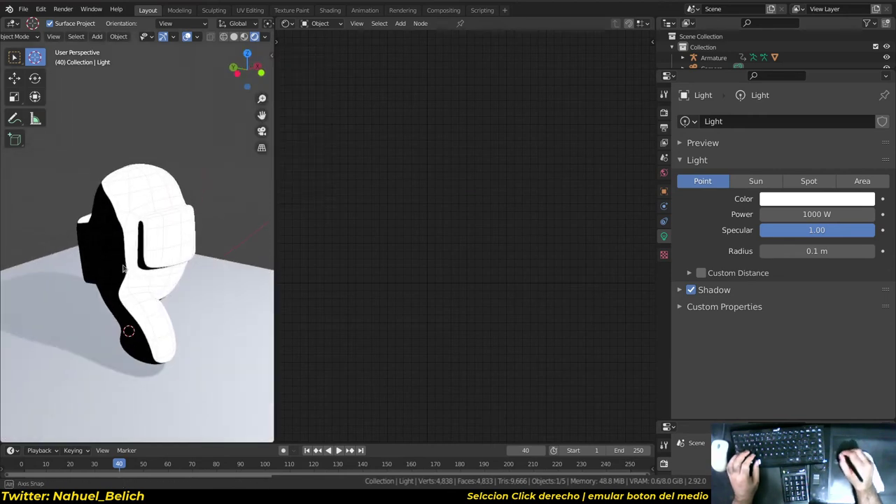
right_click(123, 269)
scroll(463, 210, "up", 2)
- Set the Principled BSDF Roughness to 0, comparing smooth and ColorRamp previews
mouse_move(589, 170)
left_mouse_down()
mouse_move(575, 170)
mouse_move(591, 171)
left_mouse_up()
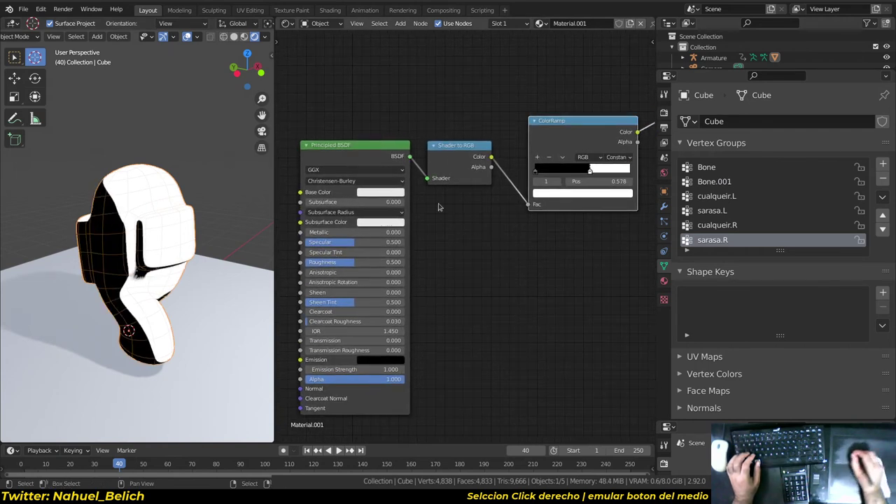
left_click(388, 153, "ctrl+shift")
left_click_drag(341, 259, 225, 262)
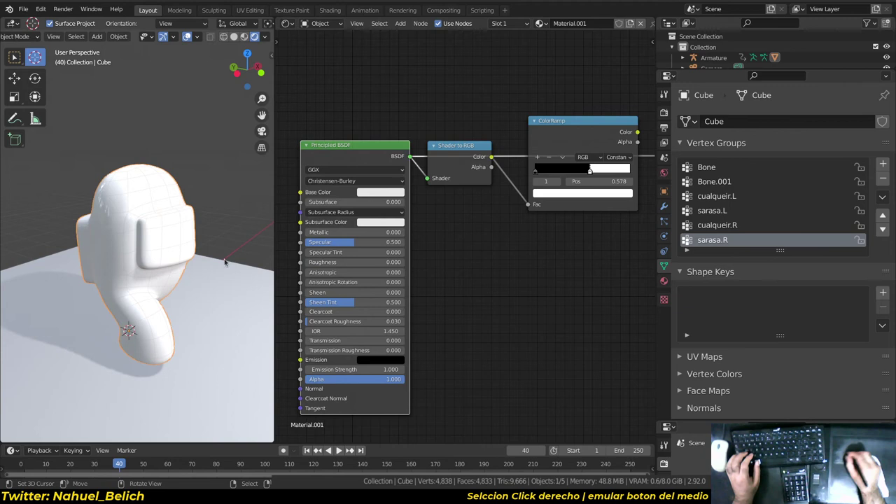
middle_click_drag(204, 222, 238, 224)
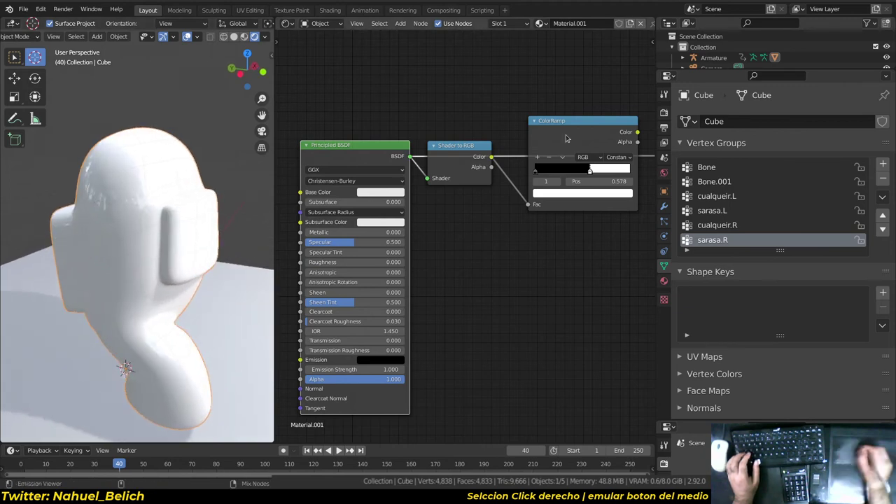
left_click(566, 137, "ctrl+shift")
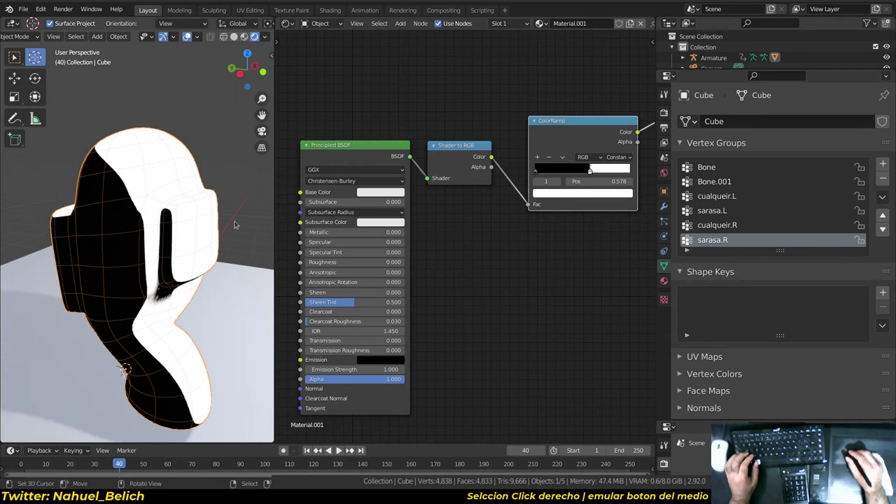
middle_click_drag(175, 224, 116, 202)
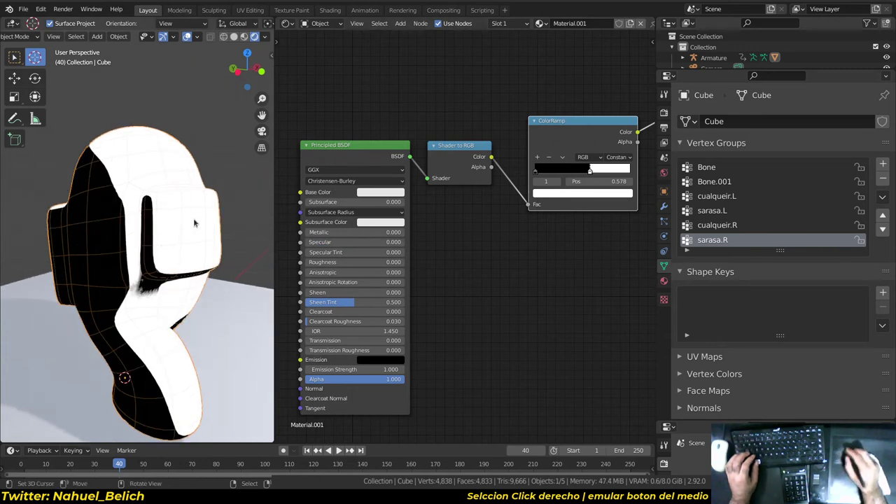
key("ctrl+z")
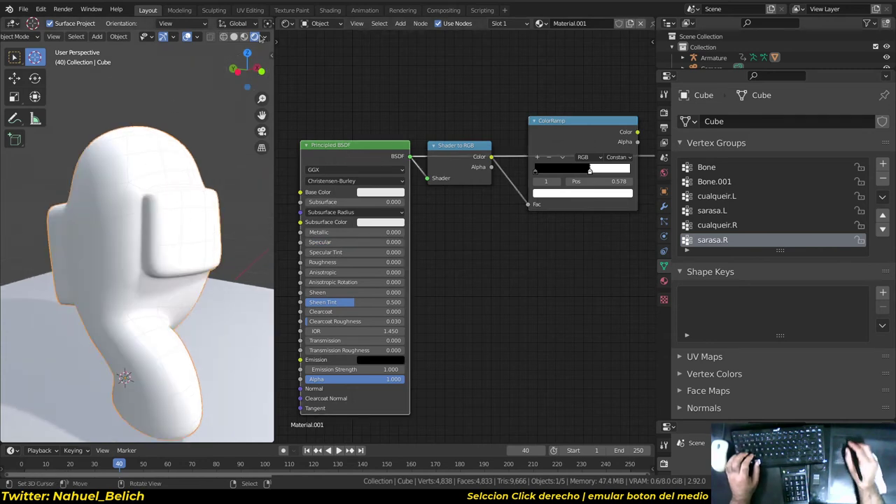
- Switch to shadowed scene lighting and push the white stop to the ramp's end for a small highlight
left_click(263, 37)
left_click(207, 80)
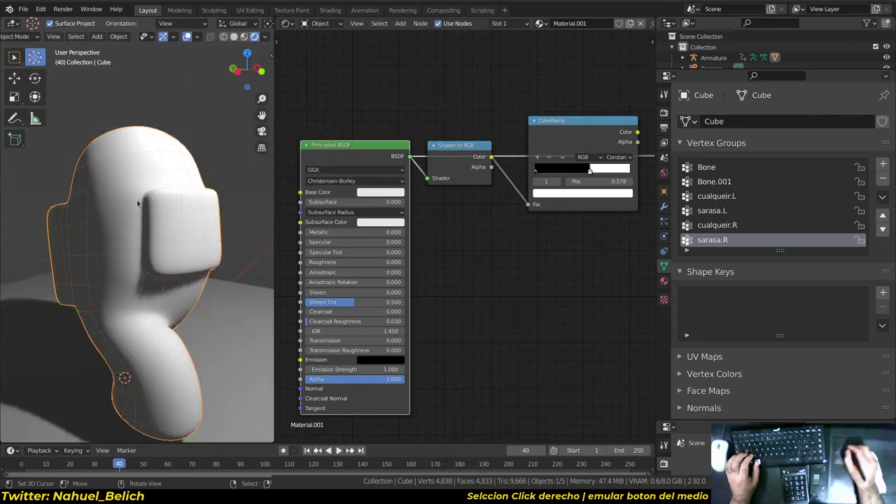
left_click(560, 135, "ctrl+shift")
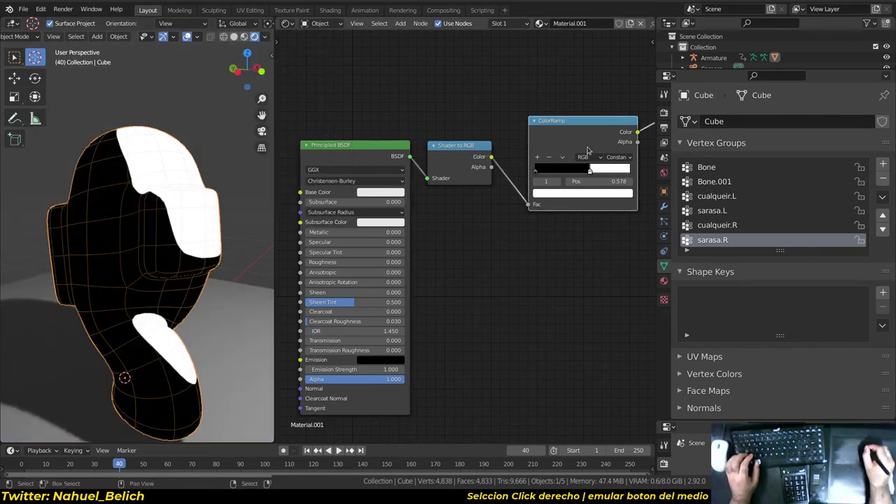
left_click_drag(590, 173, 630, 172)
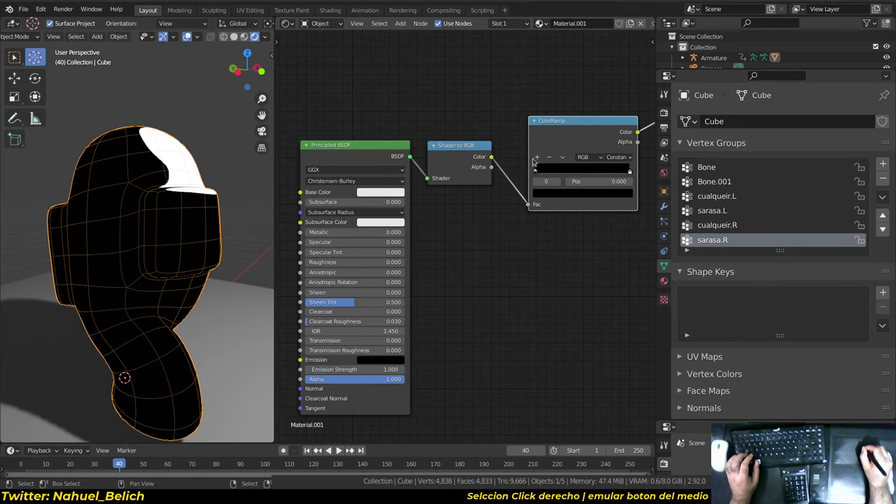
- Add grey ramp stops, placing stops at 0.436 and 0.037 and the white stop at 0.641
left_click(580, 196)
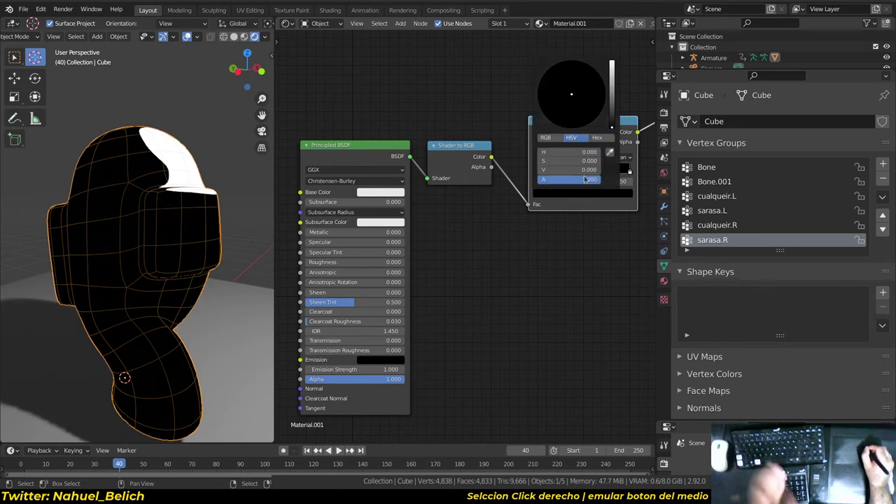
left_click(612, 106)
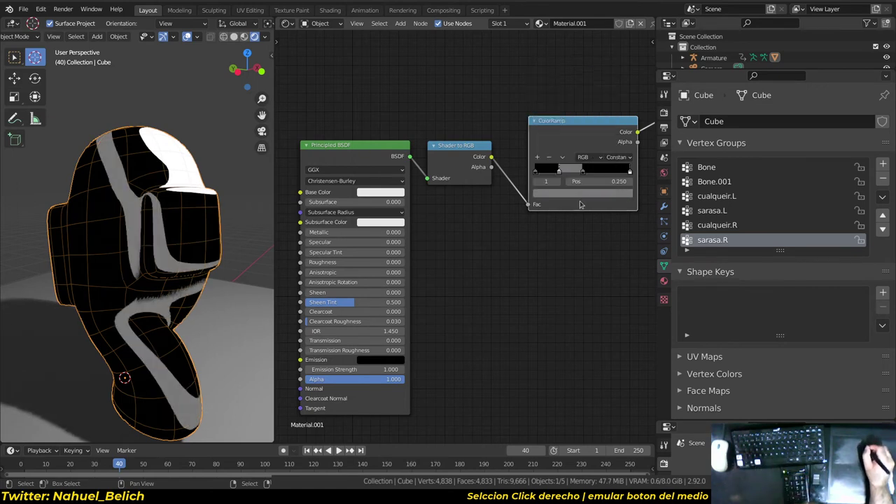
left_click(592, 171)
left_click(606, 194)
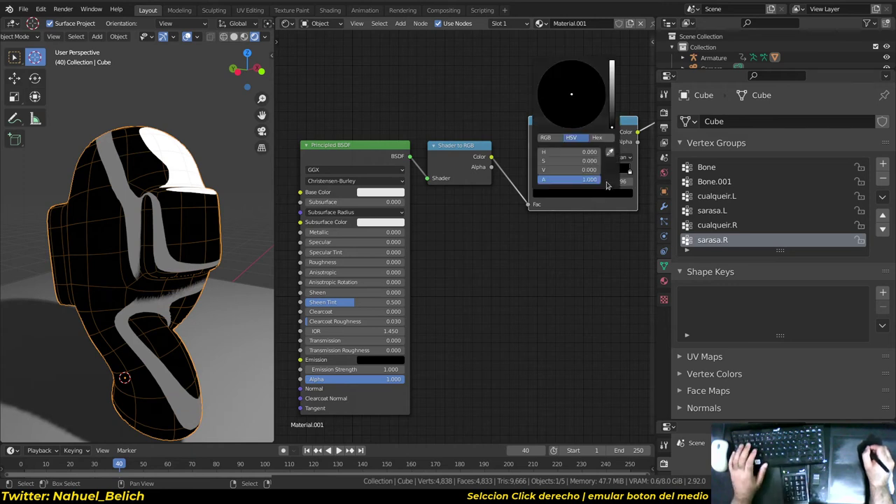
mouse_move(613, 119)
left_mouse_down()
mouse_move(612, 70)
mouse_move(588, 118)
mouse_move(613, 70)
left_mouse_up()
mouse_move(564, 170)
left_mouse_down()
mouse_move(606, 174)
mouse_move(552, 172)
left_mouse_up()
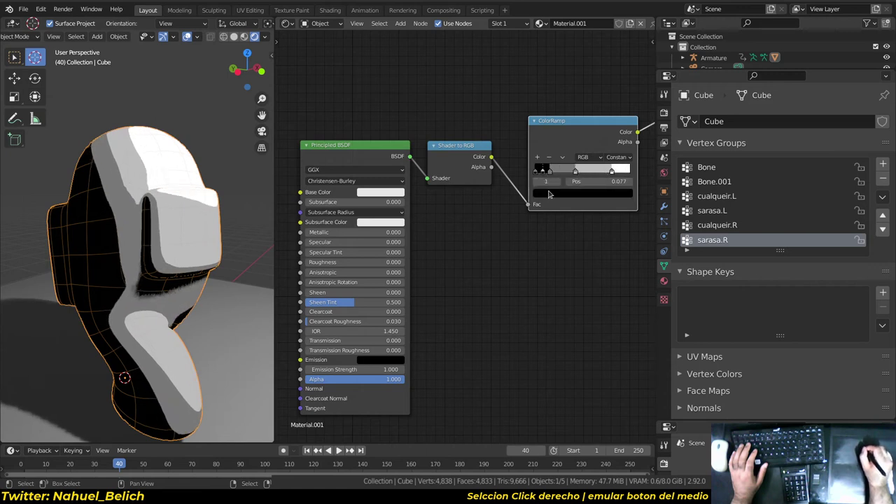
left_click(550, 195)
left_click_drag(548, 175, 544, 173)
left_click_drag(612, 172, 596, 172)
- Darken the brightest ramp stop slightly and check the banded shading on the head
middle_click_drag(133, 269, 152, 272)
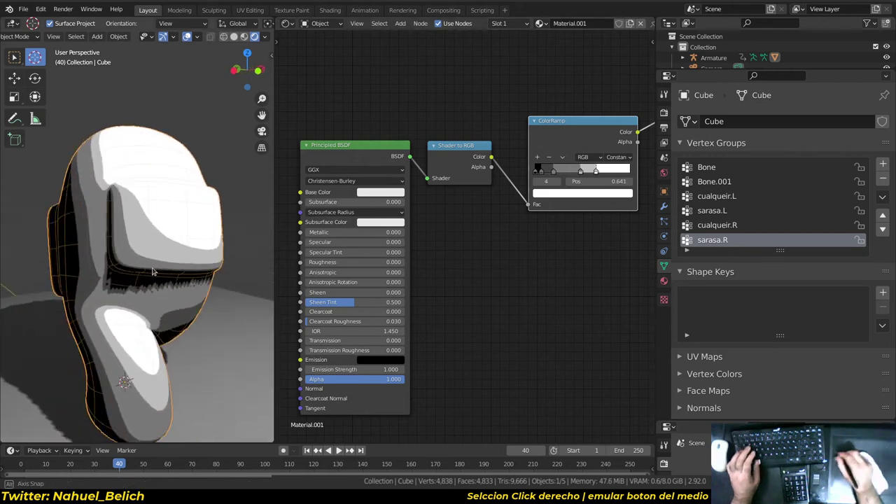
left_click(610, 193)
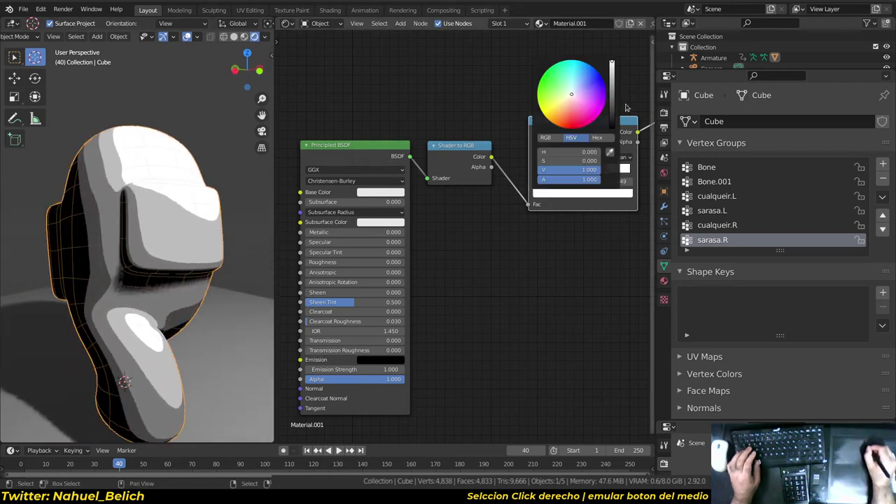
left_click_drag(612, 65, 614, 66)
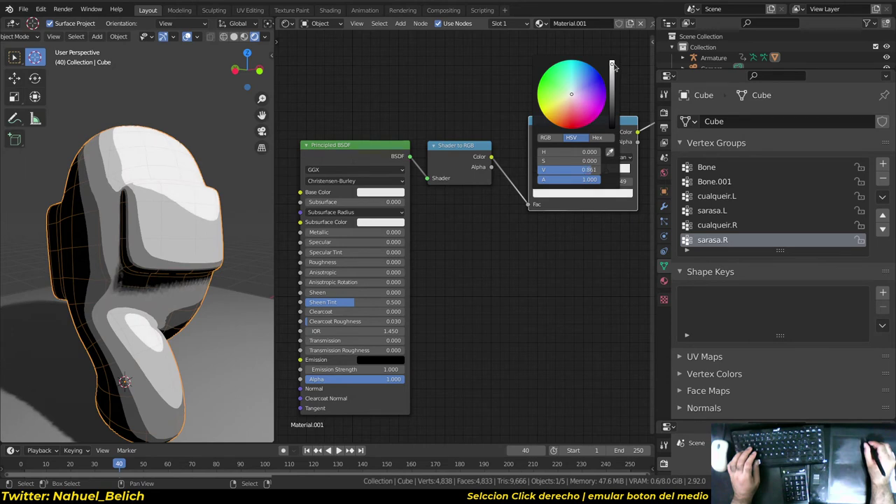
middle_click_drag(141, 245, 172, 228)
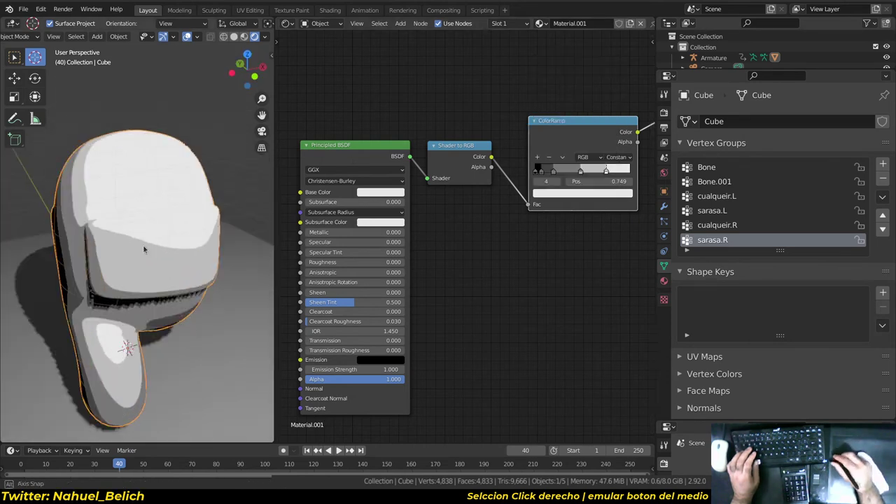
middle_click_drag(557, 209, 425, 204)
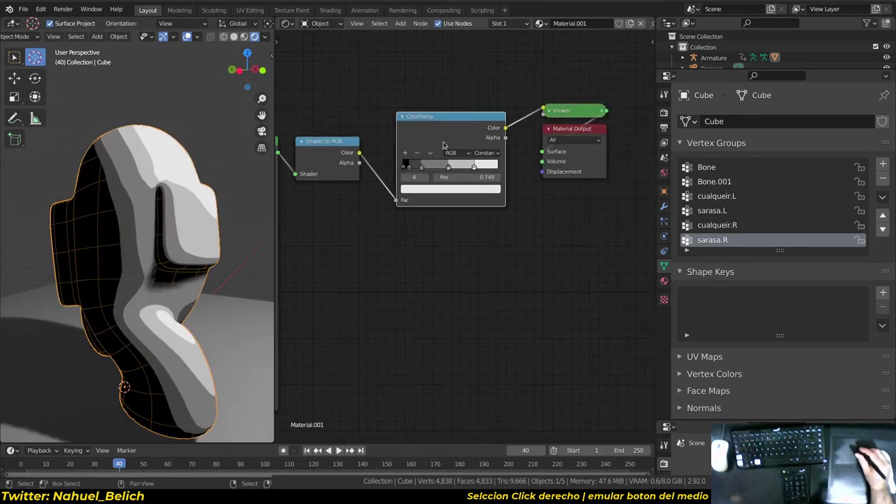
middle_click_drag(442, 145, 421, 146)
middle_click_drag(240, 250, 210, 245)
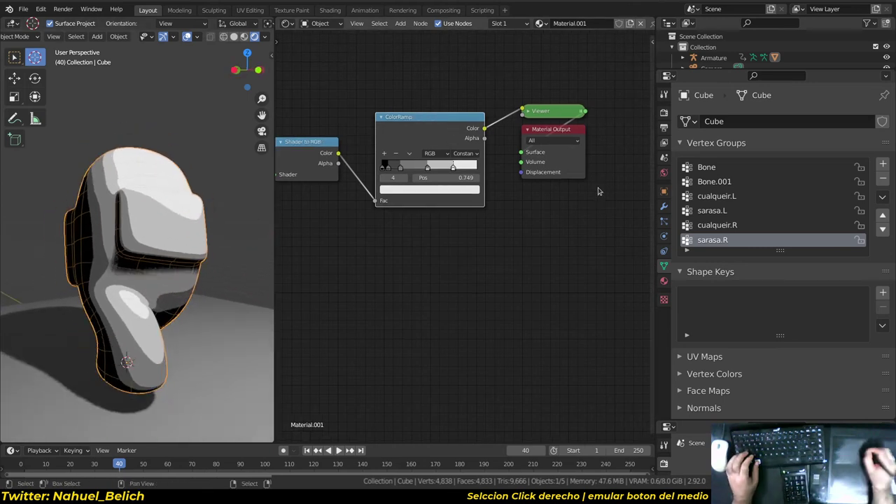
- Add a MixRGB node after the ColorRamp, with the ramp output driving its Fac
left_click_drag(534, 133, 636, 146)
key("shift+a")
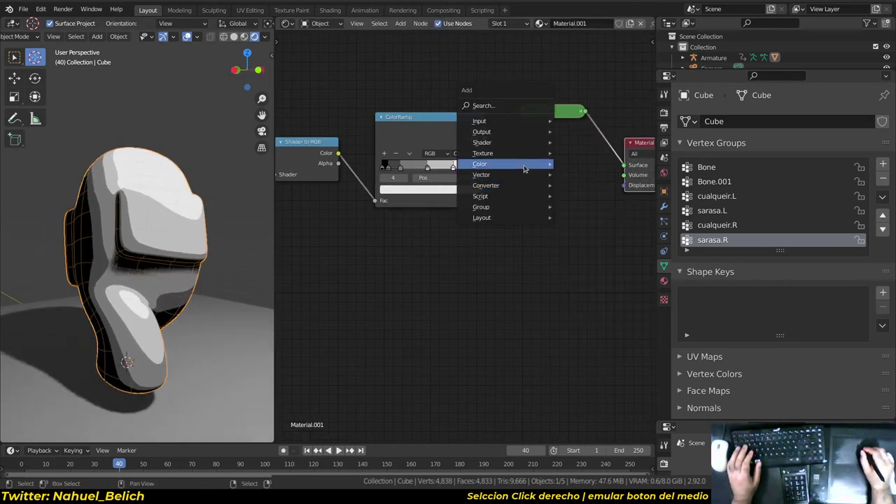
mouse_move(504, 164)
left_click(600, 222)
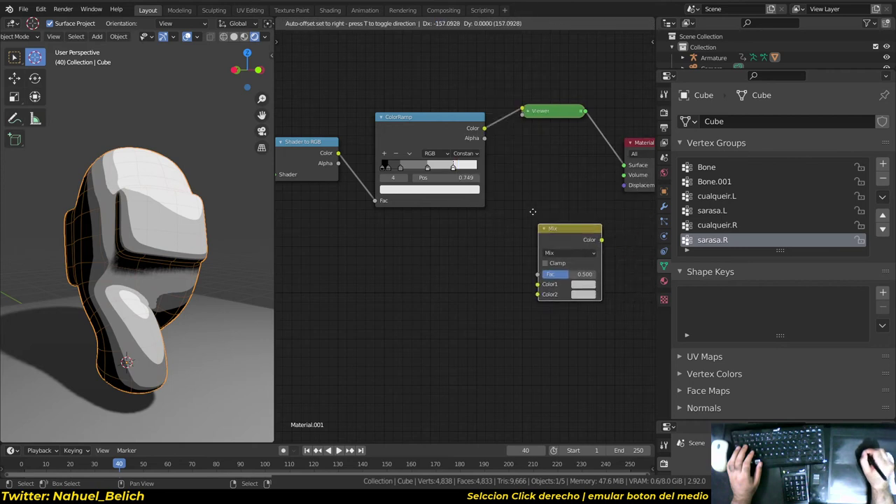
left_click(514, 110)
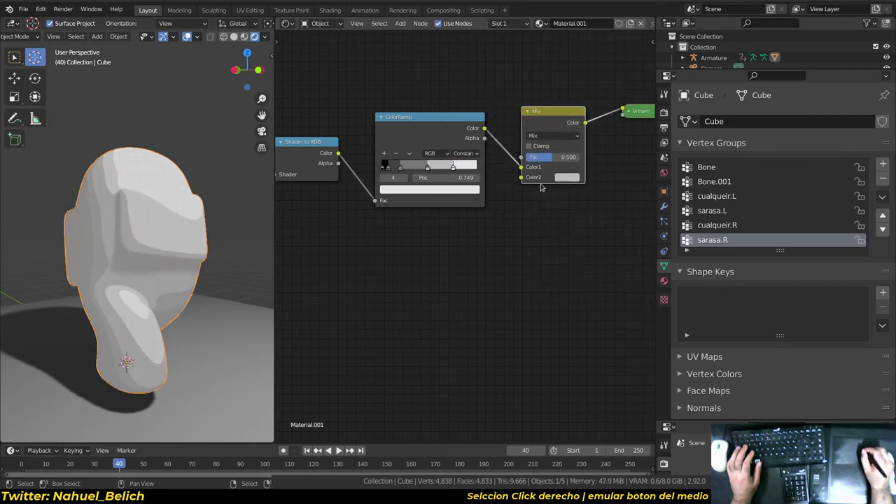
scroll(505, 210, "up", 3)
left_click_drag(527, 158, 492, 161)
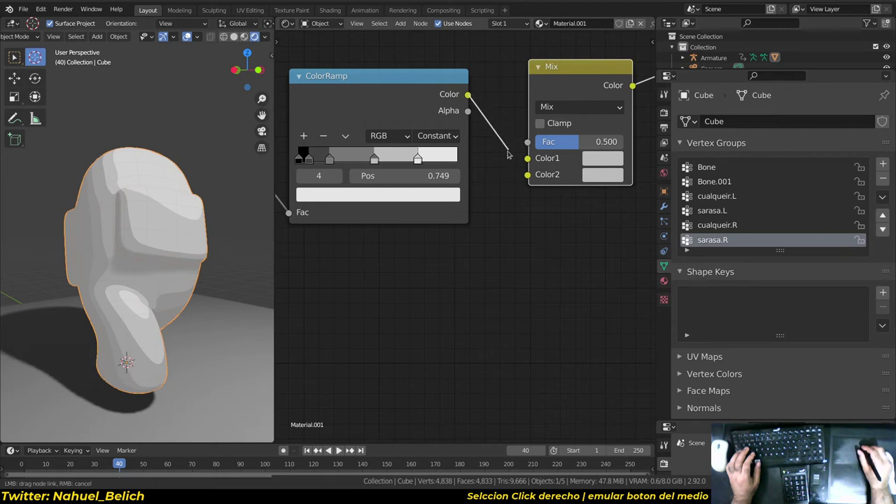
left_click_drag(530, 144, 528, 142)
- Set the Mix Color2 to full bright red and Color1 almost black
left_click(611, 175)
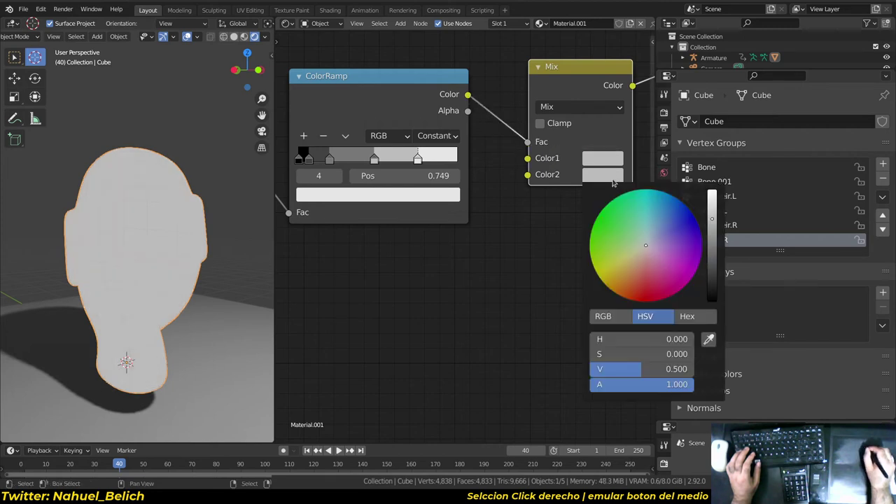
left_click_drag(645, 273, 641, 308)
left_click(638, 290)
left_click(712, 194)
left_click(594, 162)
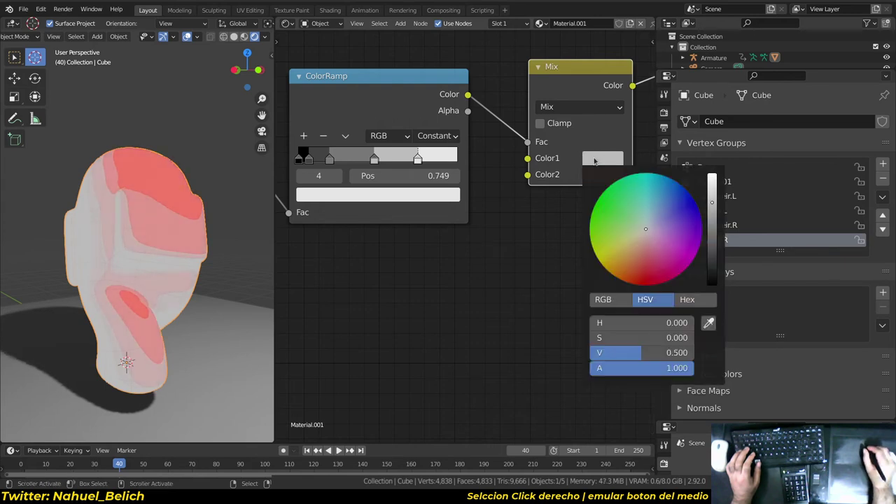
left_click_drag(712, 203, 710, 273)
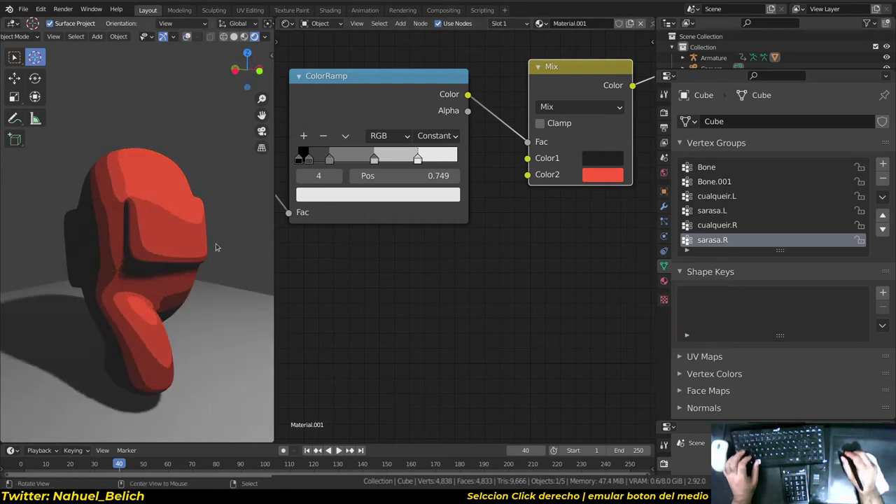
- Try blue and other hues for the body colour, then view the red character
left_click(617, 181)
left_click(681, 232)
left_click(676, 266)
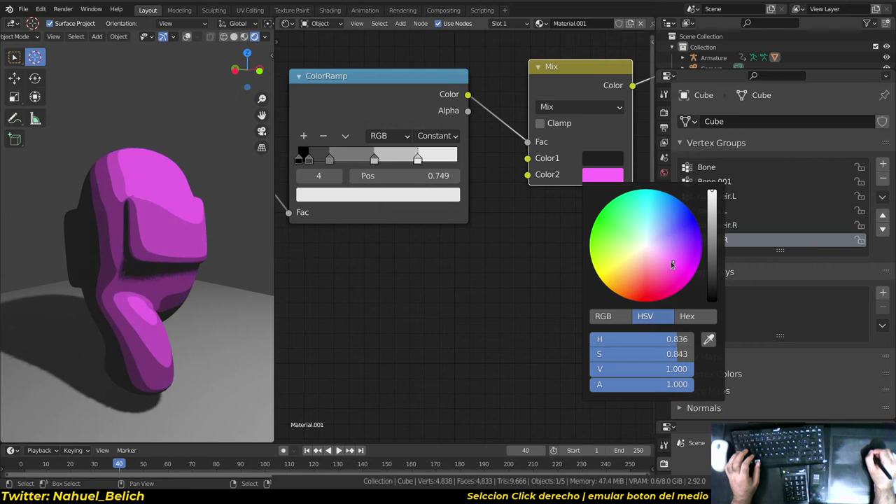
mouse_move(672, 262)
left_mouse_down()
mouse_move(621, 253)
mouse_move(644, 281)
left_mouse_up()
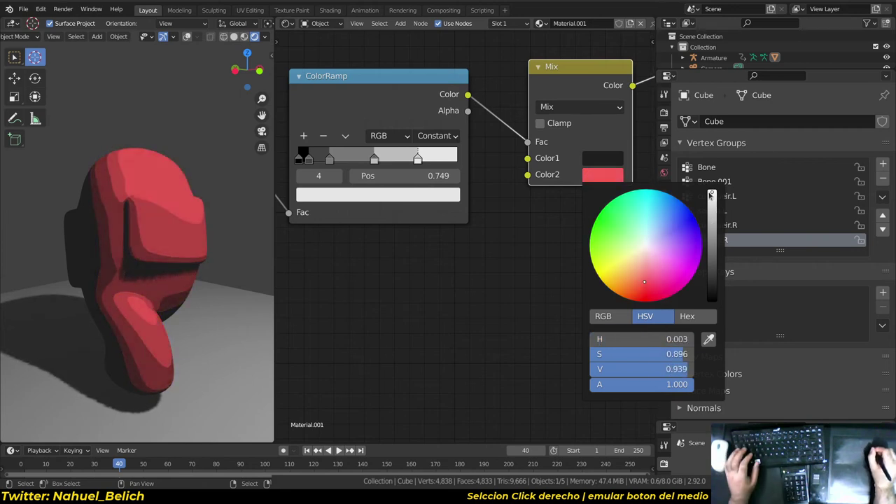
mouse_move(203, 231)
middle_mouse_down()
mouse_move(234, 232)
mouse_move(185, 311)
mouse_move(133, 290)
mouse_move(138, 212)
middle_mouse_up()
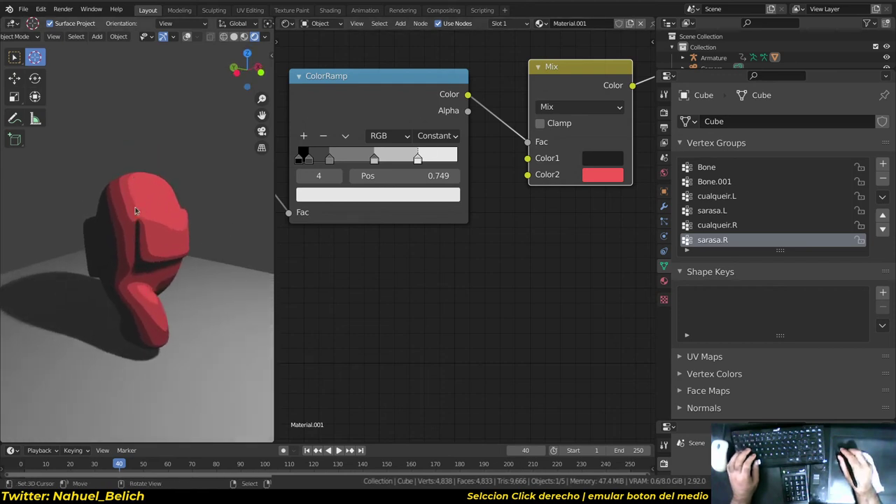
middle_click_drag(137, 263, 289, 205)
- Shift the second ramp stop slightly right and move the white stop to 0.705
left_click_drag(334, 160, 355, 160)
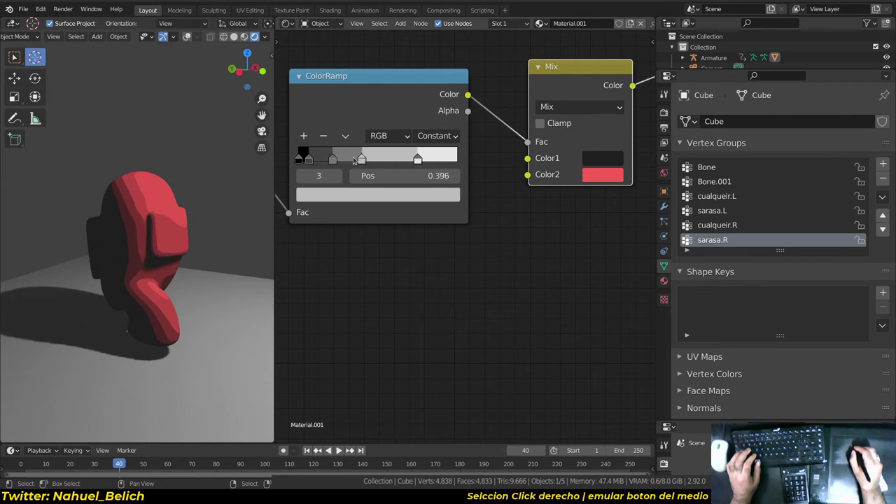
left_click_drag(418, 160, 414, 161)
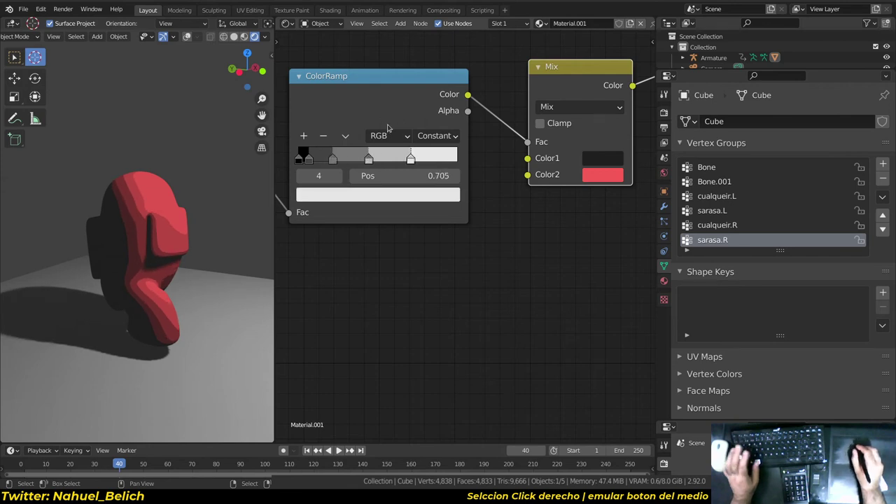
scroll(388, 128, "down", 3)
scroll(196, 254, "down", 4)
scroll(196, 254, "down", 2)
mouse_move(196, 254)
middle_mouse_down()
mouse_move(182, 214)
mouse_move(214, 227)
middle_mouse_up()
- Select the point light and move it to several new spots, including higher above the character
right_click(181, 214)
key("g")
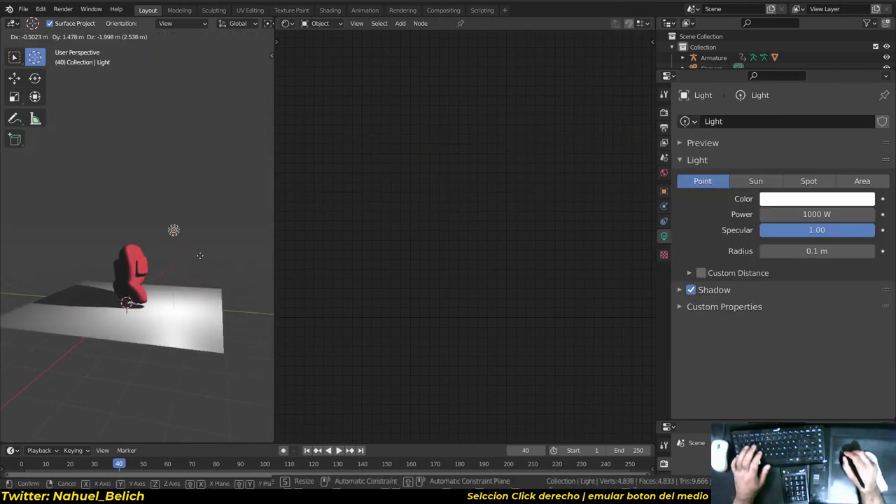
left_click(212, 268)
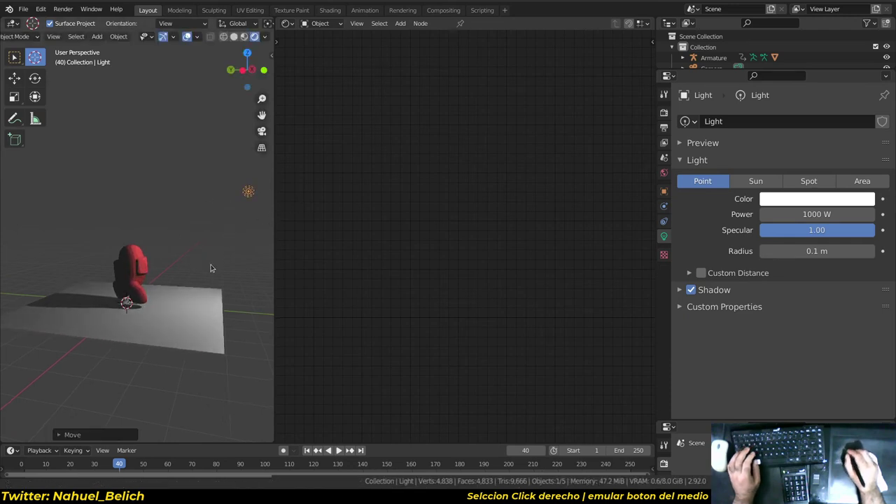
scroll(211, 269, "up", 3)
key("g")
left_click(168, 280)
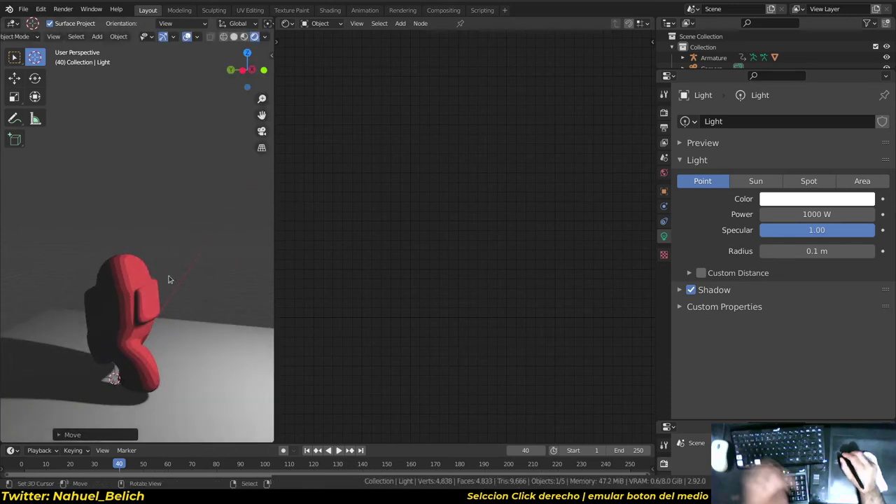
mouse_move(175, 297)
middle_mouse_down()
mouse_move(169, 270)
mouse_move(212, 262)
mouse_move(206, 271)
mouse_move(217, 300)
mouse_move(73, 247)
mouse_move(182, 288)
middle_mouse_up()
key("g")
left_click(232, 182)
key("g")
left_click(255, 270)
- Reposition the light from another angle to shift the shadow, then select the character's body
middle_click_drag(254, 271, 210, 329)
key("g")
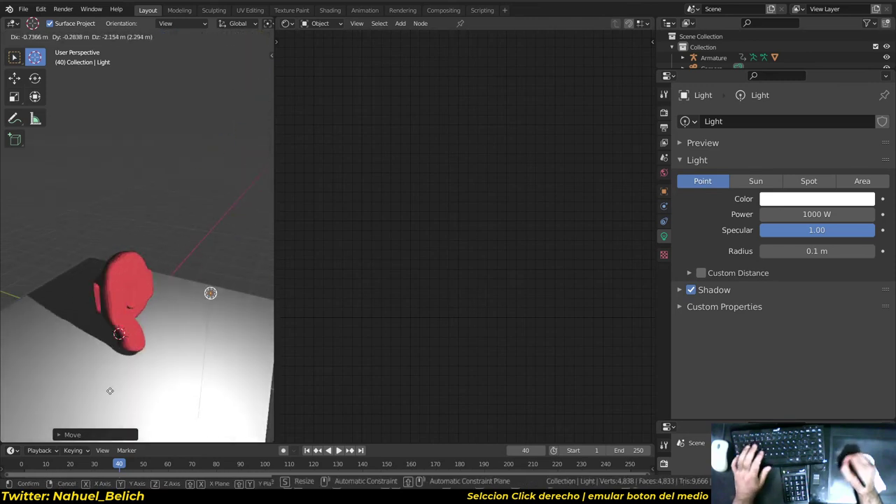
left_click(185, 274)
mouse_move(185, 275)
middle_mouse_down()
mouse_move(166, 242)
mouse_move(148, 271)
middle_mouse_up()
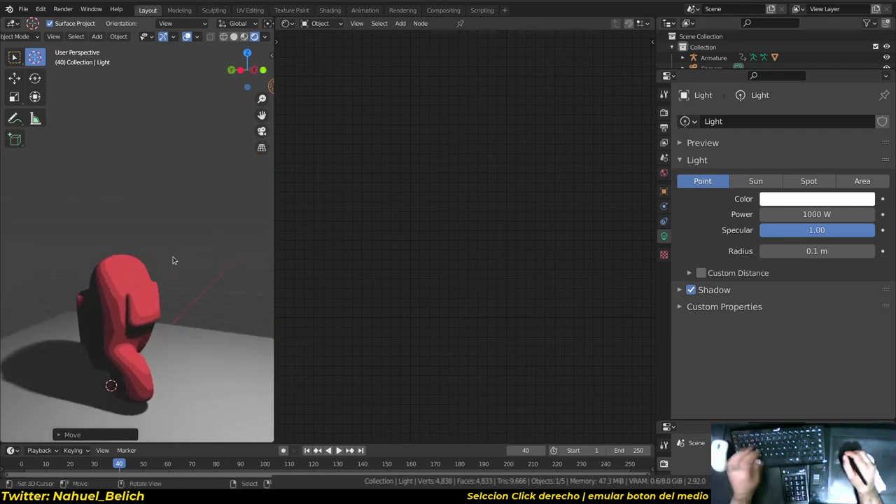
key("g")
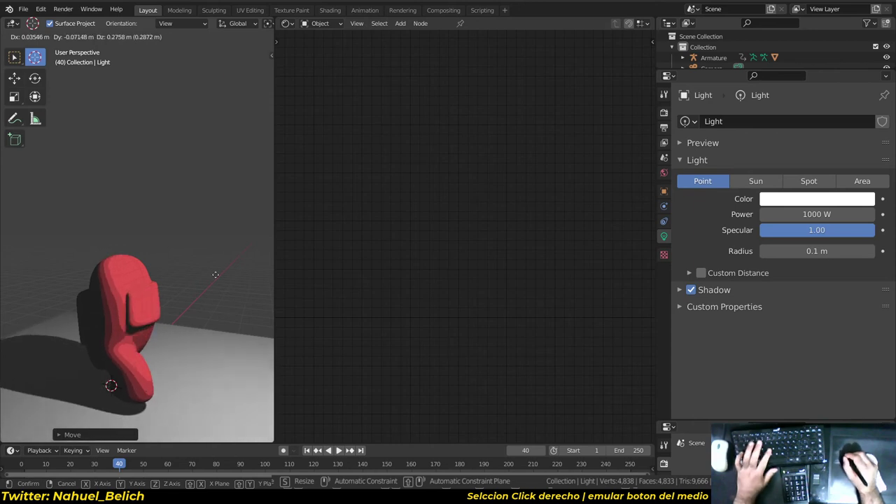
left_click(202, 231)
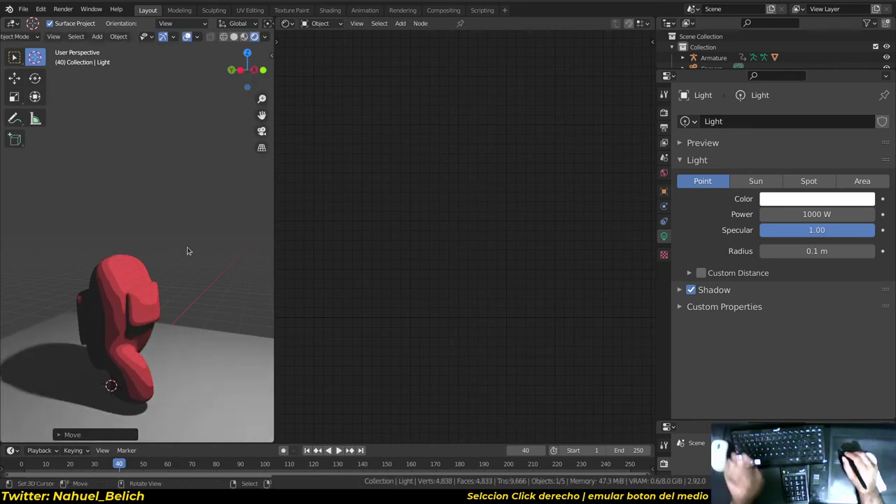
mouse_move(237, 239)
middle_mouse_down()
mouse_move(234, 292)
mouse_move(169, 278)
mouse_move(226, 258)
middle_mouse_up()
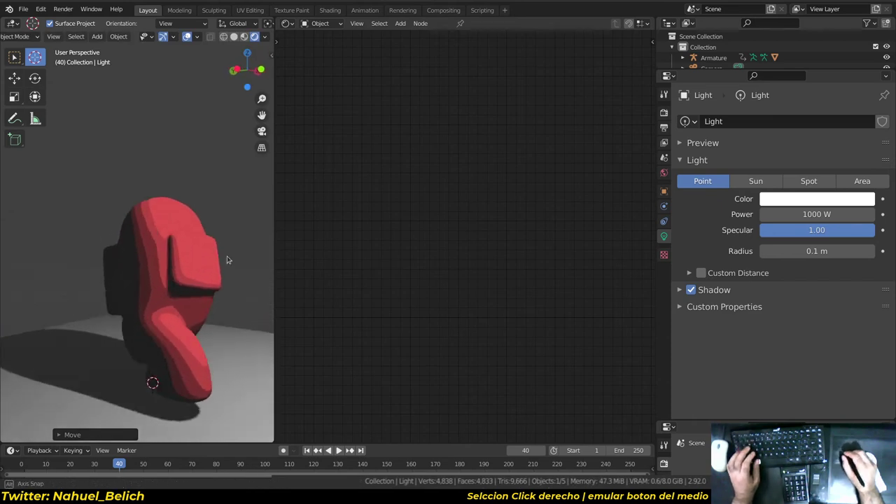
scroll(237, 256, "up", 3)
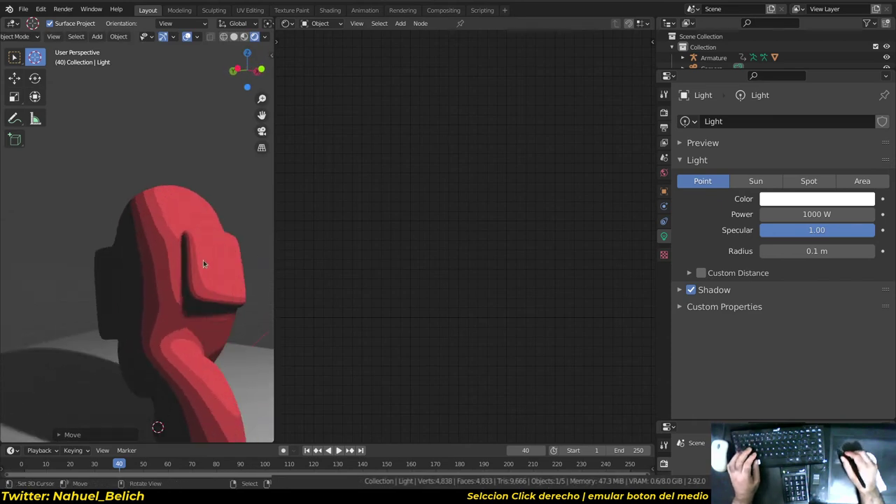
right_click(203, 263)
middle_click_drag(207, 263, 168, 266)
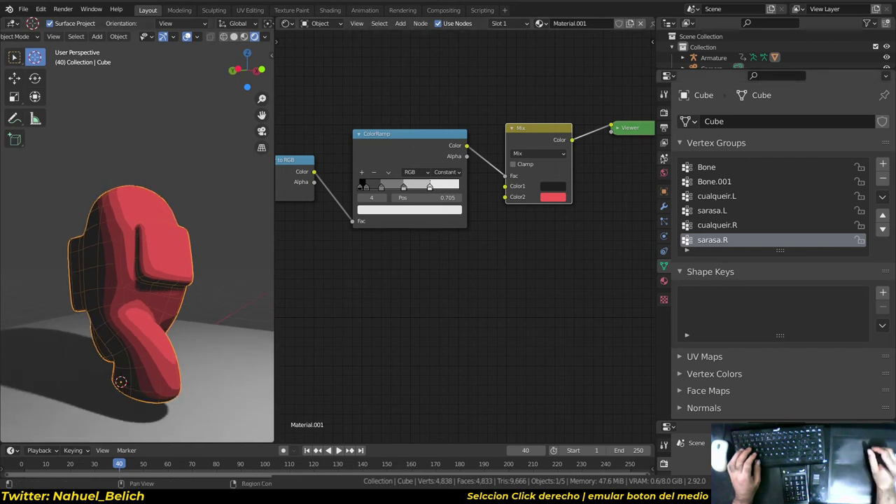
- Raise the World background Color value to a light grey
left_click(663, 173)
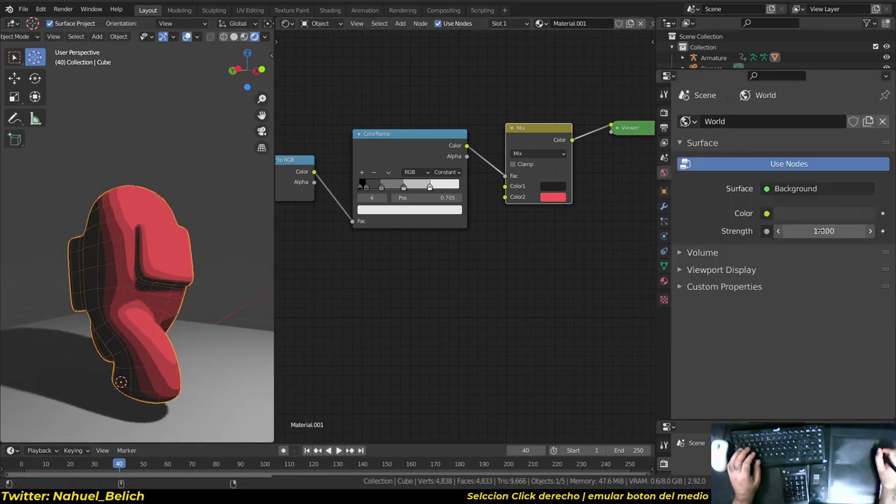
left_click(819, 252)
left_click(825, 214)
left_click_drag(864, 310, 864, 305)
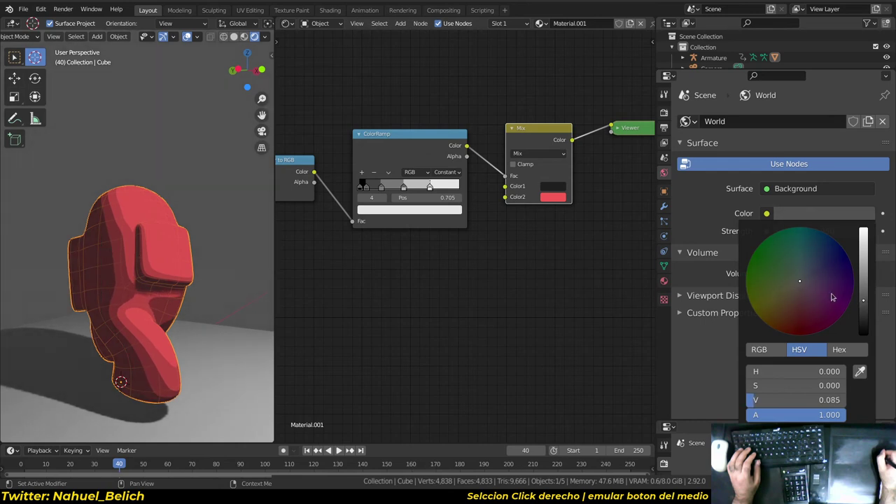
middle_click_drag(175, 333, 139, 315)
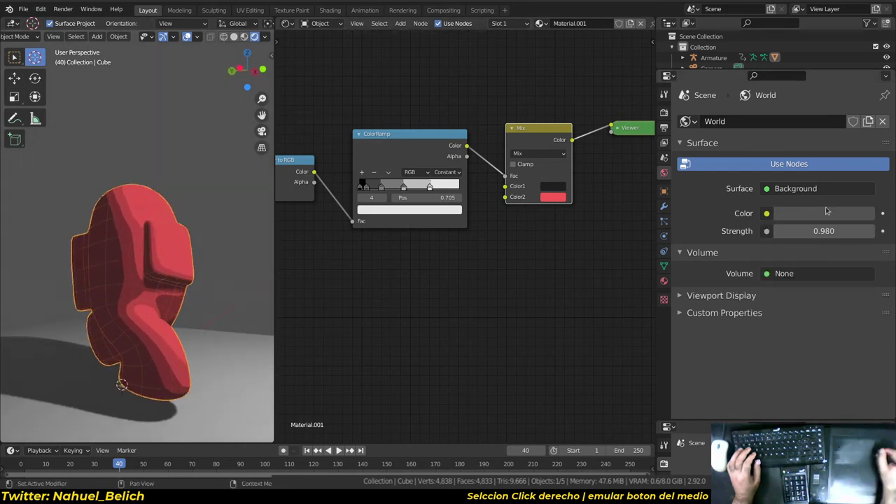
left_click(848, 214)
left_click_drag(863, 294, 863, 278)
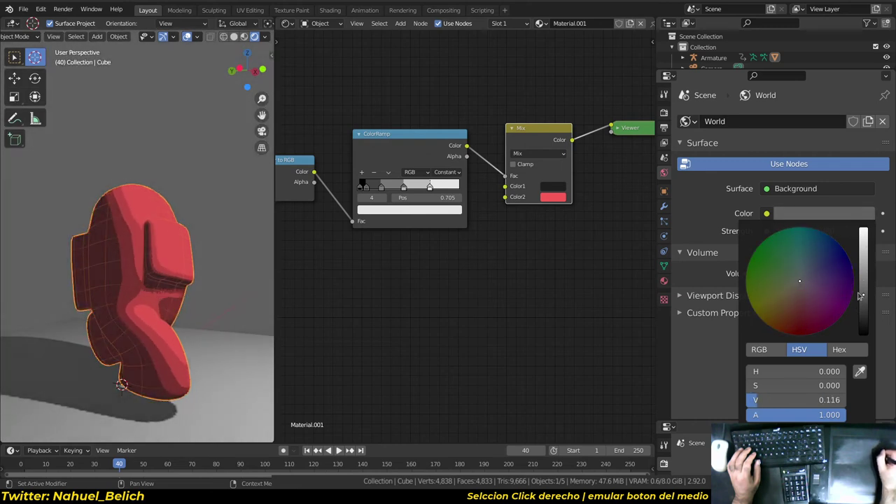
- Hide the viewport overlays and move the Viewer node further from the Mix node
key("shift+alt+z")
mouse_move(159, 258)
middle_mouse_down()
mouse_move(216, 237)
mouse_move(231, 276)
middle_mouse_up()
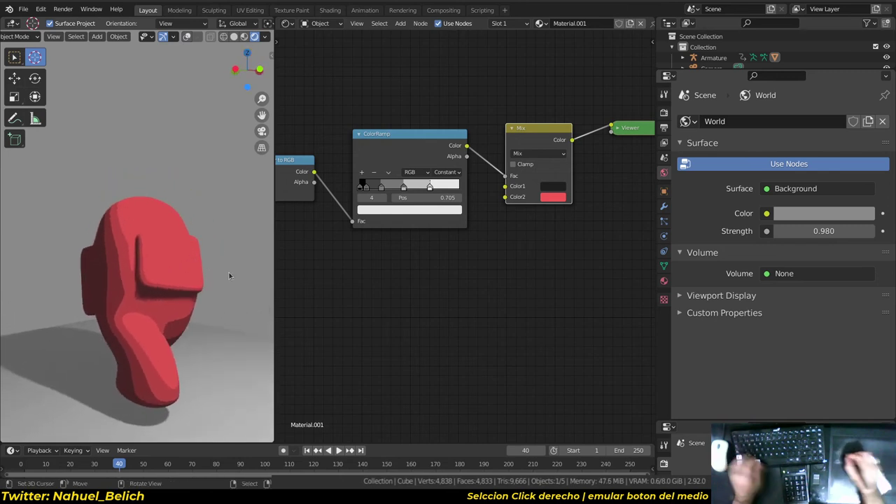
middle_click_drag(615, 148, 571, 162)
key("g")
left_click(569, 202)
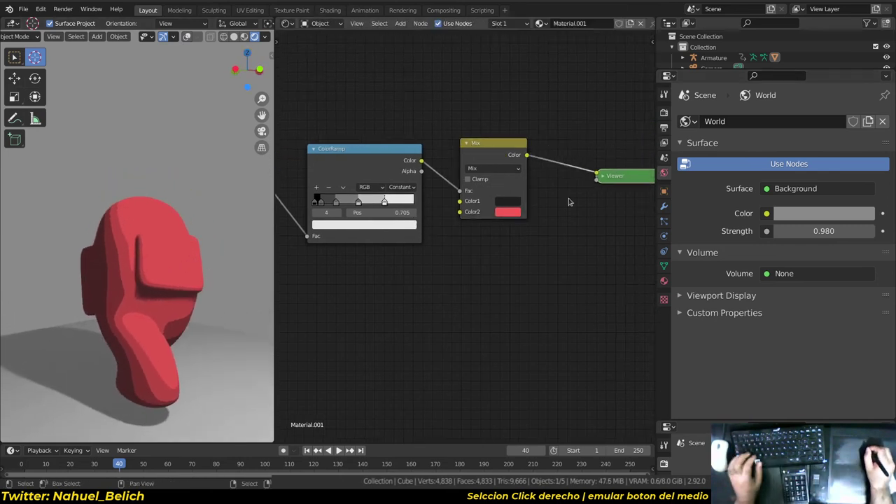
mouse_move(187, 222)
middle_mouse_down()
mouse_move(239, 295)
mouse_move(196, 281)
mouse_move(182, 258)
mouse_move(154, 294)
middle_mouse_up()
- In Edit Mode, pick a shortest path of faces along the visor's edge
key("Tab")
scroll(168, 277, "up", 3)
left_click(165, 278)
left_click(140, 337, "ctrl")
middle_click_drag(141, 336, 122, 291)
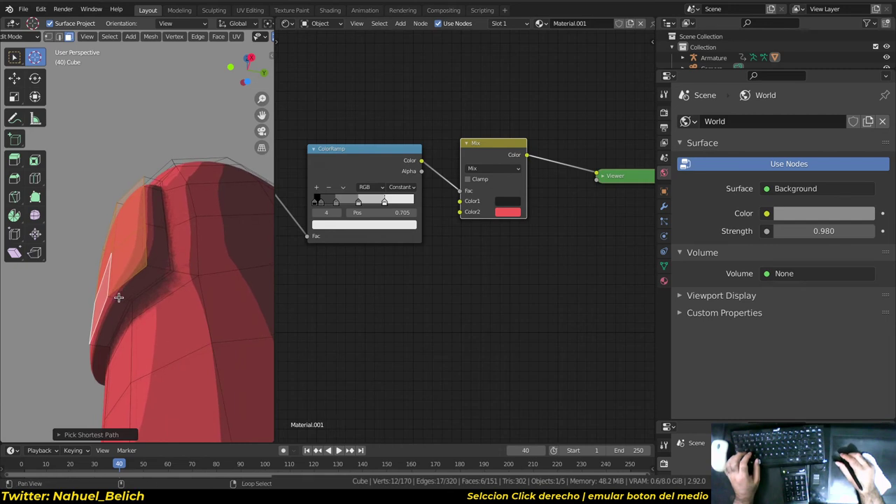
left_click(173, 274, "ctrl")
mouse_move(173, 273)
middle_mouse_down()
mouse_move(152, 281)
mouse_move(173, 292)
middle_mouse_up()
left_click(173, 291, "ctrl")
mouse_move(177, 248)
middle_mouse_down()
mouse_move(146, 316)
mouse_move(153, 303)
middle_mouse_up()
- Undo the last visor face addition and add the side loop of visor faces instead
key("ctrl+z")
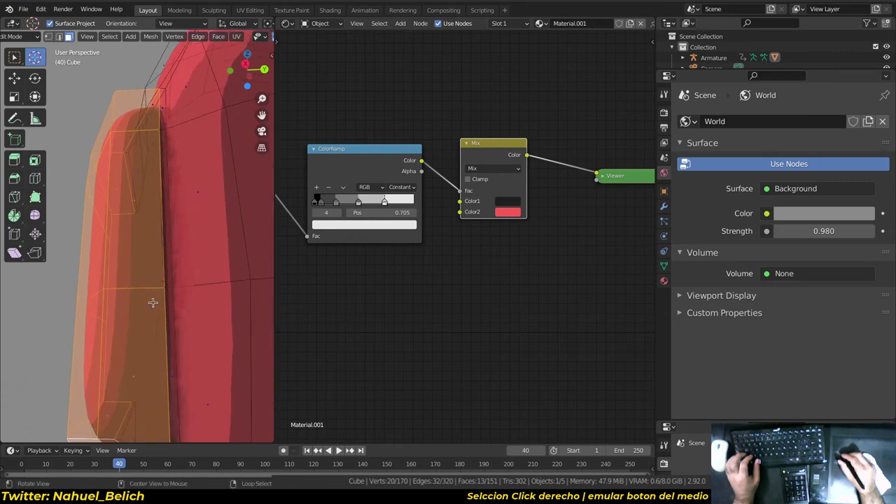
scroll(233, 33, "down", 4)
scroll(176, 25, "down", 3)
scroll(135, 26, "down", 3)
middle_click_drag(175, 193, 166, 320)
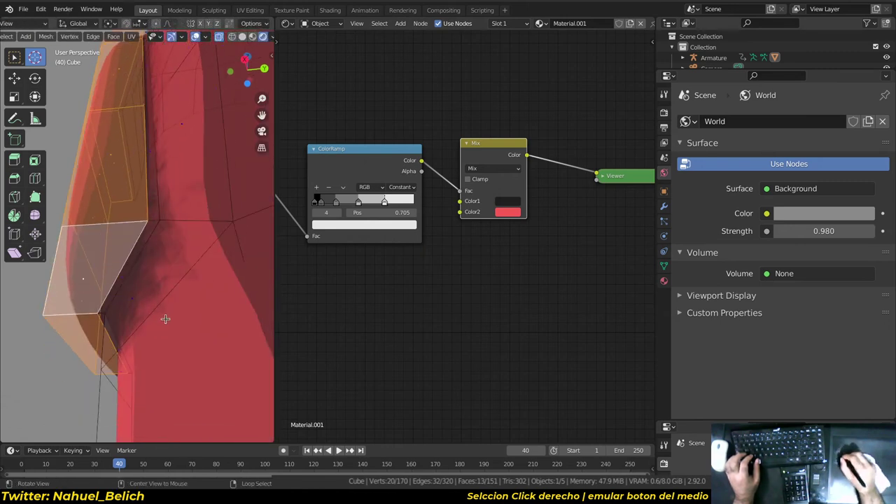
right_click(154, 217, "alt+shift")
left_click_drag(154, 218, 193, 261, "alt")
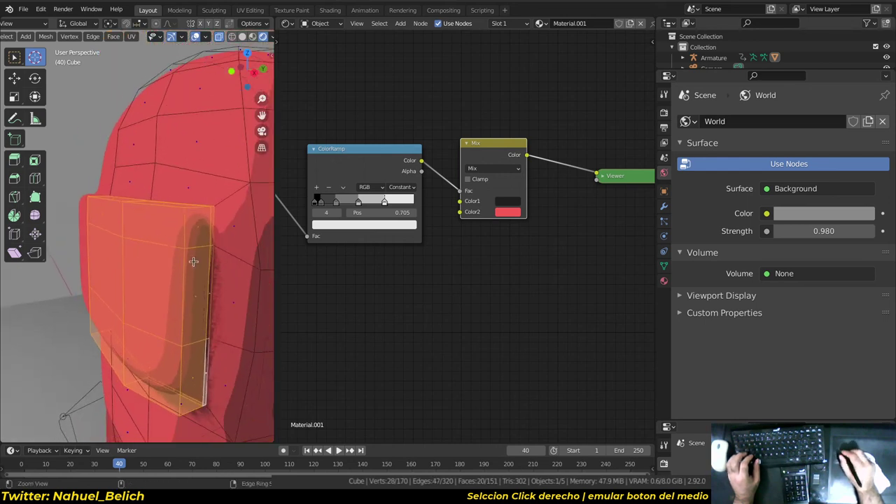
- Switch the character from Edit Mode to Vertex Paint mode
left_click(664, 205)
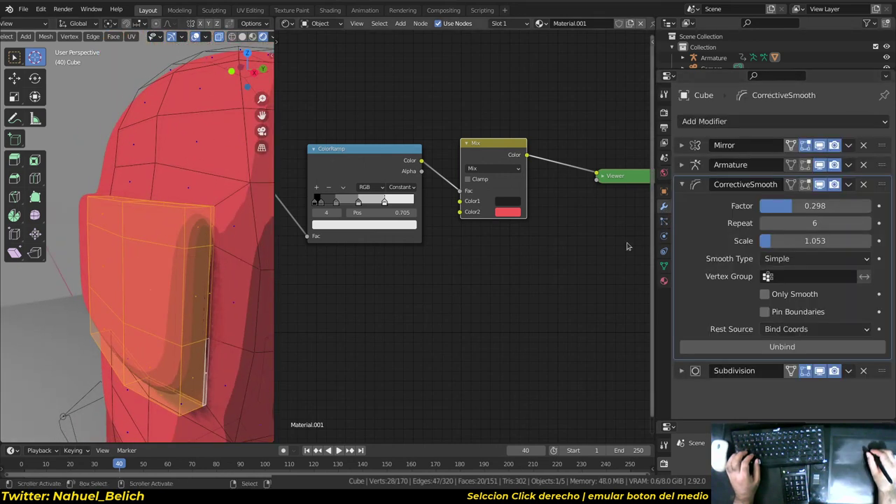
middle_click_drag(31, 31, 219, 24)
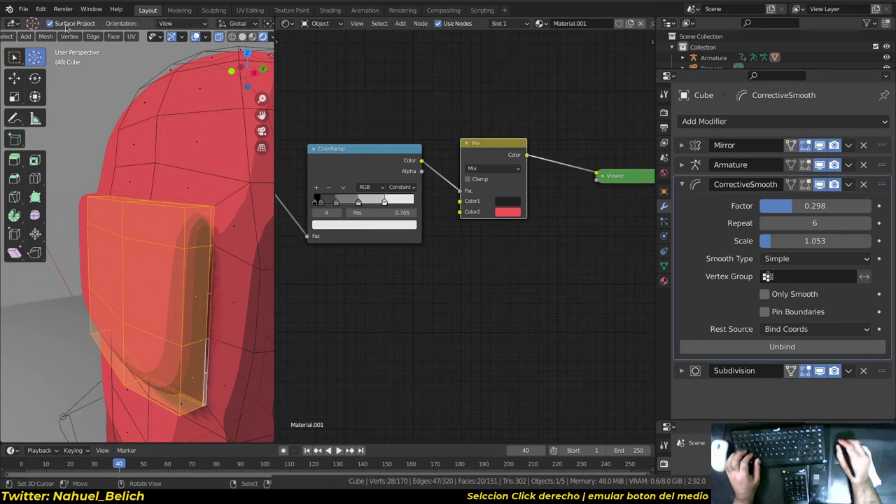
scroll(17, 35, "up", 3)
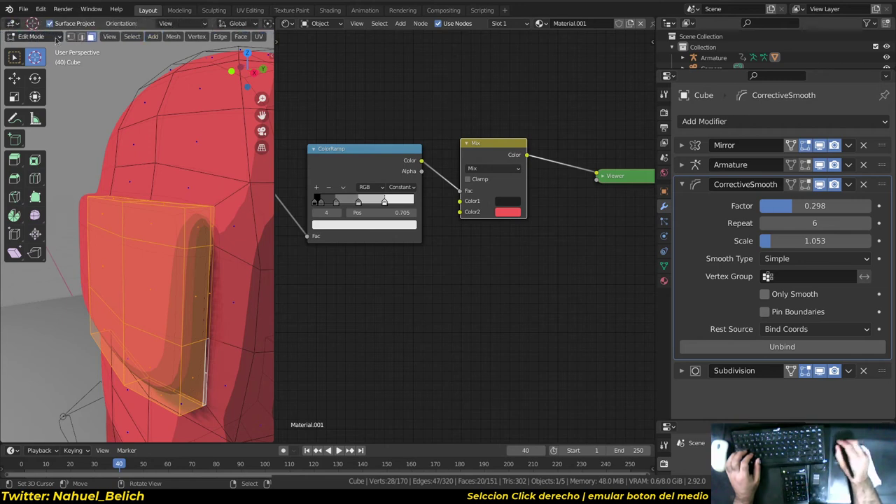
left_click(32, 37)
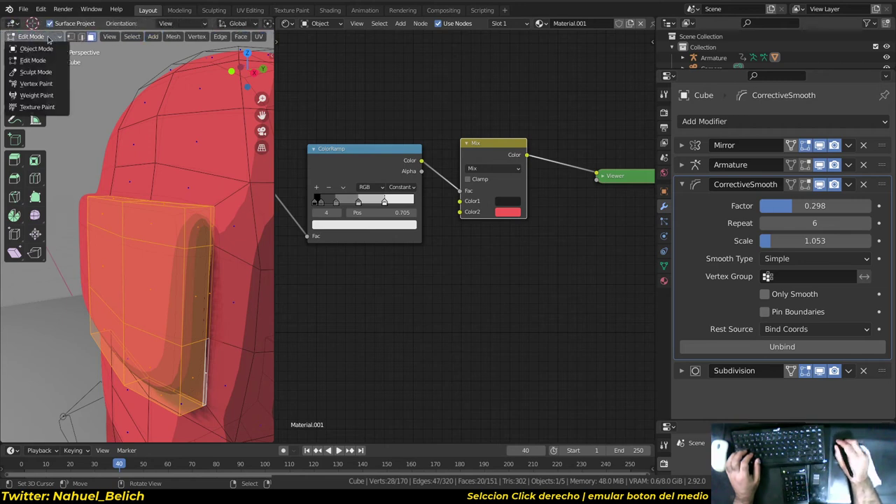
left_click(60, 85)
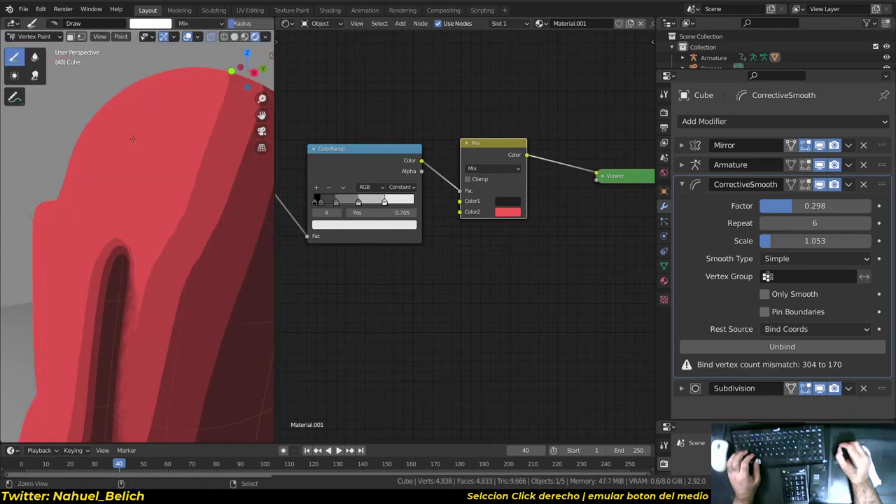
- Disable armature deformation in the viewport and use opaque solid shading with X-ray off
scroll(133, 138, "down", 5)
middle_click_drag(176, 150, 211, 162)
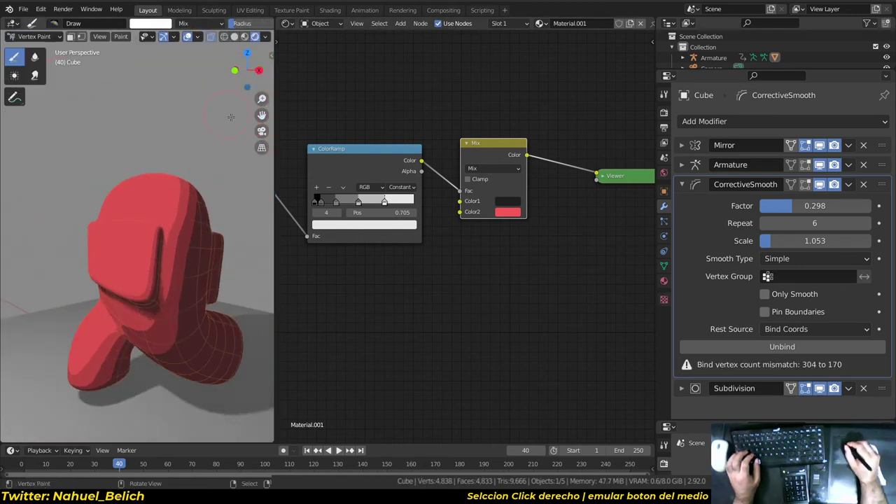
left_click(819, 165)
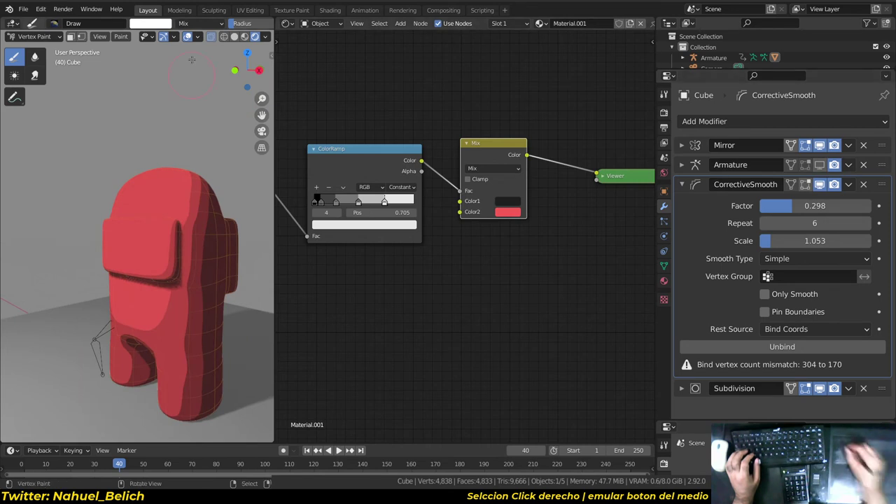
key("n")
left_click_drag(275, 54, 418, 54)
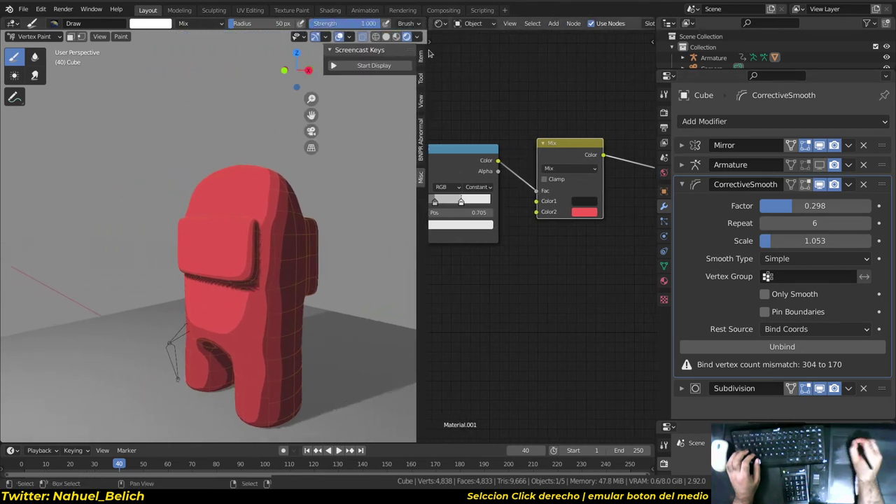
left_click(417, 37)
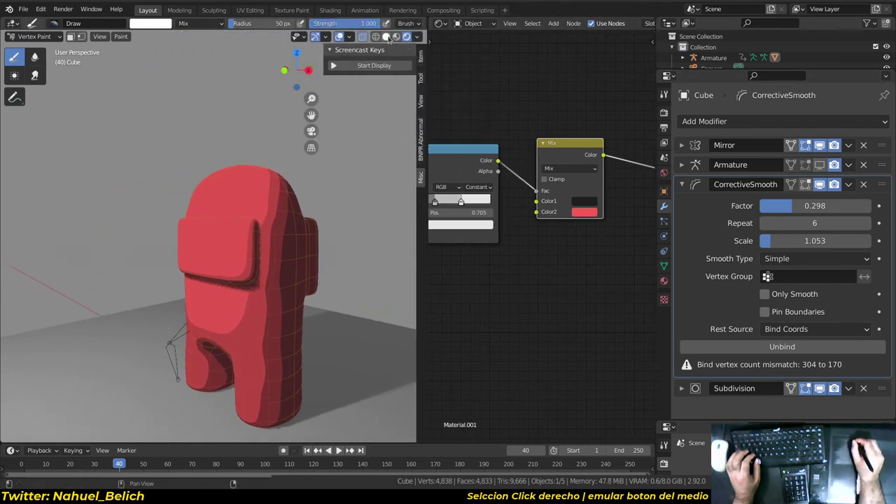
left_click(385, 37)
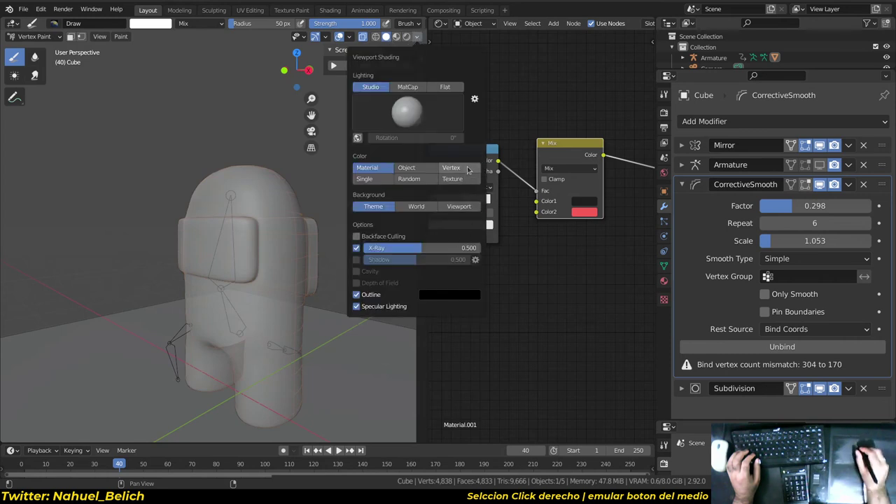
key("alt+z")
mouse_move(301, 224)
middle_mouse_down()
mouse_move(309, 225)
mouse_move(188, 176)
middle_mouse_up()
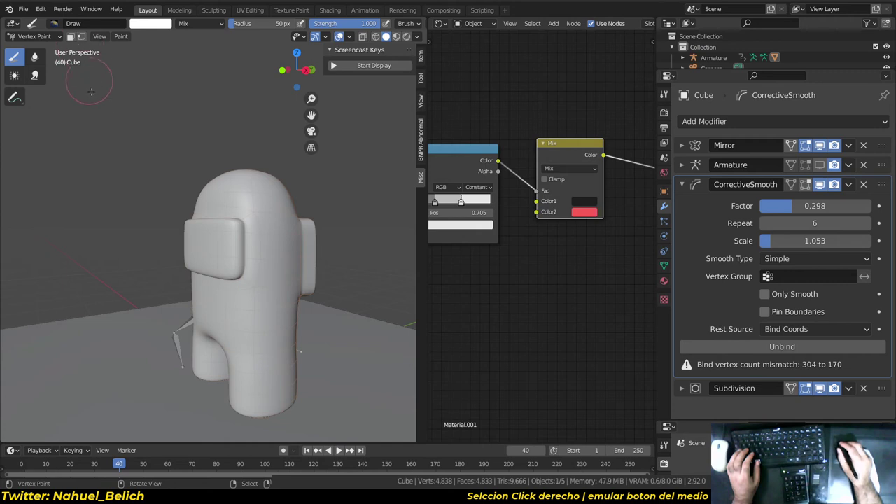
- Turn on face-selection masking for vertex painting and zoom in on the head
left_click(71, 37)
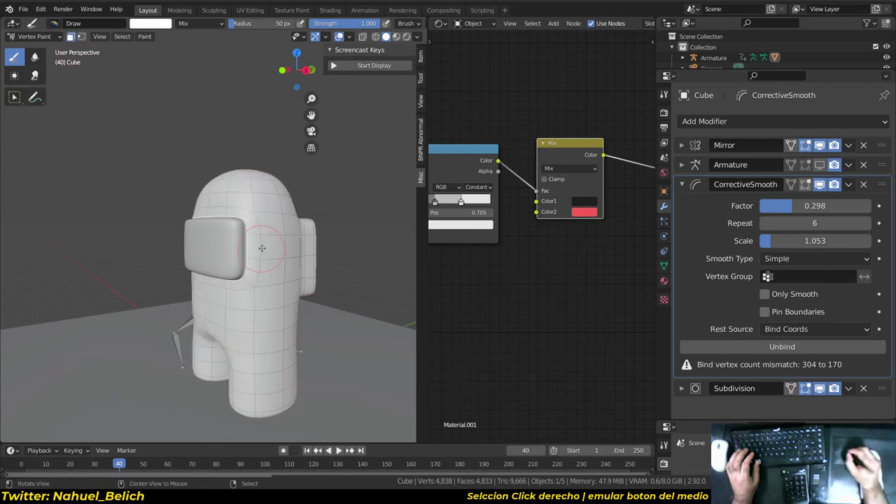
middle_click_drag(261, 248, 330, 307)
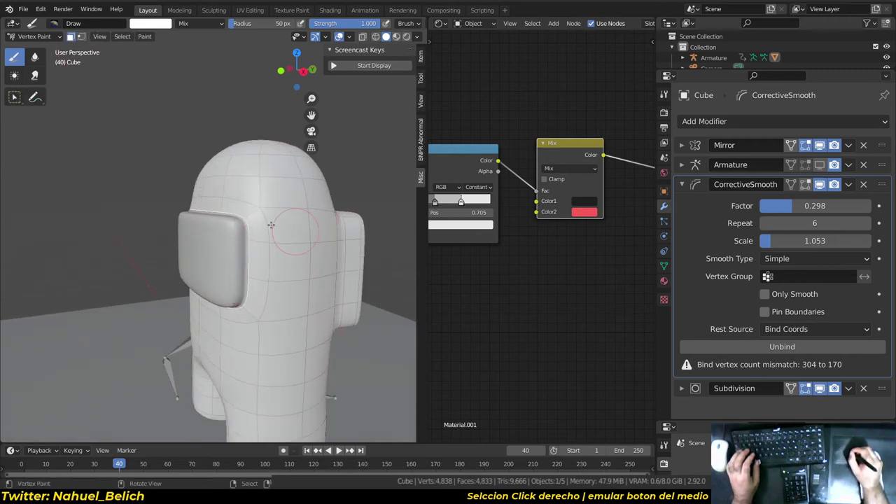
key("ctrl+Tab")
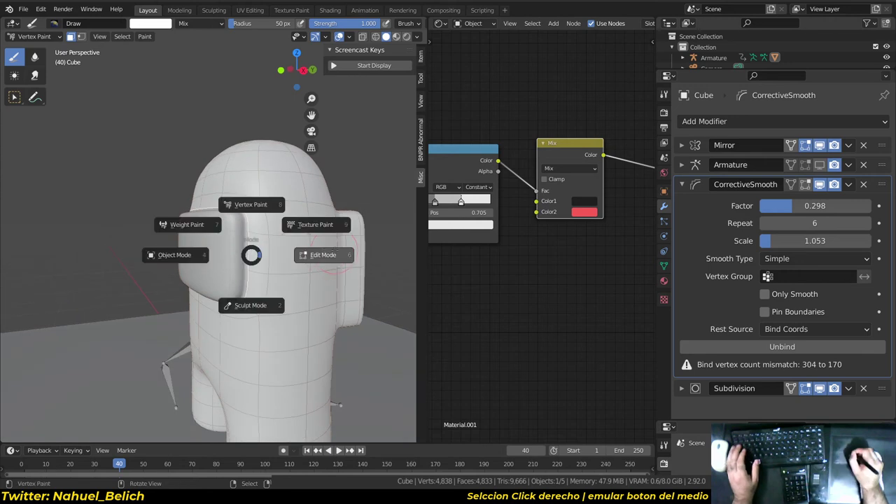
- Hop into Edit Mode and back to Vertex Paint, leaving face masking on
left_click(336, 251)
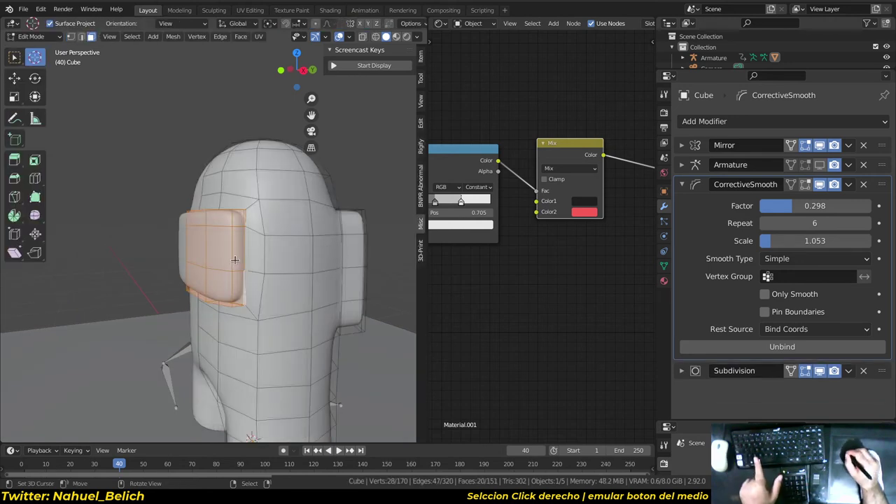
key("ctrl+Tab")
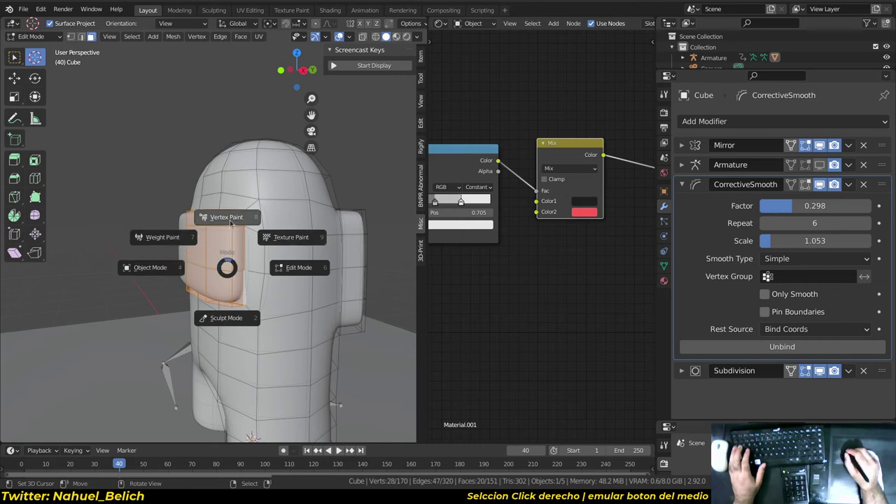
left_click(228, 218)
left_click(70, 38)
left_click(71, 37)
left_click(71, 37)
left_click(71, 38)
left_click(70, 37)
left_click(71, 37)
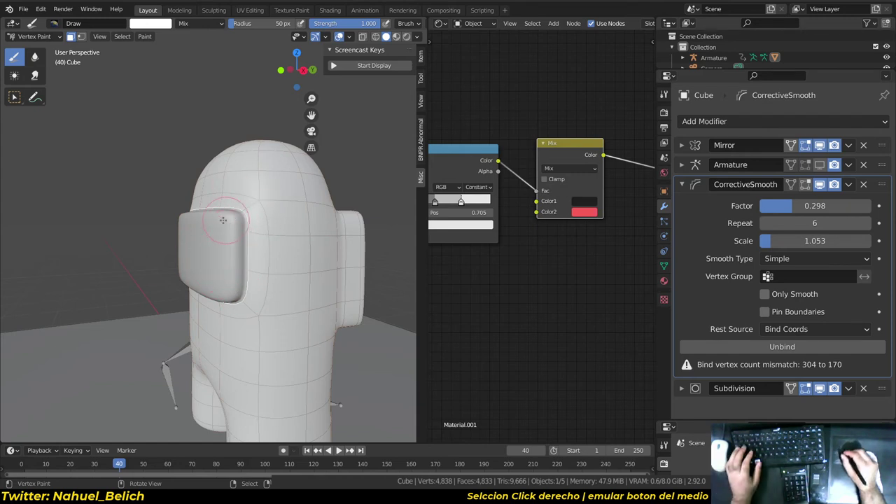
middle_click_drag(277, 265, 227, 157)
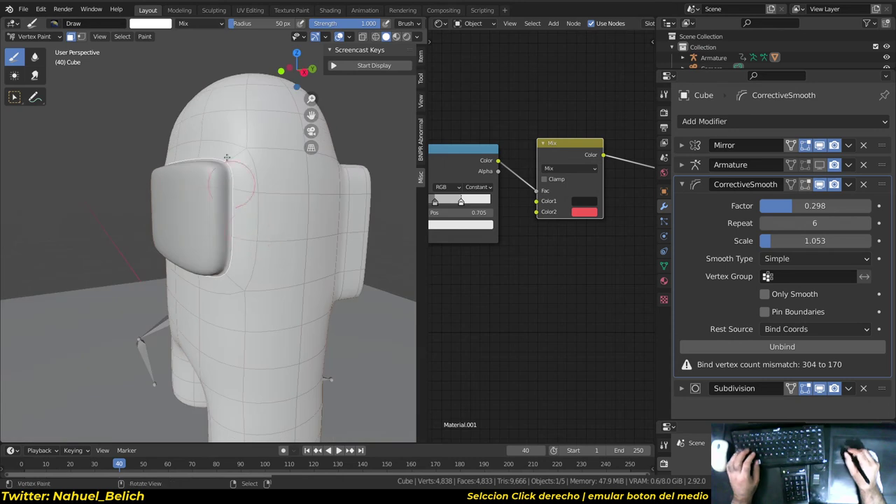
- Set the brush colour to black and fill the masked visor faces with Set Vertex Colors
left_click(158, 25)
left_click_drag(220, 73, 222, 112)
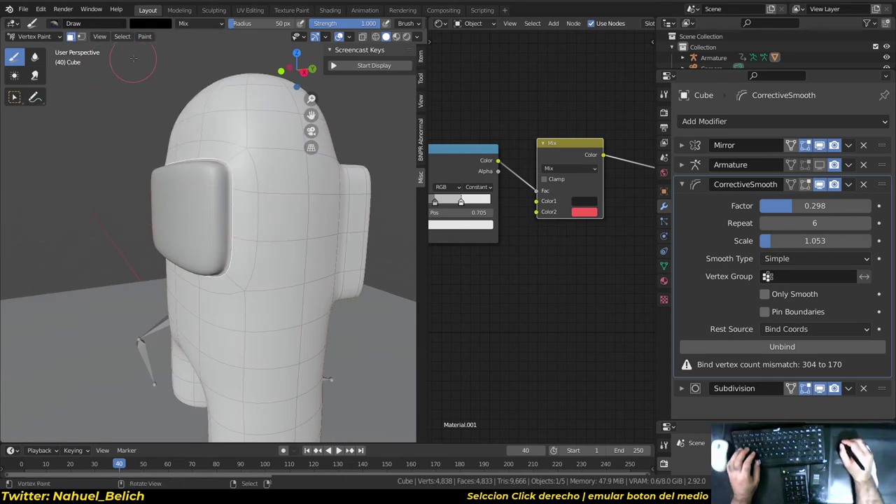
left_click(145, 35)
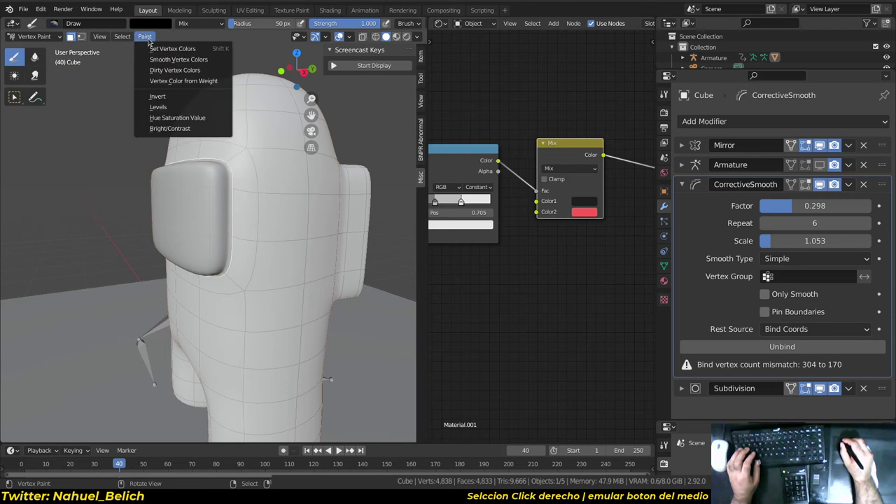
left_click(198, 51)
middle_click_drag(259, 272, 270, 222)
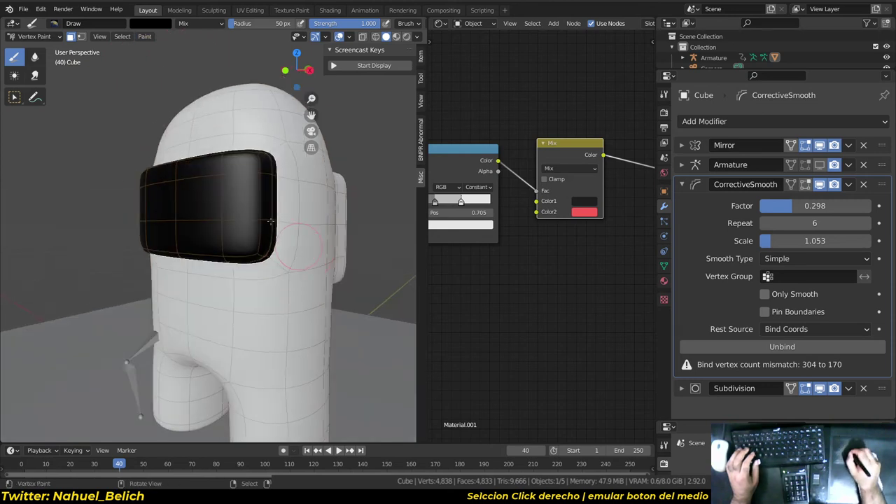
left_click(70, 36)
mouse_move(259, 149)
middle_mouse_down()
mouse_move(217, 174)
mouse_move(286, 220)
mouse_move(231, 113)
middle_mouse_up()
scroll(231, 189, "up", 2)
- In Edit Mode, cut a new edge loop close to the visor's border
key("ctrl+Tab")
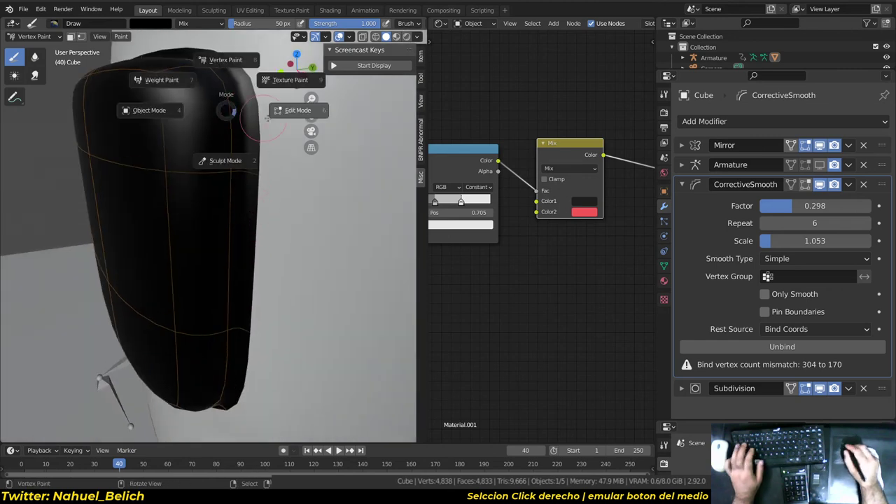
left_click(248, 162)
middle_click_drag(249, 162, 238, 154)
left_click(235, 154, "alt")
key("g")
key("g")
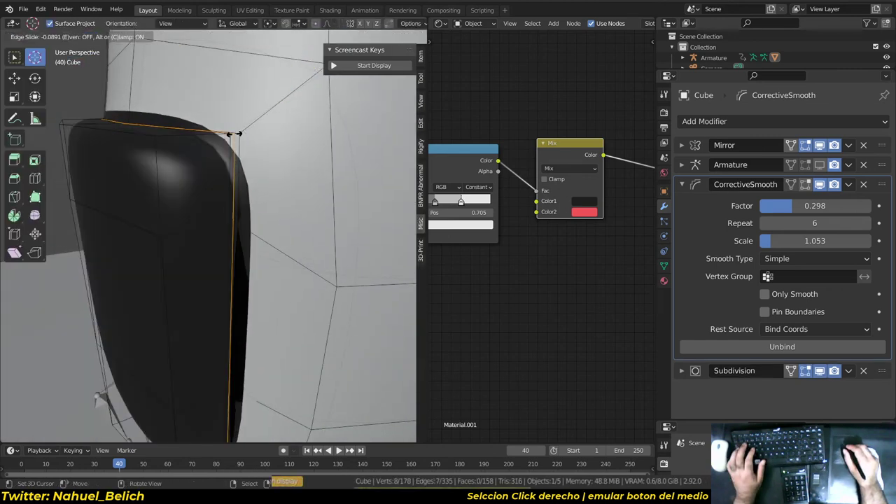
left_click(240, 132)
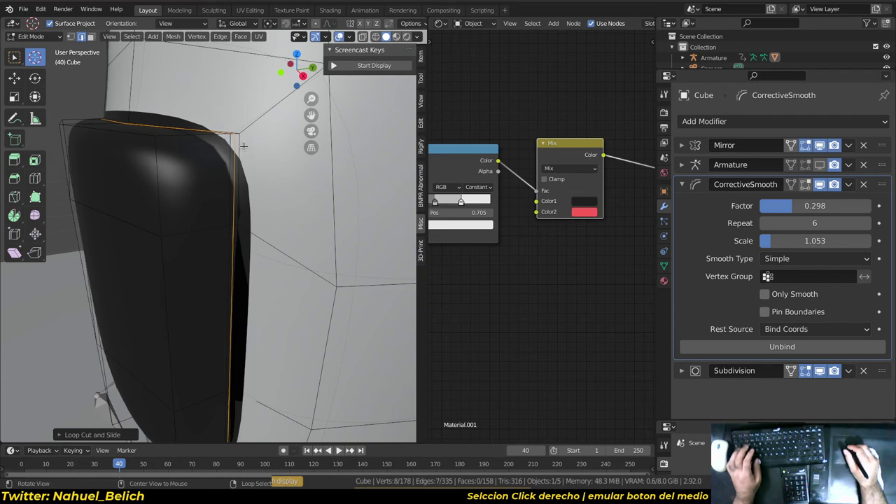
middle_click_drag(244, 145, 176, 62)
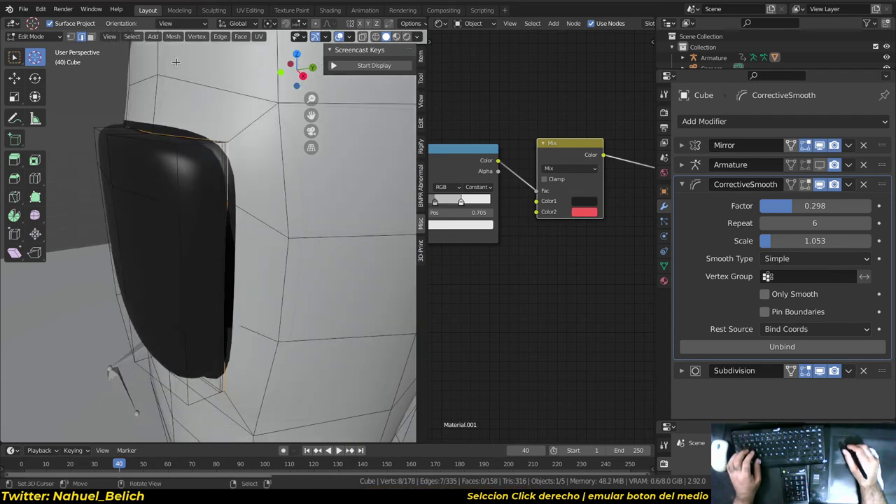
mouse_move(196, 164)
middle_mouse_down()
mouse_move(208, 187)
mouse_move(196, 176)
middle_mouse_up()
- Select and hide the inner visor faces, then return to Vertex Paint with face masking on
key("3")
left_click(175, 171, "alt")
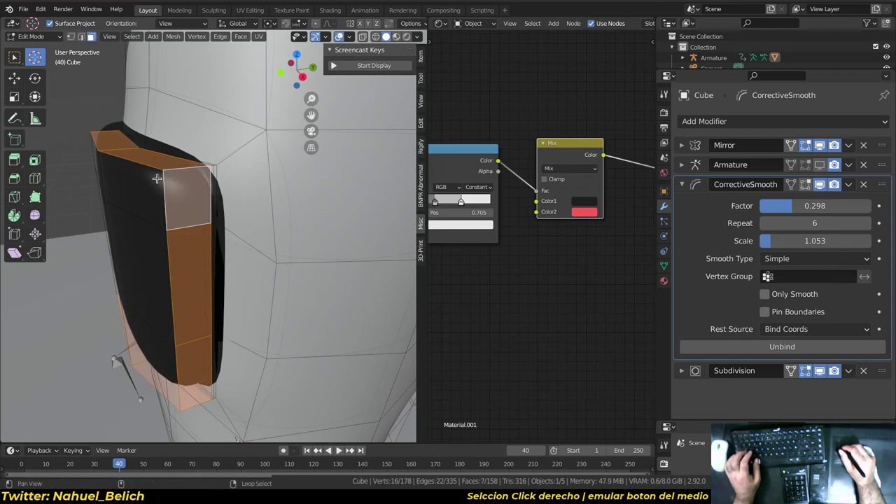
mouse_move(146, 190)
middle_mouse_down()
mouse_move(188, 198)
mouse_move(169, 256)
middle_mouse_up()
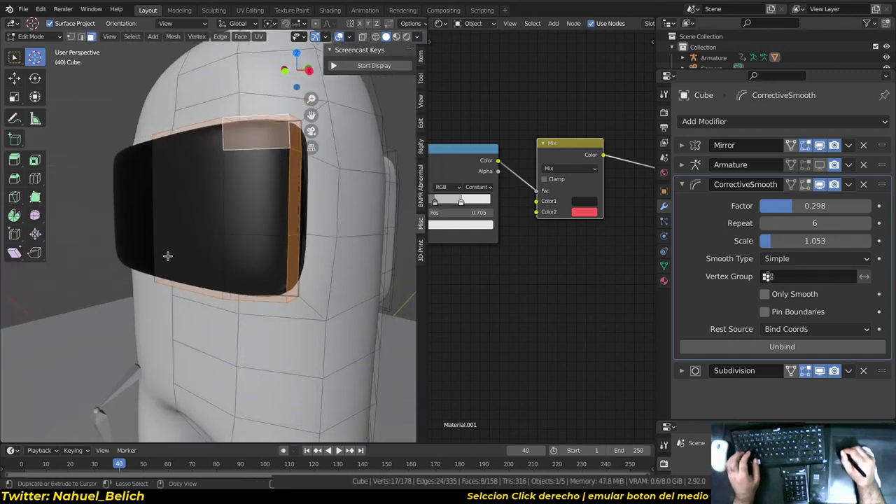
left_click(168, 257, "ctrl+shift")
mouse_move(217, 210)
middle_mouse_down()
mouse_move(176, 242)
mouse_move(203, 215)
mouse_move(185, 234)
middle_mouse_up()
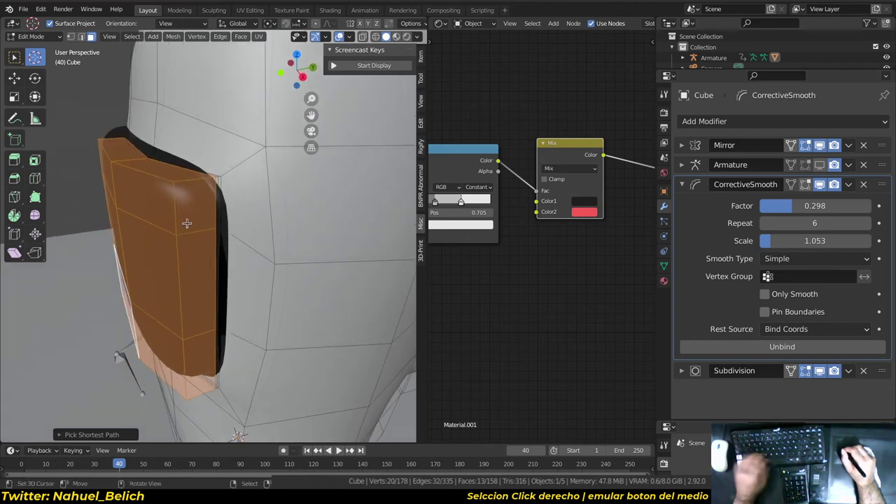
key("h")
mouse_move(194, 220)
middle_mouse_down()
mouse_move(195, 203)
mouse_move(175, 203)
middle_mouse_up()
key("ctrl+Tab")
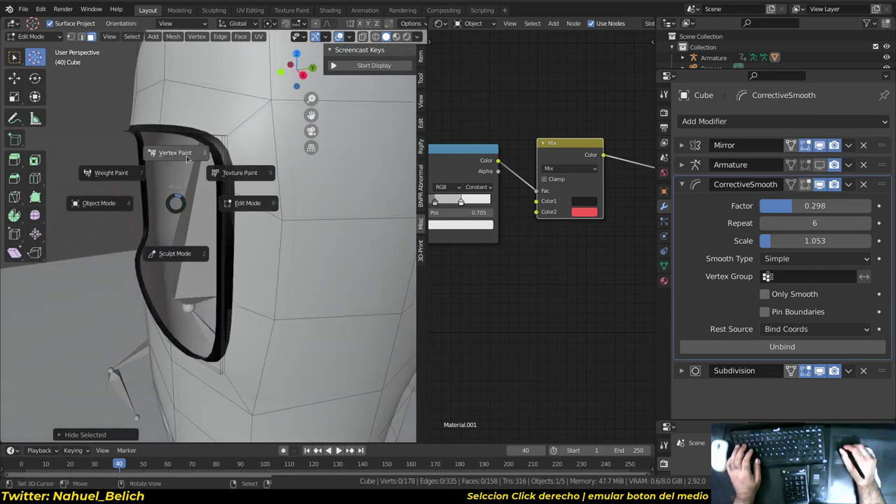
left_click(187, 154)
left_click(71, 37)
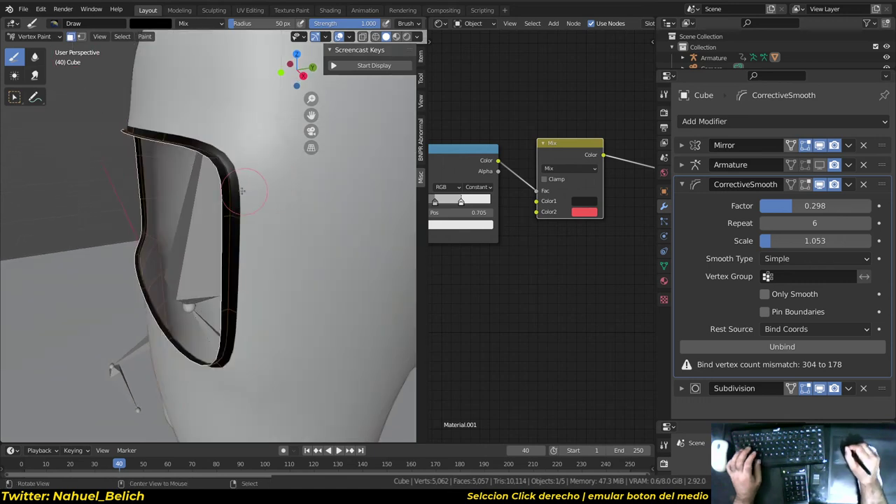
- Fill the visor rim white with Set Vertex Colors and reveal the hidden inner faces
left_click_drag(242, 191, 212, 140, "alt")
mouse_move(165, 275)
left_mouse_down("alt")
mouse_move(110, 155)
mouse_move(123, 166)
mouse_move(130, 190)
mouse_move(28, 105)
left_mouse_up("alt")
left_click(163, 29)
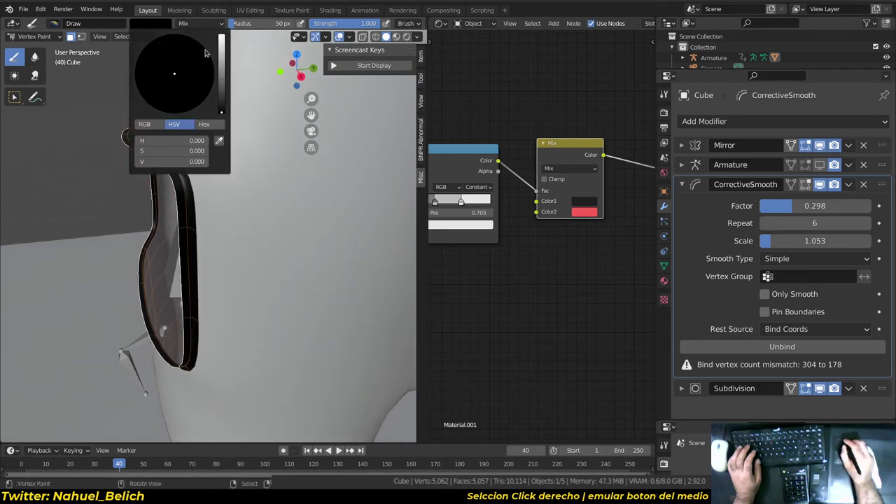
left_click_drag(222, 55, 227, 23)
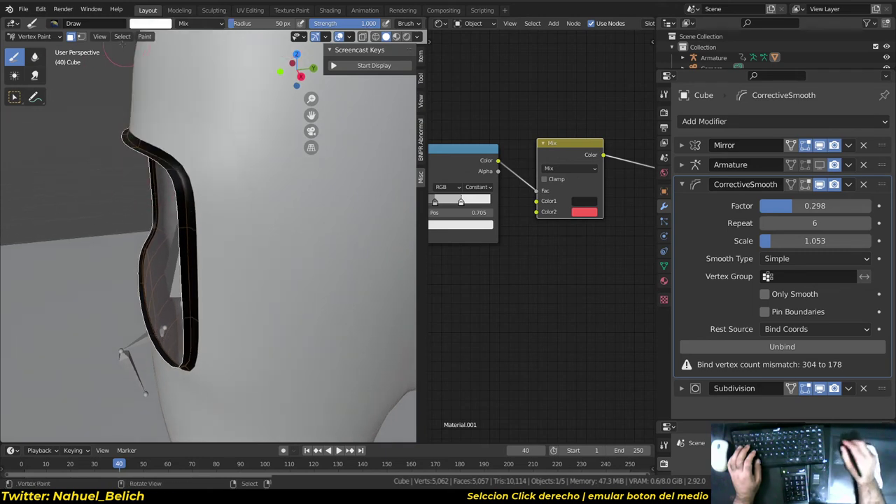
left_click(145, 37)
left_click(157, 49)
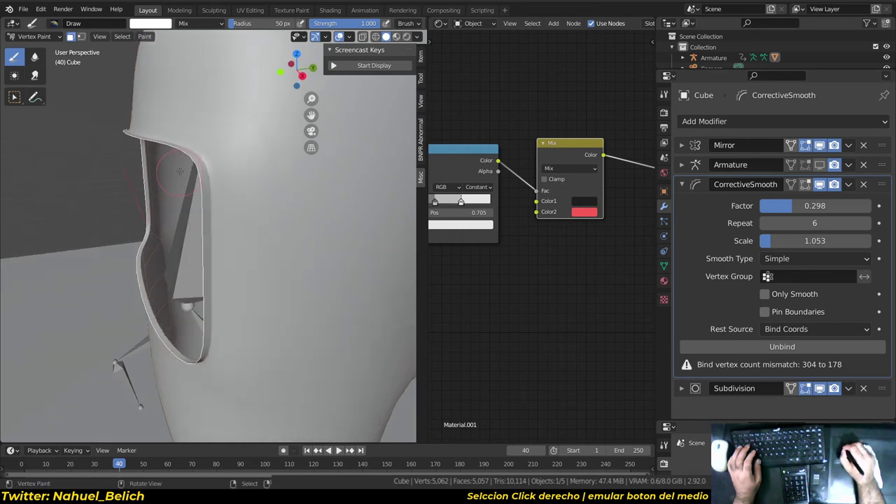
key("alt+h")
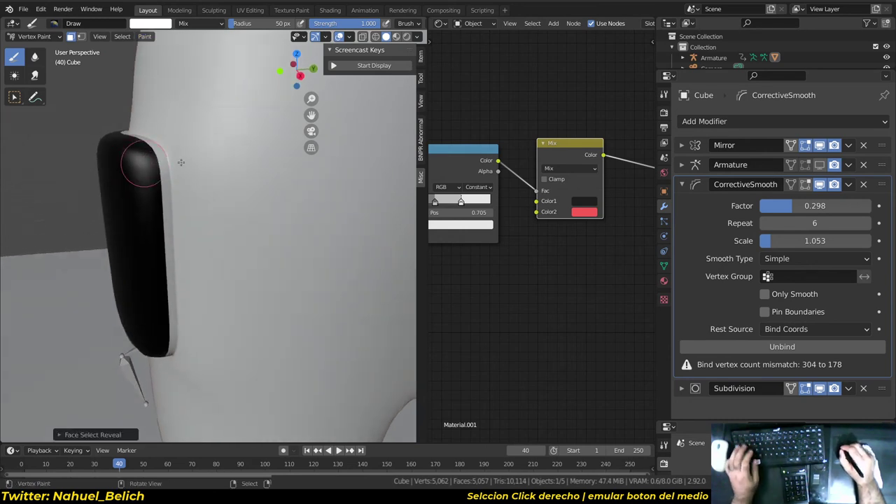
- Select the edge loop along the visor edge and fill those masked faces black
key("Tab")
scroll(158, 178, "up", 3)
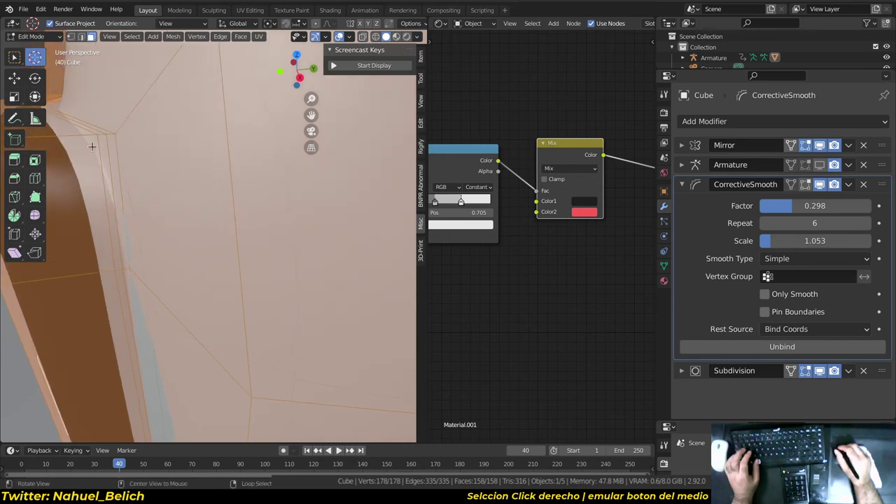
left_click_drag(159, 178, 130, 149, "alt")
left_click(190, 169, "alt")
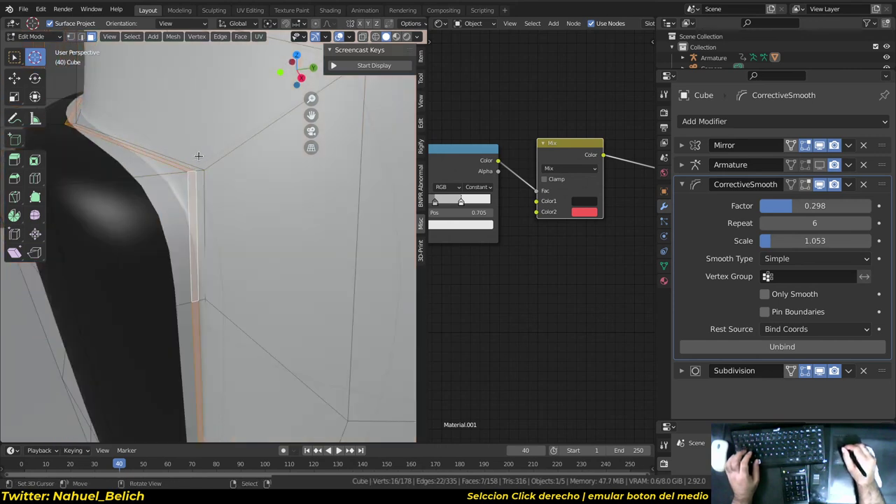
key("ctrl+Tab")
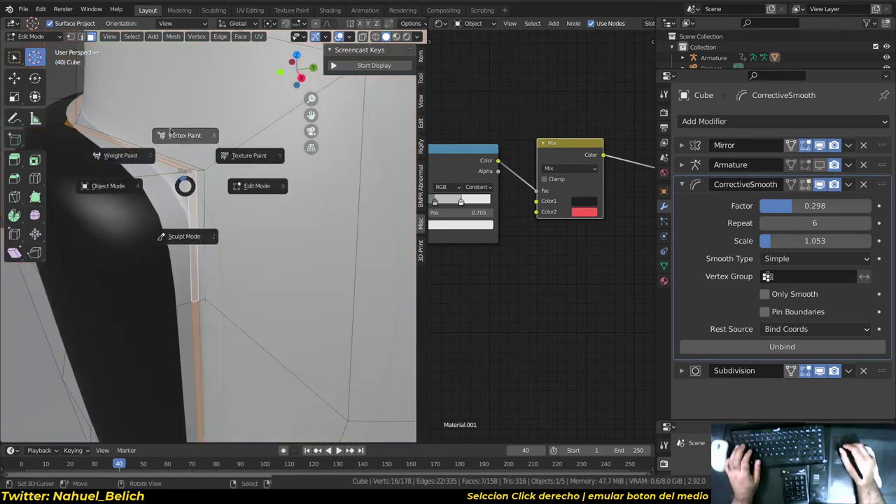
left_click(170, 133)
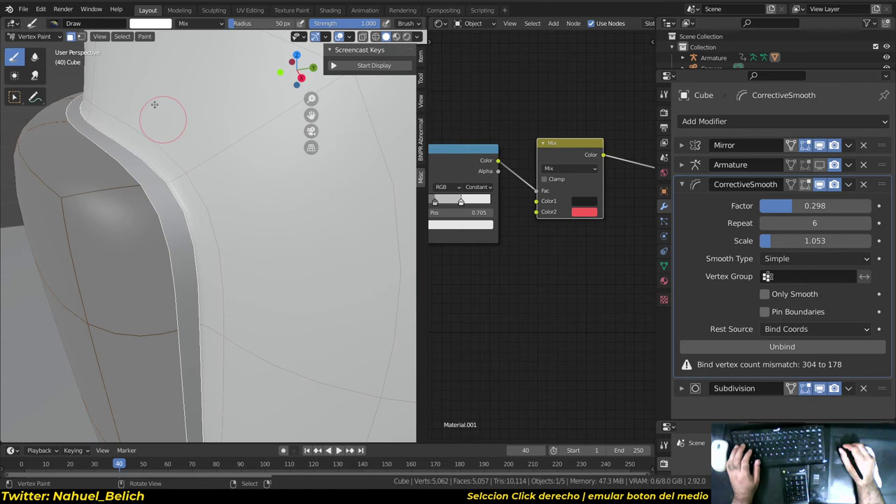
left_click(151, 26)
left_click_drag(223, 67, 222, 114)
left_click(147, 36)
left_click(161, 49)
- Return to Object Mode and inspect the all-black visor
key("ctrl+Tab")
left_click(68, 186)
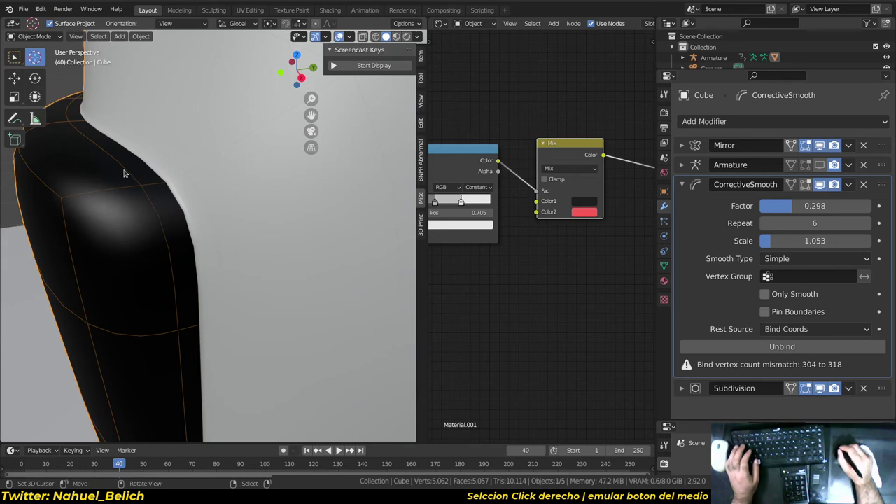
middle_click_drag(123, 174, 242, 234, "shift")
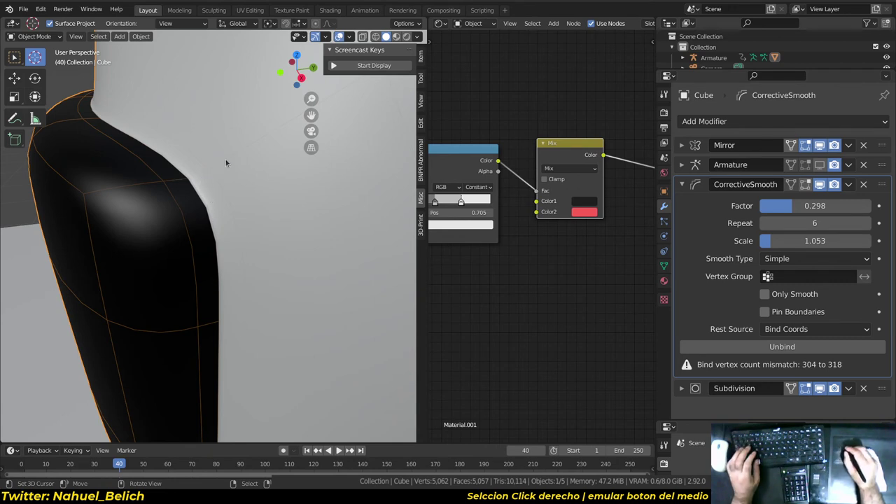
scroll(228, 175, "down", 3)
scroll(228, 196, "up", 1)
- Try two extra edge loops on the body, then undo both
key("ctrl+Tab")
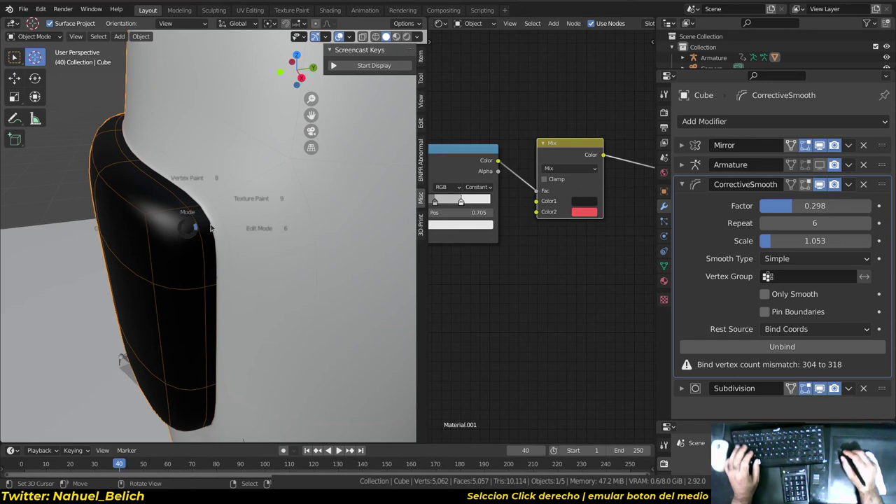
left_click(210, 229)
scroll(218, 224, "up", 3)
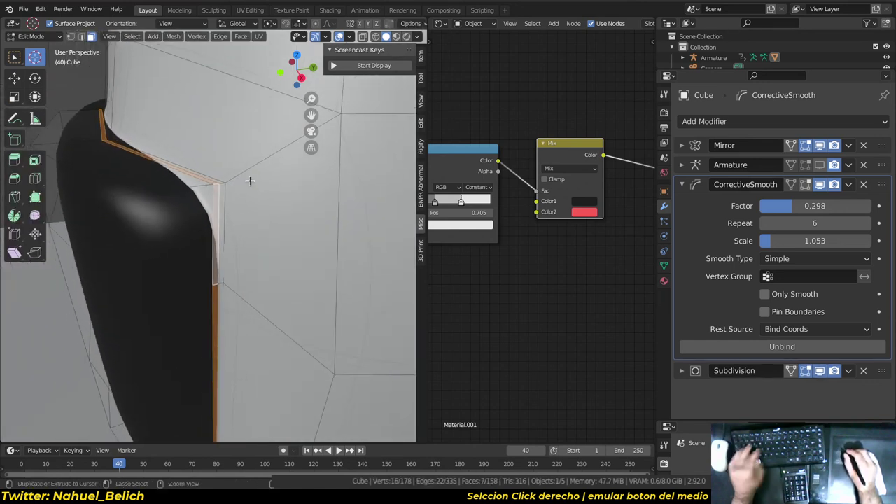
key("ctrl+r")
left_click(196, 194)
right_click(212, 189)
key("ctrl+r")
left_click(140, 200)
right_click(136, 202)
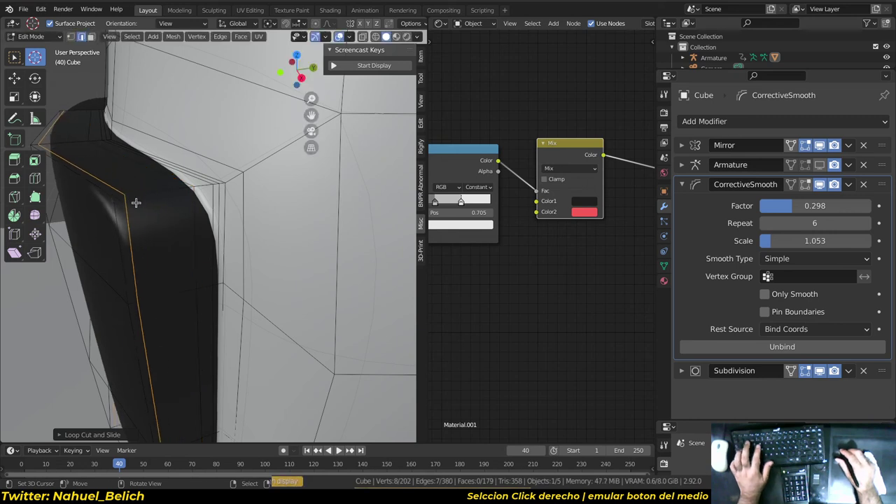
key("Tab")
key("ctrl+z")
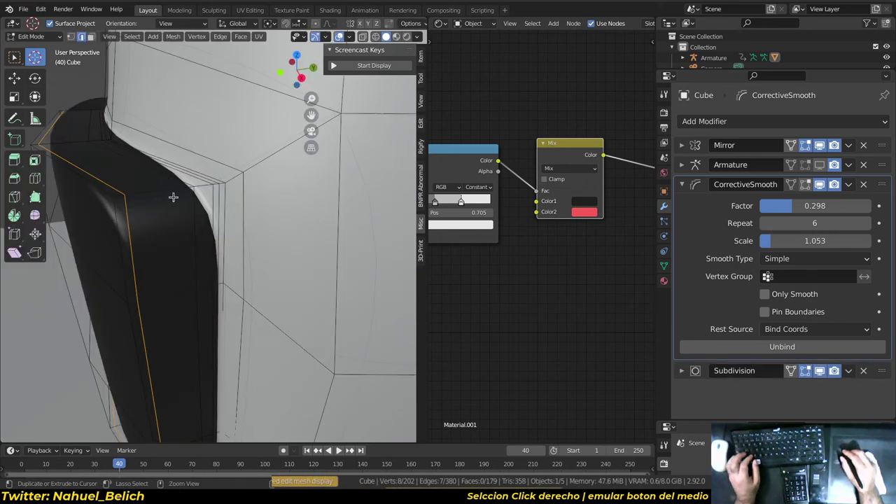
key("ctrl+z")
key("ctrl+z")
key("ctrl+z")
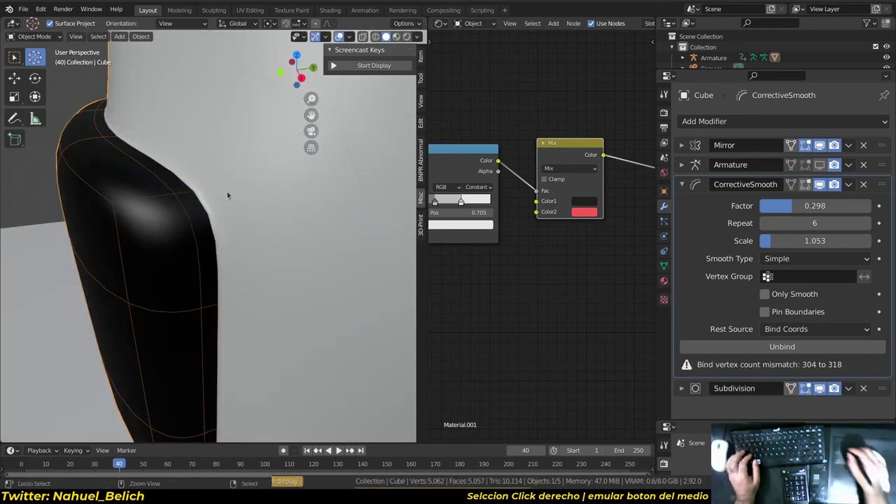
- Orbit to a front view, select the body, and bring up the Add node menu
scroll(223, 185, "down", 5)
mouse_move(224, 260)
middle_mouse_down()
mouse_move(355, 265)
mouse_move(230, 227)
middle_mouse_up()
mouse_move(271, 257)
middle_mouse_down()
mouse_move(272, 213)
mouse_move(227, 240)
mouse_move(303, 217)
mouse_move(166, 180)
mouse_move(205, 201)
middle_mouse_up()
right_click(243, 234)
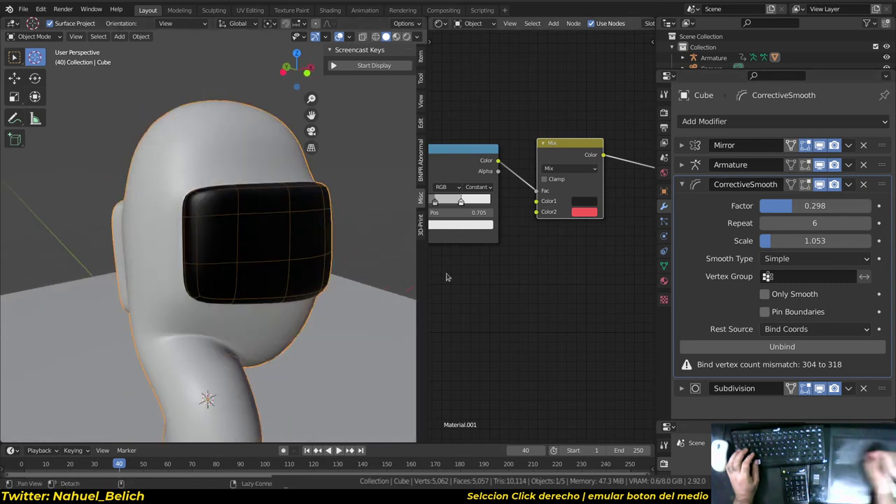
scroll(452, 273, "down", 3)
mouse_move(499, 280)
middle_mouse_down()
mouse_move(479, 262)
mouse_move(486, 226)
middle_mouse_up()
key("shift+a")
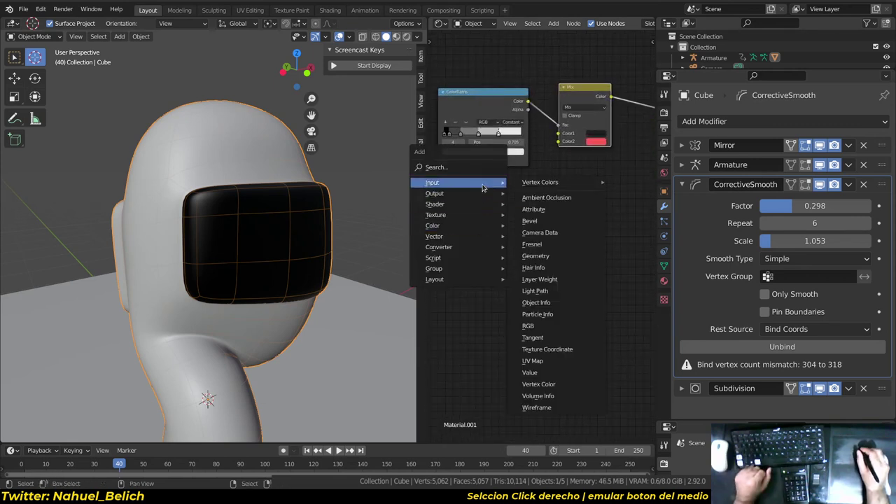
- Add an Attribute node and check the mesh's Col vertex colour layer
left_click(620, 184)
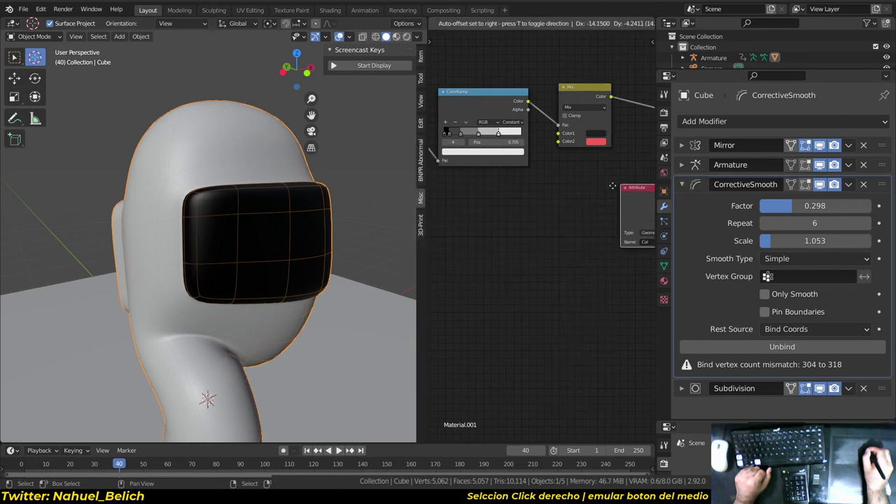
left_click(530, 217)
left_click(665, 265)
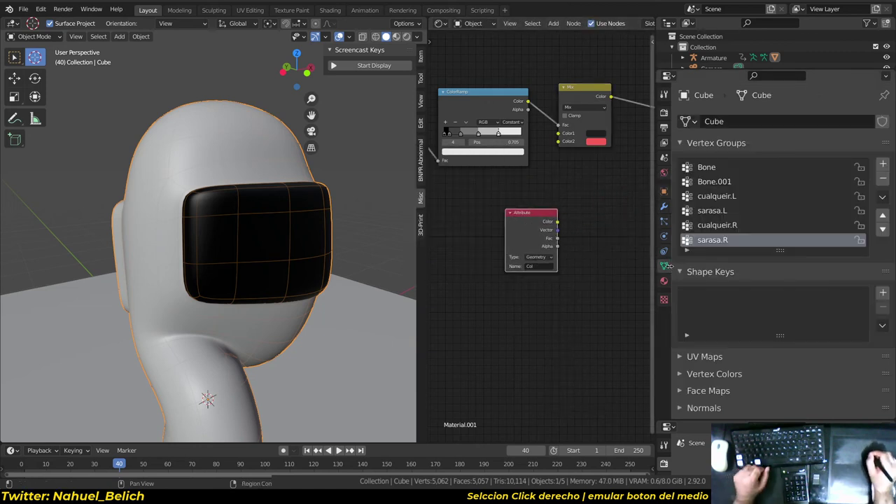
scroll(734, 198, "down", 3)
left_click(711, 311)
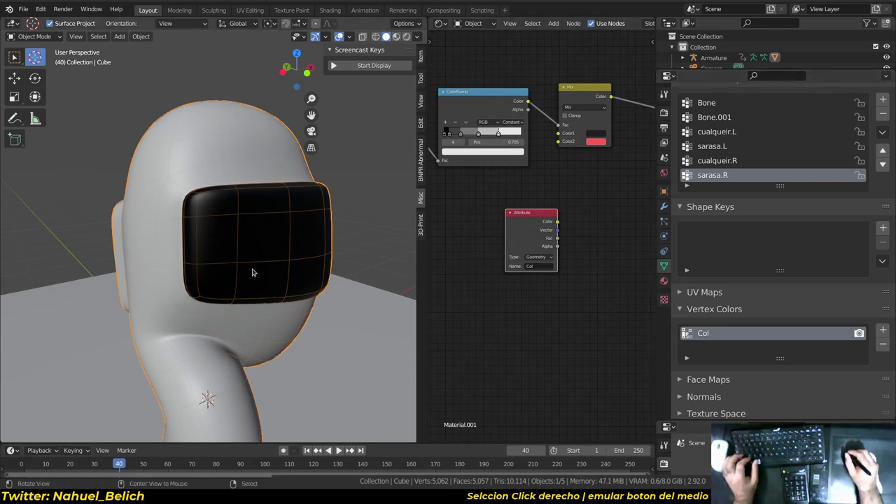
- Switch to Rendered shading and preview the Attribute node's vertex colours on the model
middle_click_drag(252, 271, 232, 262)
key("z")
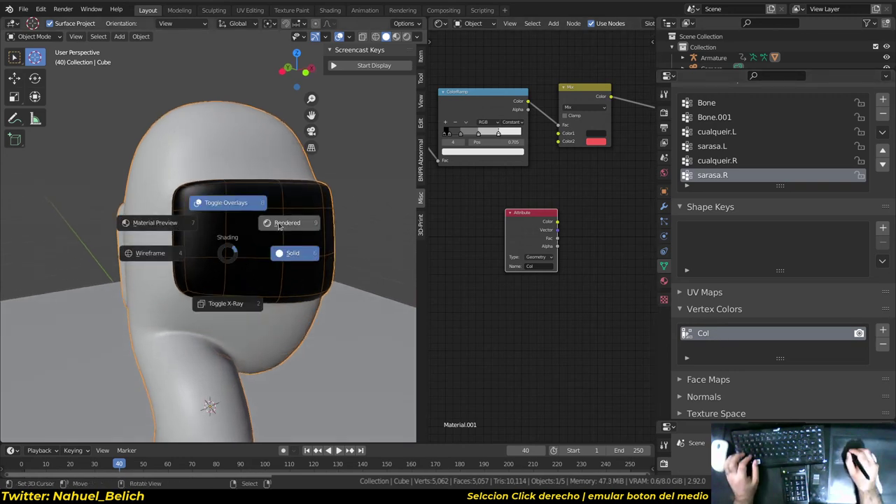
left_click(283, 223)
left_click(531, 238, "ctrl+shift")
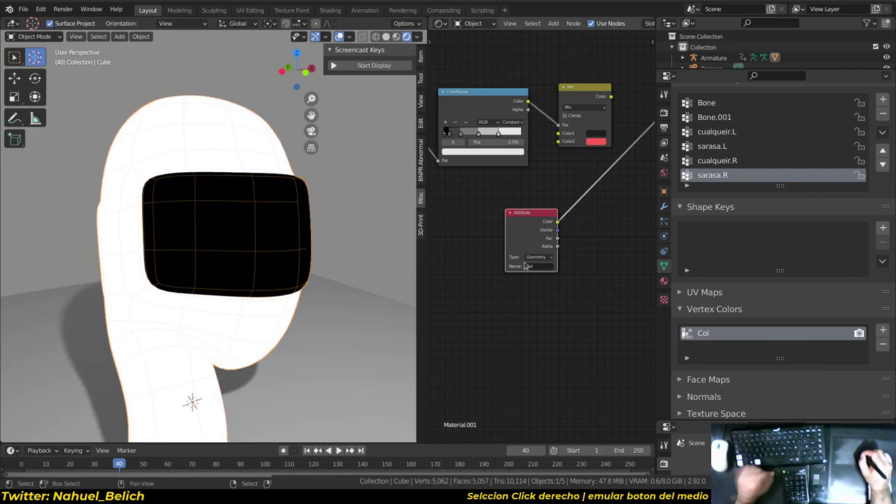
key("Home")
mouse_move(114, 262)
middle_mouse_down()
mouse_move(257, 234)
mouse_move(210, 252)
middle_mouse_up()
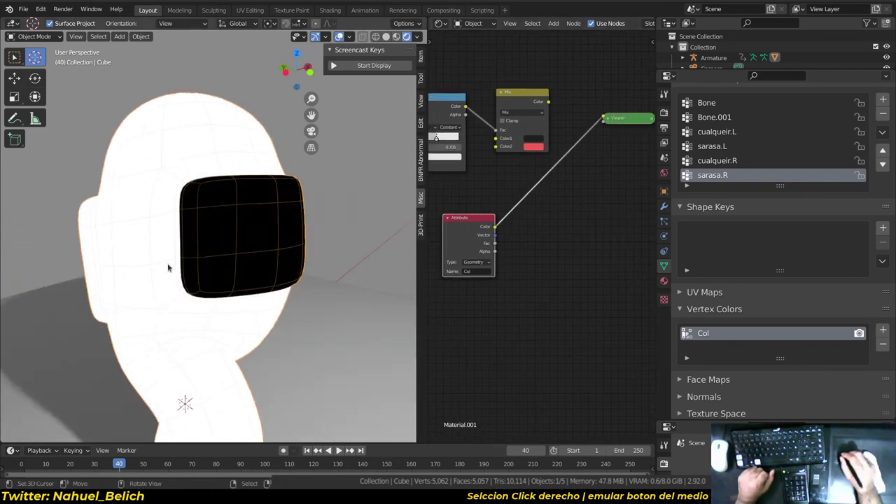
- Duplicate the Mix node and insert the copy after the first Mix, fed into Color1
middle_click_drag(476, 226, 479, 219)
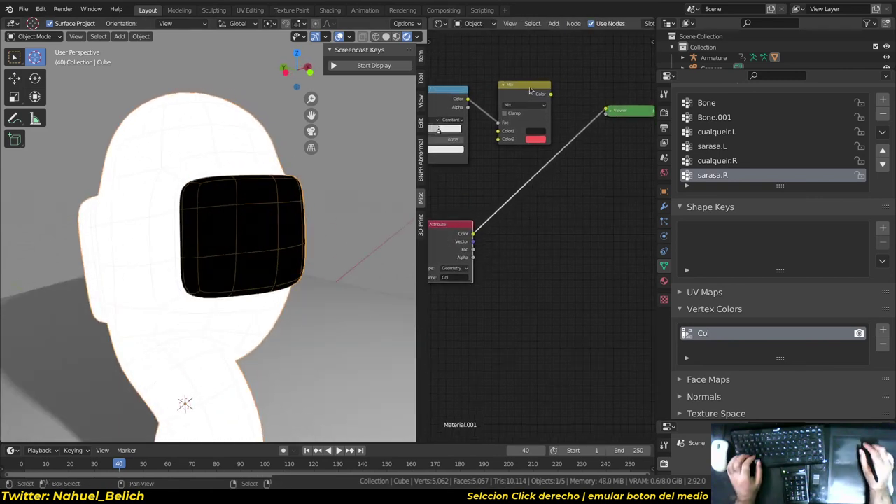
left_click_drag(531, 91, 530, 83)
key("shift+d")
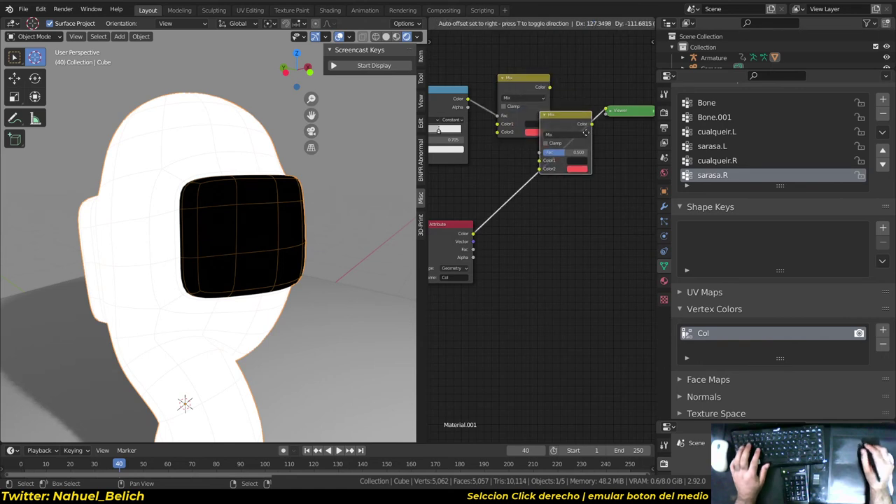
left_click(596, 140)
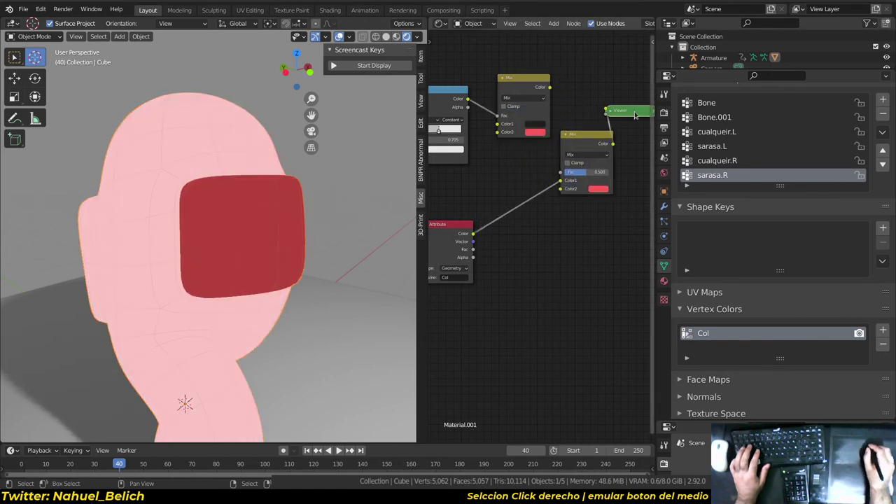
left_click_drag(589, 133, 619, 124)
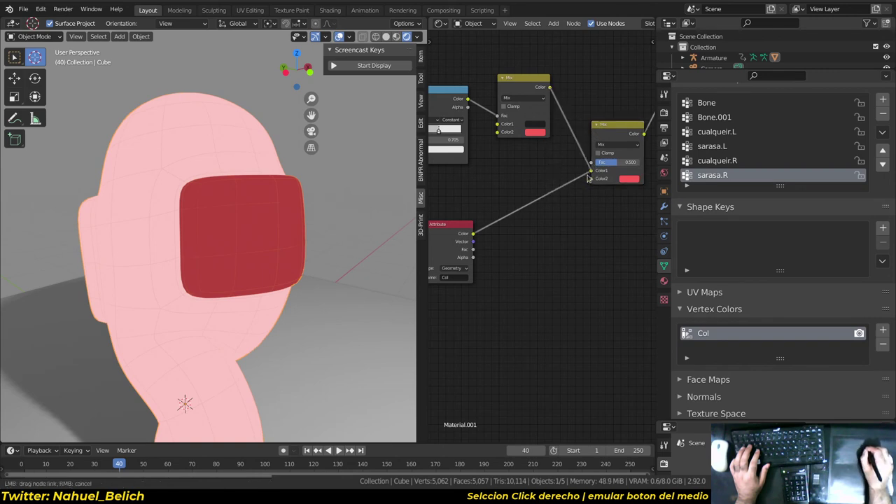
left_click_drag(589, 179, 550, 146)
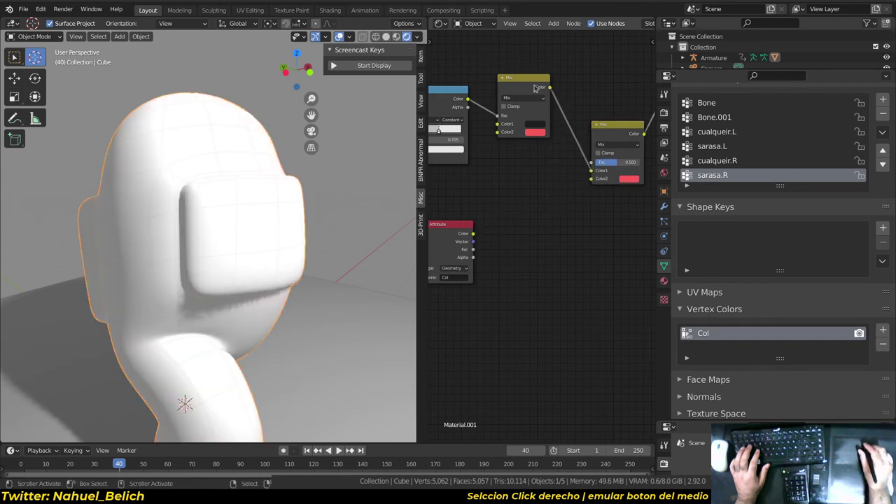
- Shift both Mix nodes left and connect the Attribute Col output into the second Mix node
left_click_drag(536, 89, 521, 89)
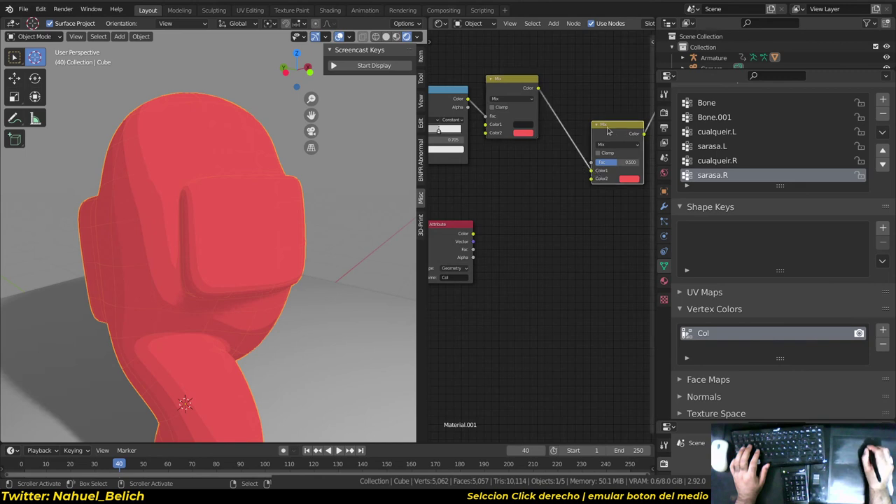
left_click_drag(598, 173, 584, 172)
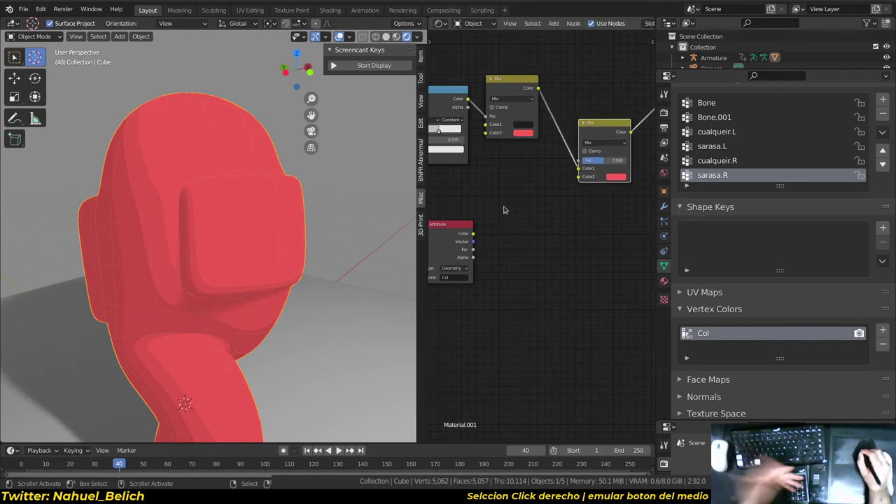
left_click_drag(474, 234, 532, 217)
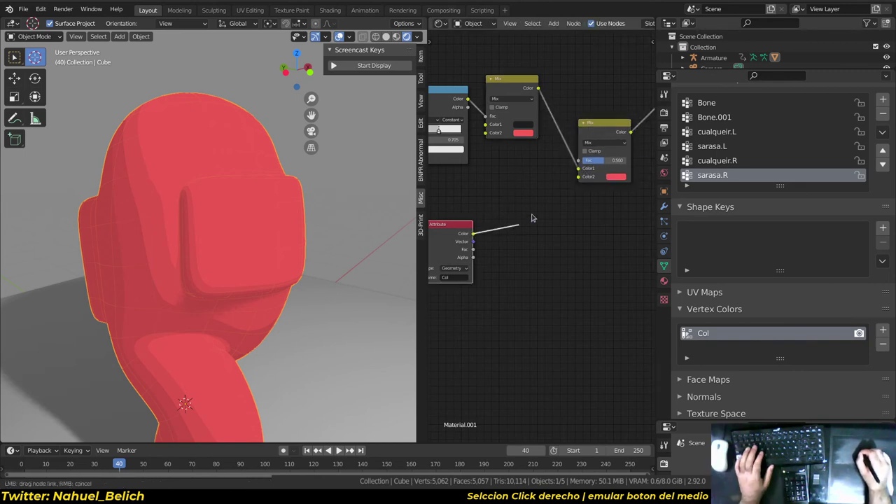
left_click_drag(587, 163, 582, 168)
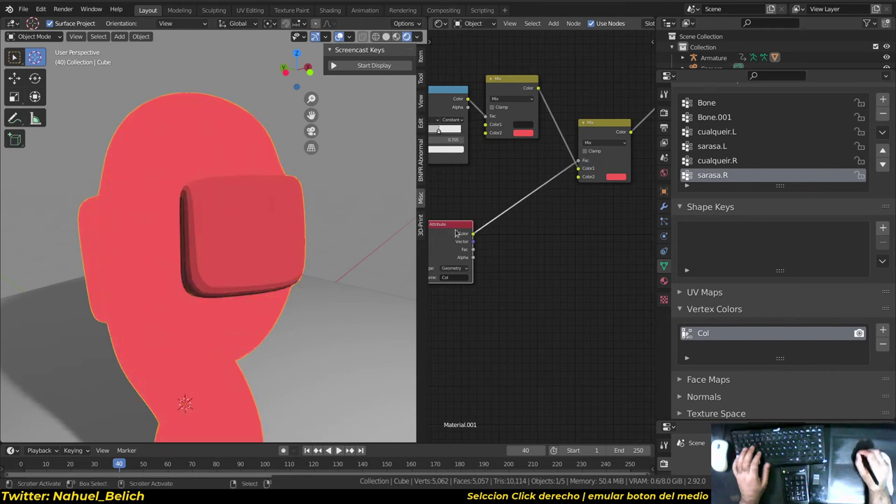
- Set the second Mix node's blend mode to Hue
left_click(611, 143)
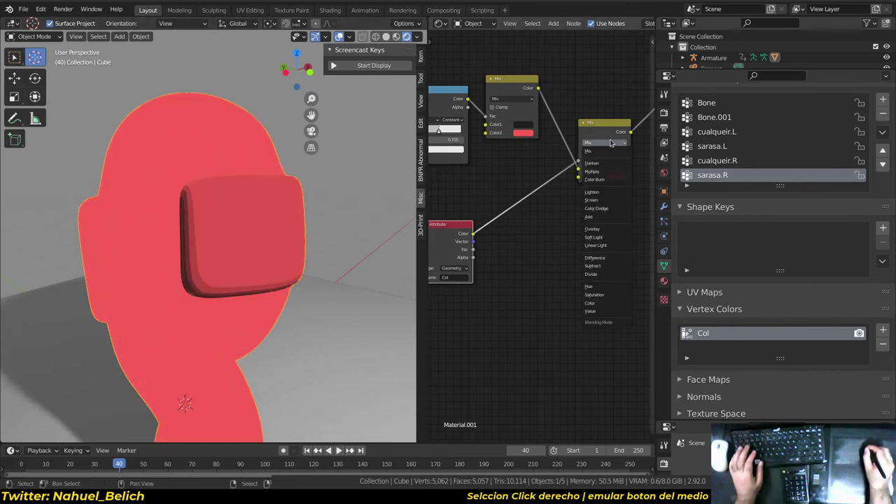
left_click(614, 141)
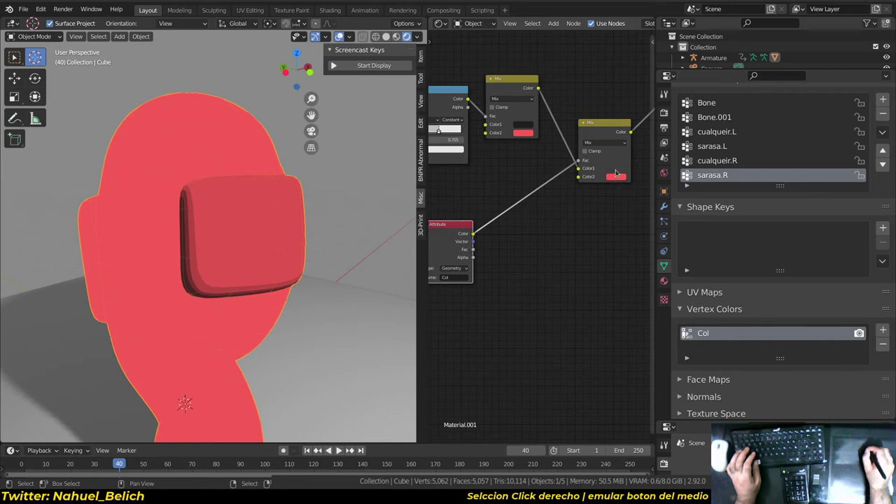
scroll(618, 168, "up", 4)
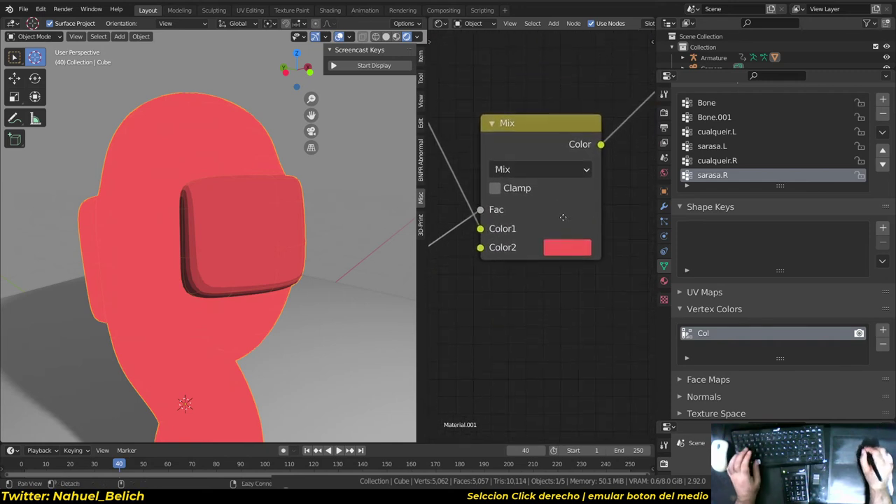
middle_click_drag(525, 162, 562, 166)
left_click(571, 176)
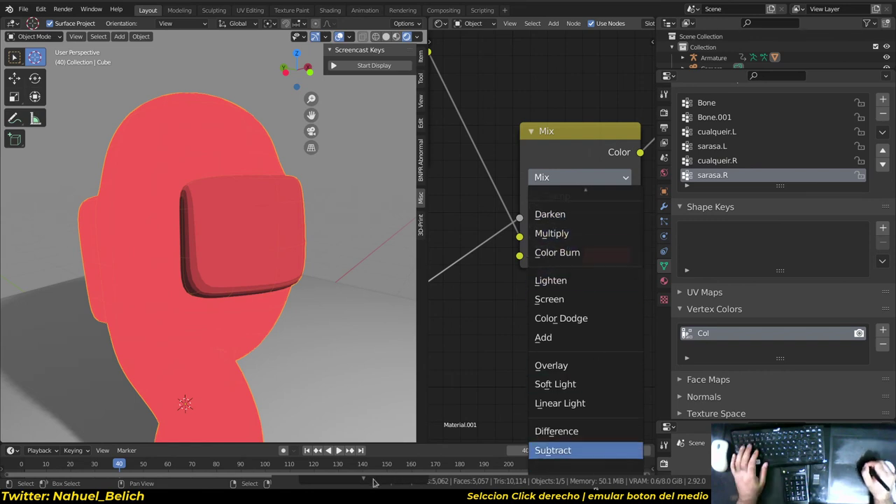
left_click(575, 418)
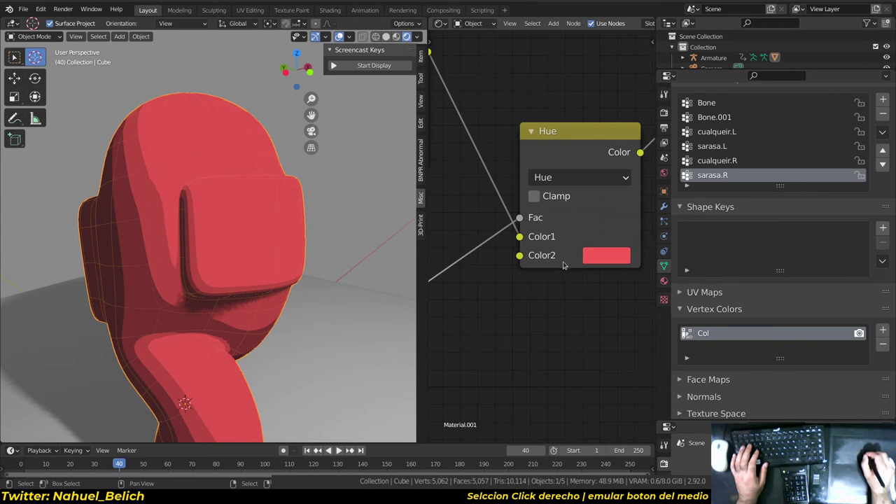
- Set the Hue node's Color2 to blue (H 0.649, S 0.851, V 0.455)
left_click(600, 257)
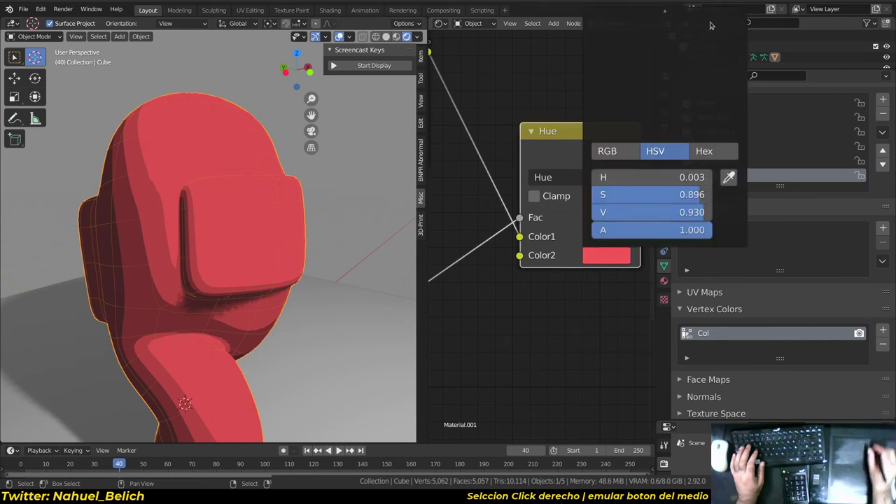
left_click(668, 112)
mouse_move(689, 97)
left_mouse_down()
mouse_move(686, 33)
mouse_move(623, 57)
mouse_move(601, 83)
mouse_move(666, 52)
left_mouse_up()
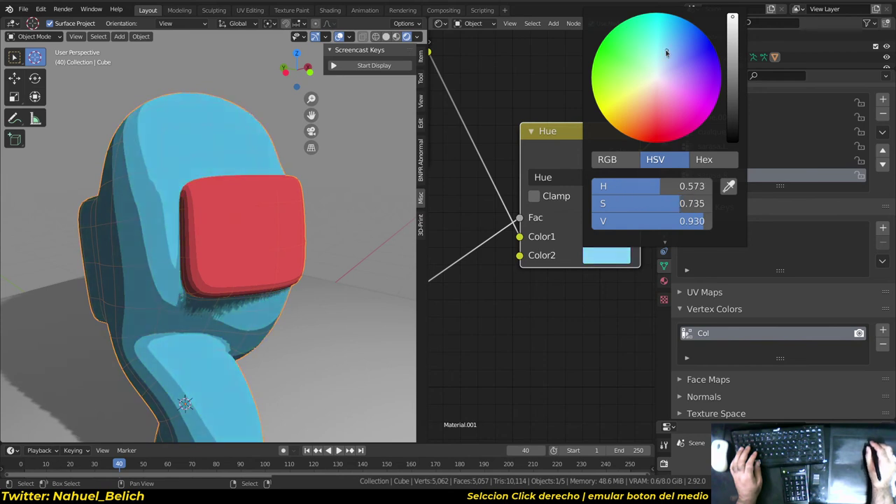
mouse_move(733, 18)
left_mouse_down()
mouse_move(733, 61)
mouse_move(732, 48)
left_mouse_up()
mouse_move(654, 186)
left_mouse_down()
mouse_move(604, 190)
mouse_move(645, 189)
left_mouse_up()
scroll(608, 212, "up", 5)
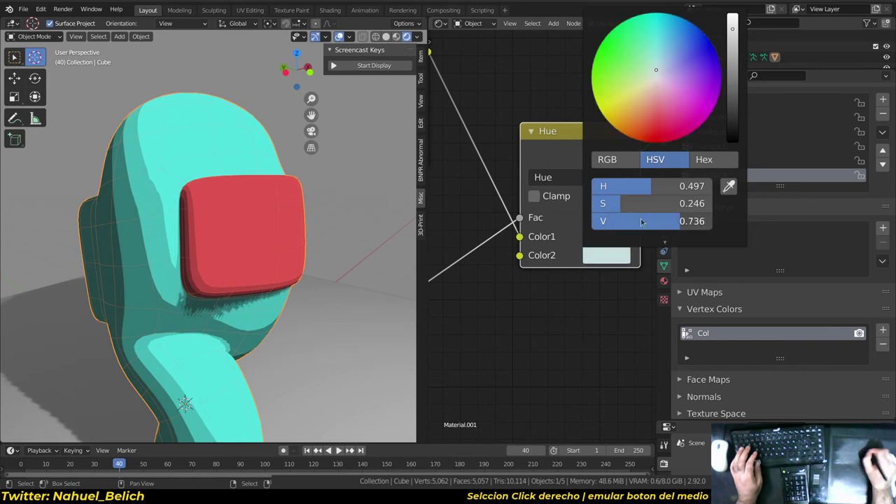
scroll(610, 211, "down", 8)
scroll(655, 206, "up", 3)
scroll(658, 197, "up", 1)
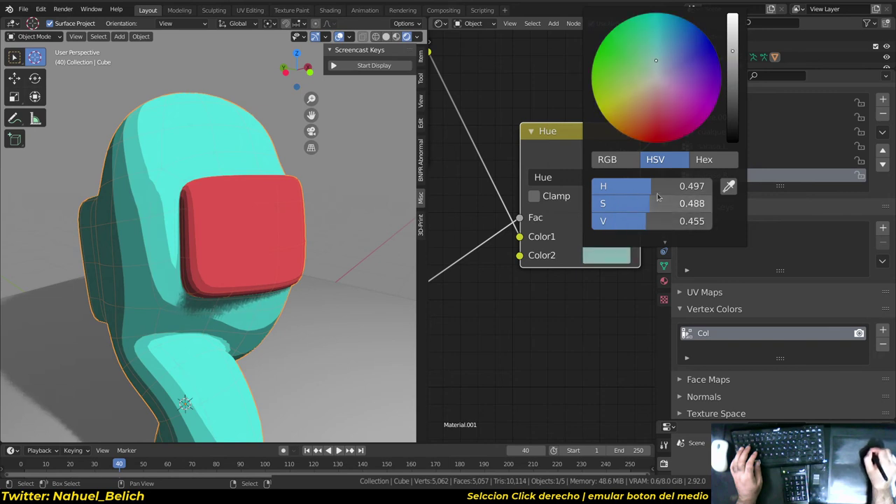
mouse_move(667, 62)
left_mouse_down()
mouse_move(679, 89)
mouse_move(681, 50)
left_mouse_up()
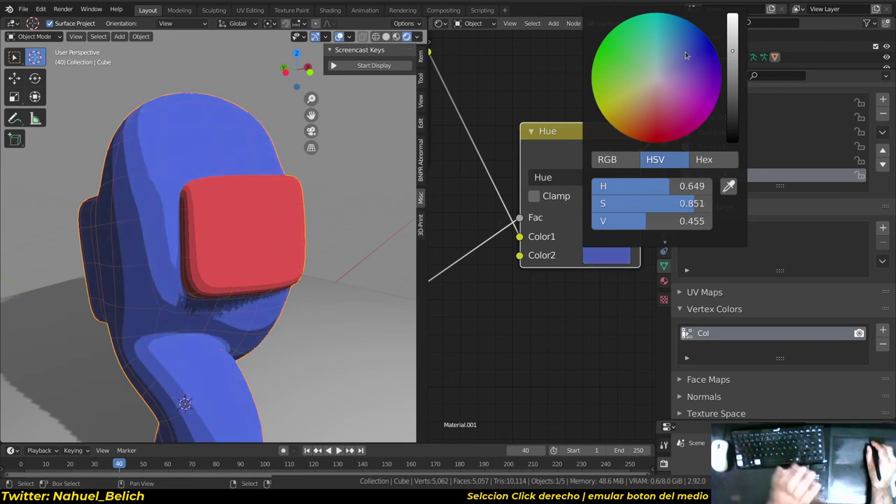
- Center the node tree and zoom the node editor in on the Hue node
scroll(568, 157, "down", 5)
scroll(561, 150, "up", 2)
scroll(573, 180, "down", 3)
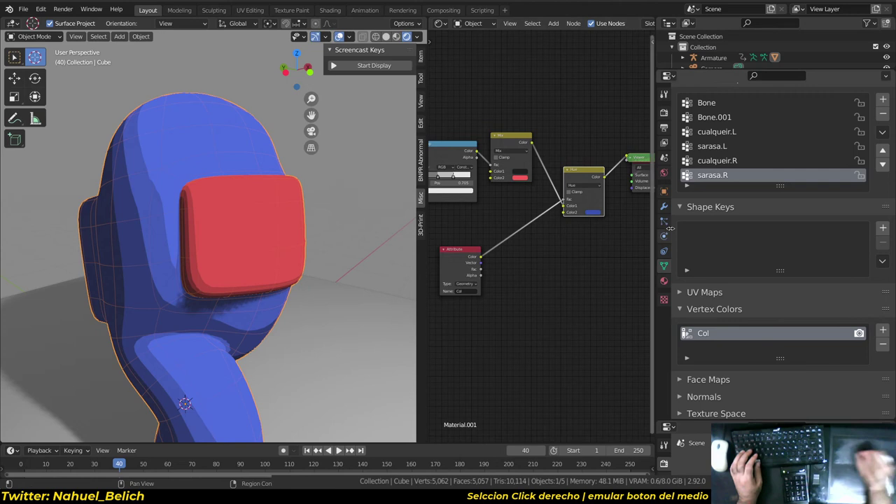
middle_click_drag(594, 220, 578, 222)
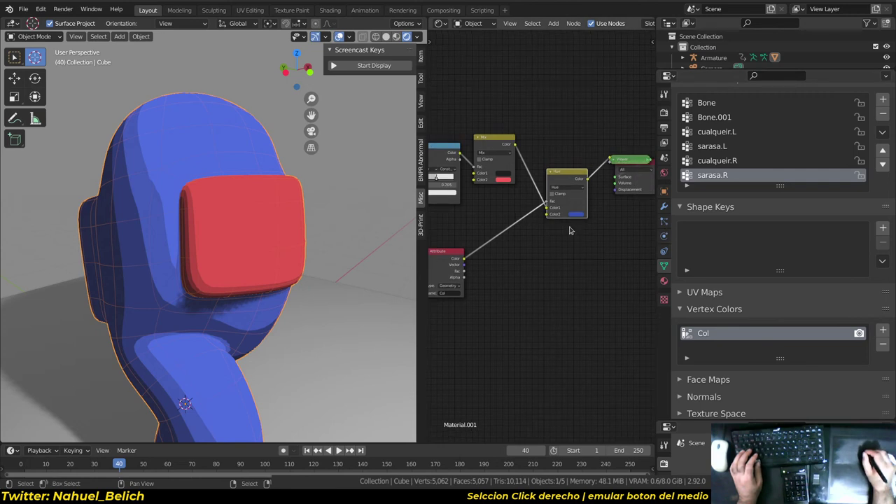
scroll(441, 264, "up", 2)
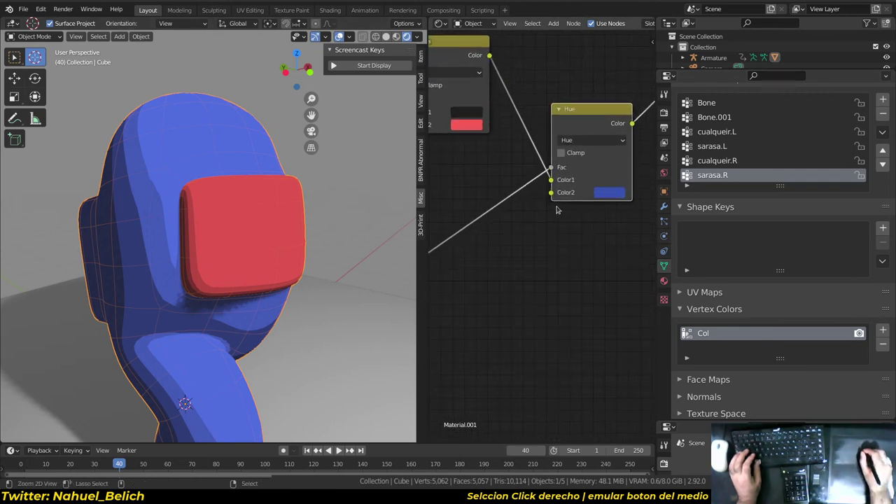
scroll(441, 265, "up", 2)
key("shift+a")
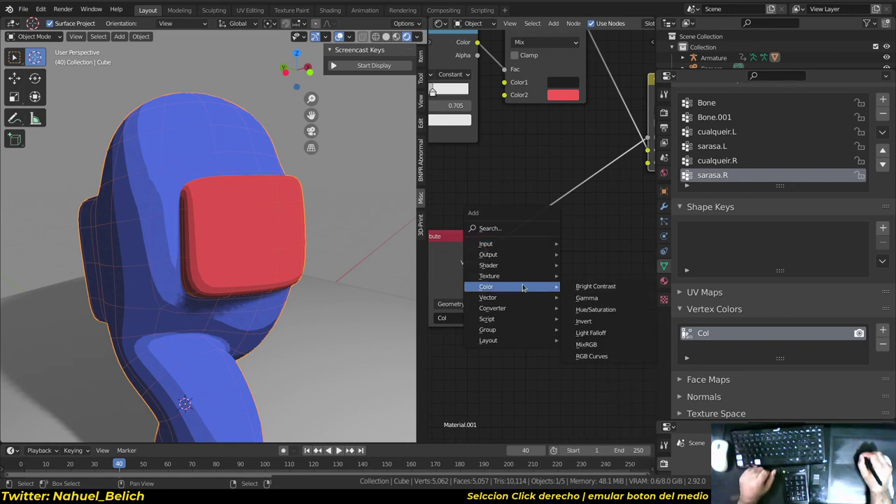
mouse_move(512, 287)
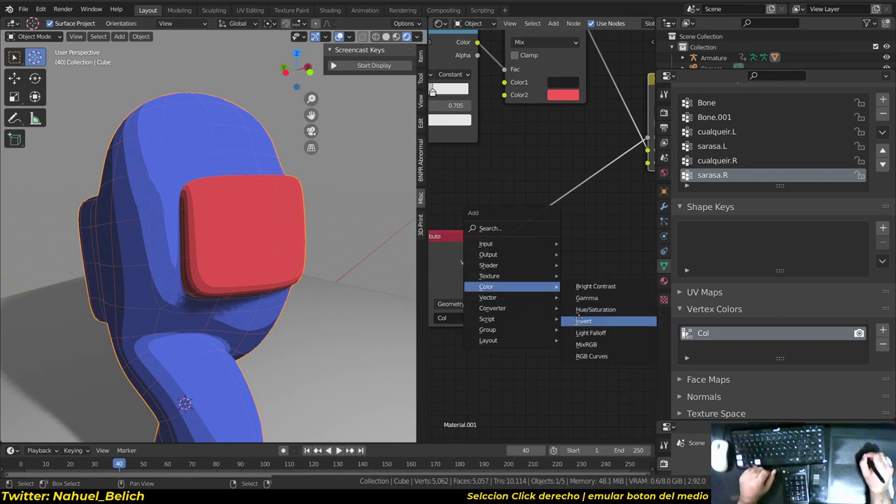
- Insert an Invert node on the Attribute–Hue link so the body turns red and the visor blue
left_click(584, 321)
left_click(533, 171)
middle_click_drag(585, 275, 511, 284)
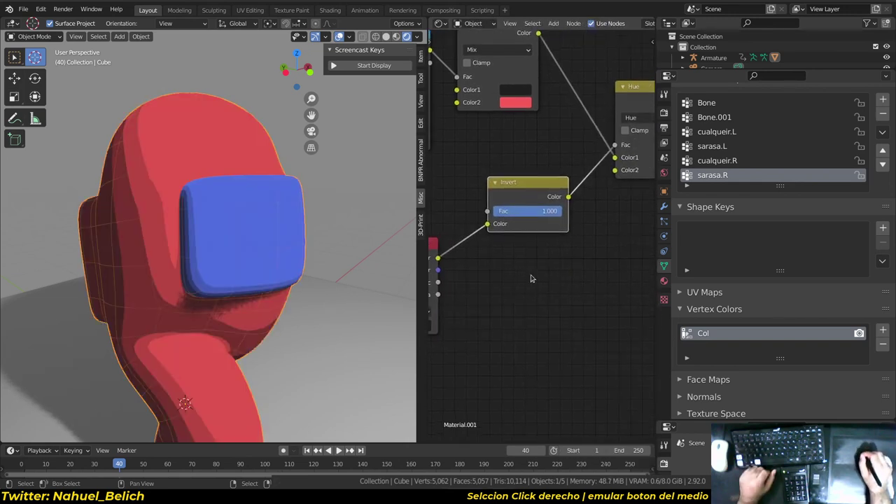
mouse_move(301, 241)
middle_mouse_down()
mouse_move(311, 243)
mouse_move(149, 223)
mouse_move(290, 196)
middle_mouse_up()
scroll(274, 264, "down", 3)
mouse_move(274, 264)
middle_mouse_down()
mouse_move(348, 270)
mouse_move(294, 274)
middle_mouse_up()
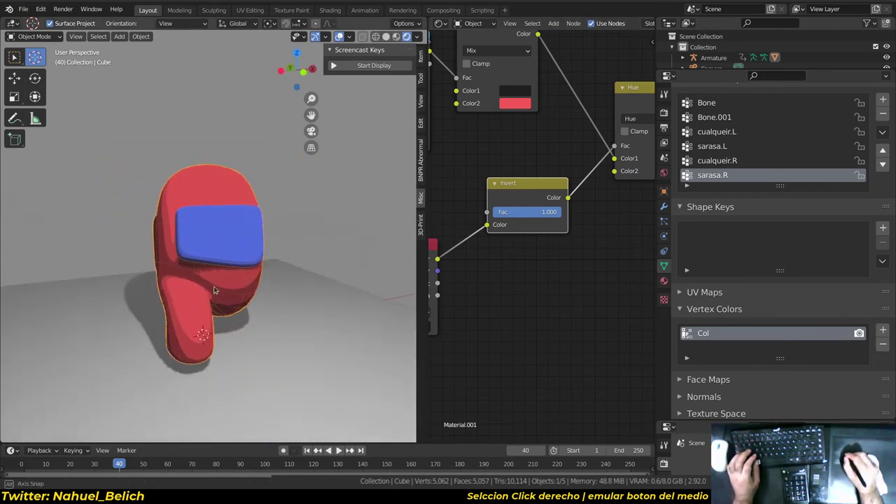
scroll(519, 130, "up", 1)
scroll(522, 130, "up", 1)
- Raise the saturation of the Mix node's red Color2 for a deeper body colour
left_click(522, 130)
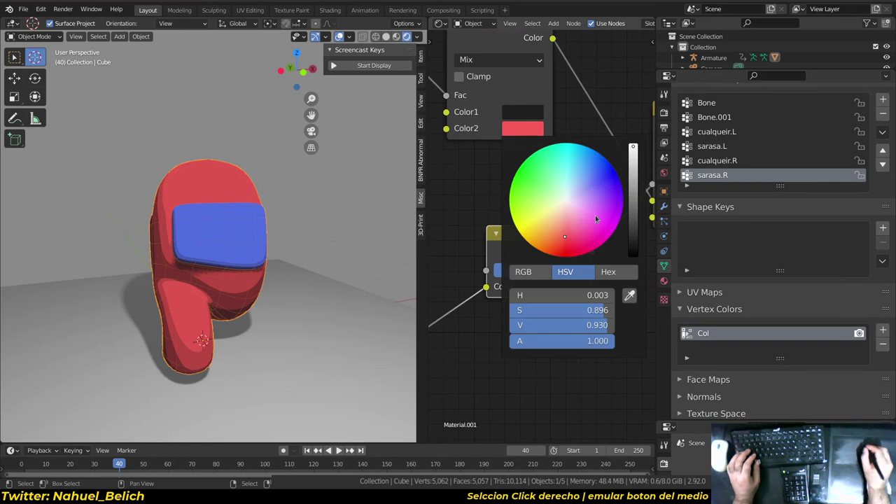
left_click_drag(564, 240, 566, 248)
mouse_move(210, 281)
middle_mouse_down()
mouse_move(315, 280)
mouse_move(246, 277)
middle_mouse_up()
scroll(549, 243, "down", 6)
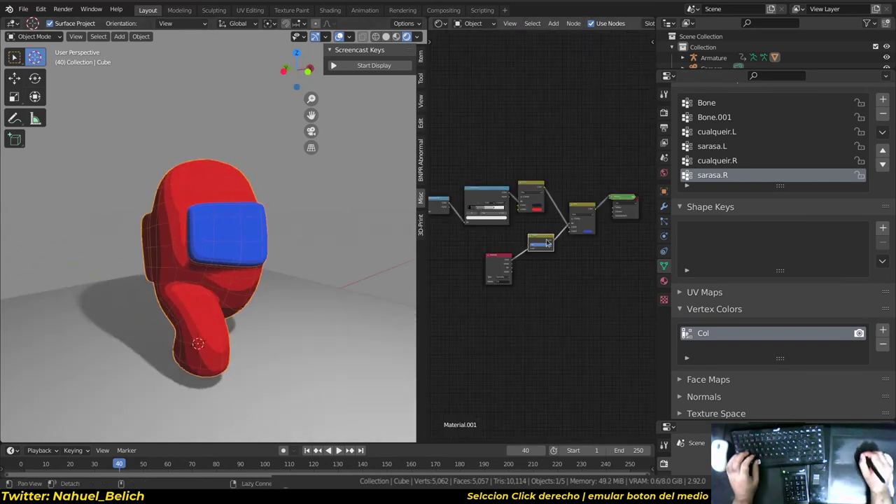
- Maximize the node editor and pull the Principled BSDF, Shader to RGB, ColorRamp and Mix nodes together
key("ctrl+space")
scroll(329, 257, "up", 2)
scroll(383, 182, "up", 2)
right_click_drag(308, 189, 282, 167)
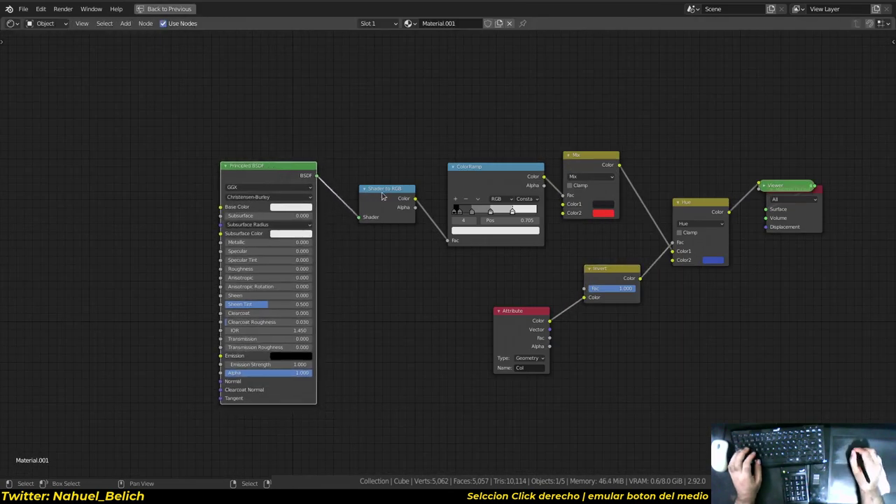
right_click_drag(388, 194, 355, 195)
middle_click_drag(413, 176, 351, 176)
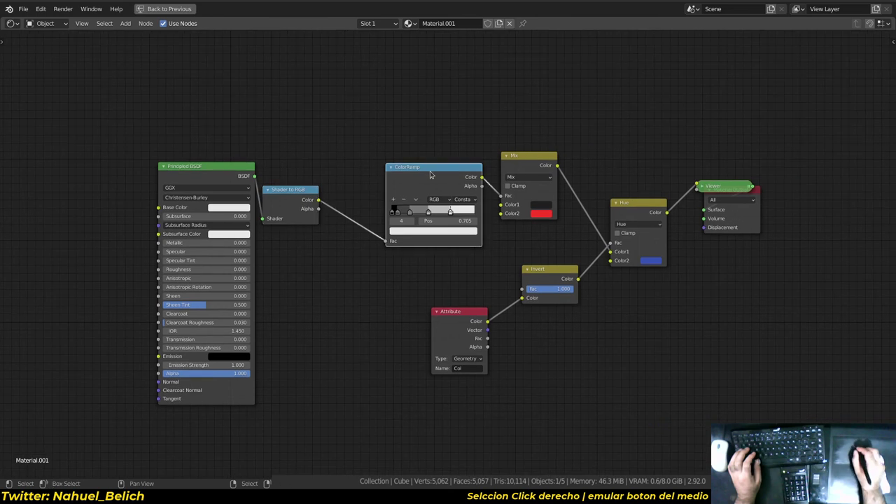
right_click_drag(429, 175, 375, 171)
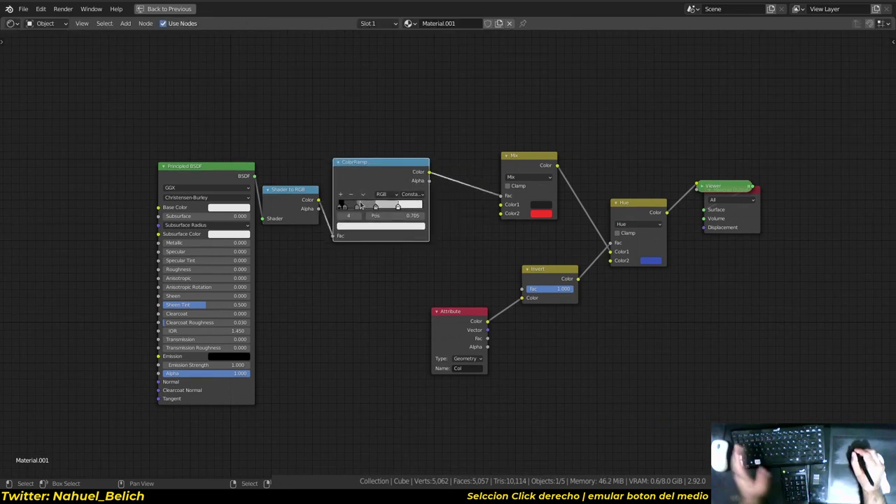
right_click(527, 162)
right_click_drag(527, 163, 488, 161)
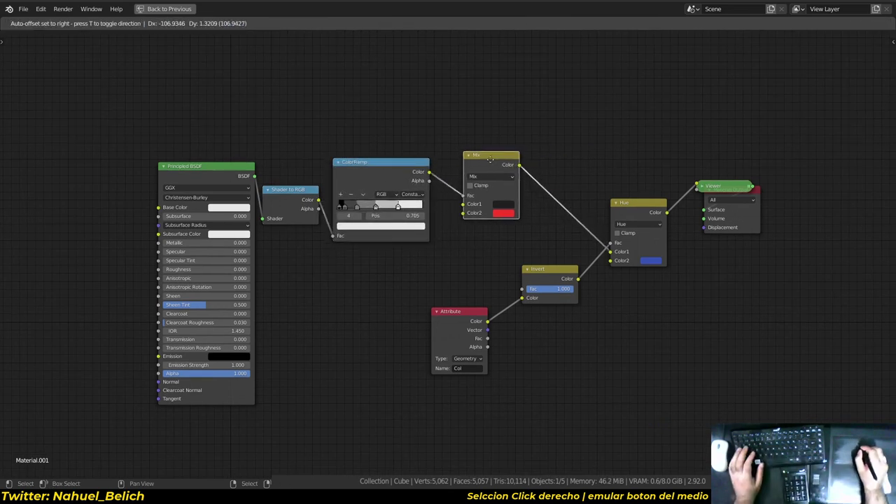
- Line up the Attribute, Invert and Hue nodes, then return to the Layout view
mouse_move(469, 253)
middle_mouse_down()
mouse_move(470, 235)
mouse_move(525, 165)
mouse_move(452, 194)
middle_mouse_up()
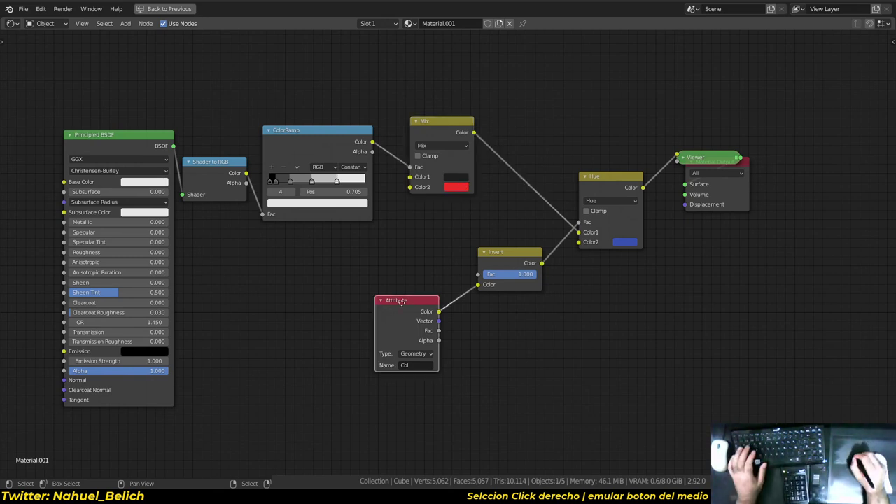
left_click_drag(398, 318, 410, 280)
left_click_drag(507, 262, 503, 260)
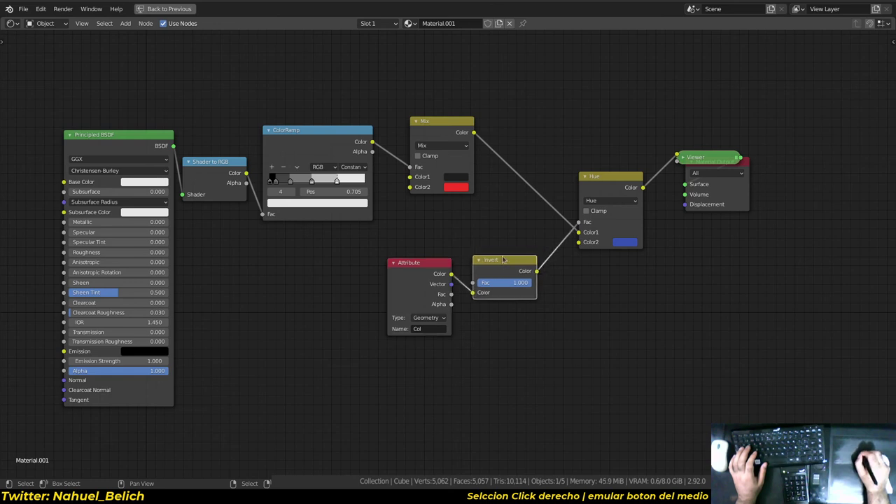
left_click_drag(627, 215, 611, 208)
middle_click_drag(611, 208, 525, 221)
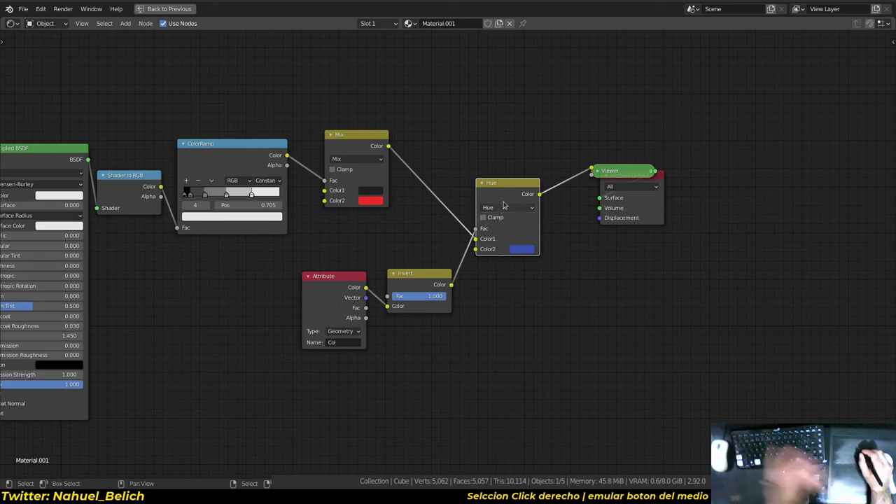
key("ctrl+space")
mouse_move(280, 202)
middle_mouse_down()
mouse_move(331, 257)
mouse_move(337, 250)
mouse_move(250, 238)
mouse_move(209, 221)
middle_mouse_up()
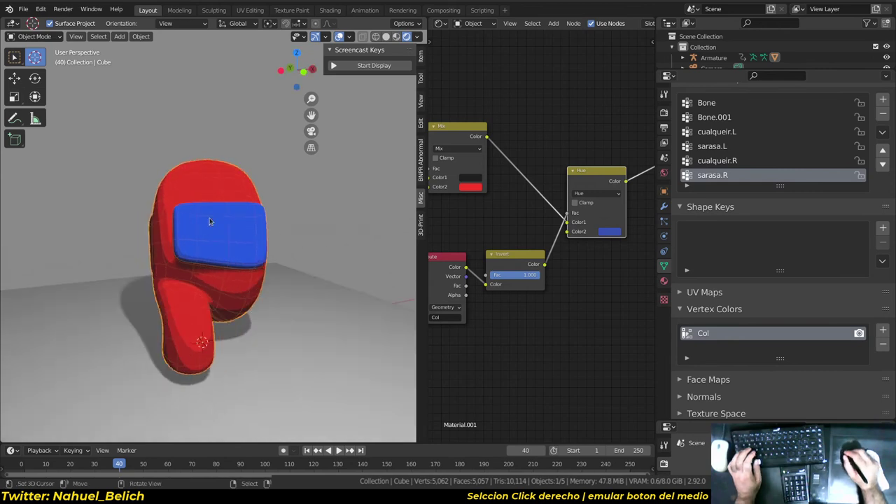
- Duplicate the Principled BSDF below the original and connect the copy to the Material Output
middle_click_drag(504, 294, 518, 224)
scroll(518, 224, "down", 3)
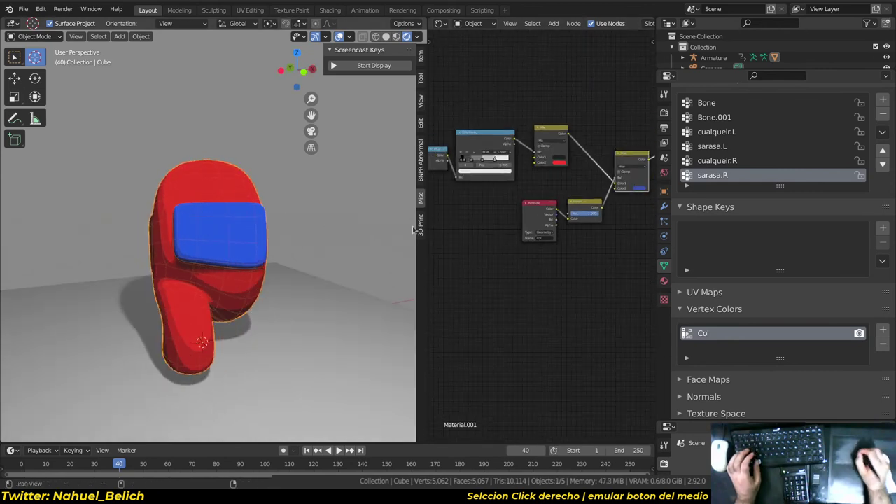
left_click_drag(427, 250, 339, 210)
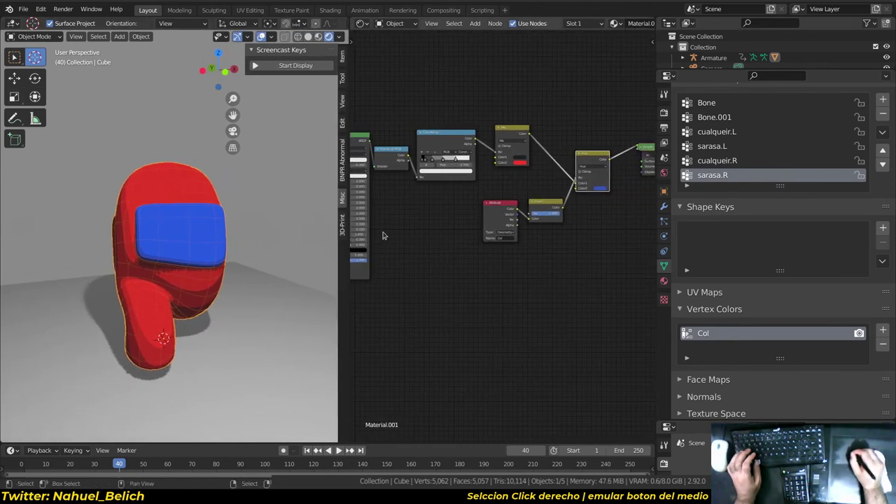
middle_click_drag(380, 176, 462, 147)
key("shift+d")
left_click(415, 270)
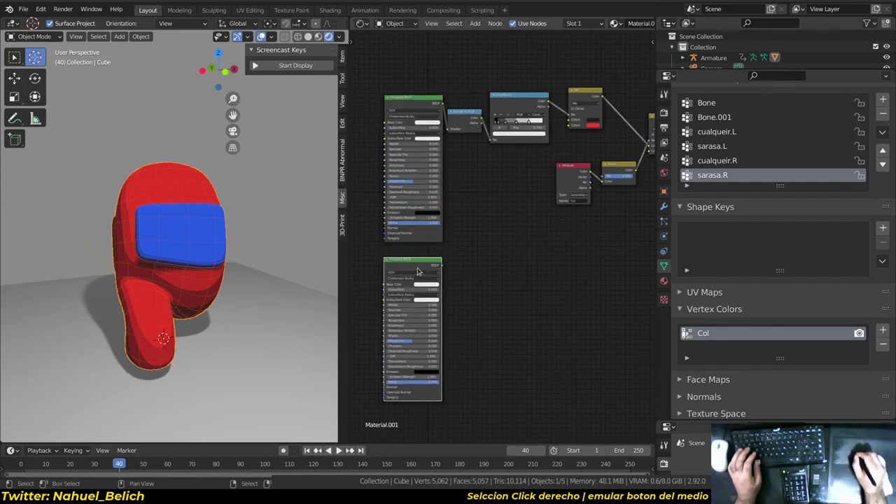
right_click_drag(420, 294, 560, 202, "alt")
- Make the duplicate BSDF fully metallic (Metallic 1.0) with higher roughness
scroll(480, 293, "up", 1)
scroll(480, 293, "up", 2)
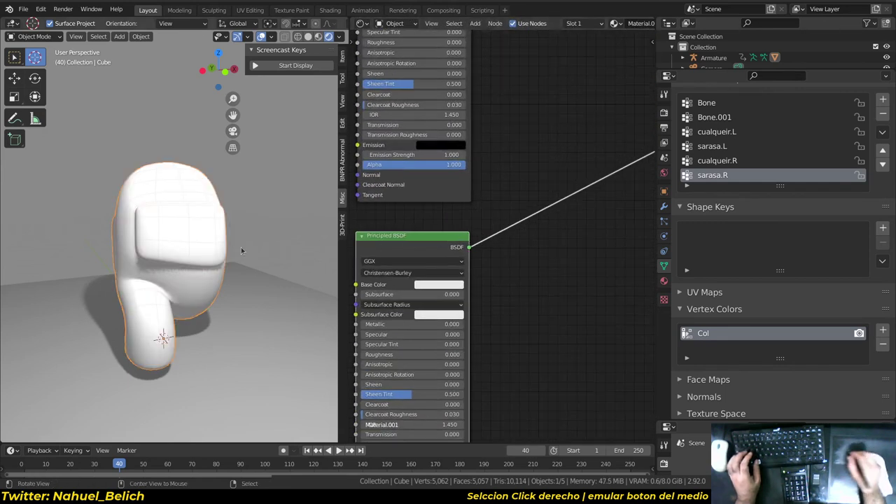
middle_click_drag(241, 248, 280, 280)
middle_click_drag(390, 293, 456, 230)
left_click_drag(448, 261, 518, 262)
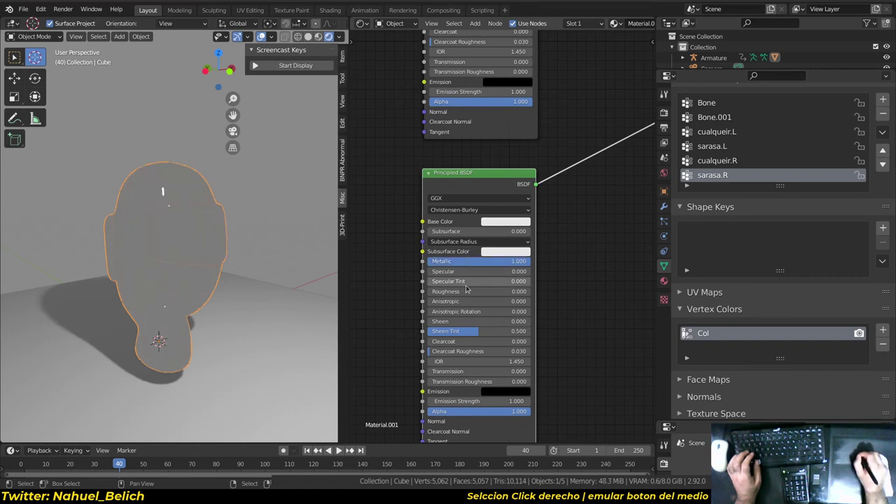
left_click_drag(480, 297, 500, 295)
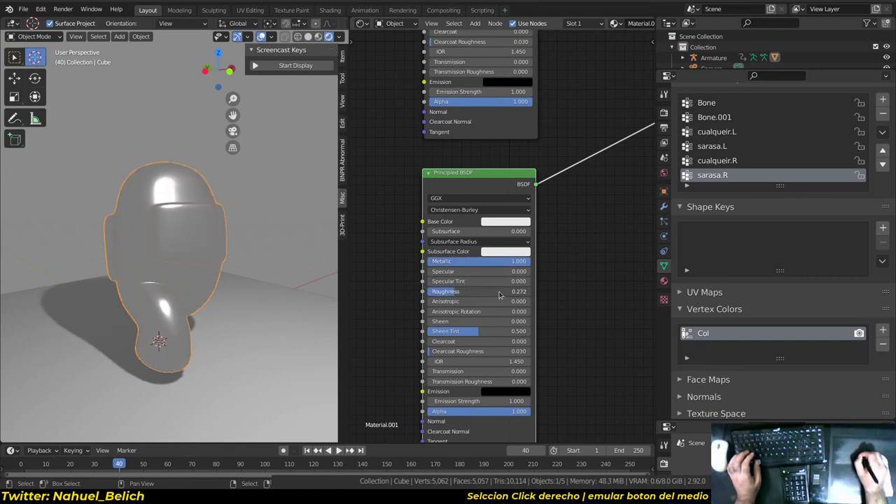
- Give the metallic BSDF a dark grey base colour and Roughness 0.380
left_click(524, 222)
left_click(566, 144)
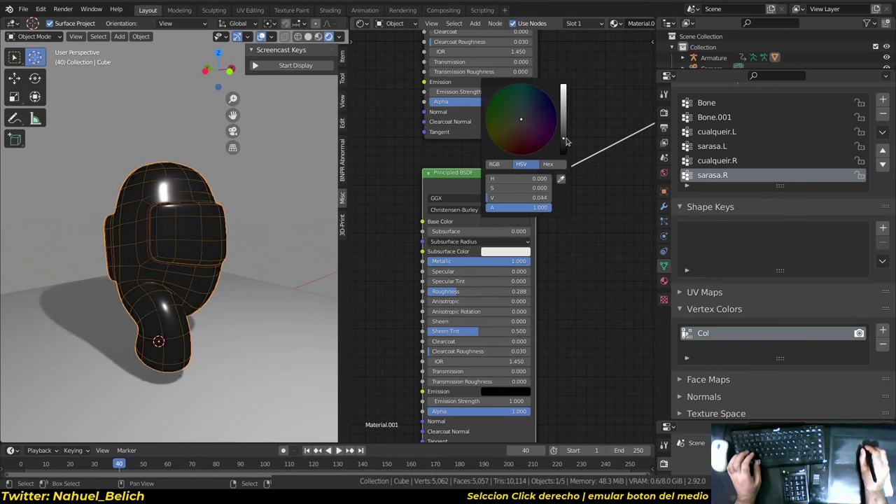
mouse_move(253, 280)
middle_mouse_down()
mouse_move(277, 282)
mouse_move(382, 226)
middle_mouse_up()
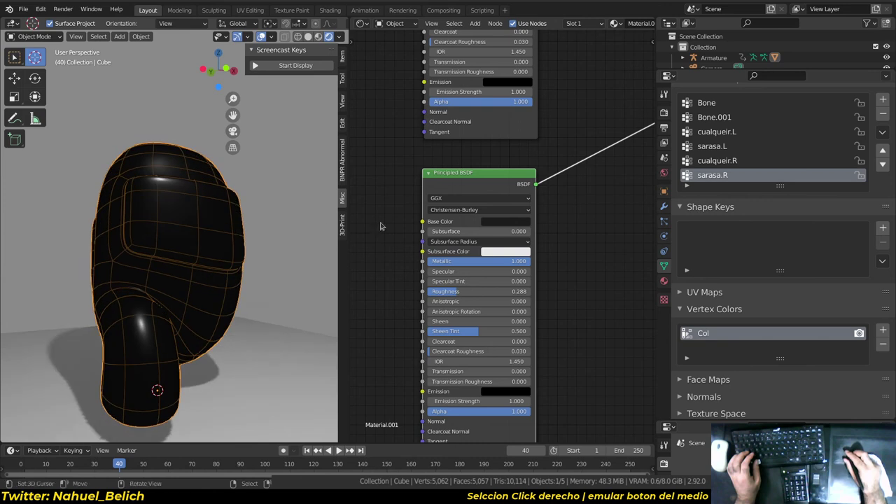
left_click(517, 221)
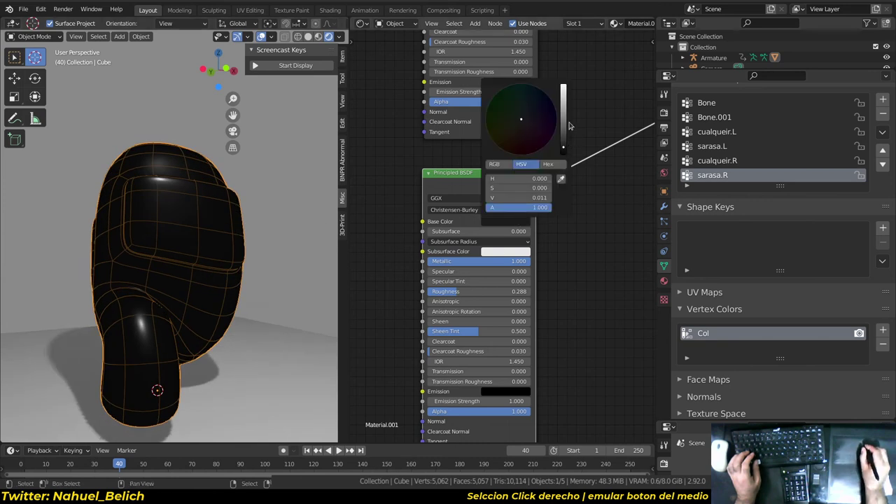
mouse_move(566, 148)
left_mouse_down()
mouse_move(563, 100)
mouse_move(565, 123)
left_mouse_up()
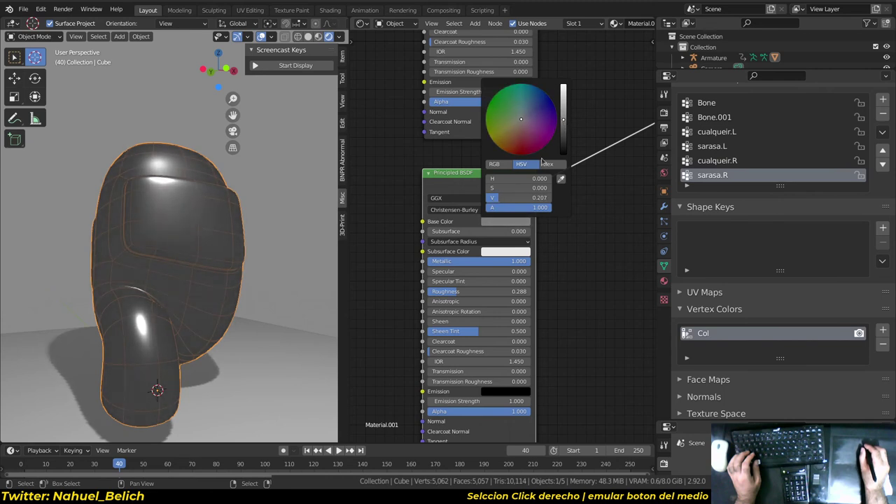
left_click_drag(458, 291, 490, 292)
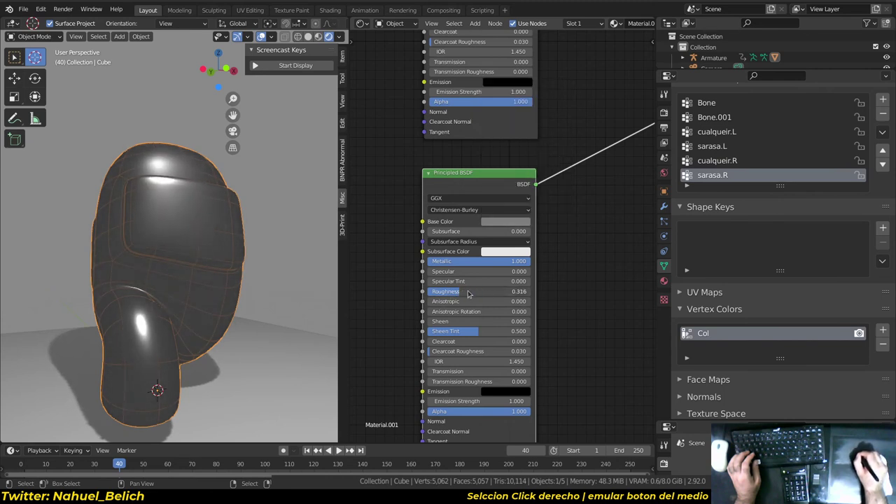
middle_click_drag(304, 281, 379, 274)
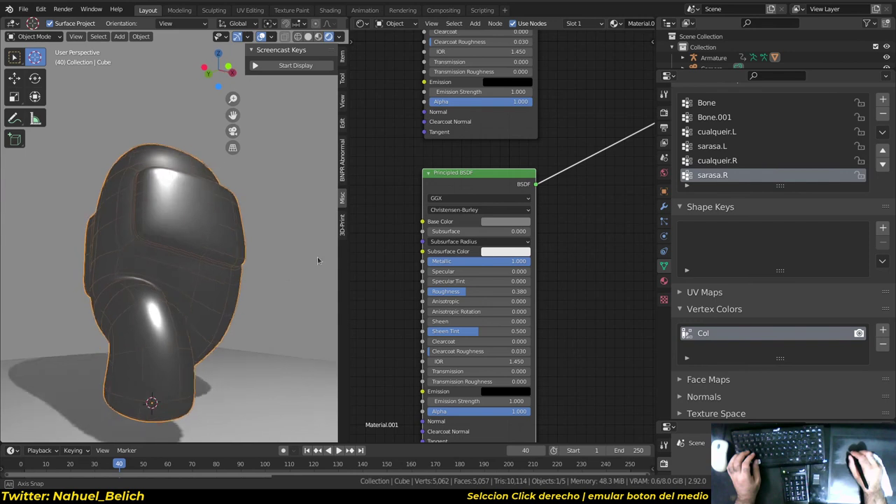
scroll(505, 232, "down", 4)
middle_click_drag(587, 72, 492, 103)
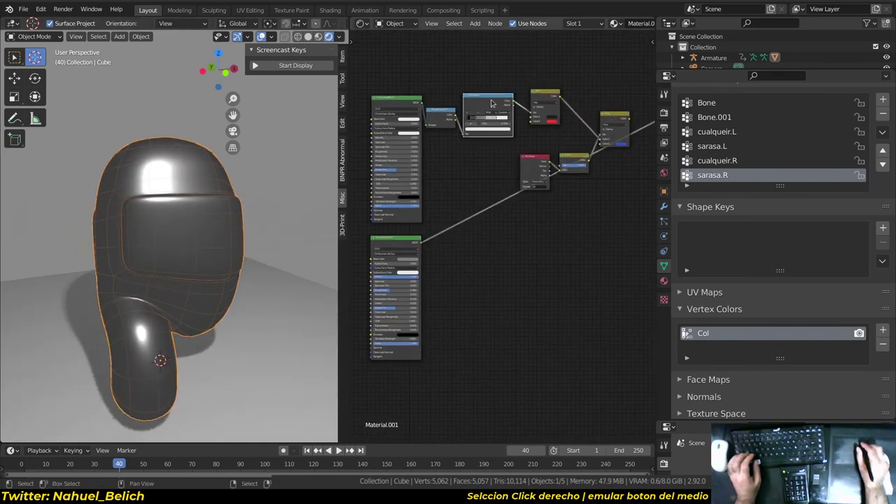
- Move the Material Output node aside to make room for a new node
key("shift+a")
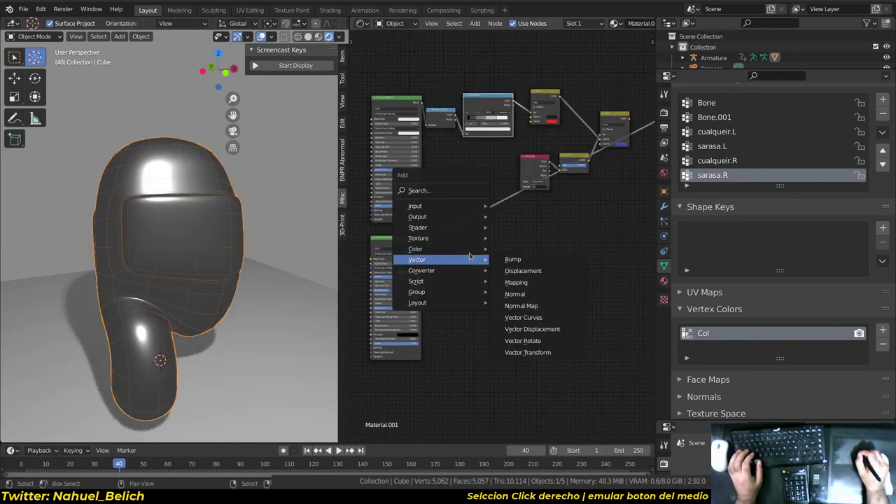
key("Escape")
scroll(545, 224, "up", 2)
middle_click_drag(545, 224, 483, 316)
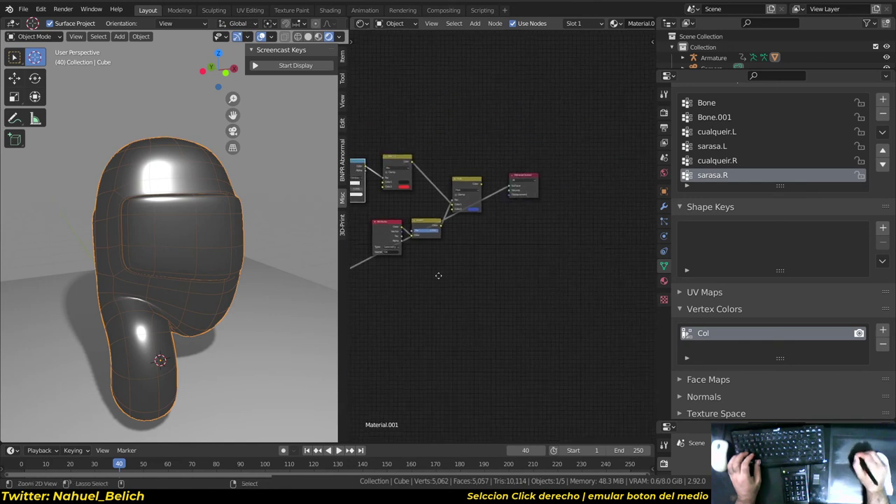
left_click_drag(532, 173, 545, 222)
scroll(545, 222, "up", 1)
- Add a MixRGB node before the Material Output and preview its result on the character
key("shift+a")
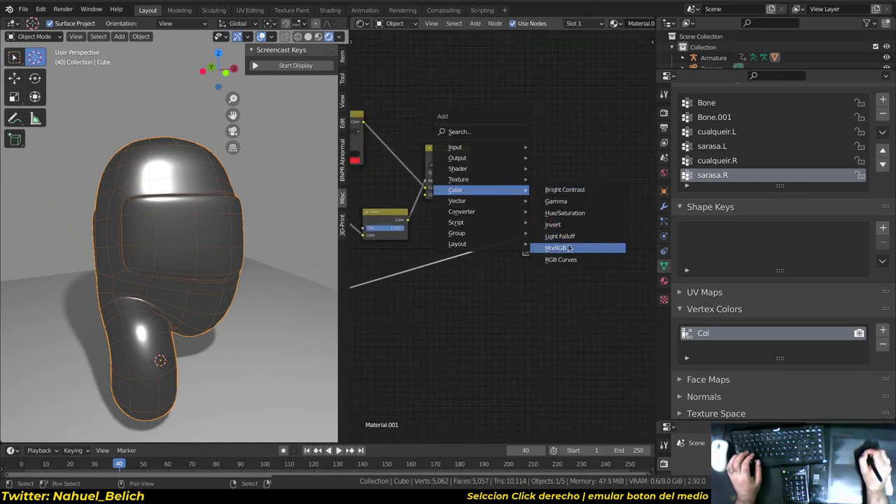
left_click(554, 248)
left_click(500, 143)
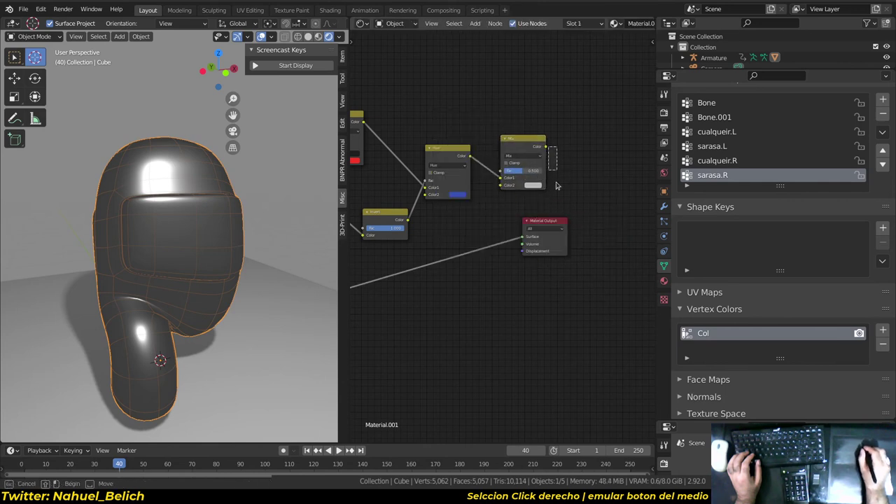
left_click_drag(545, 221, 587, 219)
left_click_drag(527, 144, 519, 159)
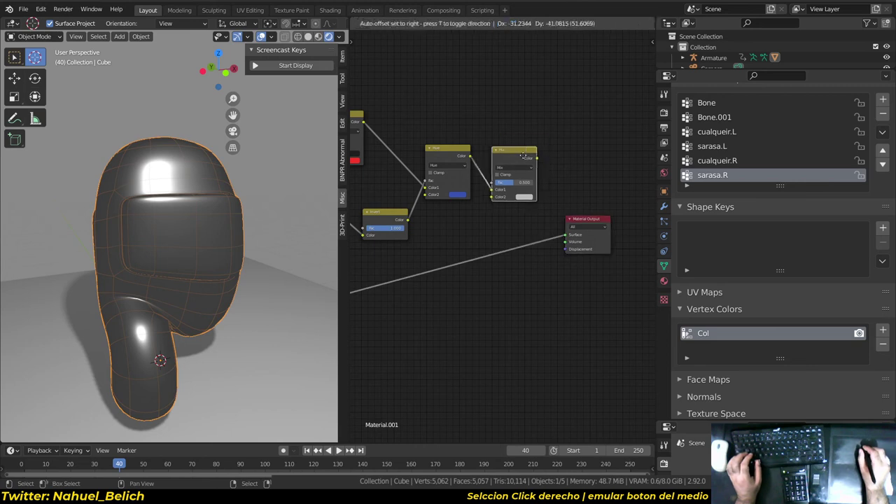
left_click(519, 158, "ctrl+shift")
- Discard the dangling link and maximize the node editor with all nodes in view
scroll(464, 260, "down", 2)
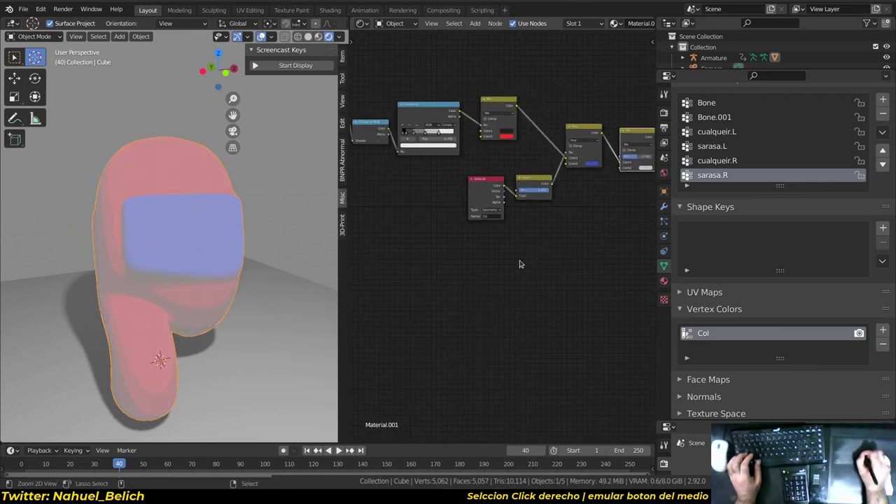
scroll(522, 253, "down", 2)
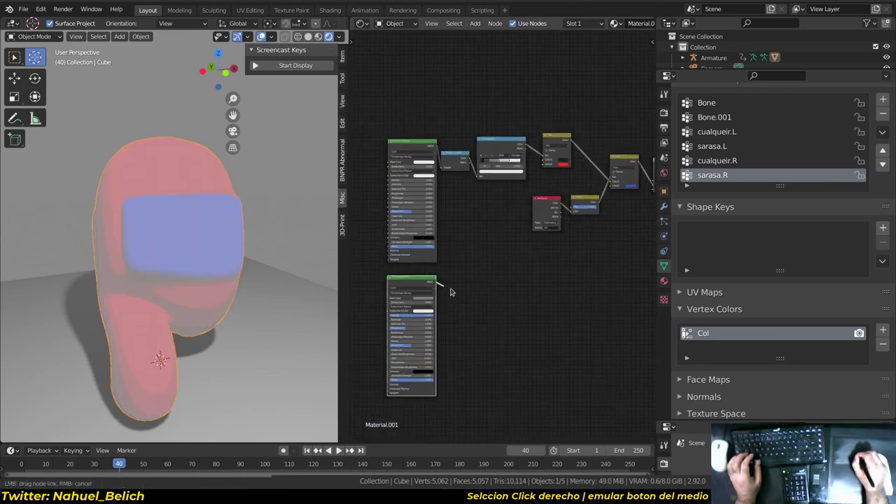
left_click_drag(654, 193, 654, 193)
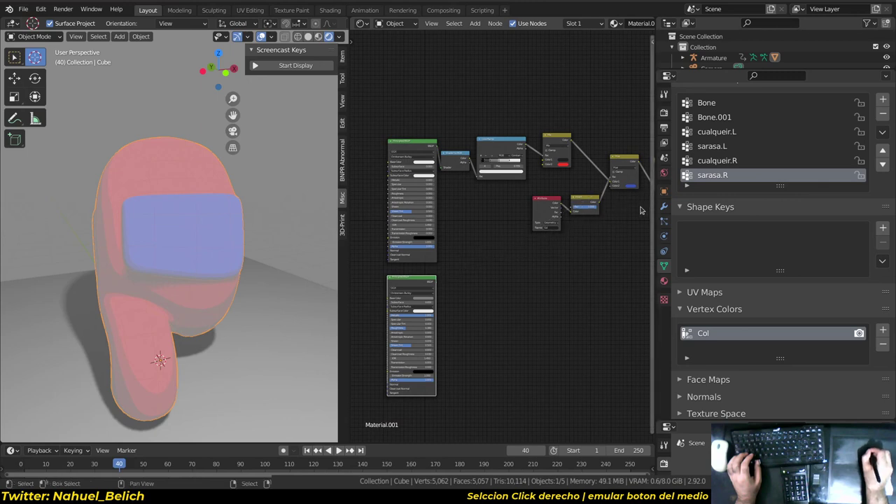
key("Home")
key("ctrl+space")
middle_click_drag(336, 313, 298, 322, "ctrl")
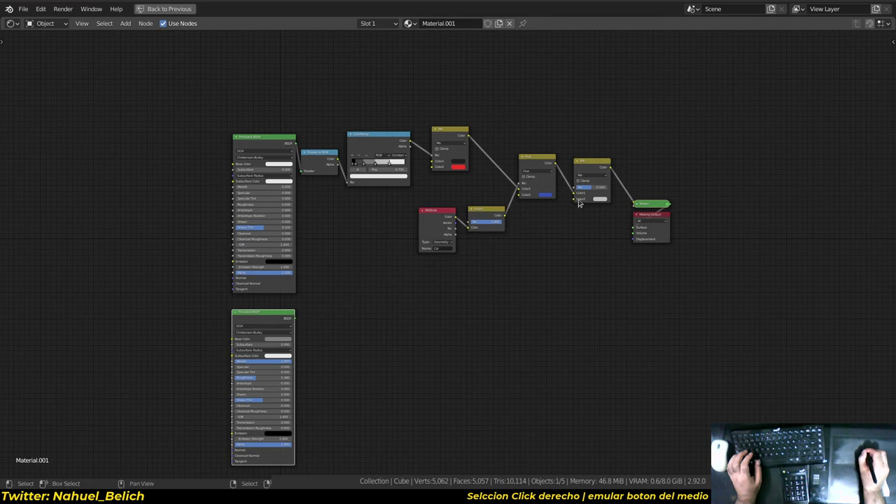
- Link the second Principled BSDF into the third Mix node's Color2 and move that Mix node lower
mouse_move(576, 201)
left_mouse_down()
mouse_move(297, 322)
mouse_move(327, 312)
left_mouse_up()
mouse_move(358, 274)
middle_mouse_down("ctrl")
mouse_move(376, 250)
mouse_move(337, 196)
middle_mouse_up("ctrl")
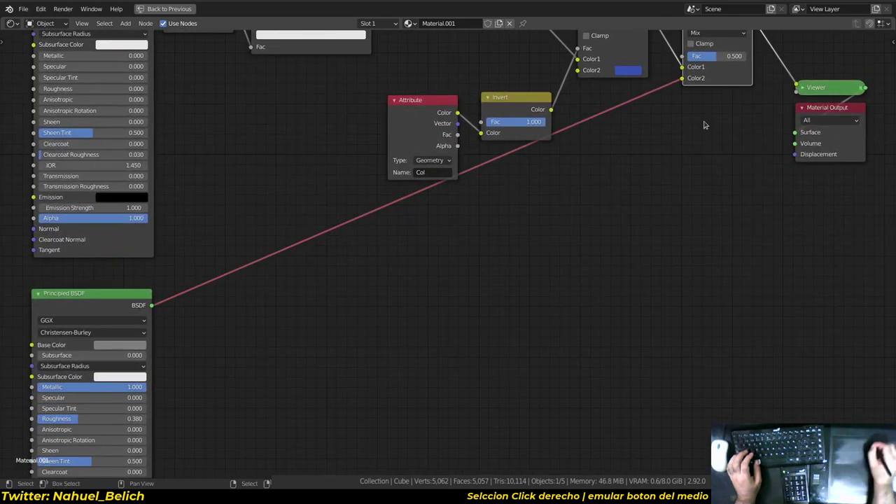
middle_click_drag(706, 126, 680, 195)
left_click_drag(664, 98, 663, 223)
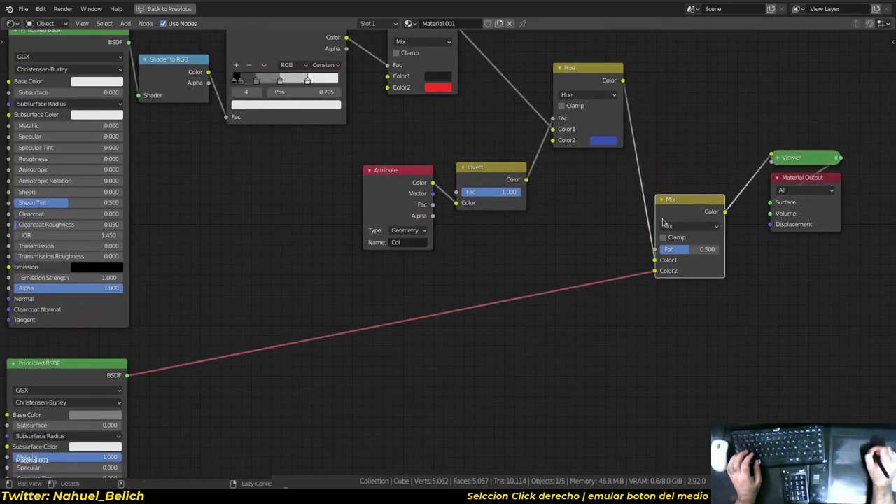
middle_click_drag(663, 223, 714, 181)
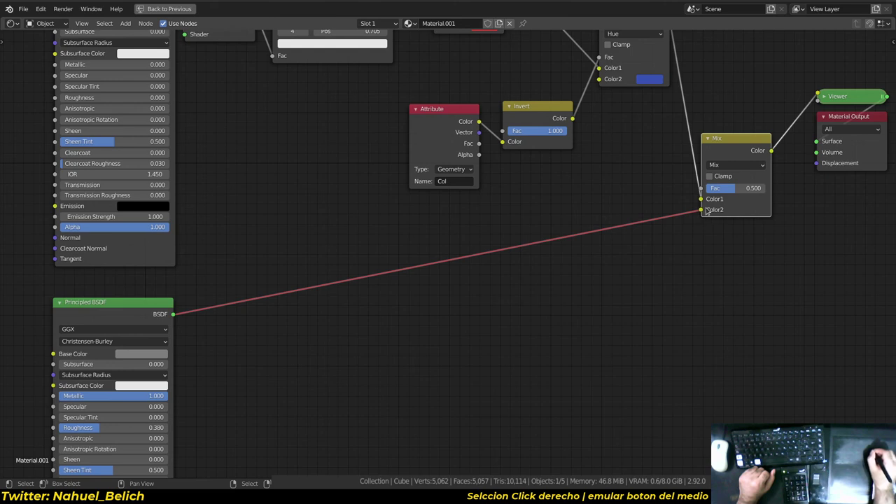
middle_click_drag(259, 194, 324, 280)
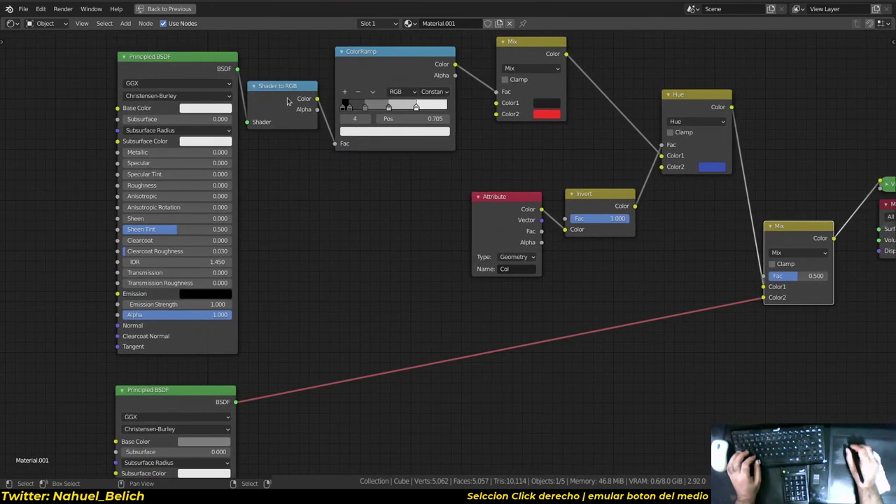
- Insert a duplicate Shader to RGB on the BSDF–Mix link and restore the normal layout
key("shift+d")
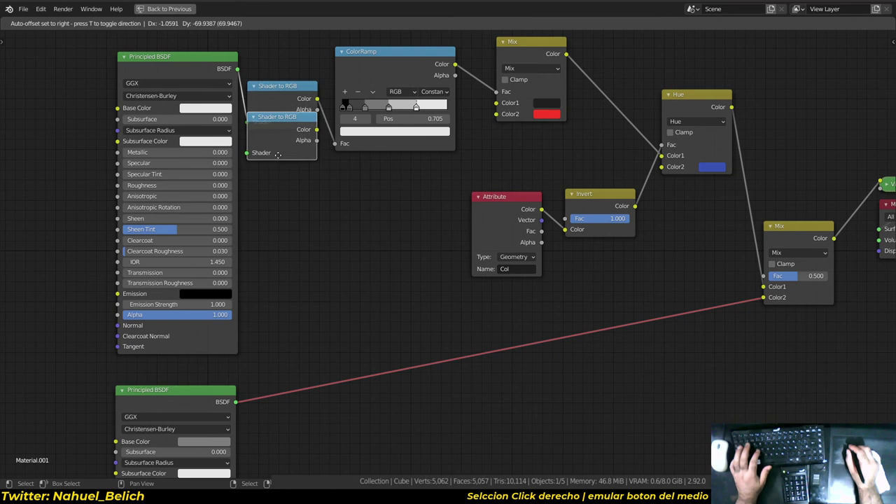
left_click(325, 377)
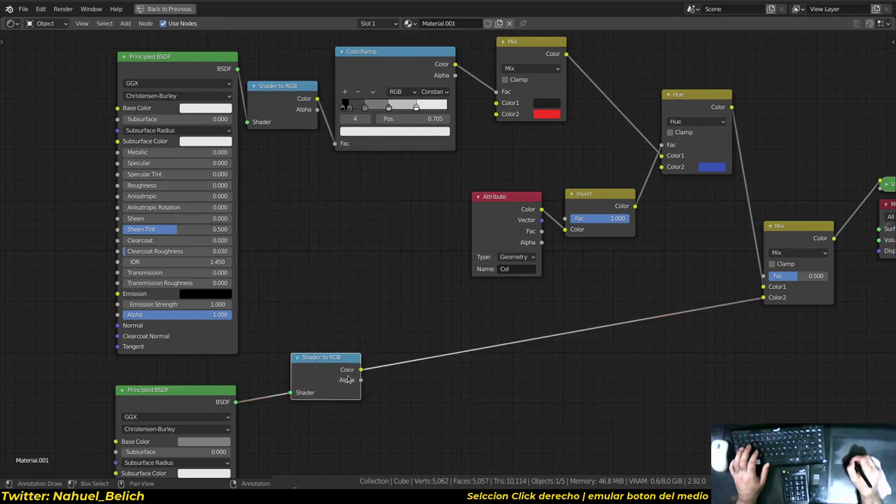
key("ctrl+space")
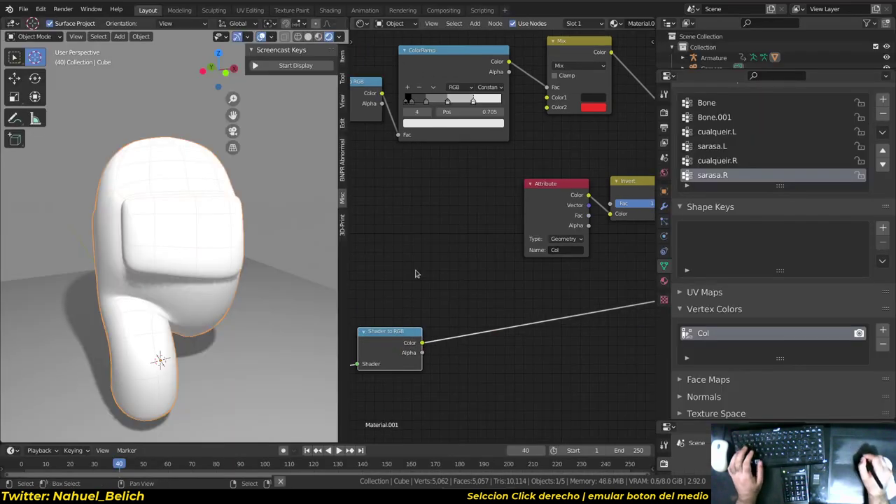
- In Material Preview, set the third Mix node to Add with Fac 0.610
key("z")
mouse_move(252, 249)
middle_mouse_down()
mouse_move(186, 200)
mouse_move(266, 210)
middle_mouse_up()
middle_click_drag(650, 238, 408, 280)
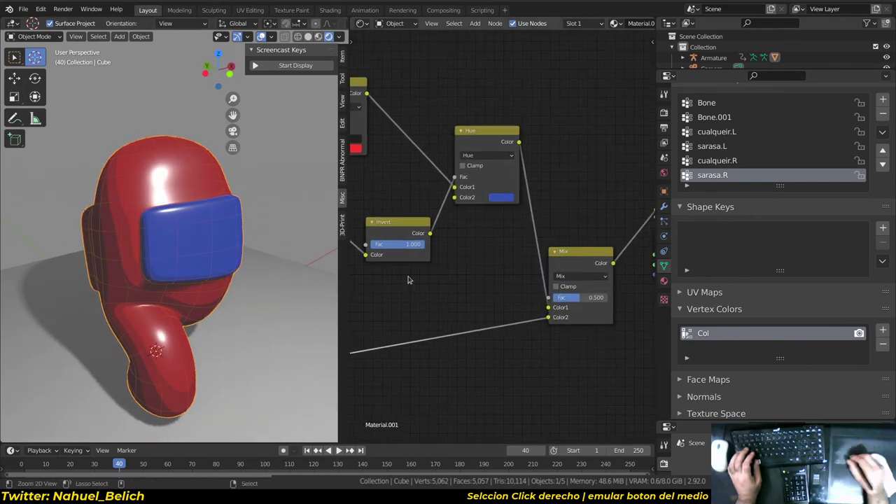
scroll(490, 288, "up", 2)
left_click_drag(549, 286, 596, 298)
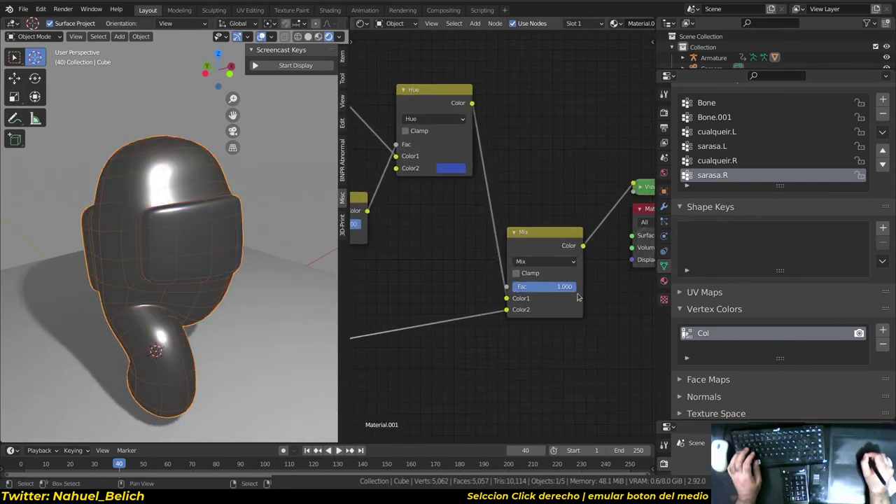
left_click(553, 261)
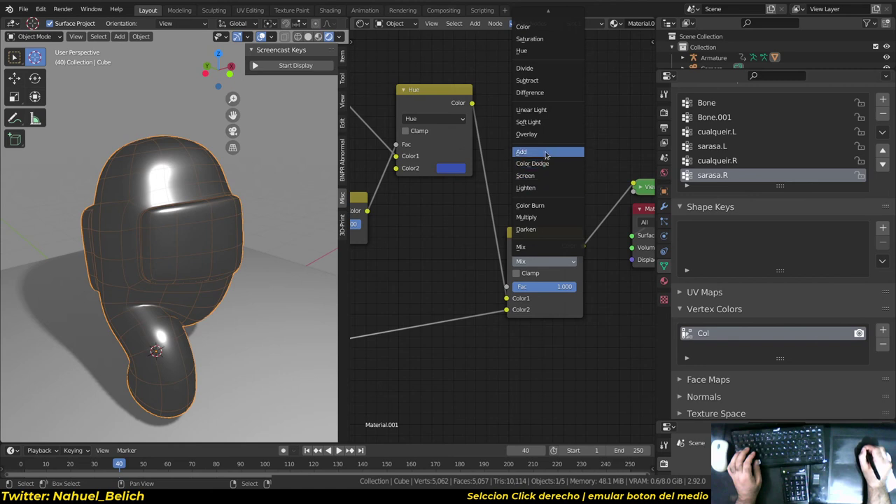
left_click(546, 154)
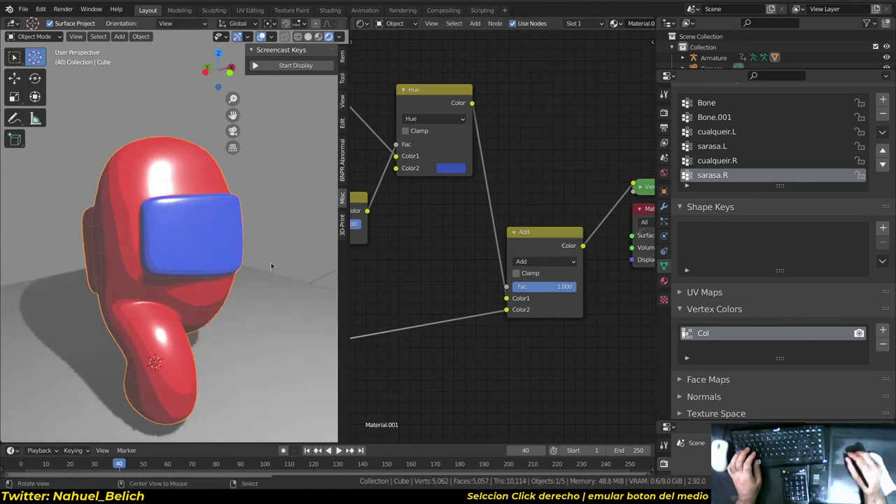
left_click_drag(554, 286, 414, 283)
left_click_drag(575, 297, 547, 296)
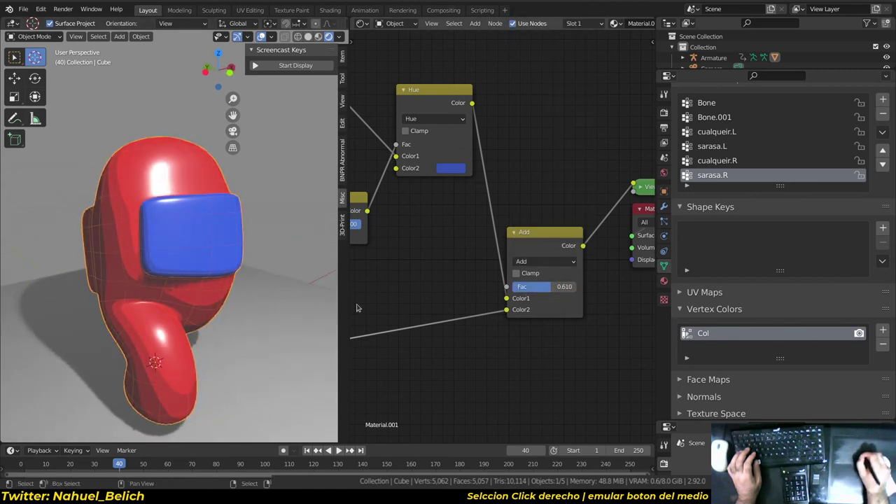
- Preview the second Shader to RGB output on the model to inspect the highlights
scroll(420, 308, "down", 2)
mouse_move(392, 316)
middle_mouse_down()
mouse_move(449, 315)
mouse_move(616, 275)
middle_mouse_up()
left_click(459, 274, "ctrl+shift")
middle_click_drag(203, 252, 164, 255)
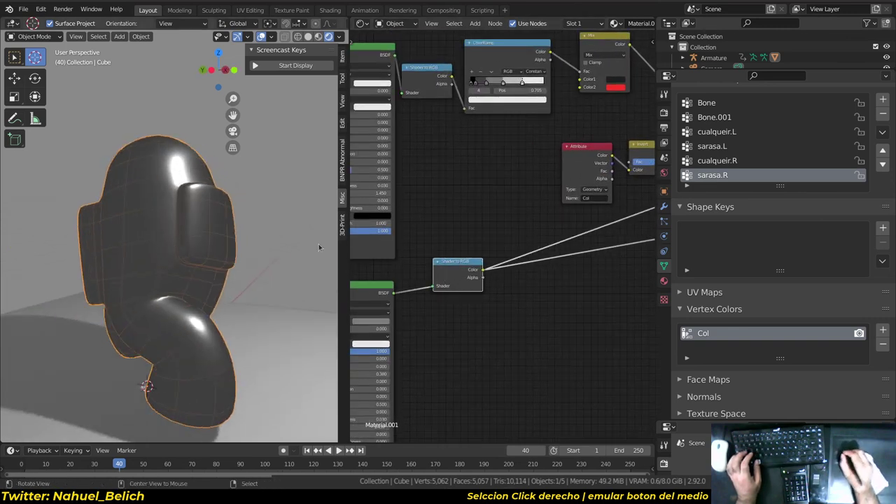
- Restore the final-material preview and drop a ColorRamp onto the Shader to RGB→Add link
middle_click_drag(197, 198, 210, 197)
mouse_move(543, 274)
middle_mouse_down()
mouse_move(368, 324)
mouse_move(491, 294)
middle_mouse_up()
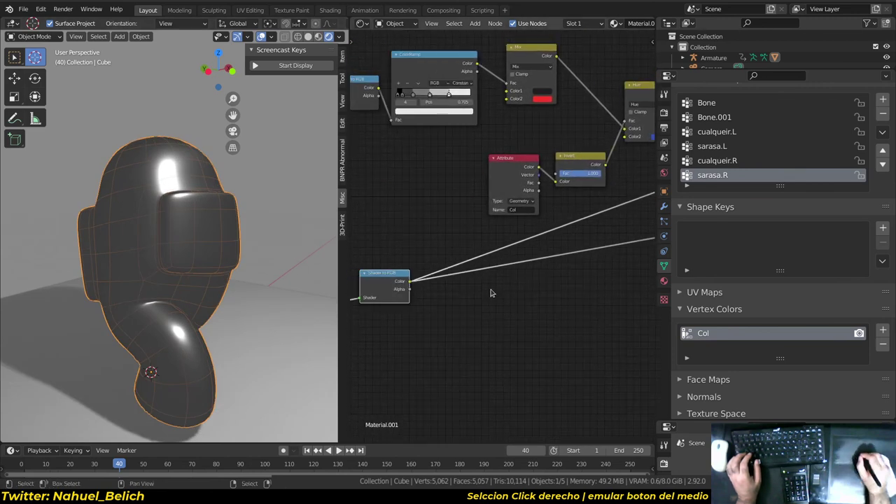
mouse_move(591, 274)
middle_mouse_down()
mouse_move(507, 274)
mouse_move(509, 259)
middle_mouse_up()
key("ctrl+z")
key("shift+a")
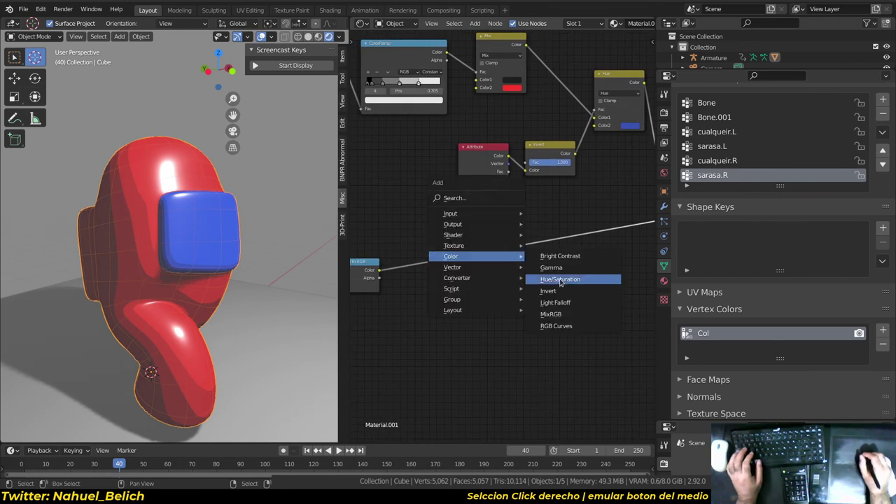
mouse_move(457, 278)
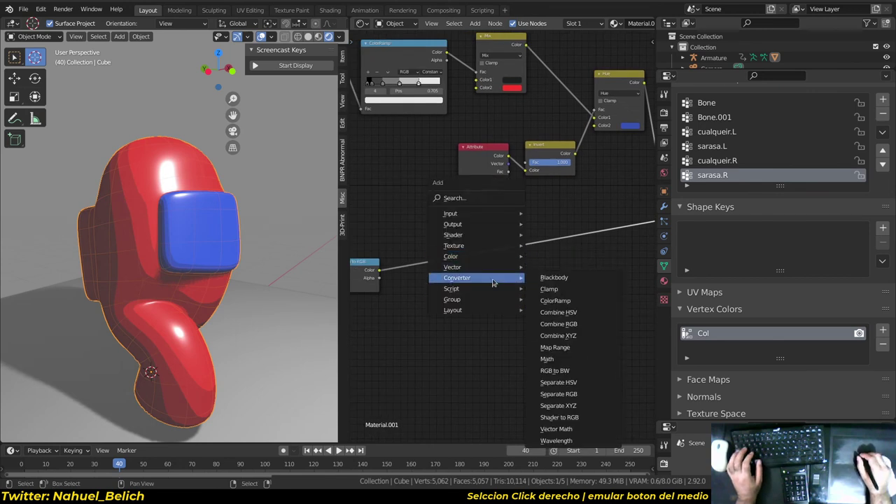
left_click(569, 300)
left_click(512, 309)
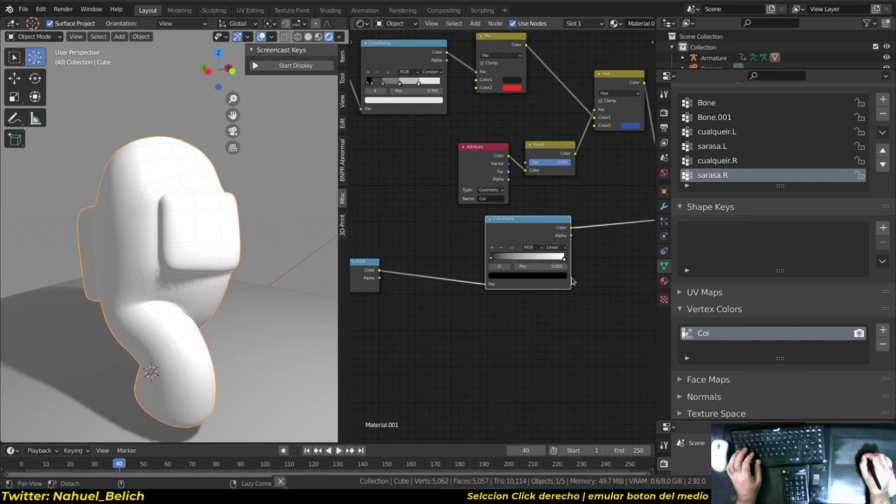
- Slide the ColorRamp's black stop inward (0.825) for sharp white highlights on the red body
left_click_drag(598, 272, 491, 288, "alt")
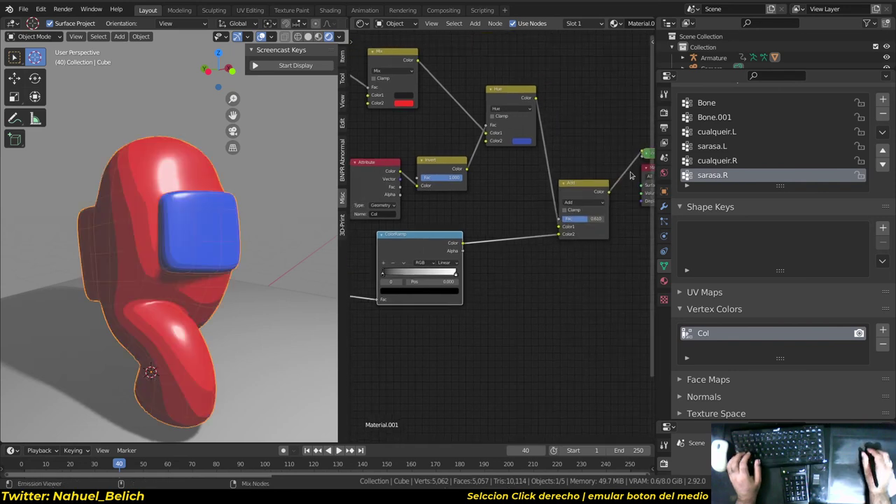
left_click_drag(444, 240, 501, 228, "ctrl+alt")
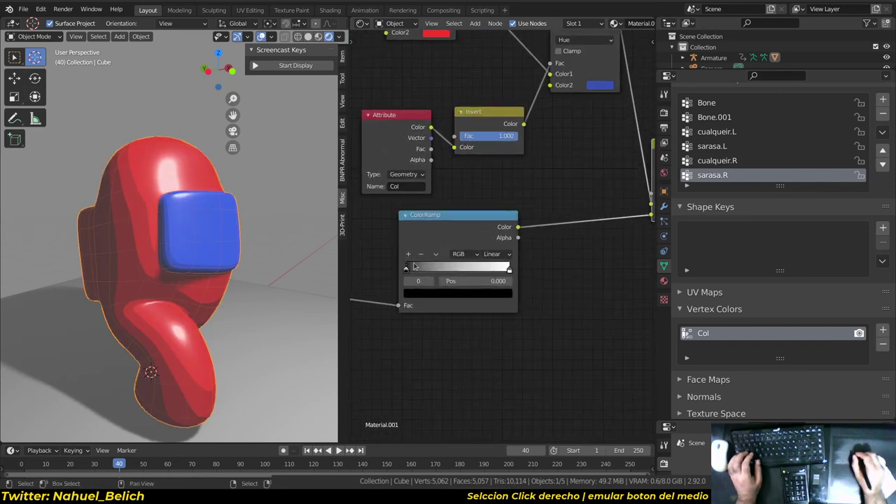
left_click_drag(414, 266, 442, 262)
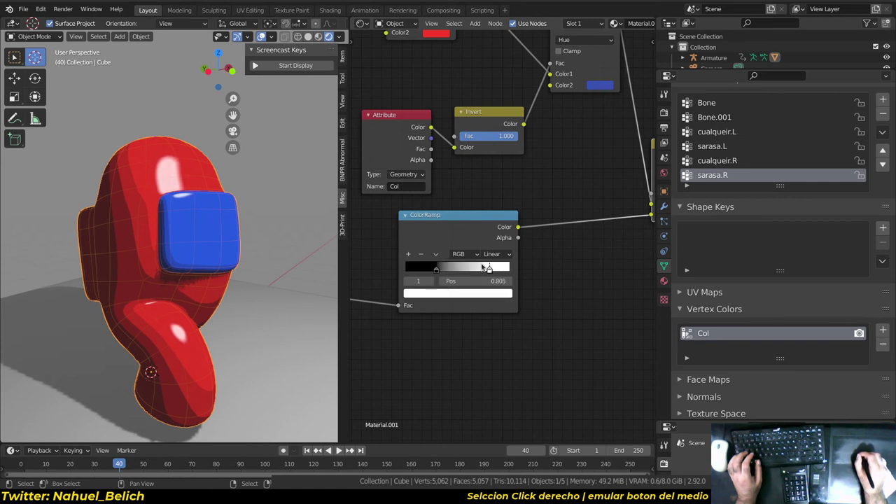
mouse_move(335, 266)
left_mouse_down("alt")
mouse_move(268, 223)
mouse_move(294, 218)
left_mouse_up("alt")
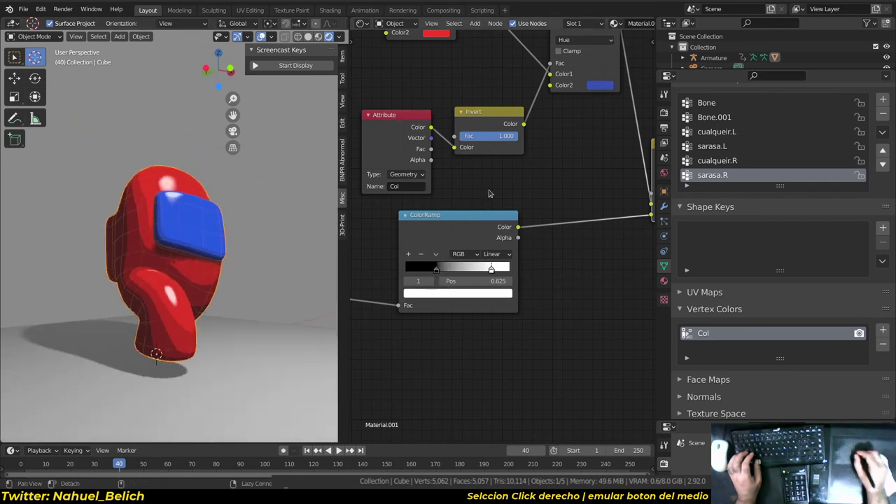
left_click_drag(648, 181, 542, 201, "alt")
mouse_move(175, 232)
left_mouse_down("alt")
mouse_move(116, 240)
mouse_move(223, 218)
mouse_move(140, 230)
left_mouse_up("alt")
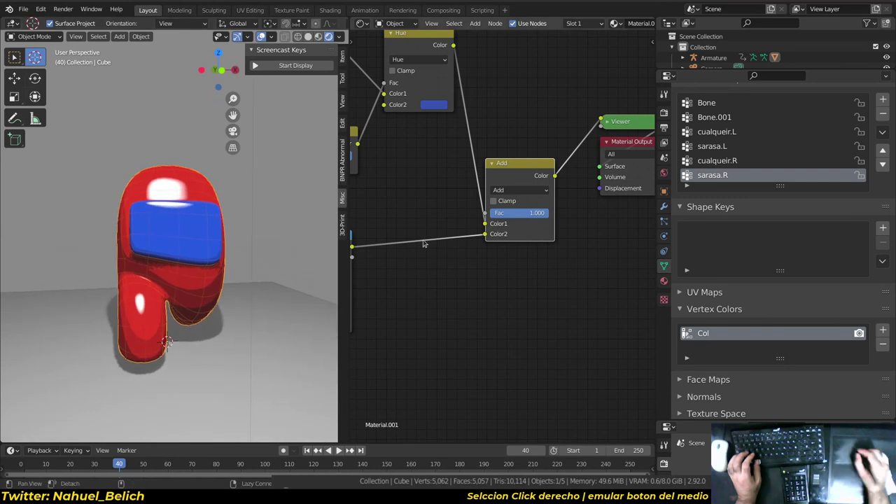
- Bring the ColorRamp and Invert nodes into view and start a new link from Invert's output
left_click_drag(456, 294, 550, 280, "alt")
mouse_move(229, 242)
left_mouse_down("alt")
mouse_move(187, 224)
mouse_move(181, 209)
mouse_move(188, 229)
left_mouse_up("alt")
mouse_move(519, 204)
left_mouse_down("alt")
mouse_move(431, 202)
mouse_move(454, 219)
mouse_move(502, 219)
left_mouse_up("alt")
left_click_drag(432, 233, 462, 137, "alt")
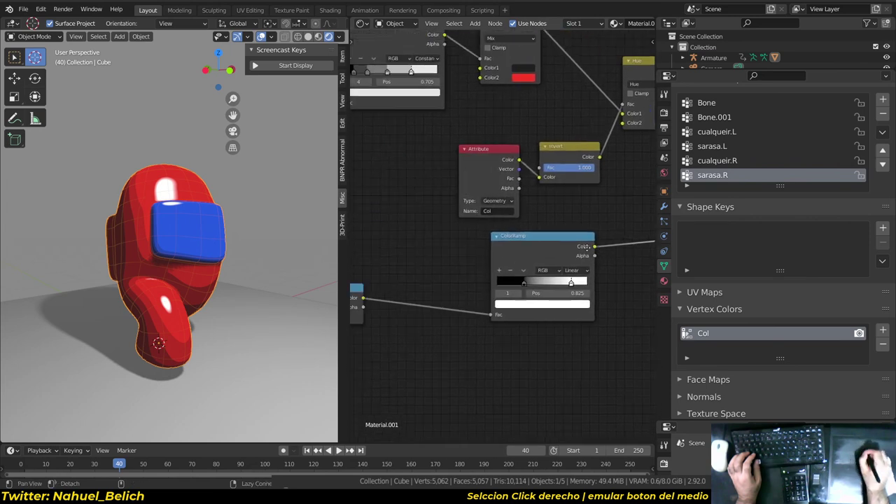
left_click_drag(430, 195, 487, 224)
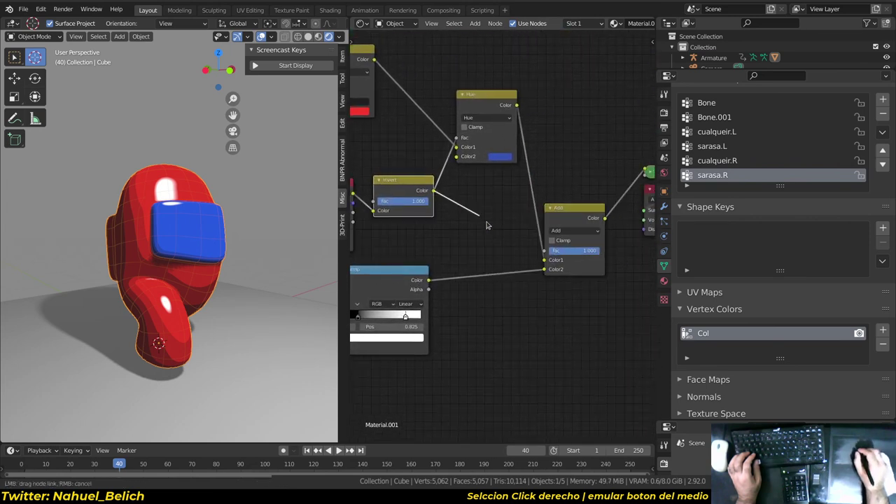
- Link the highlight into the Add node's Fac socket and check the shaded character
left_click_drag(550, 254, 547, 251)
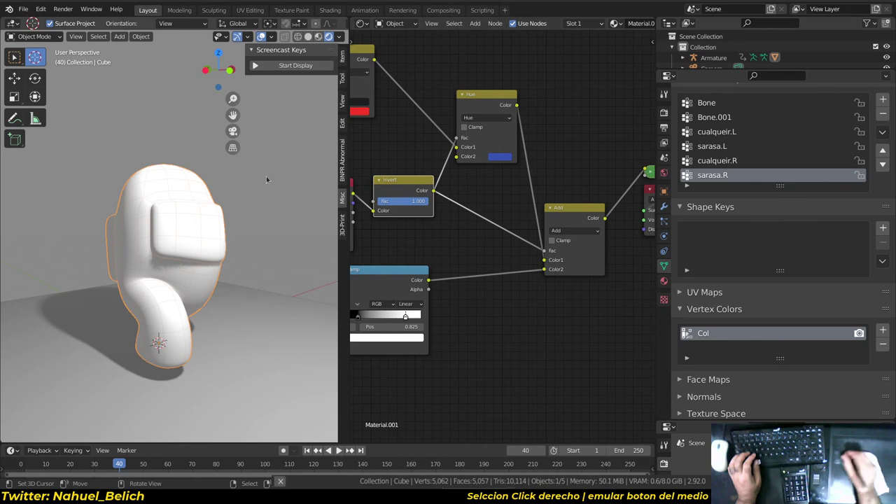
mouse_move(293, 216)
left_mouse_down("alt")
mouse_move(127, 185)
mouse_move(294, 188)
mouse_move(246, 188)
mouse_move(263, 273)
mouse_move(233, 187)
left_mouse_up("alt")
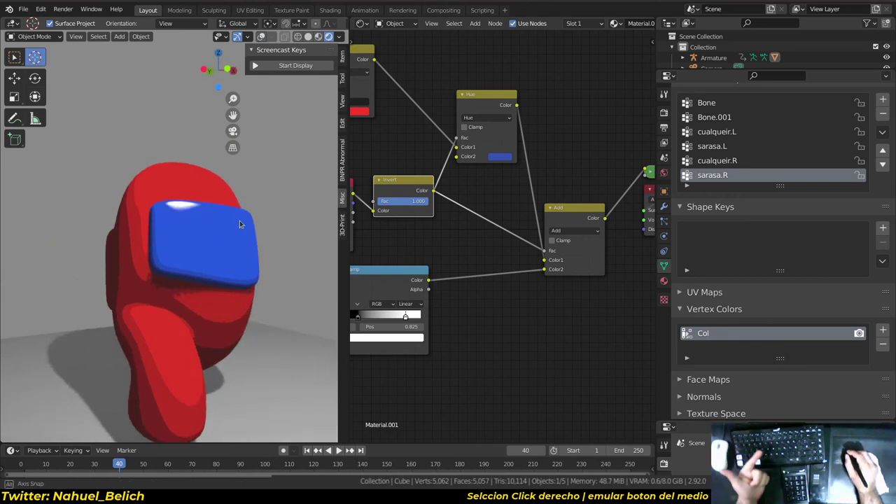
left_click_drag(239, 219, 226, 221, "alt")
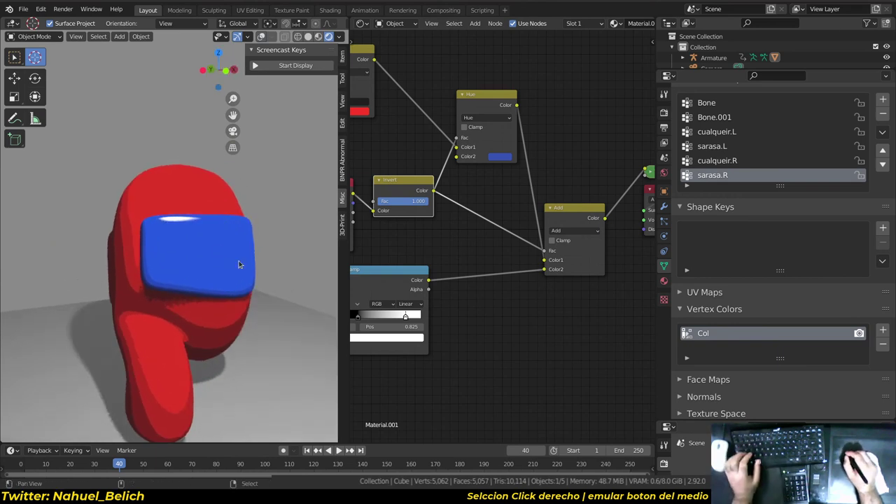
left_click_drag(238, 264, 256, 257, "alt")
- Hide the N sidebar and slide the Viewer node toward Material Output
left_click_drag(247, 56, 315, 60)
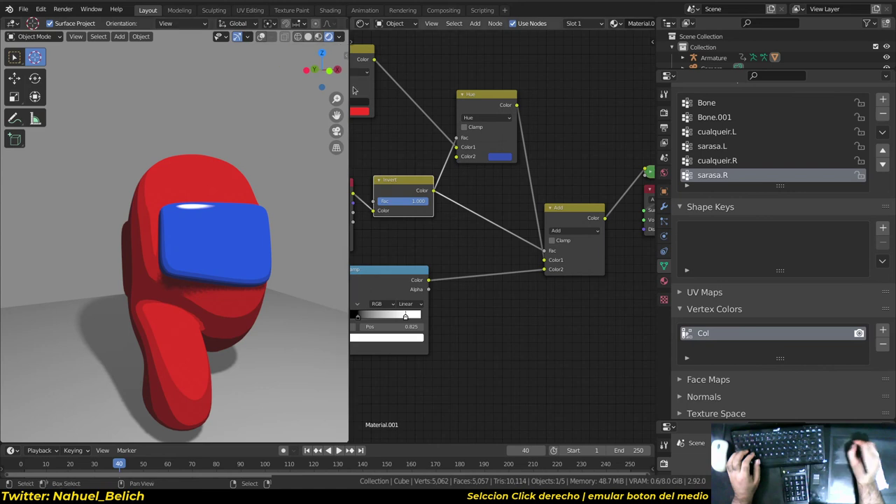
left_click_drag(252, 224, 231, 224, "alt")
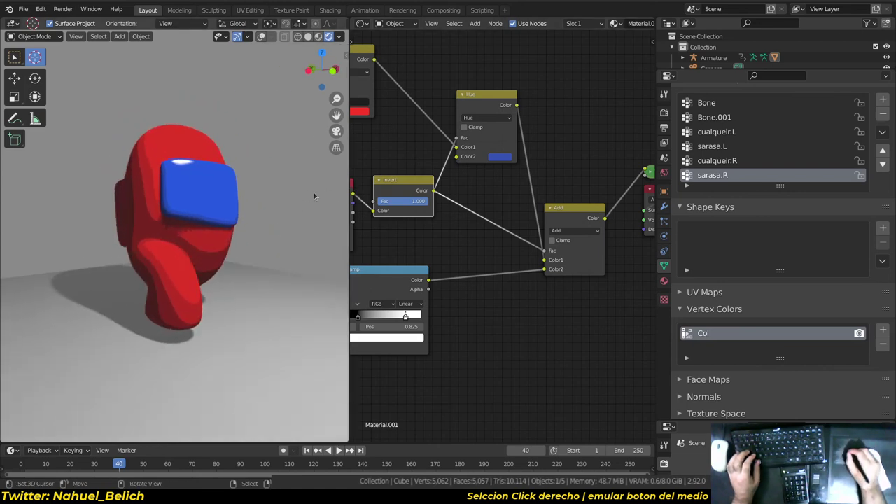
mouse_move(484, 210)
left_mouse_down("ctrl+alt")
mouse_move(476, 276)
mouse_move(561, 260)
mouse_move(576, 247)
left_mouse_up("ctrl+alt")
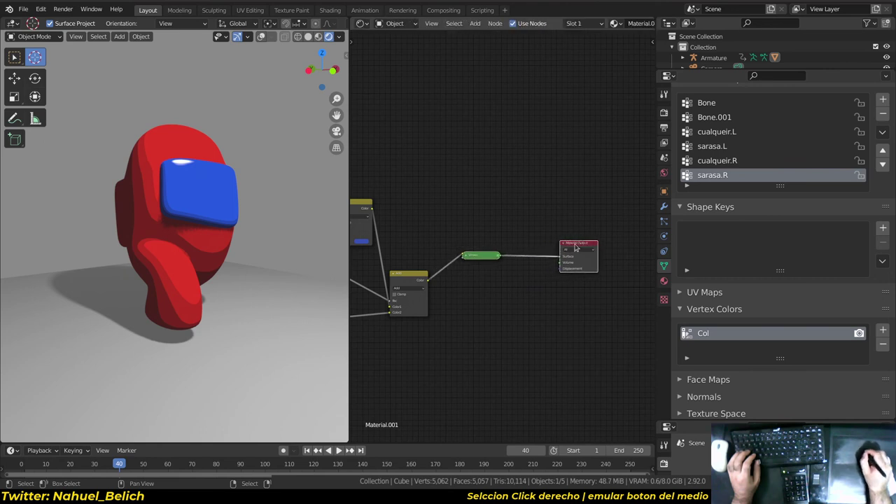
left_click_drag(493, 260, 530, 259)
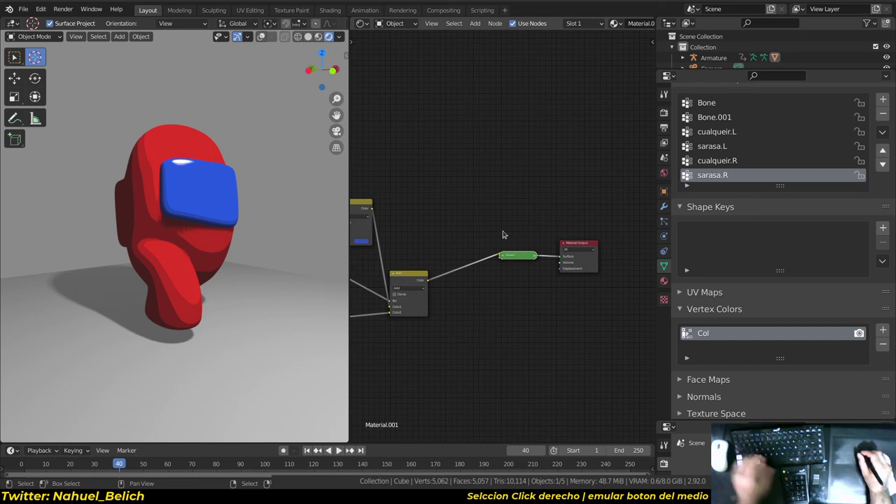
middle_click_drag(494, 236, 530, 234)
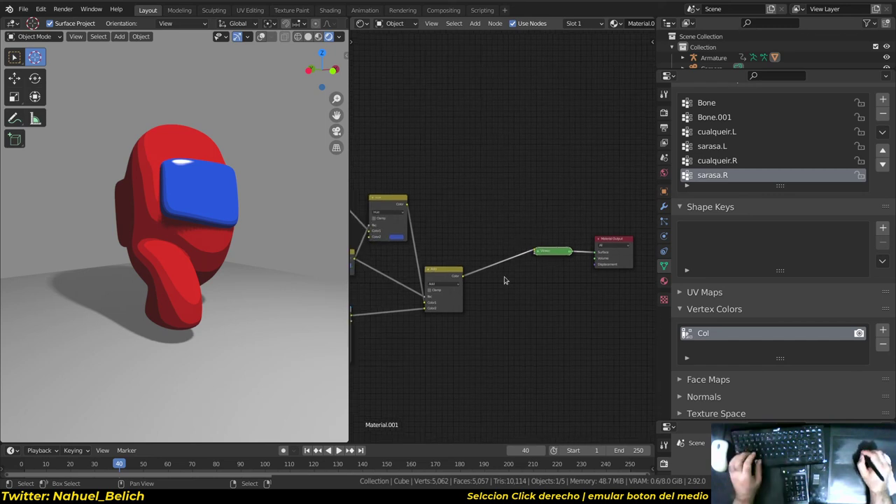
scroll(530, 246, "up", 1)
- Add a Layer Weight node, preview its Fresnel output, and set Blend to 0.2
scroll(522, 230, "up", 1)
key("shift+a")
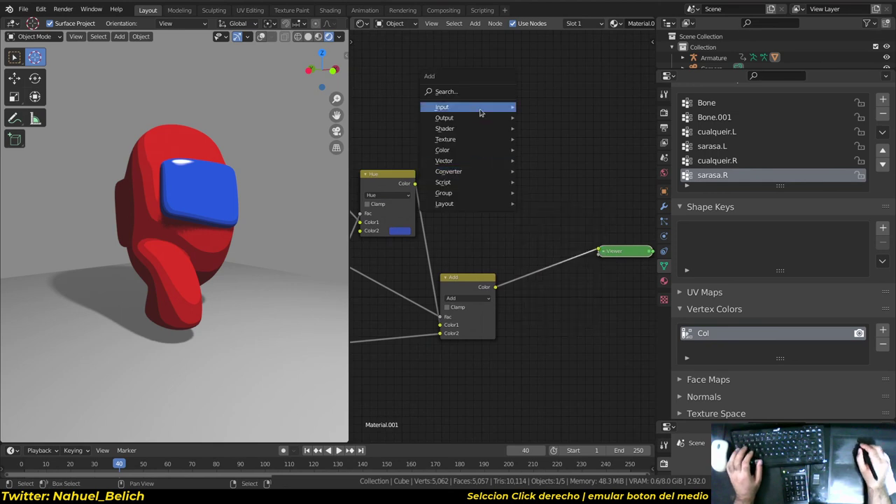
mouse_move(465, 106)
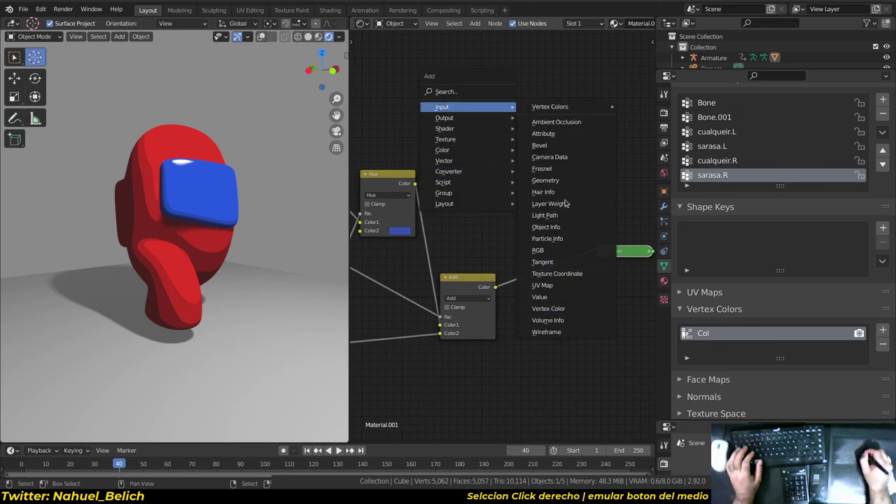
left_click(553, 203)
left_click(519, 202)
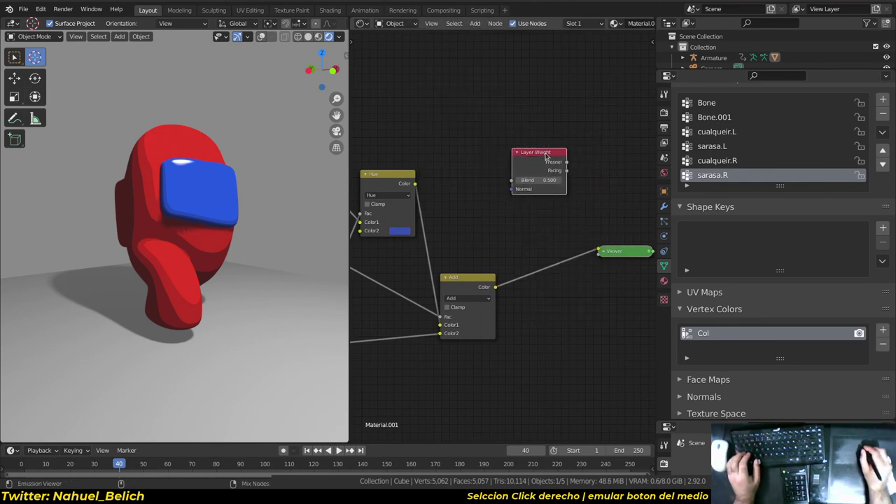
left_click(514, 202, "ctrl+shift")
key("shift+a")
key("Escape")
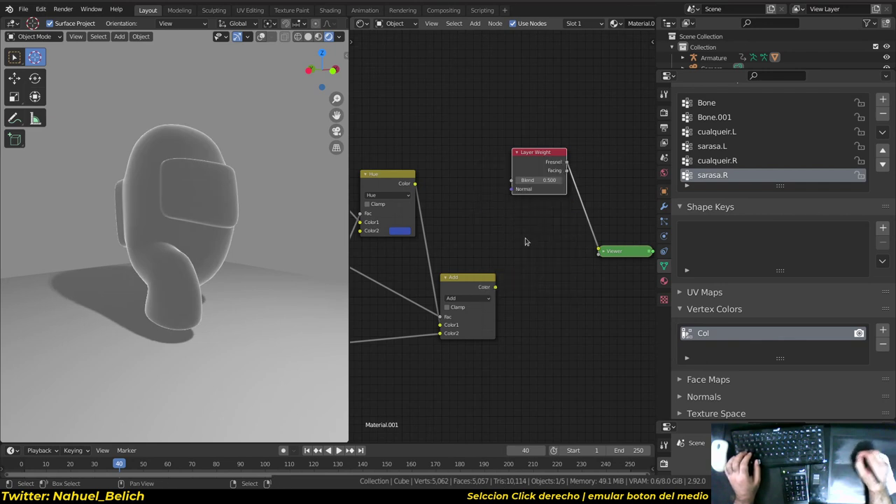
mouse_move(546, 180)
left_mouse_down()
mouse_move(522, 180)
mouse_move(531, 182)
left_mouse_up()
- Insert a ColorRamp on the Fresnel-to-Viewer link with the white stop at 0.498
key("shift+a")
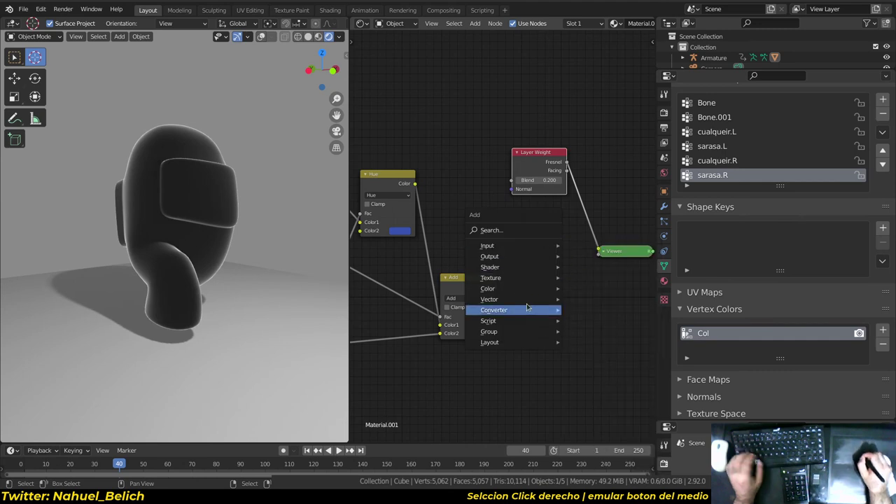
left_click(592, 169)
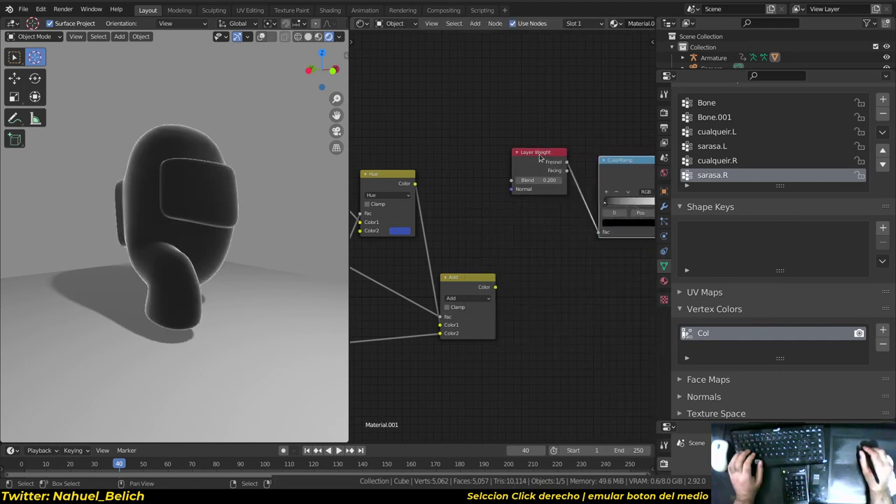
left_click(499, 212)
left_click_drag(550, 213, 539, 210)
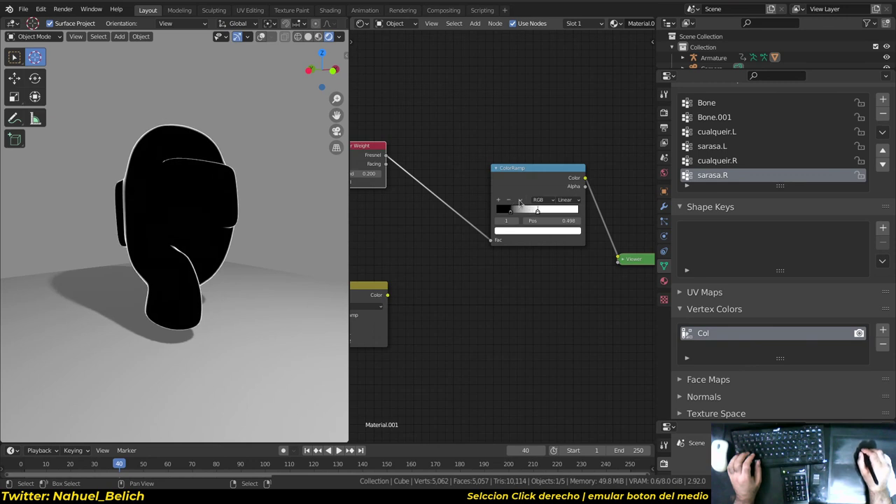
left_click(520, 202)
scroll(396, 294, "down", 4)
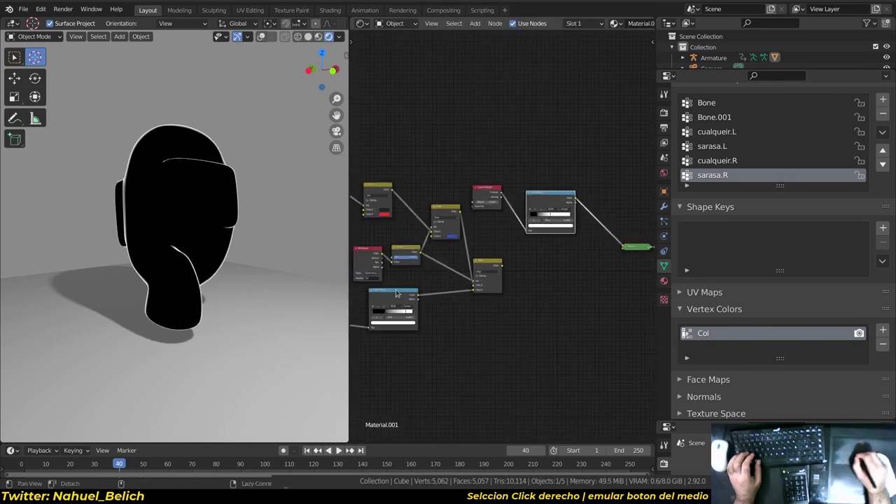
- Duplicate the Invert node onto the link between ColorRamp and Viewer
key("shift+d")
left_click(603, 222)
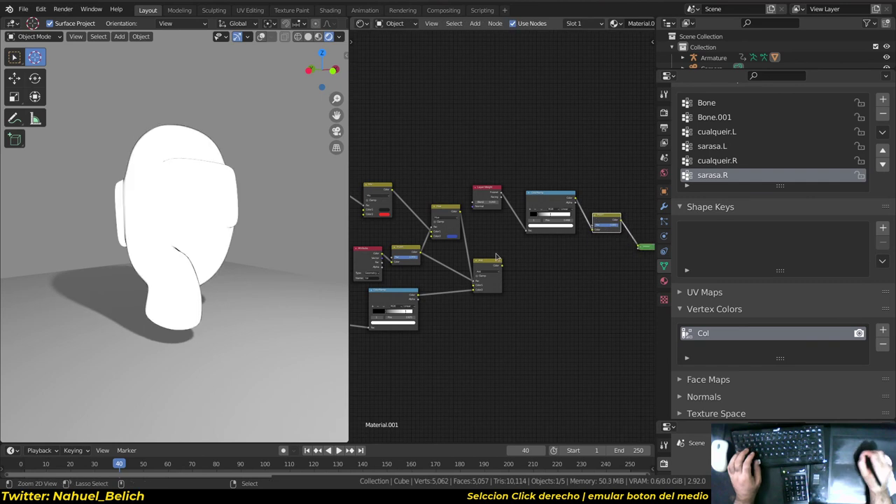
scroll(515, 224, "up", 2)
middle_click_drag(506, 277, 431, 263)
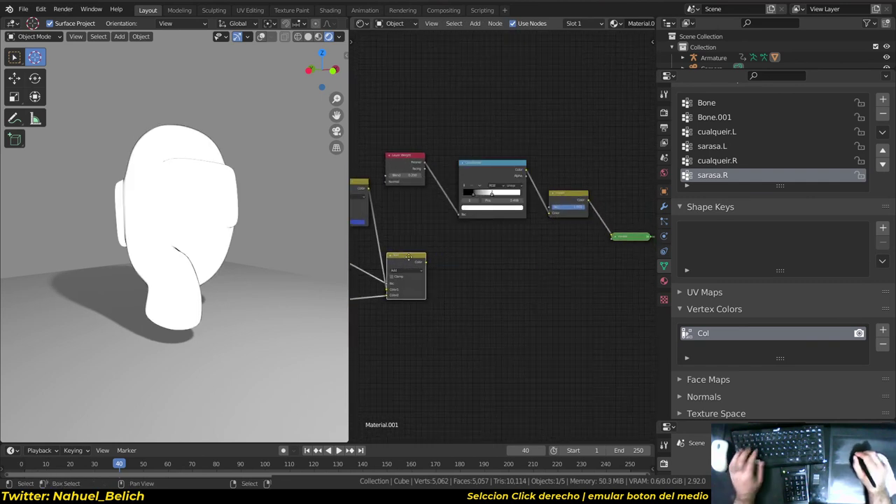
- Insert a duplicated Mix node before the Viewer, feed the toon colour to Color2, and set Multiply
key("shift+d")
left_click(605, 236)
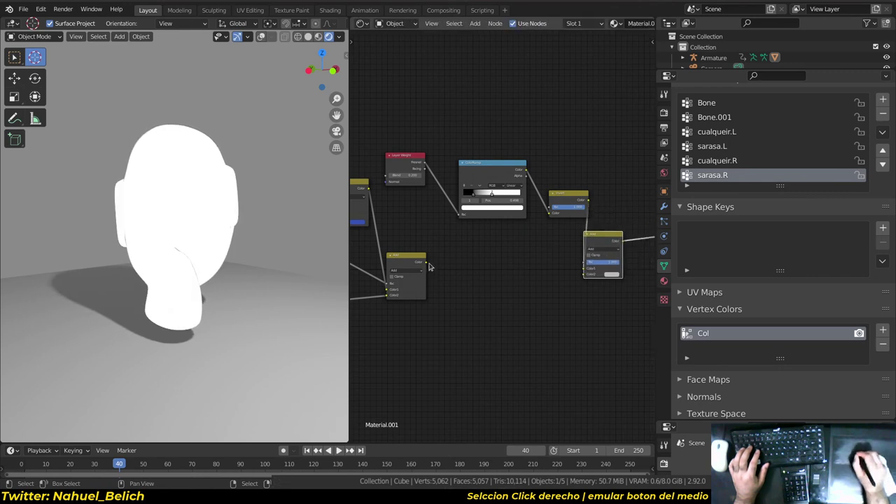
left_click_drag(583, 277, 583, 275)
left_click(607, 249)
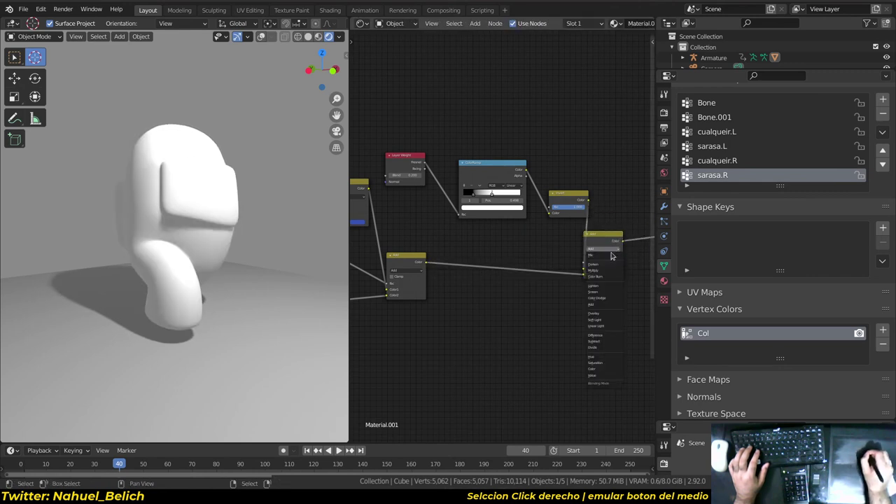
left_click(610, 273)
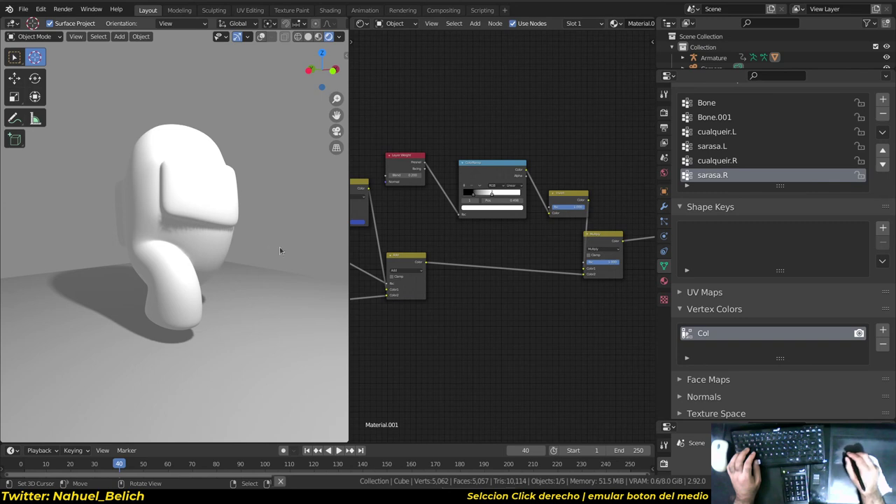
middle_click_drag(490, 294, 410, 280)
middle_click_drag(215, 278, 251, 196)
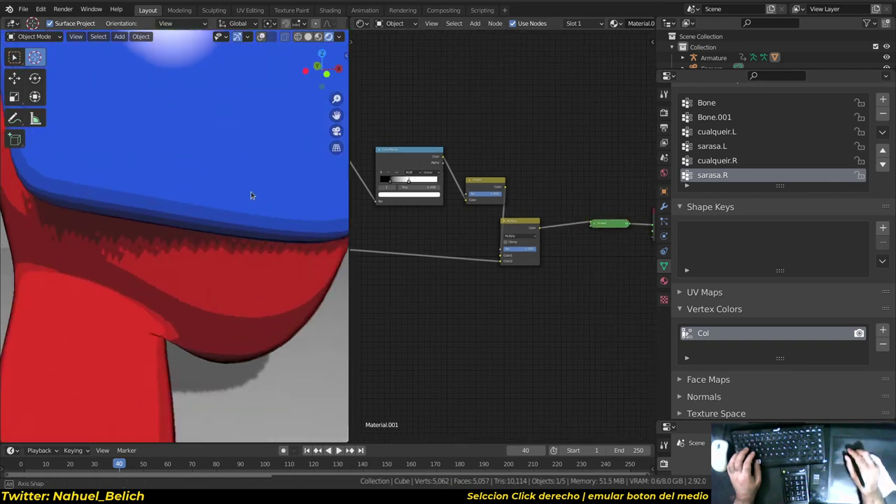
scroll(250, 195, "down", 4)
middle_click_drag(221, 230, 338, 238)
- Tune the ColorRamp stops, black near 0.052 and white mid-ramp, to sharpen the rim
middle_click_drag(415, 243, 481, 270)
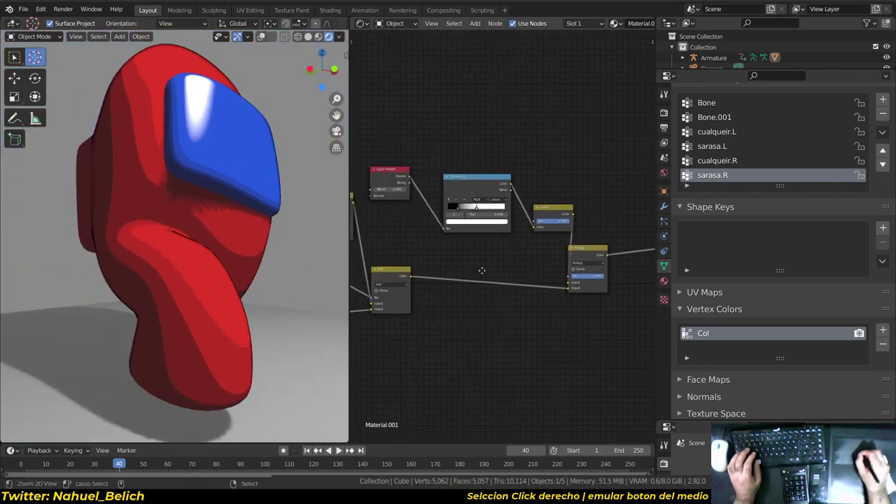
scroll(481, 271, "up", 2)
left_click_drag(455, 151, 472, 153)
left_click_drag(495, 193, 524, 194)
left_click_drag(446, 194, 436, 195)
left_click_drag(483, 145, 460, 139)
left_click_drag(500, 188, 423, 189)
scroll(175, 250, "down", 3)
middle_click_drag(174, 250, 300, 297)
scroll(498, 273, "down", 4)
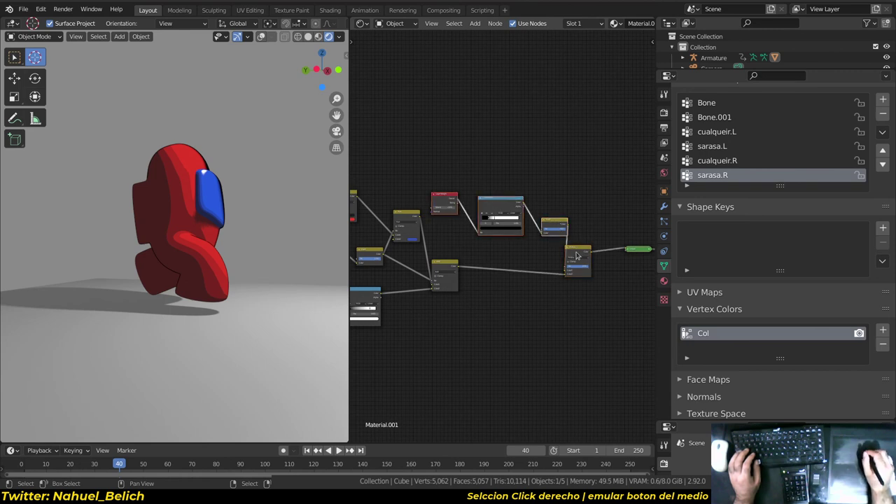
- Delete the rim outline nodes, then undo to restore them
key("ctrl+x")
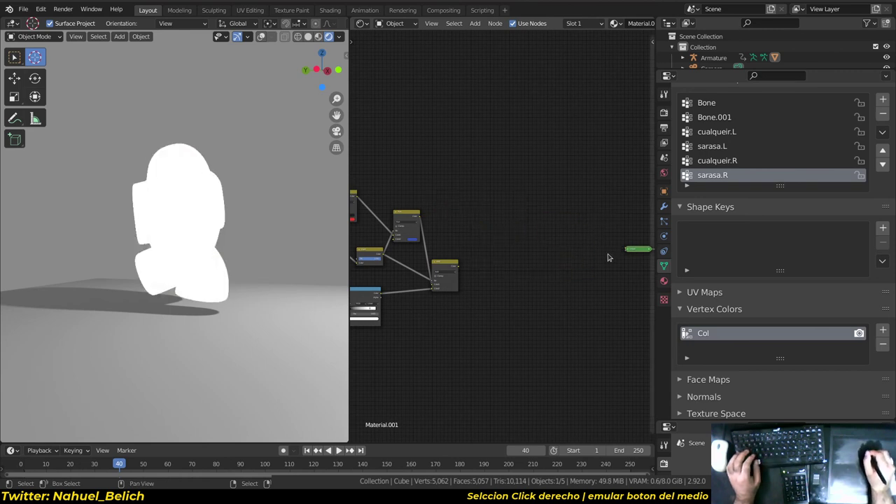
scroll(568, 266, "down", 4, "ctrl")
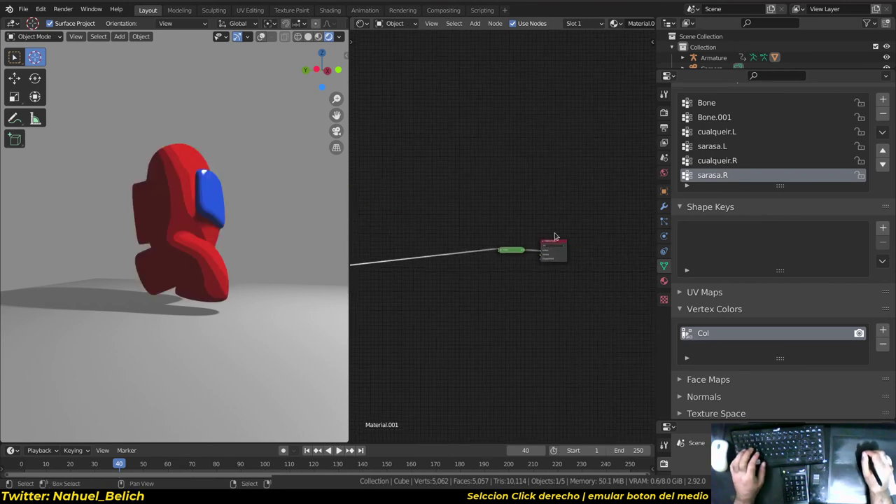
key("ctrl+z")
key("ctrl+z")
key("ctrl+z")
- Widen the node editor area by dragging its border
scroll(564, 272, "up", 2)
scroll(548, 220, "up", 2)
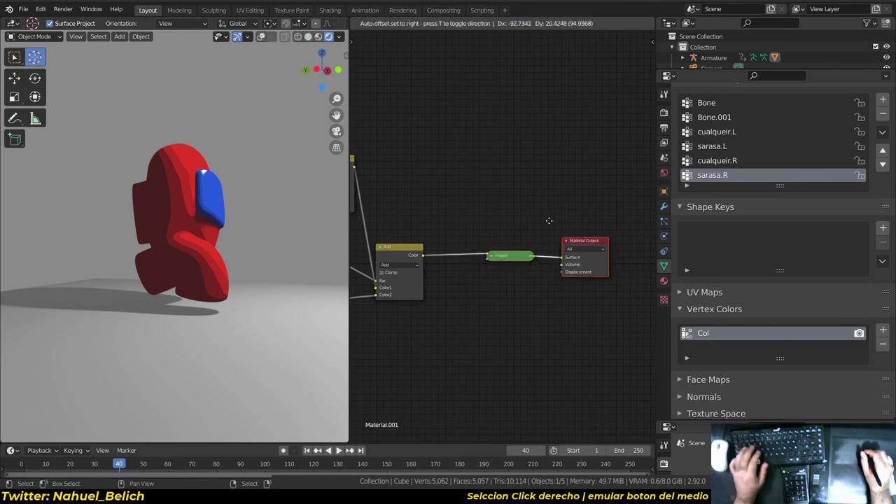
middle_click_drag(280, 232, 219, 255)
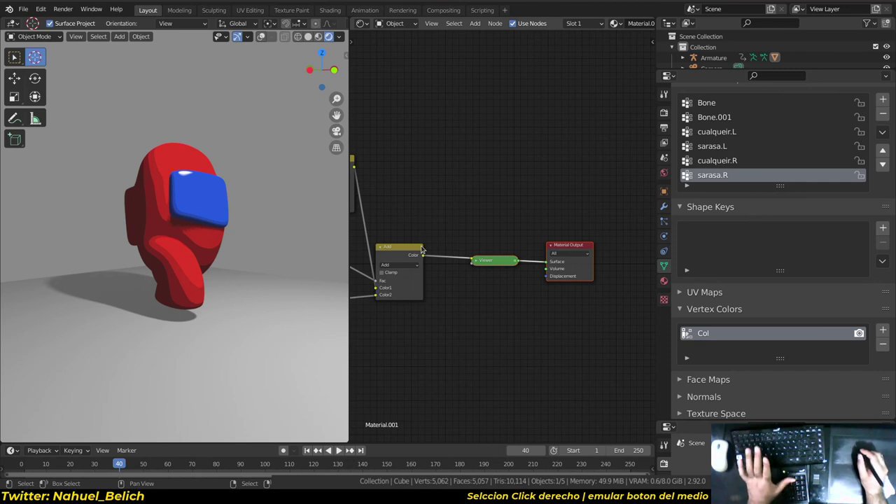
left_click_drag(656, 308, 696, 304)
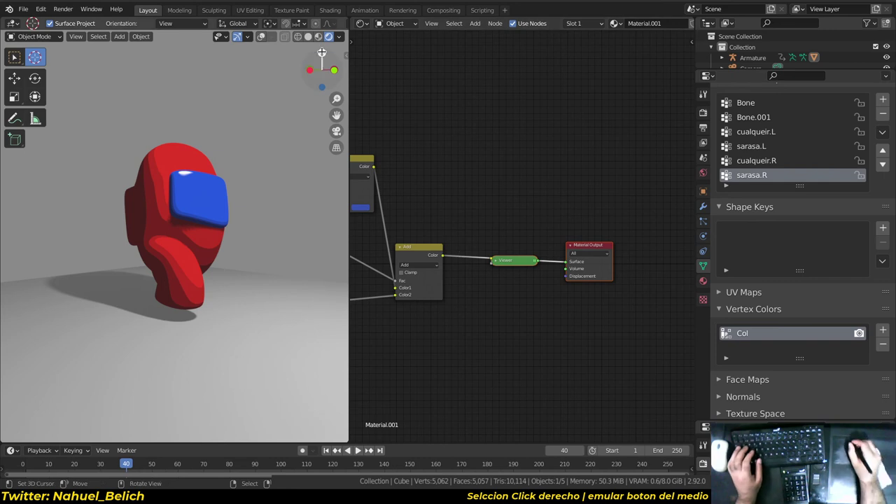
- Switch the node editor area to an empty Image Editor with Shift+F10
key("shift+F10")
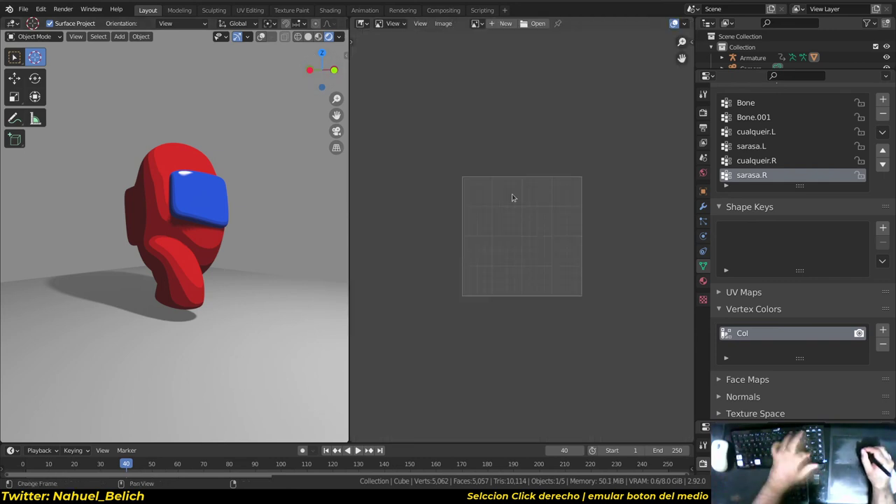
mouse_move(292, 215)
left_mouse_down("alt")
mouse_move(279, 241)
mouse_move(278, 204)
mouse_move(277, 239)
mouse_move(276, 220)
left_mouse_up("alt")
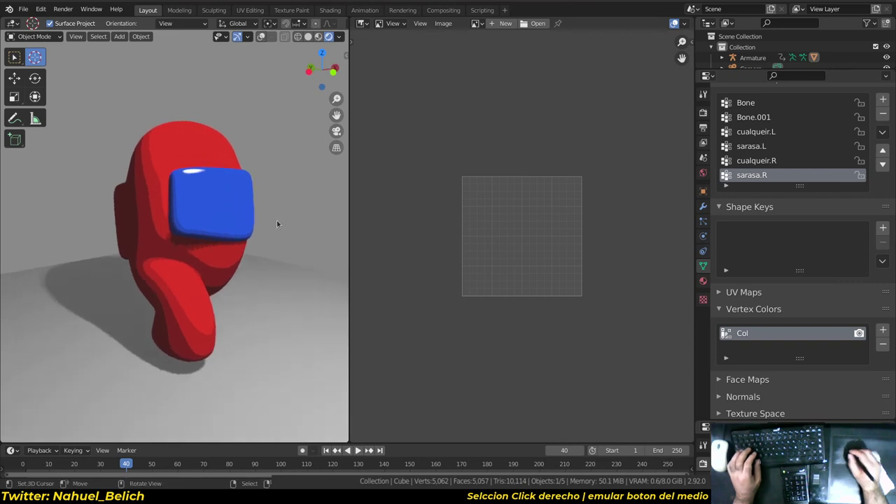
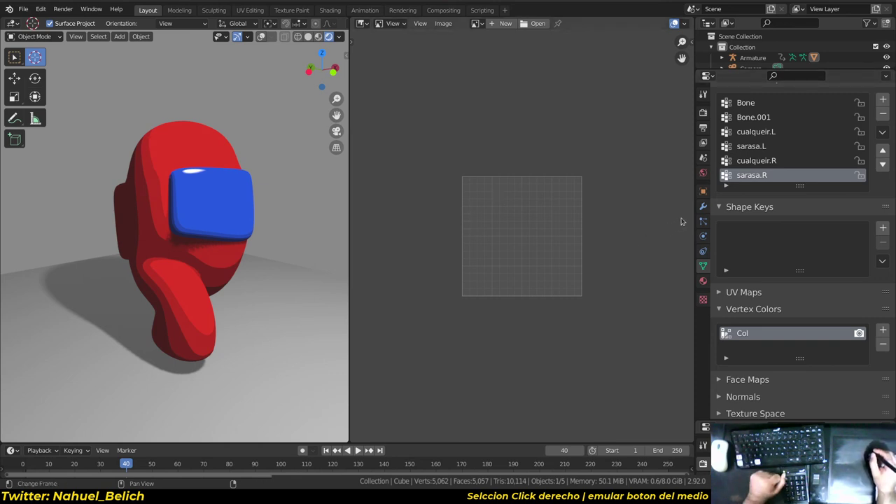
- Enable Freestyle in the Render properties, keeping its 1.000 px line thickness
left_click(704, 112)
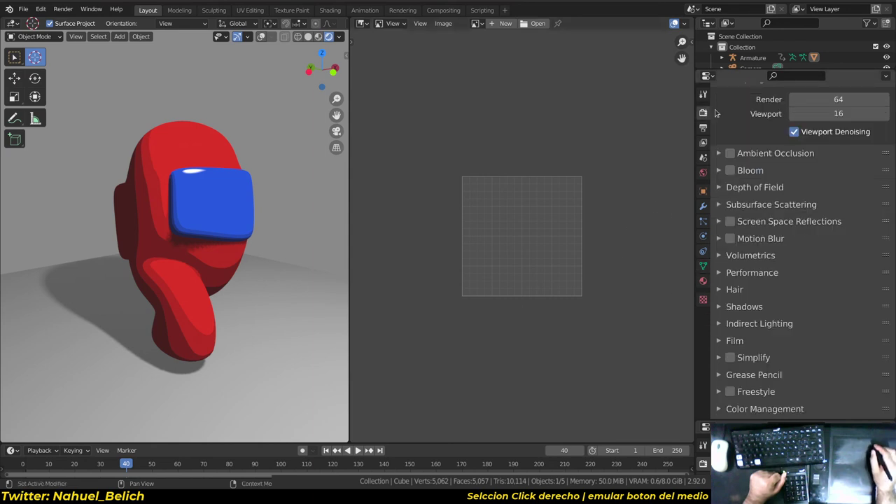
left_click(719, 391)
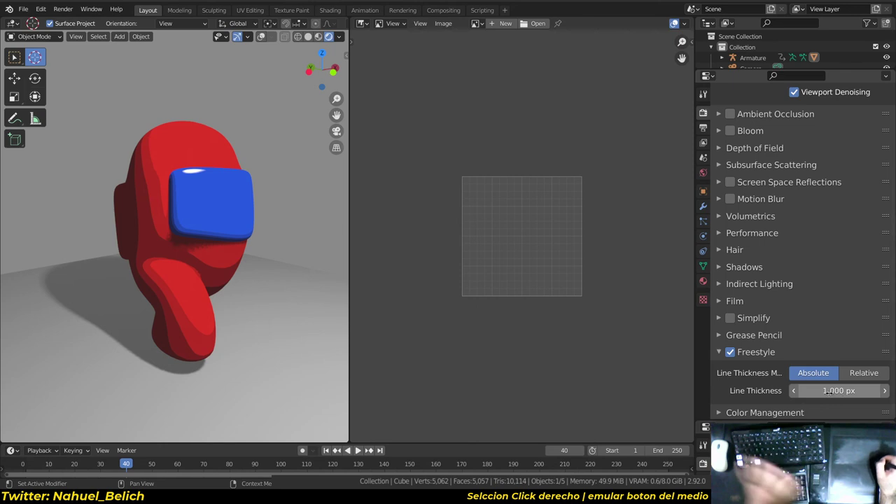
left_click(739, 356)
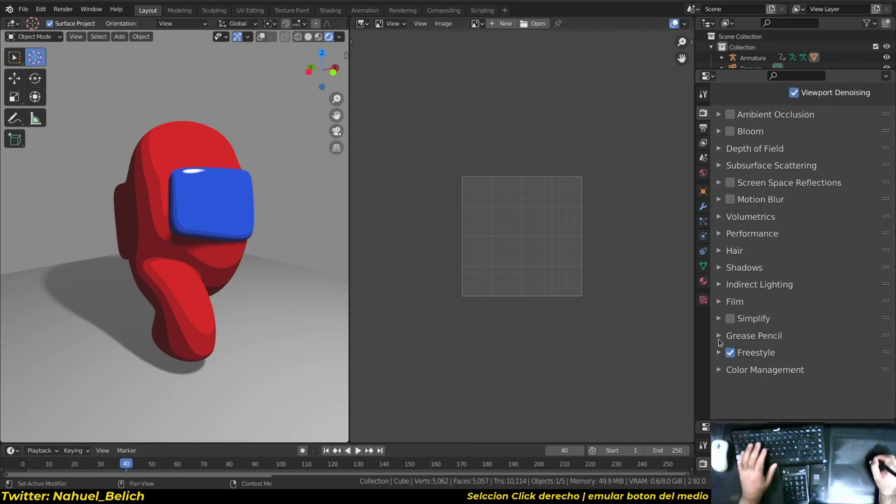
left_click_drag(694, 155, 688, 144)
- Open the View Layer properties and collapse the View Layer and Passes sections
left_click(698, 142)
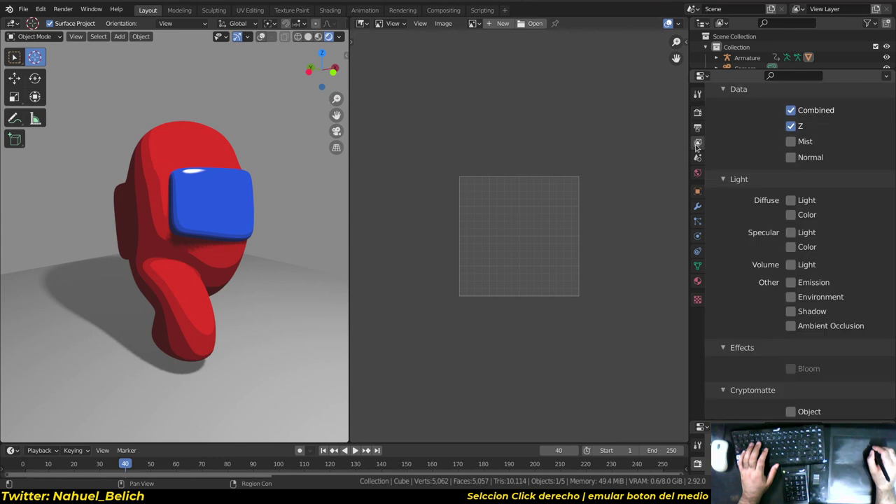
scroll(729, 215, "up", 2)
scroll(728, 215, "up", 1)
left_click(726, 121)
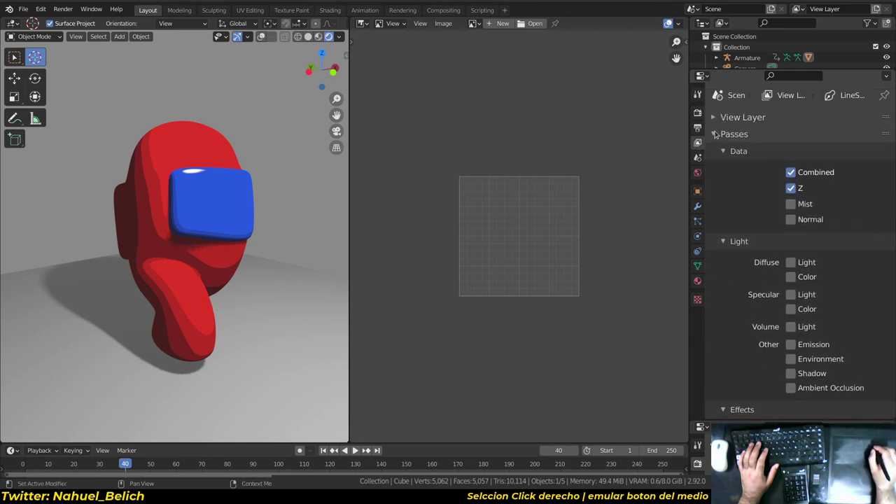
left_click(716, 133)
left_click(714, 152)
left_click(714, 168)
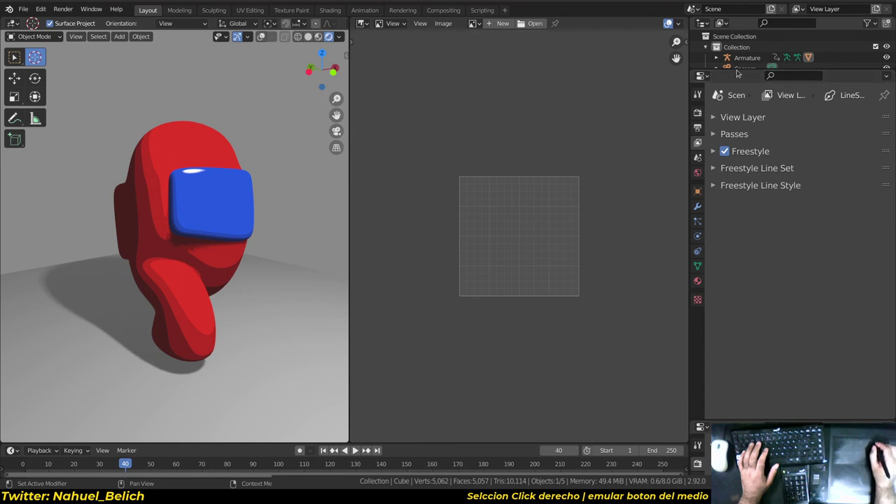
left_click_drag(738, 67, 738, 34)
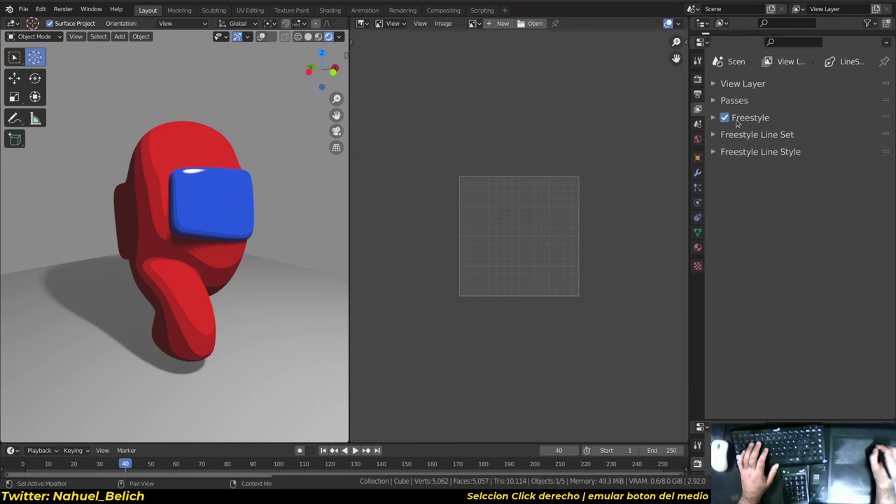
- Review the view layer's Freestyle, Freestyle Line Set and Freestyle Line Style panels
left_click(713, 117)
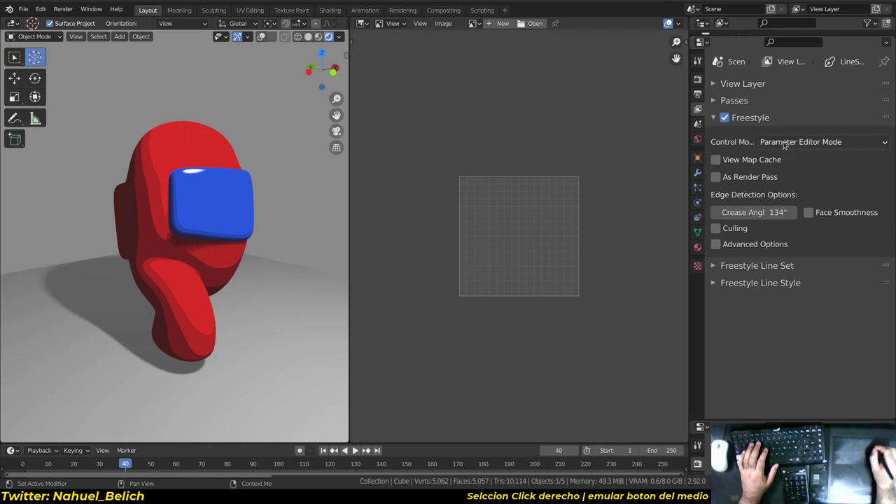
left_click(714, 117)
left_click(714, 135)
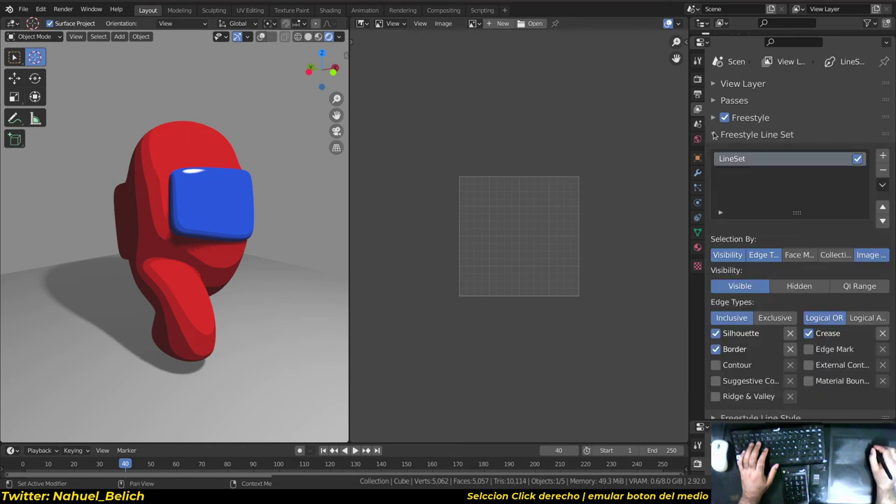
scroll(750, 140, "down", 1)
scroll(746, 198, "down", 1)
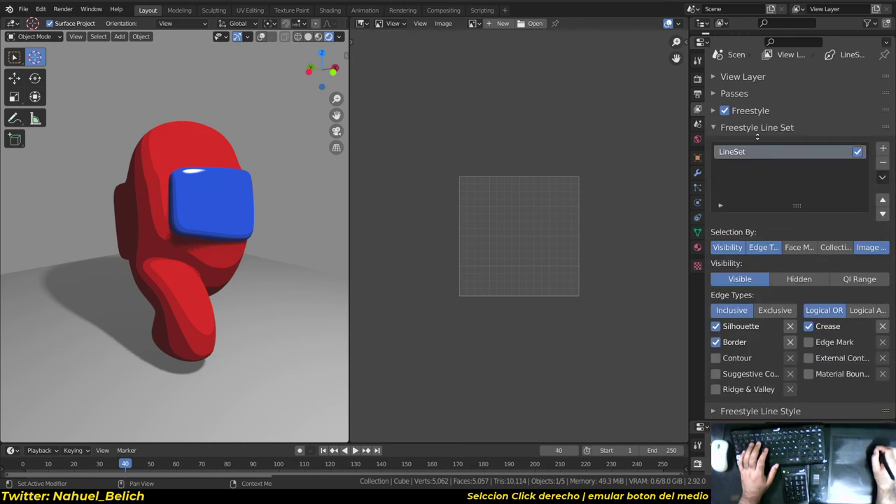
left_click(716, 128)
left_click(717, 144)
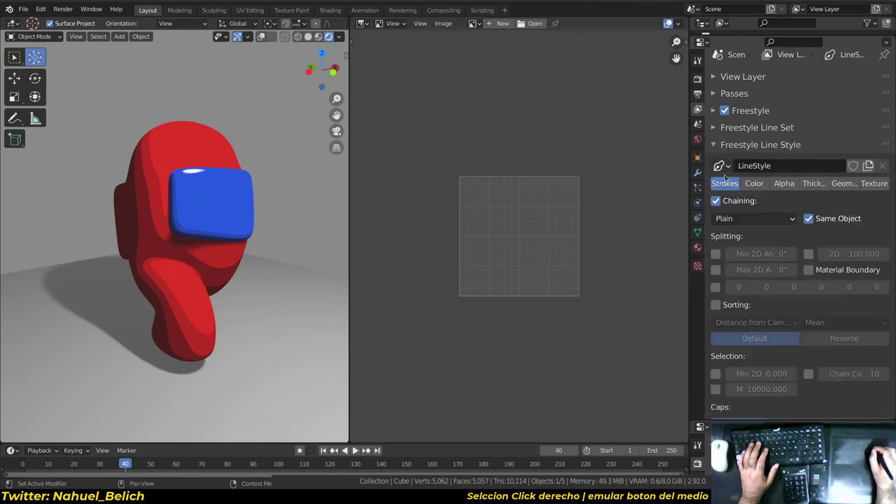
left_click(719, 145)
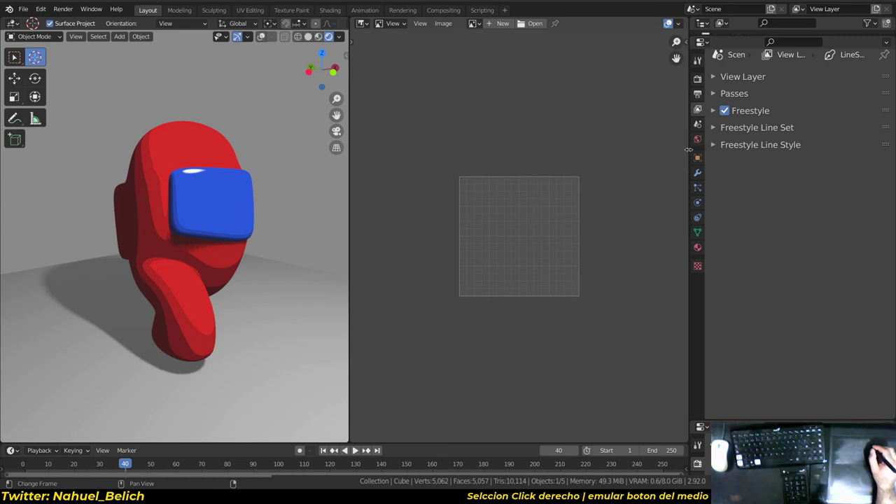
- Resize the viewport and settings areas, and split the viewport into two side-by-side views
left_click_drag(349, 195, 415, 195)
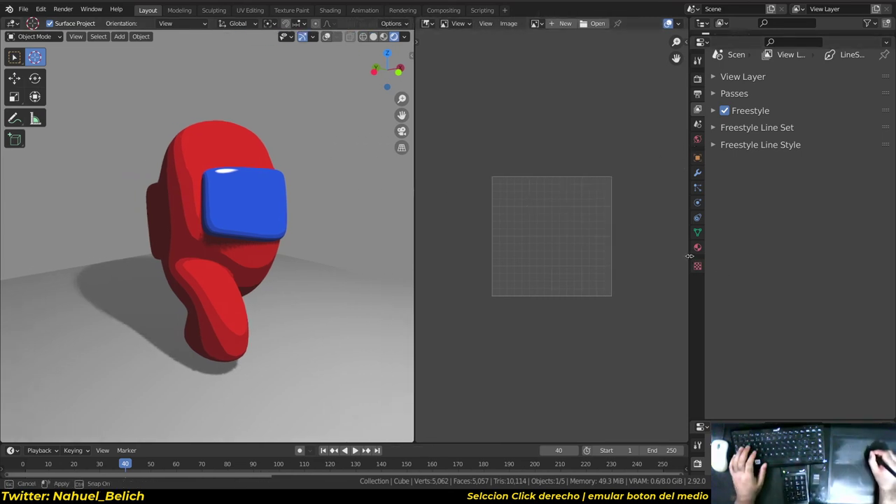
left_click_drag(692, 261, 771, 261)
left_click_drag(413, 261, 442, 261)
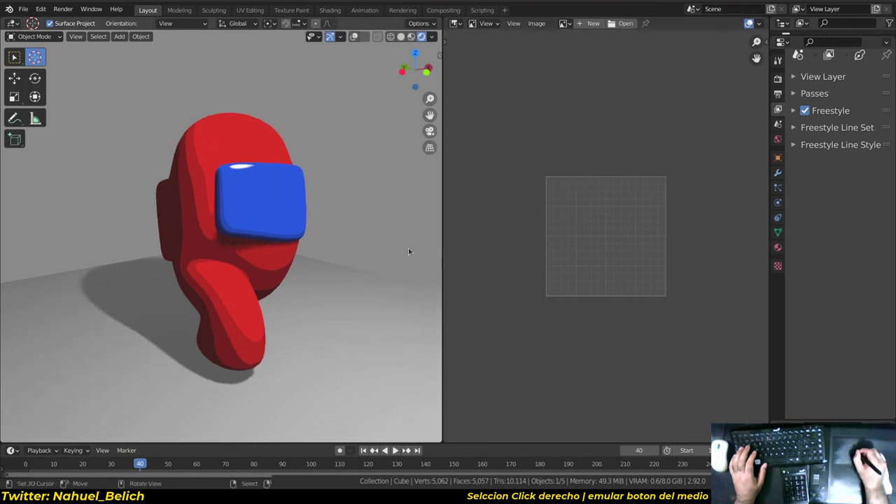
left_click_drag(3, 32, 208, 47)
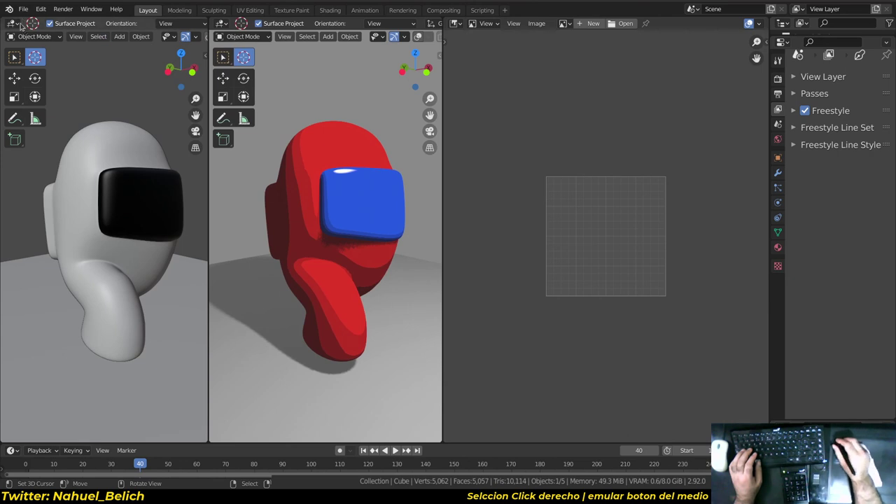
- Make the left view a Properties editor showing the View Layer's Freestyle Line Set
left_click(13, 23)
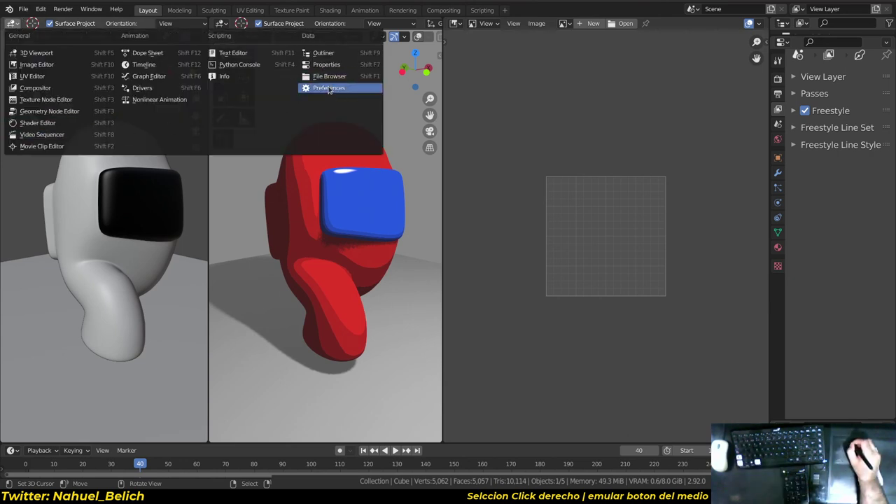
left_click(341, 66)
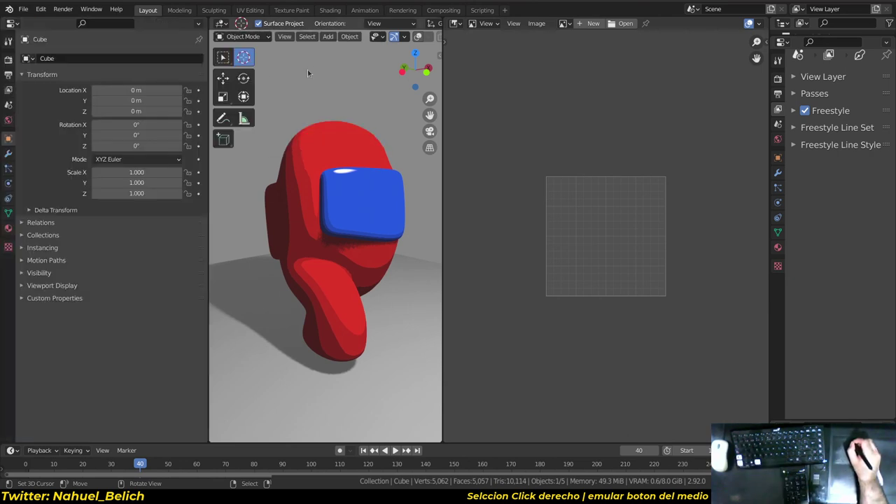
left_click(8, 91)
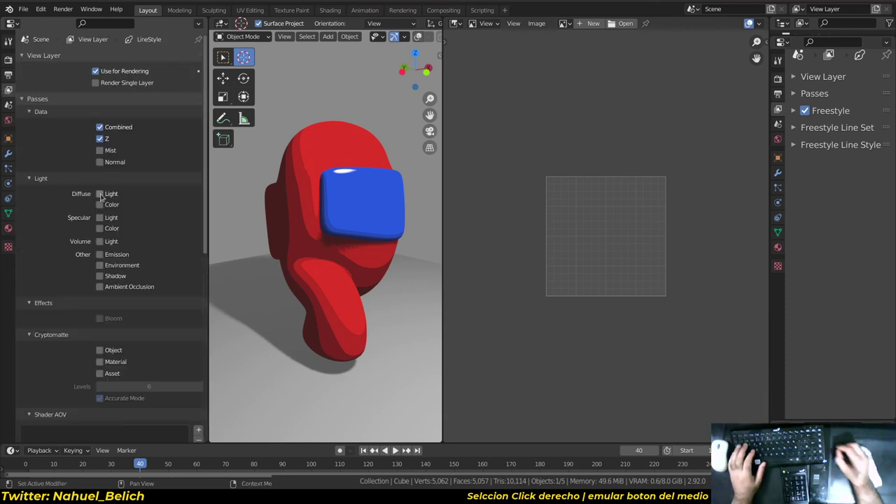
left_click_drag(19, 62, 29, 227)
left_click(29, 93)
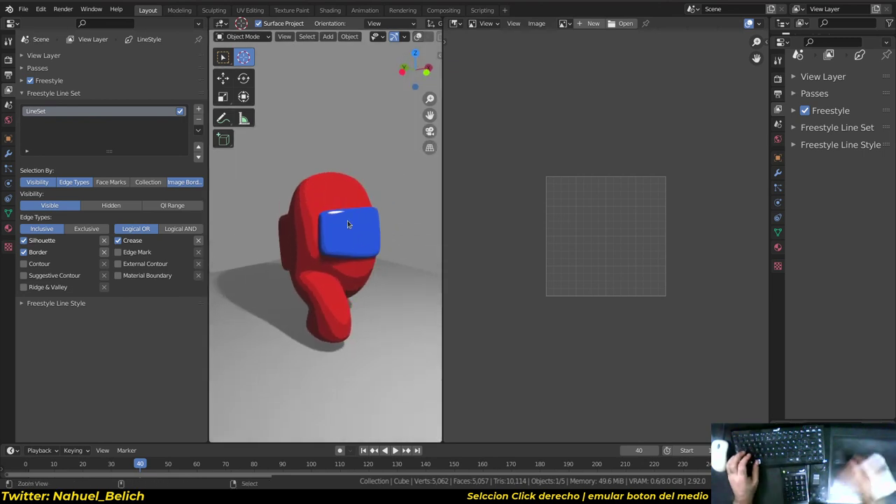
- Look through the scene camera and set the output resolution height to 2208 px
key("KP_0")
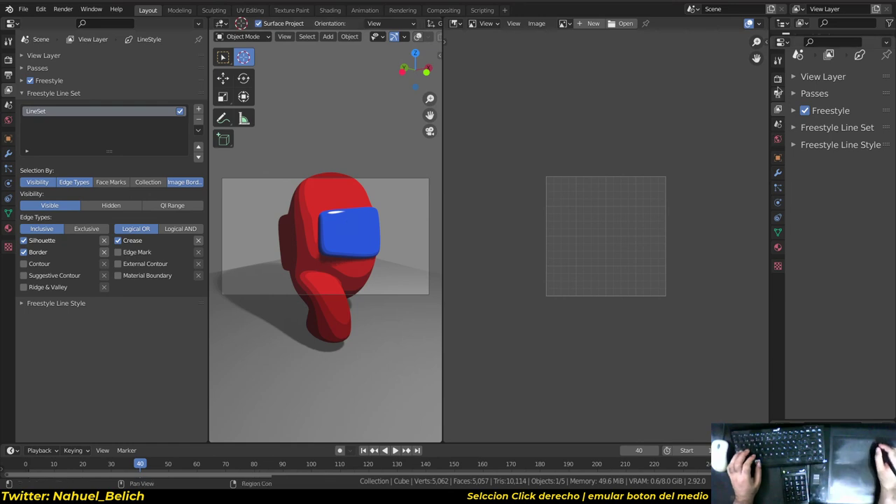
left_click(778, 79)
left_click(778, 108)
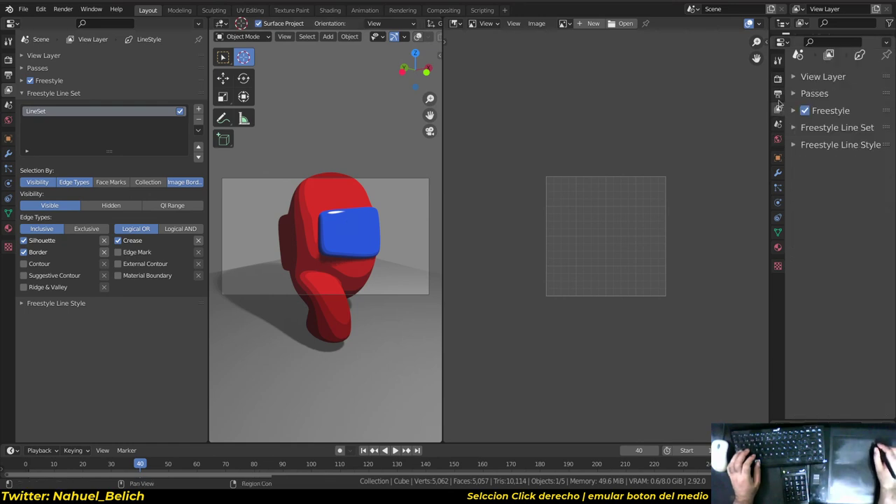
left_click(778, 93)
mouse_move(862, 111)
left_mouse_down()
mouse_move(886, 111)
mouse_move(875, 111)
left_mouse_up()
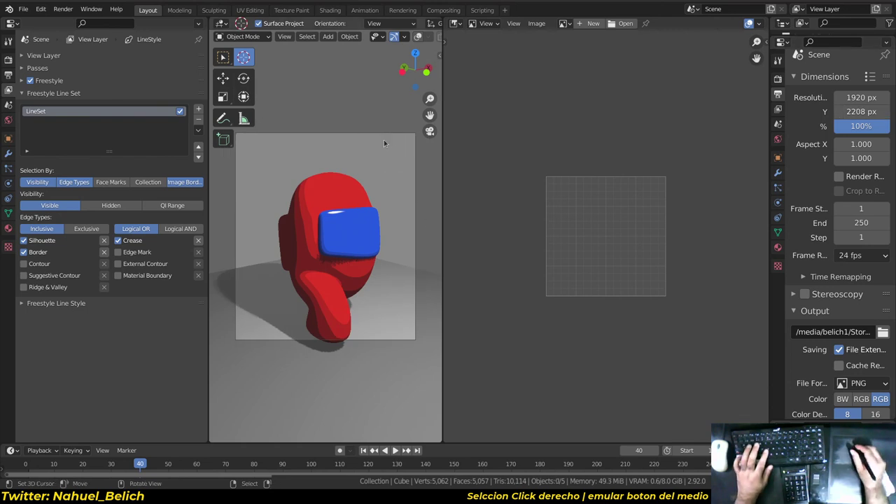
- Lock the camera to the view and reframe the red character inside the camera frame
key("n")
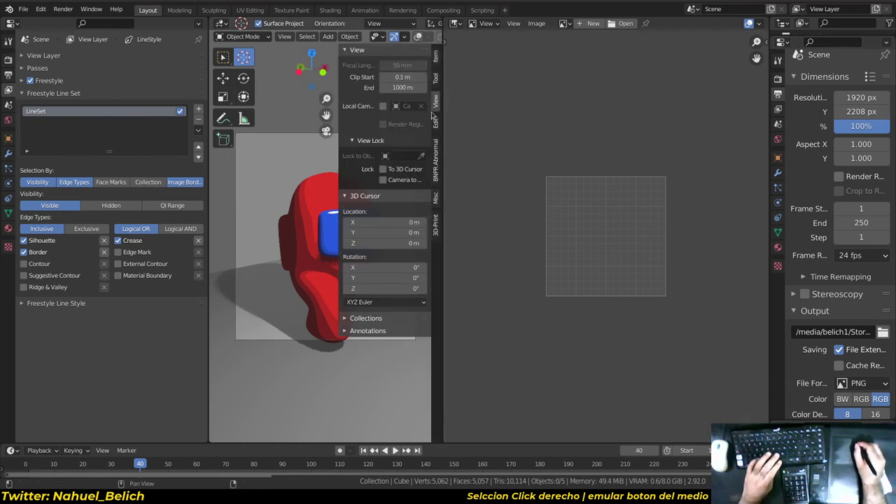
left_click(383, 180)
left_click_drag(308, 188, 384, 171, "alt")
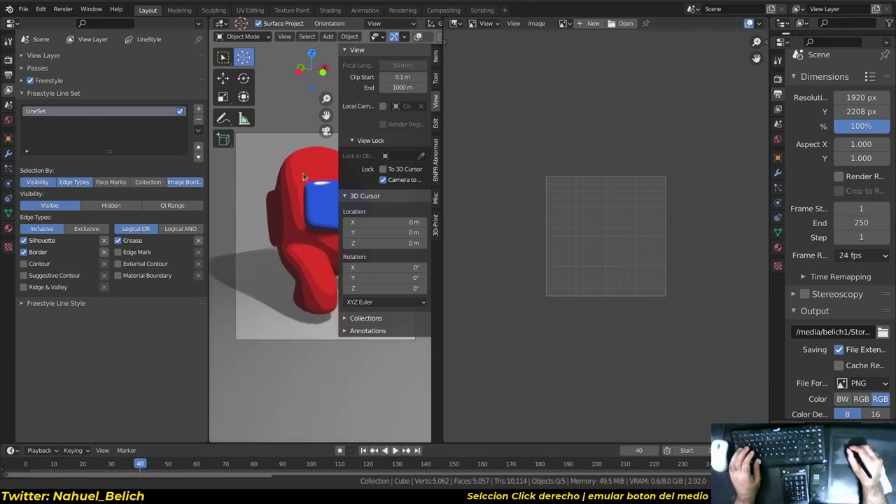
key("n")
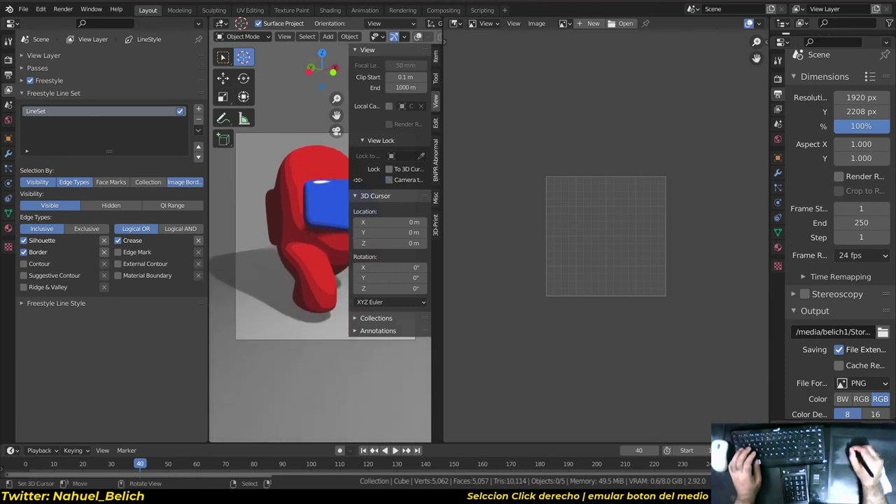
mouse_move(371, 278)
left_mouse_down("alt")
mouse_move(385, 258)
mouse_move(378, 295)
mouse_move(381, 249)
left_mouse_up("alt")
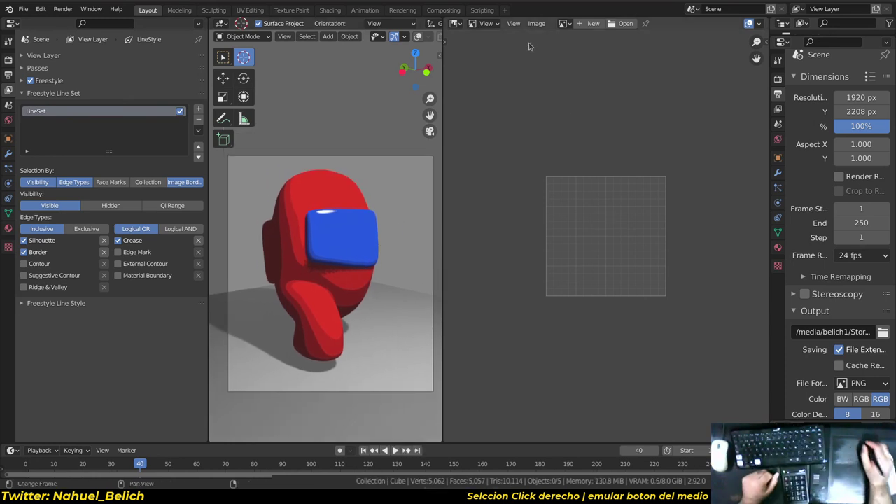
- Show the Render Result and re-render at 50% resolution size
left_click(564, 26)
left_click(572, 49)
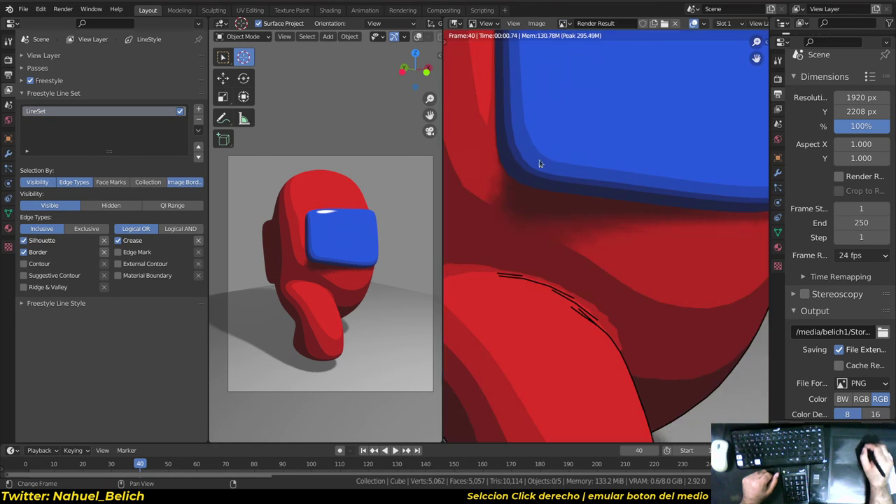
mouse_move(586, 168)
middle_mouse_down("ctrl")
mouse_move(592, 195)
mouse_move(603, 182)
middle_mouse_up("ctrl")
mouse_move(869, 128)
left_mouse_down()
mouse_move(818, 131)
mouse_move(836, 127)
left_mouse_up()
key("F12")
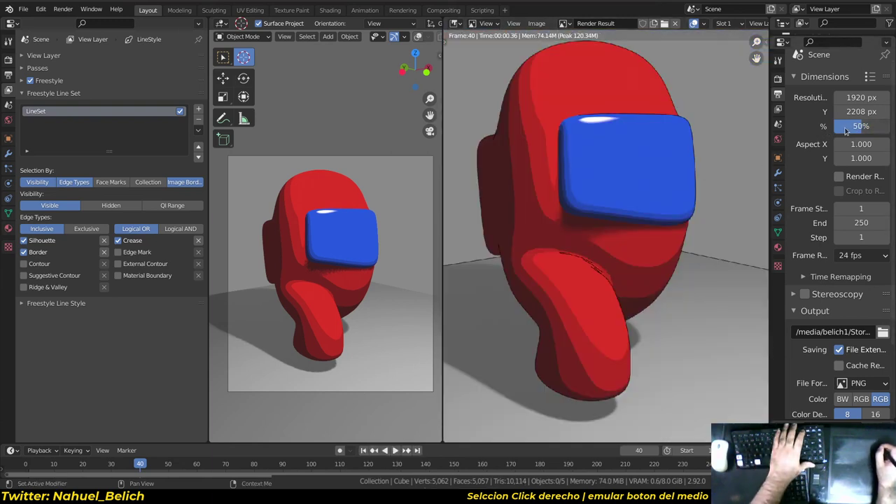
key("F12")
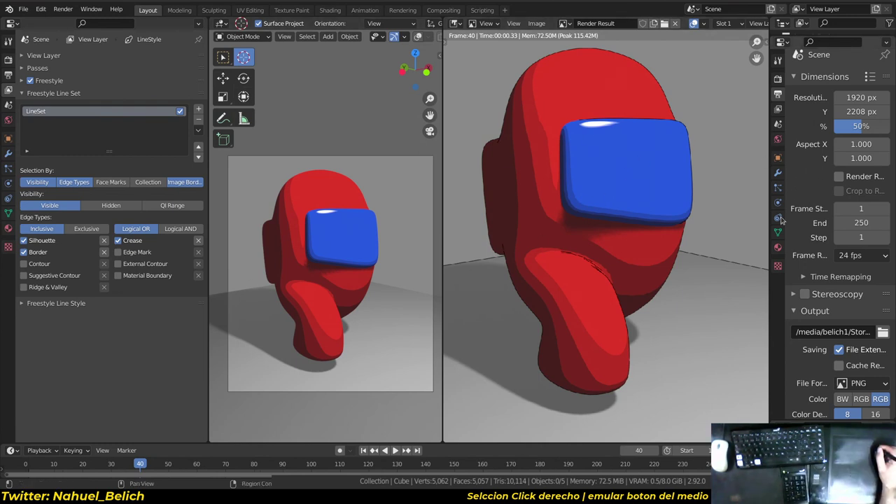
- Compare renders with Freestyle off and on, then include Border edges in the line set
left_click(778, 80)
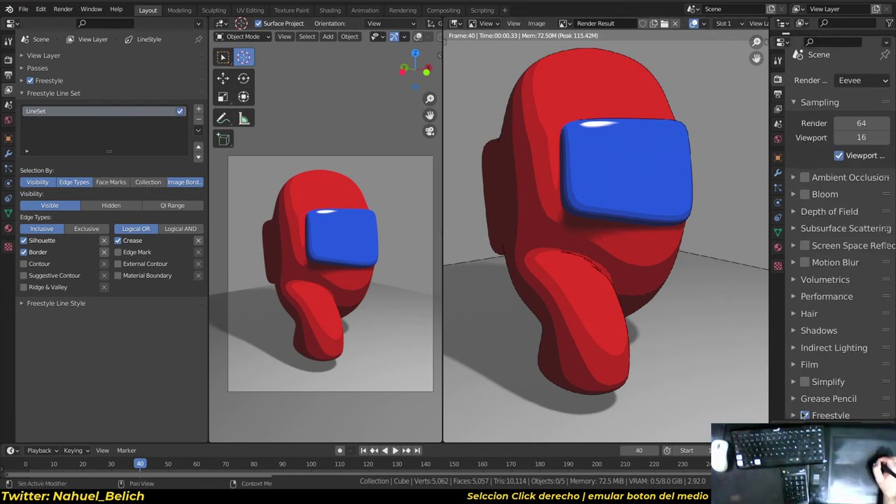
left_click(805, 416)
key("F12")
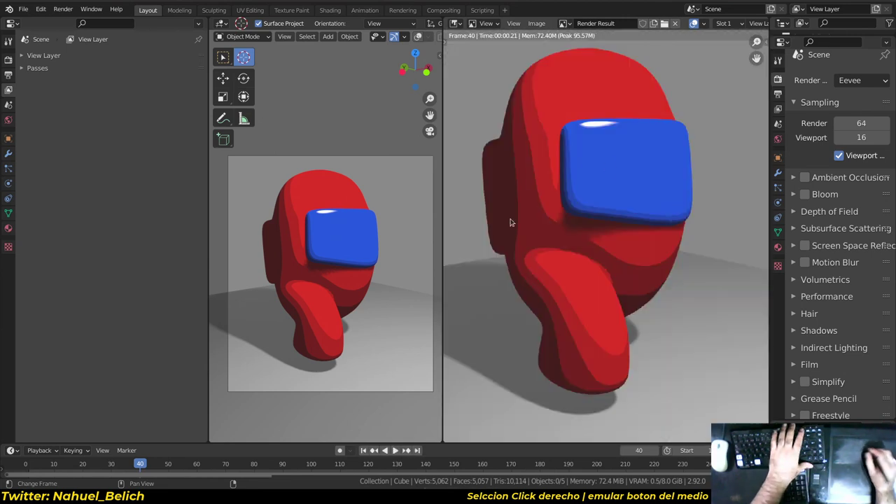
left_click(805, 415)
key("F12")
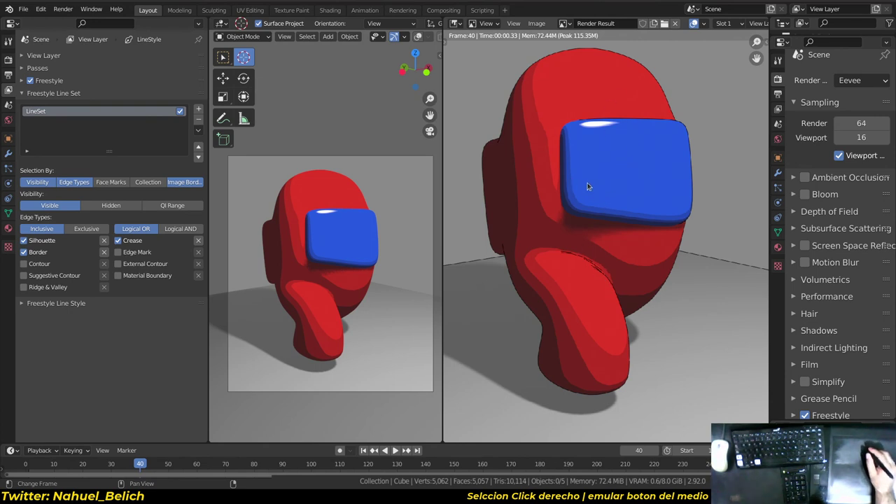
left_click(24, 252)
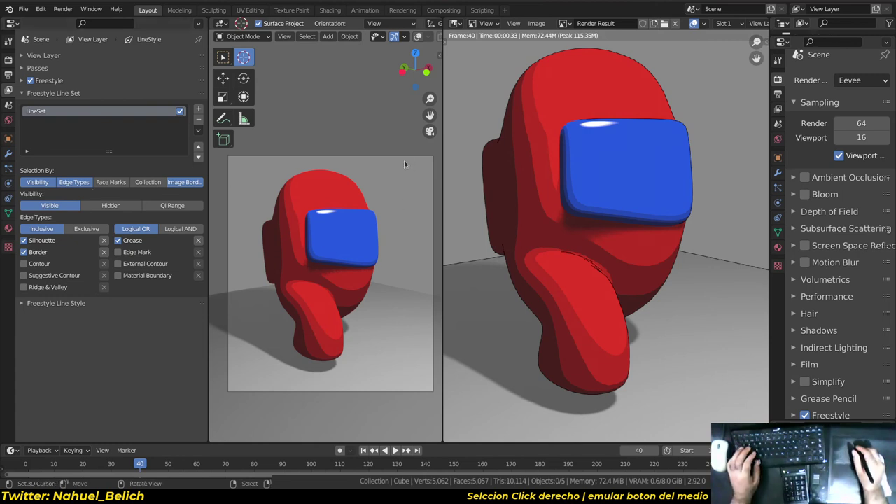
- Orbit the viewport in close around the character's blue visor
left_click(438, 59)
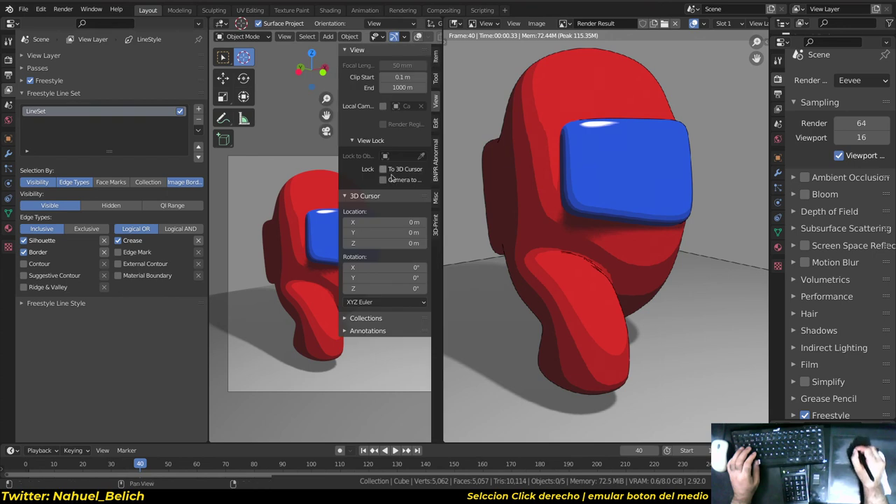
middle_click_drag(273, 212, 291, 209)
left_click_drag(337, 117, 344, 119)
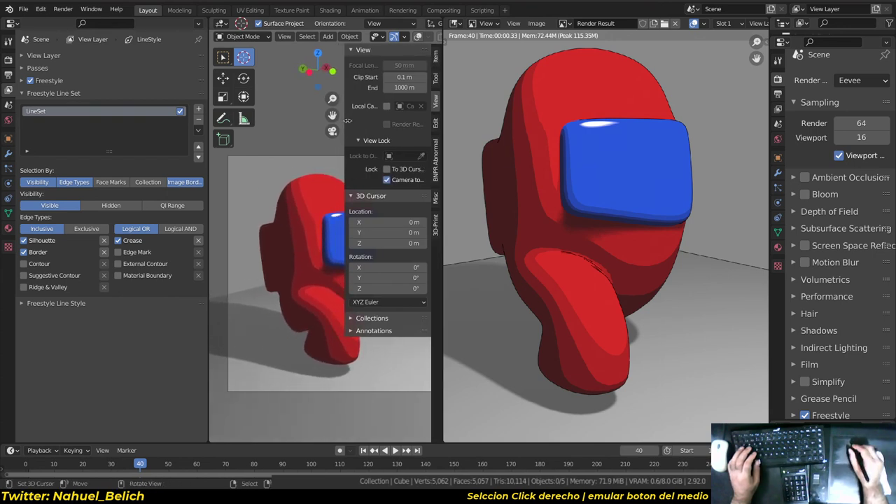
key("n")
mouse_move(347, 171)
middle_mouse_down()
mouse_move(346, 247)
mouse_move(338, 247)
middle_mouse_up()
scroll(338, 247, "up", 3)
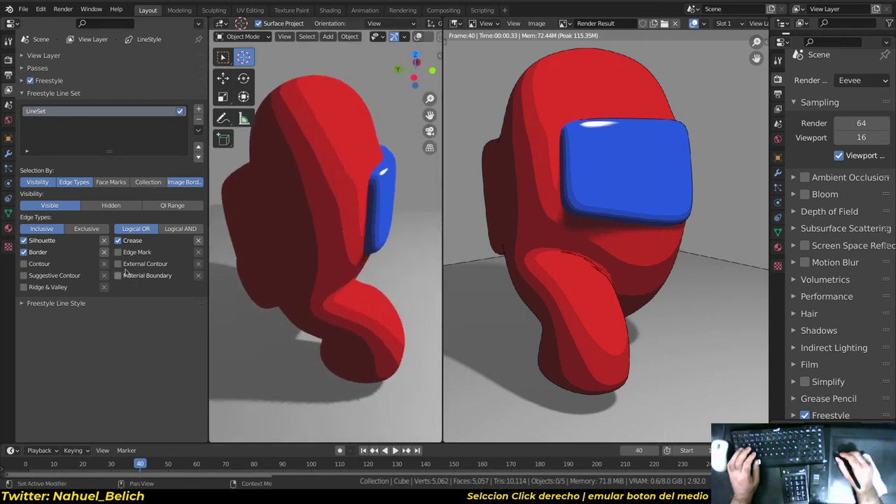
scroll(285, 261, "up", 2)
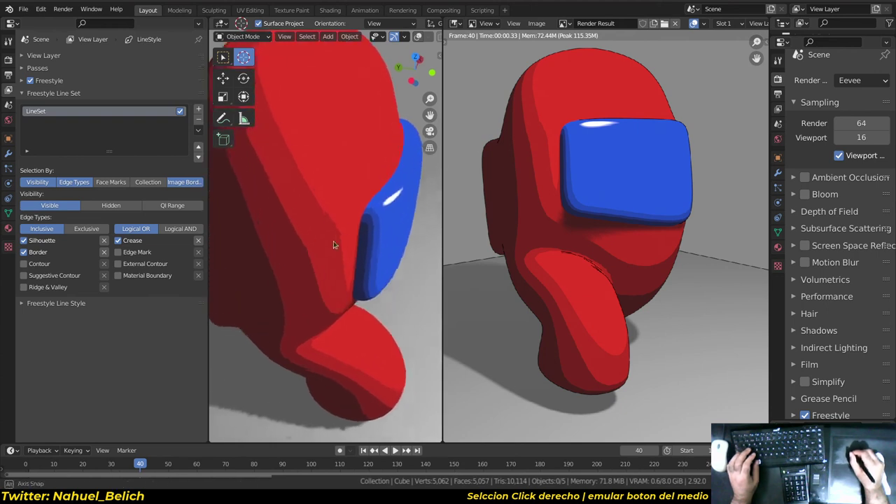
middle_click_drag(333, 241, 369, 186)
- In Edit Mode, mark two edge loops beside the visor as Freestyle edges
key("Tab")
scroll(306, 197, "down", 2)
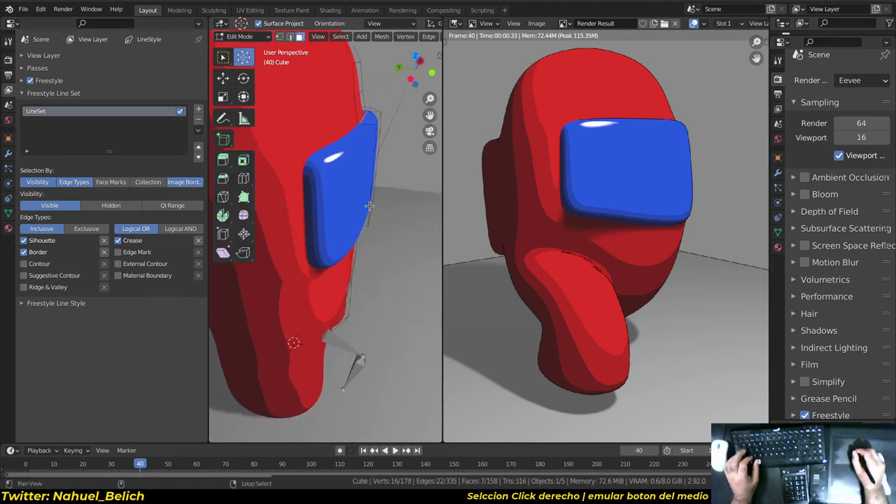
mouse_move(306, 198)
middle_mouse_down()
mouse_move(270, 225)
mouse_move(301, 231)
middle_mouse_up()
scroll(308, 227, "up", 2)
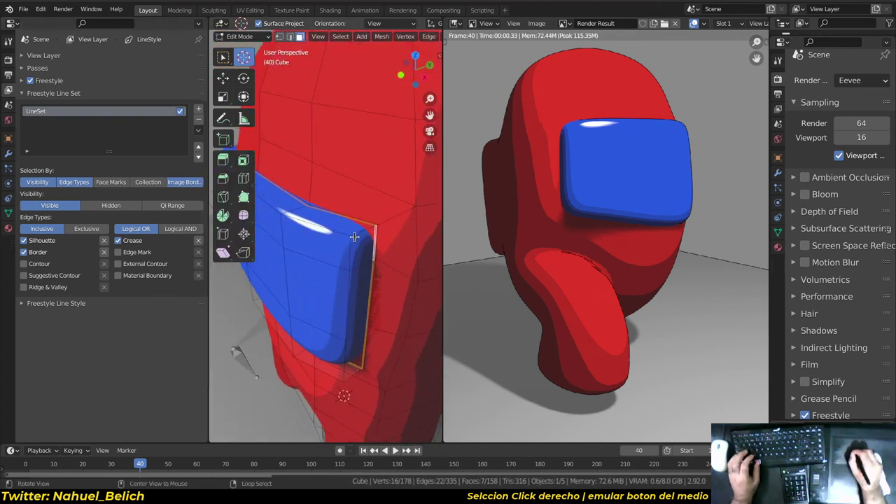
scroll(319, 222, "up", 2)
right_click(317, 222, "alt")
mouse_move(340, 230)
middle_mouse_down()
mouse_move(329, 273)
mouse_move(391, 282)
mouse_move(319, 252)
middle_mouse_up()
right_click(304, 255, "alt+shift")
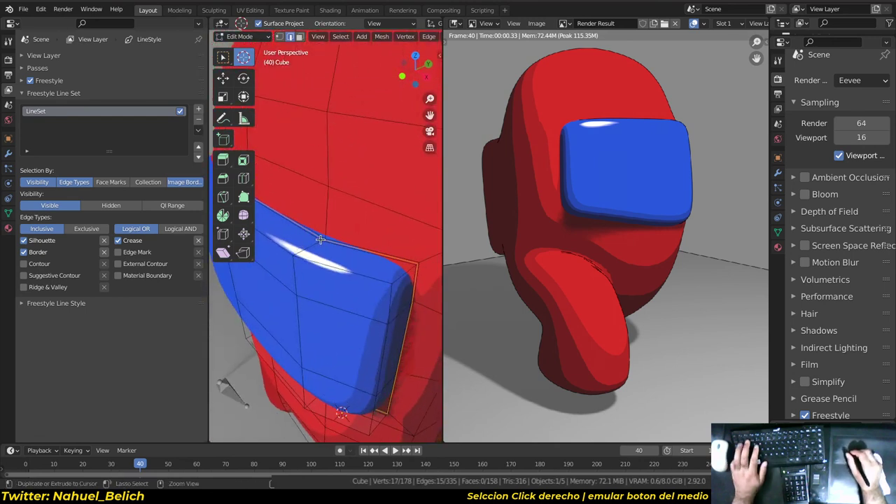
key("ctrl+e")
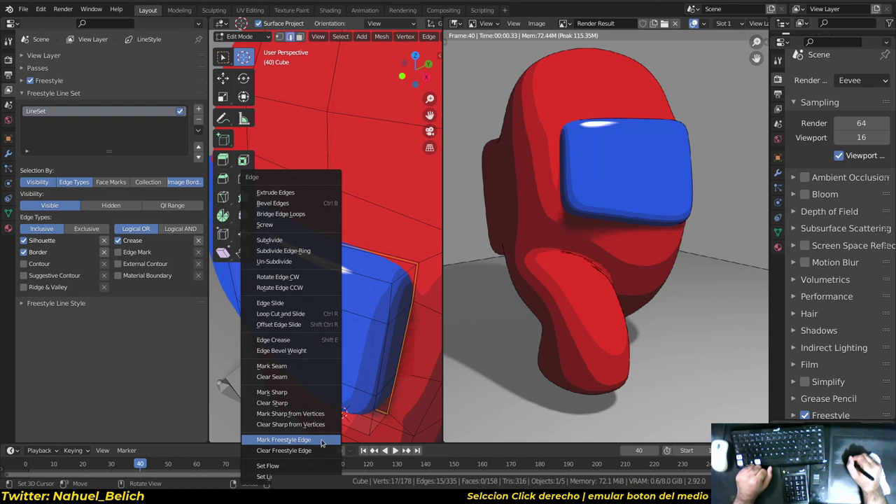
left_click(322, 440)
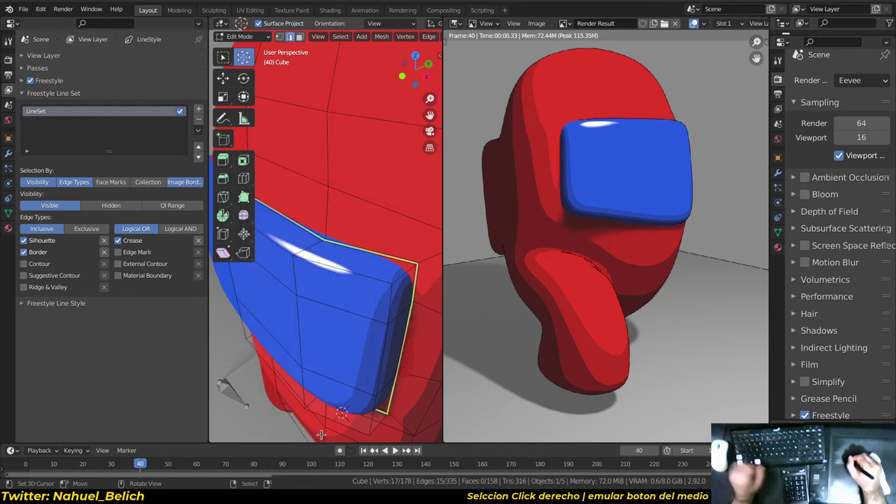
- Return to camera view and Object Mode, then render frame 40 with the marked outlines
scroll(386, 206, "down", 2)
key("KP_0")
key("Tab")
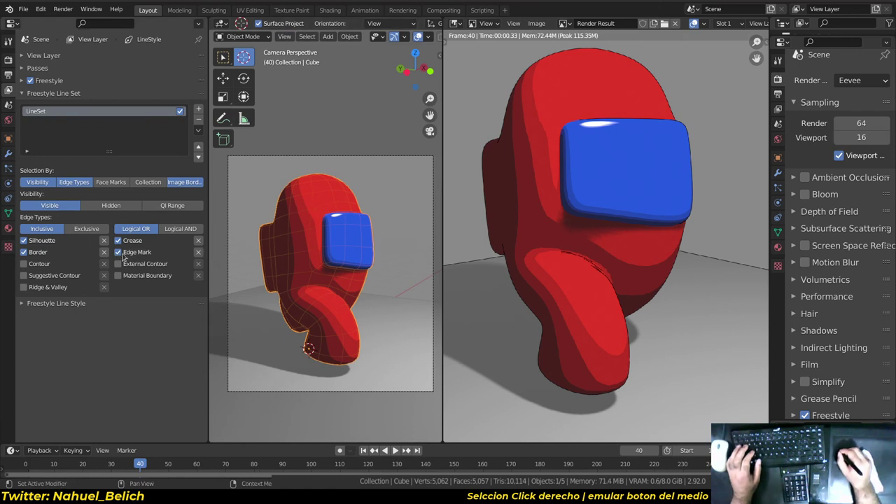
key("F12")
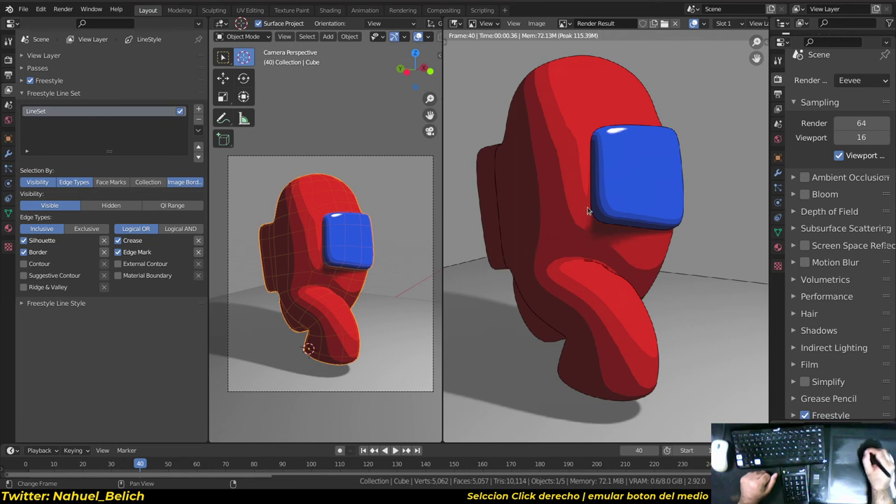
scroll(588, 210, "up", 3)
scroll(599, 201, "up", 3)
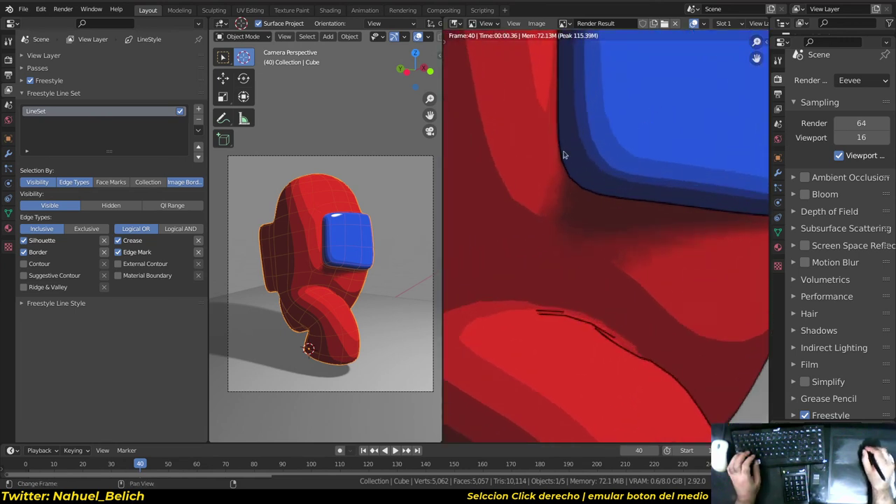
mouse_move(591, 202)
middle_mouse_down("ctrl")
mouse_move(603, 252)
mouse_move(595, 212)
middle_mouse_up("ctrl")
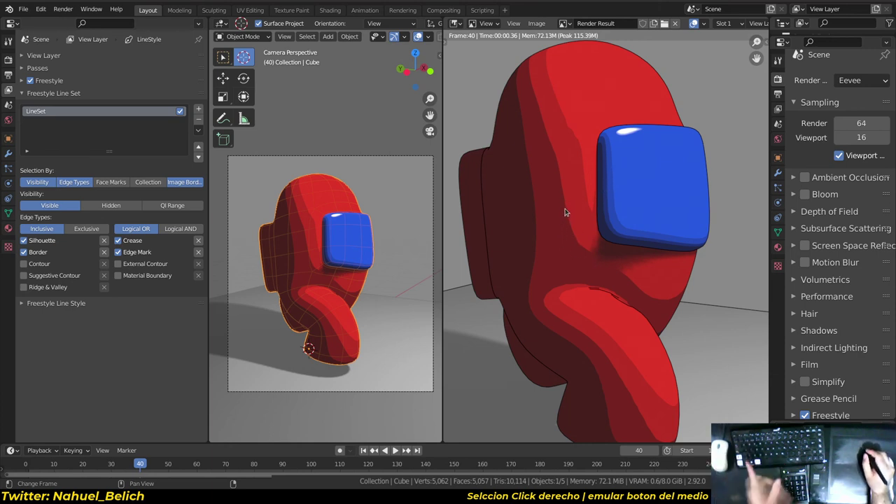
- Add and remove extra line sets, keeping only the original LineSet, then expand Freestyle Line Style
double_click(199, 110)
double_click(197, 122)
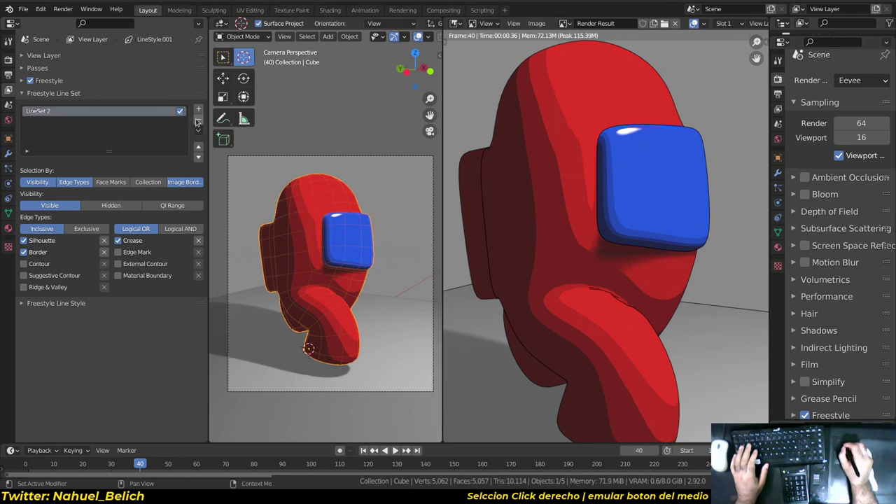
key("ctrl+z")
key("ctrl+z")
key("ctrl+z")
key("ctrl+z")
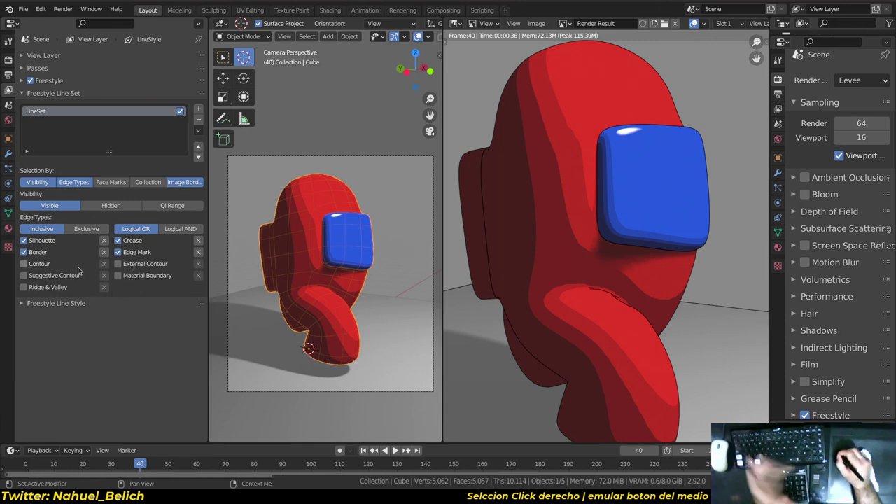
left_click(23, 93)
left_click(21, 105)
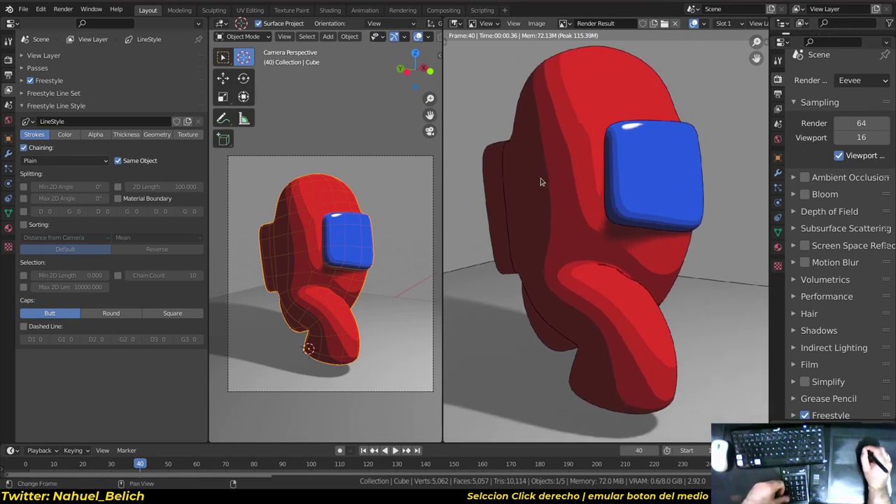
- Browse the line style's Thickness, Geometry, Texture, Color and Strokes tabs and geometry modifier list
left_click(127, 135)
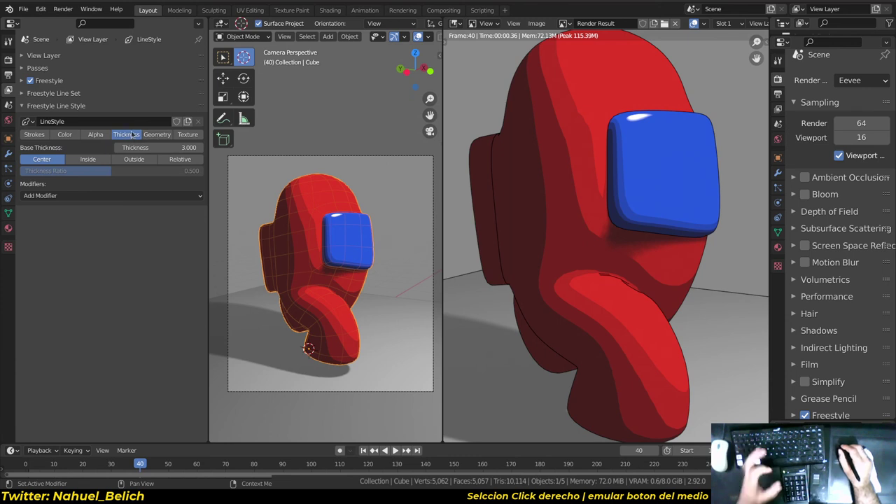
left_click(149, 135)
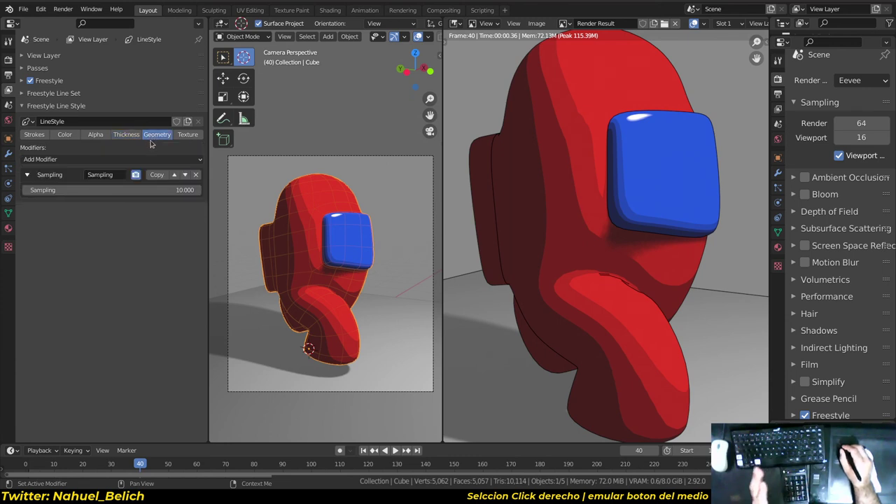
left_click(127, 160)
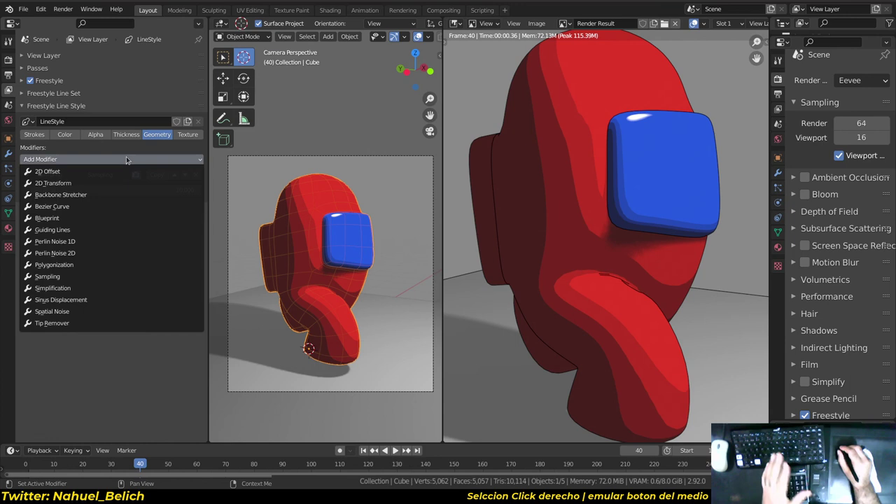
left_click(129, 162)
left_click(140, 163)
key("Up")
key("Down")
key("Down")
key("Down")
left_click(188, 135)
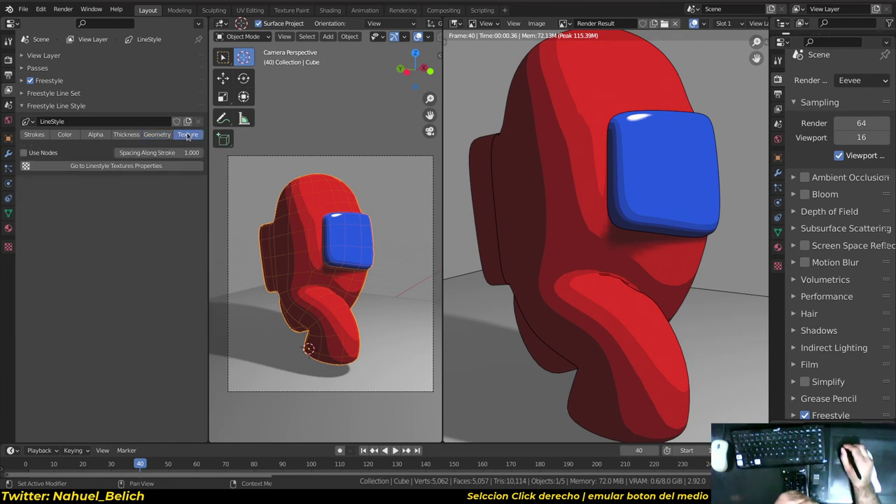
left_click(64, 134)
left_click(34, 135)
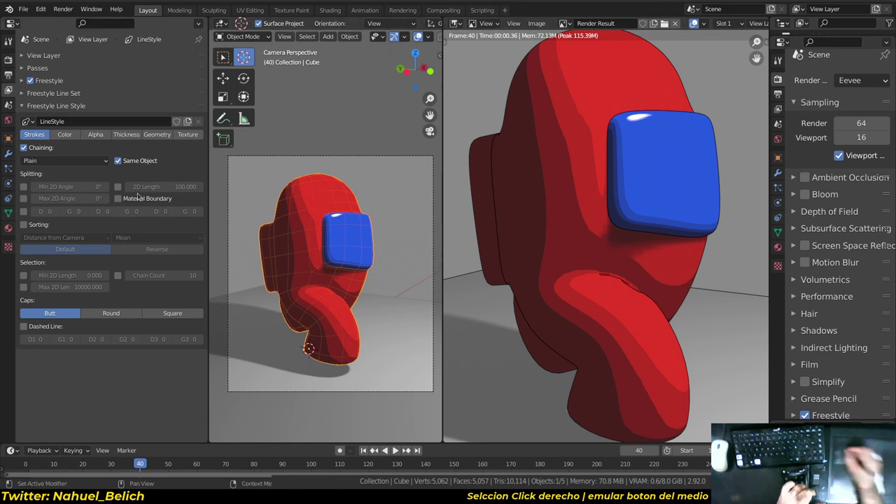
- Set the line style Thickness to 10.2 and render the bolder outlines
left_click(127, 137)
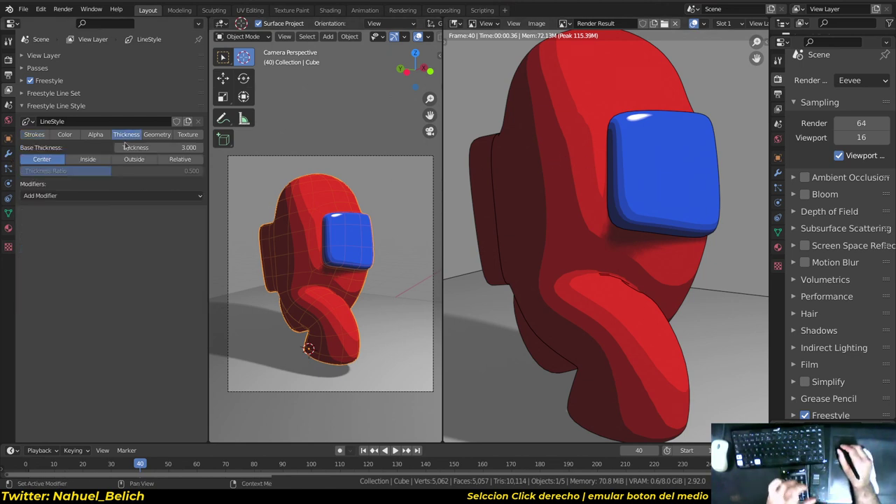
left_click(200, 148)
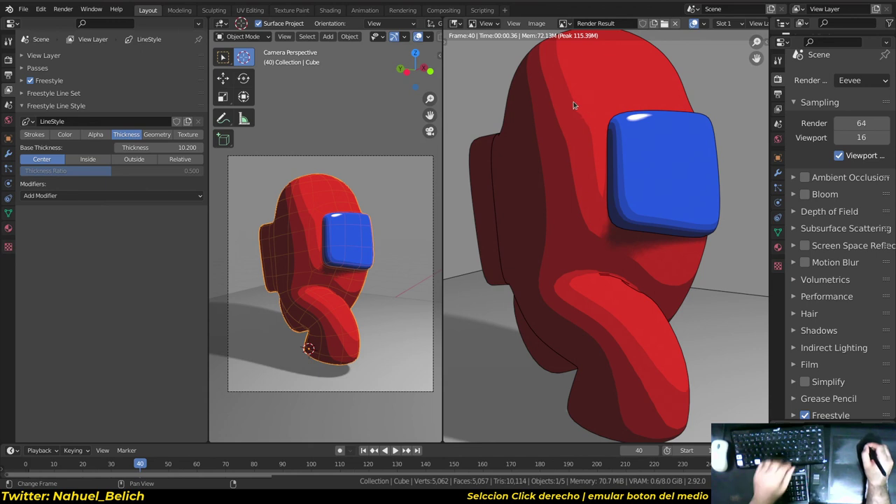
key("F12")
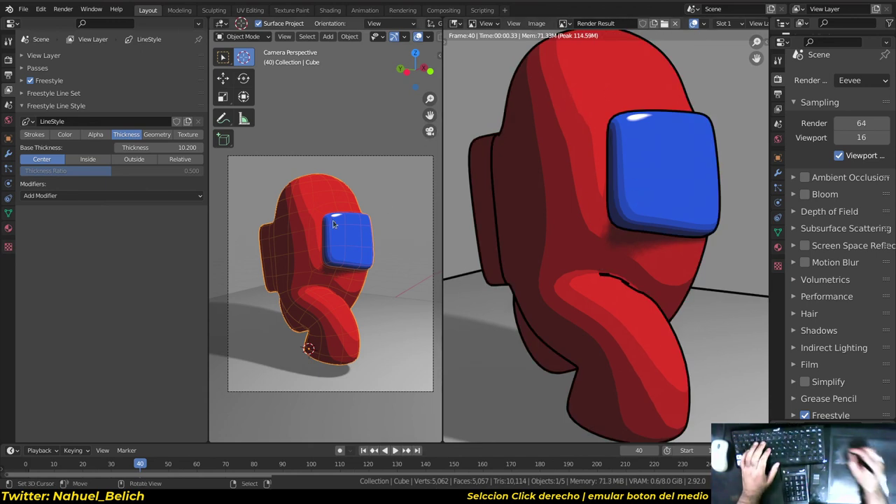
left_click(65, 134)
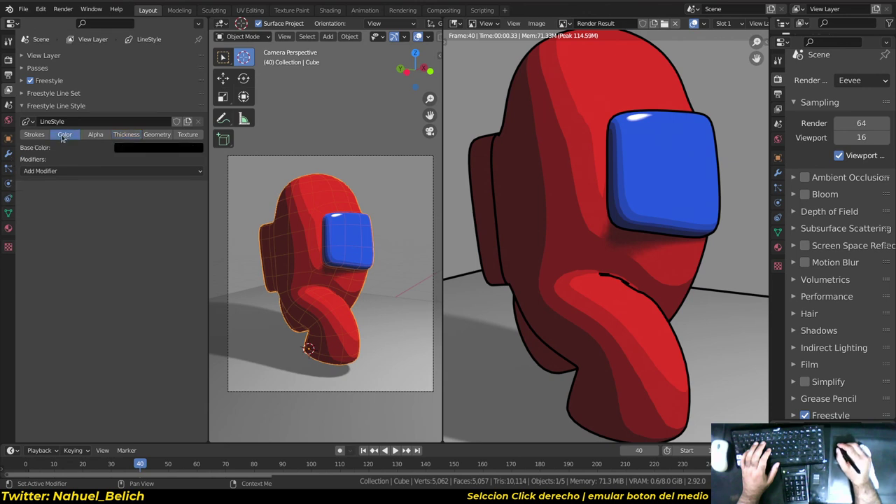
- Add an Along Stroke colour modifier whose ramp uses HSV mode with Far interpolation
left_click(128, 171)
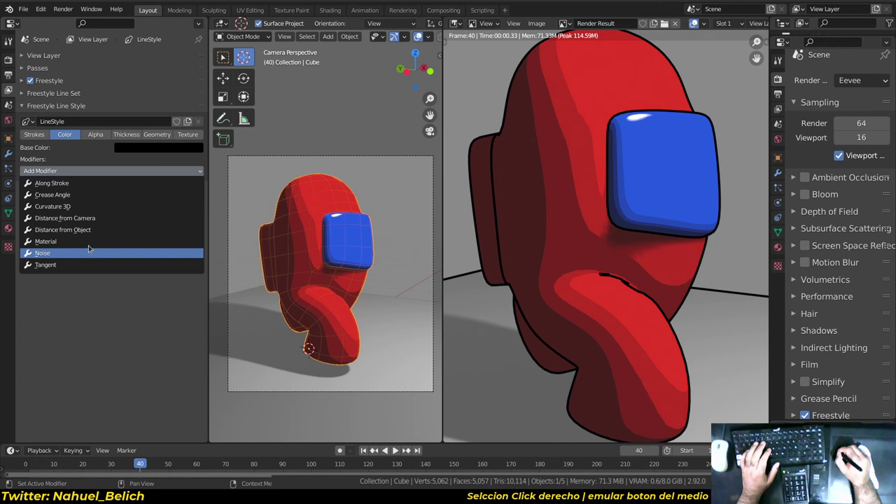
left_click(96, 186)
middle_click_drag(97, 188, 98, 209, "ctrl")
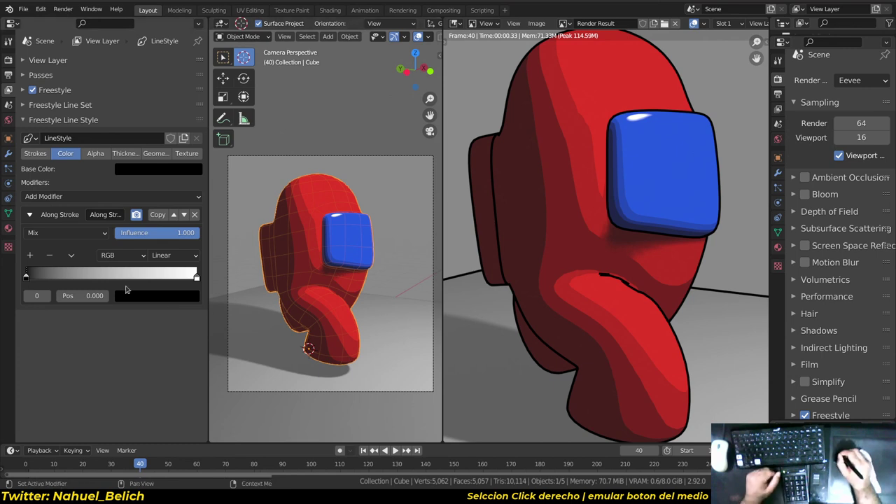
left_click(139, 261)
left_click(131, 276)
left_click(178, 258)
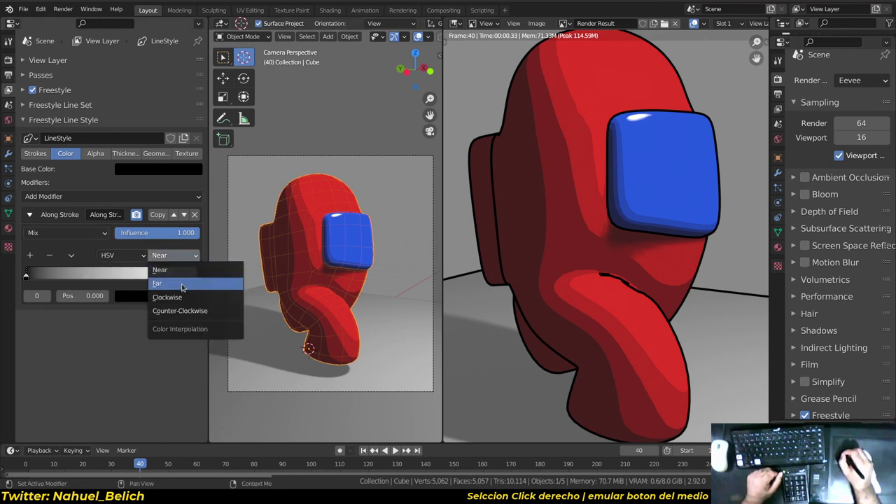
left_click(182, 284)
- Colour the ramp from a yellow-green start stop to a magenta end stop
left_click(199, 274)
left_click(196, 296)
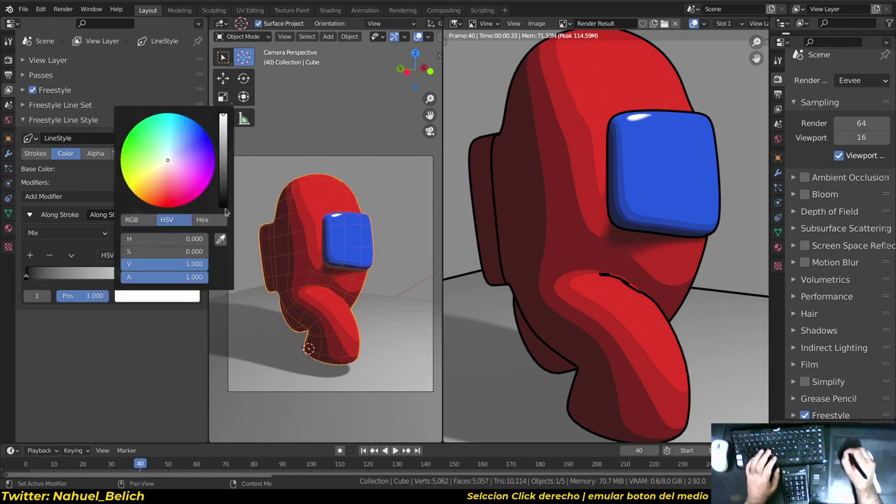
left_click(171, 206)
left_click(26, 278)
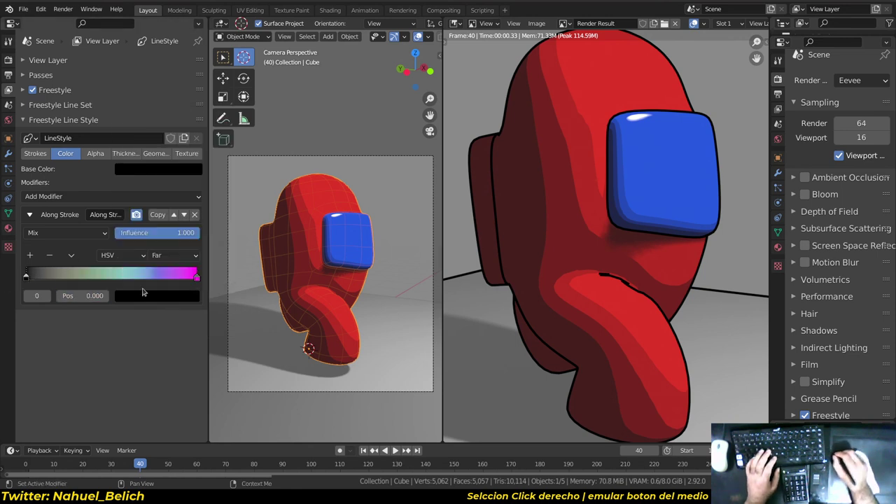
left_click(183, 296)
left_click_drag(213, 168, 212, 112)
left_click(175, 116)
left_click(125, 254)
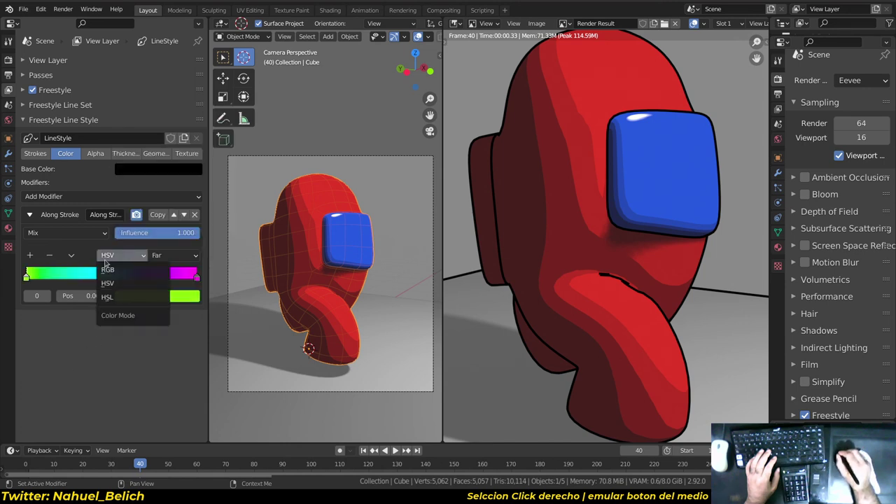
left_click(155, 255)
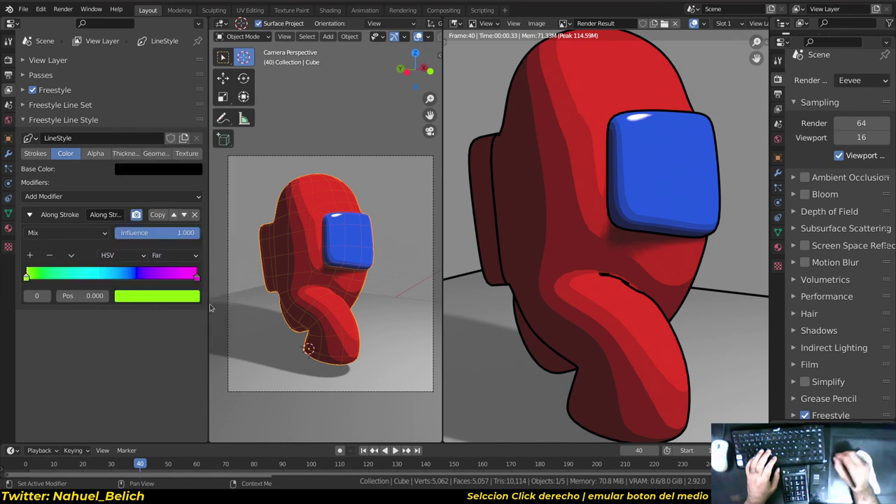
key("F12")
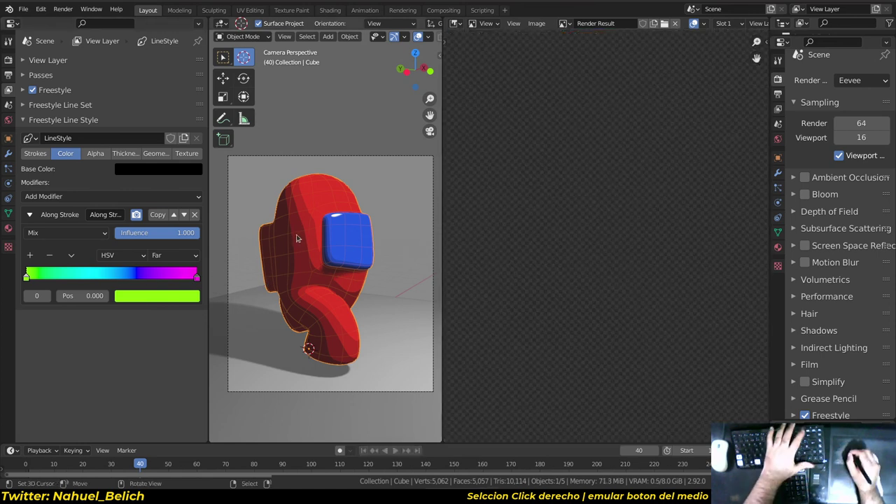
mouse_move(493, 257)
middle_mouse_down()
mouse_move(483, 209)
mouse_move(493, 267)
mouse_move(548, 222)
middle_mouse_up()
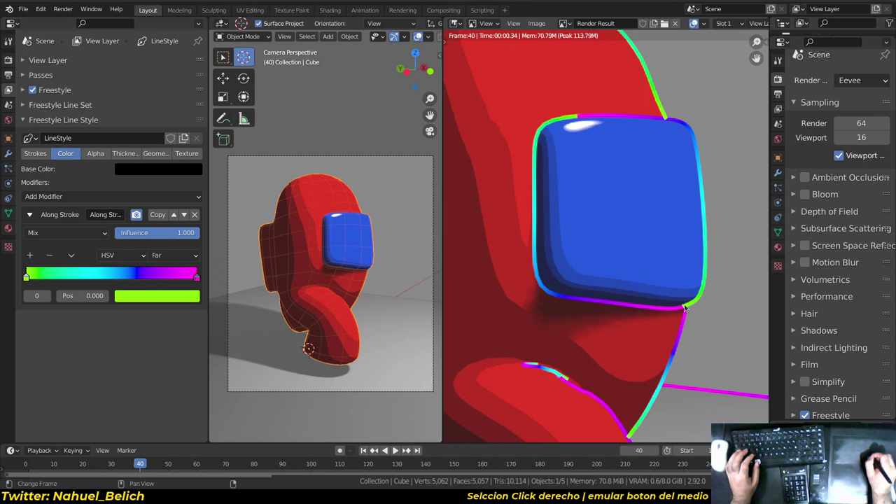
mouse_move(571, 114)
middle_mouse_down()
mouse_move(651, 232)
mouse_move(760, 196)
middle_mouse_up()
scroll(508, 250, "down", 3)
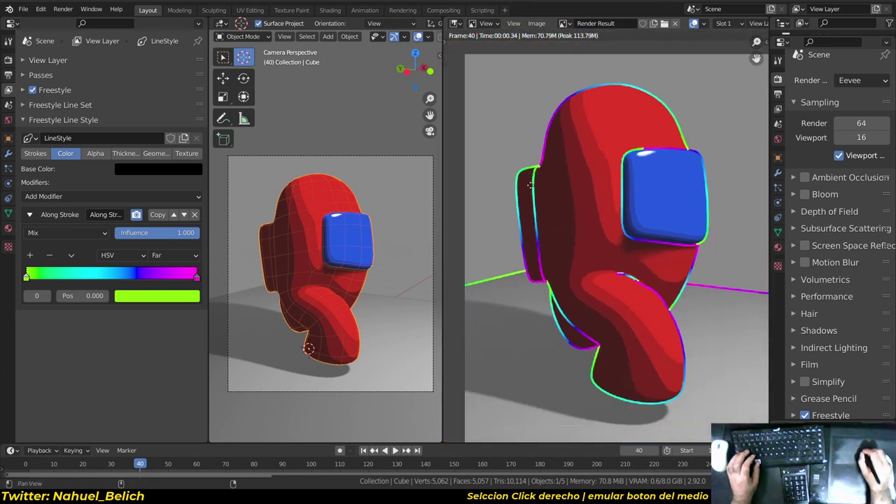
scroll(532, 245, "down", 1)
scroll(555, 242, "up", 1)
scroll(532, 244, "up", 1)
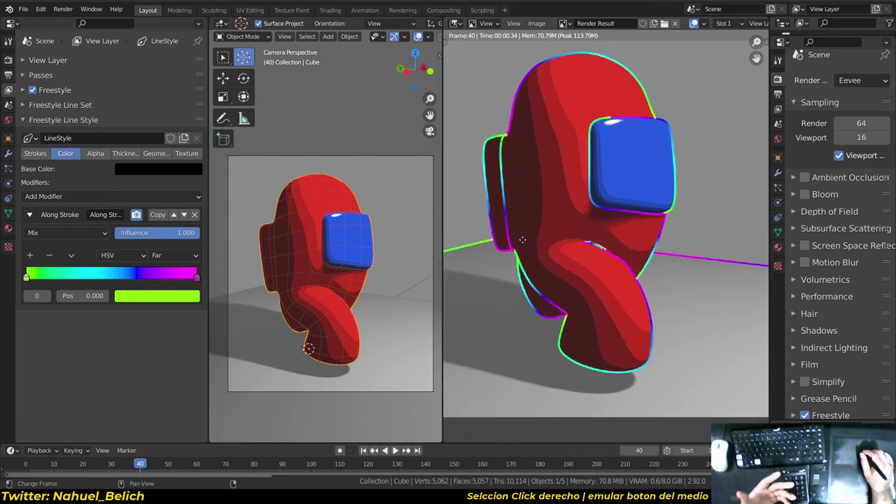
scroll(550, 227, "up", 2)
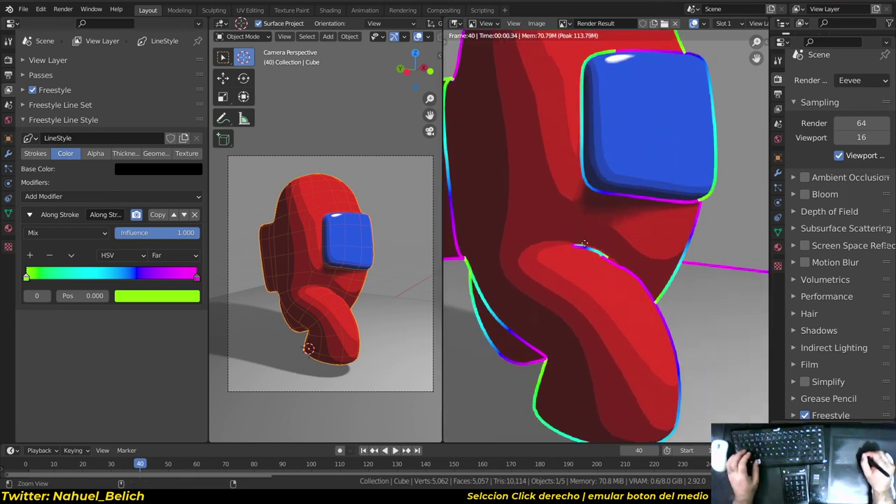
scroll(574, 274, "up", 2)
scroll(588, 290, "up", 2)
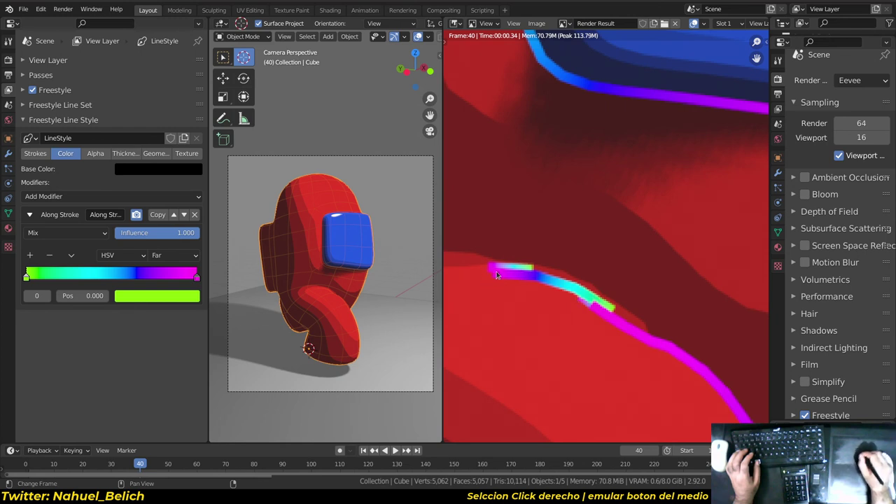
scroll(621, 320, "down", 2)
scroll(595, 210, "down", 2)
scroll(585, 196, "down", 1)
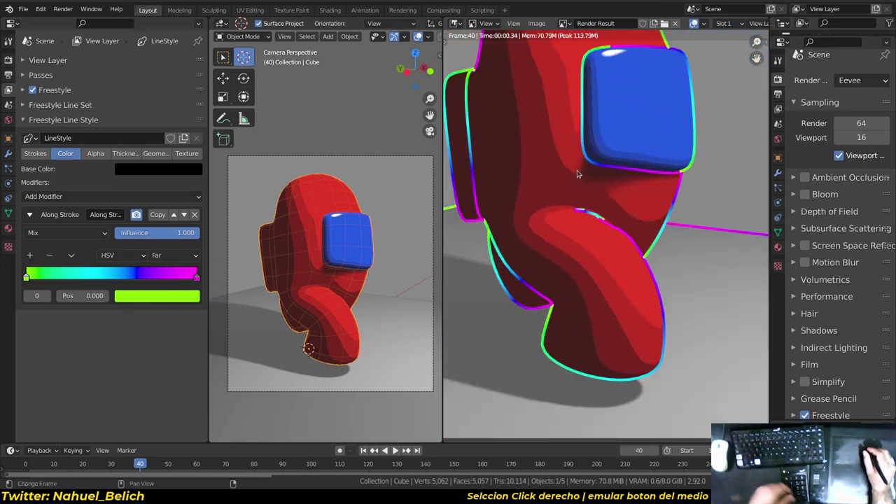
scroll(581, 235, "up", 1)
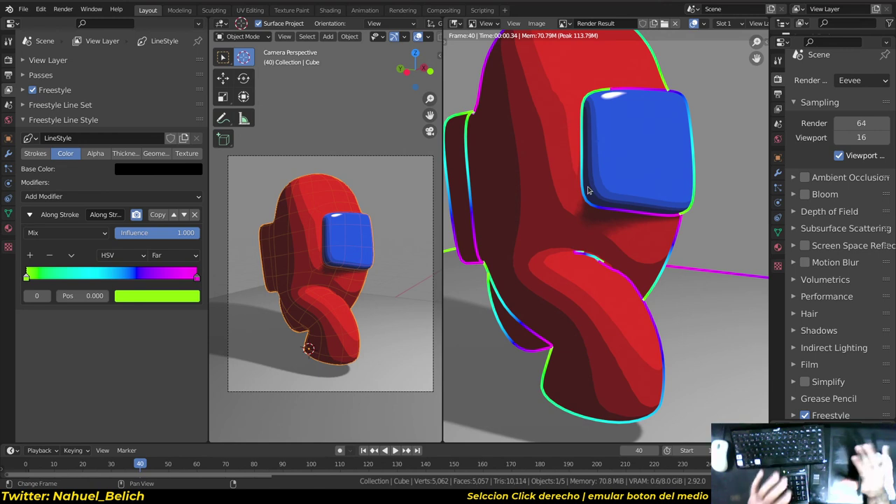
scroll(588, 190, "down", 2)
scroll(531, 190, "up", 1)
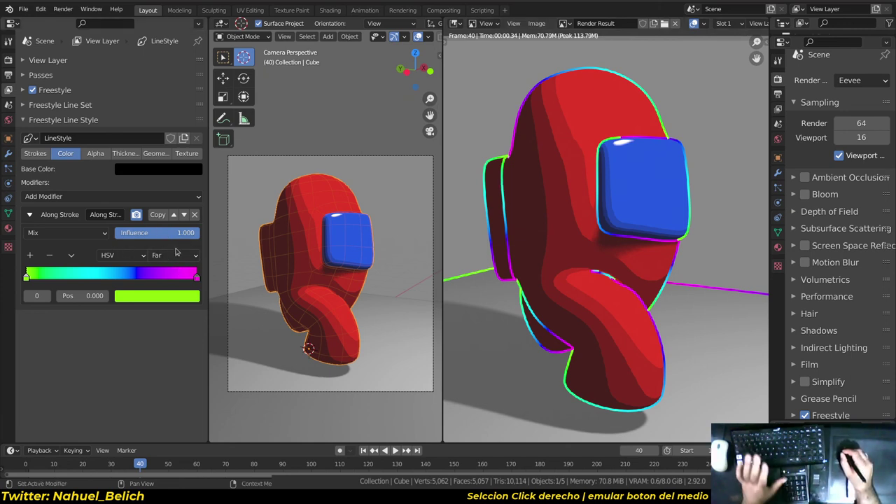
- Delete the Along Stroke colour modifier and add a Noise thickness modifier, rendering each change
left_click(194, 215)
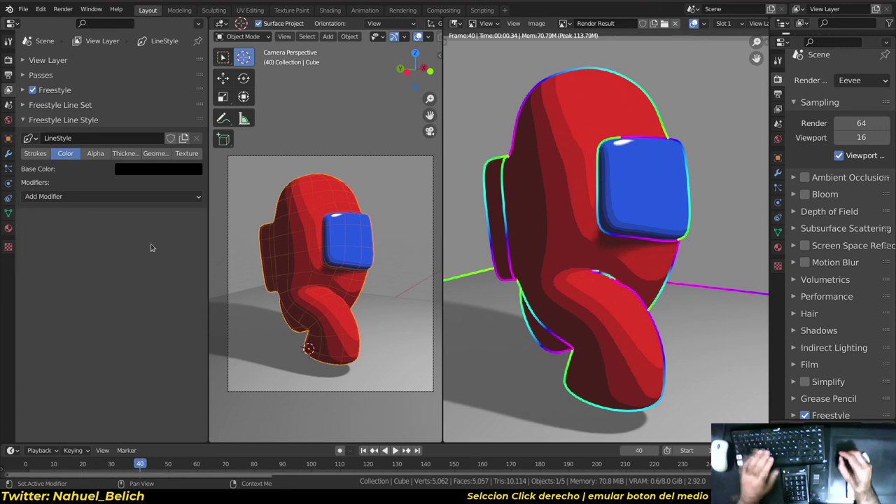
key("F12")
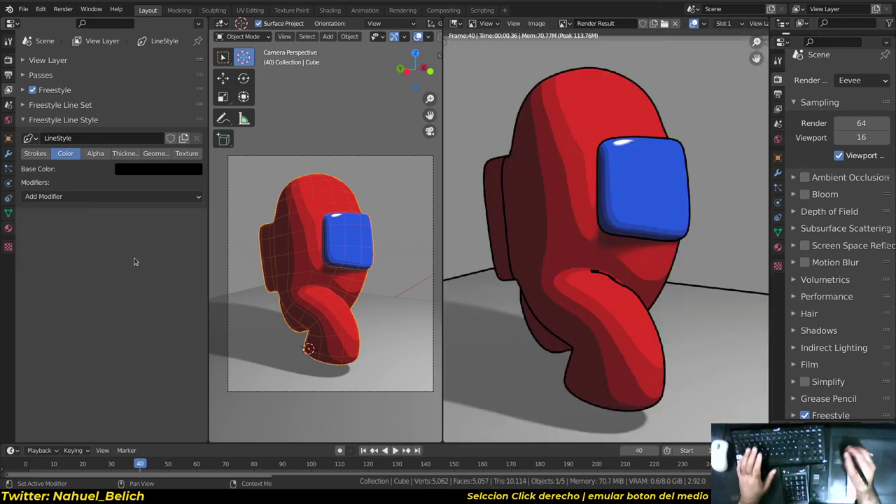
left_click(126, 153)
left_click(107, 224)
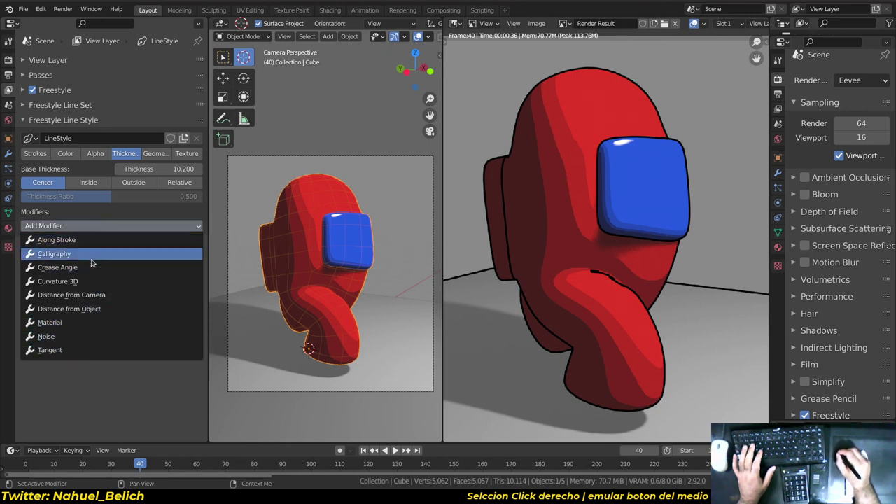
left_click(76, 337)
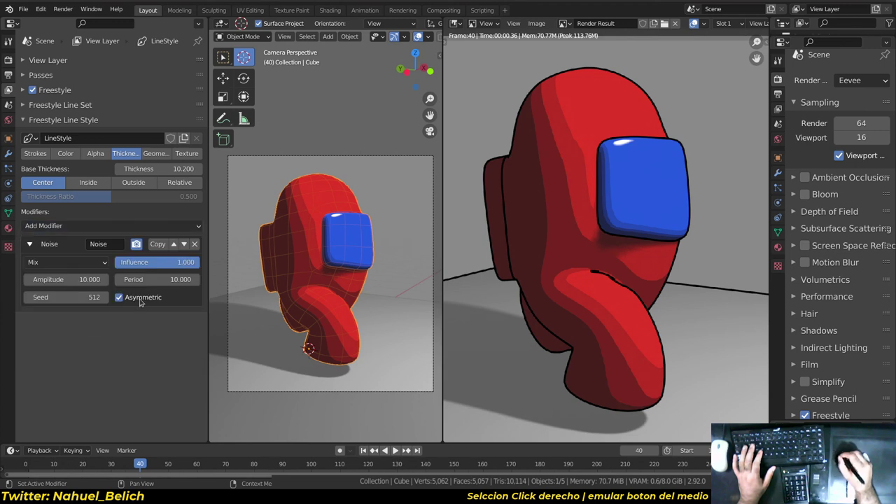
key("F12")
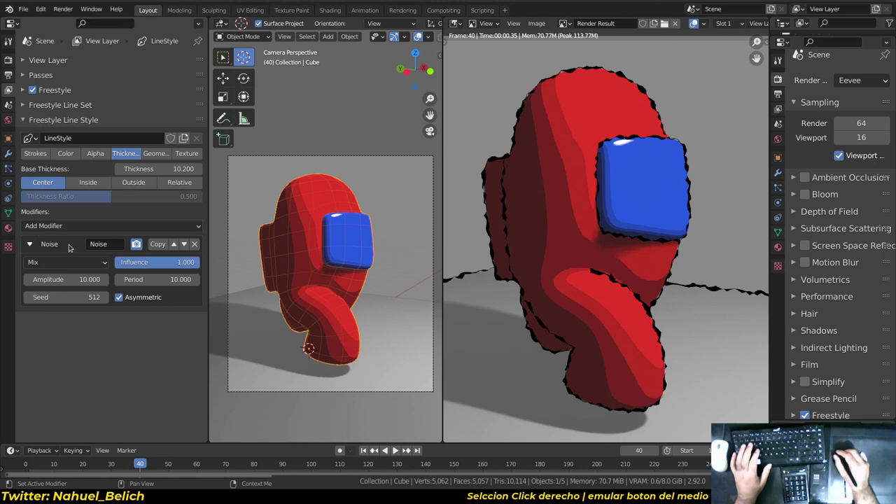
- Raise the Noise period to 31.9, add an Along Stroke thickness modifier, and exclude Noise from renders
left_click(150, 280)
left_click_drag(152, 279, 183, 279)
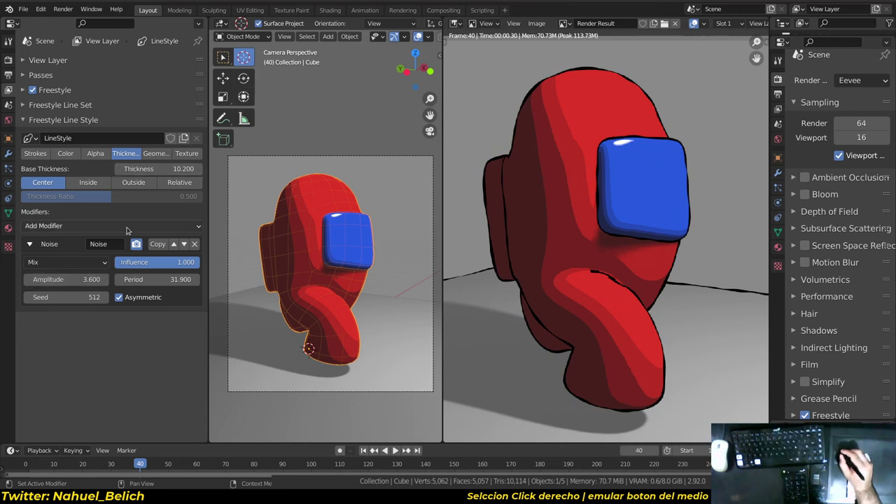
left_click(130, 226)
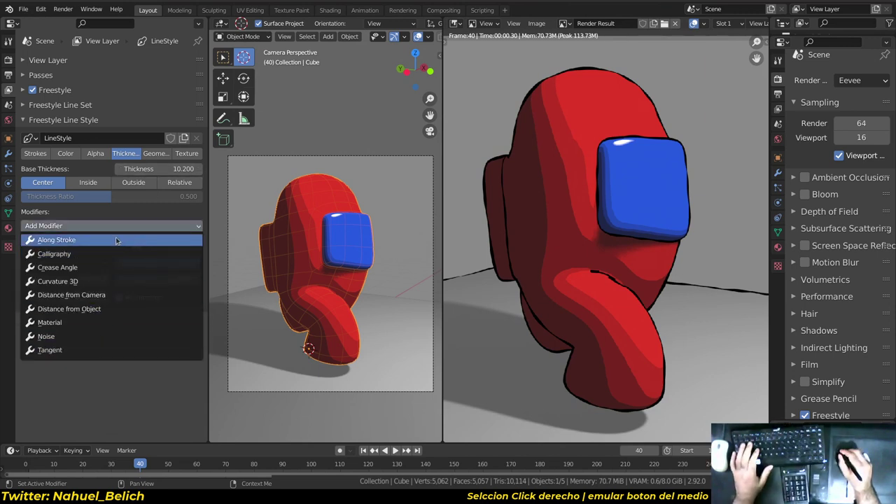
left_click(101, 241)
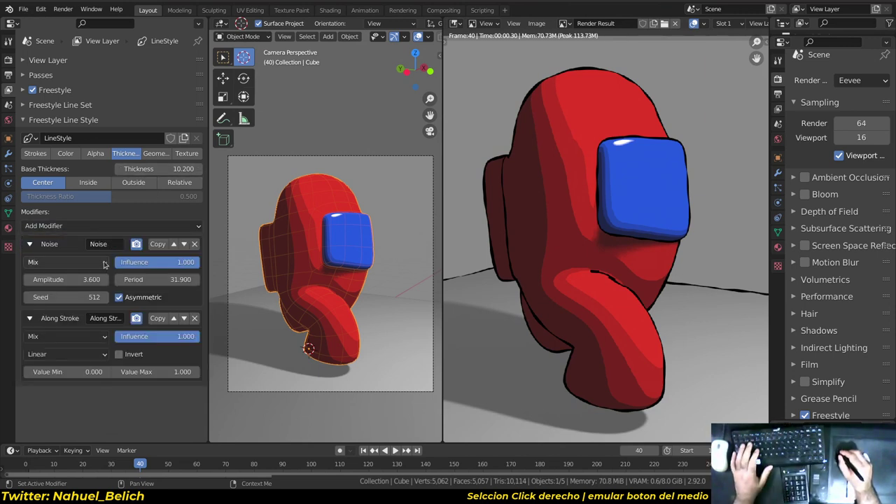
left_click(136, 244)
key("F12")
left_click(136, 318)
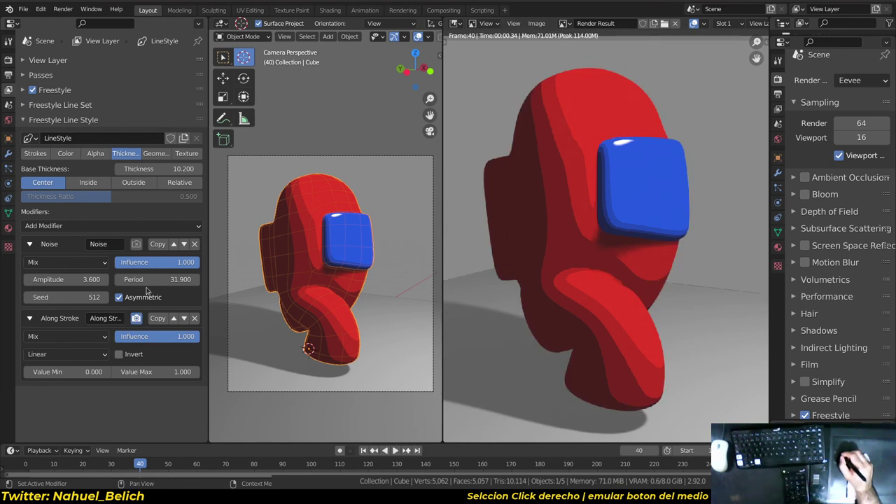
- Set the Along Stroke thickness range to 5–15 and render the frame
left_click(77, 372)
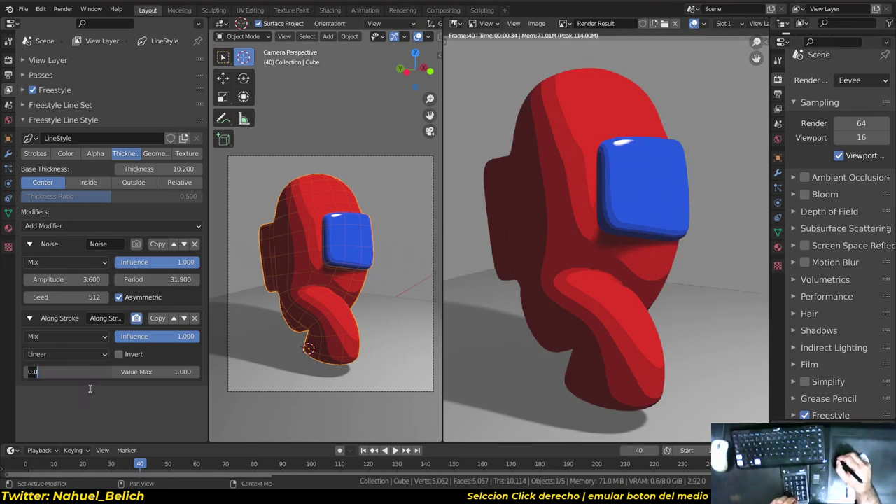
type("5.000")
left_click(169, 376)
type("15")
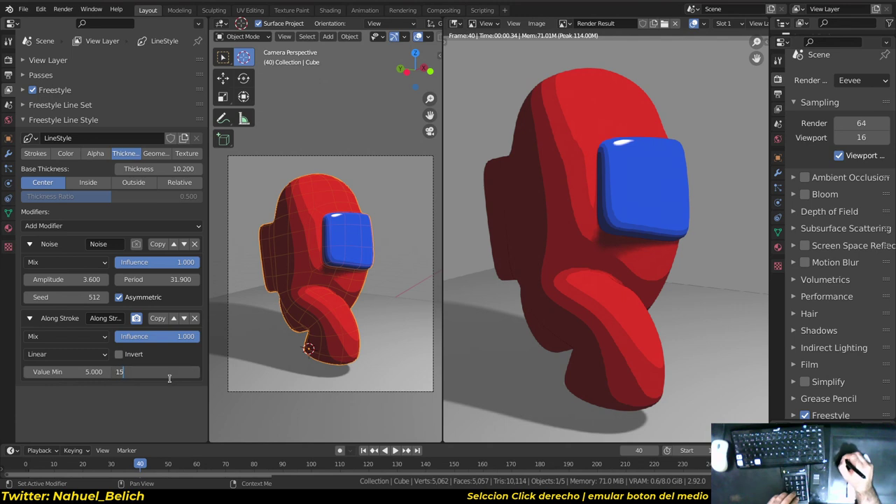
key("F12")
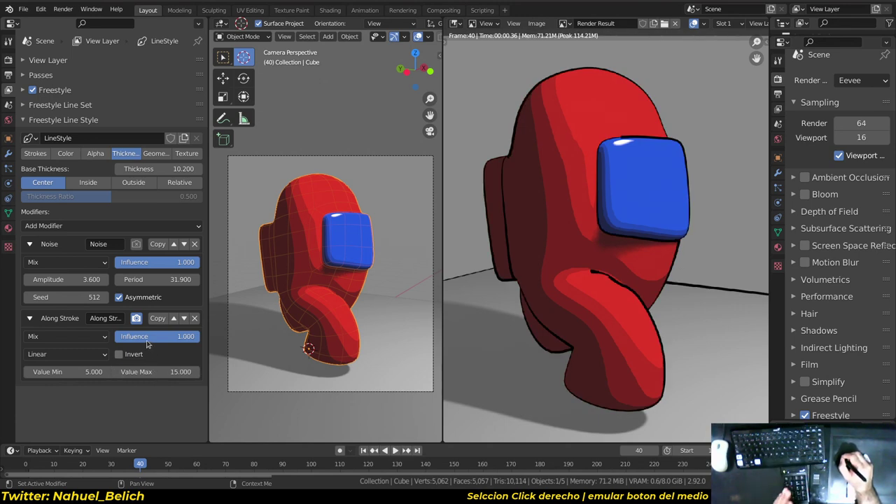
- Switch Along Stroke mapping to a dome-shaped curve tapering to zero and re-render
left_click(70, 354)
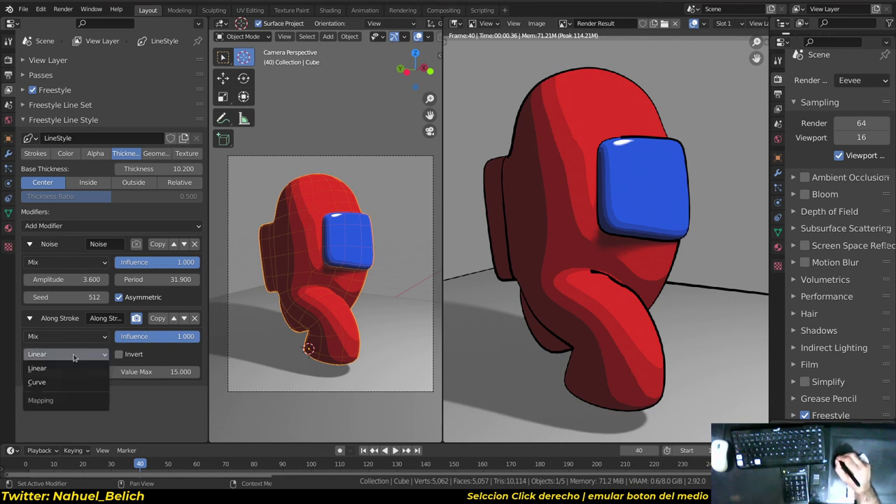
left_click(70, 378)
middle_click_drag(81, 310, 81, 242)
mouse_move(196, 317)
left_mouse_down()
mouse_move(117, 419)
mouse_move(112, 316)
left_mouse_up()
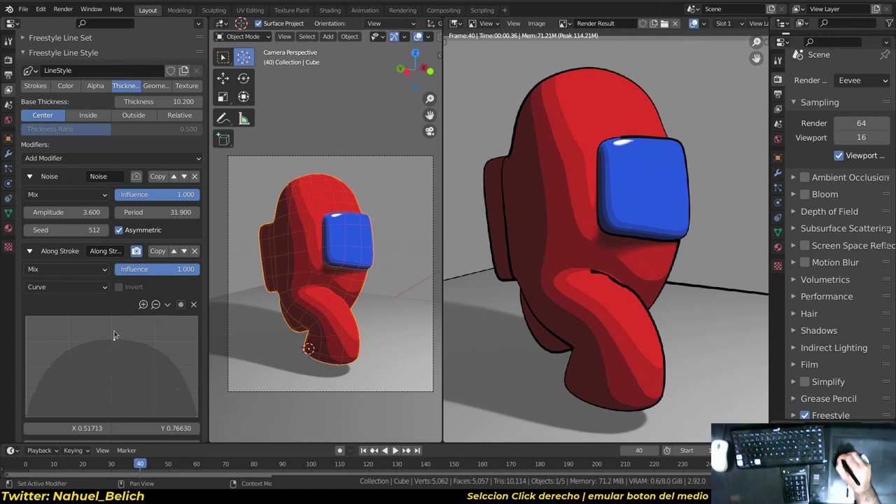
key("F12")
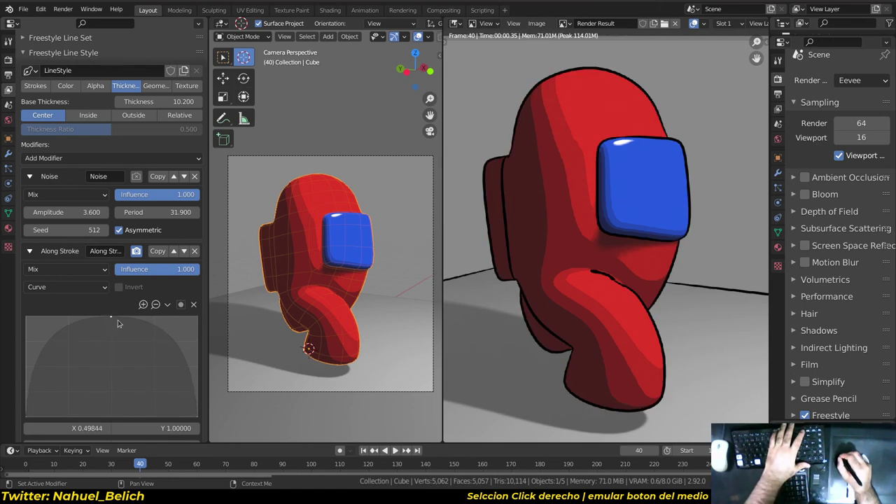
- Inspect the tapered outlines up close, then re-render with the Noise modifier back on
scroll(570, 162, "up", 1)
scroll(569, 163, "up", 1)
middle_click_drag(569, 162, 502, 240)
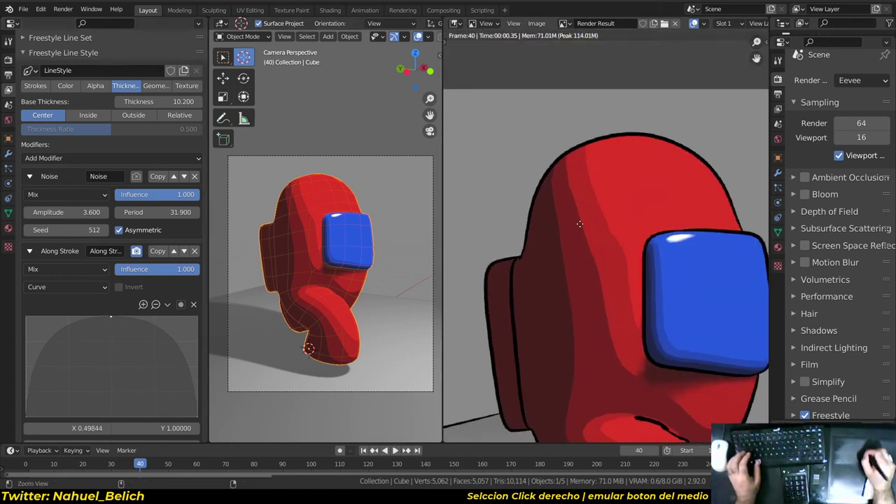
middle_click_drag(672, 112, 652, 122)
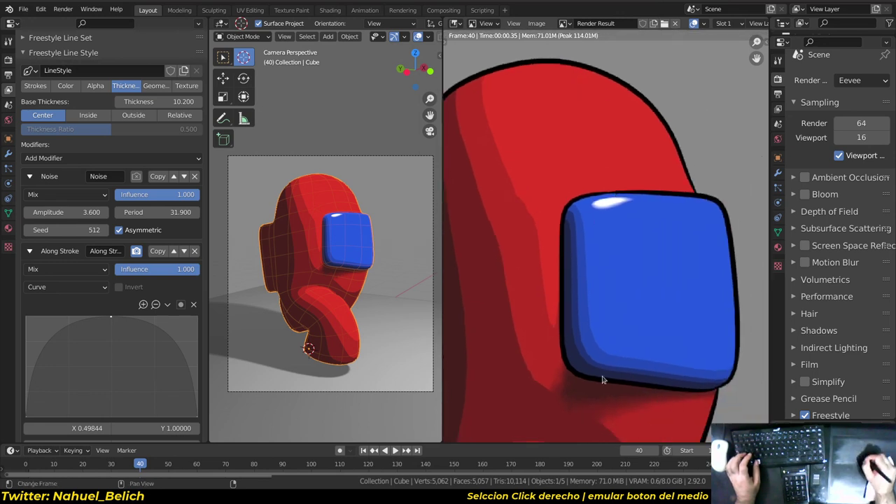
scroll(668, 362, "down", 2)
scroll(632, 250, "down", 1)
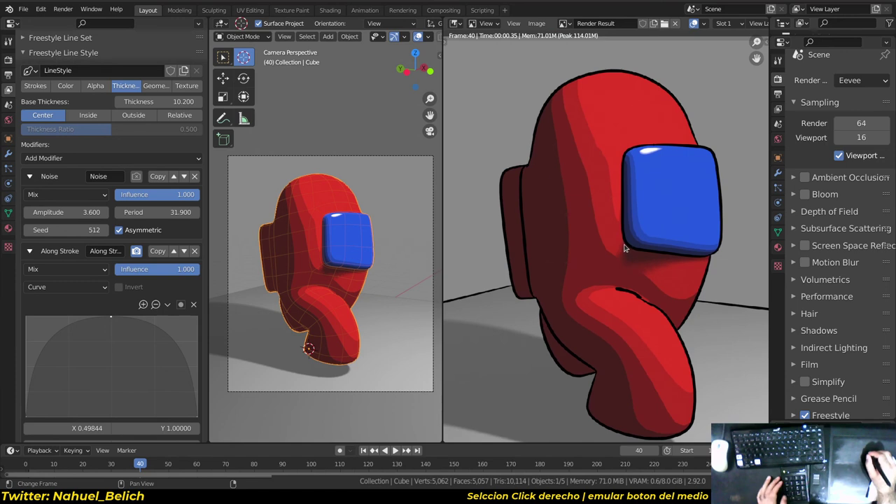
scroll(618, 220, "up", 1)
scroll(618, 220, "up", 1)
middle_click_drag(618, 220, 610, 196)
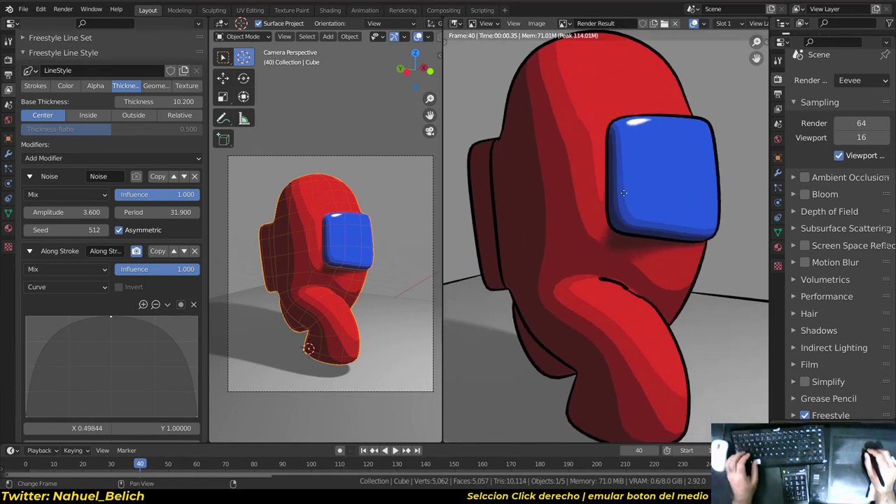
scroll(609, 196, "down", 1)
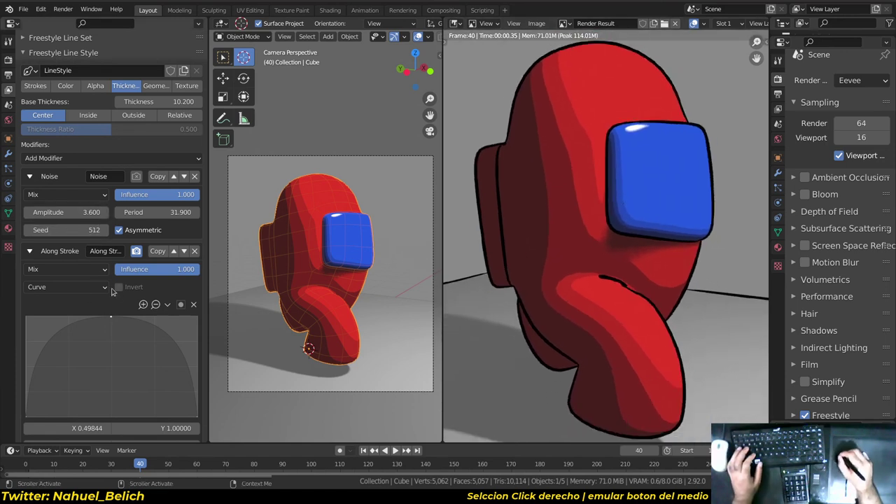
key("F12")
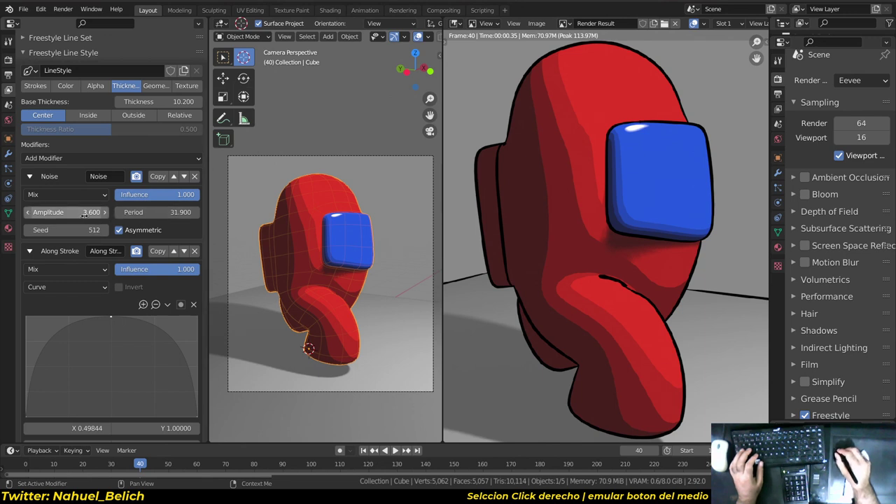
key("F12")
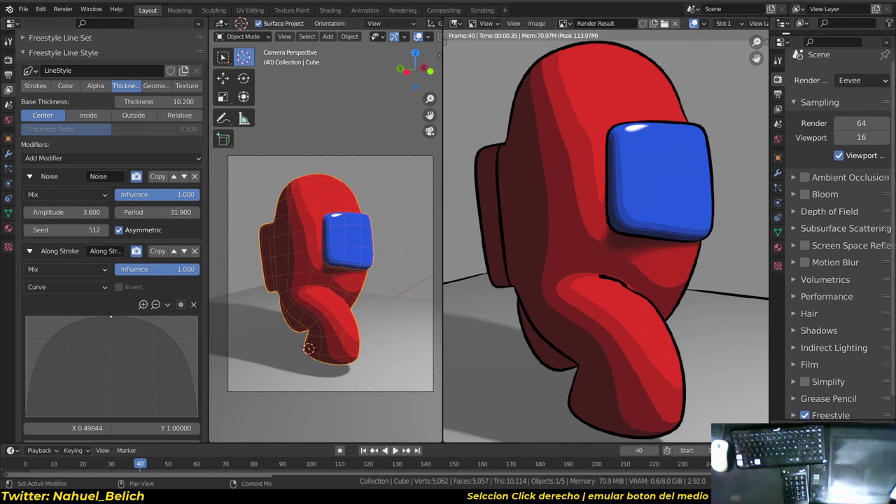
mouse_move(895, 49)
left_mouse_down()
mouse_move(748, 60)
mouse_move(443, 48)
left_mouse_up()
left_click(599, 290)
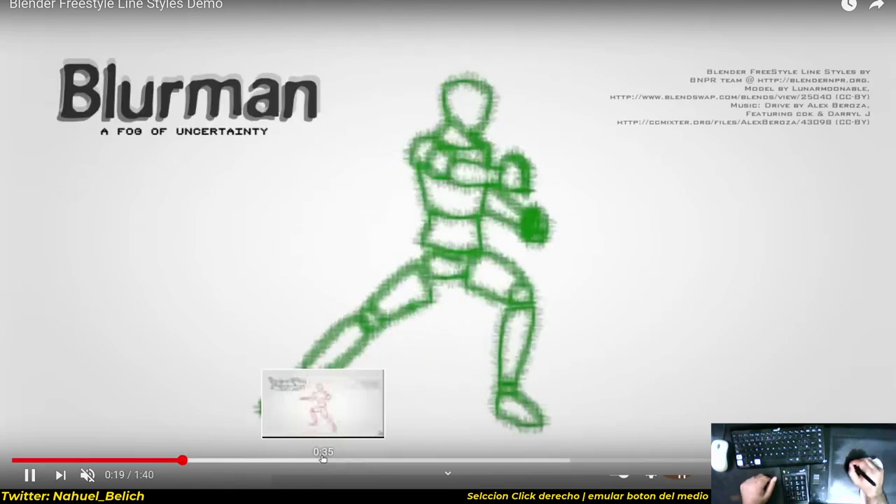
left_click_drag(321, 460, 468, 459)
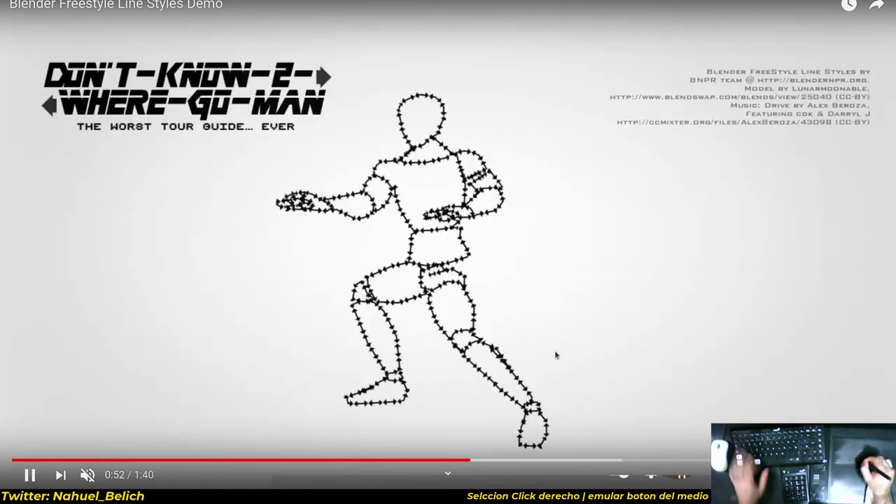
key("Escape")
left_click_drag(459, 52, 573, 108)
key("alt+Tab")
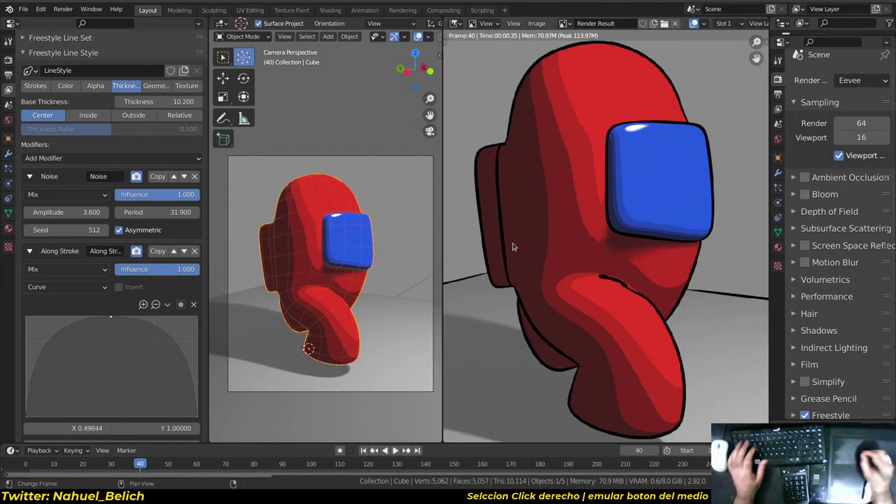
- Enable the Render: Freestyle SVG Exporter add-on found by searching 'frees', and widen the Properties editor
scroll(511, 247, "down", 1)
scroll(571, 277, "down", 1)
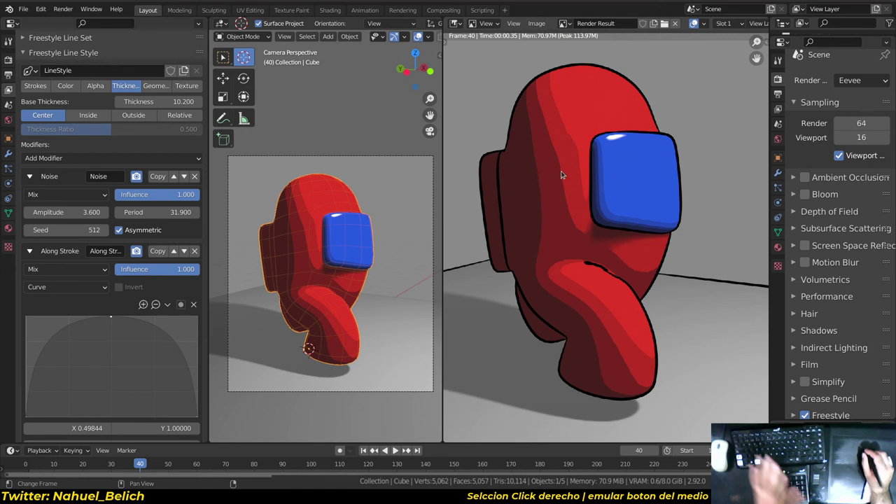
middle_click_drag(576, 178, 585, 192)
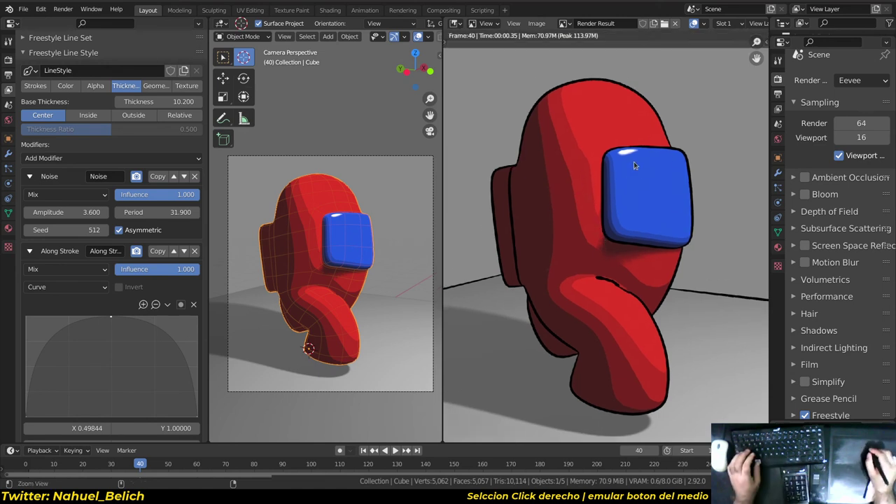
scroll(617, 182, "up", 2)
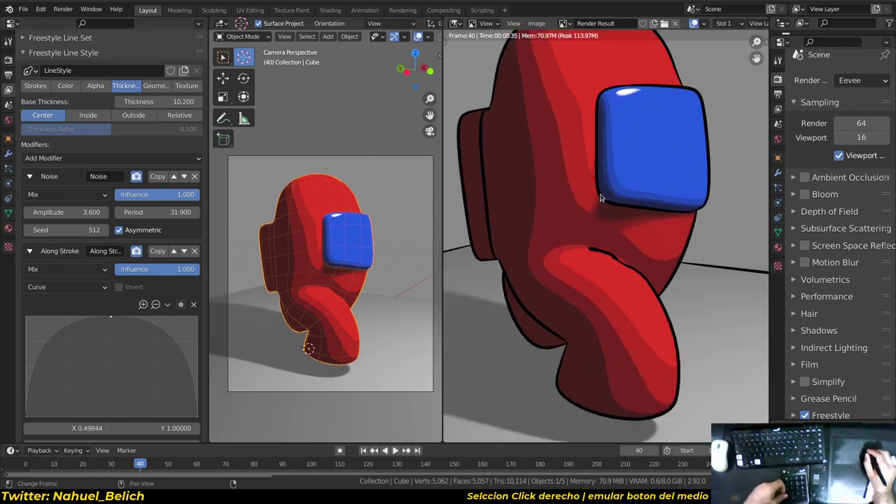
scroll(600, 198, "down", 1)
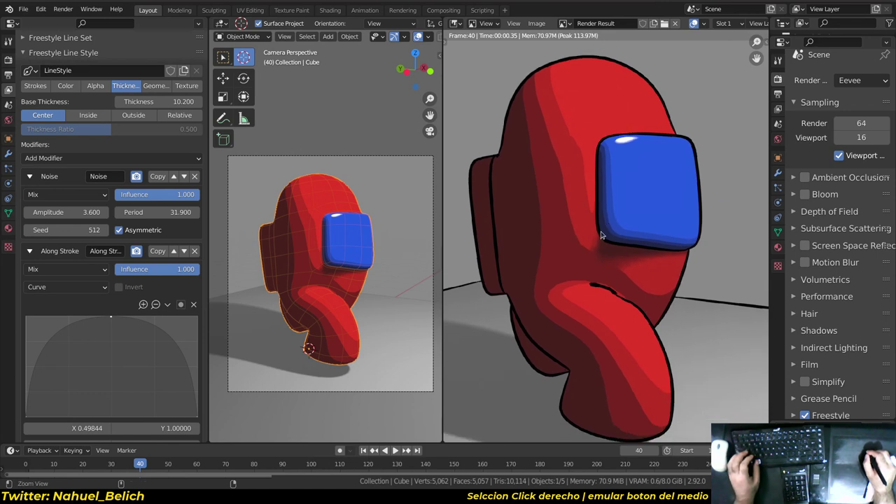
key("F4")
left_click(406, 321)
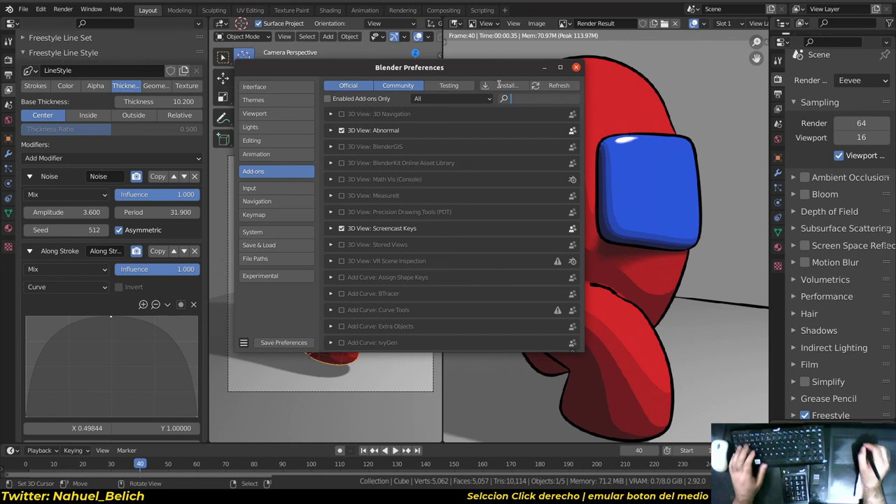
type("frees")
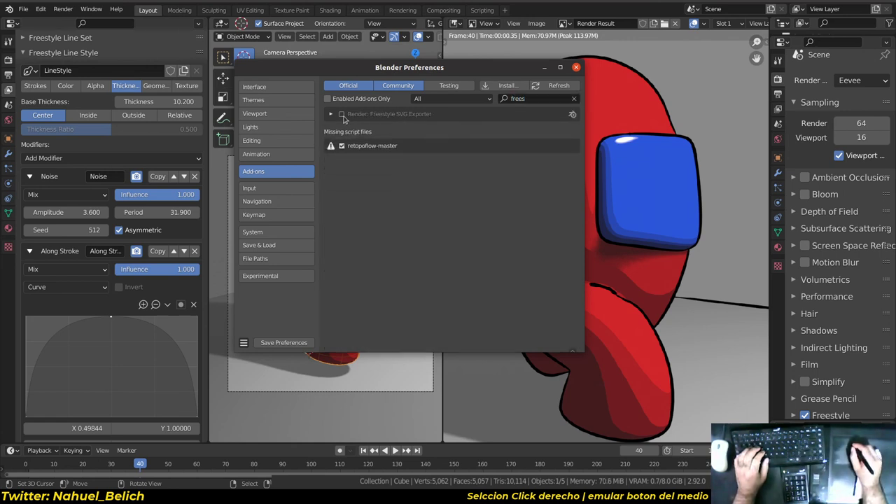
left_click(343, 116)
left_click(576, 67)
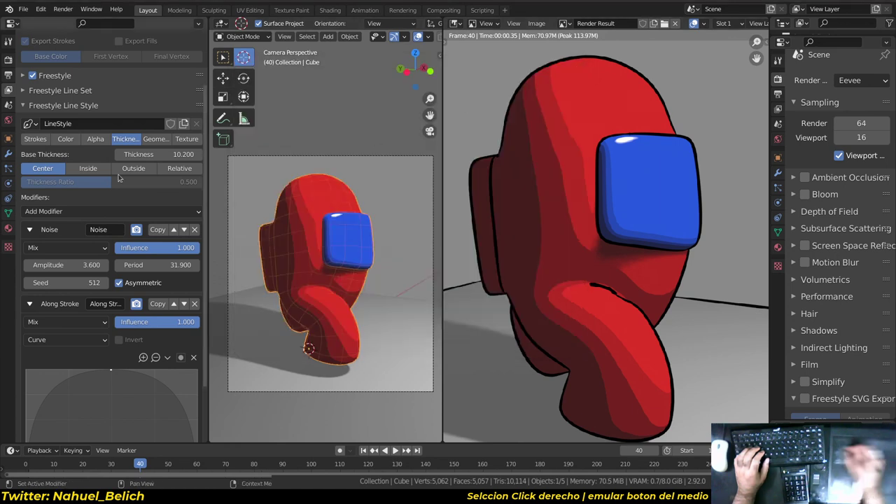
scroll(829, 294, "down", 3)
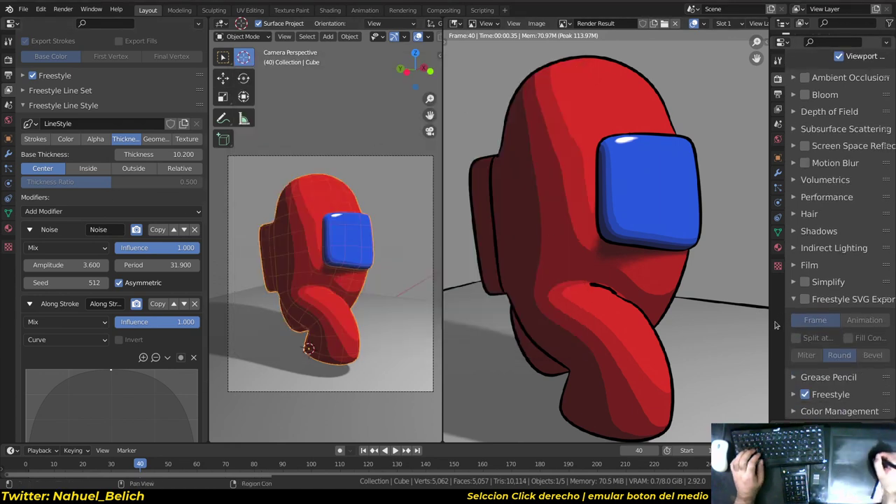
left_click_drag(769, 313, 709, 315)
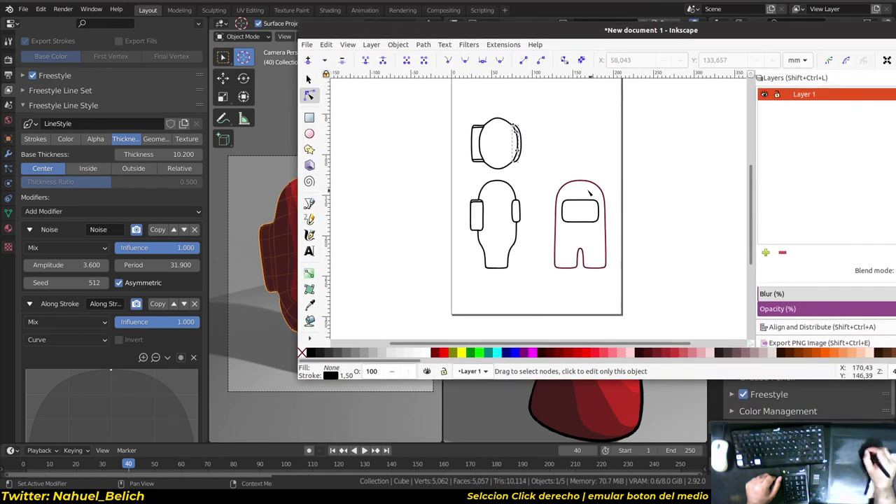
- Reshape the right outline's head with the Node tool, undo it, and return to Blender
left_click(595, 187)
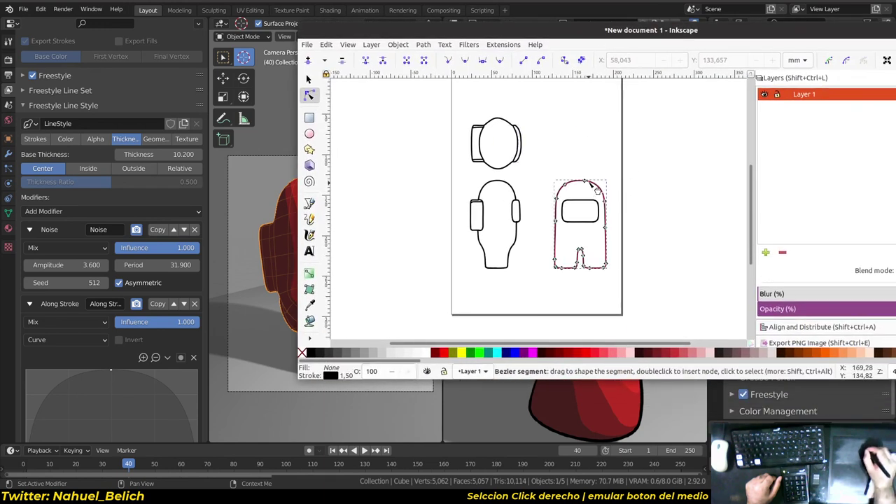
left_click_drag(589, 191, 631, 158)
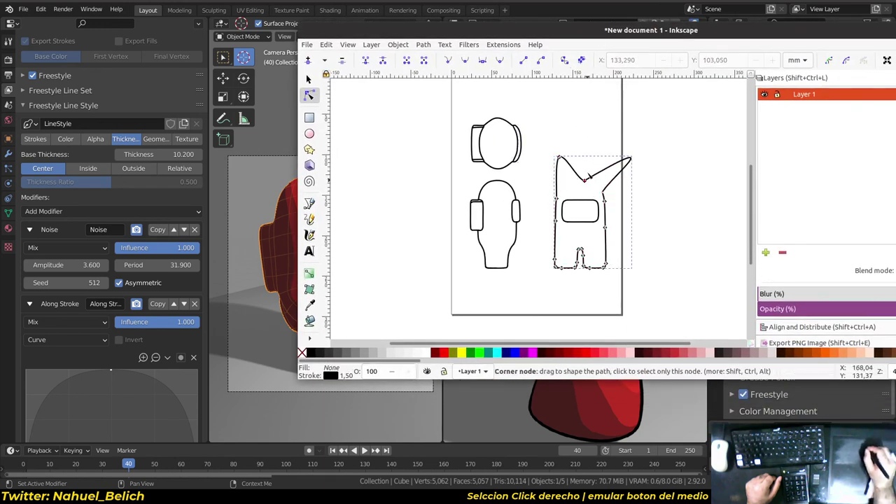
key("ctrl+z")
left_click_drag(655, 43, 690, 63)
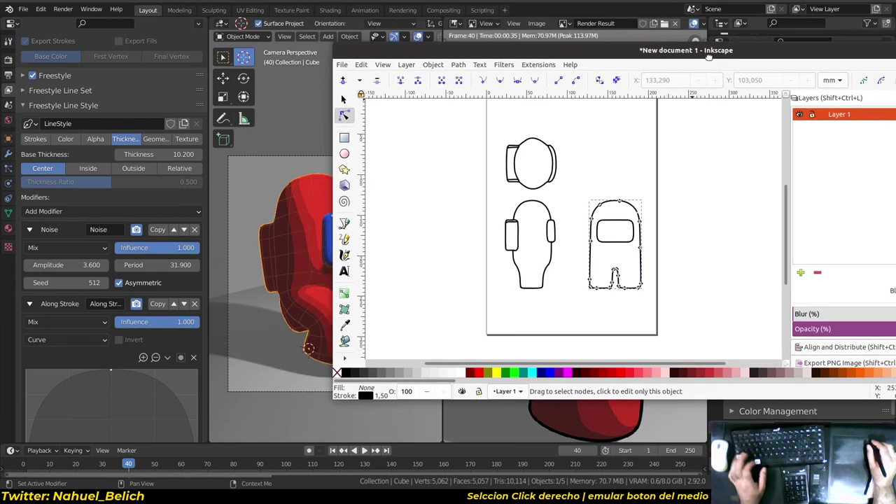
key("alt+Tab")
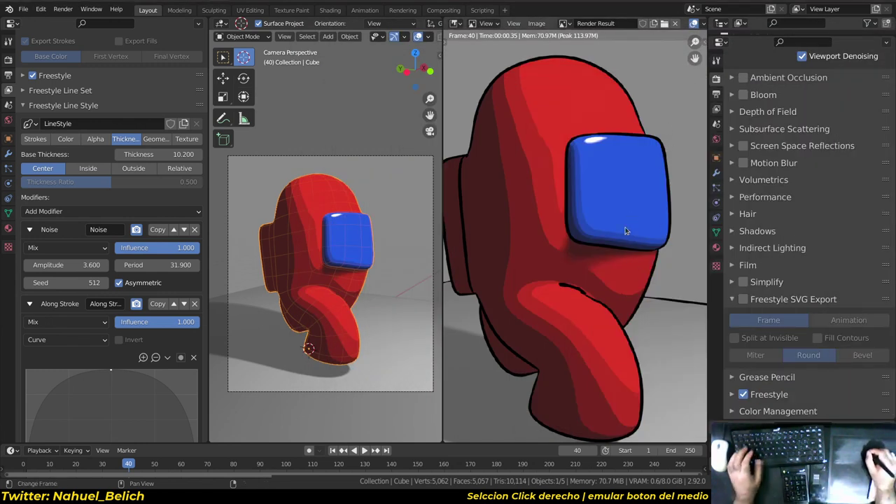
- Maximize and zoom the Render Result, then bring up the Prototipo_AmUs.blend window
scroll(601, 217, "down", 2)
scroll(601, 217, "down", 2)
key("ctrl+space")
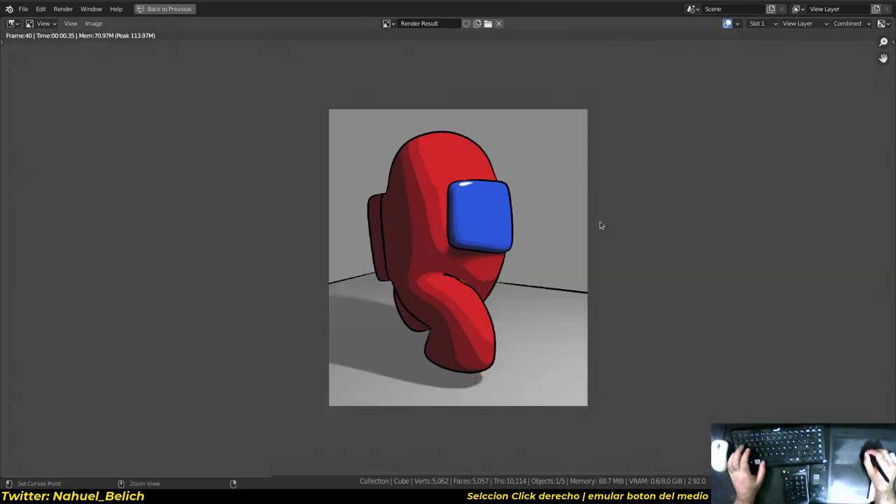
scroll(535, 244, "up", 2)
scroll(541, 226, "up", 1)
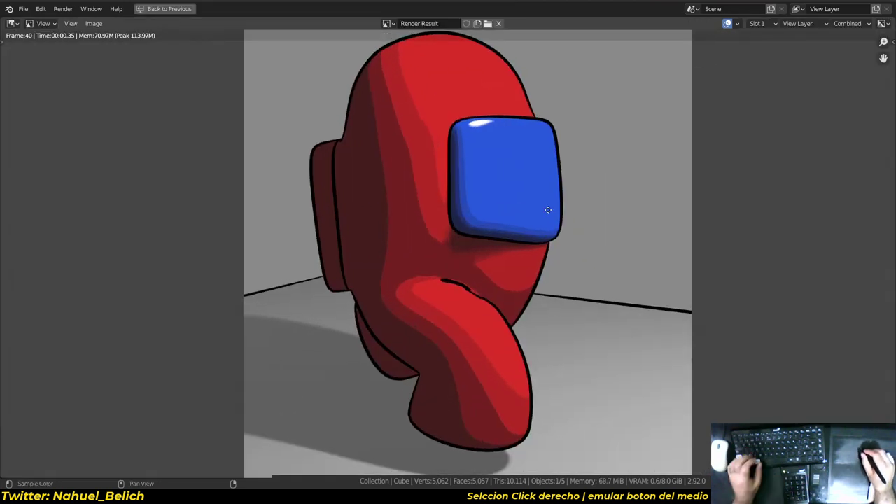
scroll(545, 222, "down", 1)
scroll(544, 221, "down", 1)
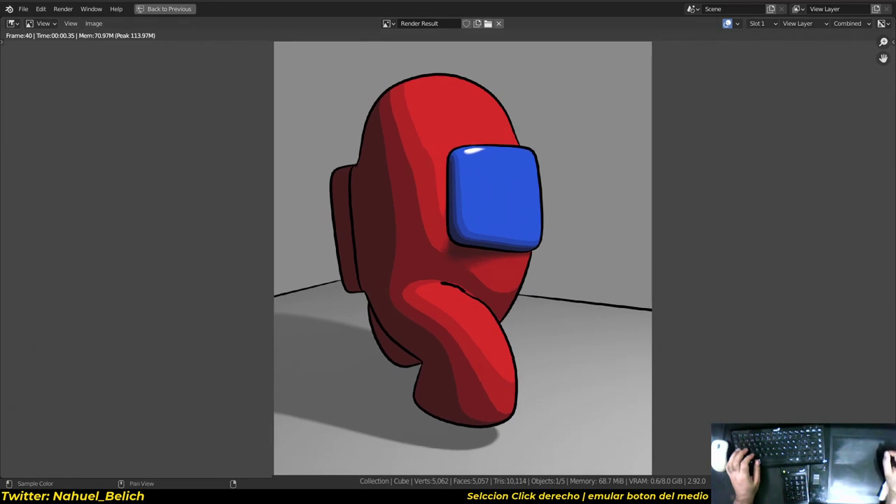
key("Escape")
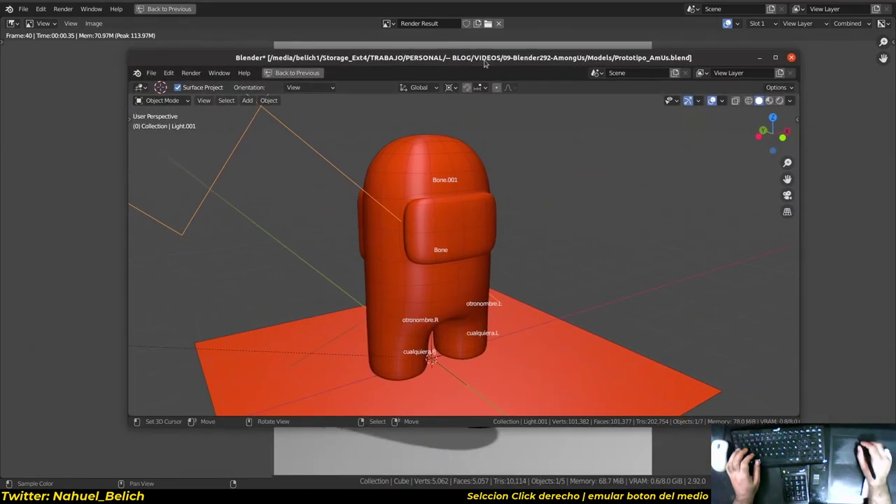
- Toggle the prototype's render between full-screen and normal layout, panning the image right
key("ctrl+space")
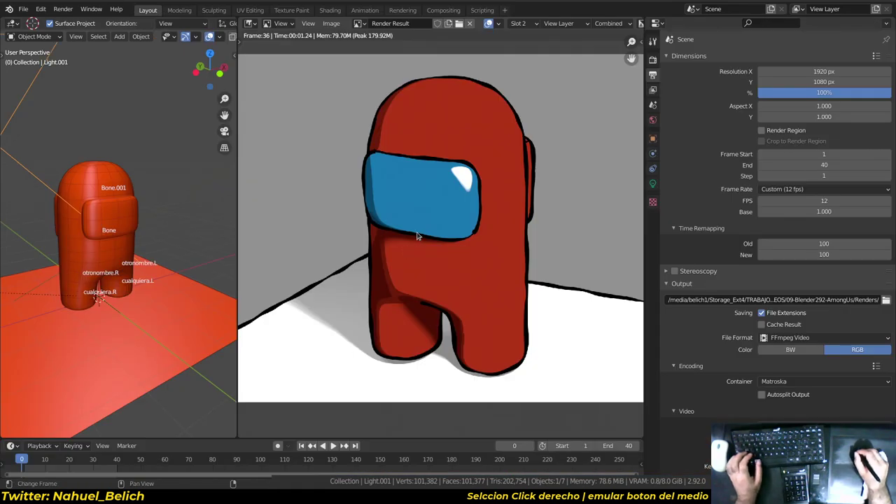
key("ctrl+space")
key("ctrl+space")
scroll(420, 235, "down", 1, "ctrl")
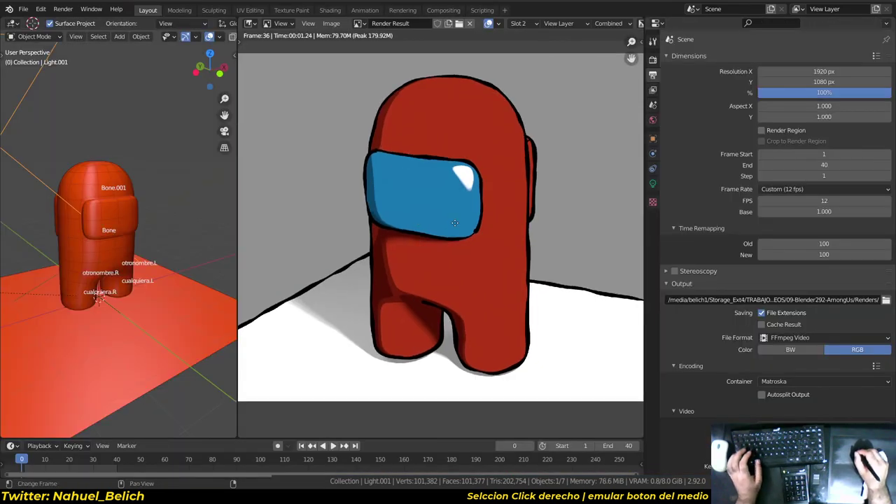
scroll(430, 234, "down", 2, "ctrl")
key("ctrl+space")
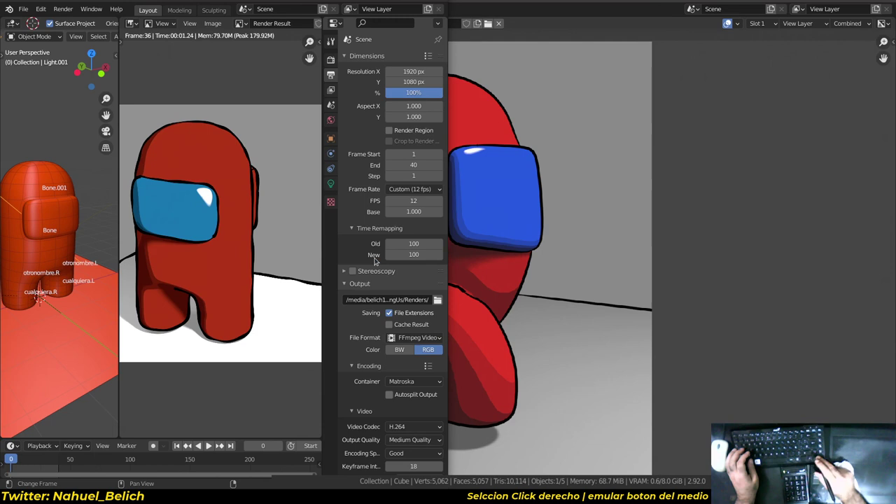
middle_click_drag(545, 168, 646, 161)
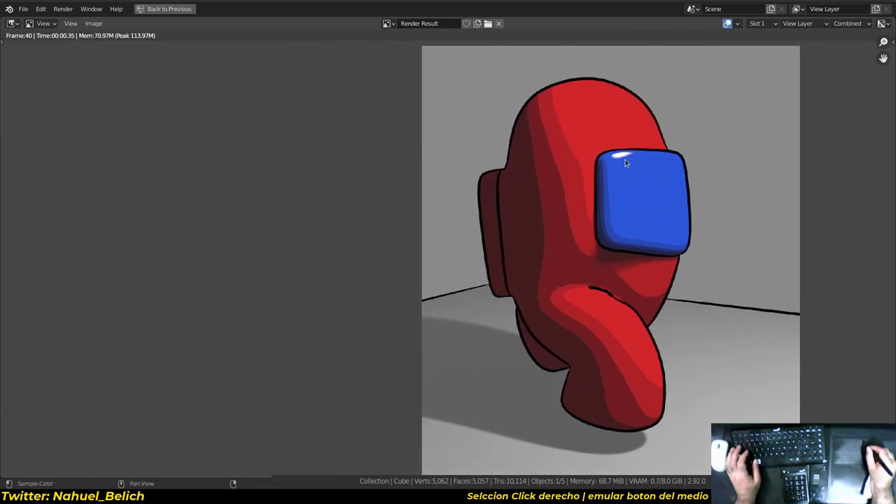
key("ctrl+space")
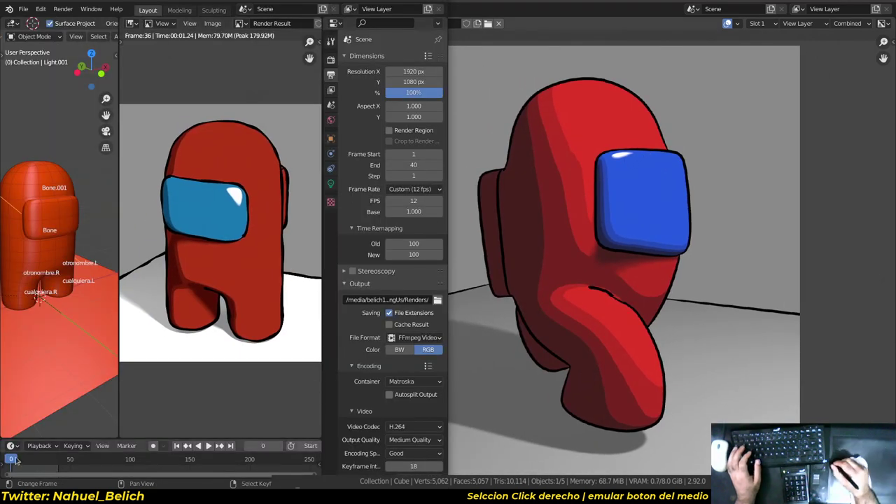
- Re-render the prototype at frame 23 and play back its rendered animation
left_click_drag(15, 460, 37, 460)
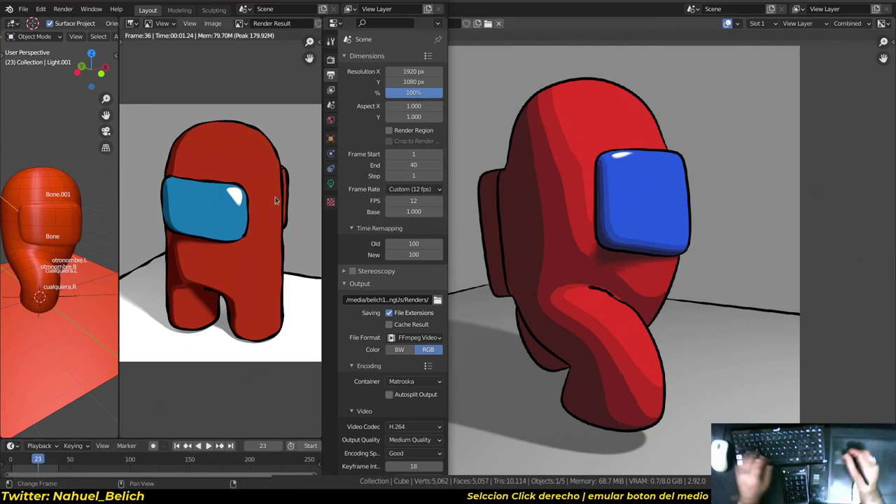
key("F12")
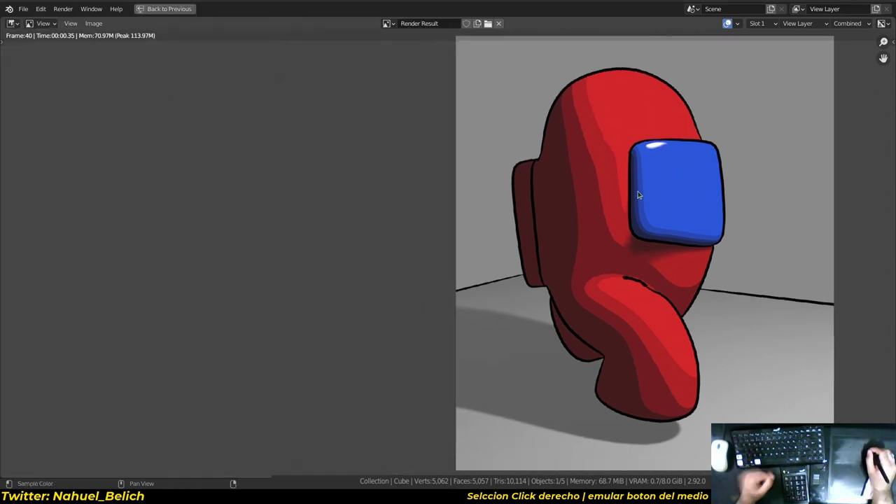
key("Escape")
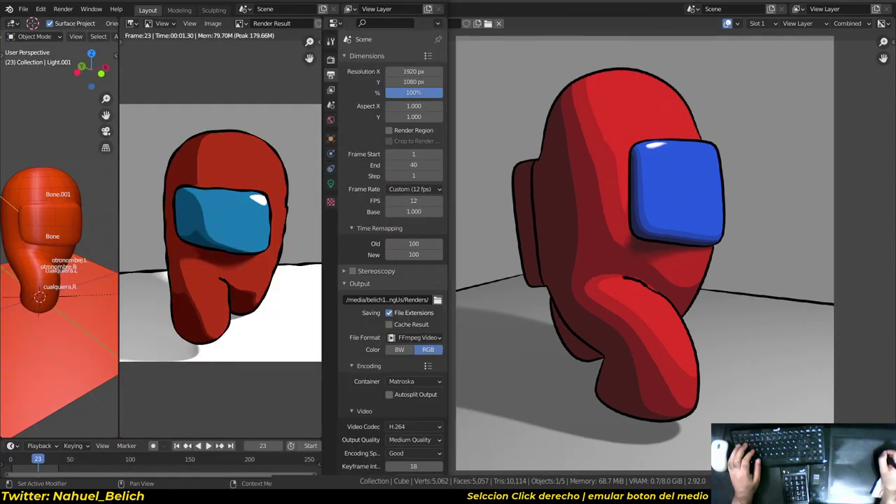
key("ctrl+F11")
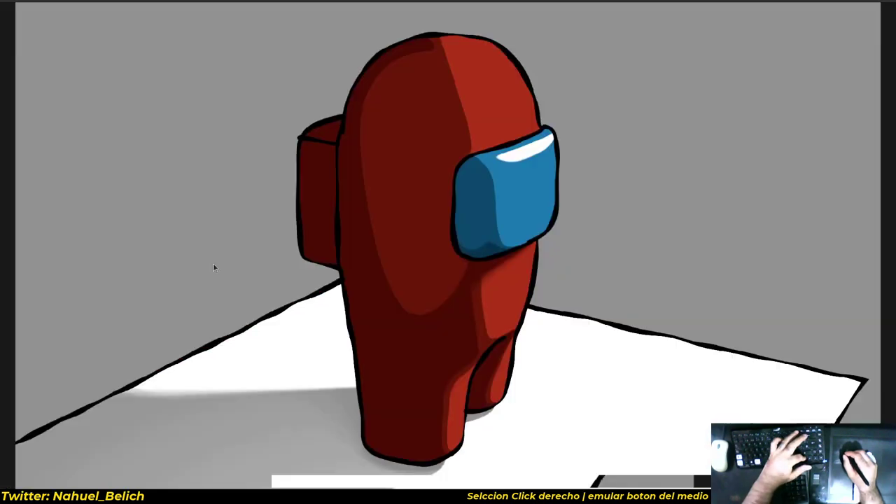